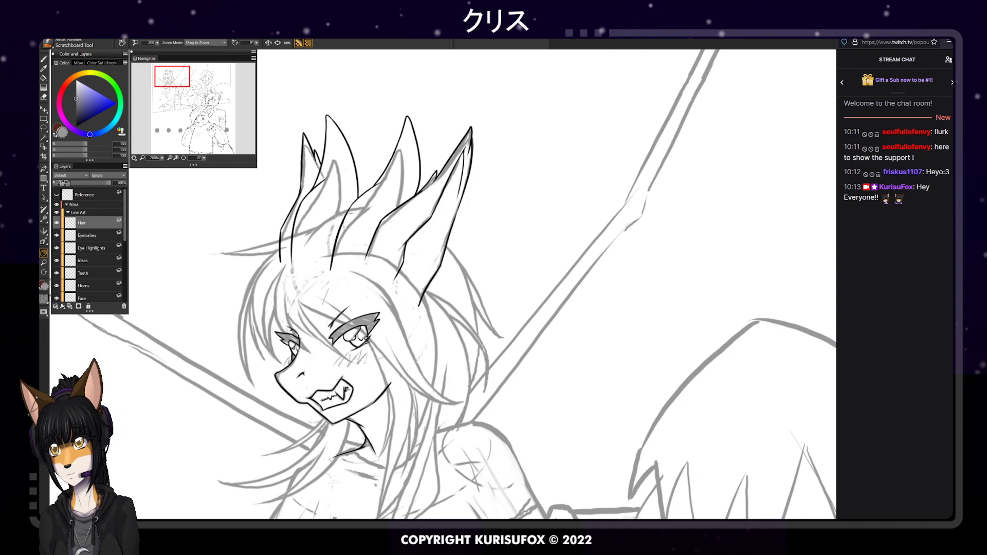
Ink the short curved hair strand between the horns in black on the Hair layer and trim its end
{"action": "left_click_drag", "start_coordinate": [383, 300], "coordinate": [460, 304]}
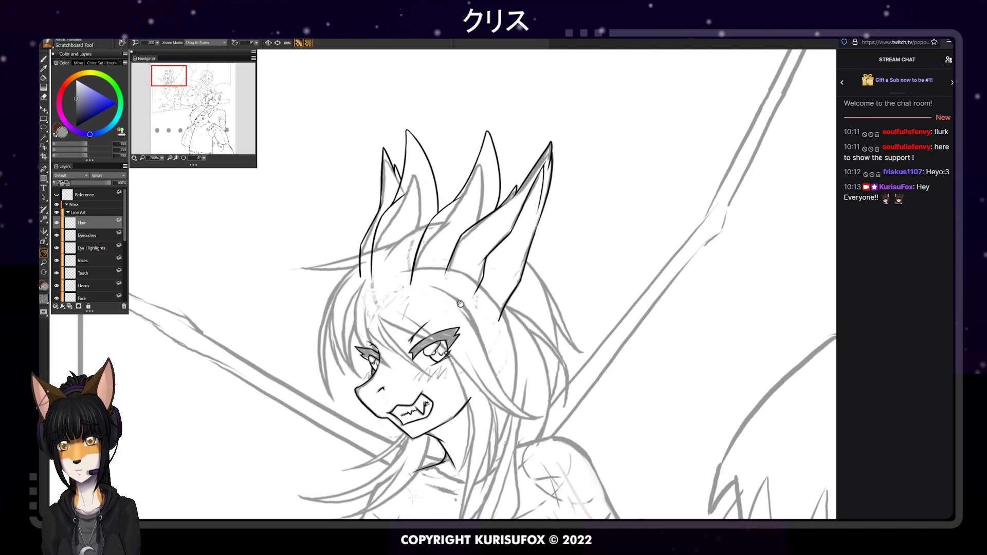
{"action": "left_click", "coordinate": [44, 59]}
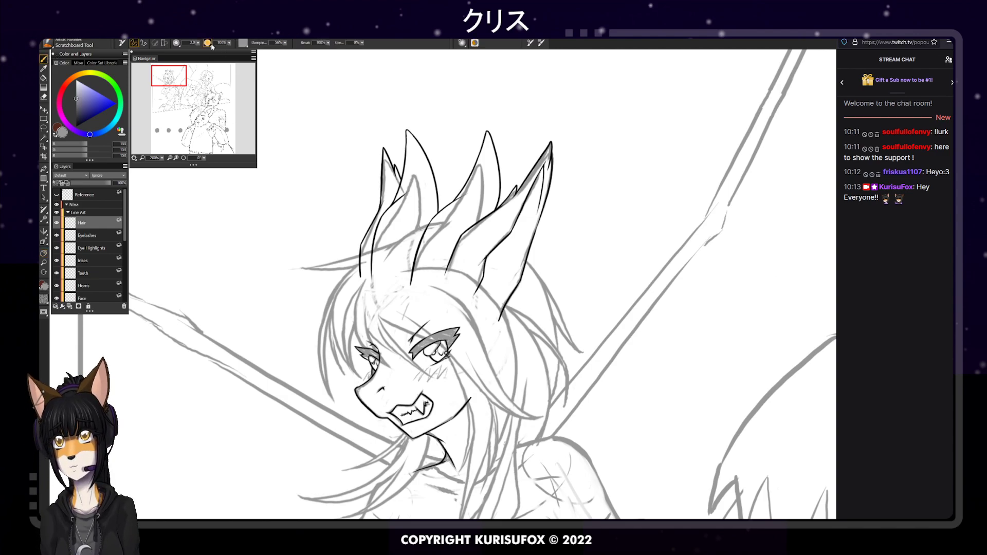
{"action": "left_click_drag", "start_coordinate": [77, 122], "coordinate": [73, 147]}
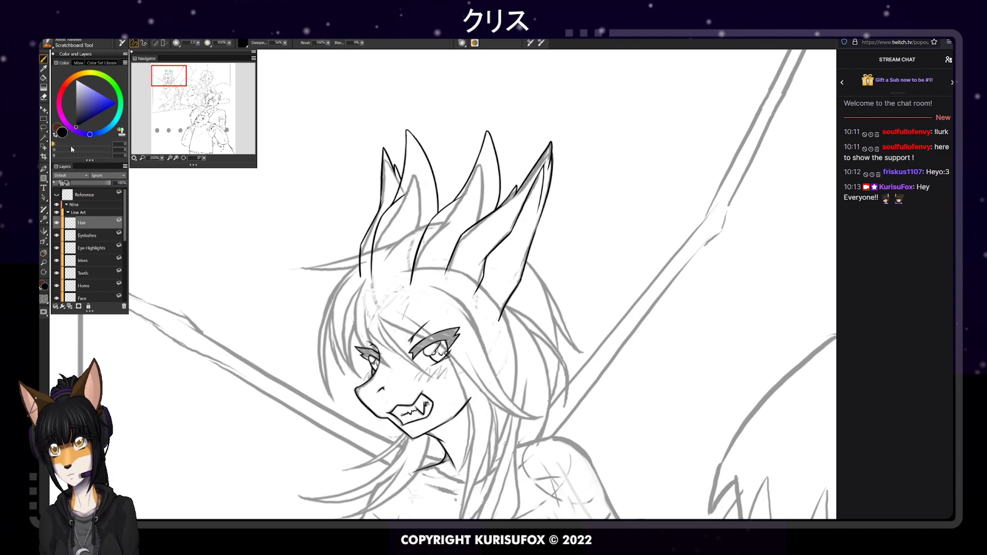
{"action": "key", "text": "ctrl+plus"}
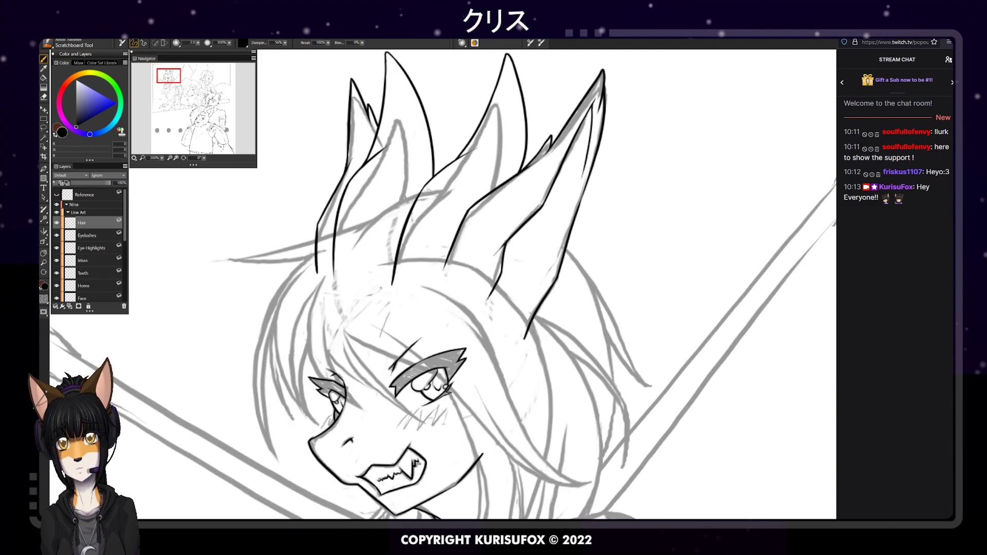
{"action": "left_click_drag", "start_coordinate": [432, 190], "coordinate": [353, 254]}
{"action": "key", "text": "ctrl+z"}
{"action": "key", "text": "ctrl+z"}
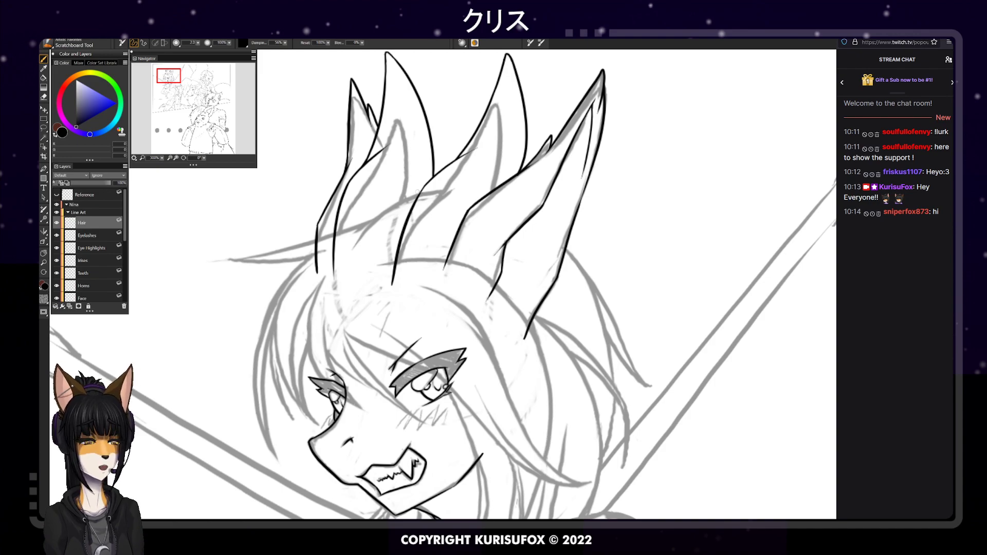
{"action": "mouse_move", "coordinate": [432, 188]}
{"action": "left_mouse_down"}
{"action": "mouse_move", "coordinate": [380, 215]}
{"action": "mouse_move", "coordinate": [352, 253]}
{"action": "left_mouse_up"}
{"action": "key", "text": "ctrl+z"}
{"action": "left_click_drag", "start_coordinate": [432, 191], "coordinate": [353, 251]}
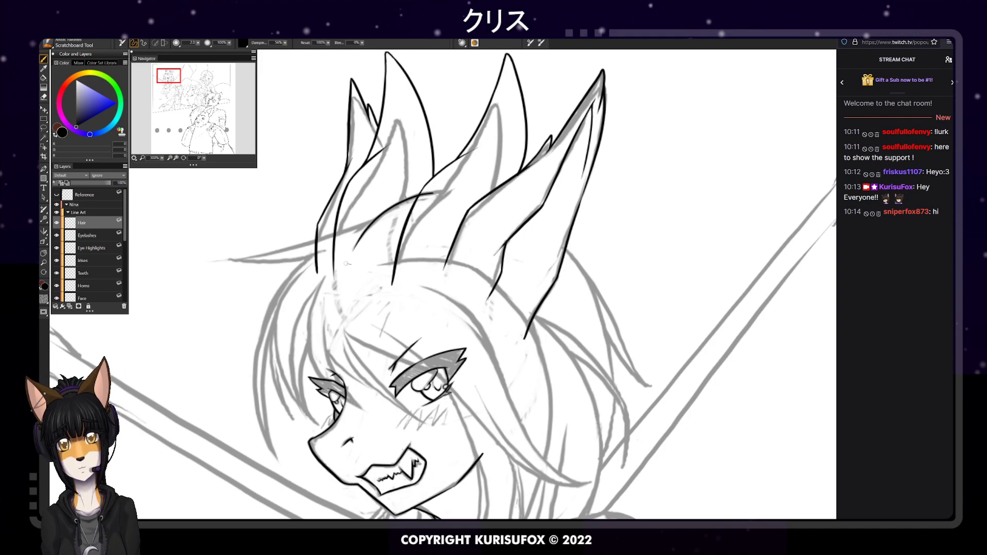
{"action": "key", "text": "n"}
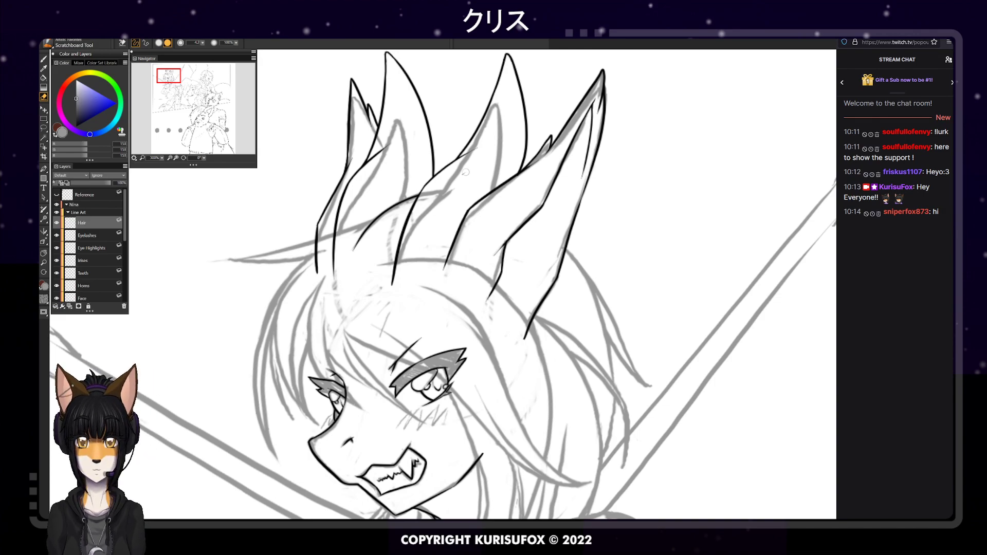
Ink the long upper edge of the strand sweeping outward from the crown past the far ear, following the sketch
{"action": "key", "text": "p"}
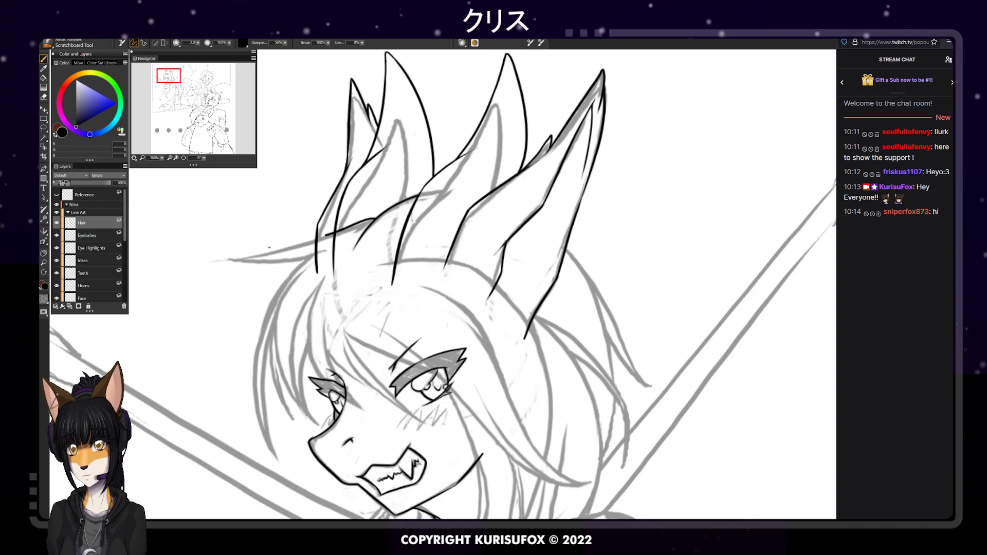
{"action": "left_click_drag", "start_coordinate": [374, 220], "coordinate": [229, 275]}
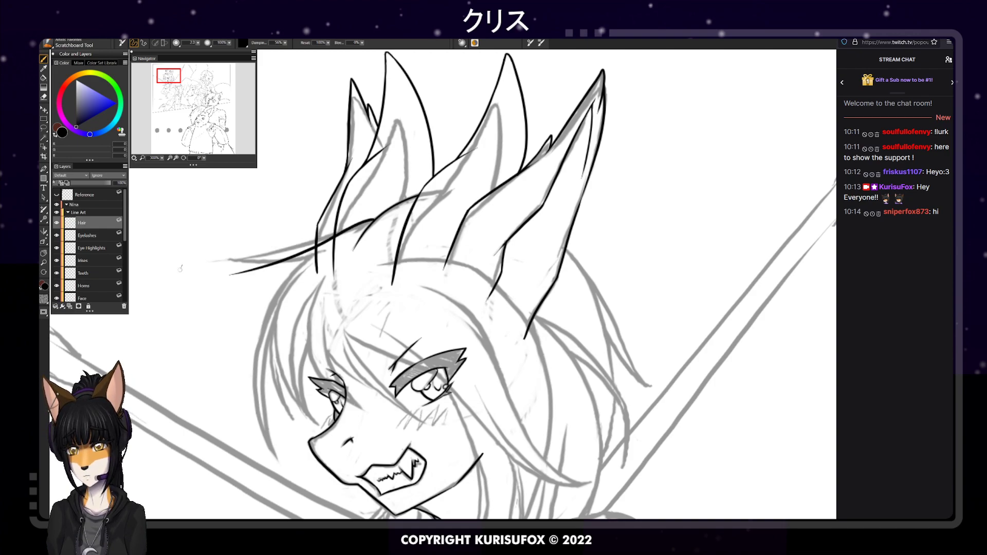
{"action": "key", "text": "ctrl+z"}
{"action": "left_click_drag", "start_coordinate": [374, 220], "coordinate": [211, 264]}
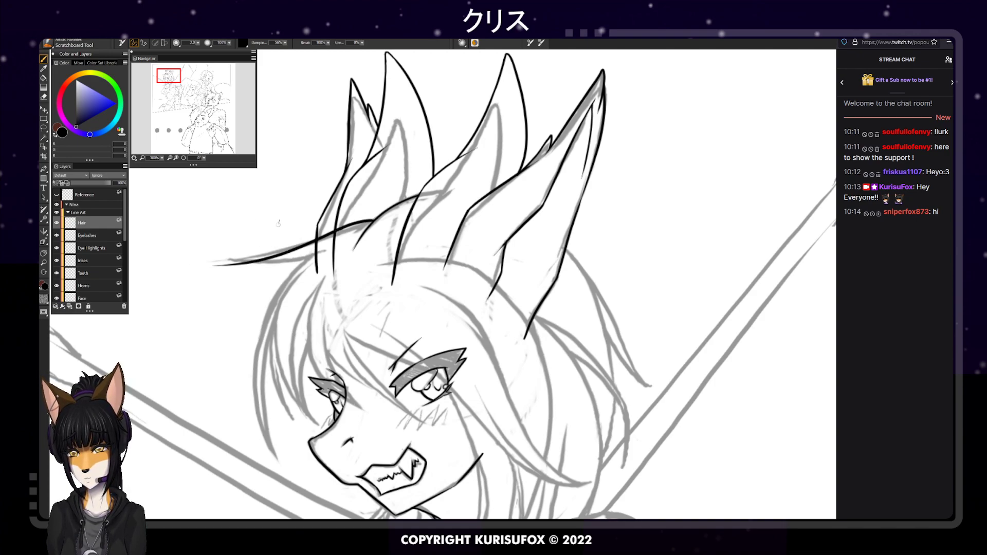
Ink the outer contour of the bangs on the far side of the face, from the pointed tip up to the sweeping strand
{"action": "mouse_move", "coordinate": [284, 460]}
{"action": "left_mouse_down"}
{"action": "mouse_move", "coordinate": [253, 388]}
{"action": "mouse_move", "coordinate": [320, 239]}
{"action": "left_mouse_up"}
{"action": "key", "text": "ctrl+z"}
{"action": "left_click_drag", "start_coordinate": [278, 451], "coordinate": [312, 252]}
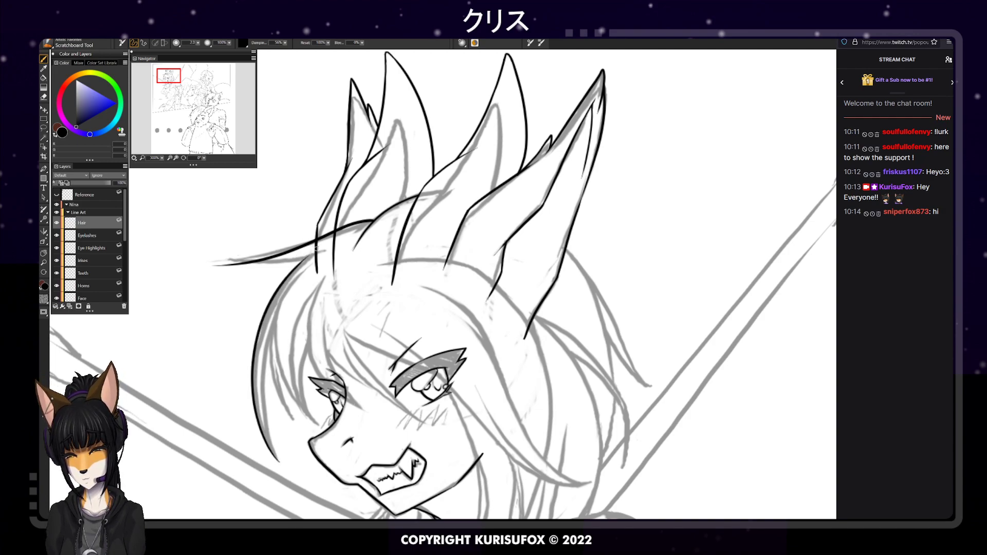
{"action": "key", "text": "ctrl+z"}
{"action": "left_click_drag", "start_coordinate": [280, 463], "coordinate": [360, 236]}
{"action": "key", "text": "ctrl+z"}
{"action": "mouse_move", "coordinate": [280, 461]}
{"action": "left_mouse_down"}
{"action": "mouse_move", "coordinate": [274, 453]}
{"action": "mouse_move", "coordinate": [333, 245]}
{"action": "left_mouse_up"}
{"action": "key", "text": "ctrl+z"}
{"action": "mouse_move", "coordinate": [278, 456]}
{"action": "left_mouse_down"}
{"action": "mouse_move", "coordinate": [271, 302]}
{"action": "mouse_move", "coordinate": [355, 257]}
{"action": "mouse_move", "coordinate": [267, 463]}
{"action": "left_mouse_up"}
{"action": "key", "text": "ctrl+z"}
{"action": "key", "text": "ctrl+z"}
{"action": "mouse_move", "coordinate": [332, 241]}
{"action": "left_mouse_down"}
{"action": "mouse_move", "coordinate": [291, 281]}
{"action": "mouse_move", "coordinate": [280, 461]}
{"action": "mouse_move", "coordinate": [316, 244]}
{"action": "left_mouse_up"}
{"action": "key", "text": "ctrl+z"}
{"action": "key", "text": "ctrl+z"}
{"action": "mouse_move", "coordinate": [279, 463]}
{"action": "left_mouse_down"}
{"action": "mouse_move", "coordinate": [268, 447]}
{"action": "mouse_move", "coordinate": [331, 249]}
{"action": "left_mouse_up"}
{"action": "key", "text": "ctrl+z"}
{"action": "mouse_move", "coordinate": [276, 457]}
{"action": "left_mouse_down"}
{"action": "mouse_move", "coordinate": [263, 309]}
{"action": "mouse_move", "coordinate": [332, 237]}
{"action": "left_mouse_up"}
{"action": "key", "text": "ctrl+z"}
{"action": "mouse_move", "coordinate": [277, 458]}
{"action": "left_mouse_down"}
{"action": "mouse_move", "coordinate": [267, 298]}
{"action": "mouse_move", "coordinate": [346, 233]}
{"action": "left_mouse_up"}
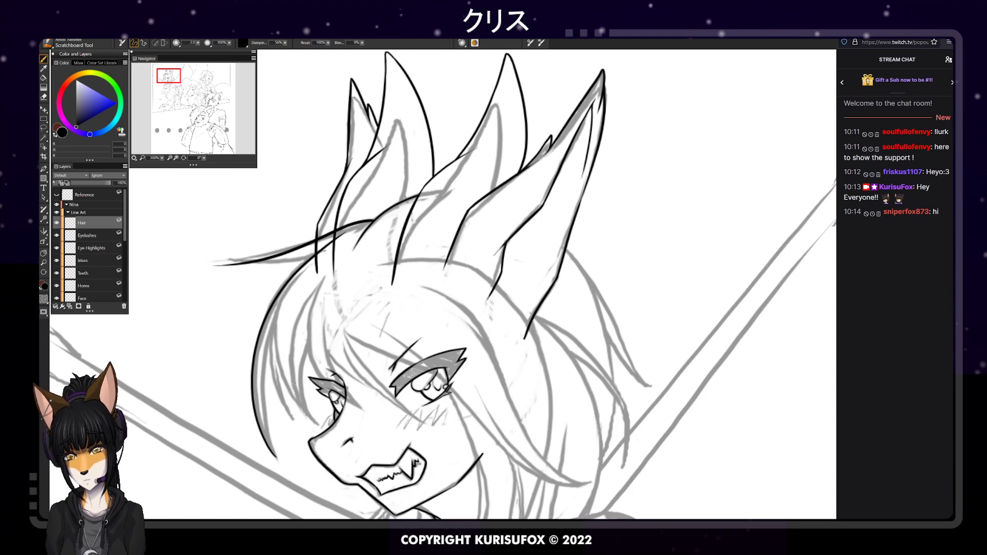
Ink the inner curved edge of the bang beside the far eye, redrawing it until it follows the sketch
{"action": "mouse_move", "coordinate": [302, 409]}
{"action": "left_mouse_down"}
{"action": "mouse_move", "coordinate": [288, 383]}
{"action": "mouse_move", "coordinate": [314, 263]}
{"action": "left_mouse_up"}
{"action": "key", "text": "ctrl+z"}
{"action": "left_click_drag", "start_coordinate": [301, 401], "coordinate": [330, 251]}
{"action": "key", "text": "ctrl+z"}
{"action": "left_click_drag", "start_coordinate": [300, 406], "coordinate": [313, 265]}
{"action": "key", "text": "ctrl+z"}
{"action": "left_click_drag", "start_coordinate": [302, 410], "coordinate": [330, 250]}
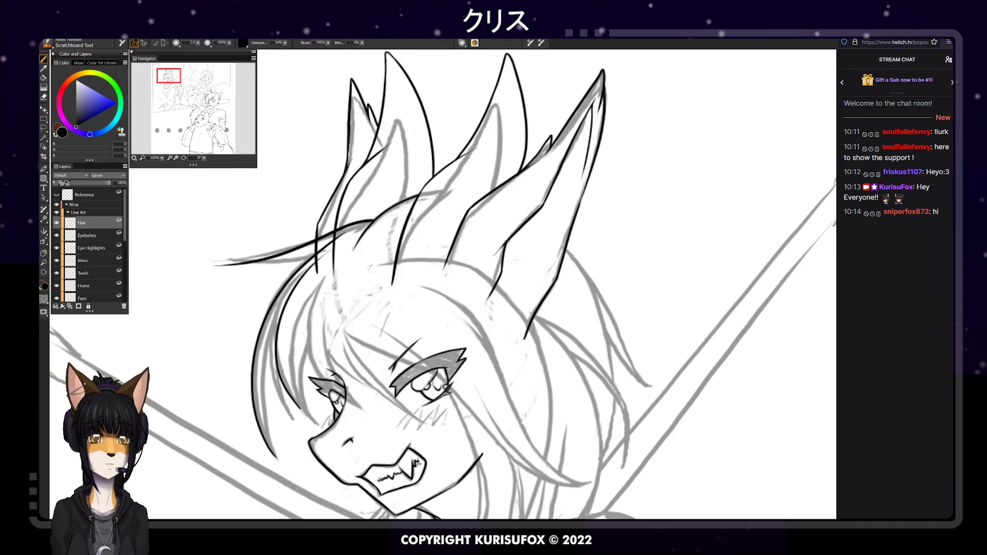
Ink the second curved line within the bangs, joining the lock's tip beside the far eye to the hair above
{"action": "left_click_drag", "start_coordinate": [287, 426], "coordinate": [320, 286]}
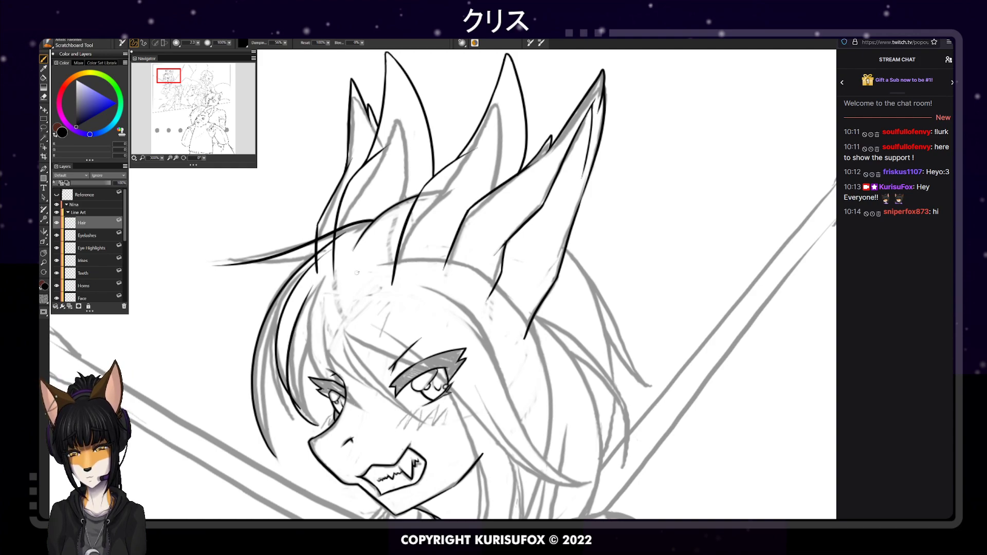
{"action": "key", "text": "ctrl+z"}
{"action": "left_click_drag", "start_coordinate": [288, 427], "coordinate": [320, 301]}
{"action": "key", "text": "ctrl+z"}
{"action": "left_click_drag", "start_coordinate": [289, 429], "coordinate": [308, 300]}
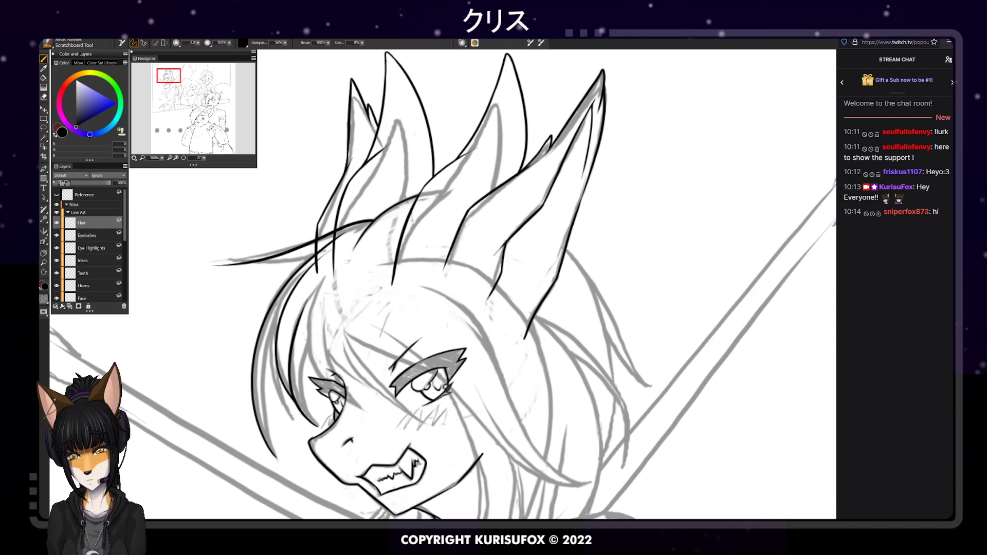
{"action": "key", "text": "n"}
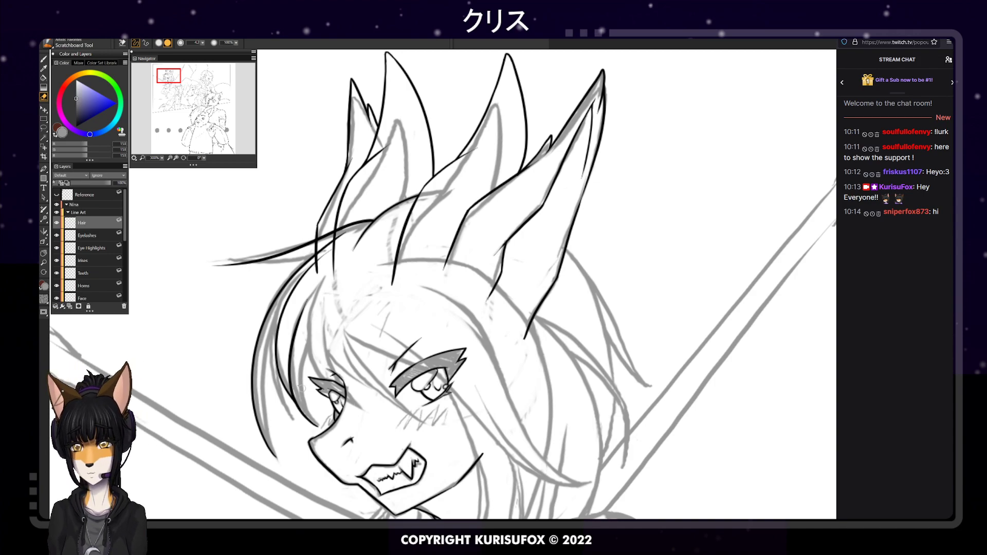
Ink the inner edge of the outermost bang, from its pointed tip up to the top of the lock
{"action": "key", "text": "p"}
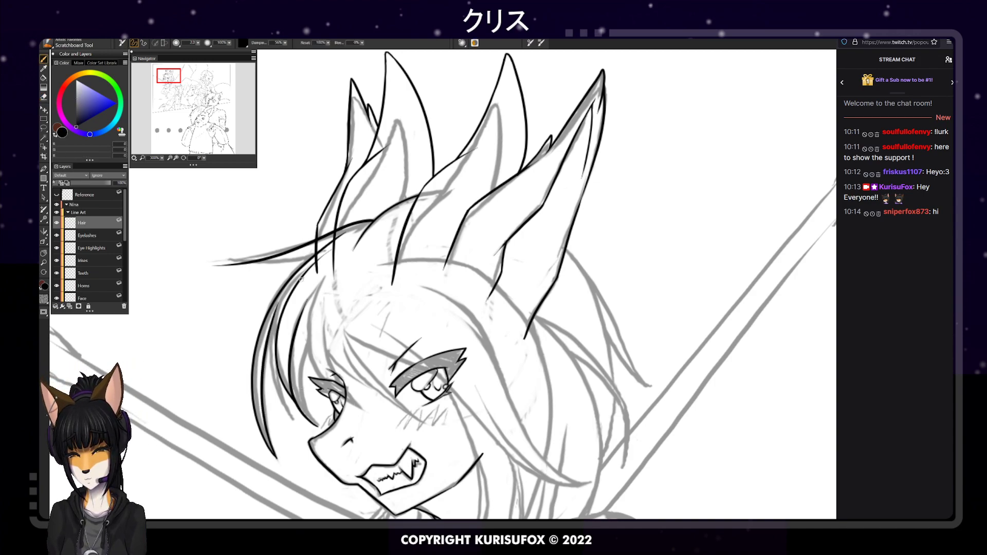
{"action": "key", "text": "ctrl+z"}
{"action": "left_click_drag", "start_coordinate": [276, 456], "coordinate": [303, 295]}
{"action": "key", "text": "ctrl+z"}
{"action": "mouse_move", "coordinate": [275, 457]}
{"action": "left_mouse_down"}
{"action": "mouse_move", "coordinate": [261, 408]}
{"action": "mouse_move", "coordinate": [295, 295]}
{"action": "left_mouse_up"}
{"action": "key", "text": "ctrl+z"}
{"action": "left_click_drag", "start_coordinate": [277, 457], "coordinate": [303, 294]}
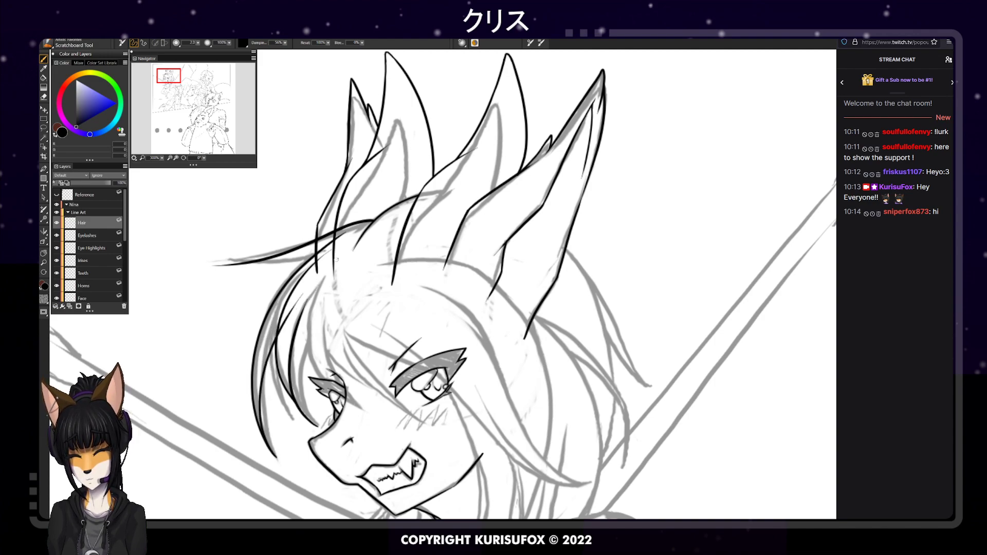
{"action": "key", "text": "ctrl+z"}
{"action": "left_click_drag", "start_coordinate": [275, 456], "coordinate": [301, 278]}
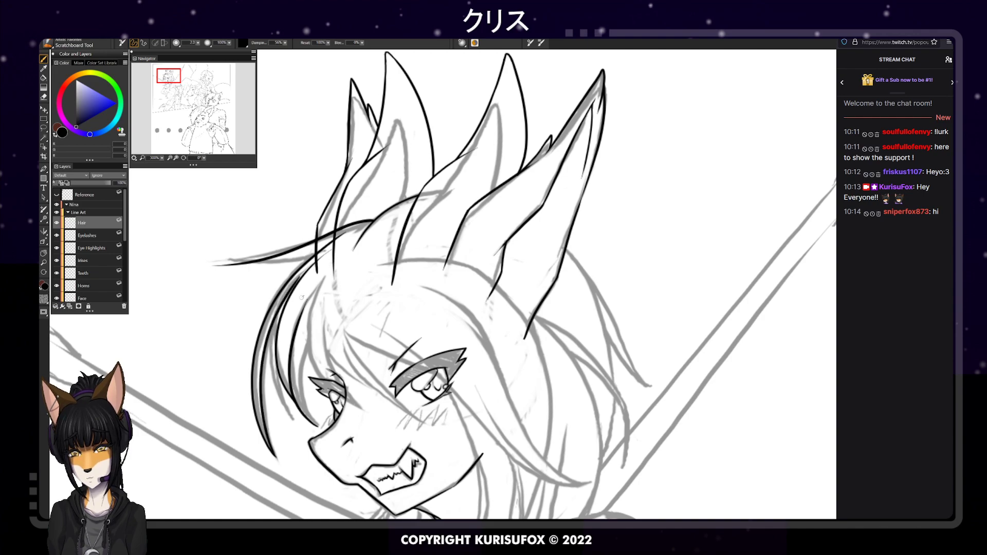
Ink the small pointed lock between the outermost bang and the one beside the far eye
{"action": "left_click_drag", "start_coordinate": [271, 327], "coordinate": [292, 416]}
{"action": "key", "text": "ctrl+z"}
{"action": "left_click_drag", "start_coordinate": [272, 333], "coordinate": [296, 424]}
{"action": "left_click_drag", "start_coordinate": [277, 372], "coordinate": [293, 420]}
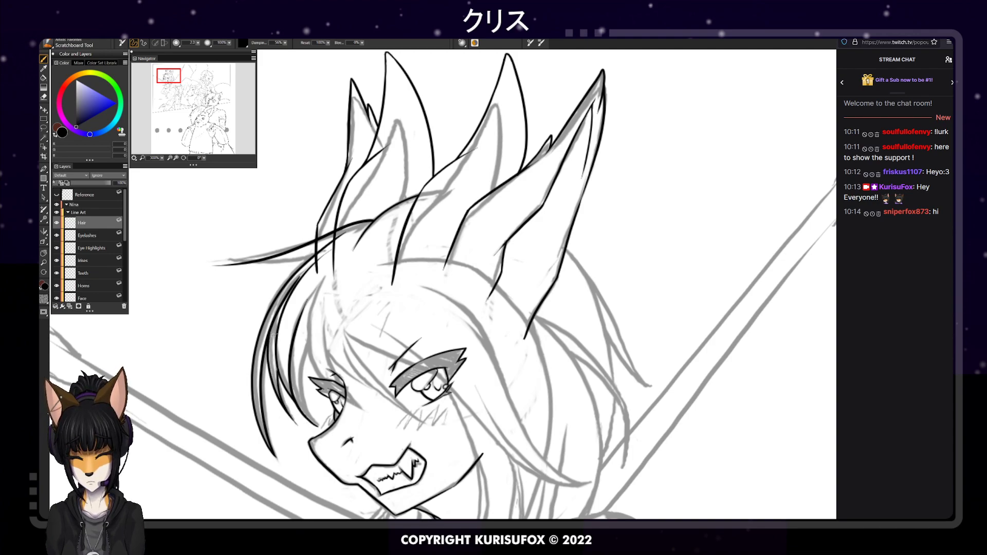
{"action": "key", "text": "e"}
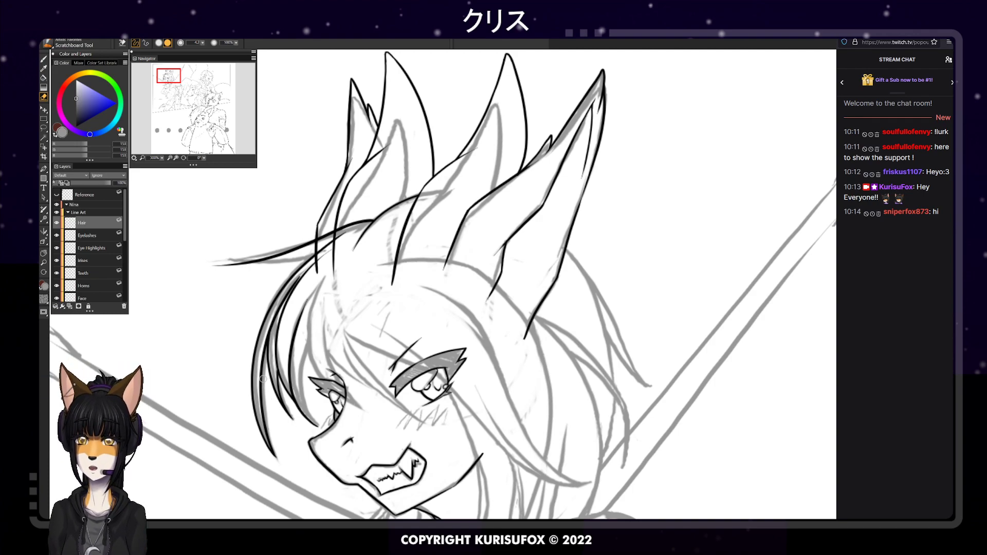
Ink the lower edge of the sweeping strand, from near its tip back to the bangs
{"action": "key", "text": "p"}
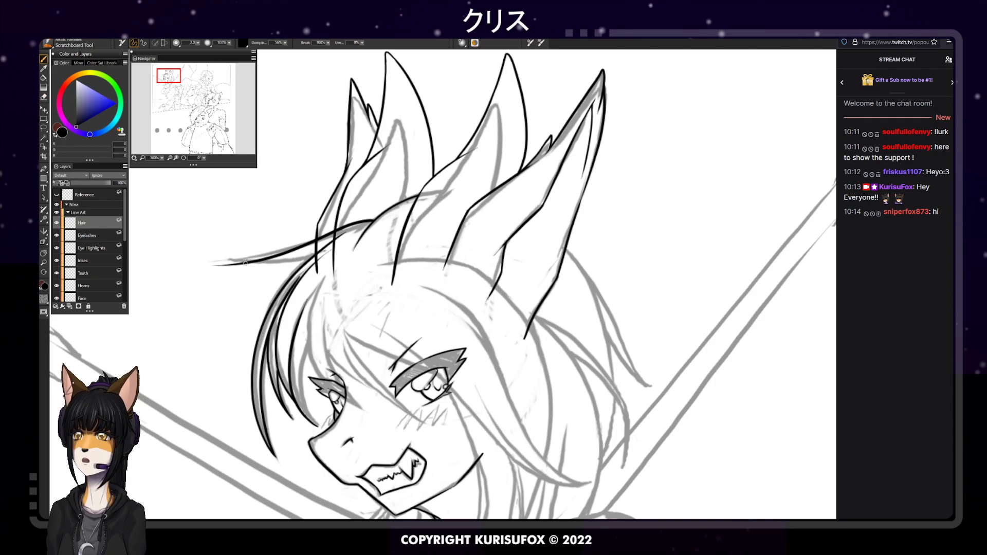
{"action": "left_click_drag", "start_coordinate": [246, 263], "coordinate": [317, 248]}
{"action": "key", "text": "ctrl+z"}
{"action": "key", "text": "ctrl+z"}
{"action": "left_click_drag", "start_coordinate": [249, 263], "coordinate": [313, 252]}
{"action": "key", "text": "ctrl+z"}
{"action": "left_click_drag", "start_coordinate": [236, 265], "coordinate": [315, 254]}
{"action": "key", "text": "ctrl+z"}
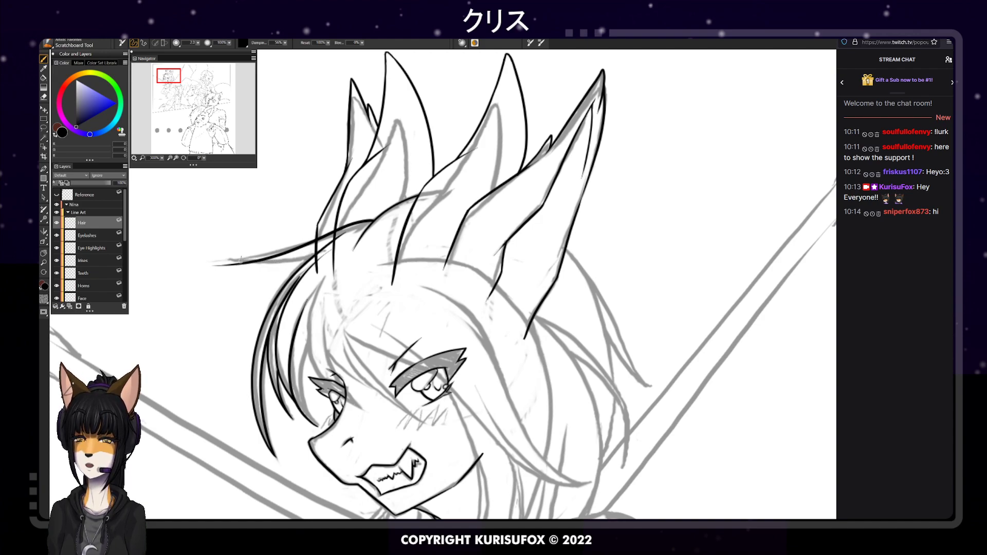
{"action": "left_click_drag", "start_coordinate": [233, 264], "coordinate": [307, 247]}
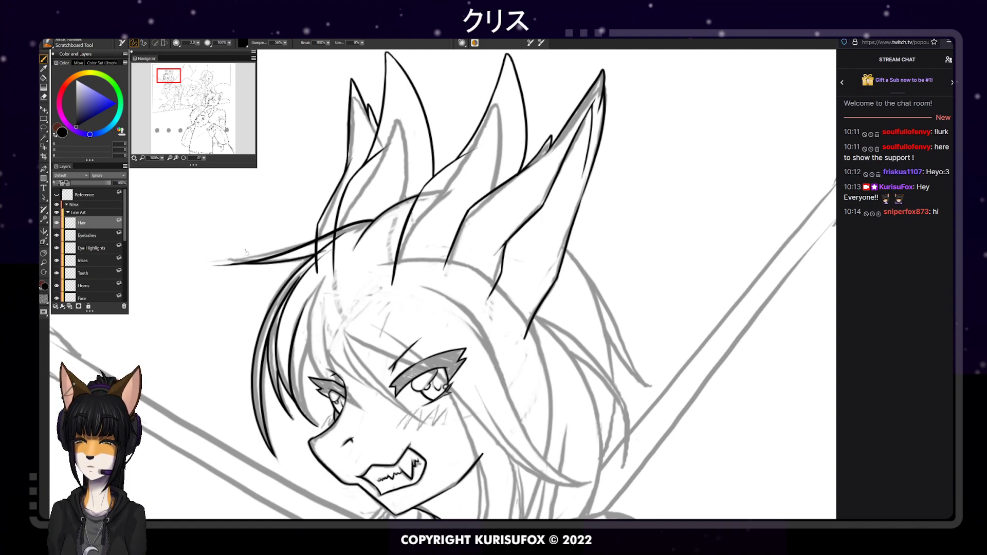
Erase the far horn and ear lines overlapping the hair on the Horns and Face layers
{"action": "key", "text": "e"}
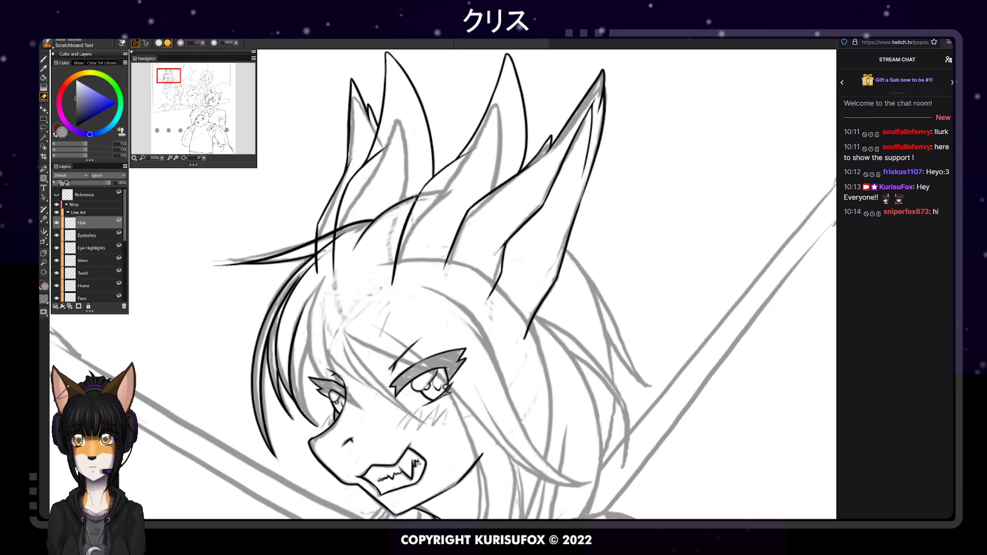
{"action": "left_click", "coordinate": [105, 284]}
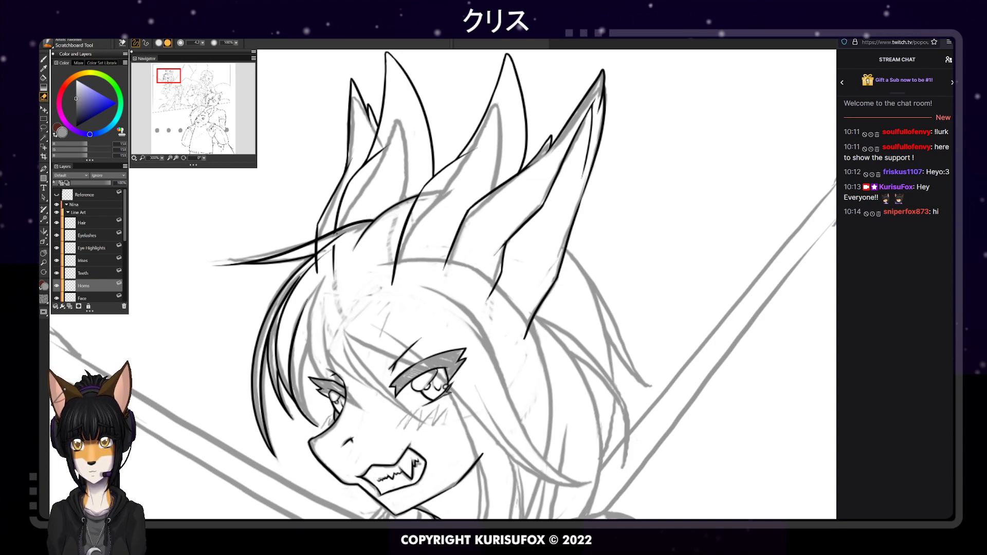
{"action": "left_click_drag", "start_coordinate": [334, 248], "coordinate": [335, 281]}
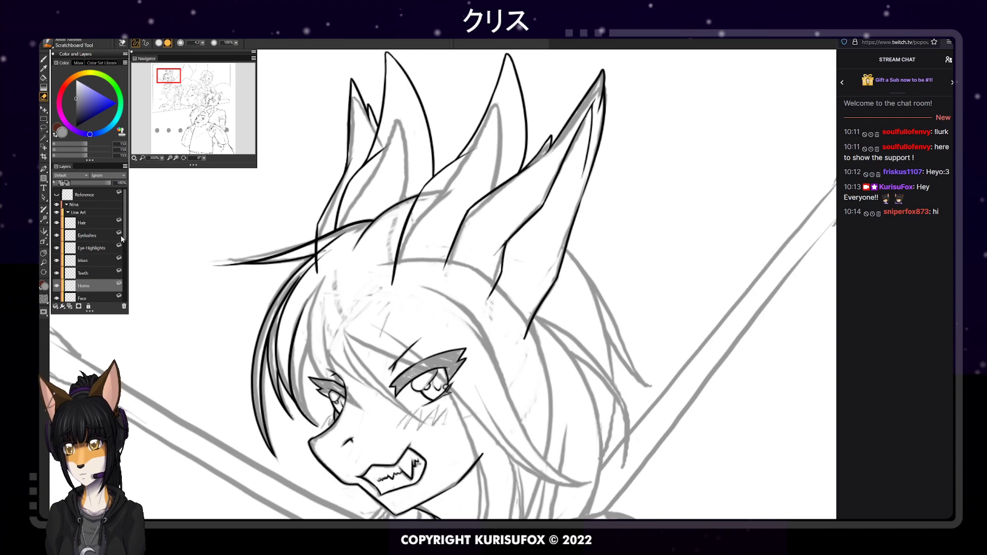
{"action": "left_click", "coordinate": [106, 297]}
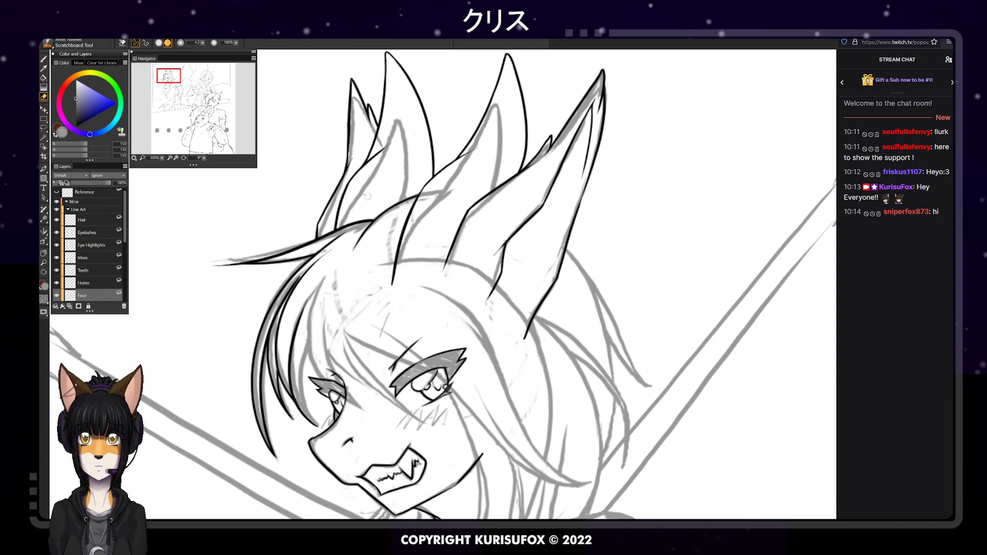
Rotate the canvas and ink the long curved hair contour from the near ear's base down past the cheek on the Hair layer
{"action": "left_click", "coordinate": [93, 222]}
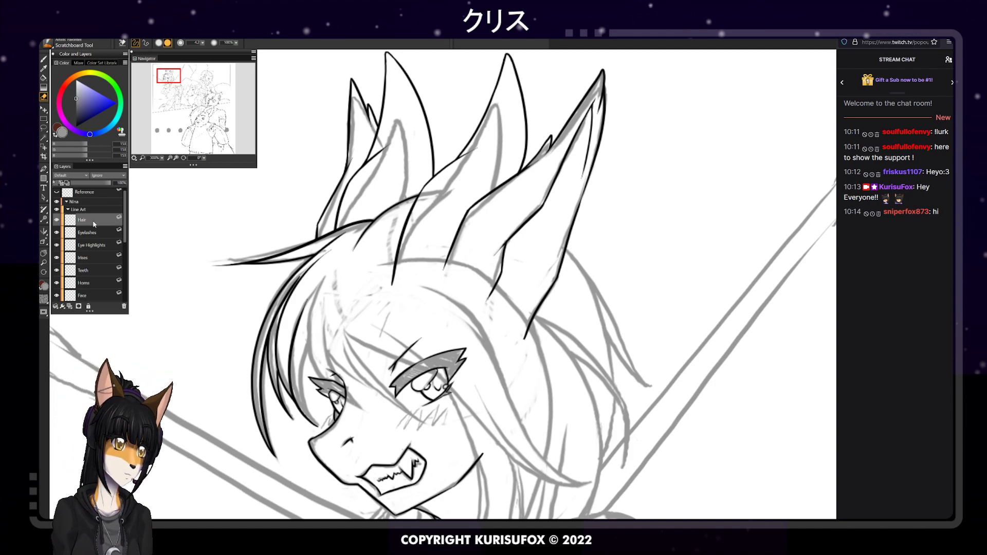
{"action": "key", "text": "b"}
{"action": "mouse_move", "coordinate": [204, 158]}
{"action": "left_mouse_down"}
{"action": "mouse_move", "coordinate": [260, 163]}
{"action": "mouse_move", "coordinate": [231, 172]}
{"action": "left_mouse_up"}
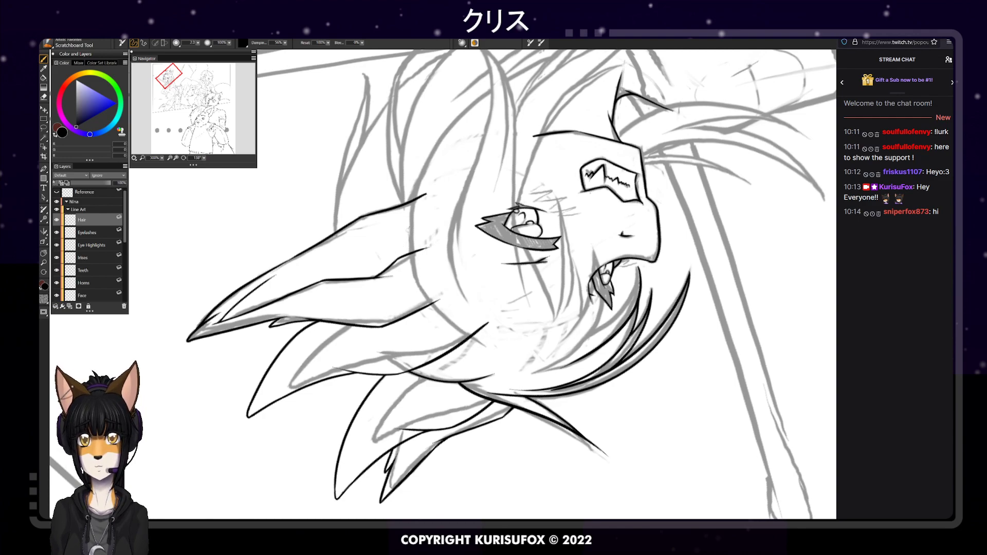
{"action": "left_click_drag", "start_coordinate": [414, 278], "coordinate": [602, 53]}
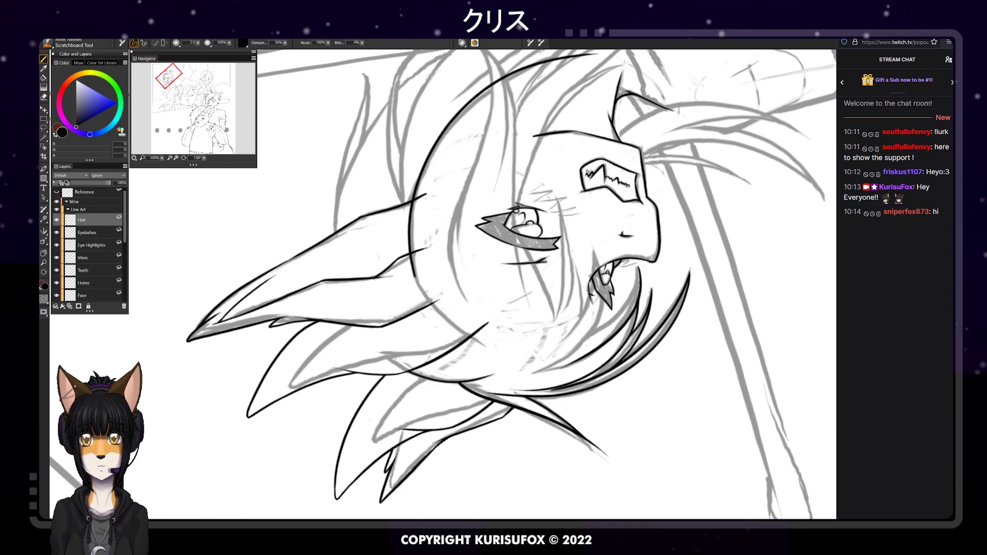
Extend the curved hair contour from the near ear's base across the forehead beneath the horns
{"action": "left_click_drag", "start_coordinate": [415, 274], "coordinate": [497, 350]}
{"action": "key", "text": "ctrl+z"}
{"action": "left_click_drag", "start_coordinate": [415, 273], "coordinate": [492, 347]}
{"action": "key", "text": "ctrl+z"}
{"action": "left_click_drag", "start_coordinate": [413, 275], "coordinate": [484, 344]}
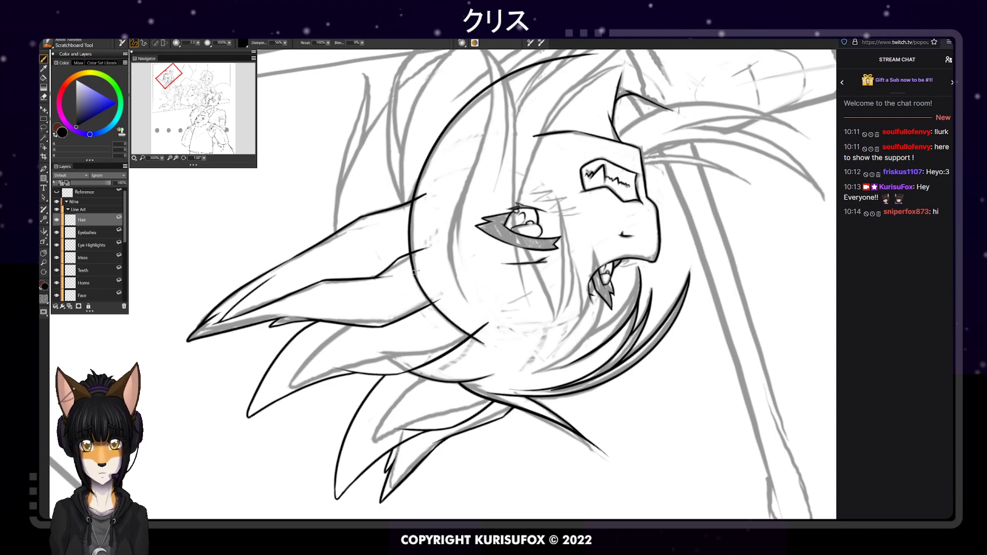
{"action": "left_click_drag", "start_coordinate": [476, 338], "coordinate": [496, 348]}
{"action": "key", "text": "ctrl+z"}
{"action": "key", "text": "ctrl+z"}
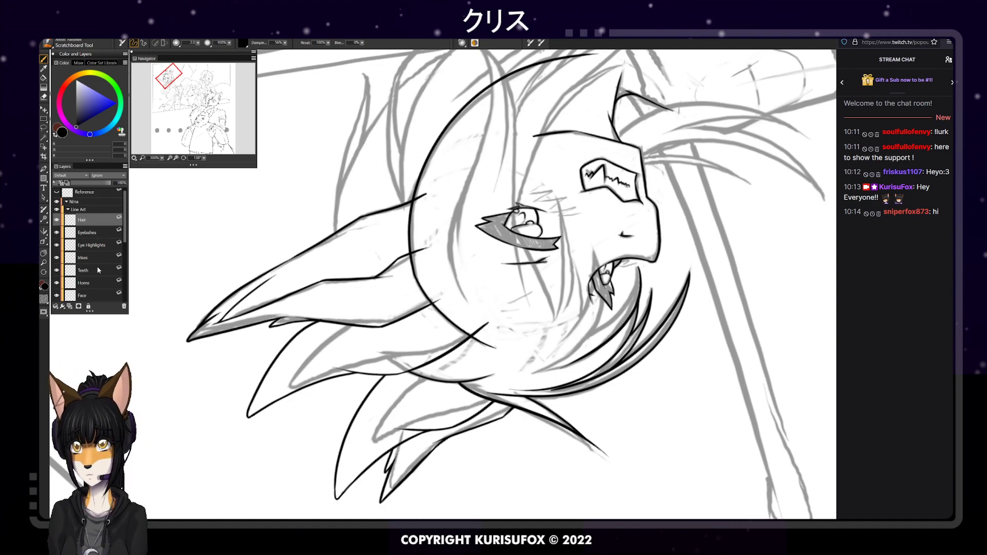
Erase the end of the horn line that crosses the hair contour on the Horns layer
{"action": "left_click", "coordinate": [96, 283]}
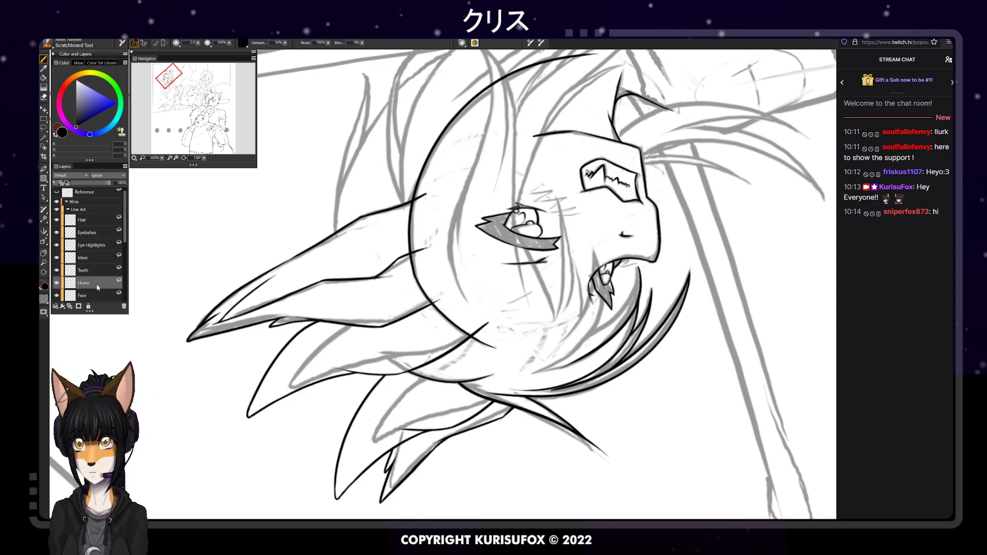
{"action": "key", "text": "e"}
{"action": "left_click_drag", "start_coordinate": [473, 334], "coordinate": [488, 325]}
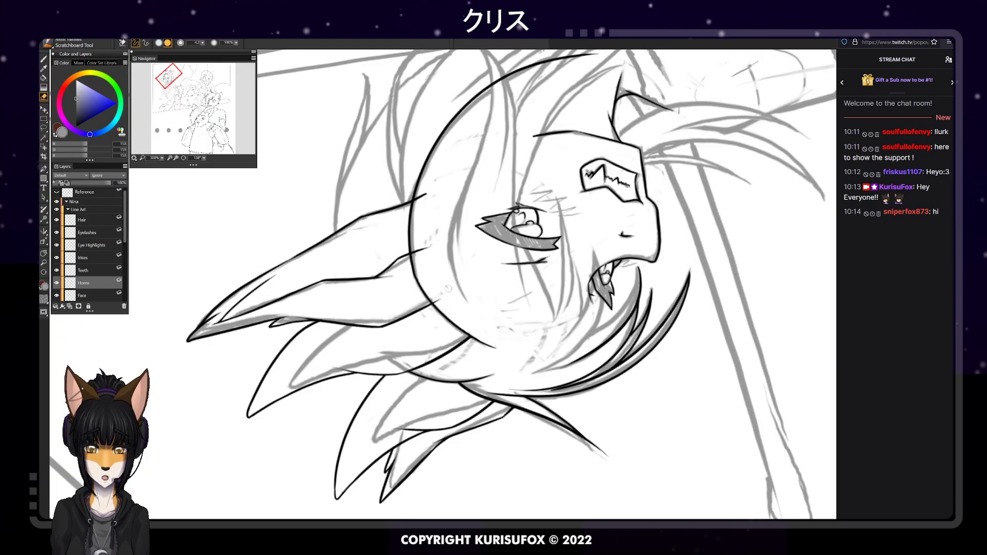
Erase the near ear's lines that cross the hair contour on the Face layer, and return to inking on the Hair layer
{"action": "left_click", "coordinate": [97, 296]}
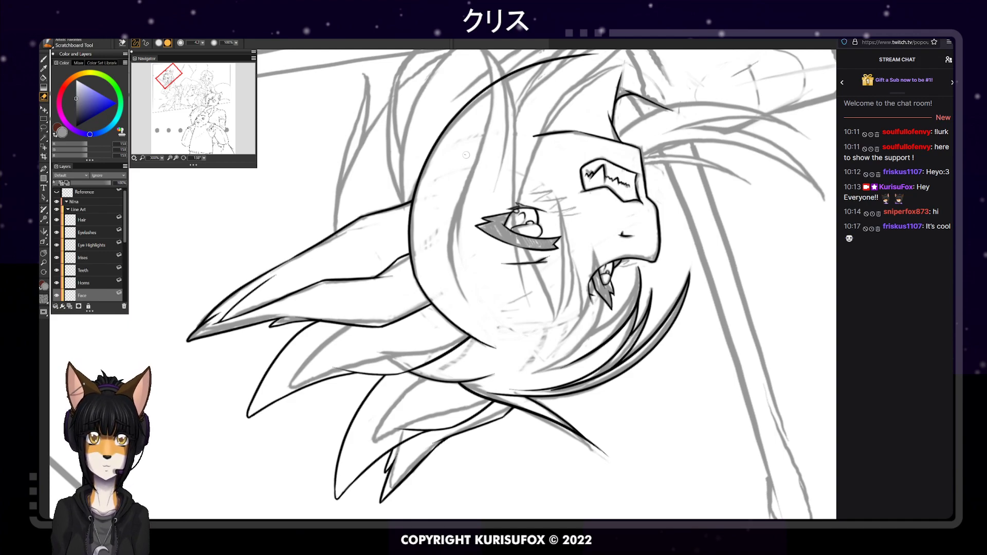
{"action": "key", "text": "p"}
{"action": "left_click", "coordinate": [88, 224]}
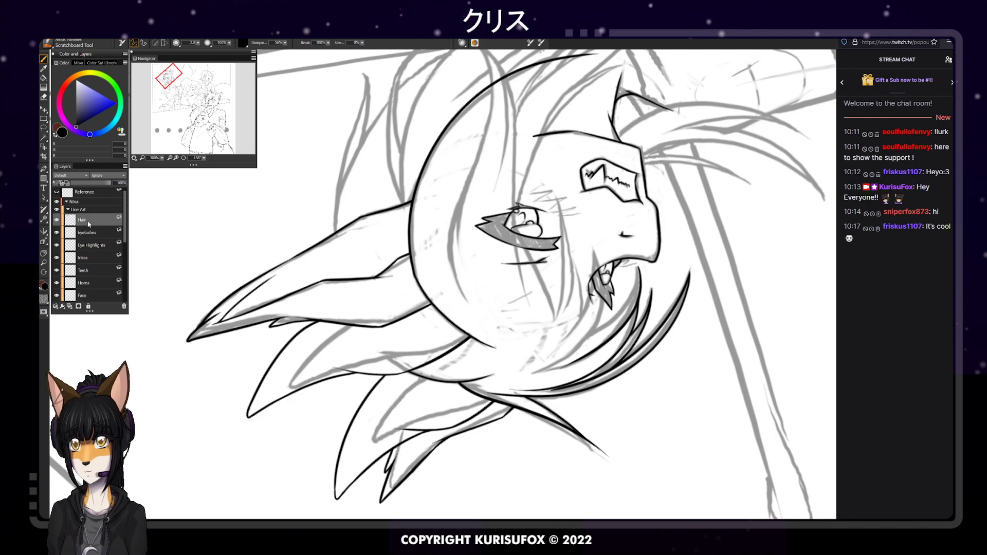
{"action": "left_click_drag", "start_coordinate": [204, 158], "coordinate": [242, 159]}
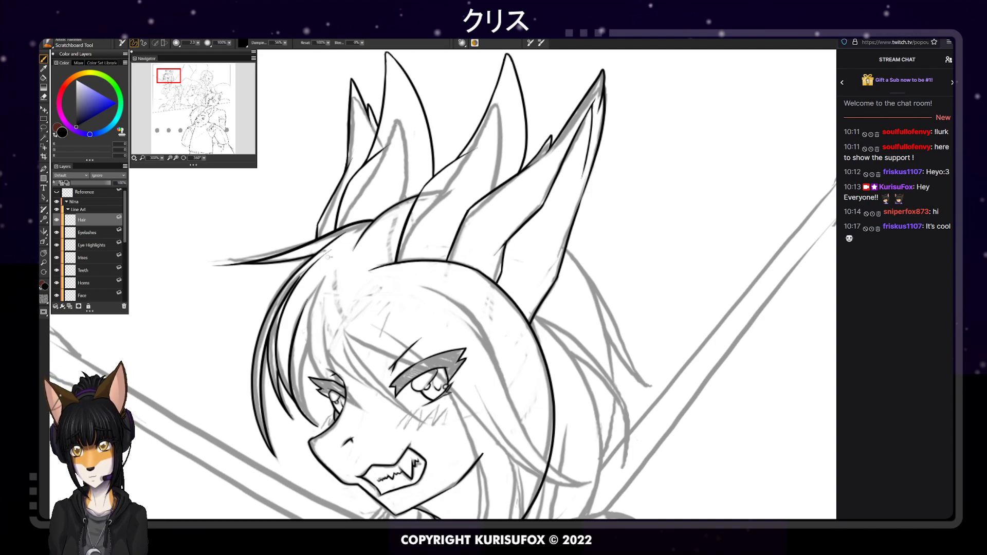
Try to ink the bangs strand over the far eye in one long stroke from beside the nose up to the forehead
{"action": "left_click_drag", "start_coordinate": [363, 408], "coordinate": [329, 260]}
{"action": "key", "text": "ctrl+z"}
{"action": "left_click_drag", "start_coordinate": [363, 410], "coordinate": [331, 254]}
{"action": "key", "text": "ctrl+z"}
{"action": "mouse_move", "coordinate": [362, 411]}
{"action": "left_mouse_down"}
{"action": "mouse_move", "coordinate": [315, 326]}
{"action": "mouse_move", "coordinate": [335, 268]}
{"action": "left_mouse_up"}
{"action": "key", "text": "ctrl+z"}
{"action": "left_click_drag", "start_coordinate": [364, 407], "coordinate": [334, 261]}
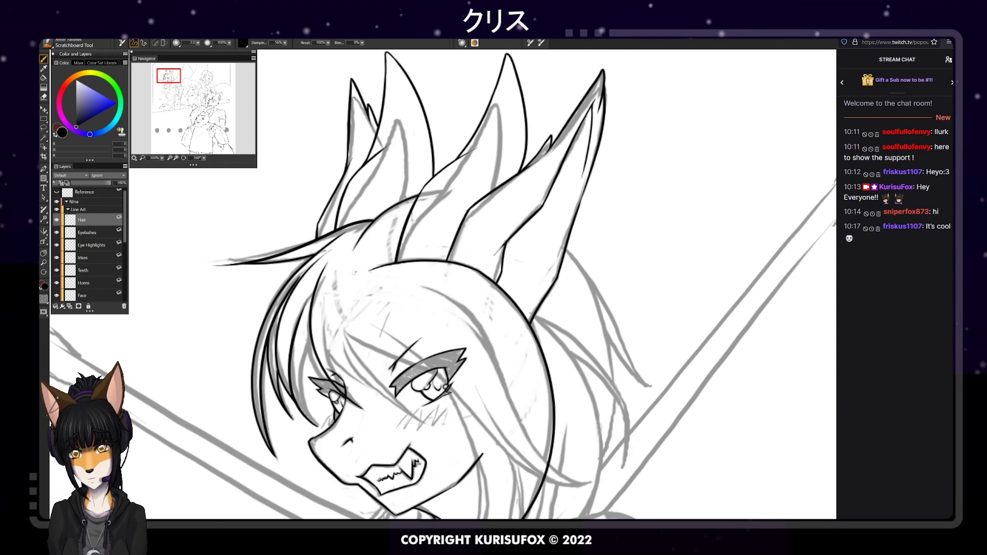
{"action": "mouse_move", "coordinate": [363, 409]}
{"action": "left_mouse_down"}
{"action": "mouse_move", "coordinate": [348, 394]}
{"action": "mouse_move", "coordinate": [339, 277]}
{"action": "left_mouse_up"}
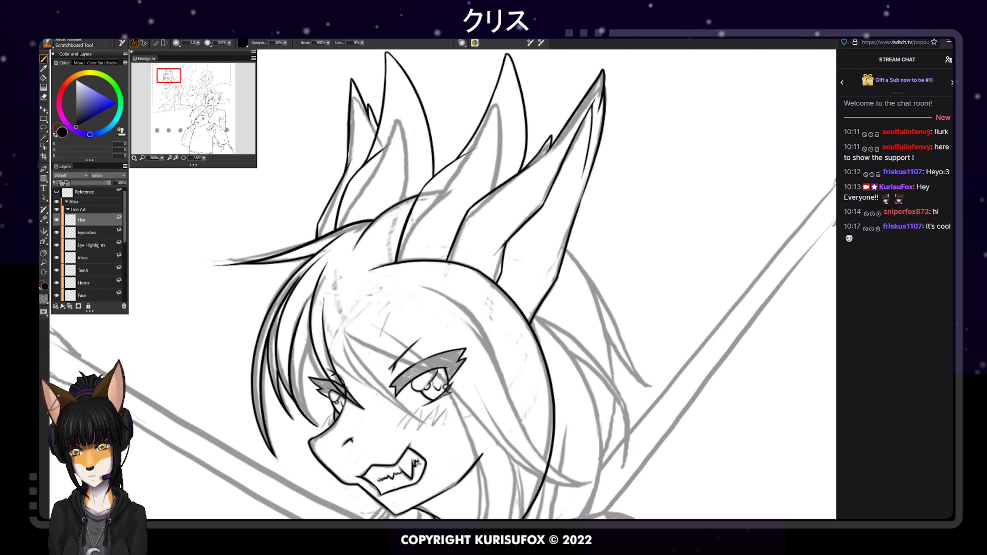
{"action": "key", "text": "ctrl+z"}
{"action": "mouse_move", "coordinate": [367, 411]}
{"action": "left_mouse_down"}
{"action": "mouse_move", "coordinate": [343, 389]}
{"action": "mouse_move", "coordinate": [327, 279]}
{"action": "left_mouse_up"}
{"action": "key", "text": "ctrl+z"}
{"action": "left_click_drag", "start_coordinate": [366, 409], "coordinate": [353, 270]}
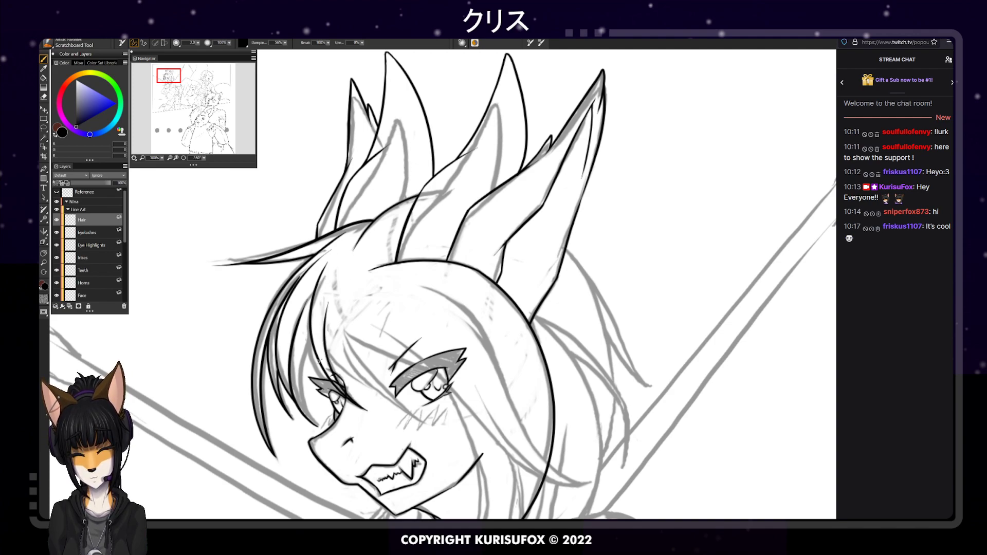
{"action": "key", "text": "ctrl+z"}
{"action": "key", "text": "ctrl+z"}
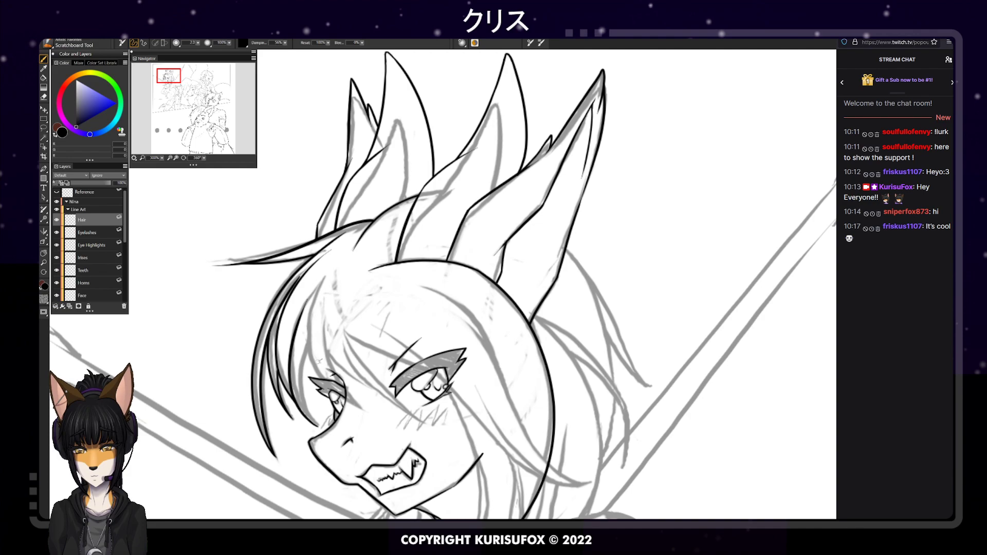
Ink the outer edge of the bangs strand over the far eye in two strokes, from the forehead down to its tip beside the nose
{"action": "left_click_drag", "start_coordinate": [312, 359], "coordinate": [327, 277]}
{"action": "key", "text": "ctrl+z"}
{"action": "left_click_drag", "start_coordinate": [311, 359], "coordinate": [331, 265]}
{"action": "left_click_drag", "start_coordinate": [310, 353], "coordinate": [353, 404]}
{"action": "key", "text": "ctrl+z"}
{"action": "left_click_drag", "start_coordinate": [309, 352], "coordinate": [365, 411]}
{"action": "key", "text": "ctrl+z"}
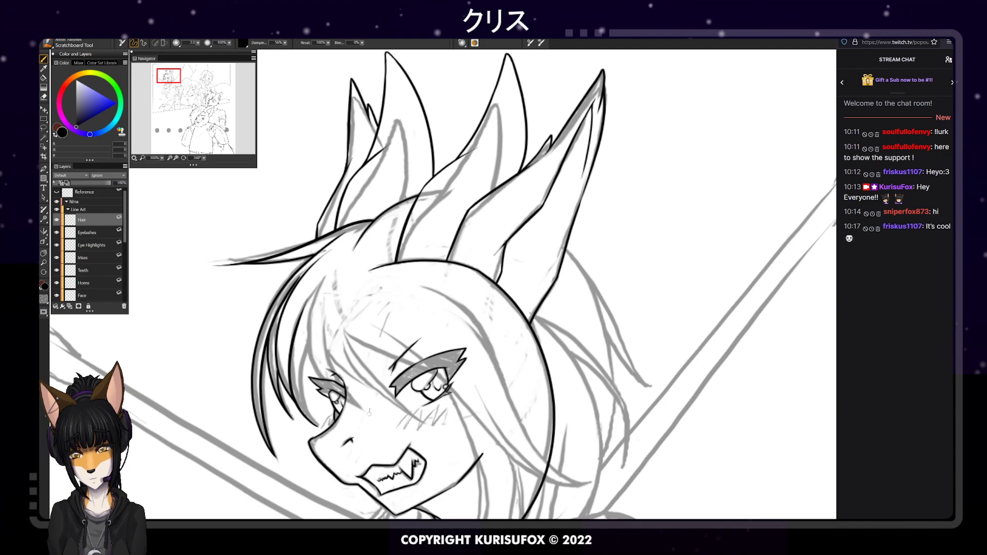
{"action": "left_click_drag", "start_coordinate": [312, 360], "coordinate": [331, 264]}
{"action": "key", "text": "ctrl+z"}
{"action": "left_click_drag", "start_coordinate": [311, 363], "coordinate": [331, 266]}
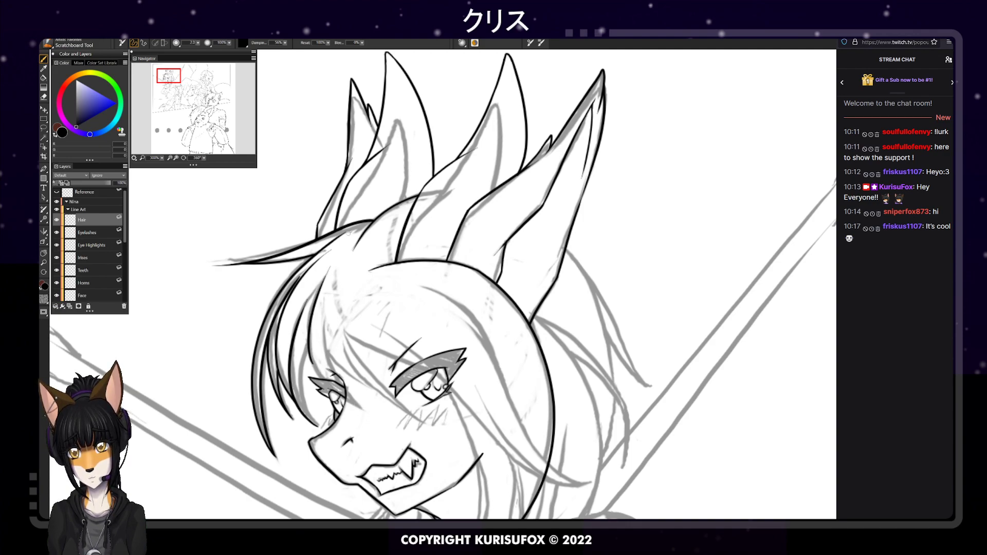
{"action": "left_click_drag", "start_coordinate": [311, 358], "coordinate": [360, 408]}
{"action": "key", "text": "ctrl+z"}
{"action": "left_click_drag", "start_coordinate": [311, 359], "coordinate": [363, 412]}
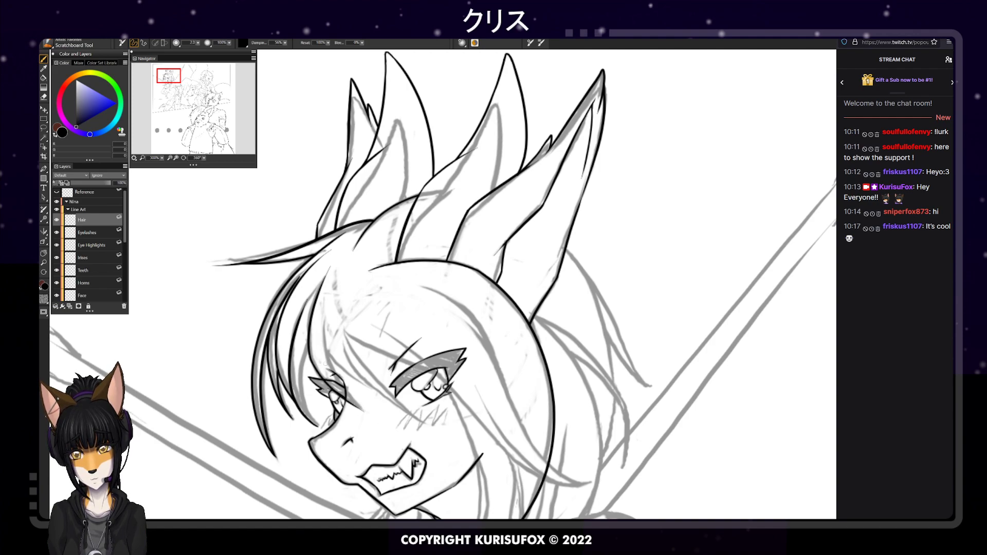
Ink the inner edge of the far-eye bangs strand from its tip up to the forehead, and tidy the line ends
{"action": "left_click_drag", "start_coordinate": [337, 303], "coordinate": [362, 412]}
{"action": "key", "text": "ctrl+z"}
{"action": "mouse_move", "coordinate": [328, 308]}
{"action": "left_mouse_down"}
{"action": "mouse_move", "coordinate": [362, 411]}
{"action": "mouse_move", "coordinate": [332, 370]}
{"action": "mouse_move", "coordinate": [324, 296]}
{"action": "left_mouse_up"}
{"action": "key", "text": "ctrl+z"}
{"action": "key", "text": "ctrl+z"}
{"action": "left_click_drag", "start_coordinate": [362, 410], "coordinate": [324, 304]}
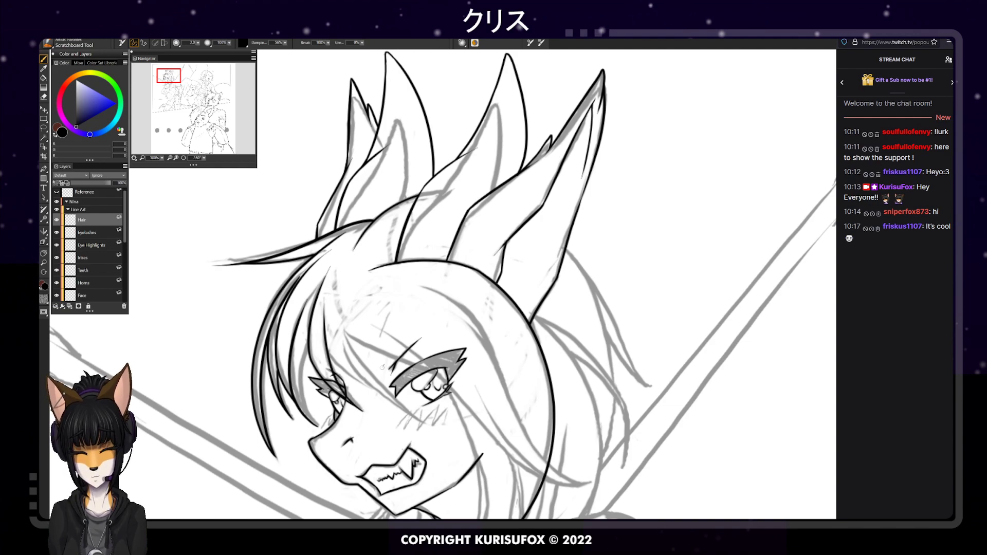
{"action": "key", "text": "n"}
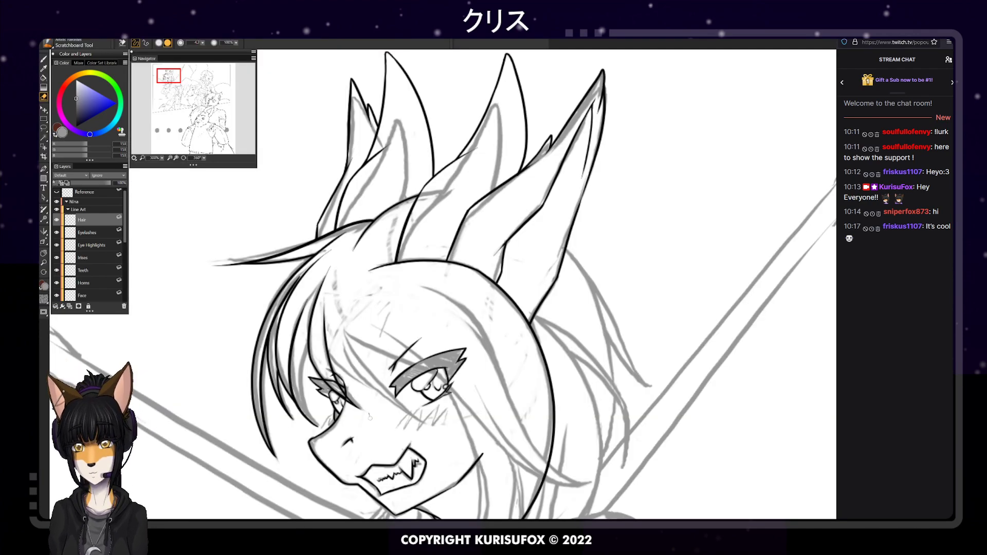
{"action": "key", "text": "b"}
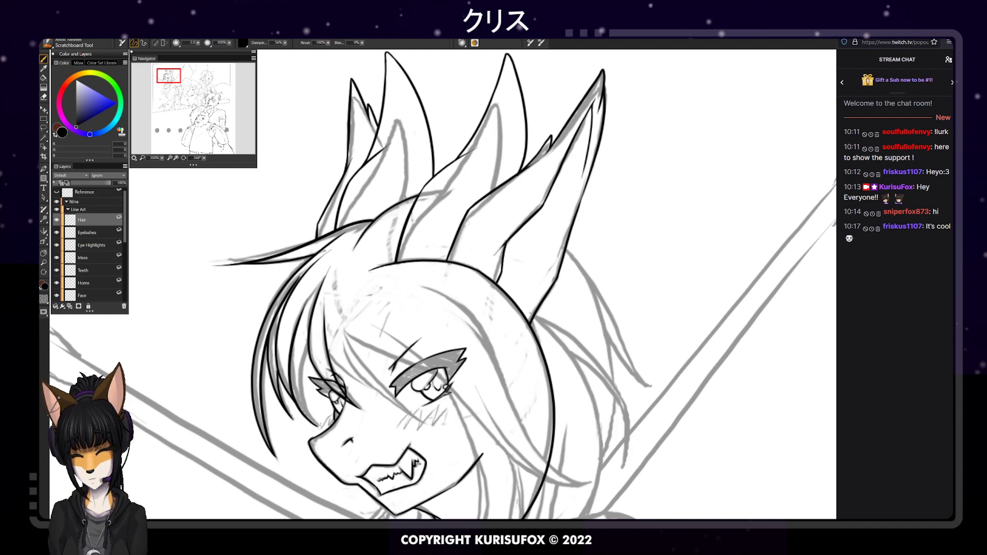
Ink a short curved line branching off the bangs strand above the far eye, and clean up its ends
{"action": "left_click_drag", "start_coordinate": [309, 344], "coordinate": [301, 374]}
{"action": "key", "text": "ctrl+z"}
{"action": "left_click_drag", "start_coordinate": [309, 341], "coordinate": [299, 374]}
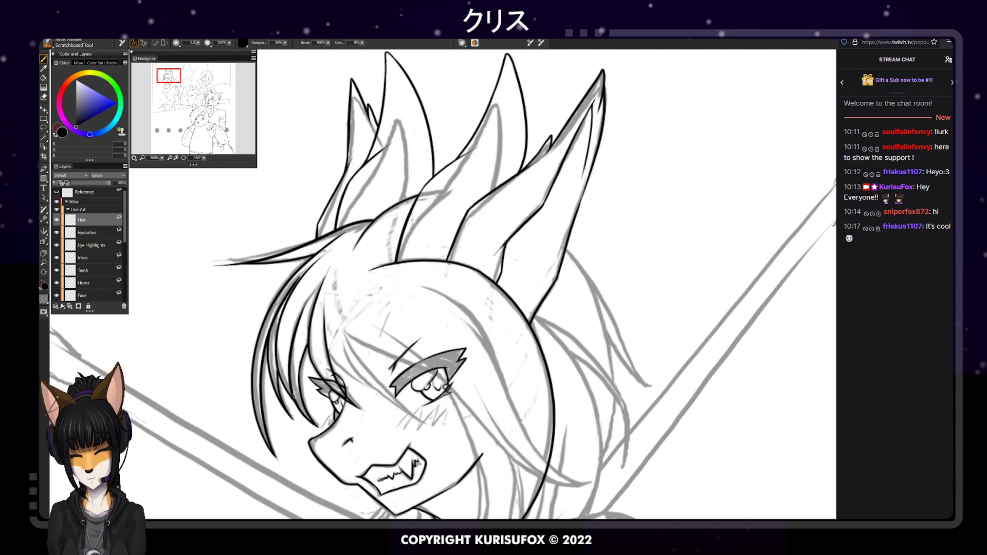
{"action": "key", "text": "e"}
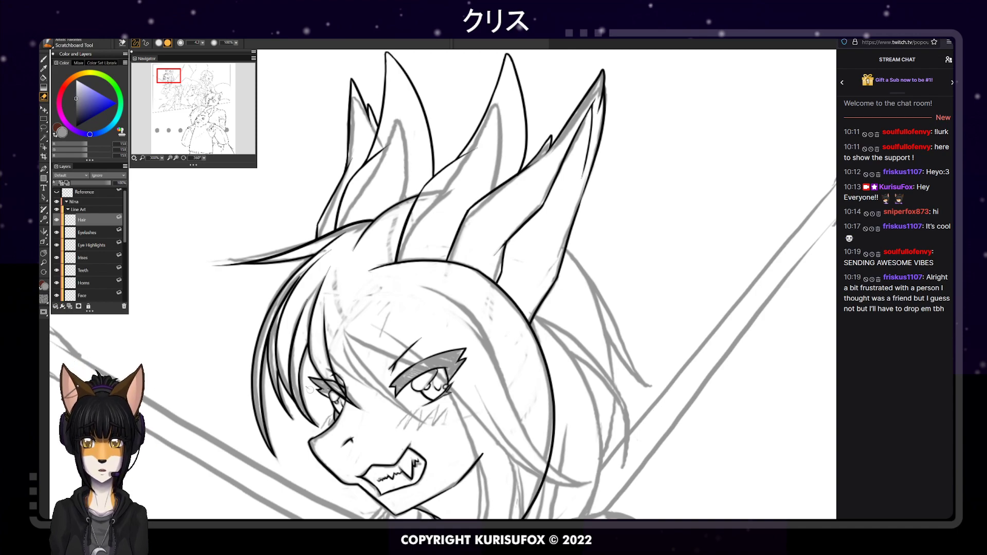
{"action": "key", "text": "p"}
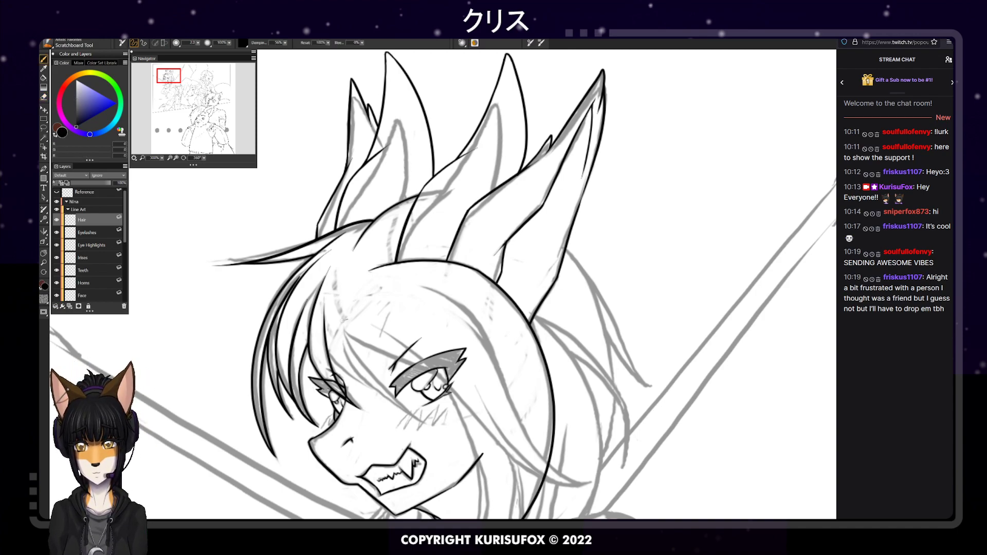
Ink the first edge of a longer bangs strand sweeping from the forehead between the eyes to the near cheek
{"action": "left_click_drag", "start_coordinate": [341, 317], "coordinate": [443, 433]}
{"action": "left_click_drag", "start_coordinate": [335, 312], "coordinate": [434, 428]}
{"action": "key", "text": "ctrl+z"}
{"action": "left_click_drag", "start_coordinate": [330, 314], "coordinate": [431, 426]}
{"action": "key", "text": "ctrl+z"}
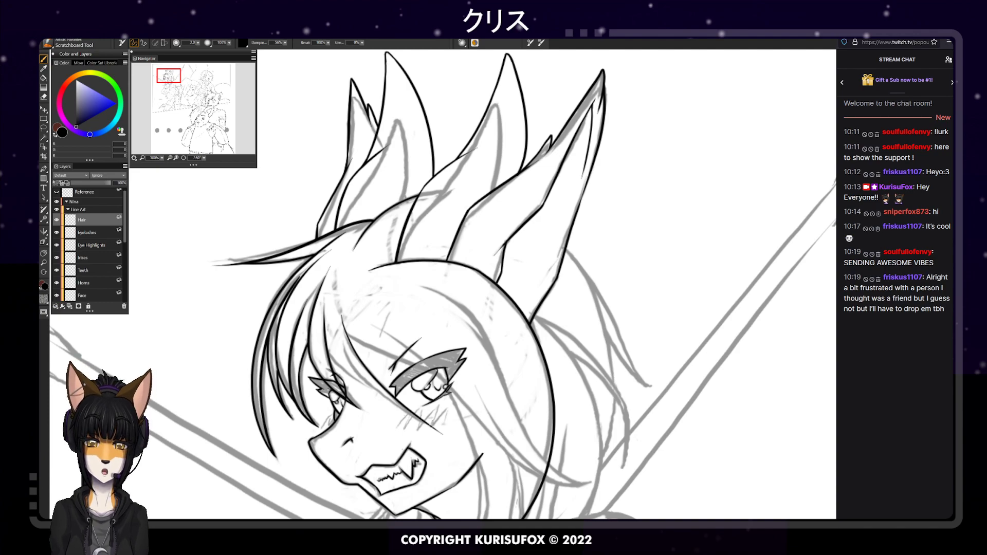
Ink the opposite edge of the cheek-length strand from its tip back up to the forehead
{"action": "left_click_drag", "start_coordinate": [432, 428], "coordinate": [355, 368]}
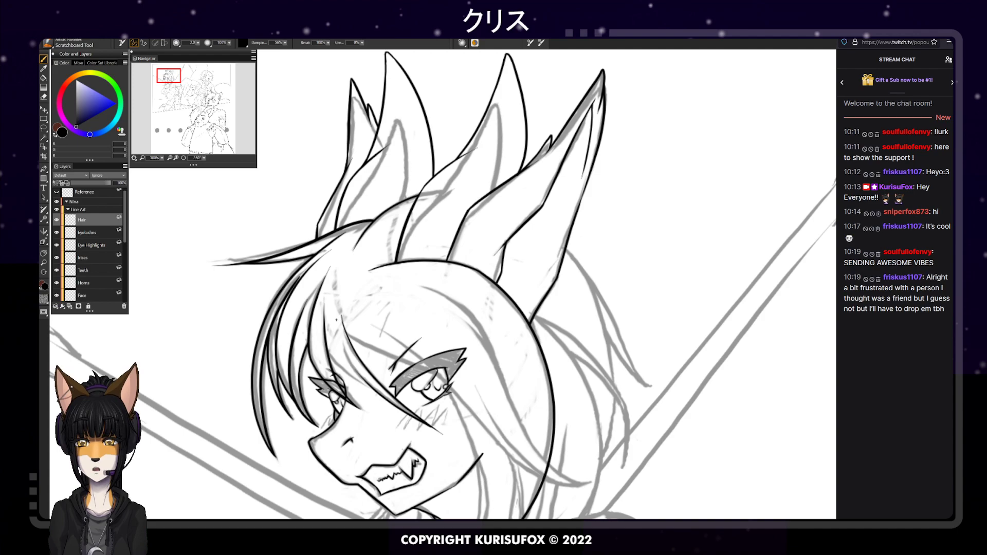
{"action": "left_click_drag", "start_coordinate": [356, 369], "coordinate": [338, 295]}
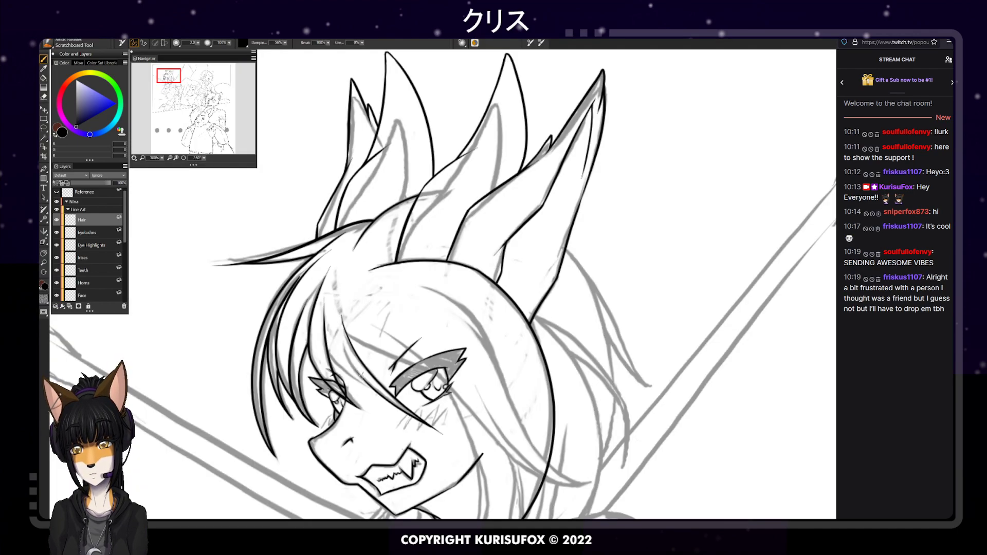
{"action": "left_click_drag", "start_coordinate": [362, 376], "coordinate": [330, 299]}
{"action": "key", "text": "ctrl+z"}
{"action": "left_click_drag", "start_coordinate": [361, 378], "coordinate": [338, 312]}
{"action": "key", "text": "ctrl+z"}
{"action": "left_click_drag", "start_coordinate": [364, 381], "coordinate": [335, 317]}
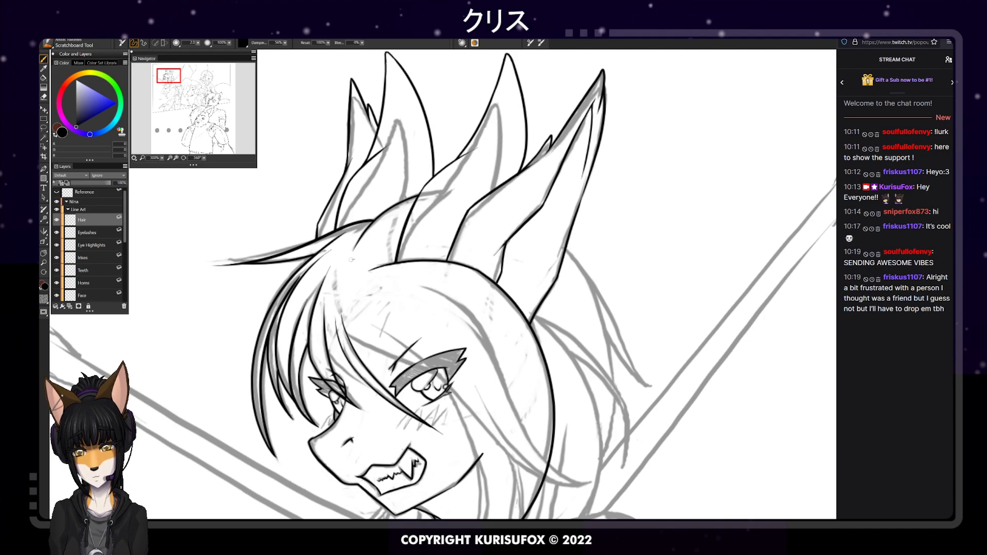
Trim the overshooting tip of the cheek-length strand and touch up the neighbouring bangs lines
{"action": "key", "text": "e"}
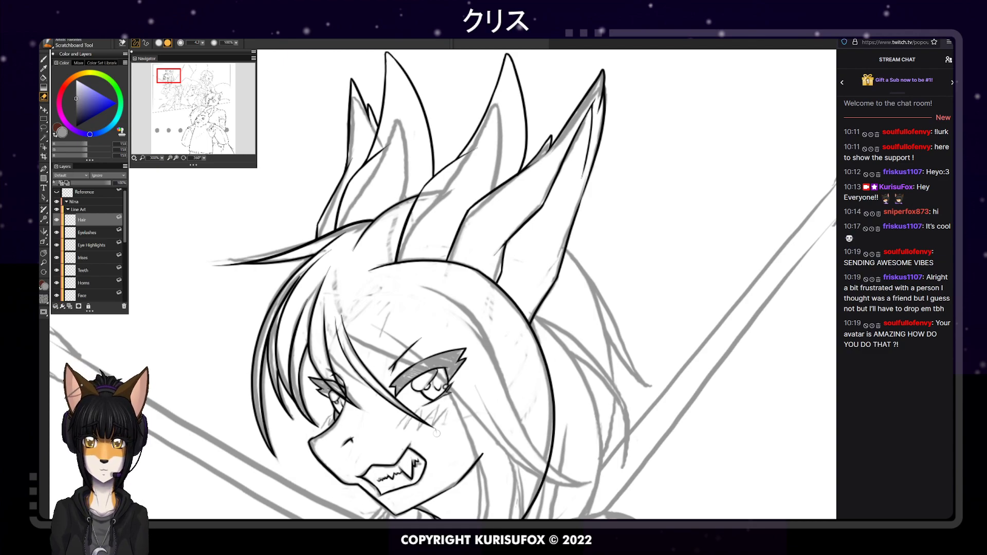
{"action": "key", "text": "p"}
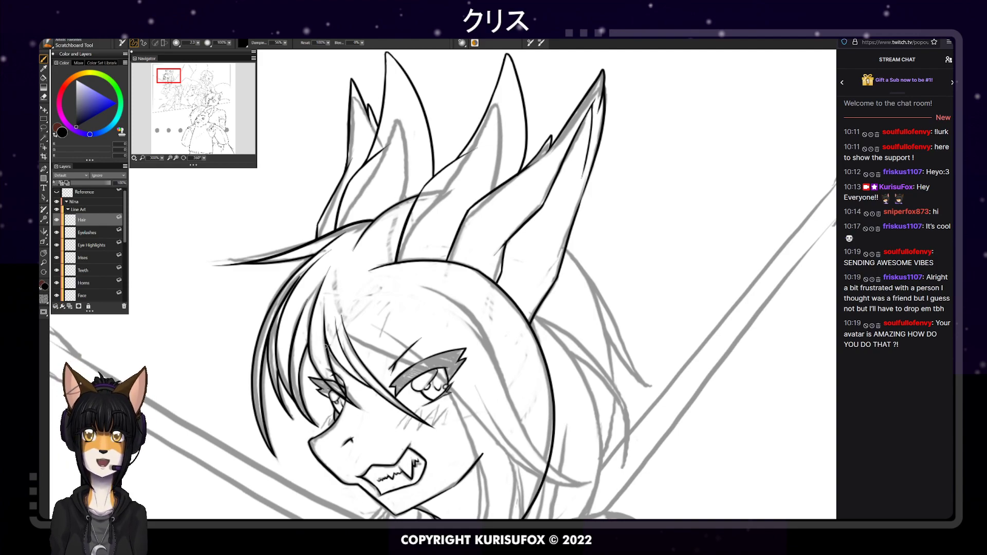
{"action": "key", "text": "e"}
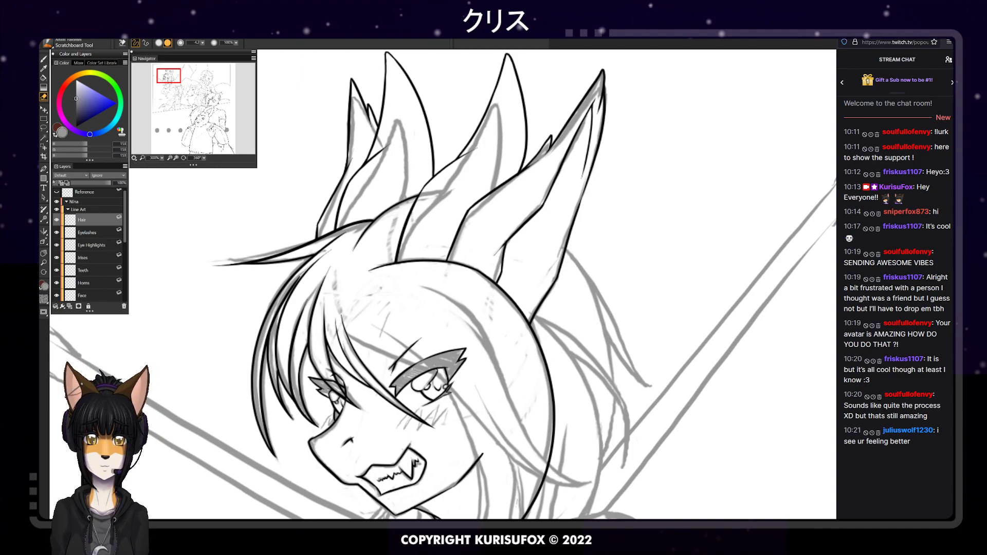
{"action": "key", "text": "p"}
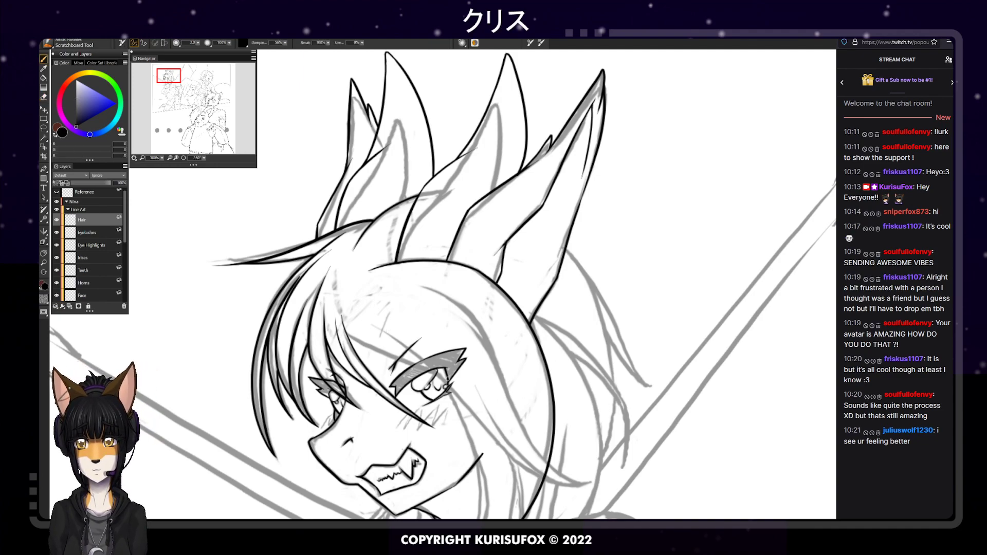
Ink the long hair strand sweeping from the forehead past the near eye to a pointed tip beyond the hair contour
{"action": "left_click_drag", "start_coordinate": [458, 398], "coordinate": [371, 322]}
{"action": "left_click_drag", "start_coordinate": [452, 390], "coordinate": [568, 479]}
{"action": "key", "text": "ctrl+z"}
{"action": "mouse_move", "coordinate": [449, 386]}
{"action": "left_mouse_down"}
{"action": "mouse_move", "coordinate": [493, 434]}
{"action": "mouse_move", "coordinate": [582, 485]}
{"action": "left_mouse_up"}
{"action": "key", "text": "ctrl+z"}
{"action": "left_click_drag", "start_coordinate": [449, 387], "coordinate": [571, 484]}
{"action": "key", "text": "ctrl+z"}
{"action": "left_click_drag", "start_coordinate": [450, 388], "coordinate": [565, 486]}
{"action": "key", "text": "ctrl+z"}
{"action": "mouse_move", "coordinate": [450, 388]}
{"action": "left_mouse_down"}
{"action": "mouse_move", "coordinate": [575, 487]}
{"action": "mouse_move", "coordinate": [468, 389]}
{"action": "left_mouse_up"}
{"action": "key", "text": "ctrl+z"}
{"action": "key", "text": "ctrl+z"}
{"action": "mouse_move", "coordinate": [591, 483]}
{"action": "left_mouse_down"}
{"action": "mouse_move", "coordinate": [518, 460]}
{"action": "mouse_move", "coordinate": [475, 378]}
{"action": "left_mouse_up"}
{"action": "key", "text": "ctrl+z"}
{"action": "mouse_move", "coordinate": [590, 483]}
{"action": "left_mouse_down"}
{"action": "mouse_move", "coordinate": [575, 482]}
{"action": "mouse_move", "coordinate": [463, 392]}
{"action": "mouse_move", "coordinate": [587, 486]}
{"action": "mouse_move", "coordinate": [453, 402]}
{"action": "left_mouse_up"}
{"action": "key", "text": "ctrl+z"}
{"action": "key", "text": "ctrl+z"}
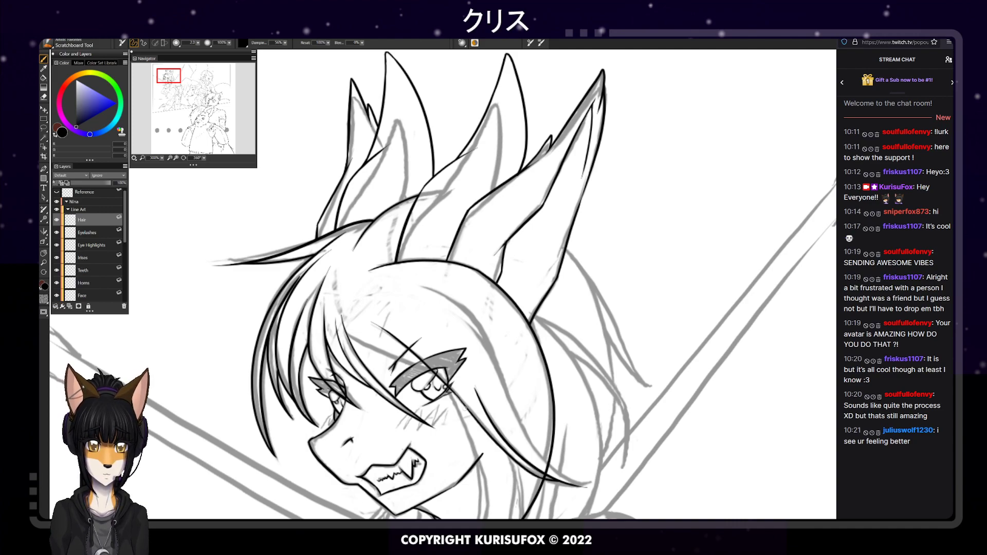
Clean up the long strand beside the near eye and reinforce its lower edge close to the tip
{"action": "key", "text": "n"}
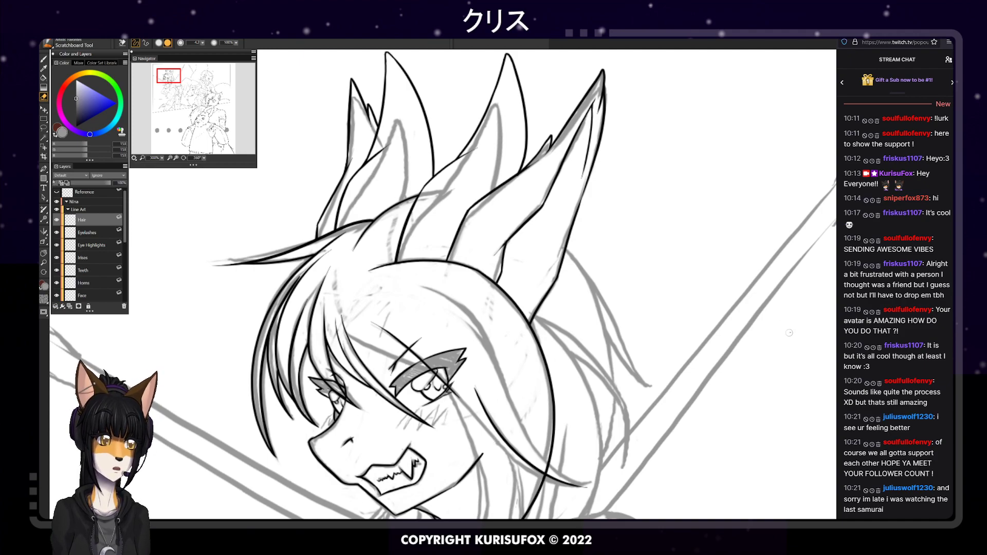
{"action": "key", "text": "b"}
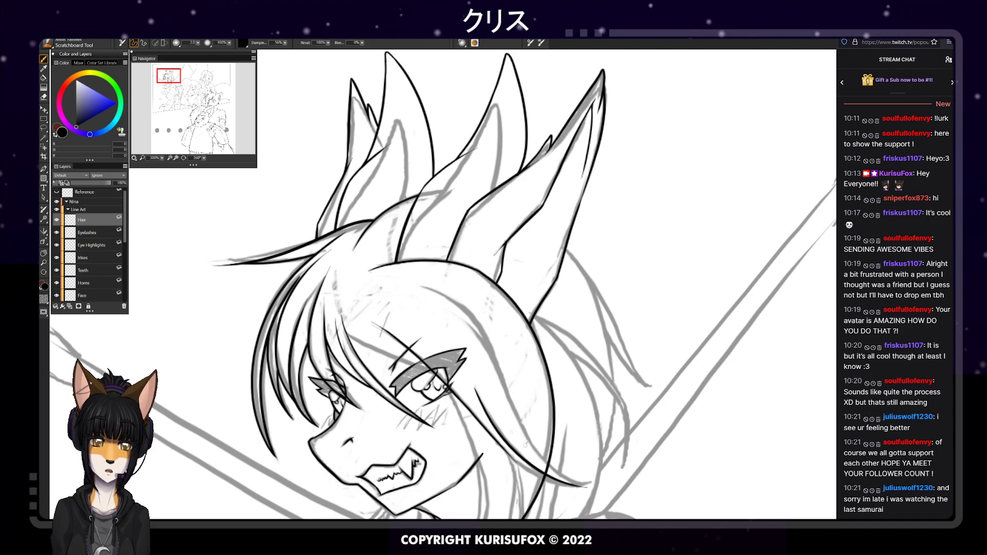
{"action": "key", "text": "e"}
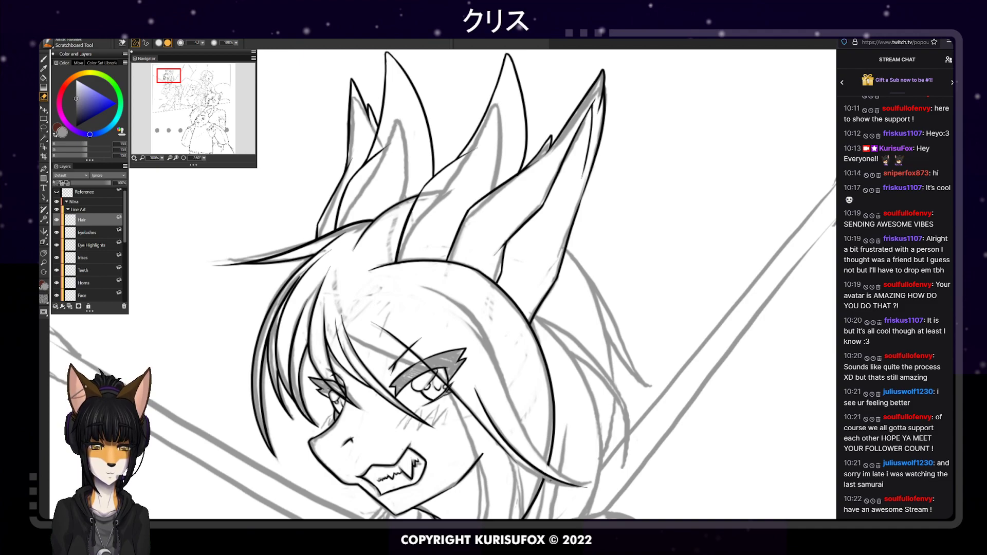
{"action": "key", "text": "b"}
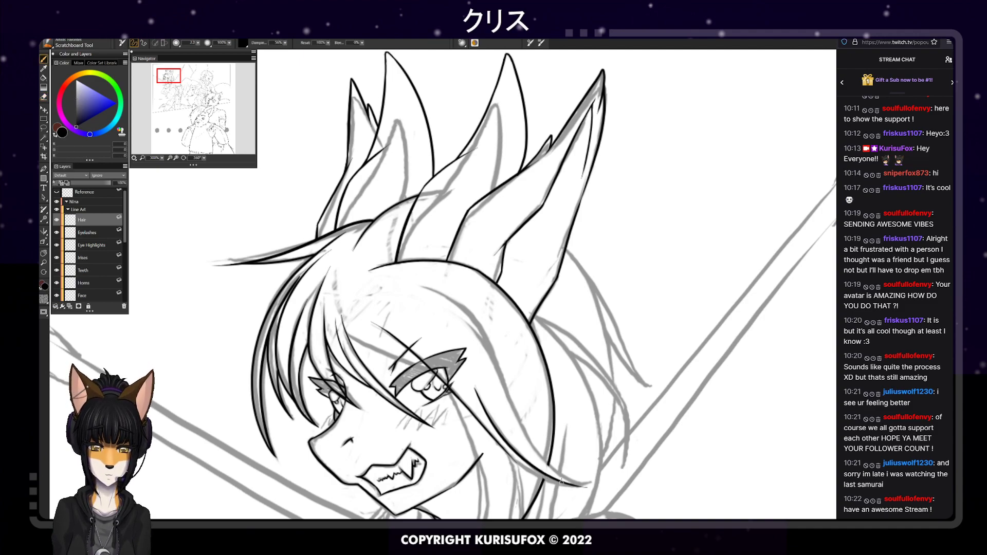
{"action": "left_click_drag", "start_coordinate": [558, 483], "coordinate": [510, 455]}
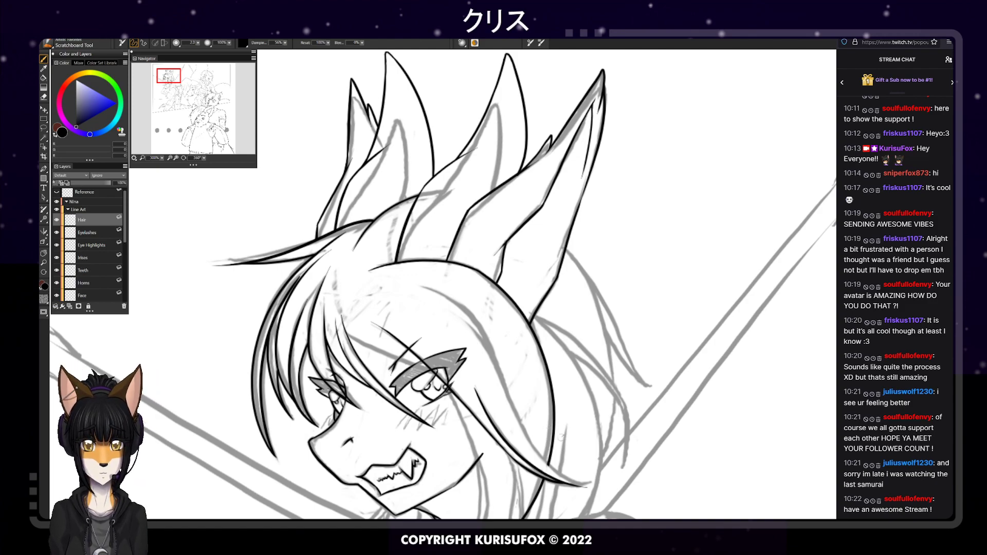
Ink a curved line from the central bangs to the near eye's upper lashes on the Hair layer, and save the drawing
{"action": "key", "text": "e"}
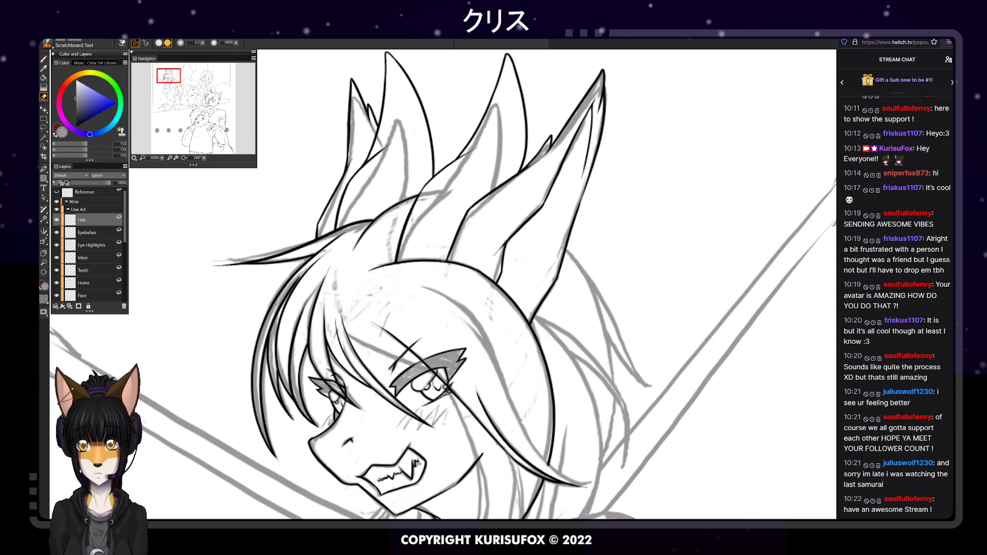
{"action": "key", "text": "p"}
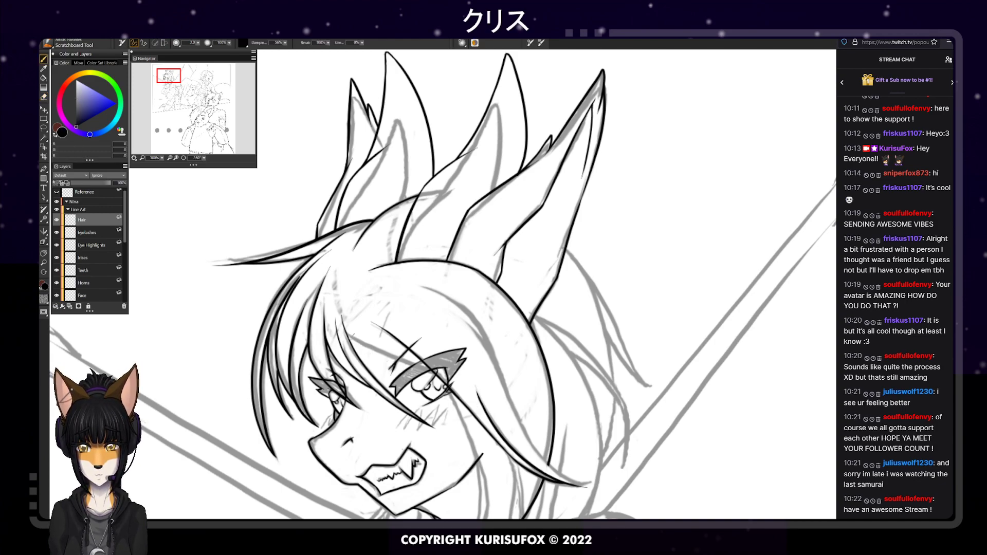
{"action": "left_click_drag", "start_coordinate": [347, 335], "coordinate": [426, 373]}
{"action": "key", "text": "ctrl+z"}
{"action": "left_click_drag", "start_coordinate": [346, 335], "coordinate": [429, 371]}
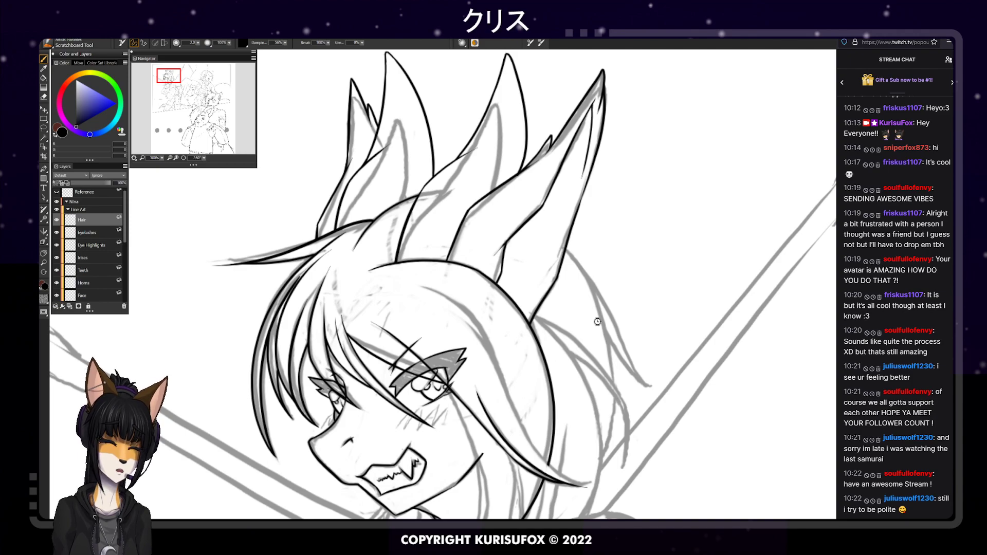
{"action": "key", "text": "ctrl+s"}
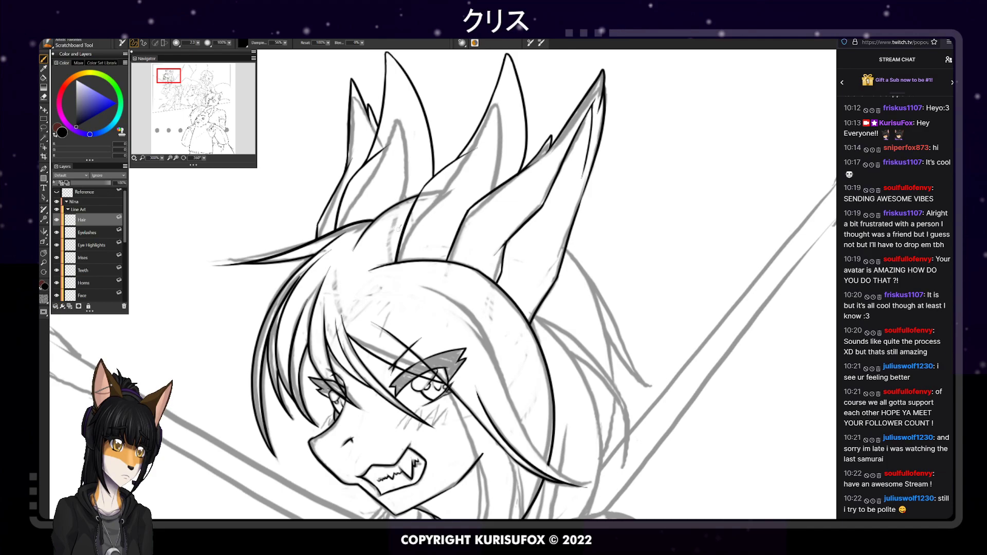
{"action": "left_click_drag", "start_coordinate": [204, 158], "coordinate": [93, 164]}
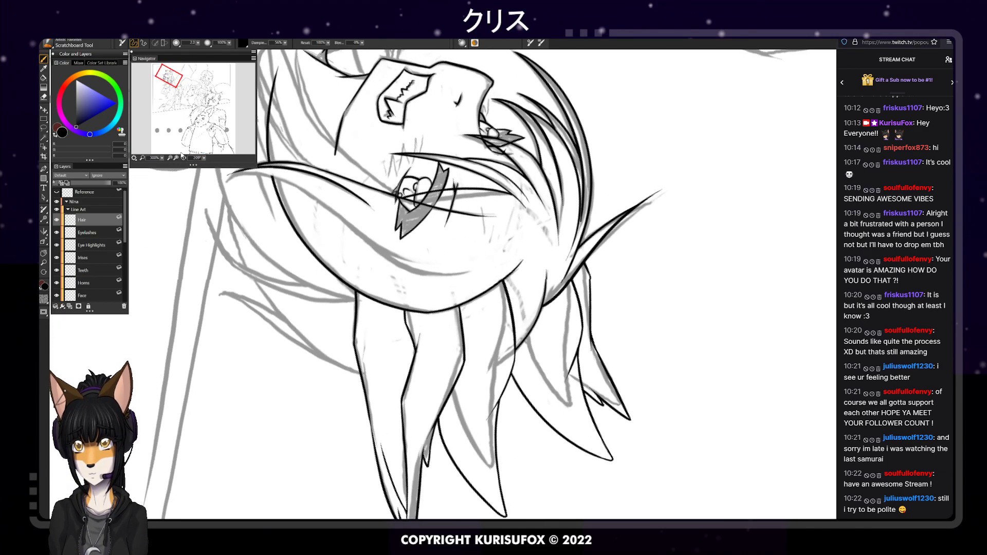
Ink the long strand's lower edge from its pointed tip in a sweeping curve below the near eye, and clean up the line near the tip
{"action": "left_click", "coordinate": [44, 253]}
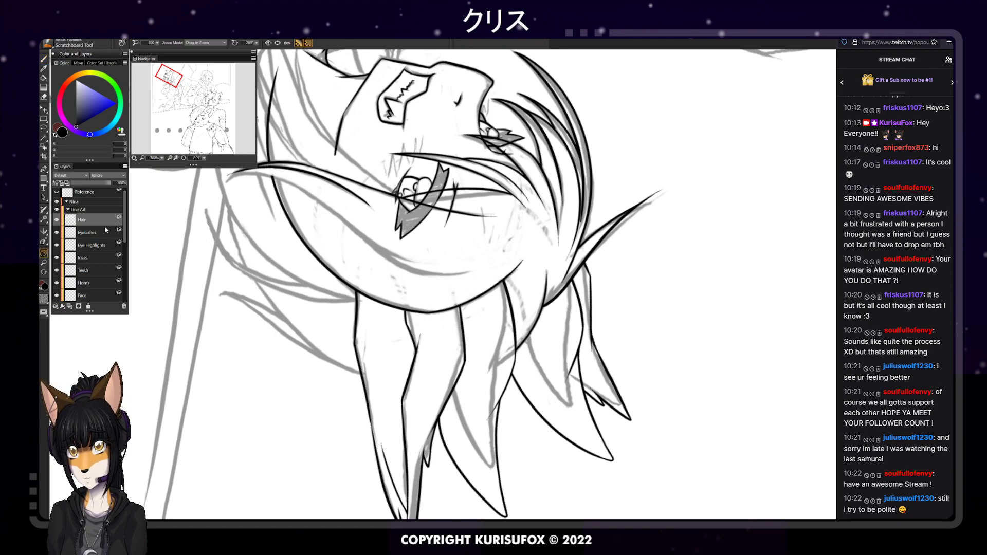
{"action": "left_click_drag", "start_coordinate": [433, 173], "coordinate": [461, 287]}
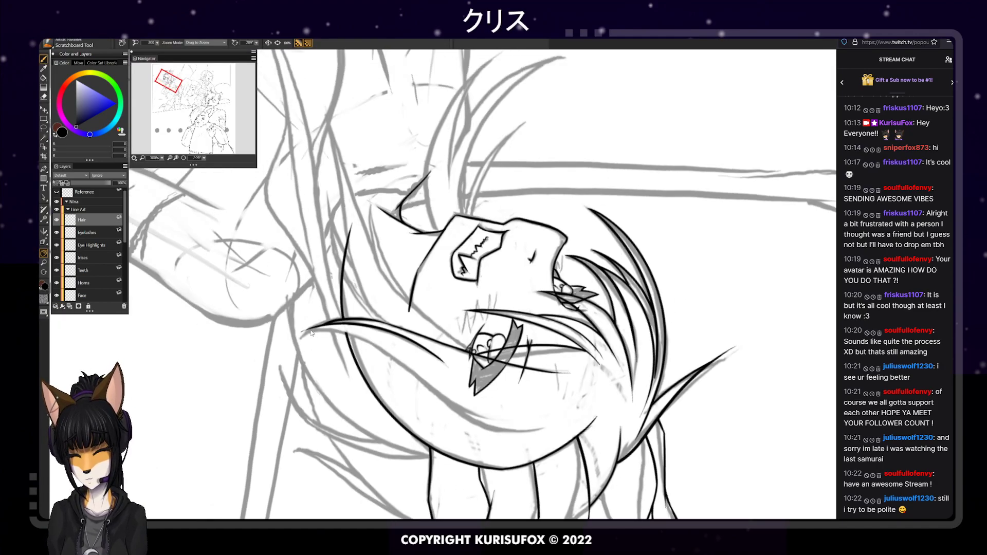
{"action": "key", "text": "b"}
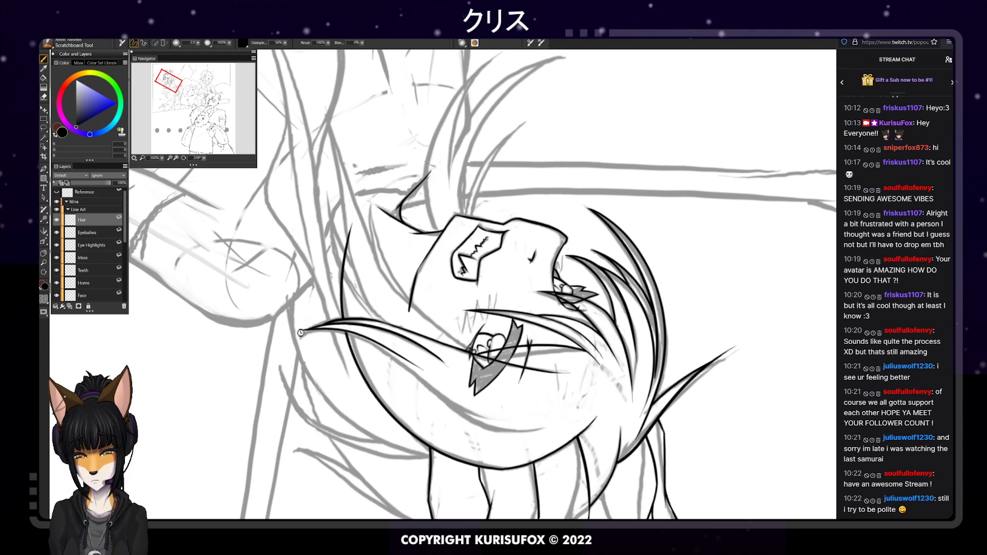
{"action": "left_click_drag", "start_coordinate": [345, 333], "coordinate": [455, 393]}
{"action": "key", "text": "ctrl+z"}
{"action": "left_click_drag", "start_coordinate": [323, 331], "coordinate": [426, 393]}
{"action": "key", "text": "ctrl+z"}
{"action": "left_click_drag", "start_coordinate": [321, 331], "coordinate": [509, 431]}
{"action": "key", "text": "ctrl+z"}
{"action": "left_click_drag", "start_coordinate": [305, 331], "coordinate": [520, 431]}
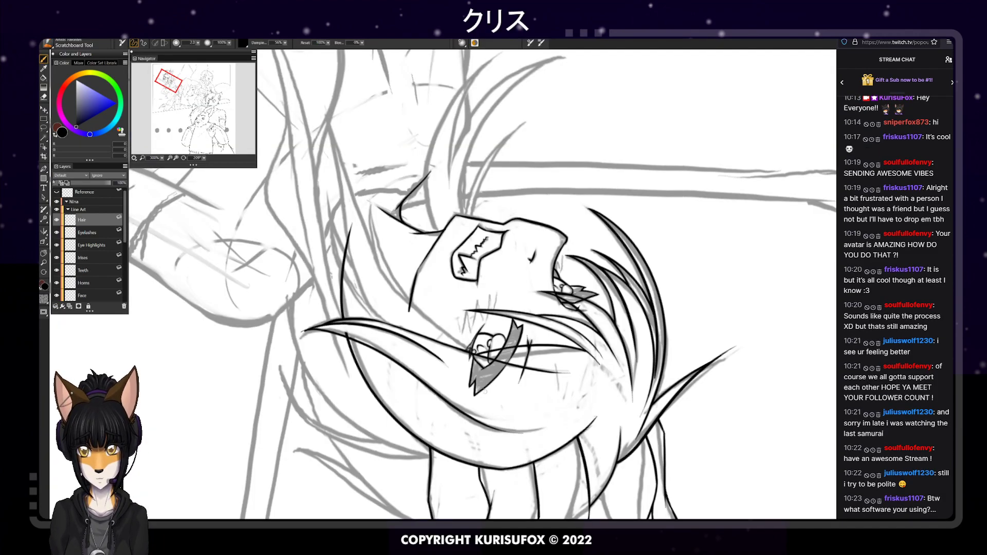
{"action": "key", "text": "e"}
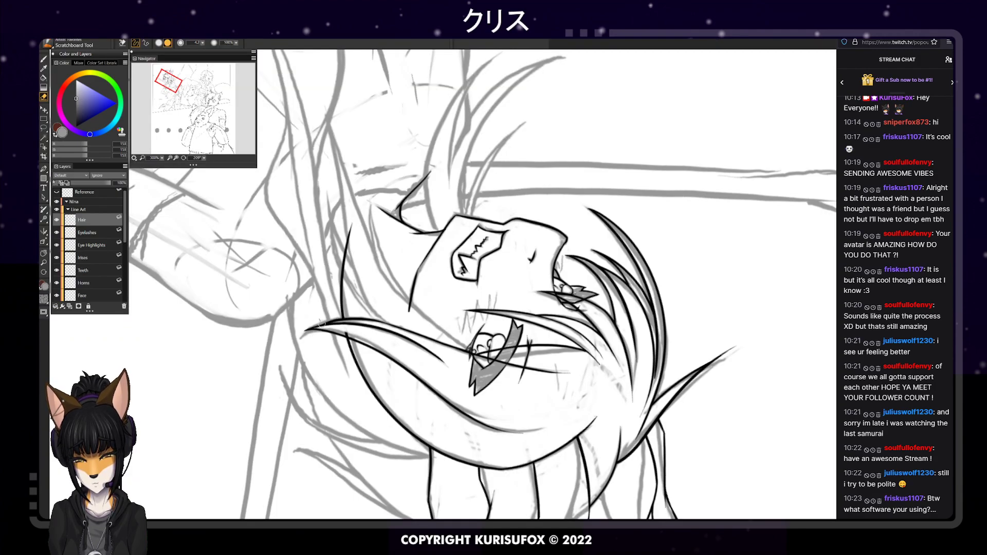
{"action": "left_click_drag", "start_coordinate": [342, 331], "coordinate": [353, 338]}
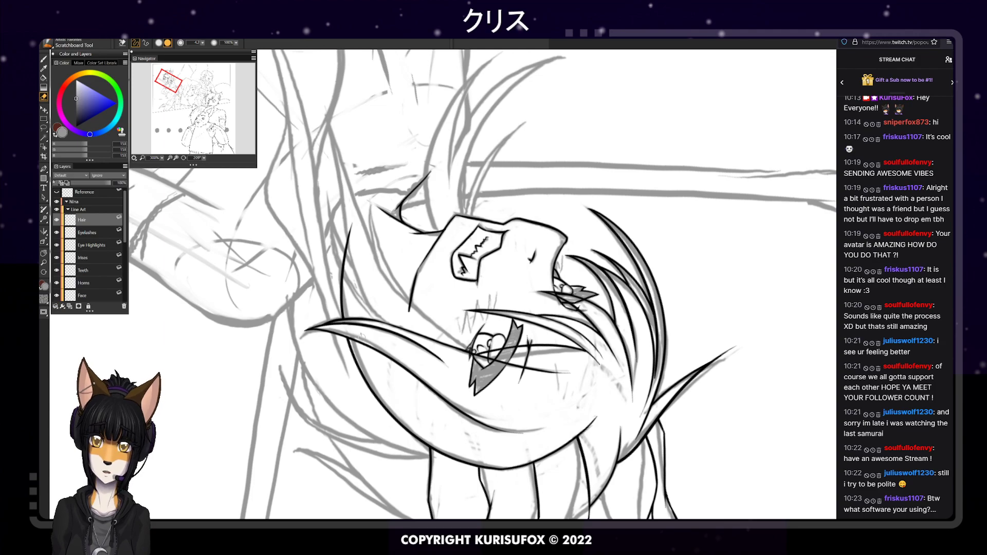
Ink the long hair line curving from a pointed tip beyond the jaw down across the cheek towards the near eye
{"action": "key", "text": "p"}
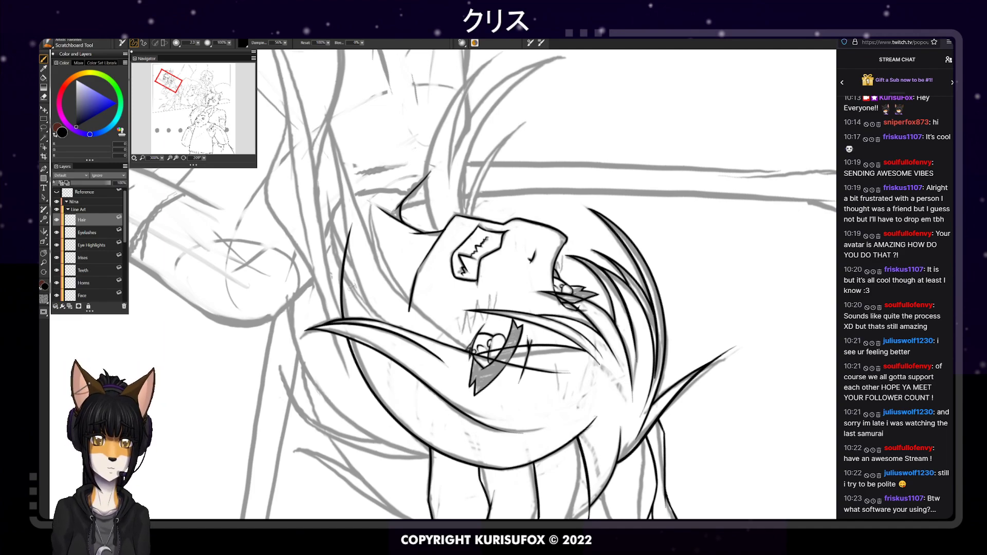
{"action": "mouse_move", "coordinate": [323, 109]}
{"action": "left_mouse_down"}
{"action": "mouse_move", "coordinate": [419, 306]}
{"action": "mouse_move", "coordinate": [447, 330]}
{"action": "left_mouse_up"}
{"action": "key", "text": "ctrl+z"}
{"action": "left_click_drag", "start_coordinate": [324, 108], "coordinate": [449, 329]}
{"action": "key", "text": "ctrl+z"}
{"action": "mouse_move", "coordinate": [322, 106]}
{"action": "left_mouse_down"}
{"action": "mouse_move", "coordinate": [397, 285]}
{"action": "mouse_move", "coordinate": [428, 323]}
{"action": "left_mouse_up"}
{"action": "key", "text": "ctrl+z"}
{"action": "left_click_drag", "start_coordinate": [475, 354], "coordinate": [423, 321]}
{"action": "key", "text": "ctrl+z"}
{"action": "left_click_drag", "start_coordinate": [474, 353], "coordinate": [430, 326]}
{"action": "key", "text": "ctrl+z"}
{"action": "left_click_drag", "start_coordinate": [474, 353], "coordinate": [425, 318]}
{"action": "key", "text": "ctrl+z"}
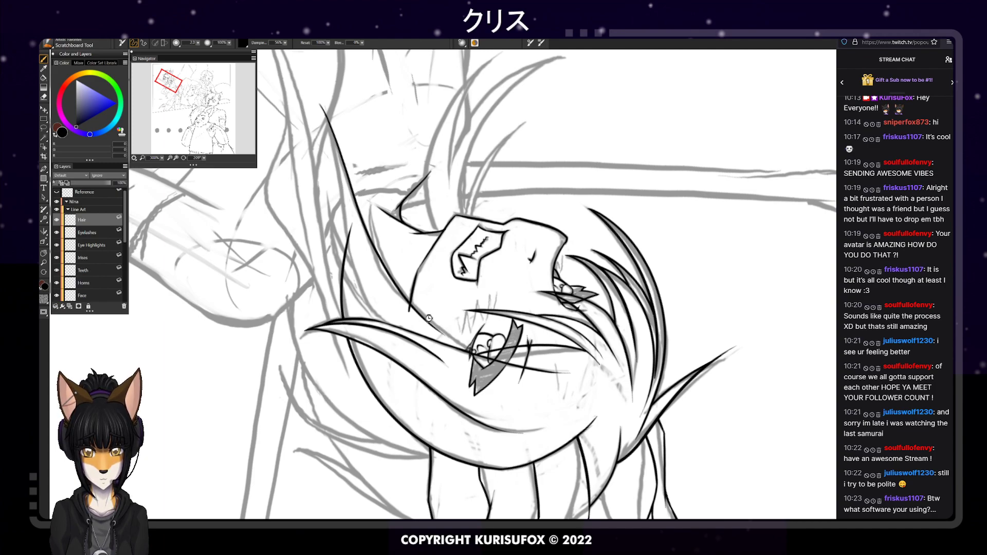
{"action": "key", "text": "ctrl+z"}
{"action": "mouse_move", "coordinate": [467, 350]}
{"action": "left_mouse_down"}
{"action": "mouse_move", "coordinate": [432, 328]}
{"action": "mouse_move", "coordinate": [342, 168]}
{"action": "left_mouse_up"}
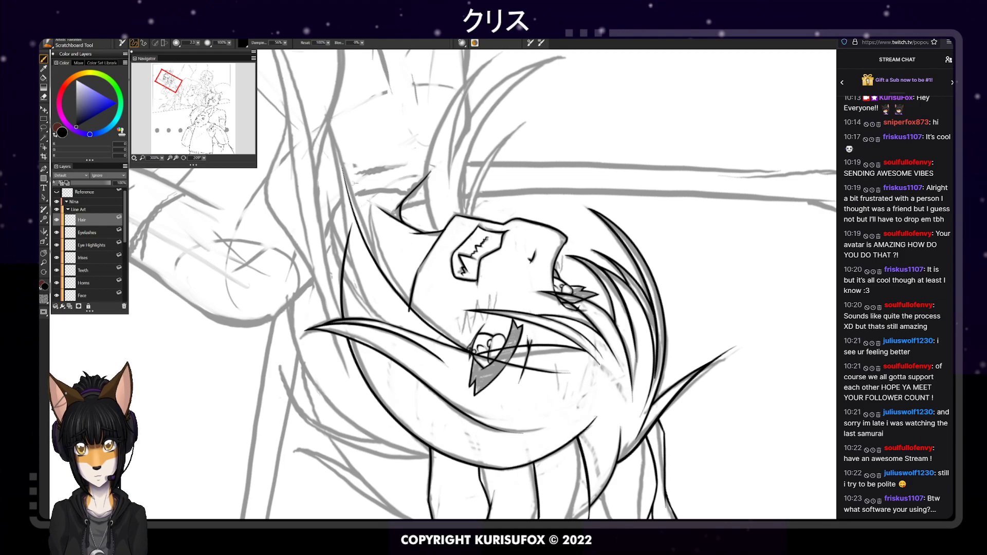
{"action": "key", "text": "ctrl+z"}
{"action": "mouse_move", "coordinate": [468, 350]}
{"action": "left_mouse_down"}
{"action": "mouse_move", "coordinate": [331, 127]}
{"action": "mouse_move", "coordinate": [365, 216]}
{"action": "mouse_move", "coordinate": [431, 309]}
{"action": "left_mouse_up"}
{"action": "key", "text": "ctrl+z"}
{"action": "key", "text": "ctrl+z"}
{"action": "mouse_move", "coordinate": [322, 106]}
{"action": "left_mouse_down"}
{"action": "mouse_move", "coordinate": [361, 216]}
{"action": "mouse_move", "coordinate": [450, 339]}
{"action": "left_mouse_up"}
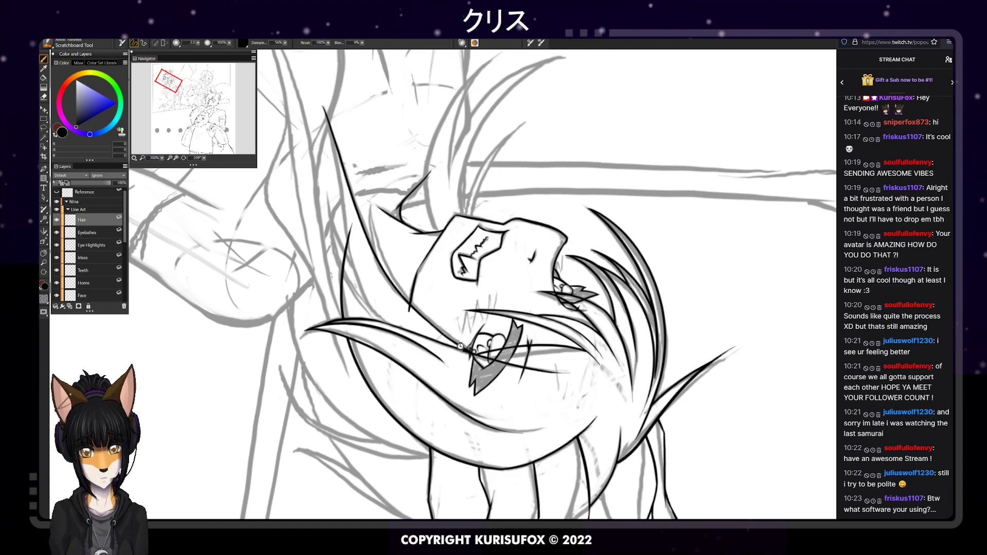
Extend the end of the cheek-crossing hair line so it joins the corner of the near eye
{"action": "left_click_drag", "start_coordinate": [472, 353], "coordinate": [427, 321]}
{"action": "key", "text": "ctrl+z"}
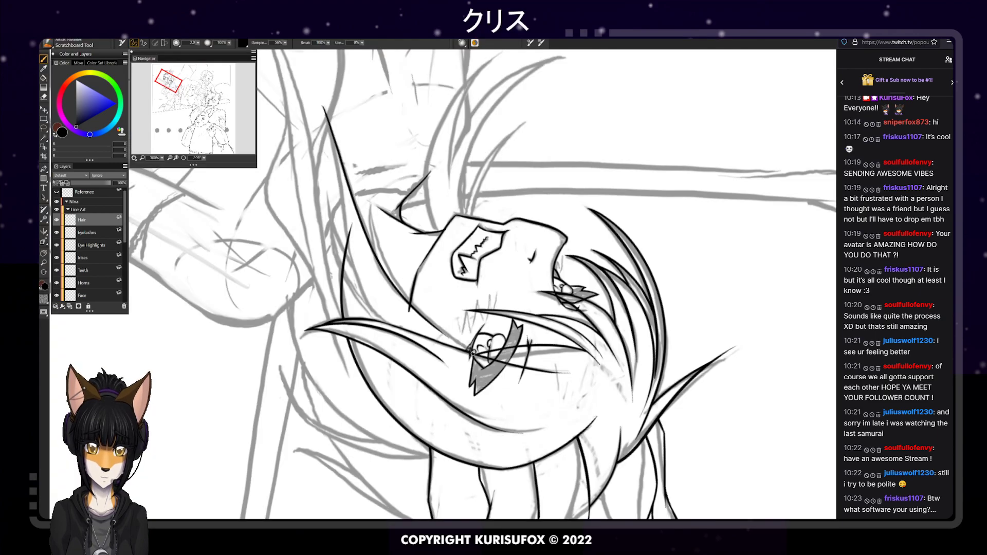
{"action": "left_click_drag", "start_coordinate": [472, 352], "coordinate": [425, 319]}
{"action": "key", "text": "ctrl+z"}
{"action": "left_click_drag", "start_coordinate": [470, 352], "coordinate": [425, 320]}
{"action": "key", "text": "ctrl+z"}
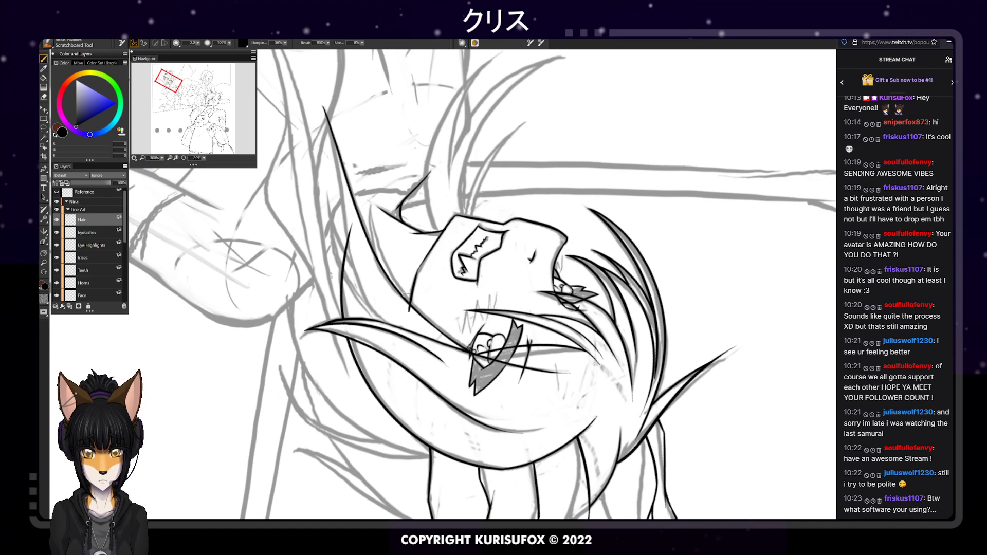
{"action": "left_click_drag", "start_coordinate": [471, 352], "coordinate": [427, 320]}
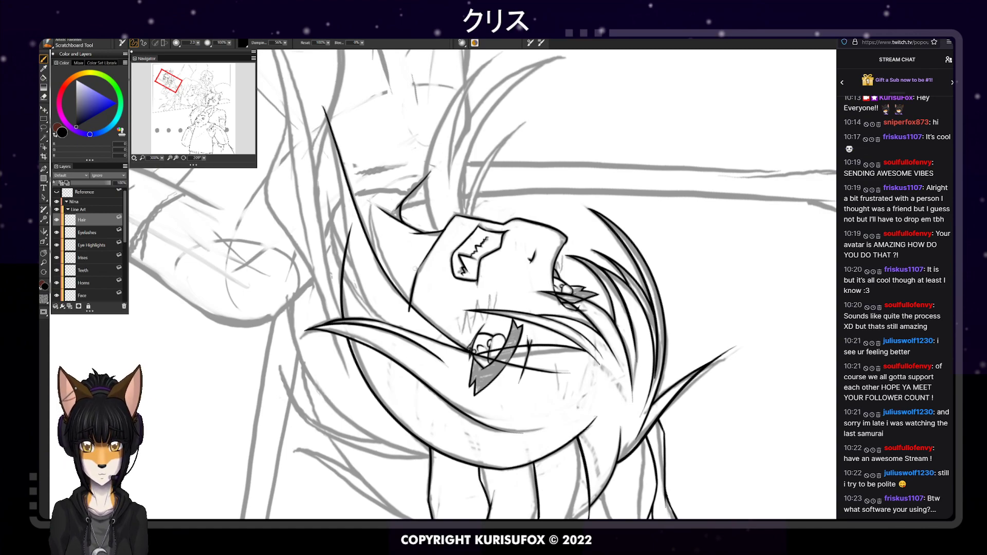
{"action": "key", "text": "e"}
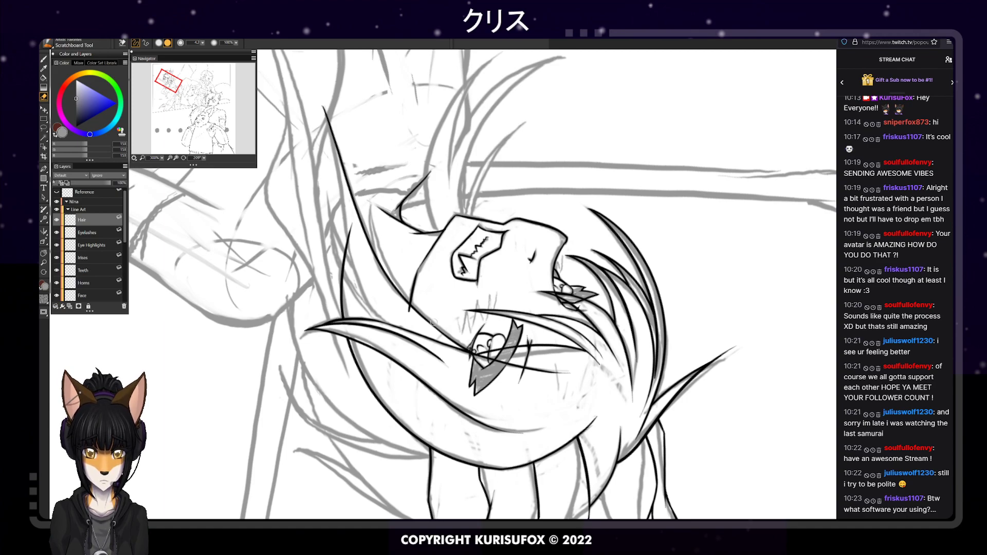
Ink the second edge of the jaw-side strand from its tip down to the hair contour, and erase the overshooting tip
{"action": "key", "text": "p"}
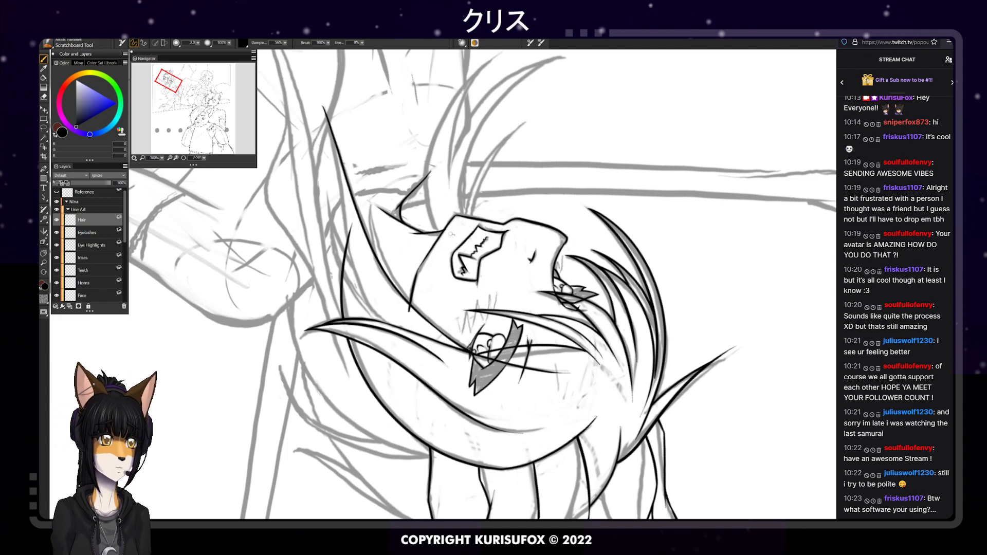
{"action": "left_click_drag", "start_coordinate": [318, 95], "coordinate": [359, 273]}
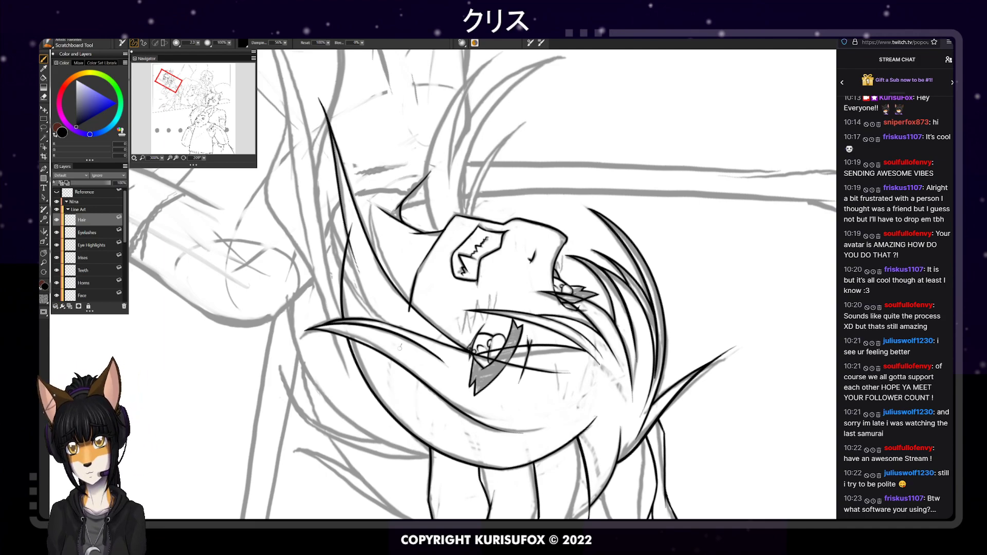
{"action": "key", "text": "ctrl+z"}
{"action": "left_click_drag", "start_coordinate": [315, 91], "coordinate": [374, 313]}
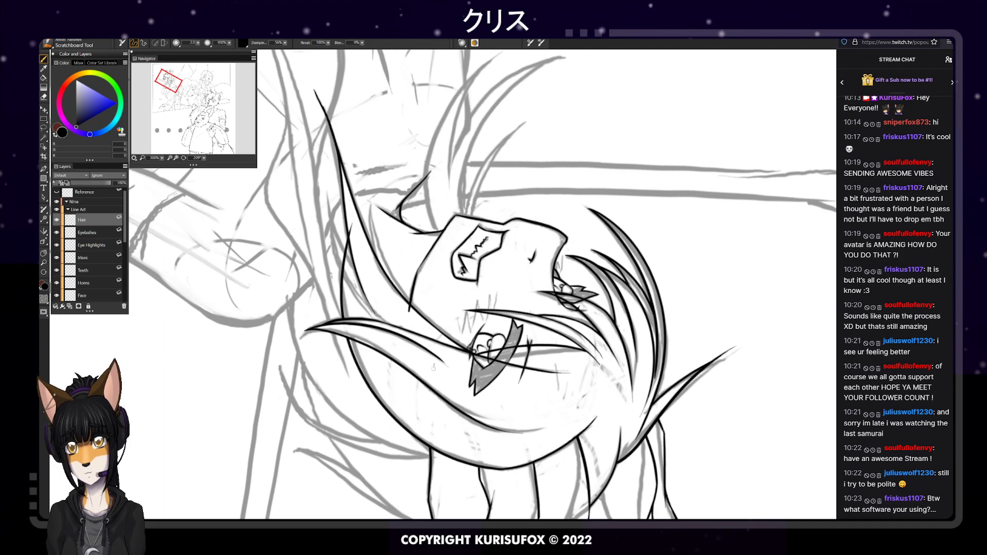
{"action": "key", "text": "n"}
{"action": "left_click_drag", "start_coordinate": [312, 86], "coordinate": [327, 112]}
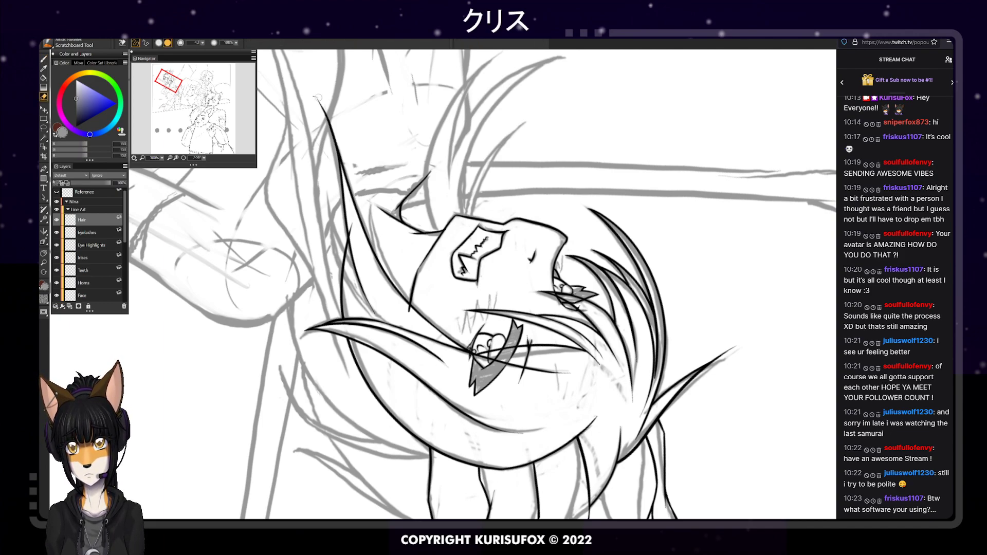
{"action": "left_click_drag", "start_coordinate": [318, 102], "coordinate": [333, 126]}
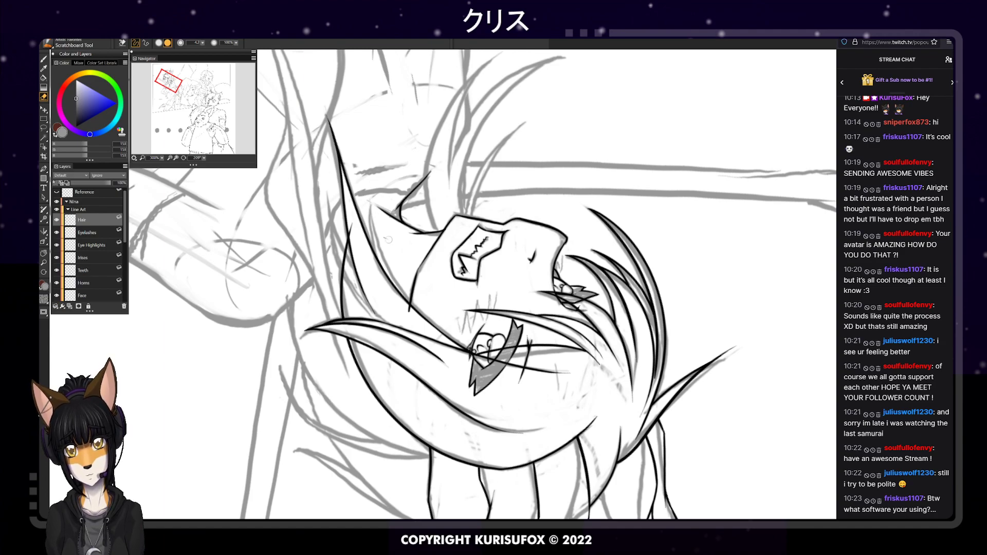
Ink a short tapered line branching off the inner edge of the jaw-side strand as a small loose hair tip
{"action": "key", "text": "p"}
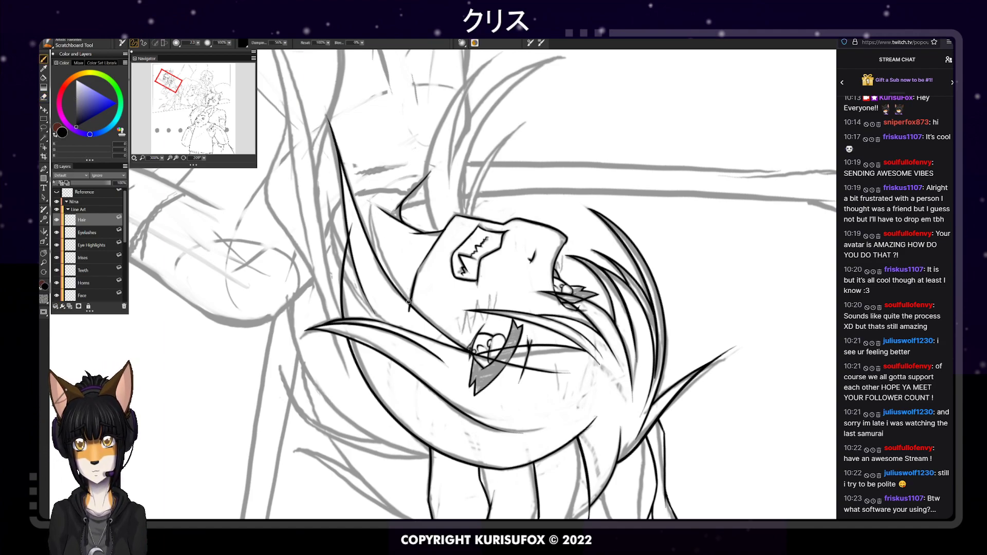
{"action": "left_click_drag", "start_coordinate": [368, 178], "coordinate": [409, 302]}
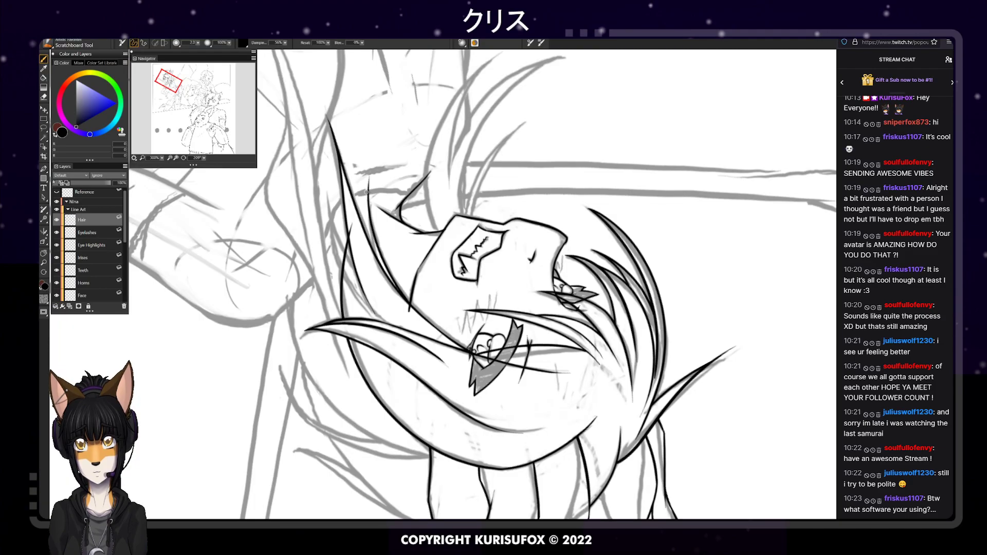
{"action": "left_click_drag", "start_coordinate": [370, 242], "coordinate": [368, 194]}
{"action": "key", "text": "ctrl+z"}
{"action": "left_click_drag", "start_coordinate": [375, 254], "coordinate": [368, 182]}
{"action": "key", "text": "ctrl+z"}
{"action": "left_click_drag", "start_coordinate": [374, 253], "coordinate": [368, 182]}
{"action": "key", "text": "ctrl+z"}
{"action": "left_click_drag", "start_coordinate": [376, 254], "coordinate": [368, 185]}
{"action": "key", "text": "ctrl+z"}
{"action": "left_click_drag", "start_coordinate": [375, 253], "coordinate": [370, 177]}
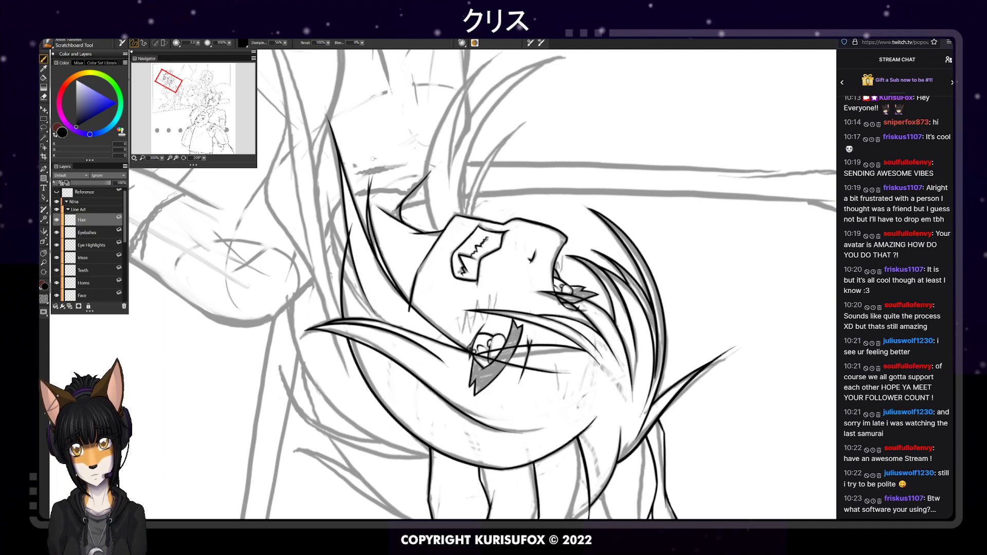
{"action": "key", "text": "ctrl+z"}
{"action": "left_click_drag", "start_coordinate": [374, 251], "coordinate": [366, 185]}
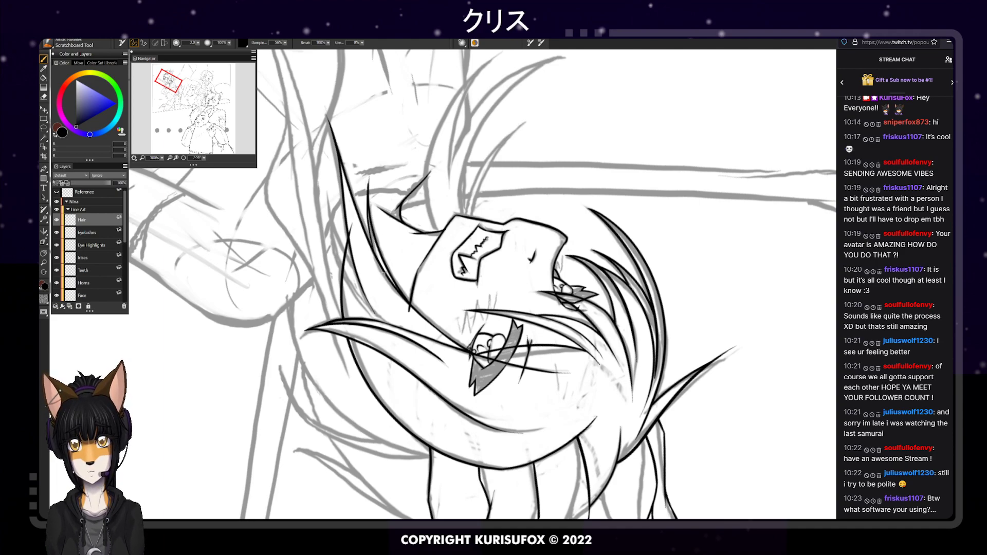
{"action": "key", "text": "ctrl+z"}
{"action": "left_click_drag", "start_coordinate": [377, 256], "coordinate": [370, 180]}
{"action": "key", "text": "ctrl+z"}
{"action": "left_click_drag", "start_coordinate": [373, 247], "coordinate": [367, 185]}
{"action": "key", "text": "ctrl+z"}
{"action": "left_click_drag", "start_coordinate": [373, 251], "coordinate": [367, 185]}
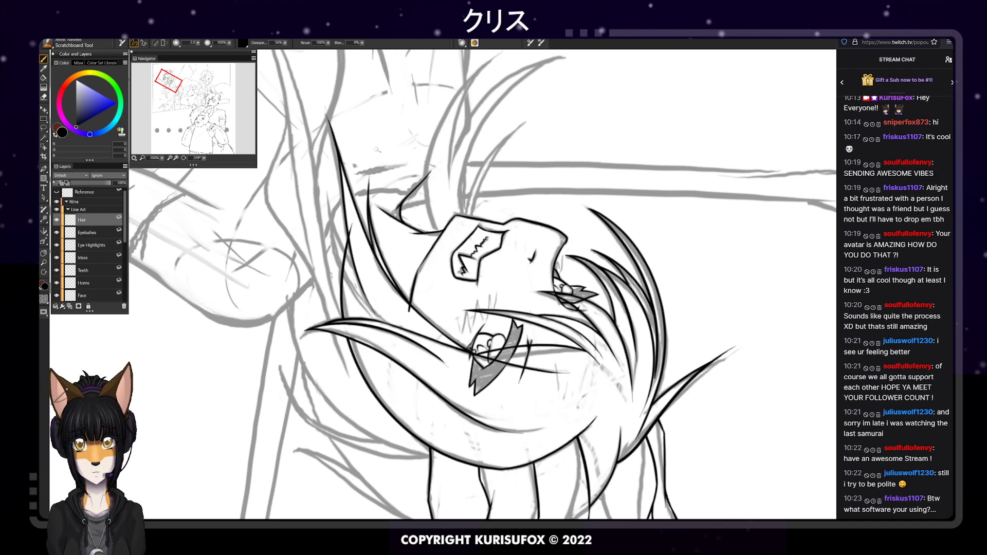
{"action": "key", "text": "e"}
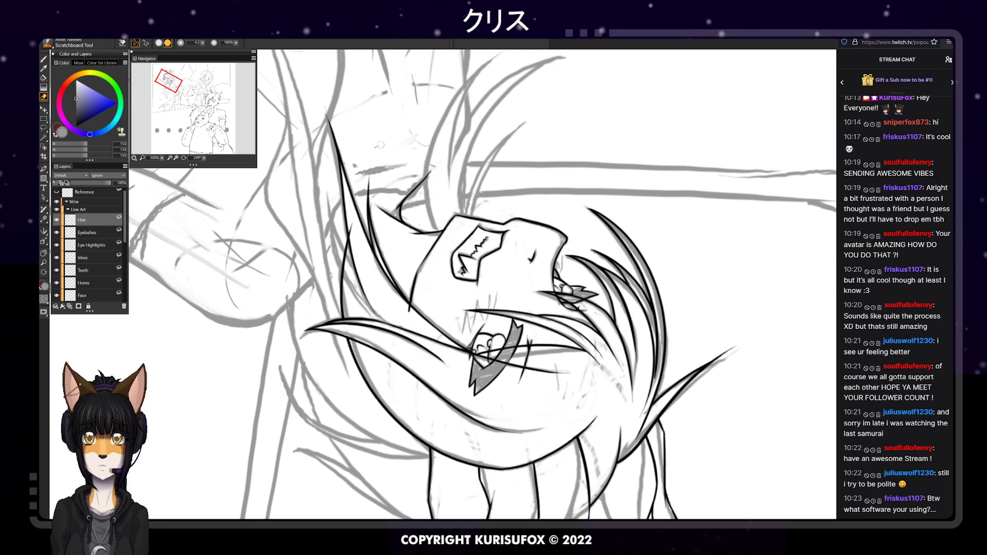
{"action": "key", "text": "p"}
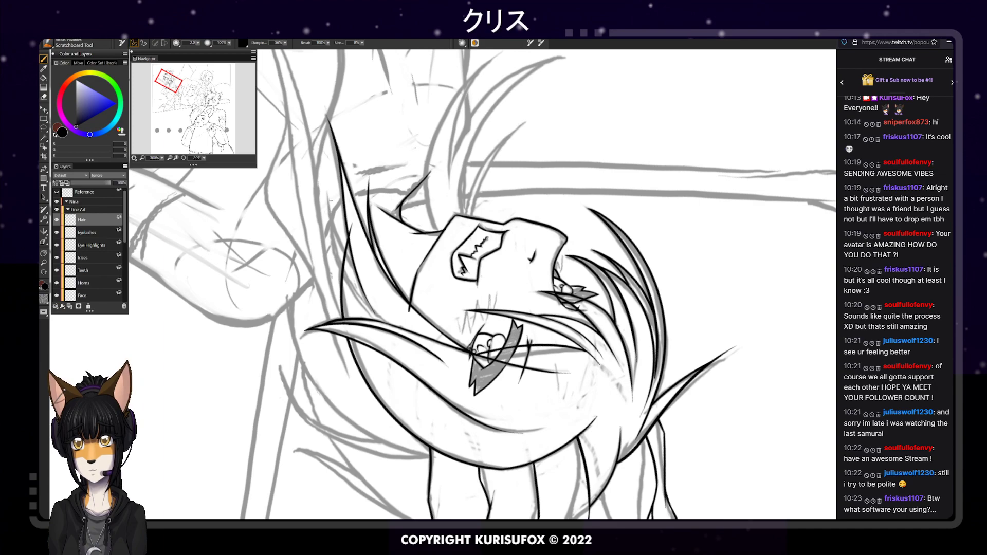
Add a new layer directly beneath the Hair layer and ink the outer edge of a small strand behind the jaw-side strand
{"action": "key", "text": "e"}
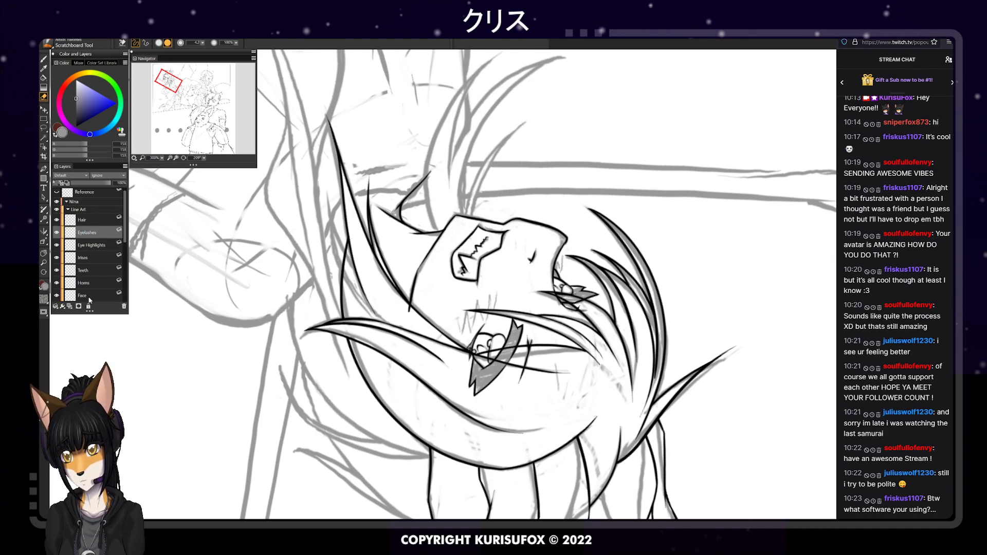
{"action": "left_click", "coordinate": [70, 307]}
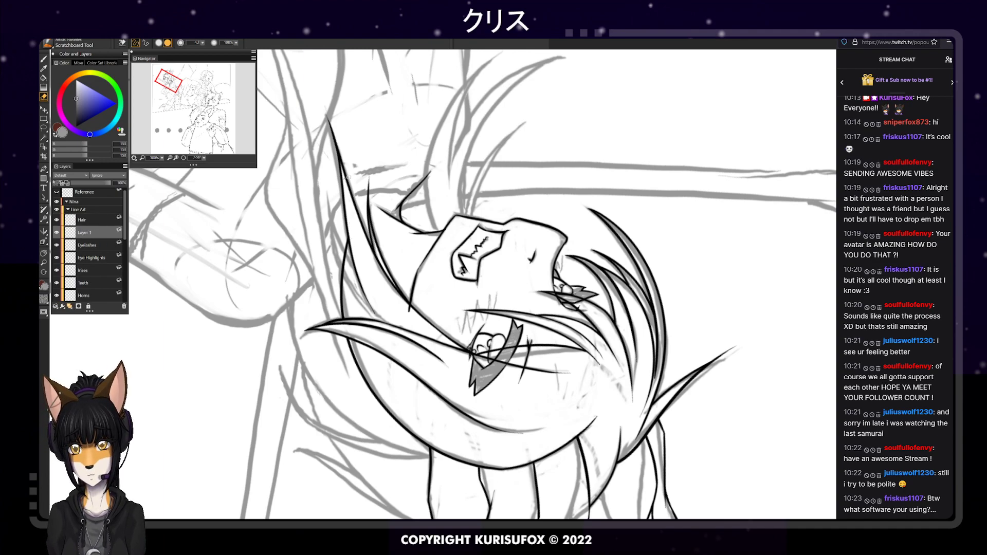
{"action": "key", "text": "b"}
{"action": "left_click_drag", "start_coordinate": [327, 189], "coordinate": [343, 302]}
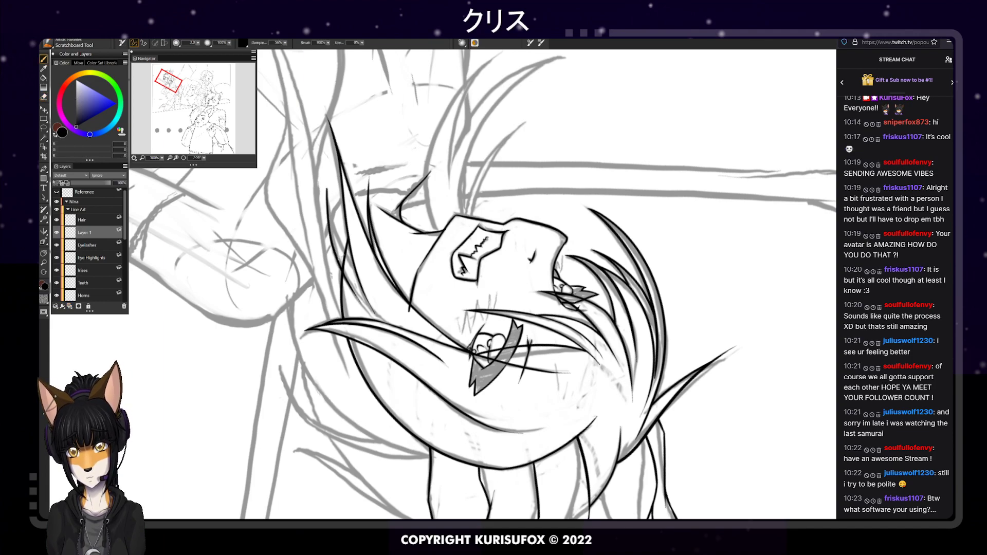
Ink the inner edge of the small strand behind the jaw-side strand, meeting the outer edge in a pointed tip
{"action": "left_click_drag", "start_coordinate": [326, 180], "coordinate": [354, 268]}
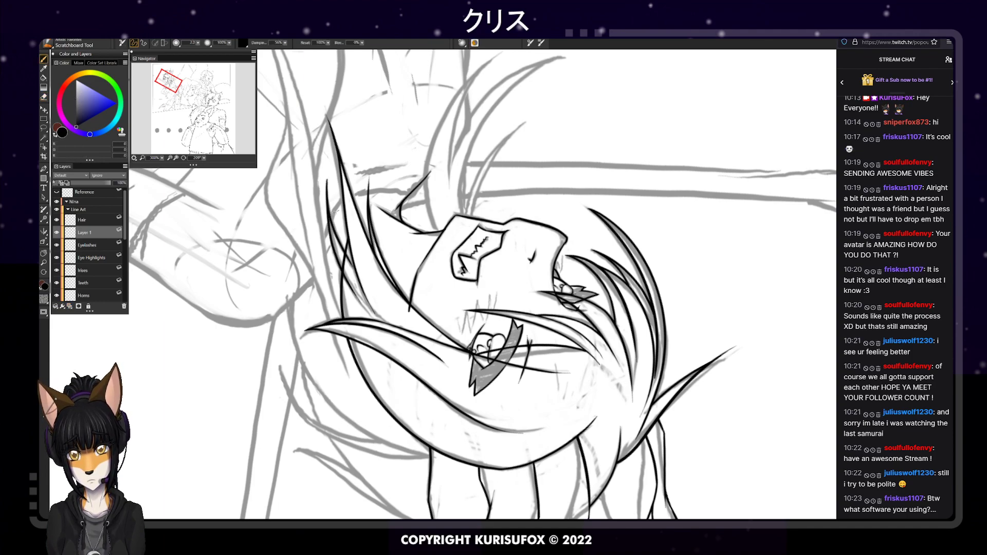
{"action": "key", "text": "ctrl+z"}
{"action": "left_click_drag", "start_coordinate": [327, 174], "coordinate": [362, 270]}
{"action": "key", "text": "ctrl+z"}
{"action": "left_click_drag", "start_coordinate": [327, 175], "coordinate": [354, 270]}
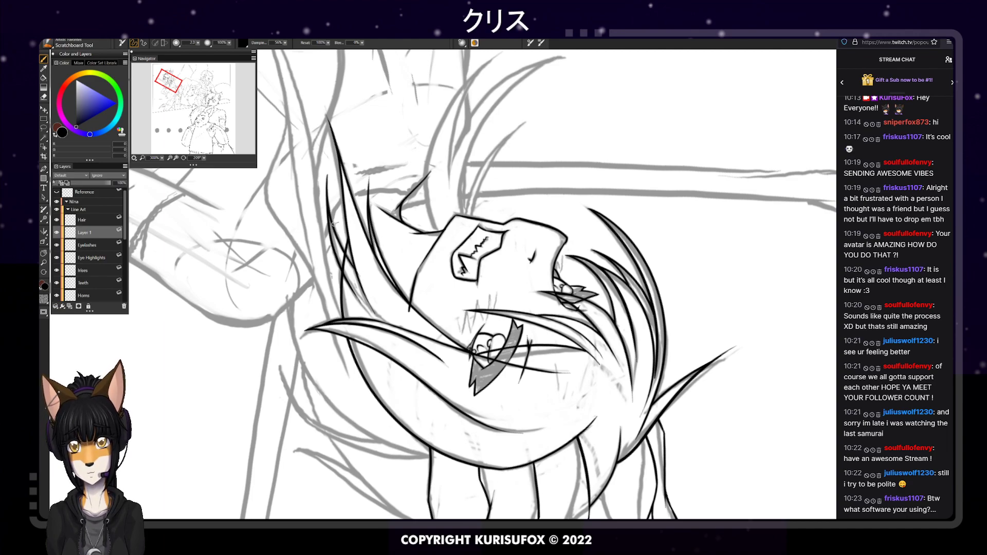
Trim the small rear strand's pointed tip with the Eraser and make the Hair layer active again
{"action": "key", "text": "n"}
{"action": "left_click_drag", "start_coordinate": [327, 171], "coordinate": [331, 210]}
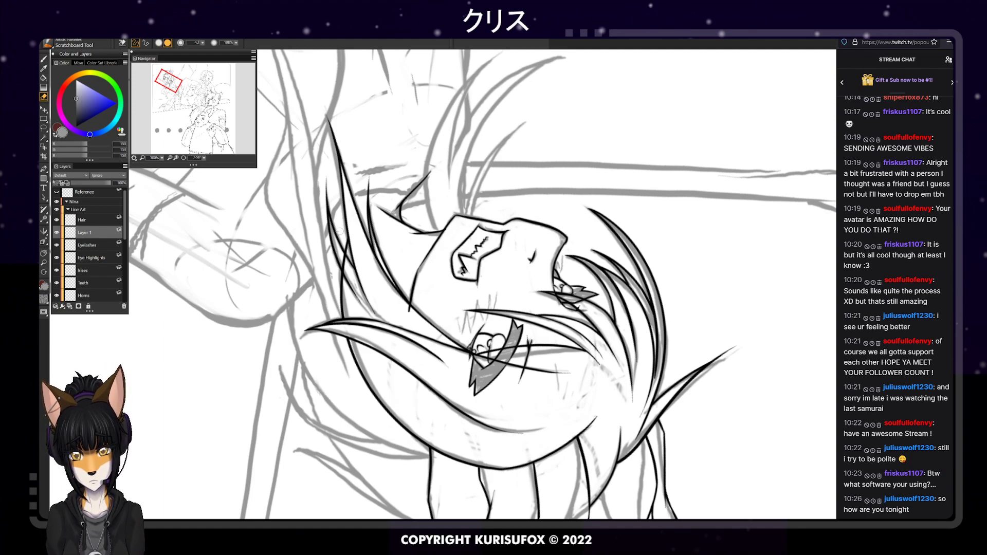
{"action": "key", "text": "p"}
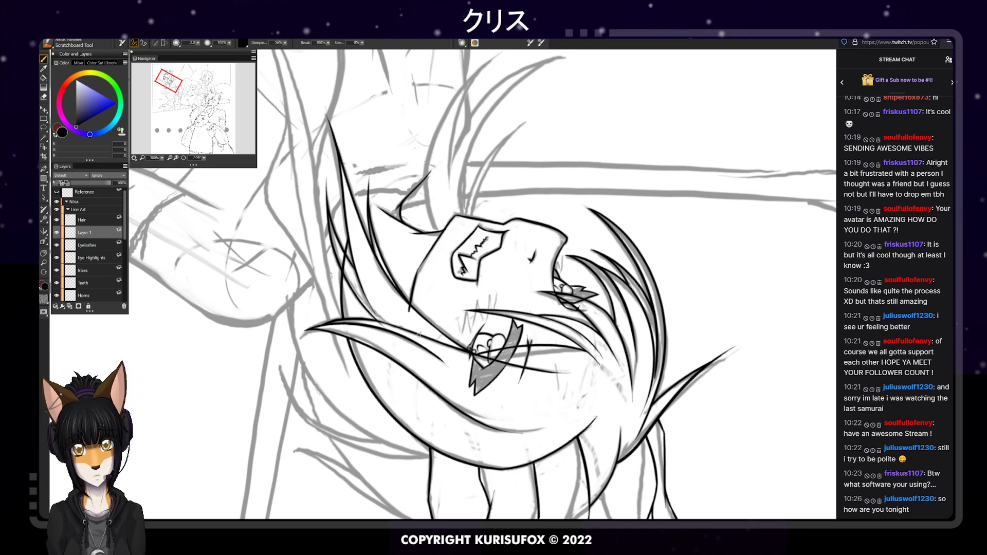
{"action": "key", "text": "e"}
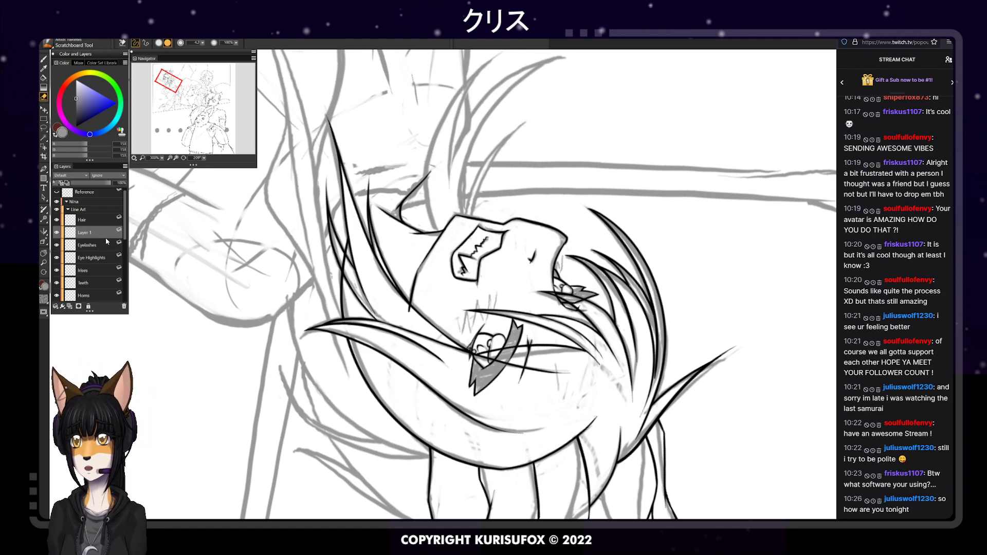
{"action": "left_click", "coordinate": [95, 220]}
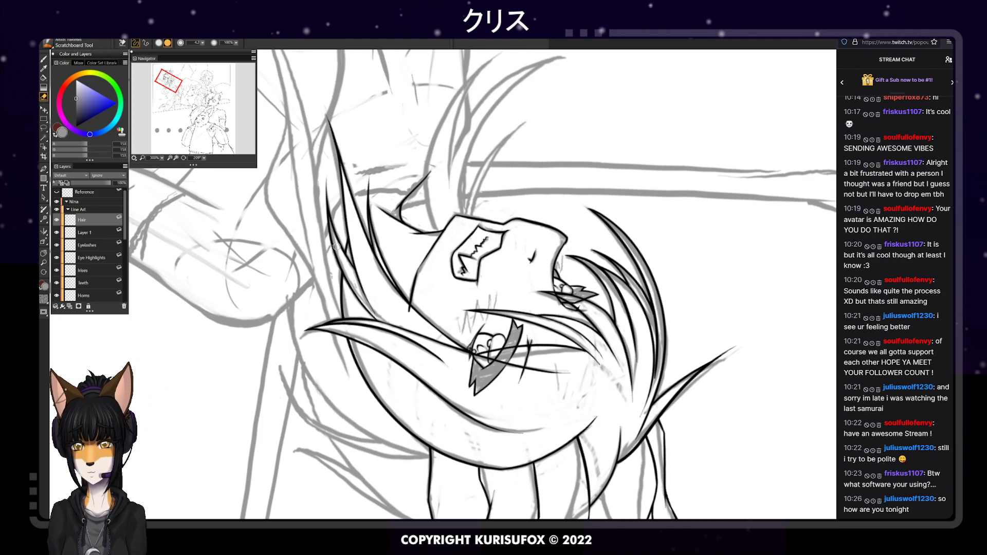
Make Layer 1 active and ink the outer edge of the long strand hanging behind the jaw-side hair down to its pointed tip
{"action": "key", "text": "b"}
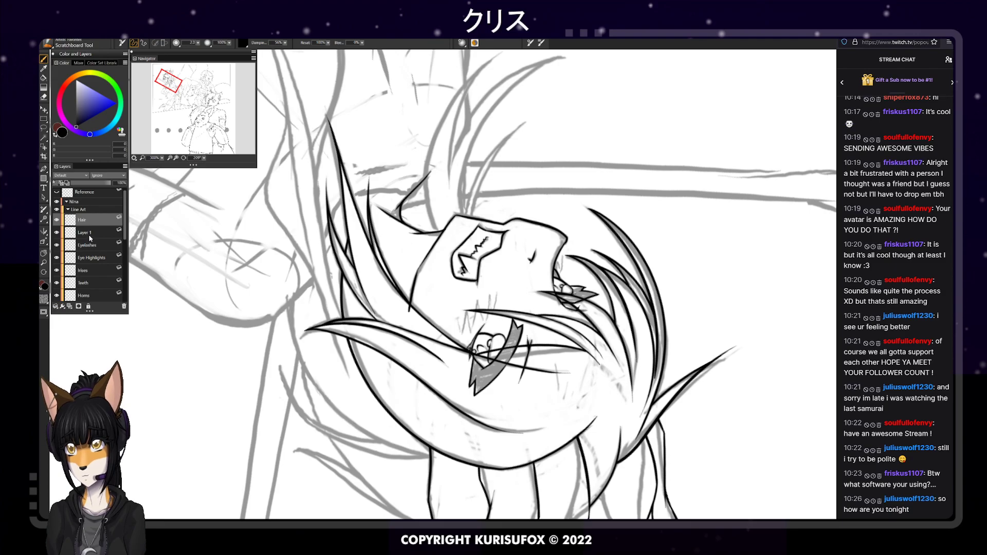
{"action": "left_click", "coordinate": [88, 236]}
{"action": "left_click", "coordinate": [44, 253]}
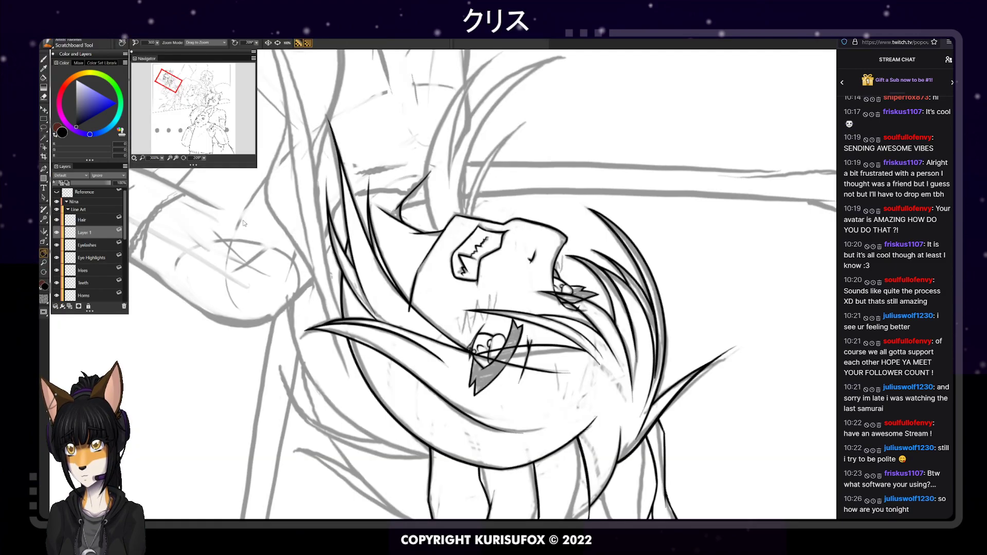
{"action": "left_click_drag", "start_coordinate": [522, 217], "coordinate": [553, 252]}
{"action": "scroll", "coordinate": [558, 227], "scroll_direction": "down", "scroll_amount": 3}
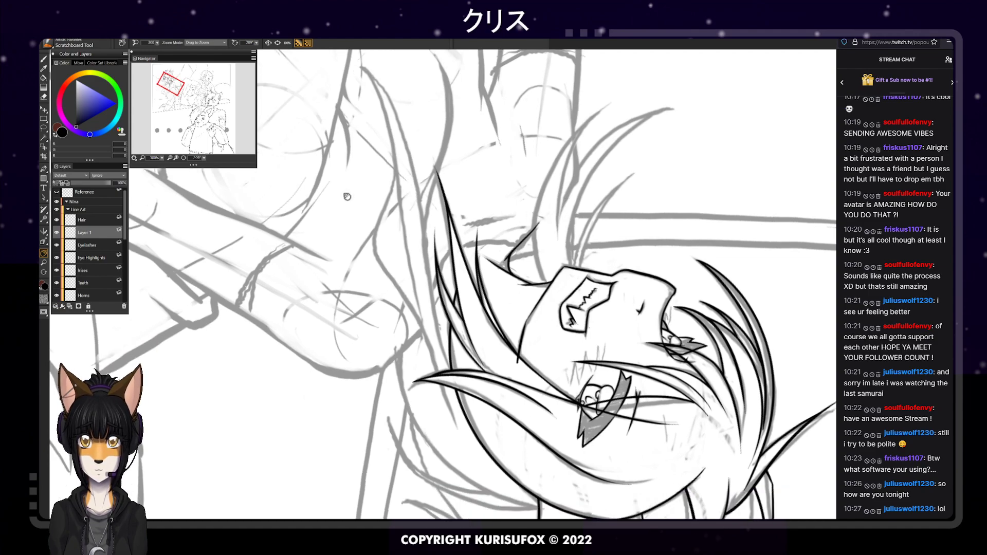
{"action": "key", "text": "p"}
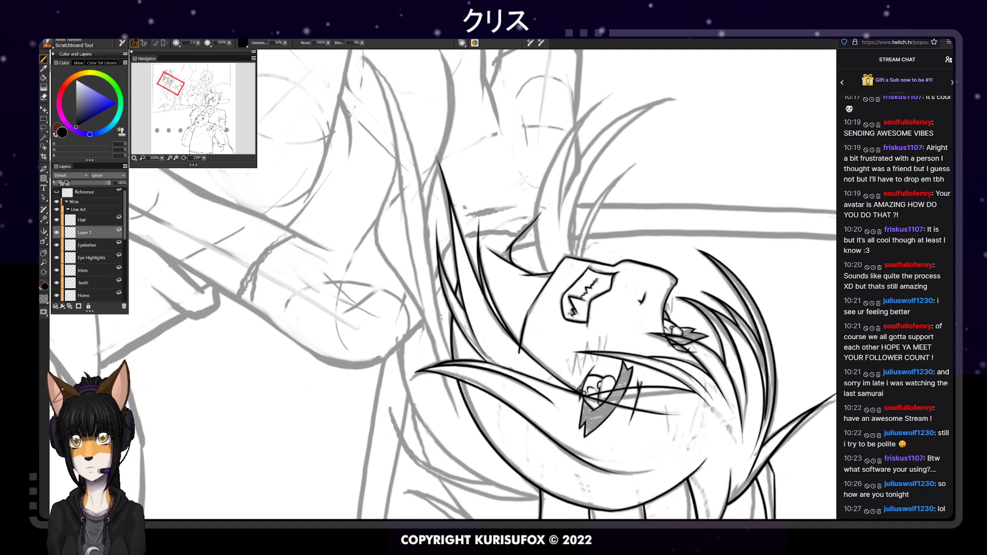
{"action": "left_click_drag", "start_coordinate": [362, 57], "coordinate": [466, 410]}
{"action": "key", "text": "ctrl+z"}
{"action": "left_click_drag", "start_coordinate": [357, 54], "coordinate": [394, 133]}
{"action": "left_click_drag", "start_coordinate": [380, 83], "coordinate": [465, 432]}
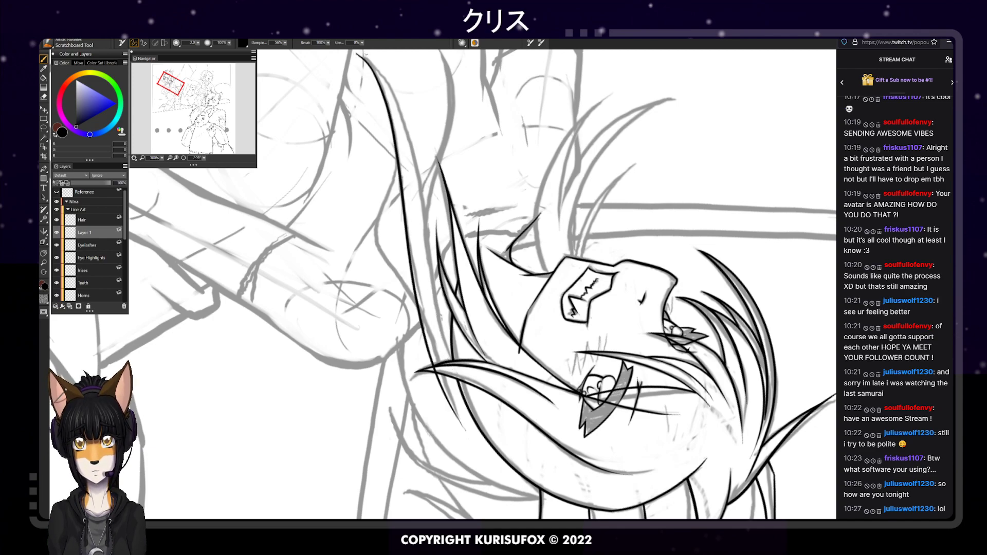
Ink the inner edge of the long rear strand, redoing the stroke until it meets the outer edge in a clean tip
{"action": "left_click_drag", "start_coordinate": [357, 53], "coordinate": [473, 428]}
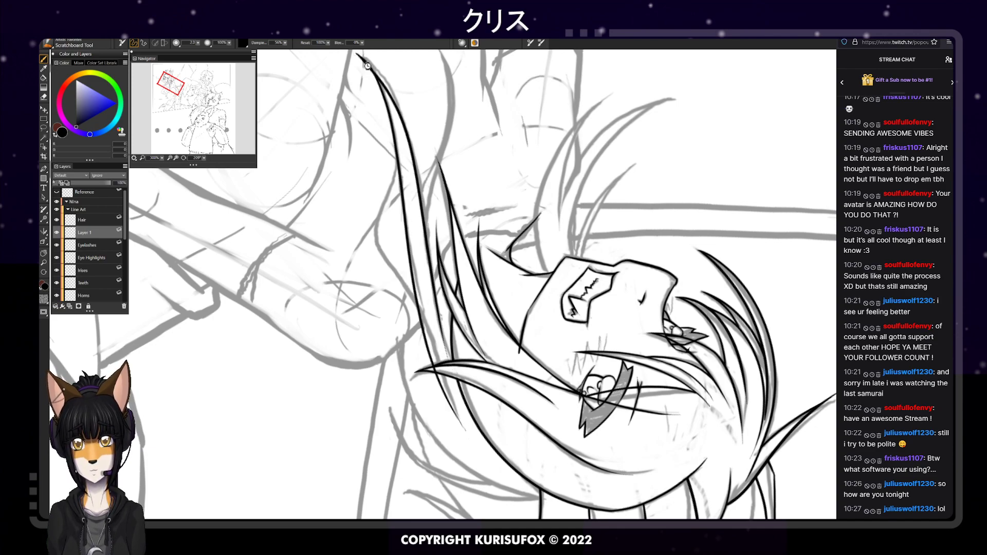
{"action": "key", "text": "ctrl+z"}
{"action": "left_click_drag", "start_coordinate": [357, 54], "coordinate": [472, 377]}
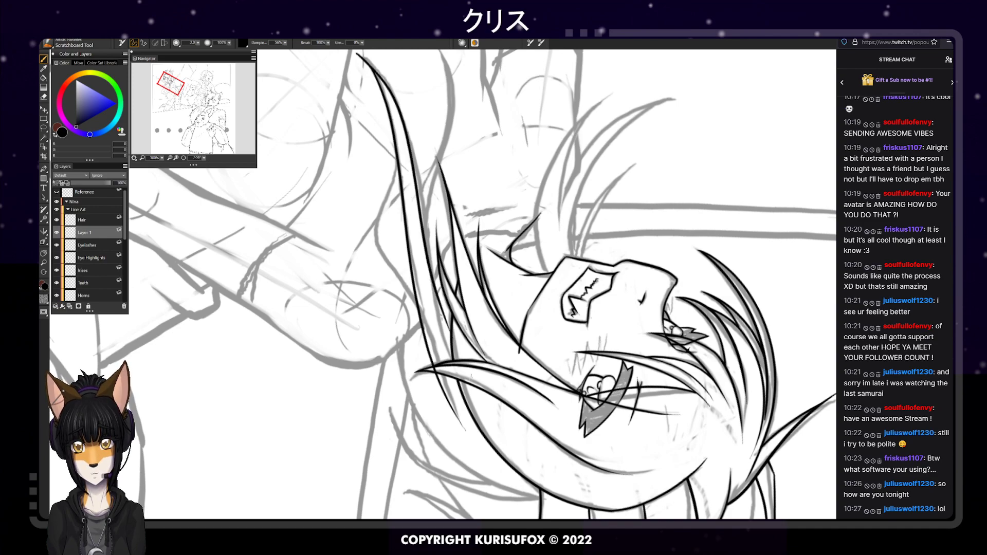
{"action": "key", "text": "ctrl+z"}
{"action": "mouse_move", "coordinate": [354, 53]}
{"action": "left_mouse_down"}
{"action": "mouse_move", "coordinate": [400, 107]}
{"action": "mouse_move", "coordinate": [452, 362]}
{"action": "left_mouse_up"}
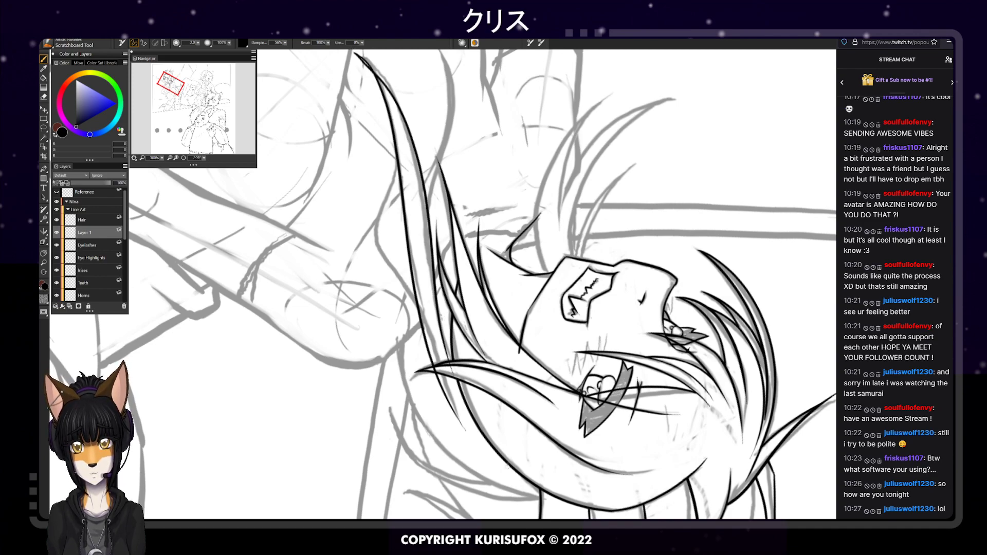
{"action": "key", "text": "ctrl+z"}
{"action": "mouse_move", "coordinate": [354, 53]}
{"action": "left_mouse_down"}
{"action": "mouse_move", "coordinate": [390, 89]}
{"action": "mouse_move", "coordinate": [446, 350]}
{"action": "left_mouse_up"}
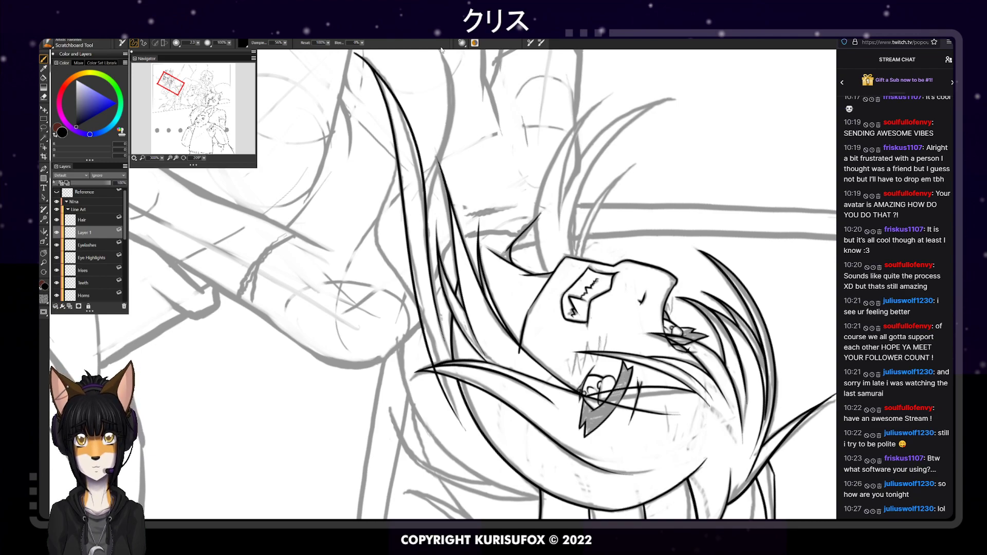
Ink the first edge of the second long strand crossing toward the chest and trim its root end with the Eraser
{"action": "mouse_move", "coordinate": [441, 53]}
{"action": "left_mouse_down"}
{"action": "mouse_move", "coordinate": [437, 309]}
{"action": "mouse_move", "coordinate": [466, 386]}
{"action": "left_mouse_up"}
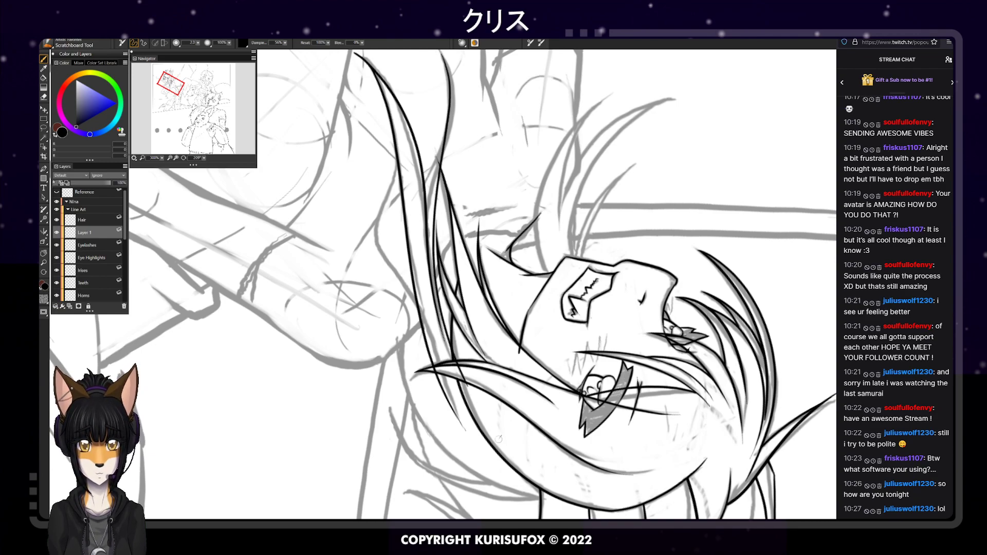
{"action": "key", "text": "e"}
{"action": "left_click_drag", "start_coordinate": [457, 374], "coordinate": [467, 387]}
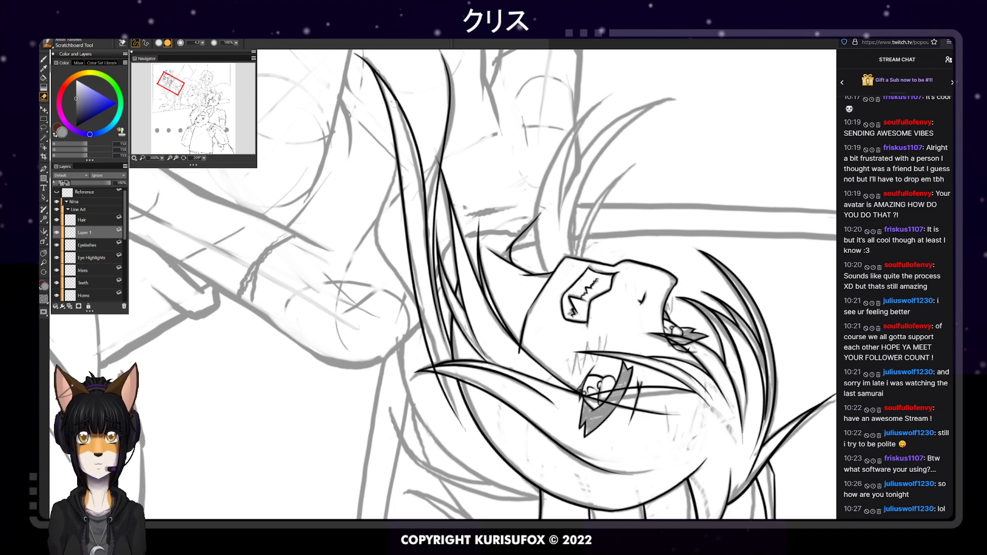
Ink the opposite edge of the second long strand from its curved tip up to the neighbouring strand
{"action": "key", "text": "p"}
{"action": "left_click_drag", "start_coordinate": [441, 50], "coordinate": [419, 234]}
{"action": "key", "text": "ctrl+z"}
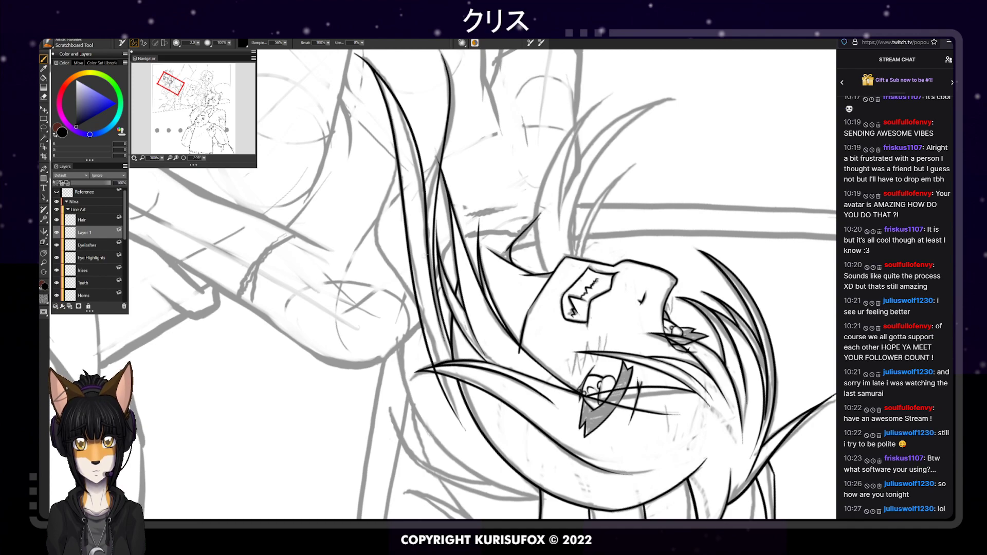
{"action": "left_click_drag", "start_coordinate": [441, 50], "coordinate": [422, 293]}
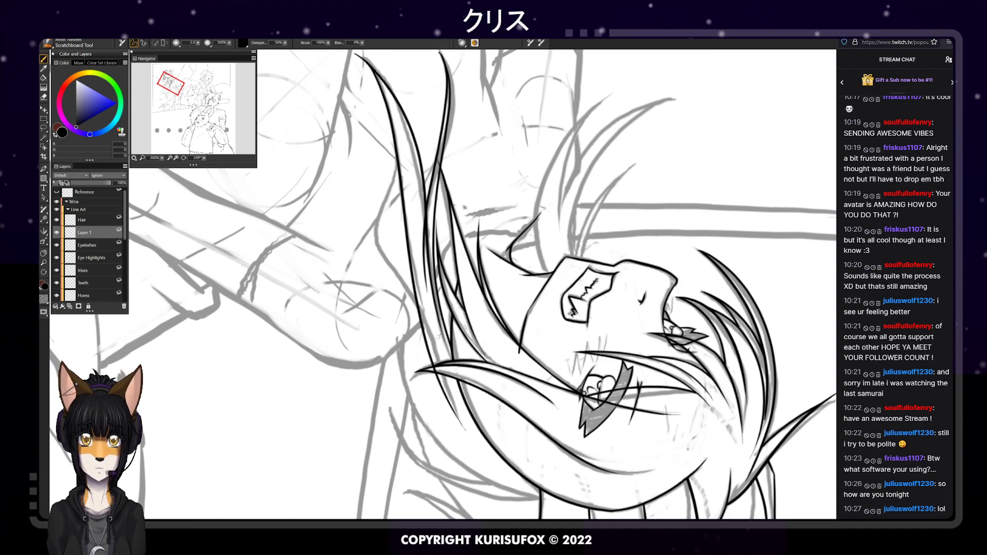
Erase the overlapping line portions where the two long rear strands cross on Layer 1
{"action": "key", "text": "n"}
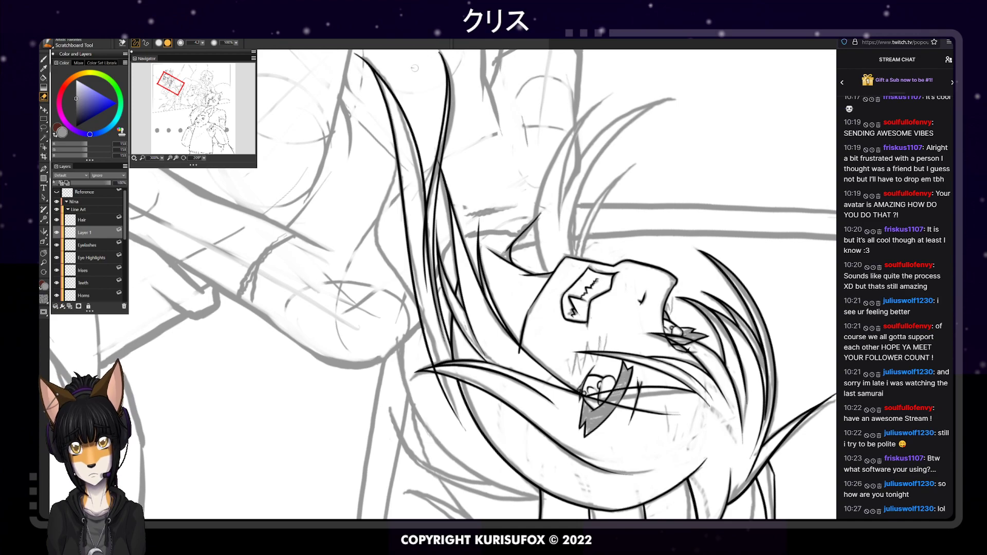
{"action": "left_click_drag", "start_coordinate": [424, 214], "coordinate": [429, 304]}
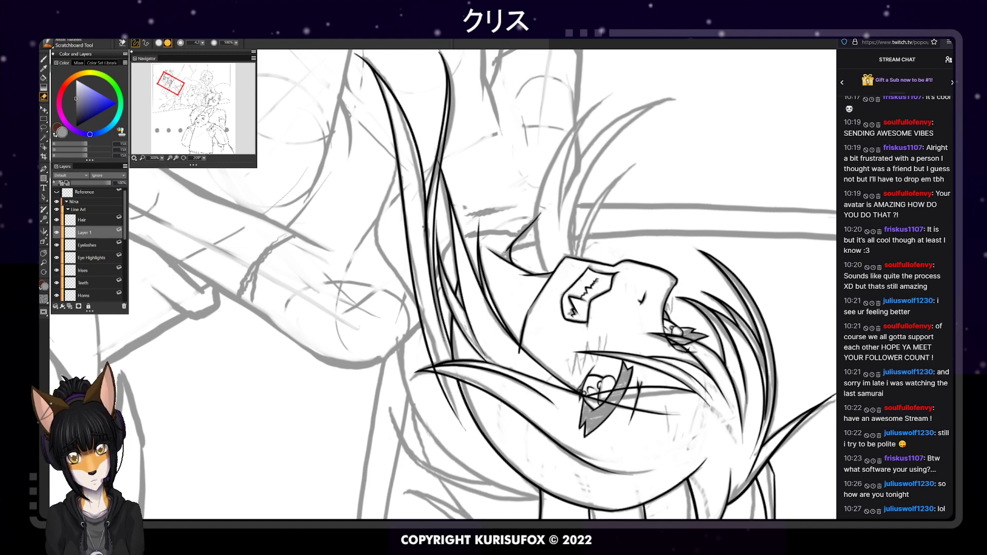
{"action": "left_click_drag", "start_coordinate": [422, 201], "coordinate": [423, 269]}
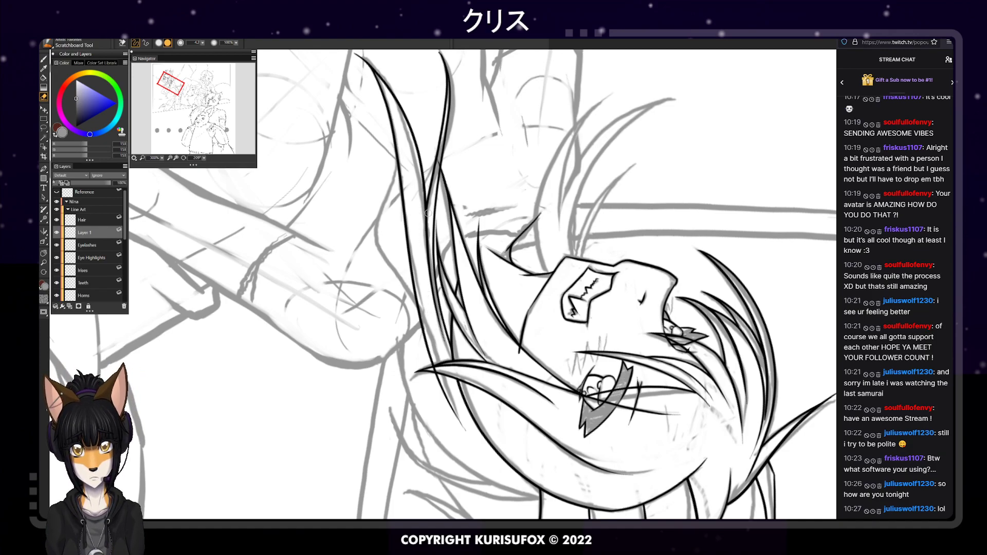
Make the Hair layer active and ink a short tapered line where the two long strands cross over the chest
{"action": "left_click_drag", "start_coordinate": [203, 158], "coordinate": [268, 162]}
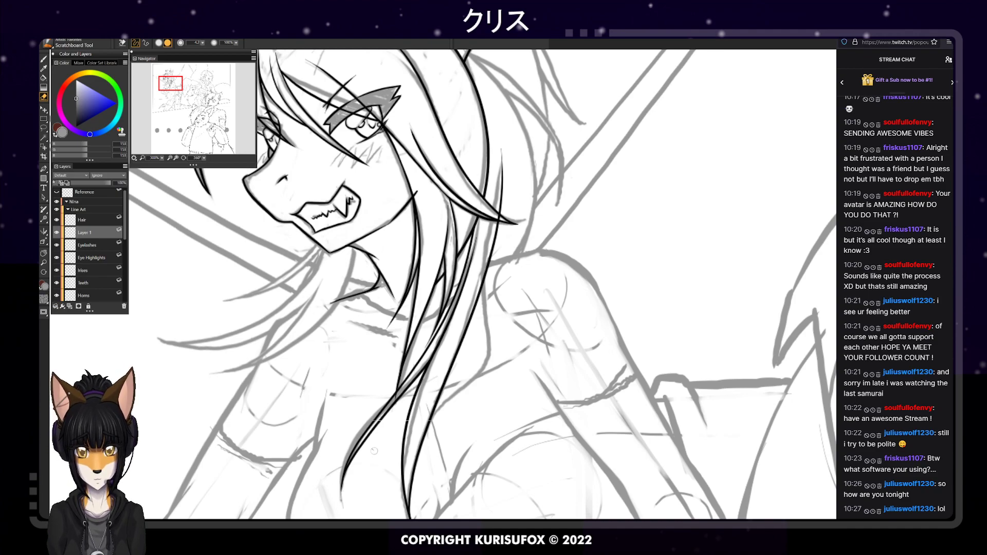
{"action": "key", "text": "p"}
{"action": "left_click", "coordinate": [91, 222]}
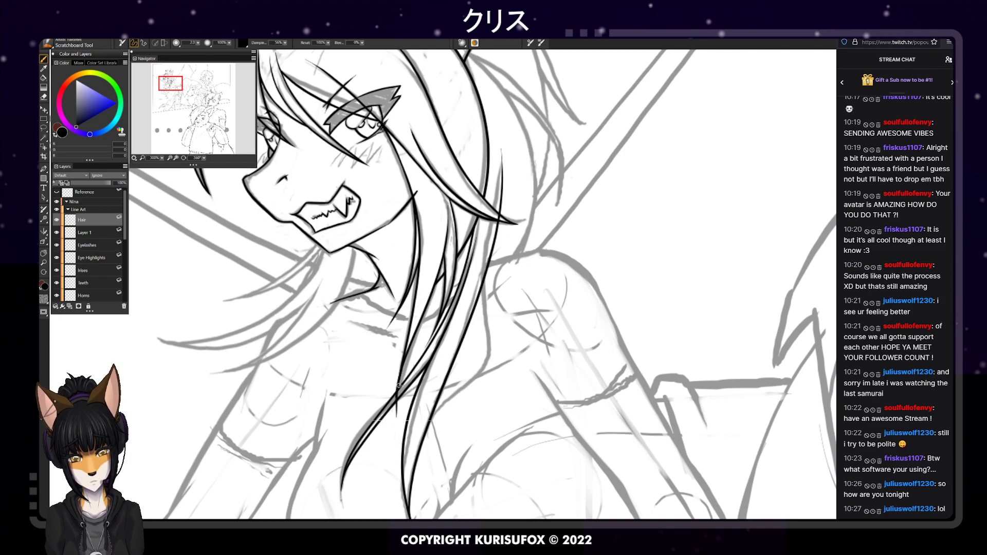
{"action": "left_click_drag", "start_coordinate": [403, 366], "coordinate": [396, 415]}
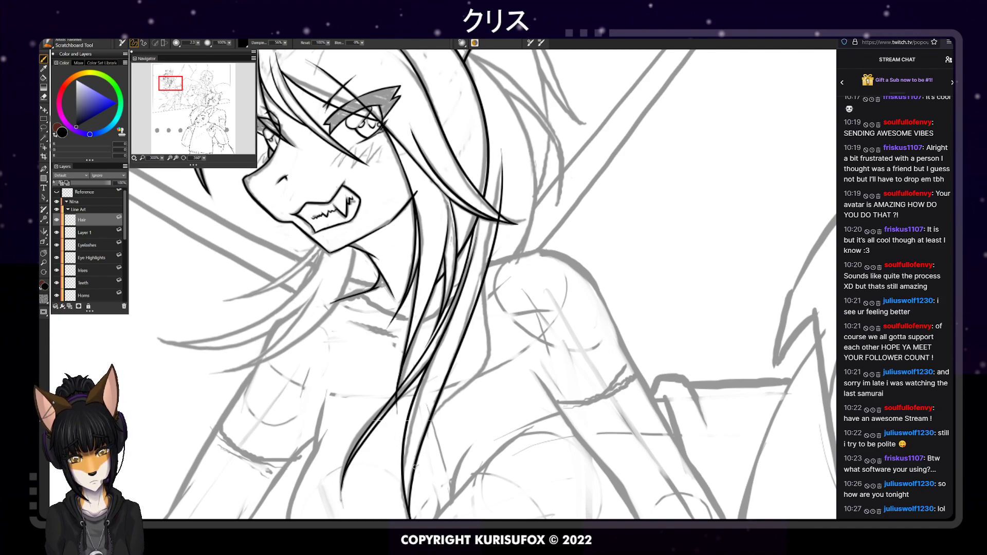
{"action": "key", "text": "ctrl+z"}
{"action": "left_click_drag", "start_coordinate": [402, 367], "coordinate": [398, 429]}
{"action": "key", "text": "ctrl+z"}
{"action": "left_click_drag", "start_coordinate": [402, 365], "coordinate": [400, 429]}
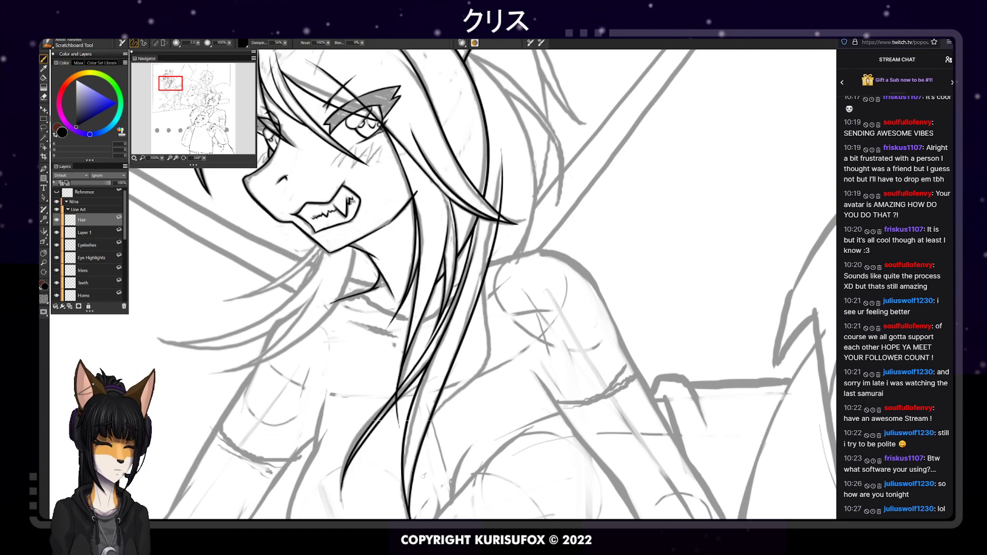
Erase the end of the jaw line overlapping the side hair on the Face layer and make the Hair layer active again
{"action": "scroll", "coordinate": [126, 251], "scroll_direction": "down", "scroll_amount": 3}
{"action": "left_click", "coordinate": [109, 273]}
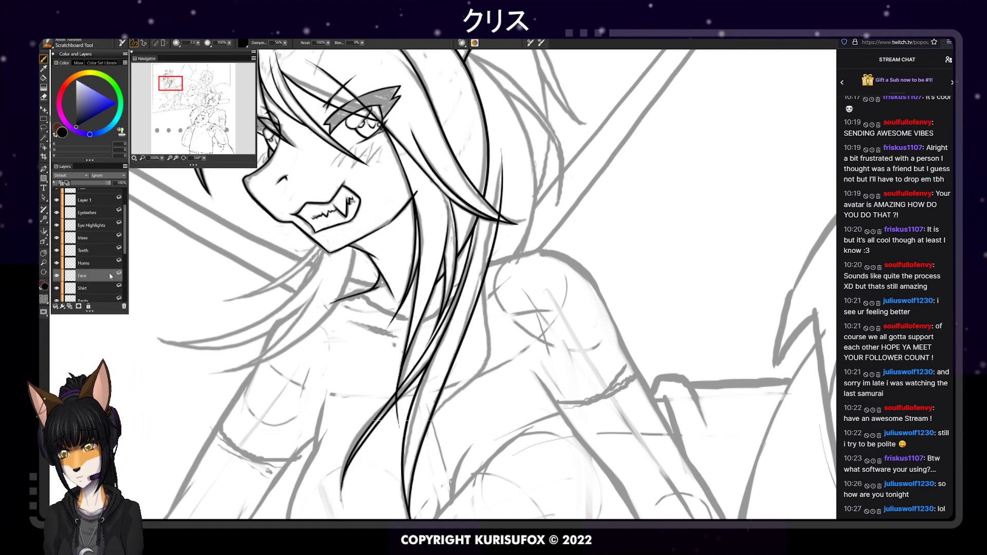
{"action": "key", "text": "e"}
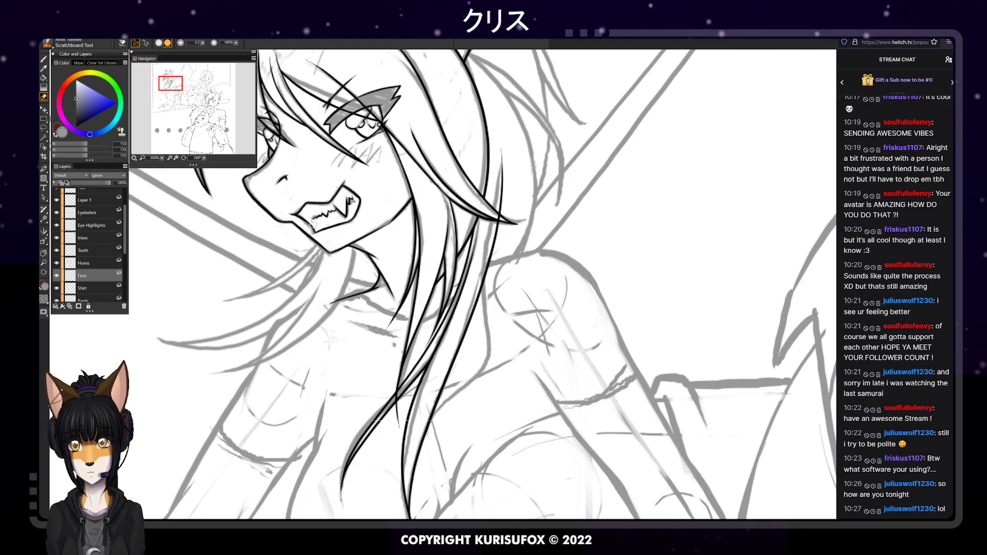
{"action": "scroll", "coordinate": [98, 295], "scroll_direction": "down", "scroll_amount": 3}
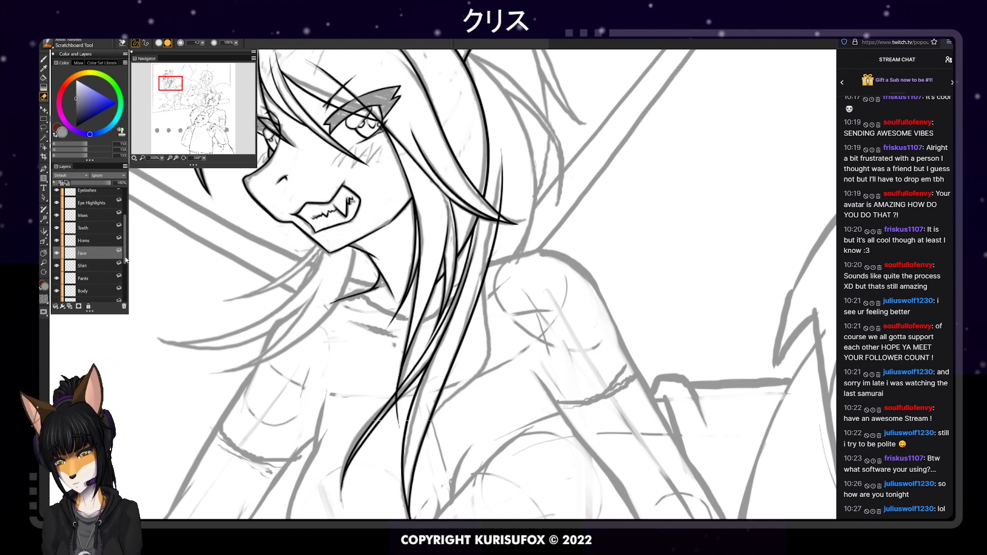
{"action": "left_click", "coordinate": [109, 278]}
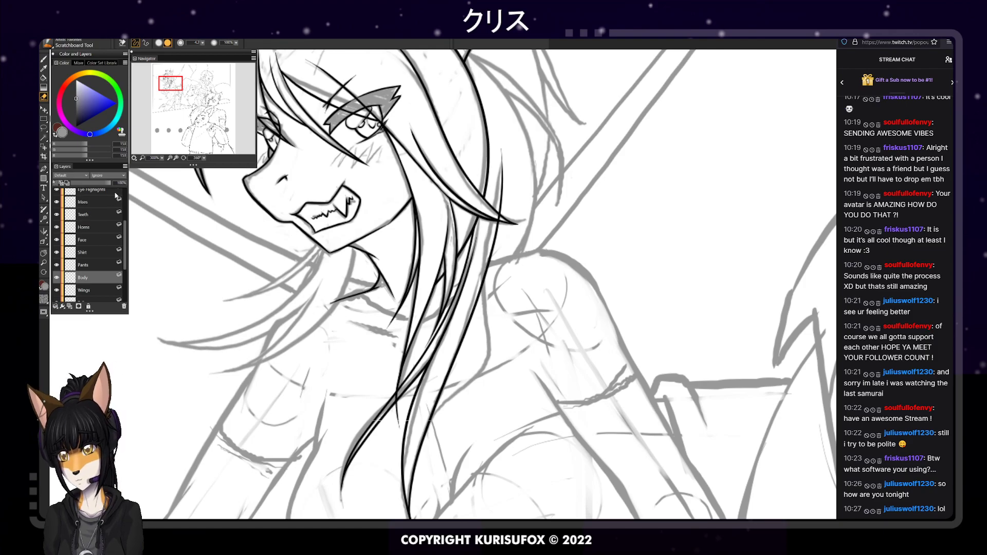
{"action": "scroll", "coordinate": [116, 222], "scroll_direction": "up", "scroll_amount": 5}
{"action": "left_click", "coordinate": [105, 218]}
{"action": "key", "text": "ctrl+minus"}
{"action": "key", "text": "ctrl+minus"}
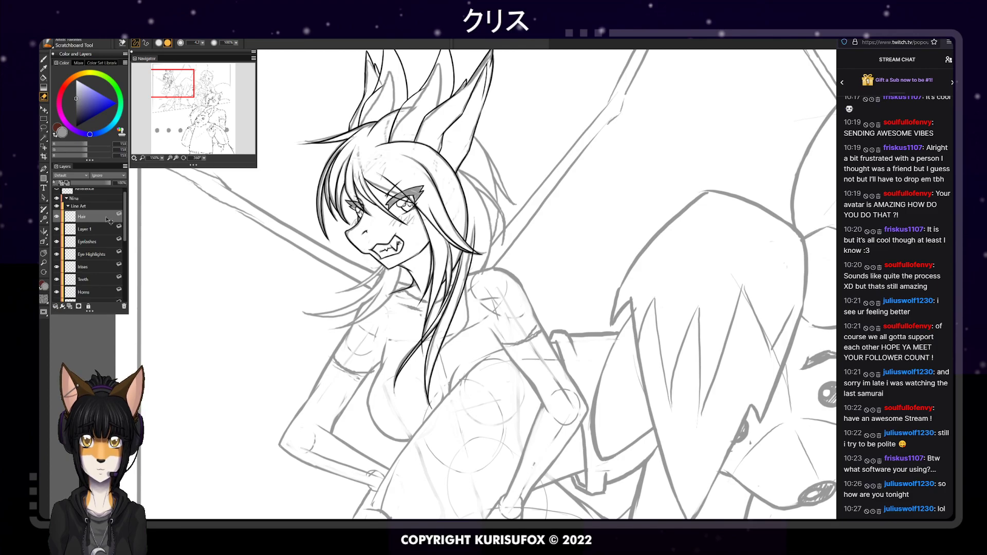
{"action": "key", "text": "ctrl+plus"}
{"action": "key", "text": "ctrl+plus"}
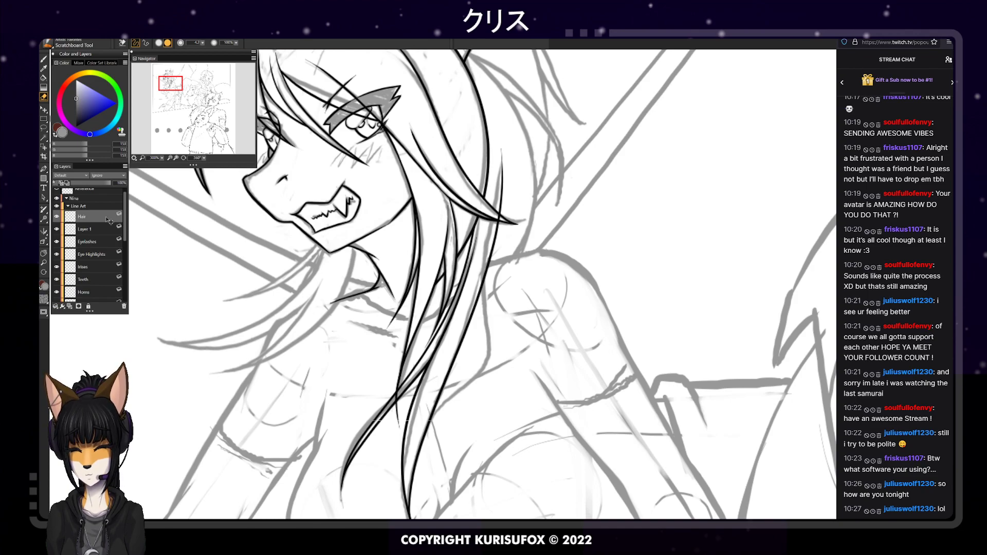
Rotate the canvas and ink the outer curved edge of the loose strand beside the neck, below the chin, on the Hair layer
{"action": "key", "text": "b"}
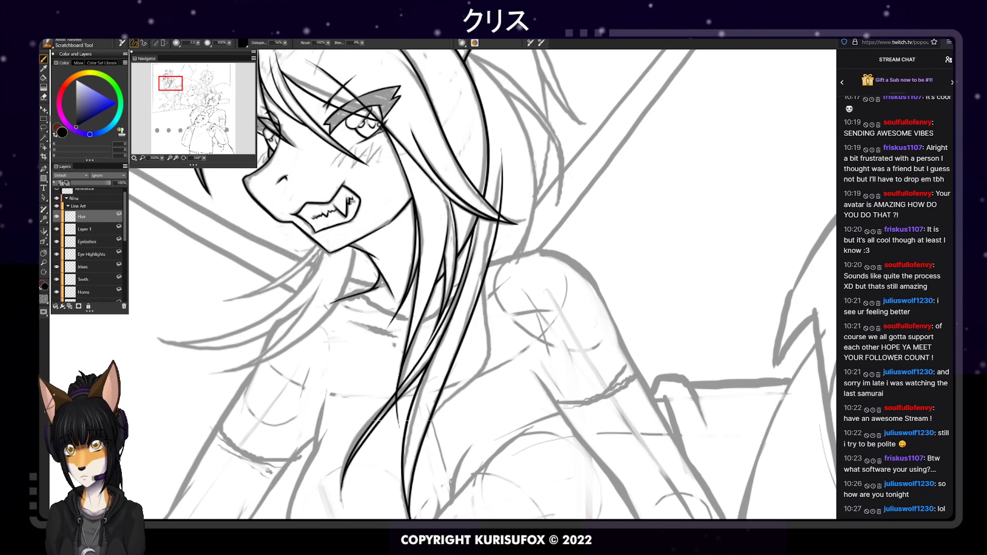
{"action": "left_click_drag", "start_coordinate": [204, 158], "coordinate": [177, 164]}
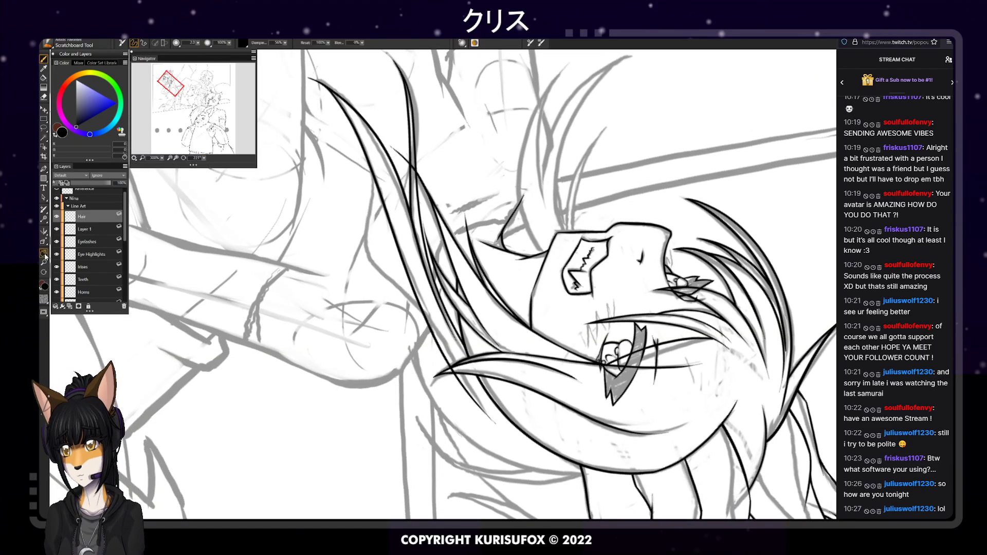
{"action": "key", "text": "space"}
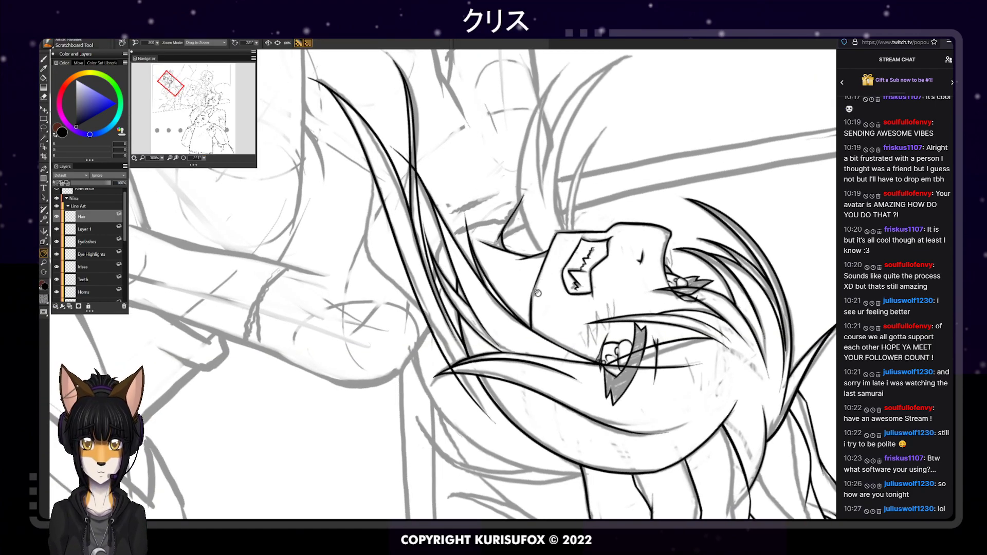
{"action": "left_click_drag", "start_coordinate": [604, 177], "coordinate": [540, 282]}
{"action": "left_click_drag", "start_coordinate": [621, 190], "coordinate": [612, 217]}
{"action": "scroll", "coordinate": [611, 215], "scroll_direction": "down", "scroll_amount": 3}
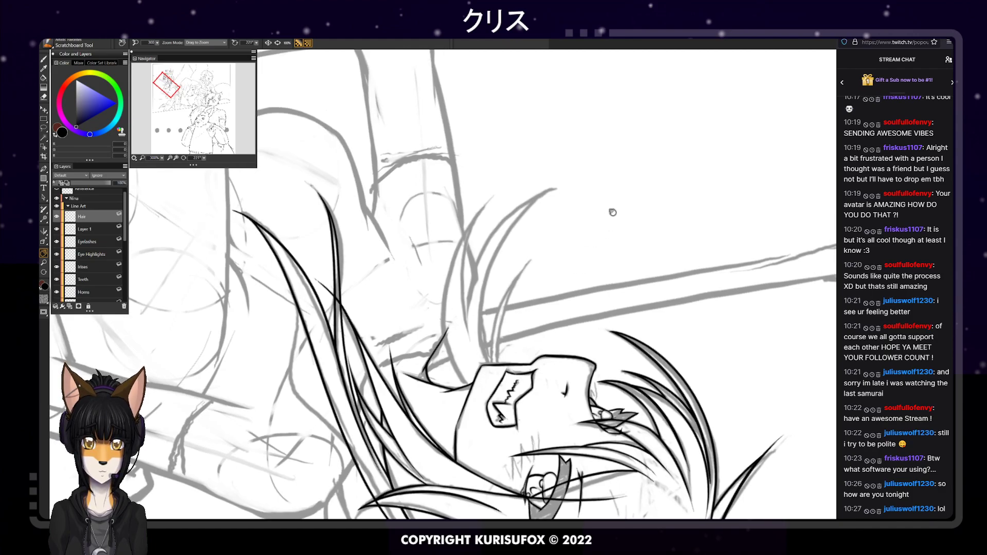
{"action": "key", "text": "p"}
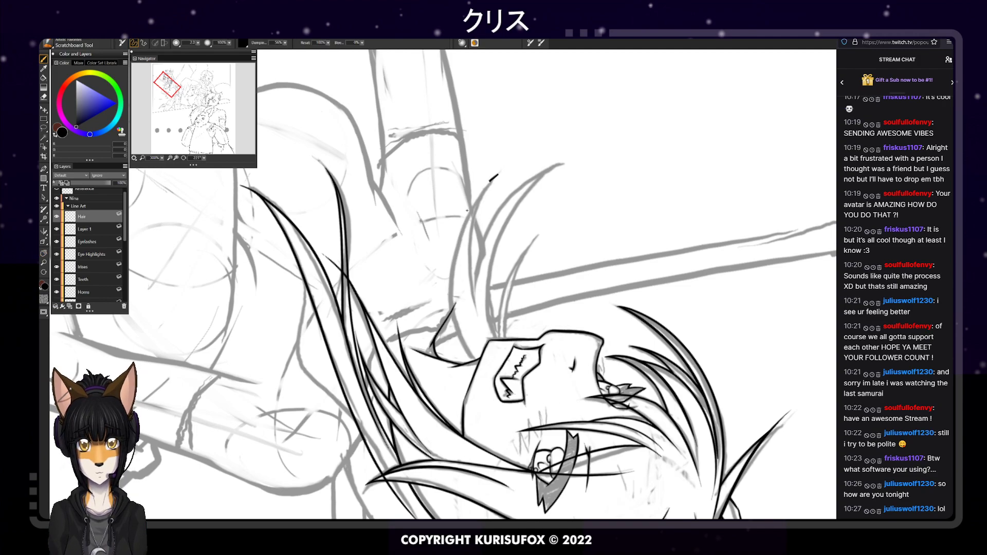
{"action": "left_click_drag", "start_coordinate": [503, 170], "coordinate": [470, 309]}
{"action": "key", "text": "ctrl+z"}
{"action": "left_click_drag", "start_coordinate": [505, 170], "coordinate": [470, 308]}
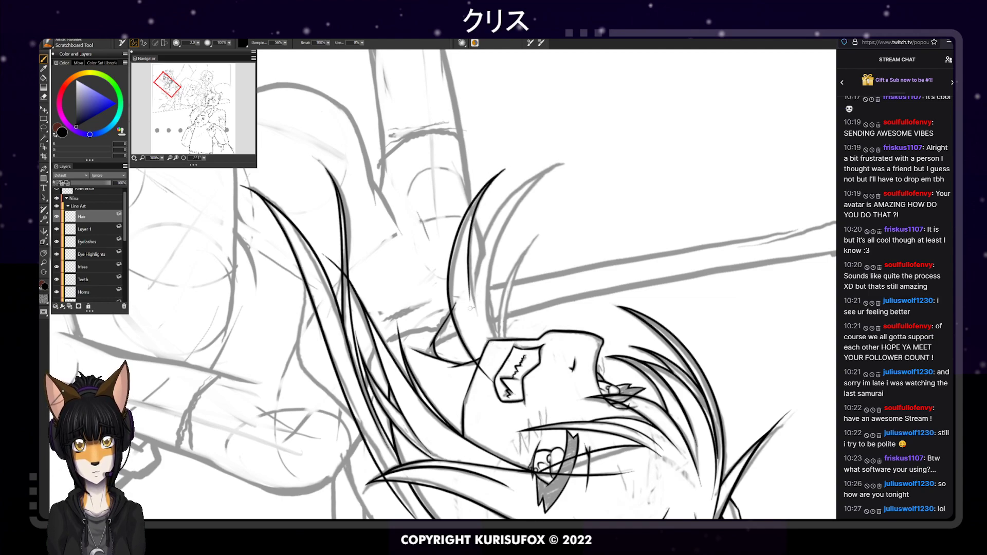
Ink the inner edge of the loose strand below the chin, redoing the stroke until it joins the outer edge at the tip
{"action": "key", "text": "ctrl+z"}
{"action": "left_click_drag", "start_coordinate": [509, 167], "coordinate": [482, 320]}
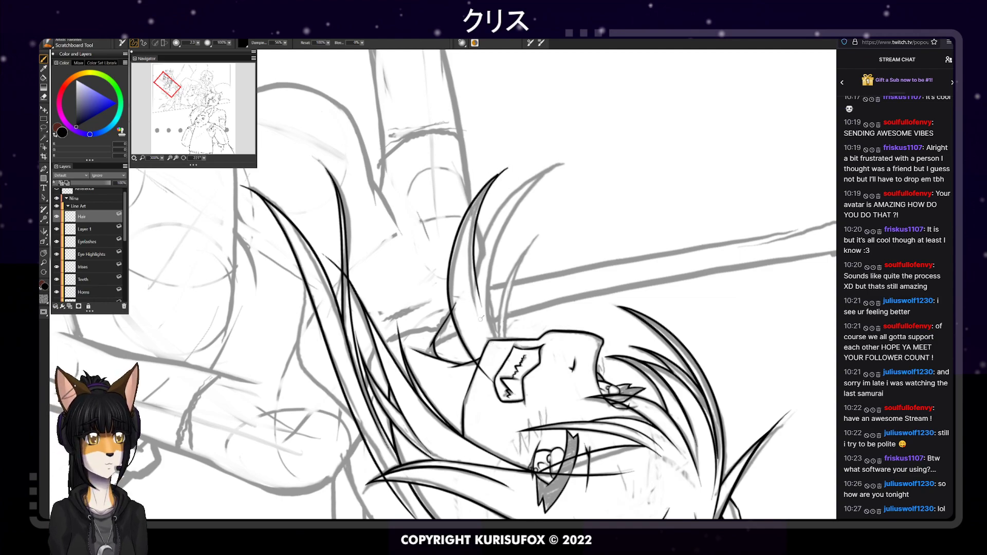
{"action": "key", "text": "ctrl+z"}
{"action": "left_click_drag", "start_coordinate": [515, 161], "coordinate": [475, 305]}
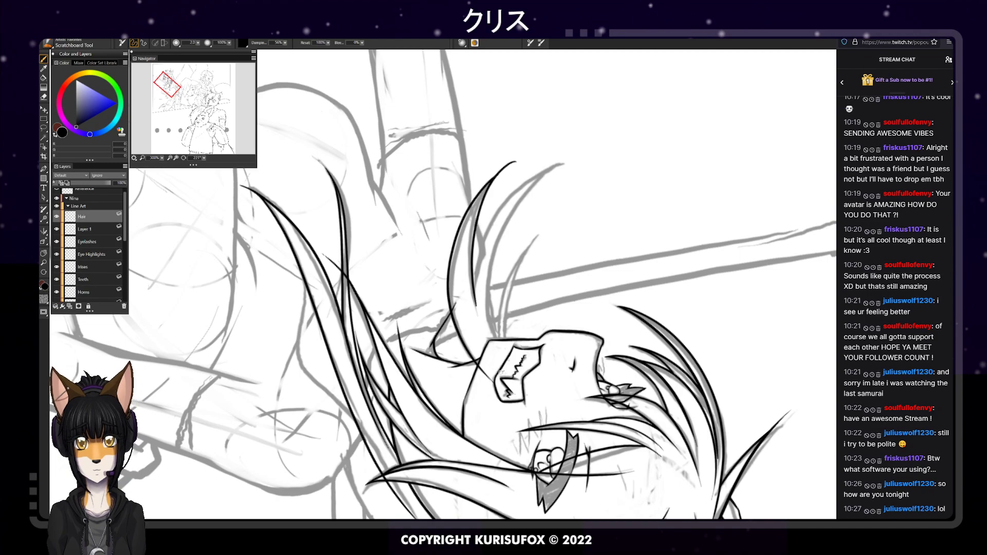
{"action": "key", "text": "ctrl+z"}
{"action": "left_click_drag", "start_coordinate": [500, 172], "coordinate": [473, 302]}
{"action": "key", "text": "ctrl+z"}
{"action": "left_click_drag", "start_coordinate": [506, 167], "coordinate": [477, 312]}
{"action": "key", "text": "ctrl+z"}
{"action": "left_click_drag", "start_coordinate": [506, 168], "coordinate": [478, 312]}
{"action": "key", "text": "ctrl+z"}
{"action": "mouse_move", "coordinate": [506, 168]}
{"action": "left_mouse_down"}
{"action": "mouse_move", "coordinate": [475, 229]}
{"action": "mouse_move", "coordinate": [473, 306]}
{"action": "left_mouse_up"}
{"action": "key", "text": "ctrl+z"}
{"action": "left_click_drag", "start_coordinate": [510, 167], "coordinate": [472, 303]}
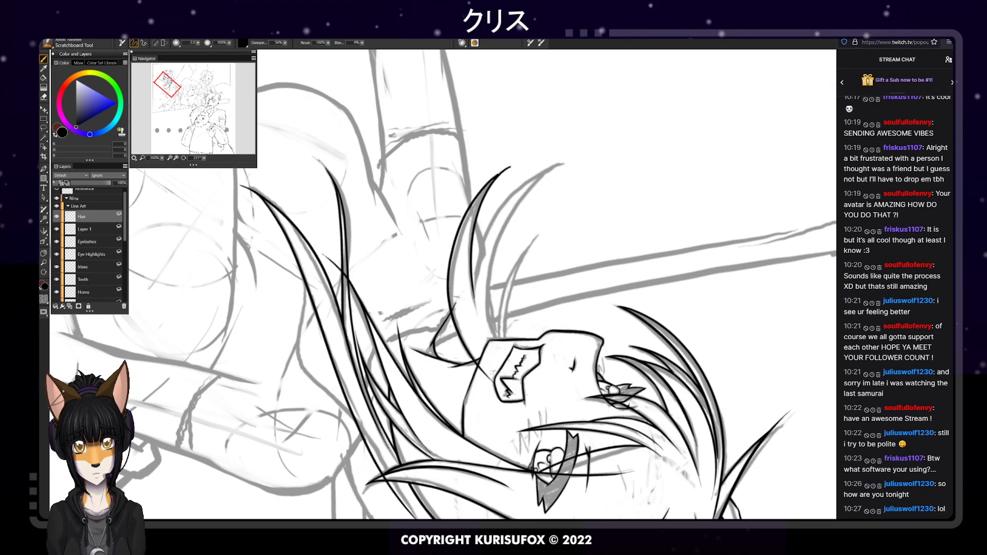
Redo the inner edge of the first loose strand below the chin and erase the overshoot at its tip
{"action": "key", "text": "ctrl+z"}
{"action": "left_click_drag", "start_coordinate": [509, 165], "coordinate": [472, 305]}
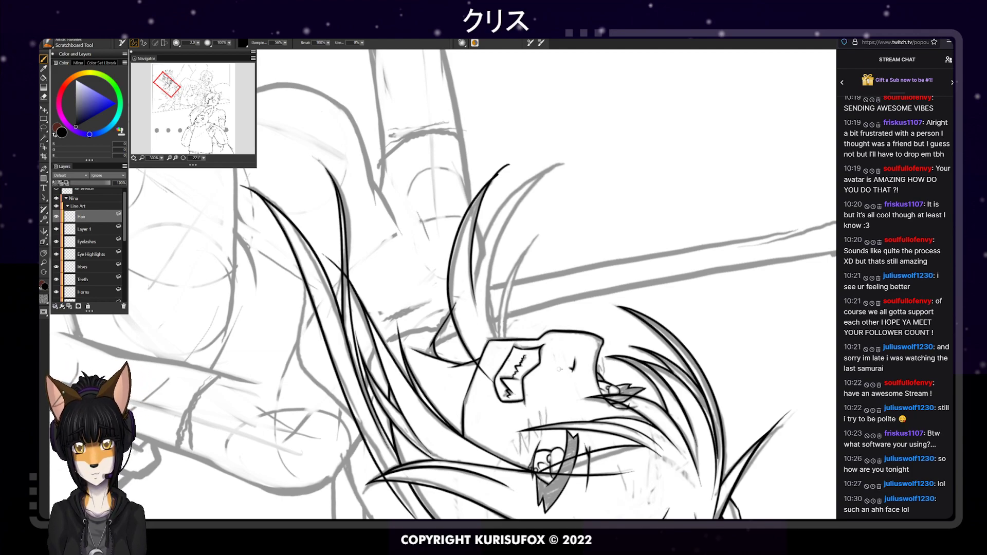
{"action": "key", "text": "e"}
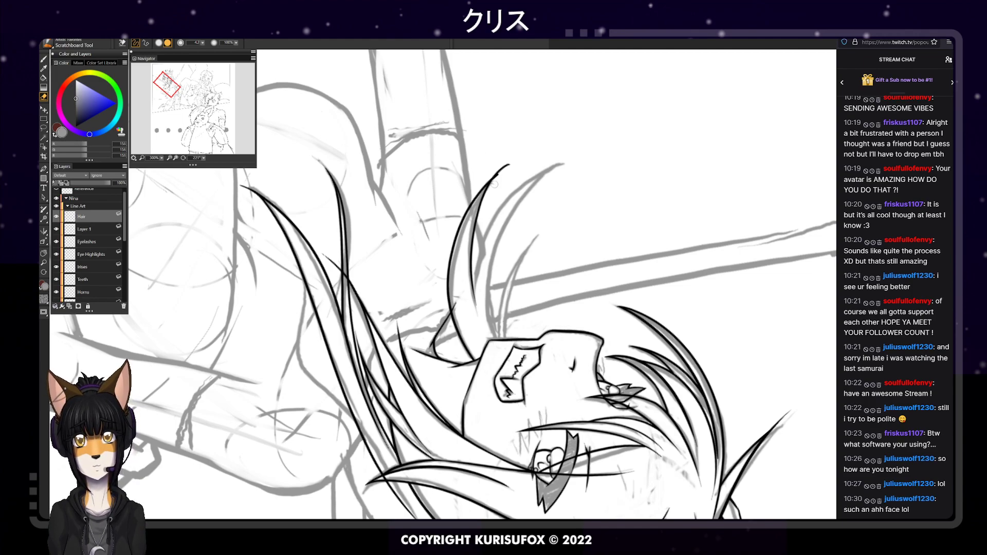
{"action": "left_click_drag", "start_coordinate": [493, 184], "coordinate": [509, 165]}
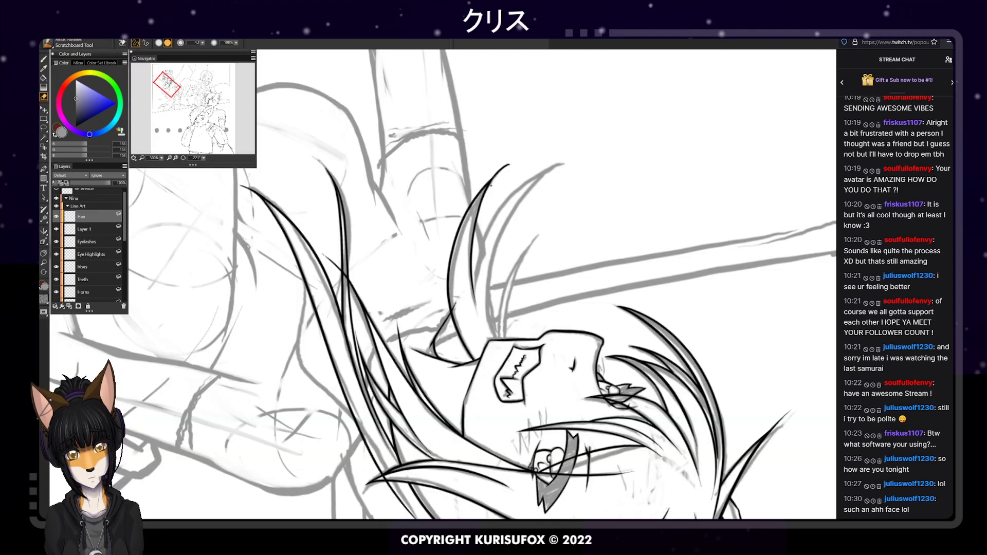
{"action": "left_click_drag", "start_coordinate": [487, 178], "coordinate": [510, 160]}
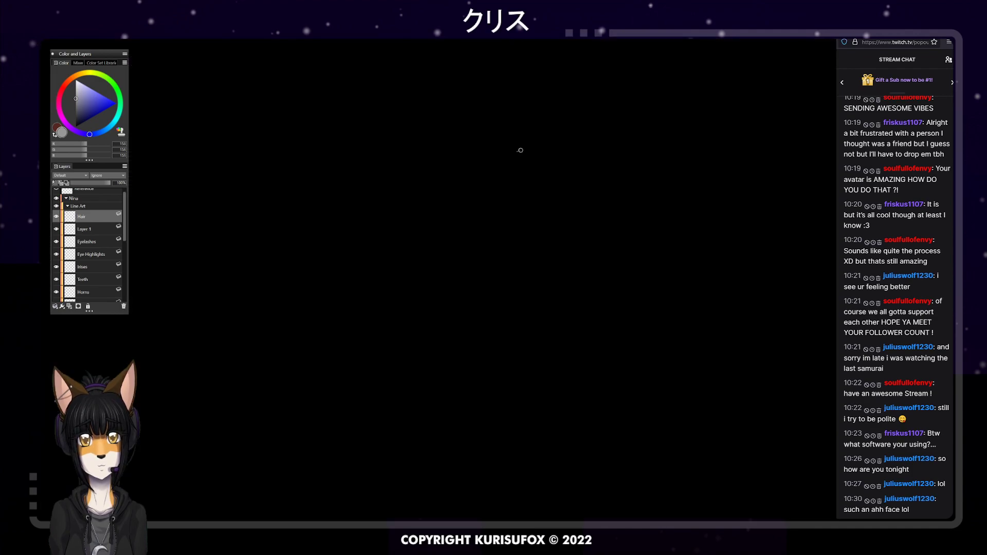
Ink the long curved outer edge of the second loose strand below the chin, redoing the stroke until it tapers along the sketch
{"action": "key", "text": "p"}
{"action": "left_click_drag", "start_coordinate": [563, 154], "coordinate": [601, 138]}
{"action": "key", "text": "ctrl+z"}
{"action": "left_click_drag", "start_coordinate": [501, 355], "coordinate": [605, 131]}
{"action": "key", "text": "ctrl+z"}
{"action": "left_click_drag", "start_coordinate": [502, 349], "coordinate": [599, 140]}
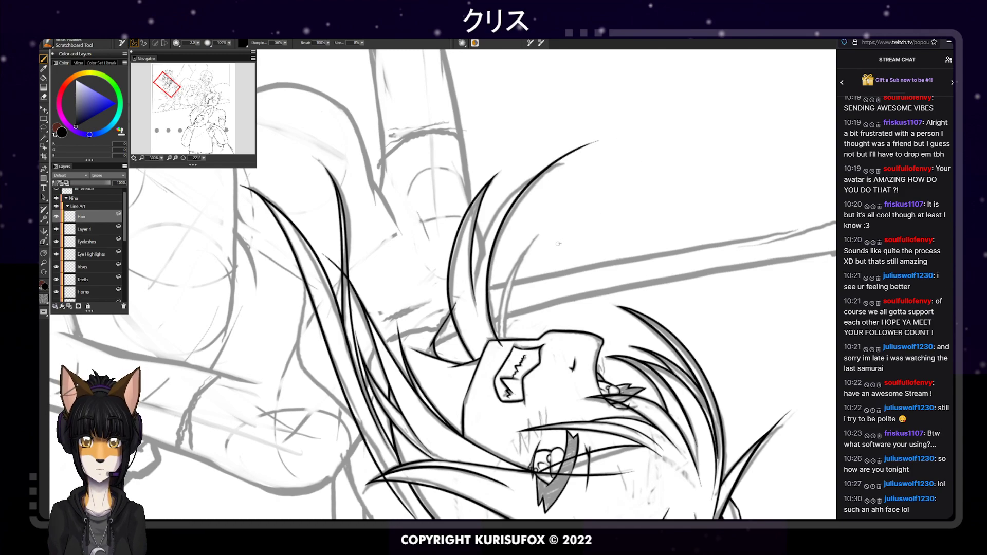
{"action": "key", "text": "ctrl+z"}
{"action": "mouse_move", "coordinate": [499, 351]}
{"action": "left_mouse_down"}
{"action": "mouse_move", "coordinate": [492, 311]}
{"action": "mouse_move", "coordinate": [585, 153]}
{"action": "left_mouse_up"}
Ink the inner edge of the second below-chin strand from the first strand to the tip, redoing it until both edges meet cleanly
{"action": "left_click_drag", "start_coordinate": [474, 289], "coordinate": [583, 155]}
{"action": "key", "text": "ctrl+z"}
{"action": "left_click_drag", "start_coordinate": [479, 265], "coordinate": [563, 164]}
{"action": "key", "text": "ctrl+z"}
{"action": "left_click_drag", "start_coordinate": [476, 262], "coordinate": [575, 161]}
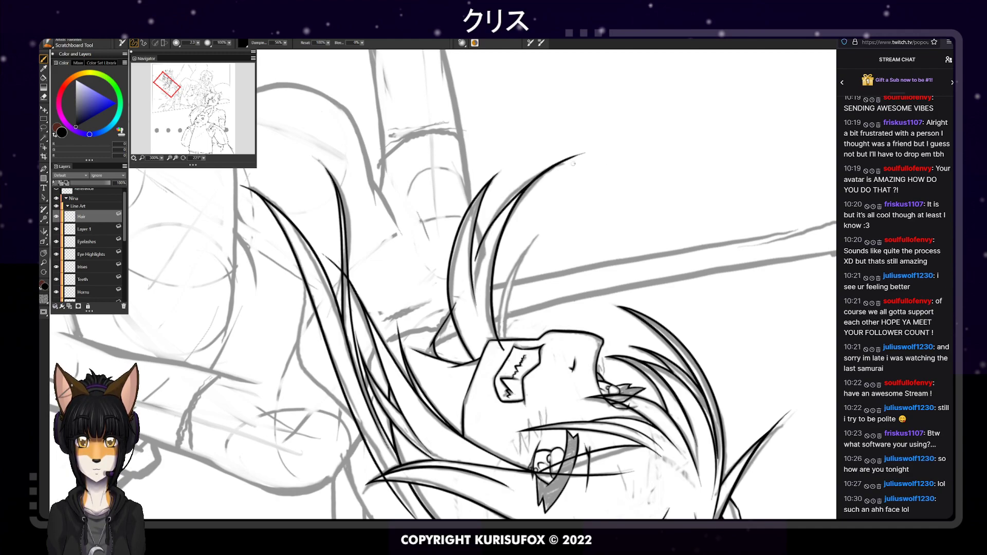
{"action": "key", "text": "ctrl+z"}
{"action": "left_click_drag", "start_coordinate": [477, 257], "coordinate": [580, 146]}
{"action": "key", "text": "ctrl+z"}
{"action": "mouse_move", "coordinate": [477, 259]}
{"action": "left_mouse_down"}
{"action": "mouse_move", "coordinate": [520, 188]}
{"action": "mouse_move", "coordinate": [573, 163]}
{"action": "left_mouse_up"}
{"action": "key", "text": "ctrl+z"}
{"action": "left_click_drag", "start_coordinate": [510, 199], "coordinate": [577, 154]}
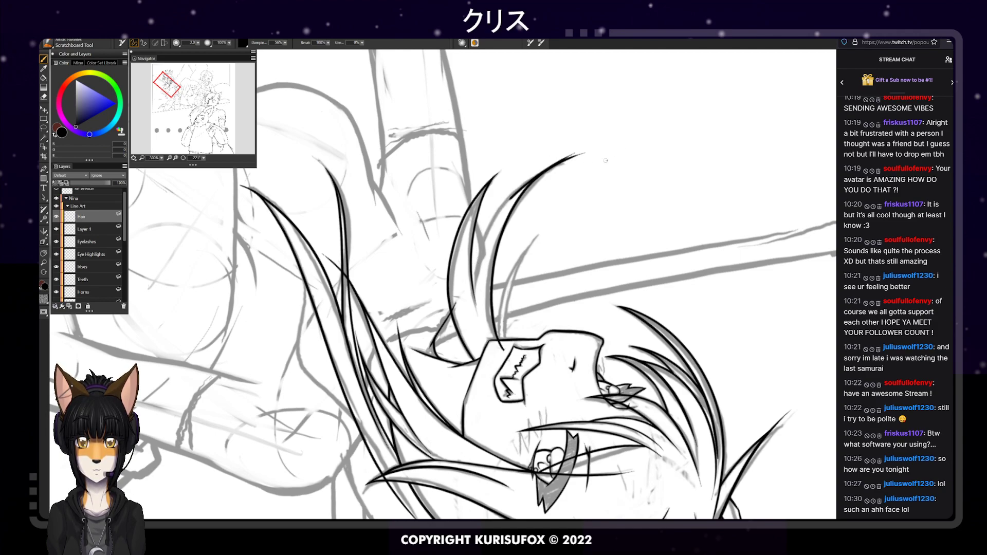
{"action": "key", "text": "ctrl+z"}
{"action": "mouse_move", "coordinate": [476, 260]}
{"action": "left_mouse_down"}
{"action": "mouse_move", "coordinate": [505, 202]}
{"action": "mouse_move", "coordinate": [552, 174]}
{"action": "left_mouse_up"}
{"action": "key", "text": "ctrl+z"}
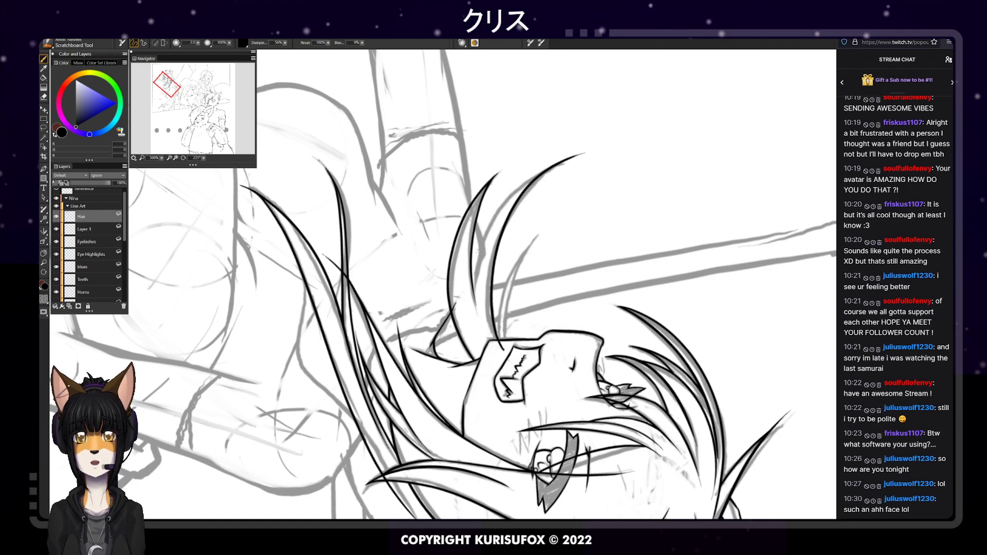
{"action": "mouse_move", "coordinate": [478, 260]}
{"action": "left_mouse_down"}
{"action": "mouse_move", "coordinate": [523, 186]}
{"action": "mouse_move", "coordinate": [568, 161]}
{"action": "left_mouse_up"}
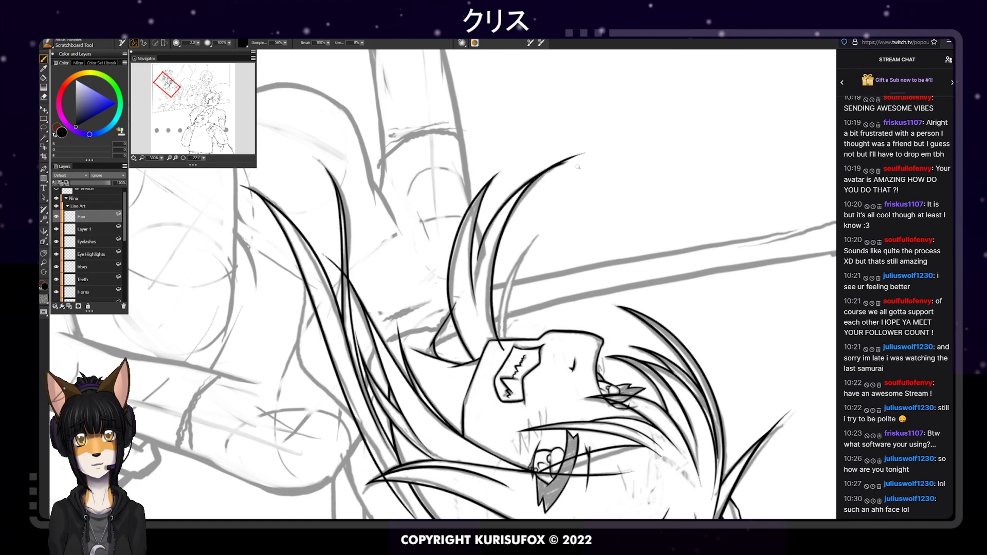
{"action": "key", "text": "ctrl+z"}
{"action": "left_click_drag", "start_coordinate": [478, 260], "coordinate": [566, 160]}
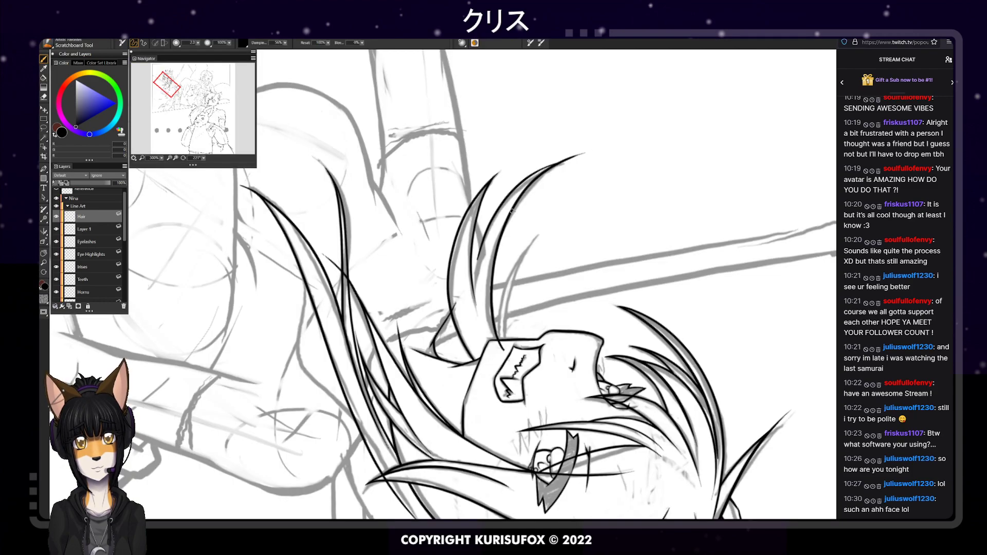
{"action": "key", "text": "ctrl+z"}
{"action": "mouse_move", "coordinate": [473, 258]}
{"action": "left_mouse_down"}
{"action": "mouse_move", "coordinate": [483, 234]}
{"action": "mouse_move", "coordinate": [583, 153]}
{"action": "left_mouse_up"}
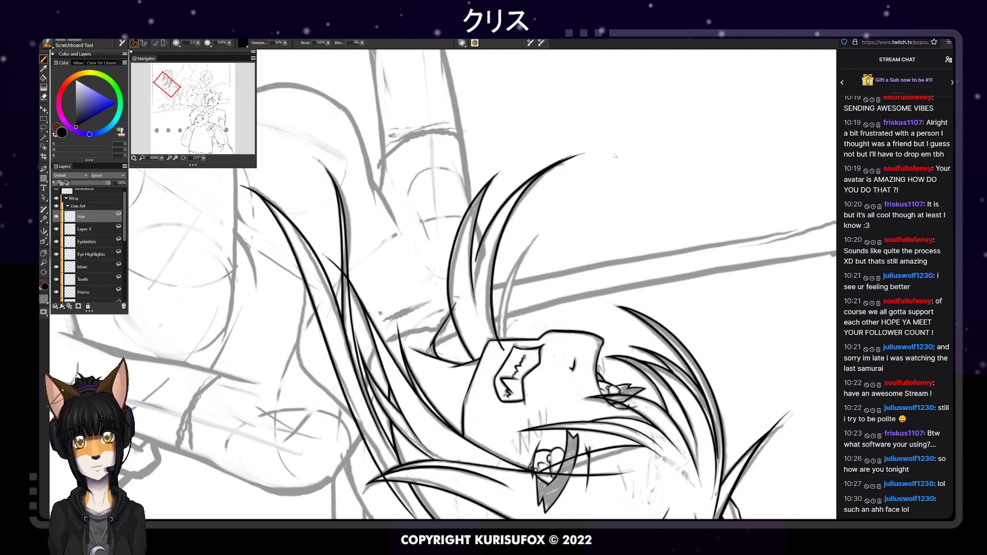
{"action": "key", "text": "ctrl+z"}
{"action": "mouse_move", "coordinate": [477, 264]}
{"action": "left_mouse_down"}
{"action": "mouse_move", "coordinate": [513, 193]}
{"action": "mouse_move", "coordinate": [583, 153]}
{"action": "left_mouse_up"}
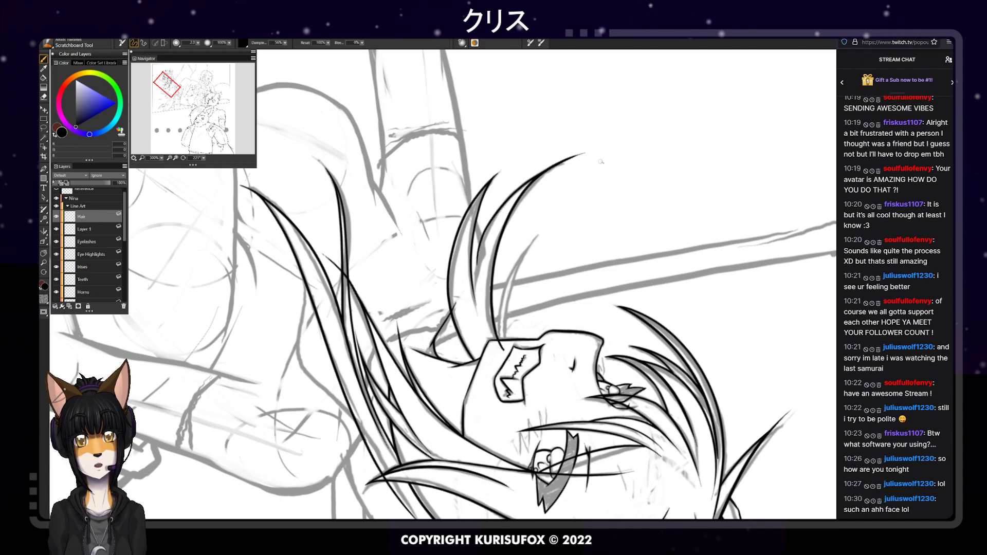
Erase the excess line at the tip of the second loose strand below the chin
{"action": "key", "text": "e"}
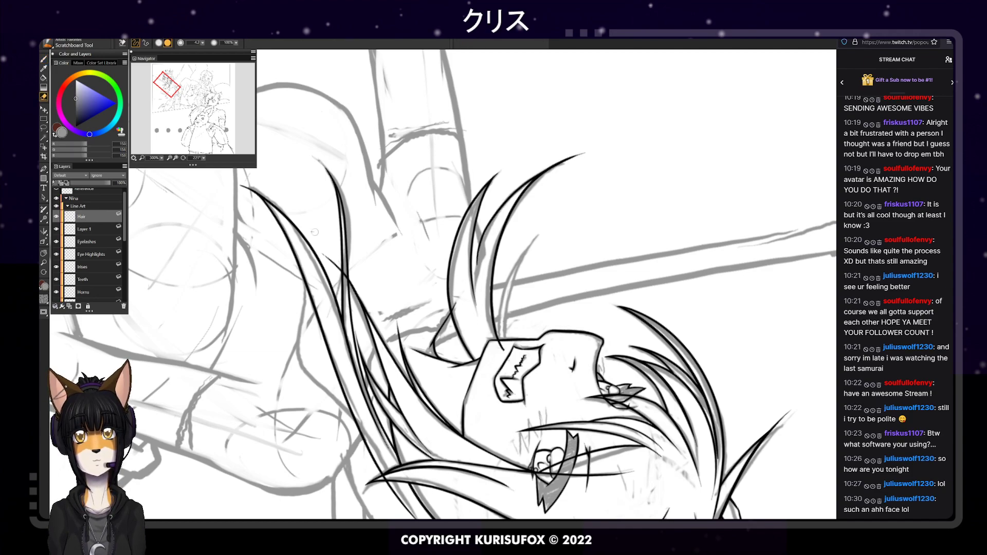
{"action": "left_click_drag", "start_coordinate": [198, 158], "coordinate": [577, 308]}
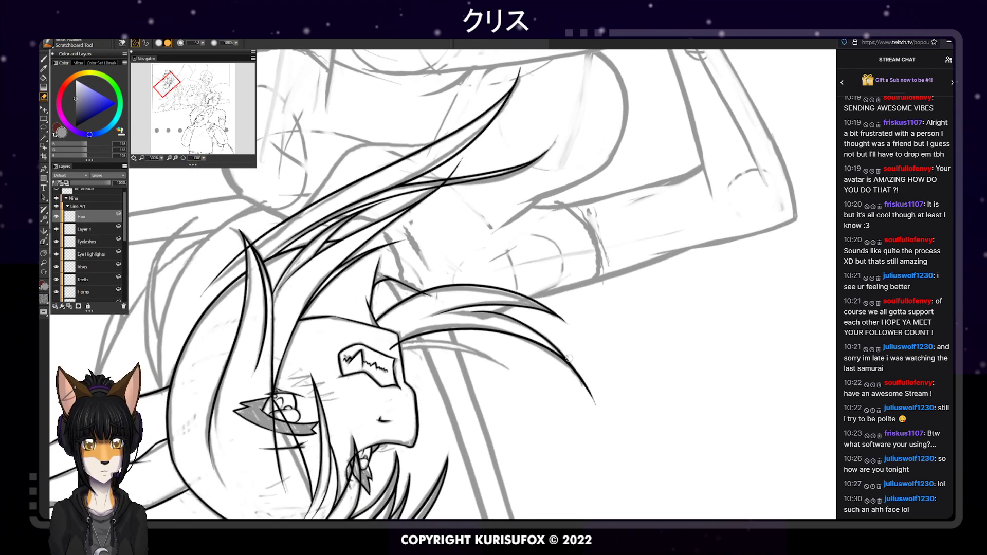
{"action": "left_click_drag", "start_coordinate": [586, 381], "coordinate": [590, 384]}
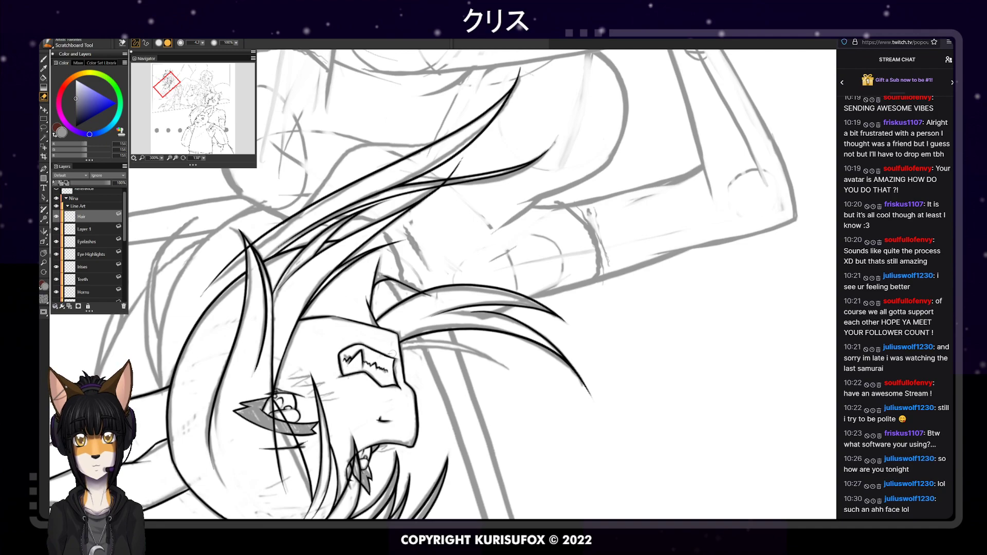
{"action": "key", "text": "p"}
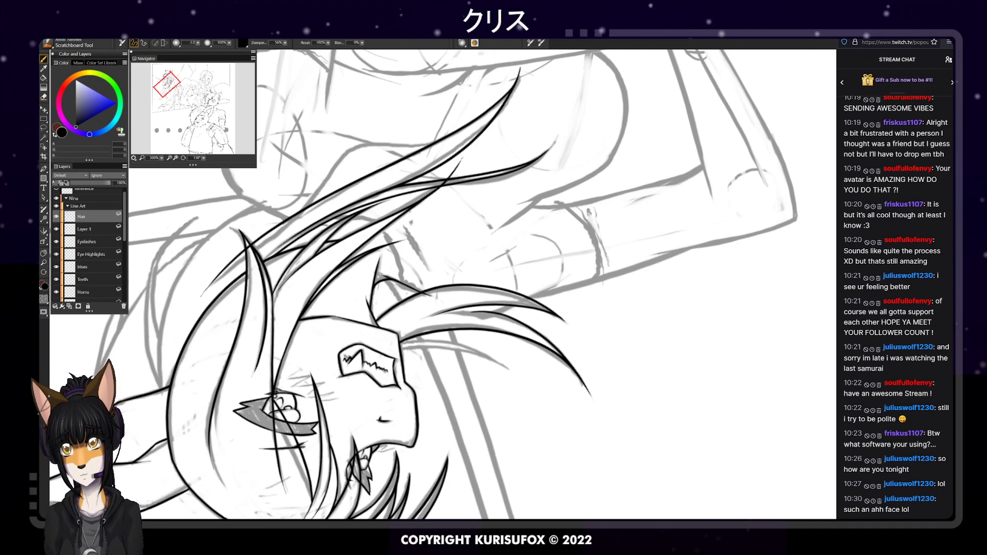
{"action": "scroll", "coordinate": [92, 242], "scroll_direction": "down", "scroll_amount": 3}
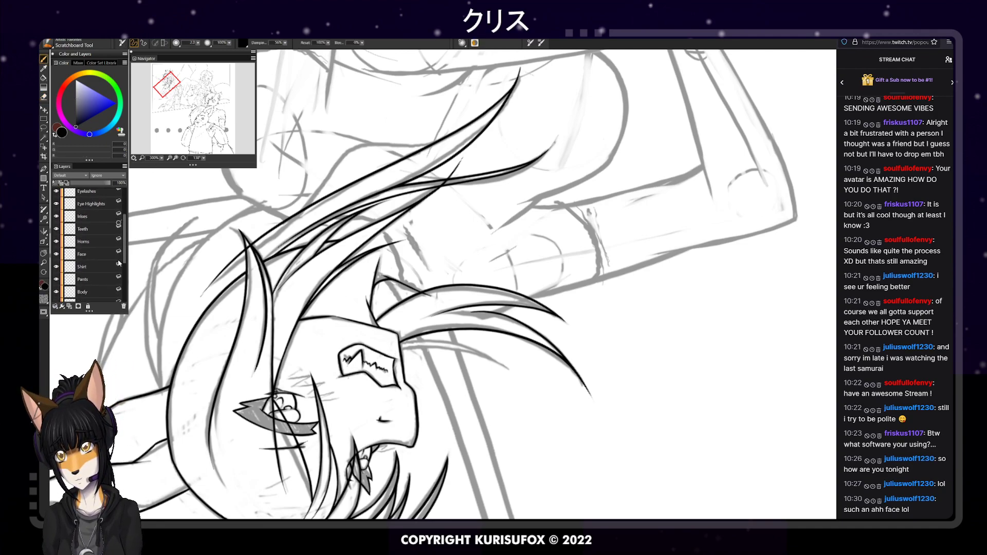
{"action": "key", "text": "e"}
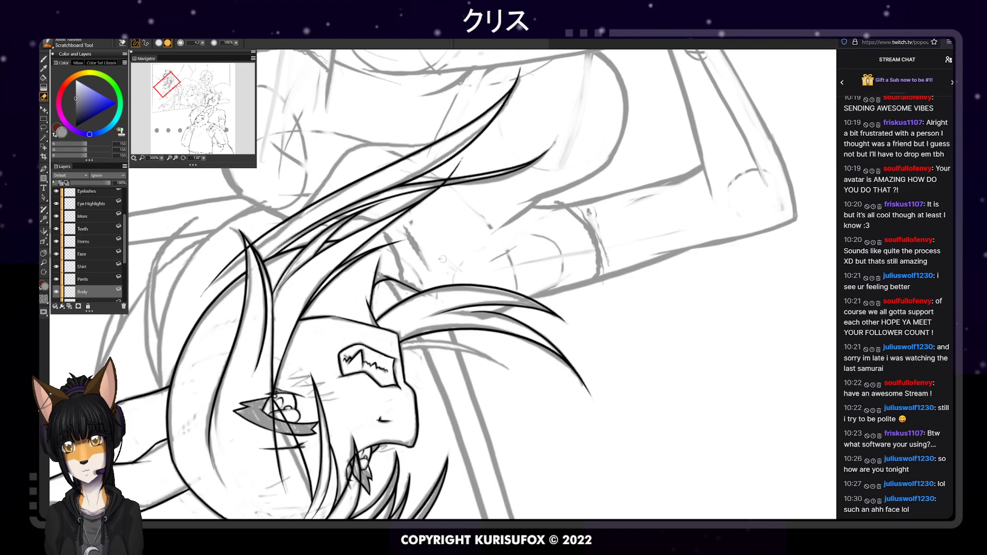
{"action": "scroll", "coordinate": [109, 219], "scroll_direction": "up", "scroll_amount": 3}
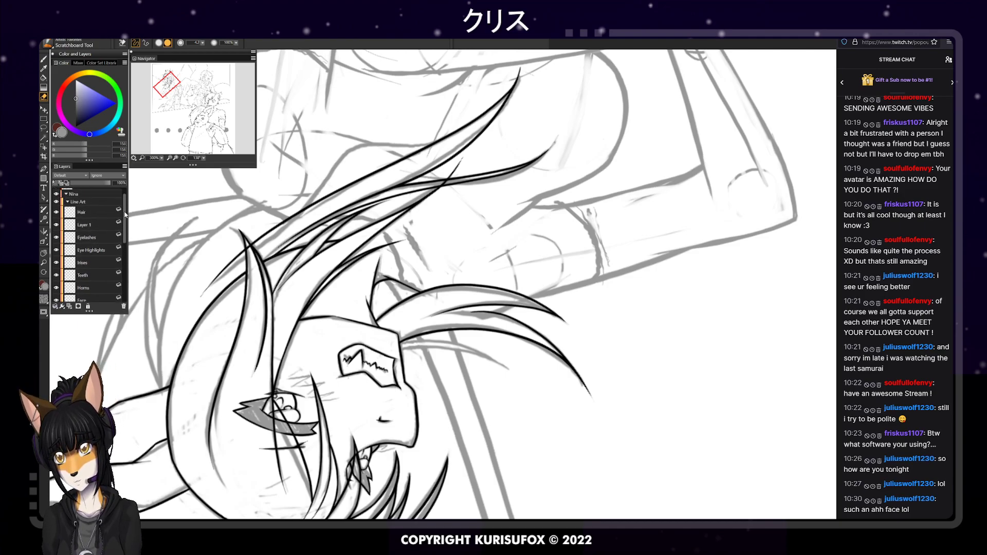
{"action": "left_click", "coordinate": [109, 220]}
Ink one edge of the short third strand below the chin on the Hair layer, redoing the stroke until it follows the sketch
{"action": "left_click_drag", "start_coordinate": [204, 159], "coordinate": [224, 174]}
{"action": "key", "text": "b"}
{"action": "left_click_drag", "start_coordinate": [522, 333], "coordinate": [536, 181]}
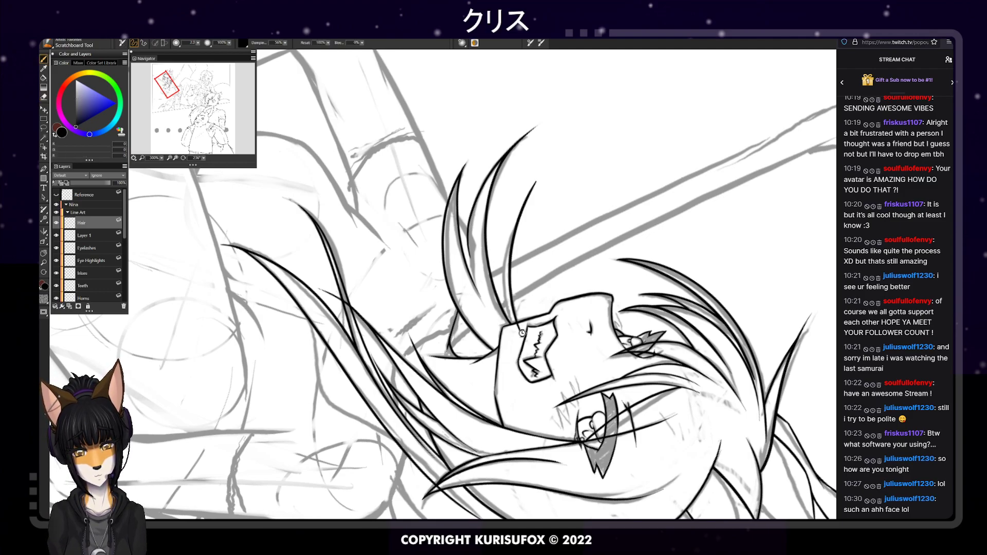
{"action": "key", "text": "ctrl+z"}
{"action": "left_click_drag", "start_coordinate": [506, 251], "coordinate": [538, 174]}
{"action": "key", "text": "ctrl+z"}
{"action": "left_click_drag", "start_coordinate": [520, 337], "coordinate": [530, 188]}
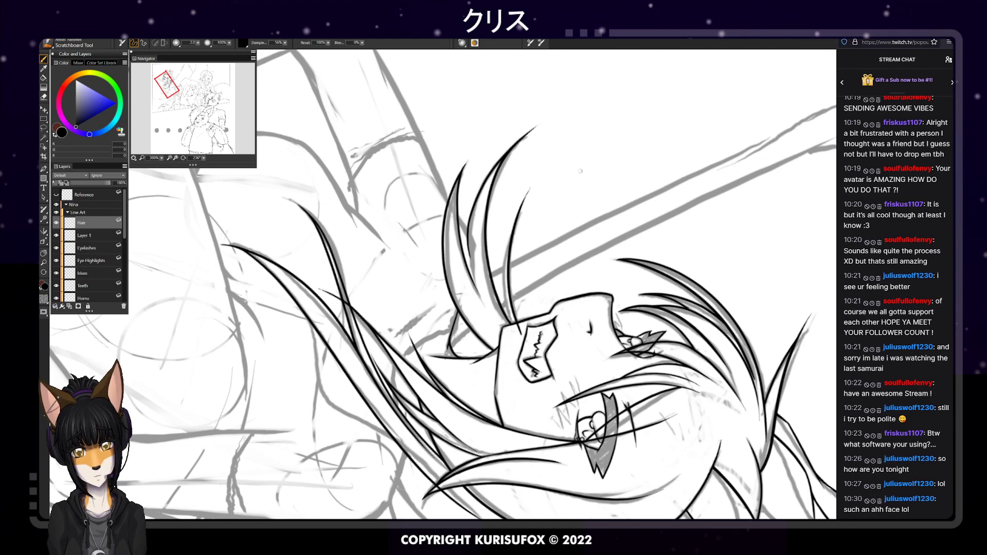
Ink the other edge of the short third strand, close it at the chin and erase the excess at its ends
{"action": "left_click_drag", "start_coordinate": [509, 319], "coordinate": [524, 198]}
{"action": "key", "text": "ctrl+z"}
{"action": "left_click_drag", "start_coordinate": [510, 320], "coordinate": [527, 194]}
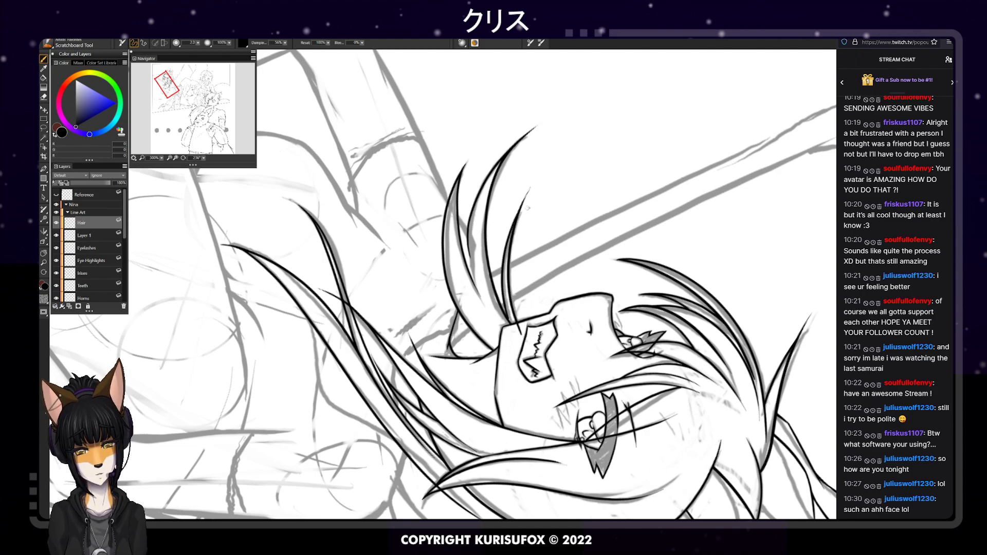
{"action": "left_click_drag", "start_coordinate": [506, 313], "coordinate": [513, 326]}
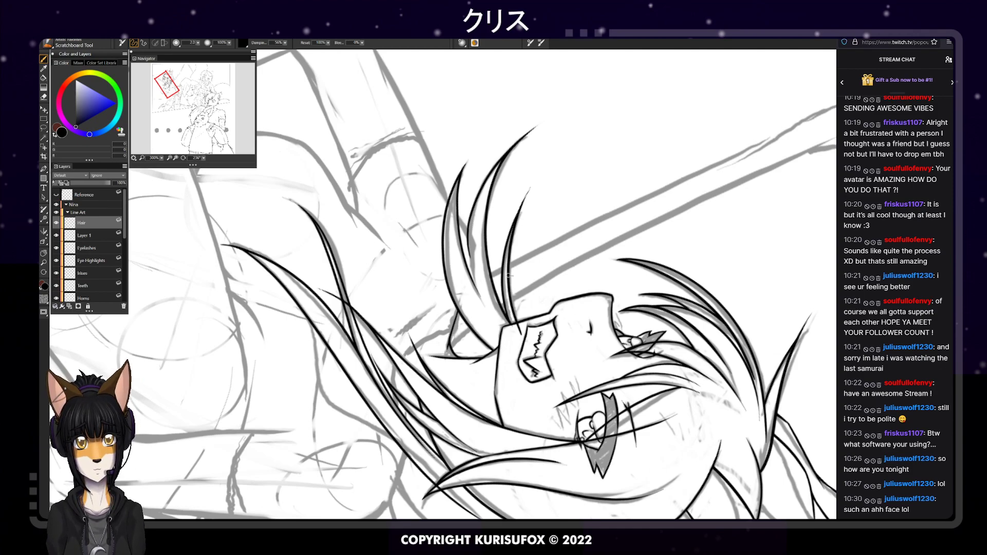
{"action": "key", "text": "e"}
{"action": "left_click_drag", "start_coordinate": [511, 327], "coordinate": [519, 332]}
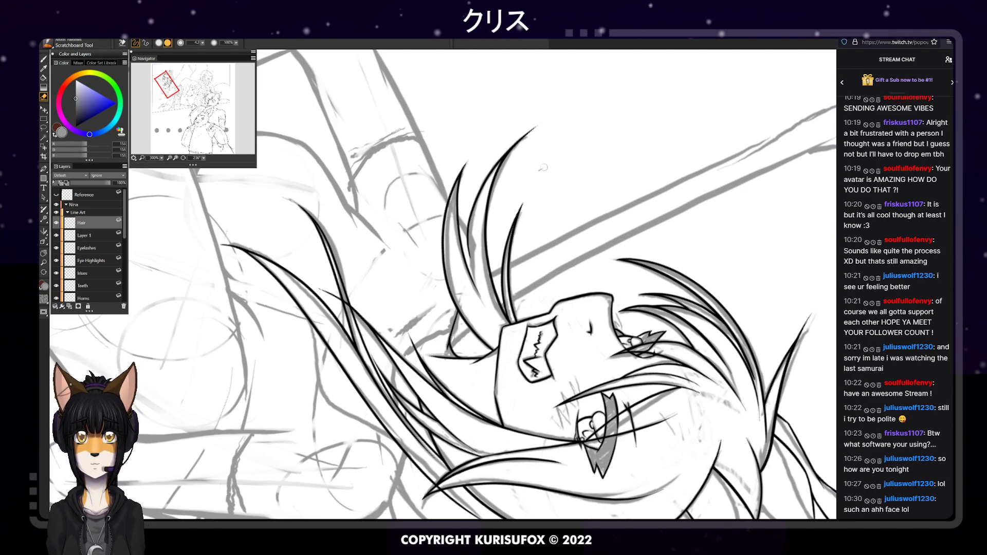
Ink the first long curved edge of the rear hair strand that sweeps from the back of the head toward the shoulder
{"action": "key", "text": "b"}
{"action": "left_click_drag", "start_coordinate": [203, 158], "coordinate": [554, 195]}
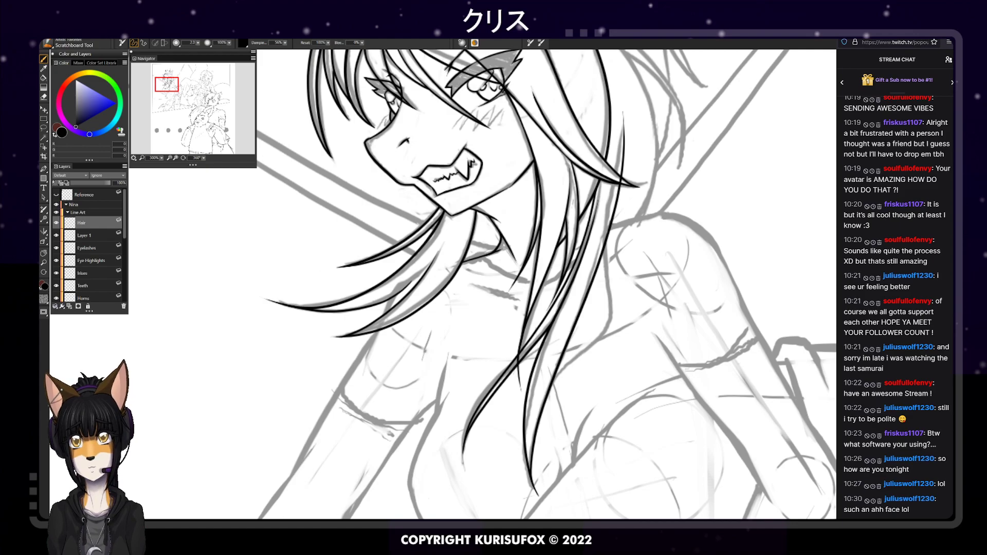
{"action": "left_click_drag", "start_coordinate": [205, 159], "coordinate": [163, 217]}
{"action": "key", "text": "space"}
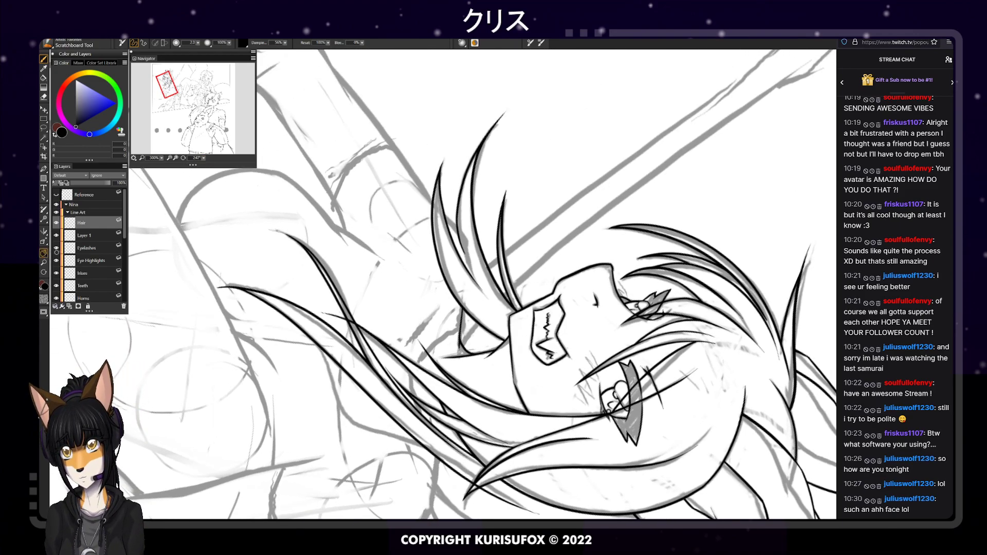
{"action": "left_click_drag", "start_coordinate": [376, 278], "coordinate": [340, 220]}
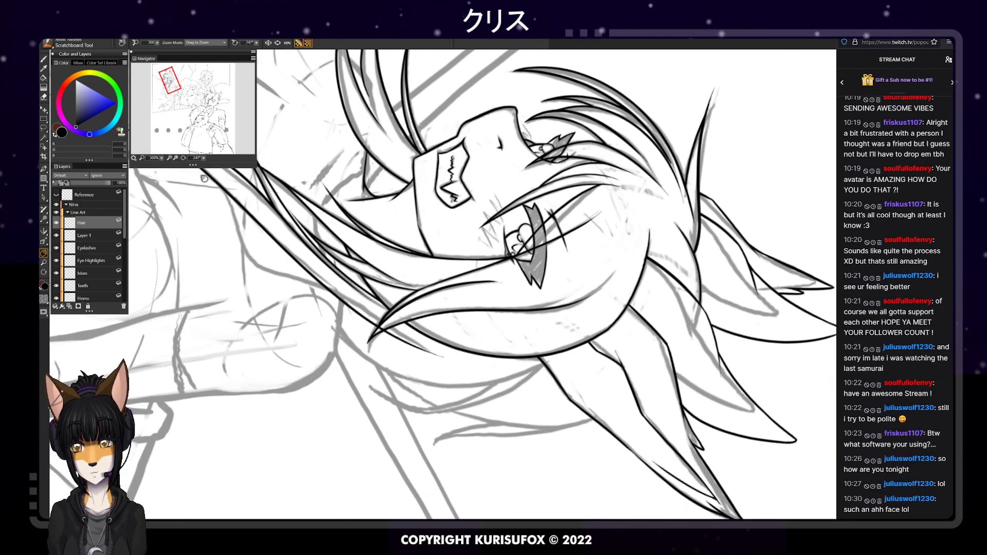
{"action": "left_click_drag", "start_coordinate": [204, 158], "coordinate": [197, 160]}
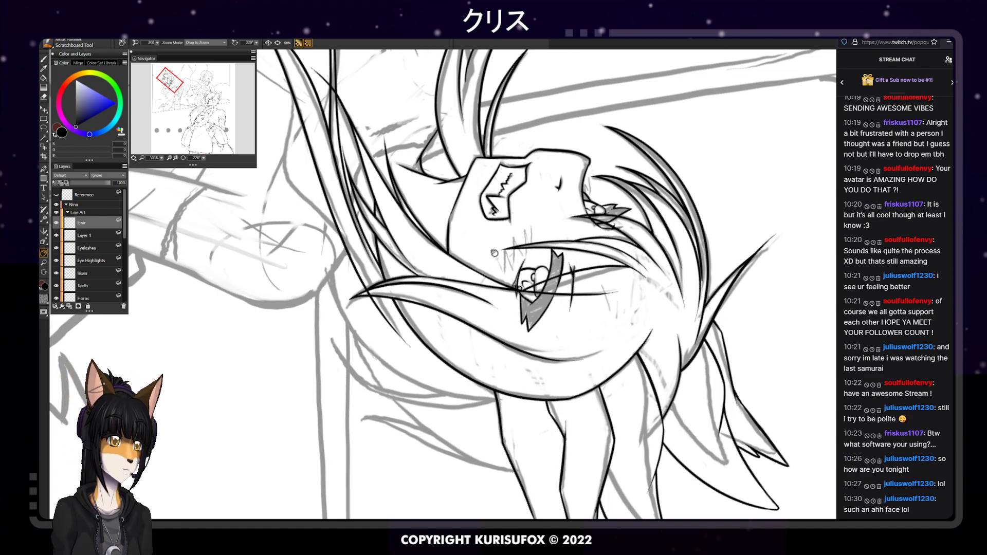
{"action": "left_click", "coordinate": [43, 59]}
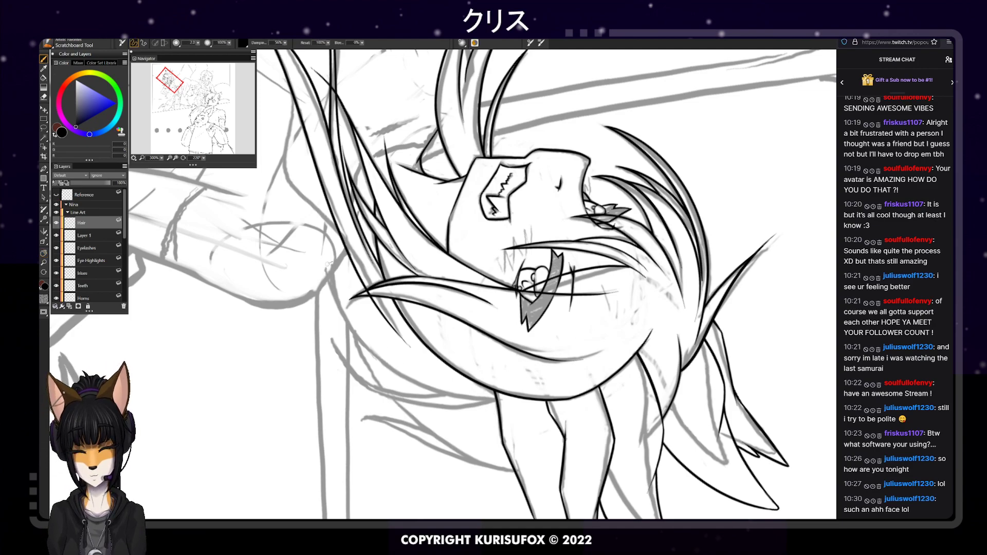
{"action": "mouse_move", "coordinate": [325, 260]}
{"action": "left_mouse_down"}
{"action": "mouse_move", "coordinate": [349, 328]}
{"action": "mouse_move", "coordinate": [478, 403]}
{"action": "left_mouse_up"}
{"action": "key", "text": "ctrl+z"}
{"action": "left_click_drag", "start_coordinate": [326, 257], "coordinate": [483, 395]}
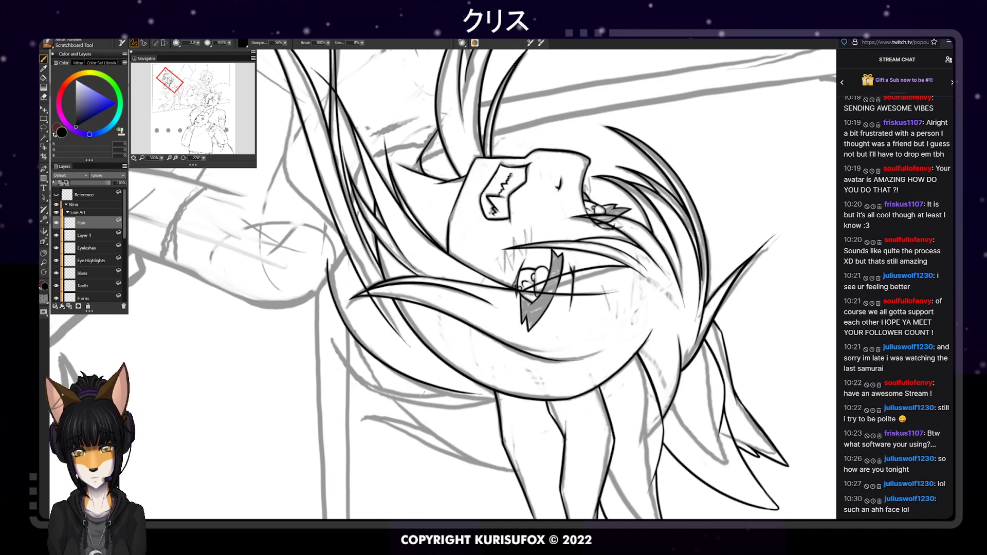
Ink the second, outer curve of the rear hair near the shoulder, redoing the stroke until it joins the back of the head
{"action": "left_click_drag", "start_coordinate": [327, 332], "coordinate": [516, 398]}
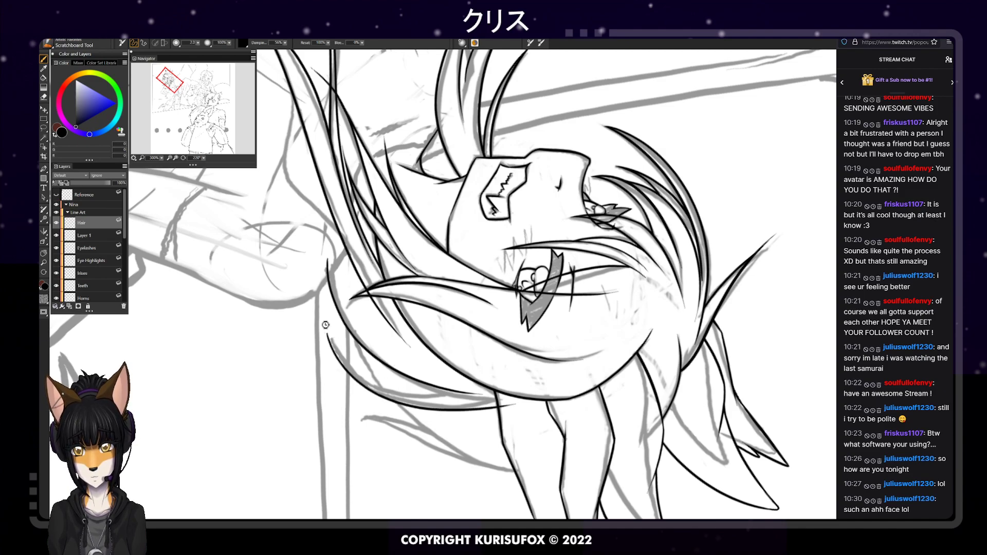
{"action": "key", "text": "ctrl+z"}
{"action": "left_click_drag", "start_coordinate": [326, 323], "coordinate": [367, 382]}
{"action": "left_click_drag", "start_coordinate": [333, 344], "coordinate": [509, 401]}
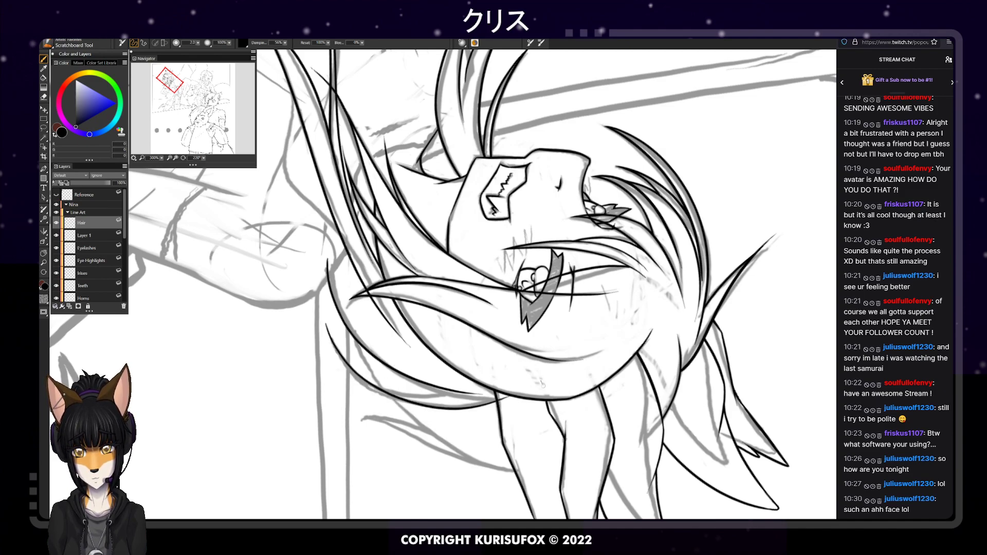
{"action": "key", "text": "ctrl+z"}
{"action": "left_click_drag", "start_coordinate": [329, 337], "coordinate": [516, 400]}
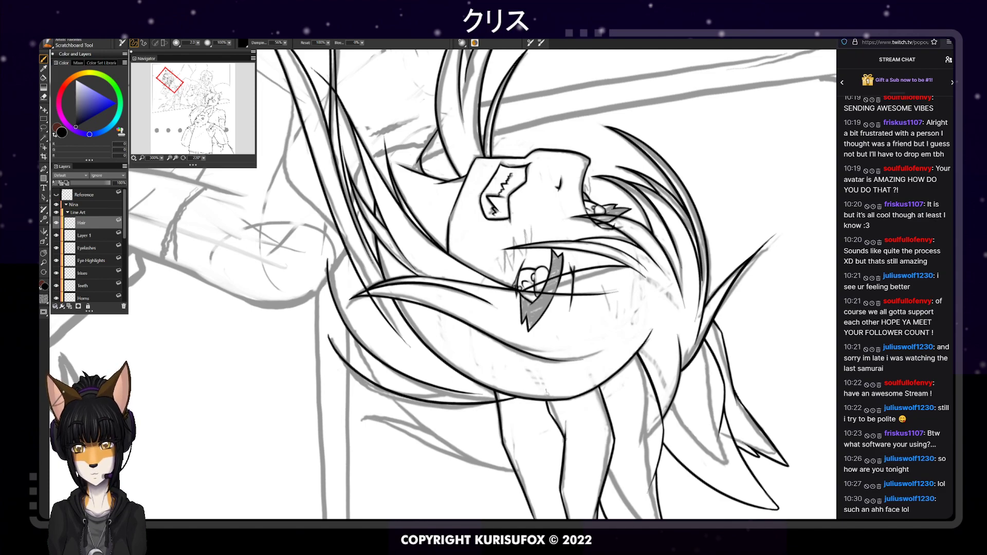
{"action": "key", "text": "ctrl+z"}
{"action": "left_click_drag", "start_coordinate": [329, 334], "coordinate": [534, 399]}
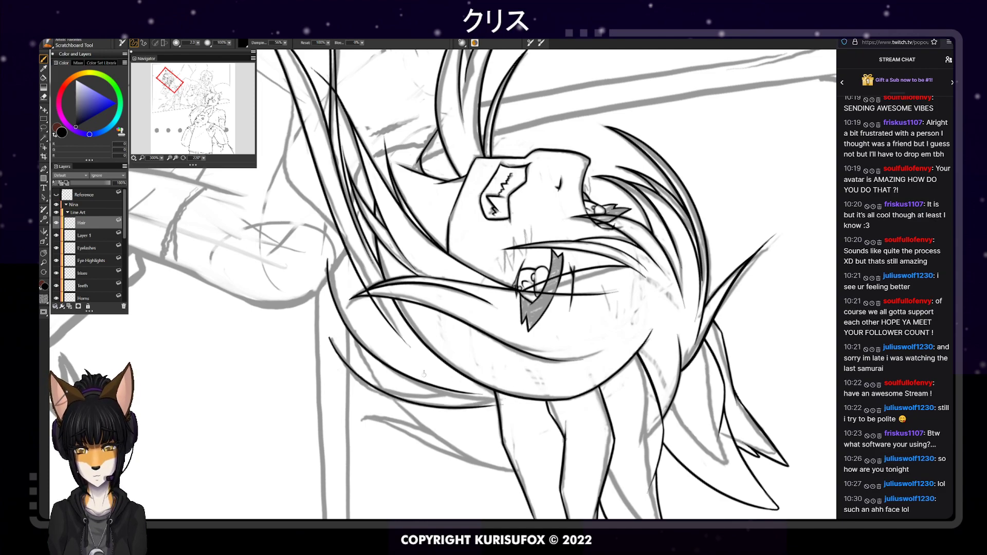
{"action": "key", "text": "ctrl+z"}
{"action": "mouse_move", "coordinate": [329, 337]}
{"action": "left_mouse_down"}
{"action": "mouse_move", "coordinate": [456, 406]}
{"action": "mouse_move", "coordinate": [497, 391]}
{"action": "left_mouse_up"}
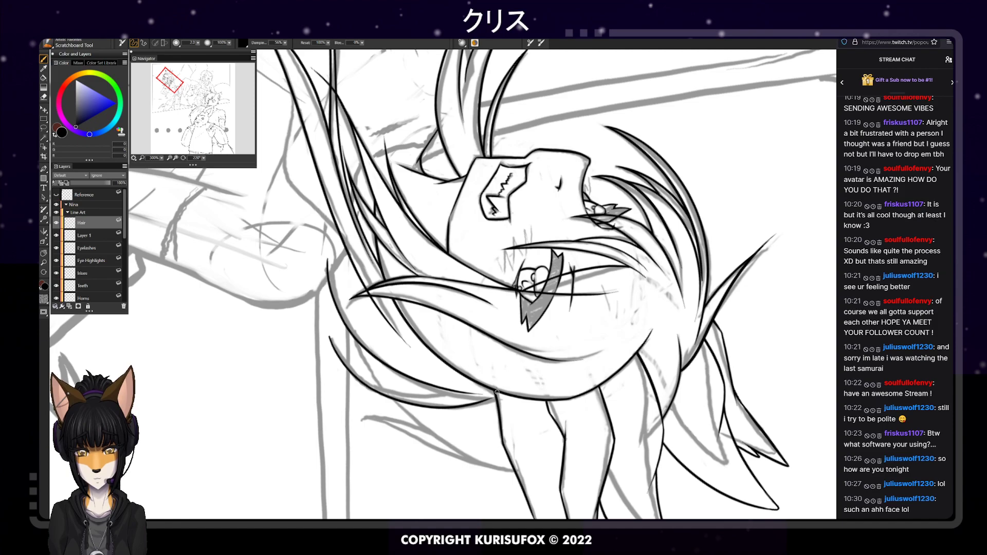
Ink the closing lower edge of the rear hair strand near the shoulder, redoing the stroke and cleaning up its overlap
{"action": "mouse_move", "coordinate": [331, 343]}
{"action": "left_mouse_down"}
{"action": "mouse_move", "coordinate": [395, 387]}
{"action": "mouse_move", "coordinate": [441, 391]}
{"action": "left_mouse_up"}
{"action": "key", "text": "ctrl+z"}
{"action": "left_click_drag", "start_coordinate": [330, 340], "coordinate": [450, 395]}
{"action": "left_click_drag", "start_coordinate": [375, 383], "coordinate": [455, 396]}
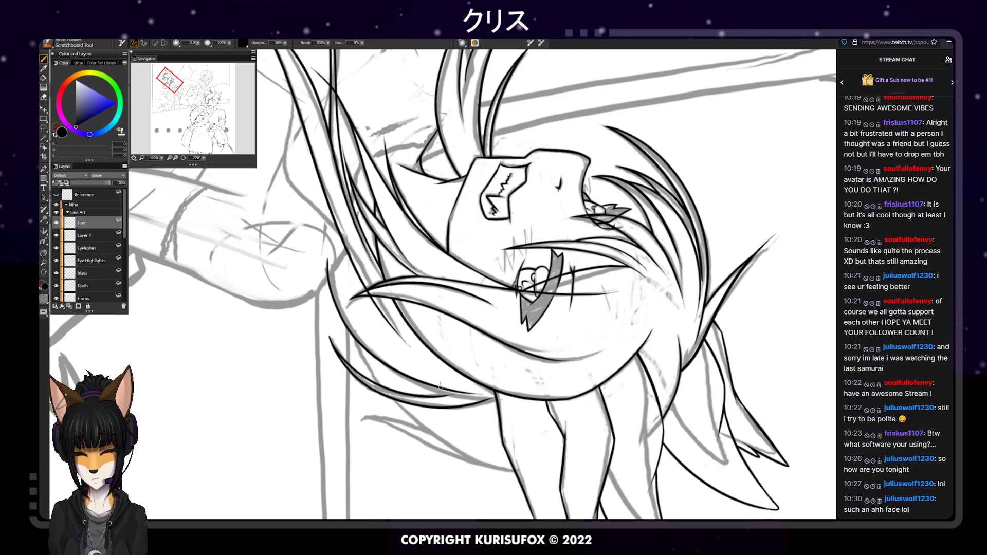
{"action": "key", "text": "e"}
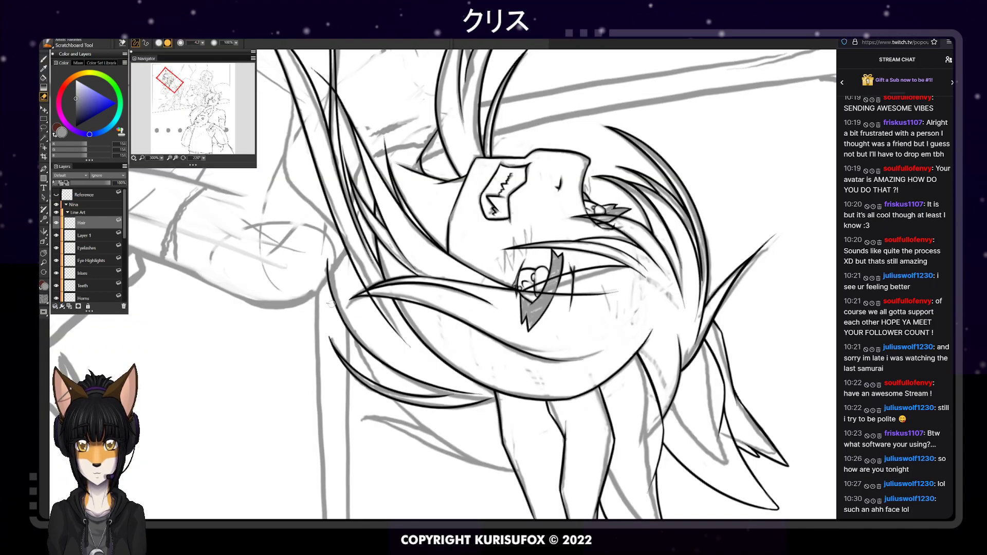
{"action": "key", "text": "p"}
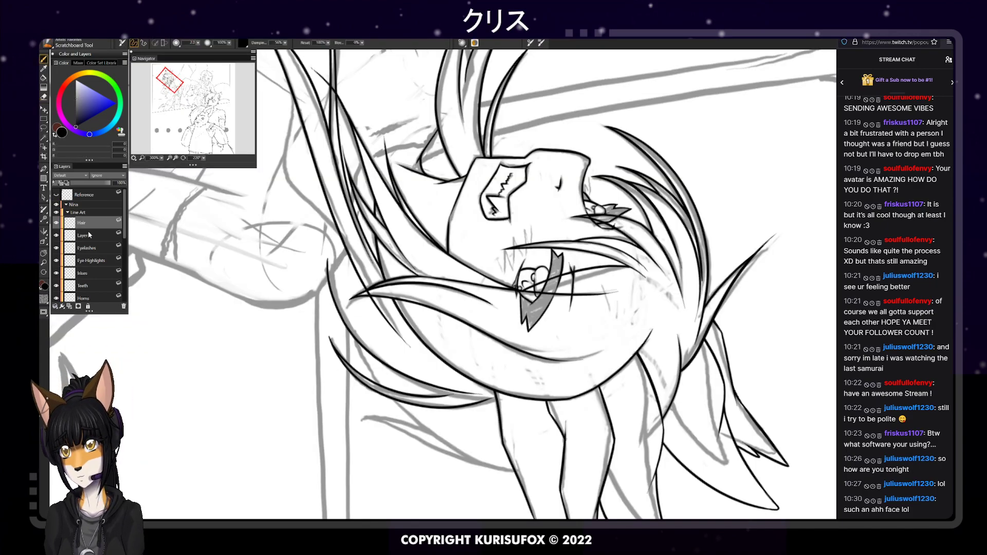
Ink the first long edge of the outermost rear strand on Layer 1 and erase the part crossing the finished hair
{"action": "left_click", "coordinate": [89, 235]}
{"action": "mouse_move", "coordinate": [354, 339]}
{"action": "left_mouse_down"}
{"action": "mouse_move", "coordinate": [366, 360]}
{"action": "mouse_move", "coordinate": [506, 469]}
{"action": "left_mouse_up"}
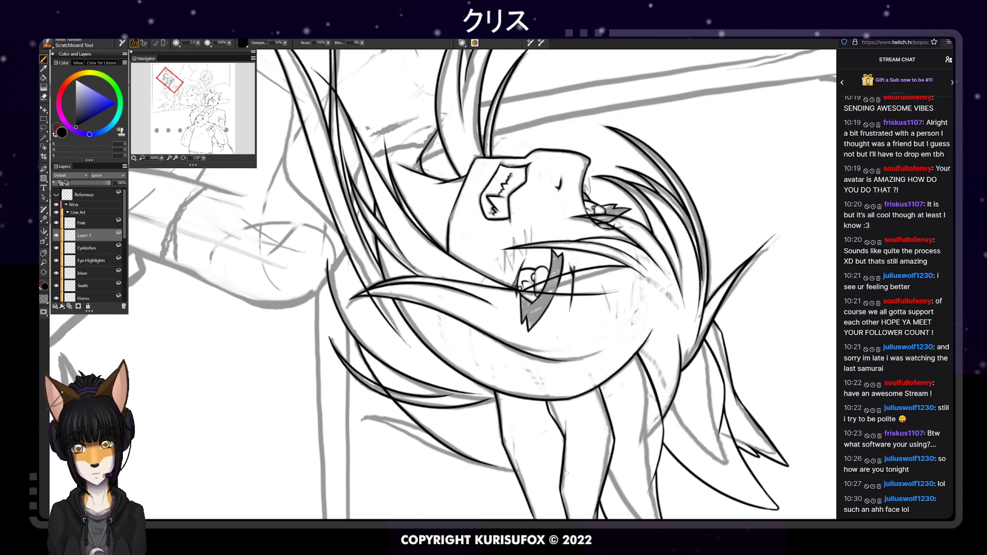
{"action": "key", "text": "e"}
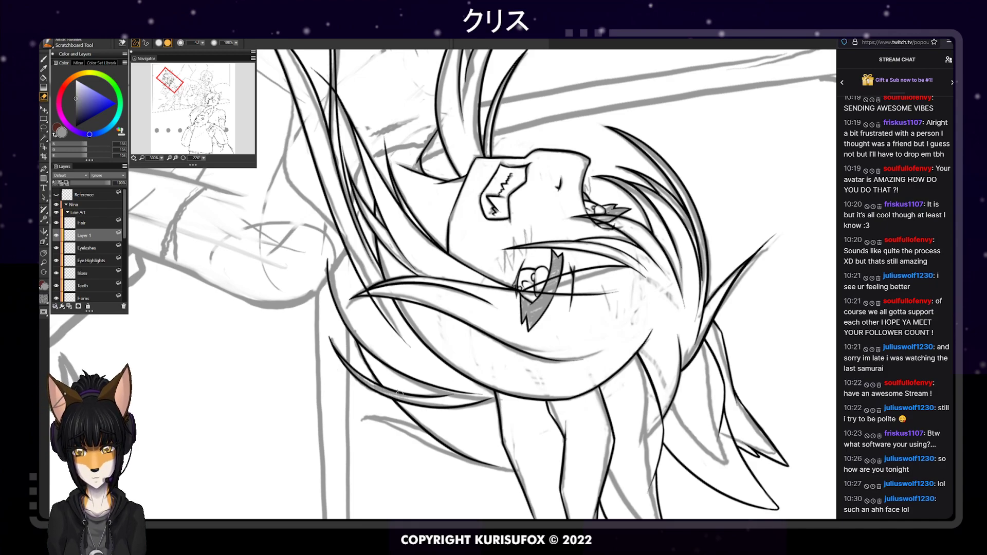
{"action": "key", "text": "p"}
Ink the outer edge of the outermost rear strand, redoing the curve until it follows the sketch, and erase the excess at its ends
{"action": "left_click_drag", "start_coordinate": [358, 422], "coordinate": [525, 475]}
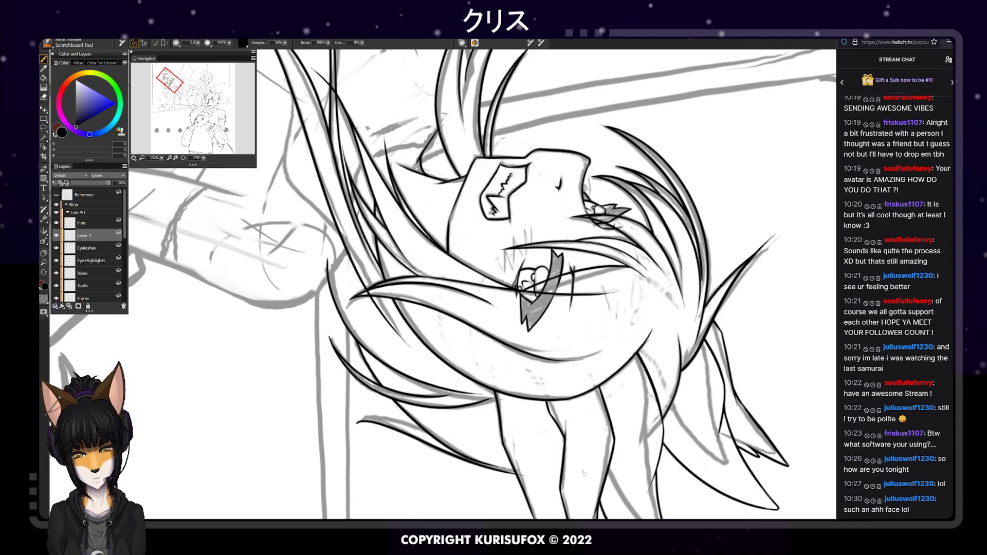
{"action": "key", "text": "ctrl+z"}
{"action": "left_click_drag", "start_coordinate": [356, 425], "coordinate": [557, 466]}
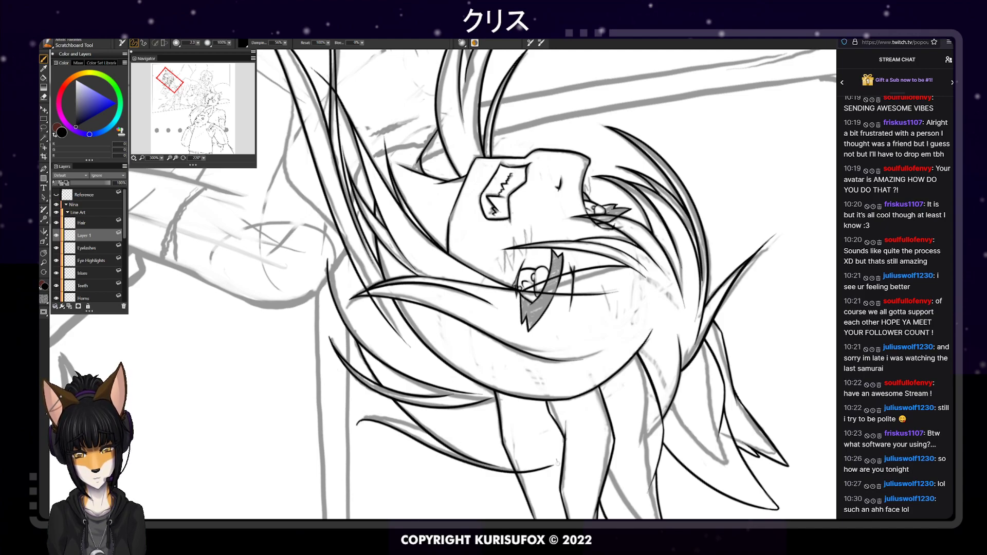
{"action": "key", "text": "ctrl+z"}
{"action": "mouse_move", "coordinate": [358, 419]}
{"action": "left_mouse_down"}
{"action": "mouse_move", "coordinate": [394, 424]}
{"action": "mouse_move", "coordinate": [537, 472]}
{"action": "left_mouse_up"}
{"action": "left_click_drag", "start_coordinate": [360, 419], "coordinate": [419, 427]}
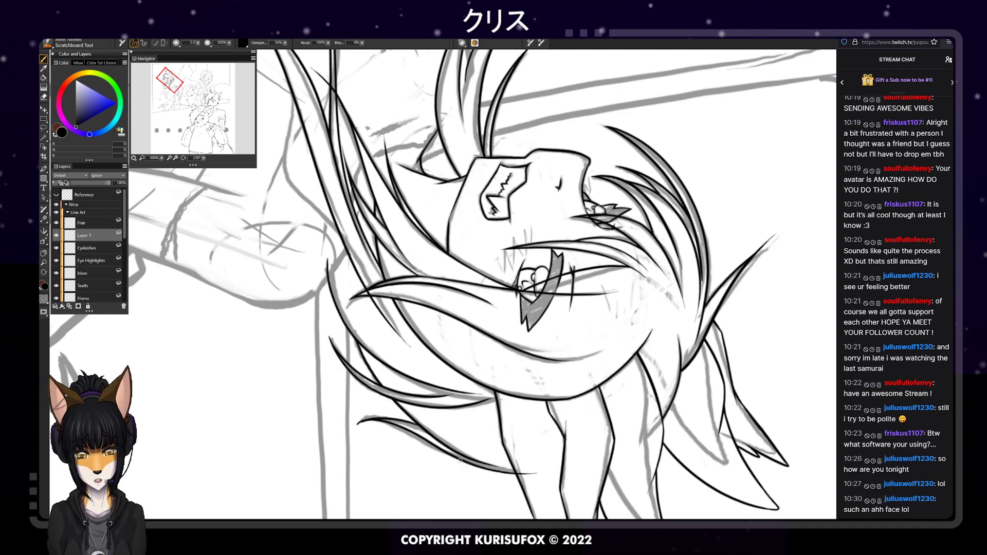
{"action": "key", "text": "e"}
{"action": "left_click_drag", "start_coordinate": [524, 468], "coordinate": [537, 473]}
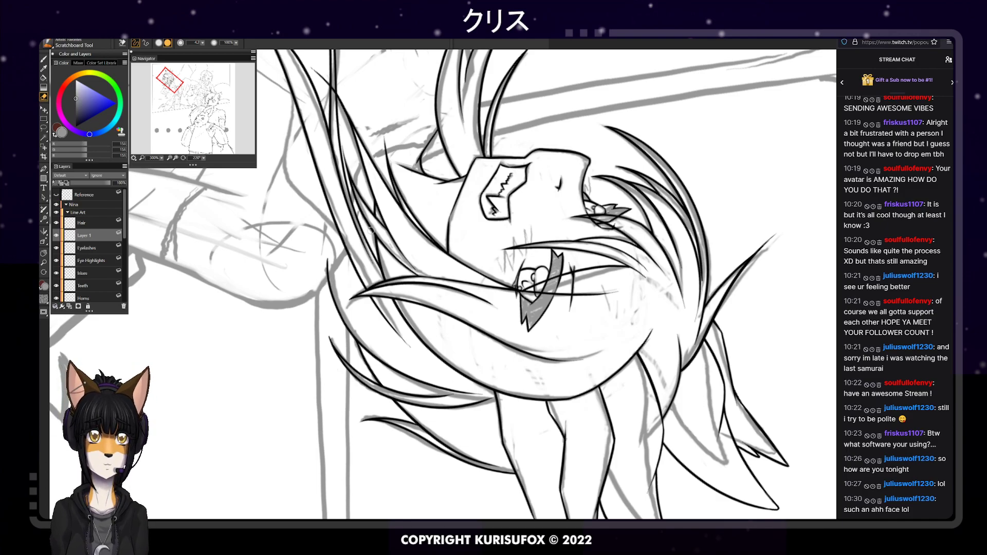
Review the inked hair at different angles and zoom levels, and toggle Layer 1's visibility to check which lines it holds
{"action": "left_click_drag", "start_coordinate": [204, 158], "coordinate": [545, 158]}
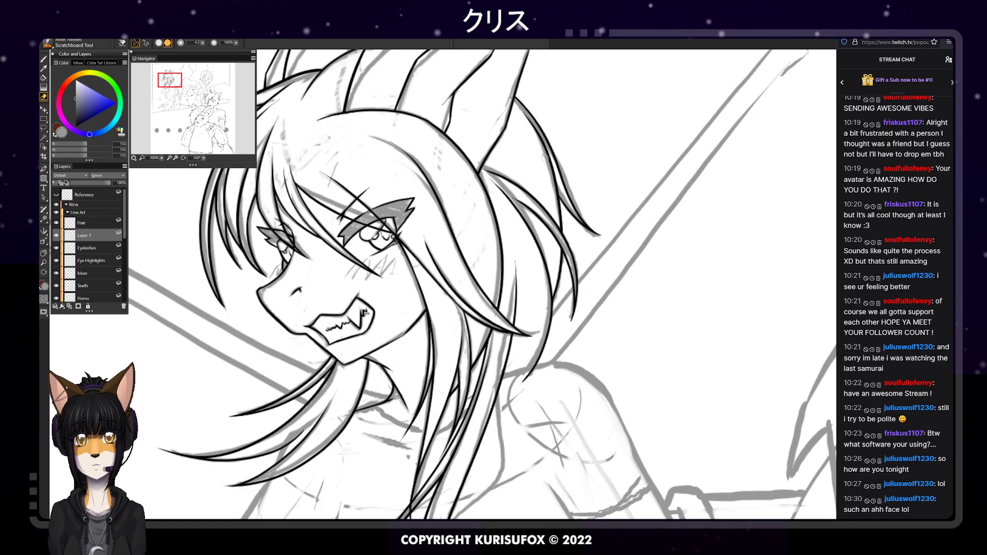
{"action": "key", "text": "ctrl+minus"}
{"action": "key", "text": "ctrl+minus"}
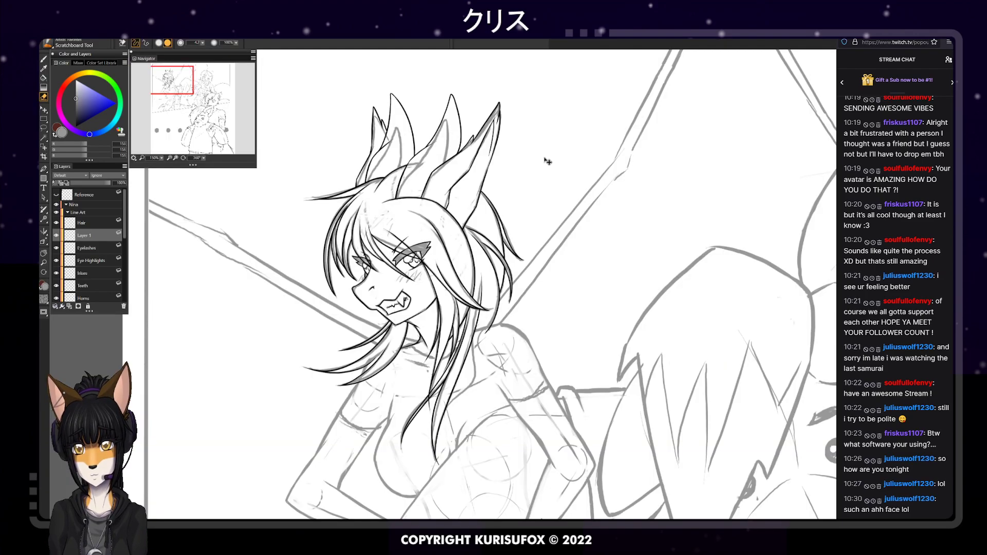
{"action": "key", "text": "ctrl+plus"}
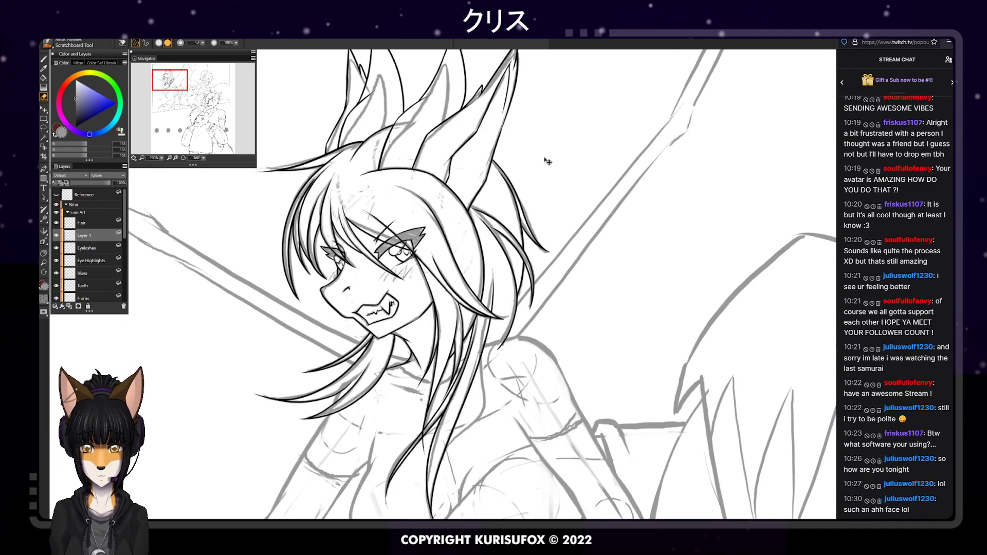
{"action": "key", "text": "b"}
{"action": "left_click_drag", "start_coordinate": [205, 158], "coordinate": [83, 186]}
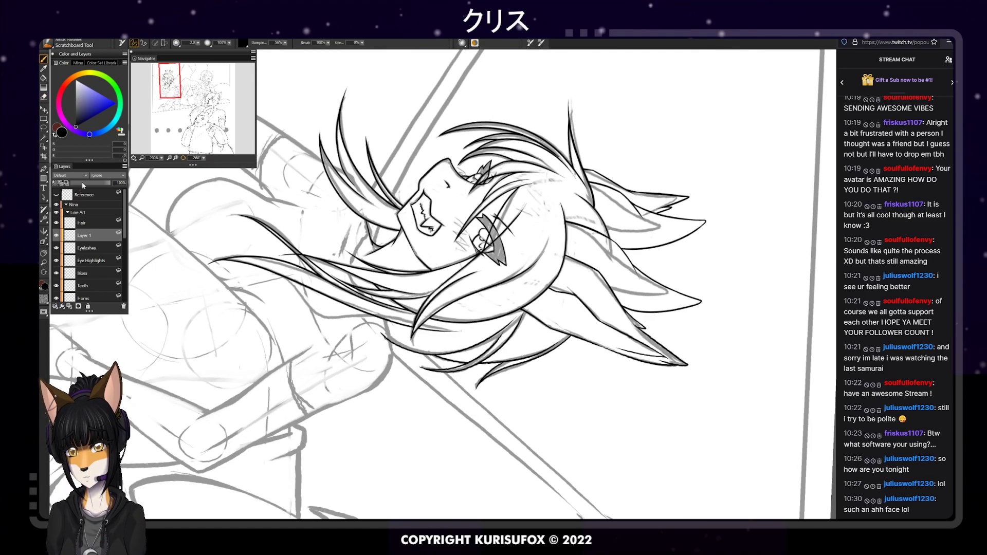
{"action": "left_click", "coordinate": [57, 236]}
{"action": "left_click", "coordinate": [57, 236]}
Ink both edges of the long rear strand falling in front of the shoulder on the Hair layer, redoing the inner edge and removing overlaps
{"action": "left_click", "coordinate": [82, 225]}
{"action": "key", "text": "ctrl+plus"}
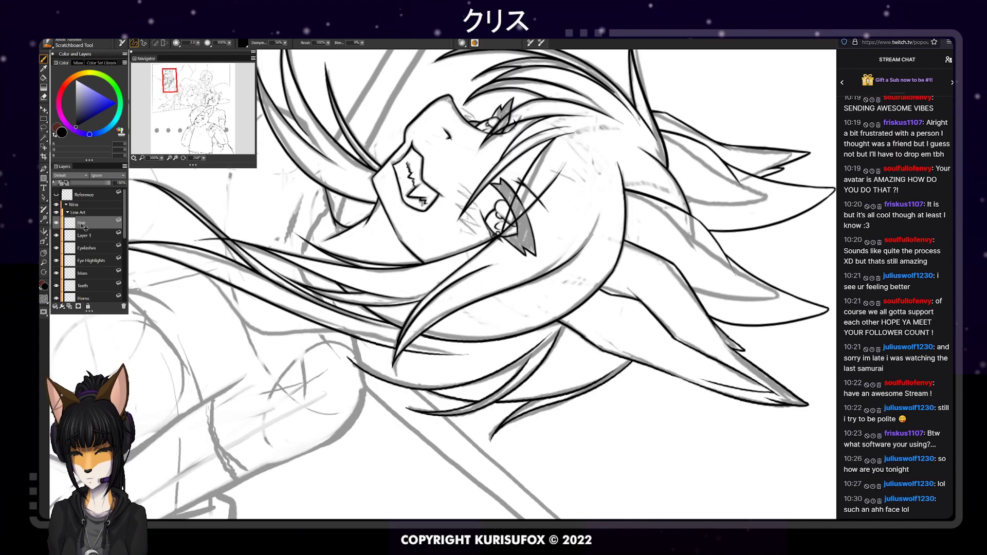
{"action": "left_click_drag", "start_coordinate": [203, 273], "coordinate": [364, 339]}
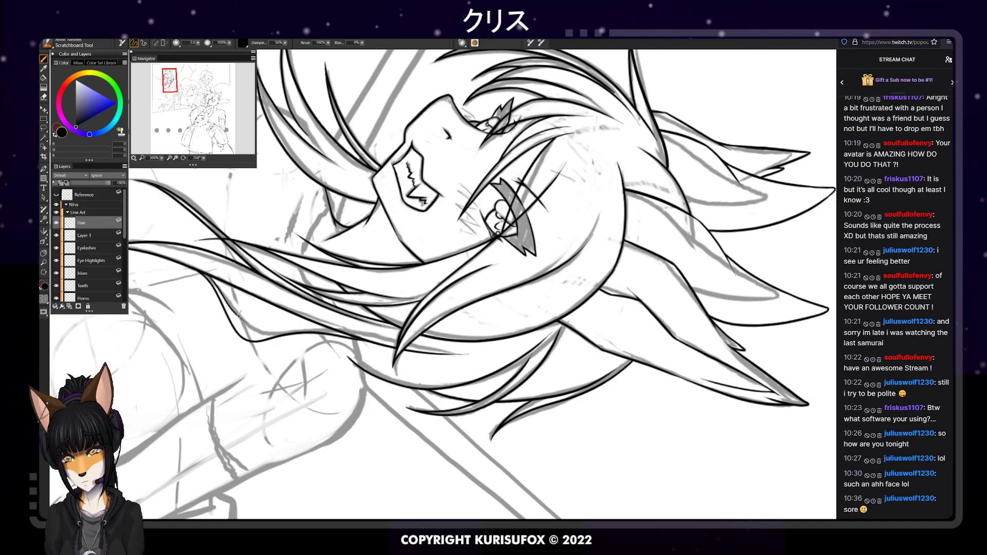
{"action": "left_click_drag", "start_coordinate": [226, 302], "coordinate": [323, 326]}
{"action": "key", "text": "ctrl+z"}
{"action": "left_click_drag", "start_coordinate": [225, 300], "coordinate": [337, 329]}
{"action": "key", "text": "ctrl+z"}
{"action": "mouse_move", "coordinate": [223, 294]}
{"action": "left_mouse_down"}
{"action": "mouse_move", "coordinate": [280, 324]}
{"action": "mouse_move", "coordinate": [335, 331]}
{"action": "left_mouse_up"}
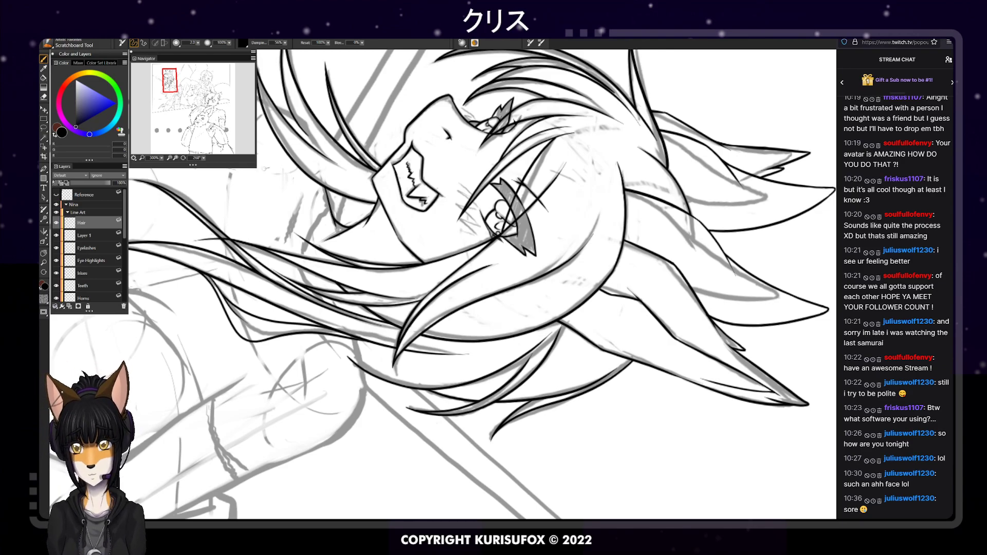
{"action": "key", "text": "e"}
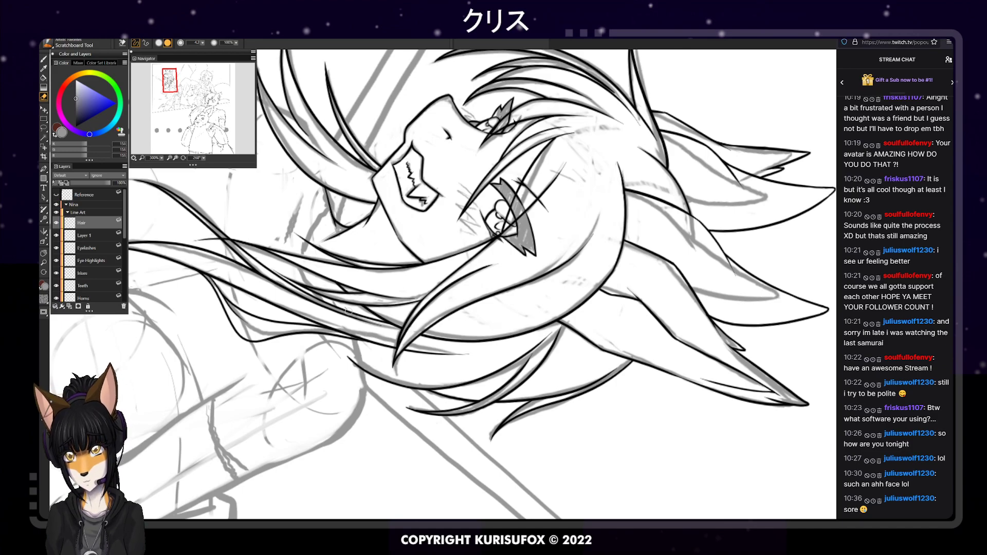
Erase the overshooting line at the tip of the lowest hanging hair strand and save the painting
{"action": "left_click_drag", "start_coordinate": [204, 158], "coordinate": [655, 174]}
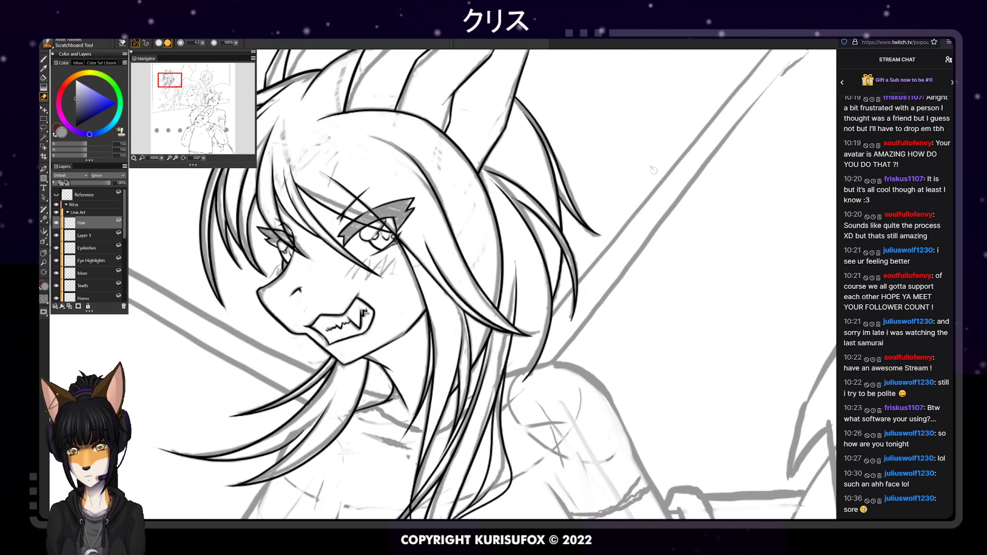
{"action": "key", "text": "ctrl+minus"}
{"action": "key", "text": "ctrl+minus"}
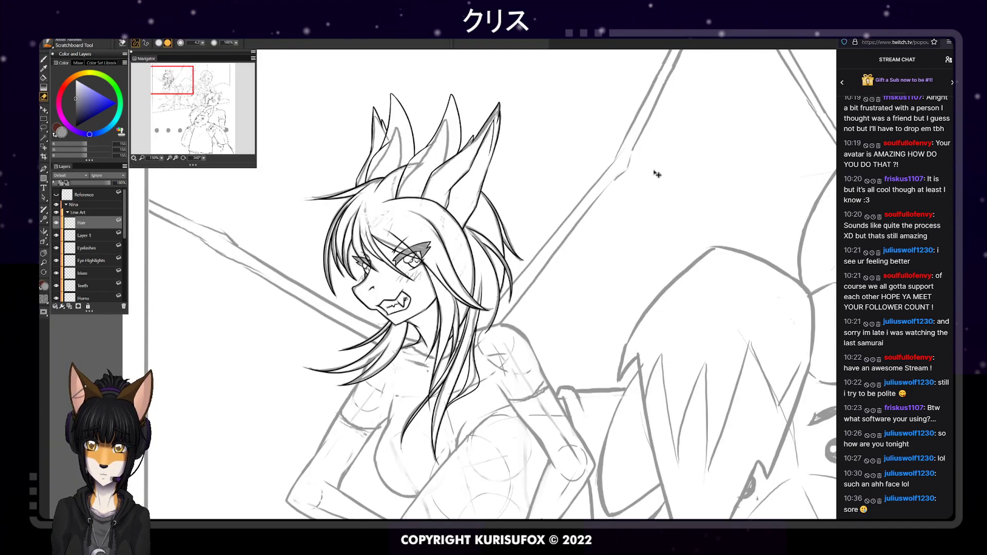
{"action": "scroll", "coordinate": [656, 174], "scroll_direction": "up", "scroll_amount": 2}
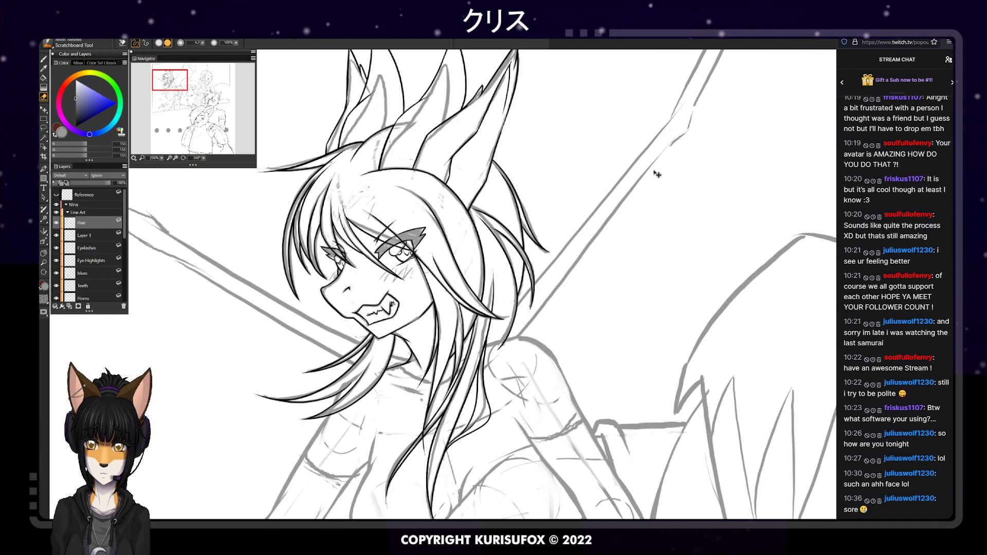
{"action": "key", "text": "p"}
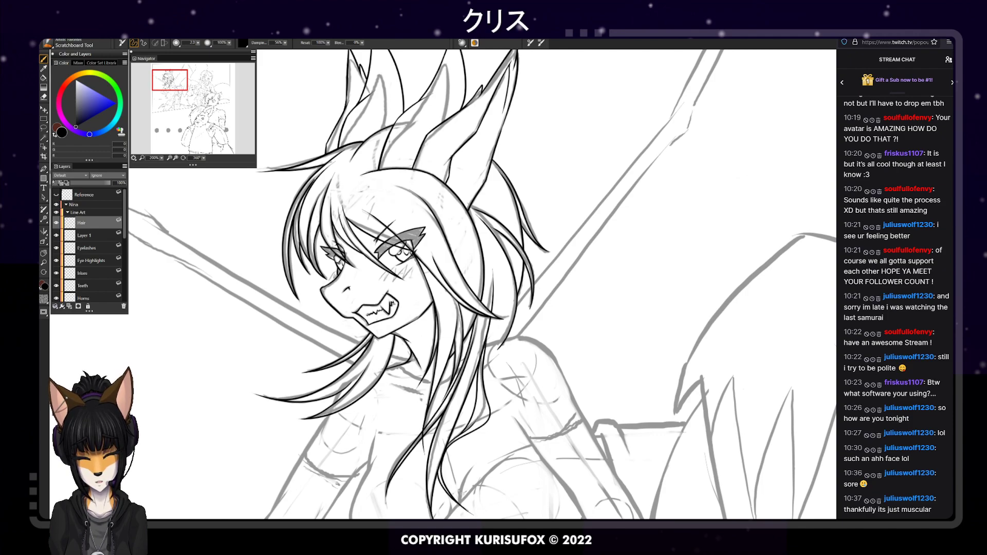
{"action": "key", "text": "n"}
{"action": "left_click_drag", "start_coordinate": [468, 512], "coordinate": [461, 506]}
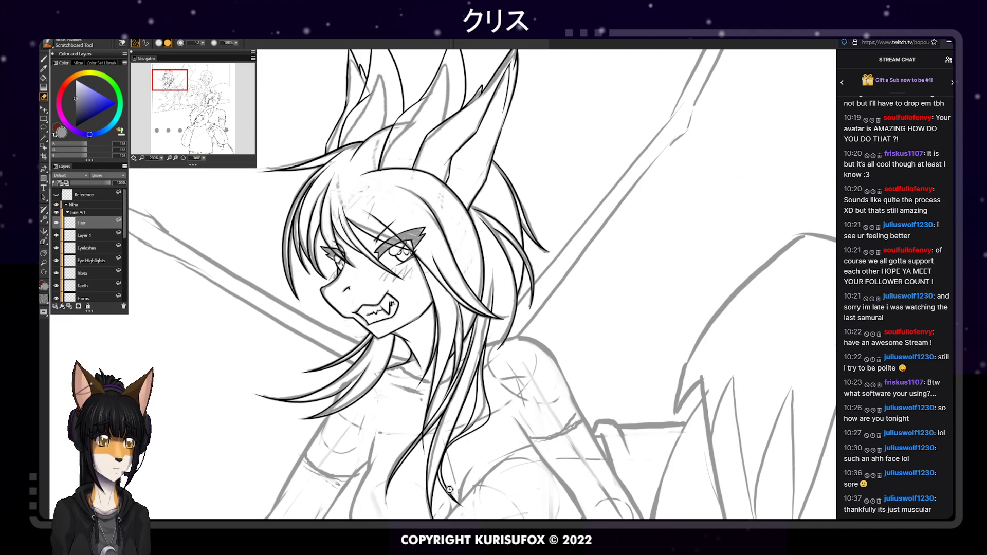
{"action": "key", "text": "ctrl+s"}
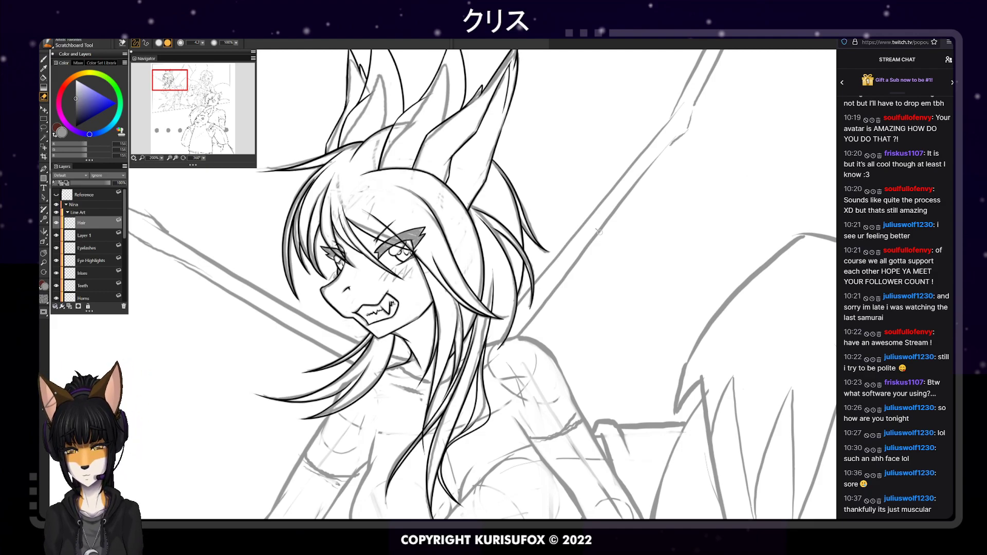
Merge the Hair layer and Layer 1 into a single layer and name it Hair
{"action": "scroll", "coordinate": [599, 232], "scroll_direction": "down", "scroll_amount": 4}
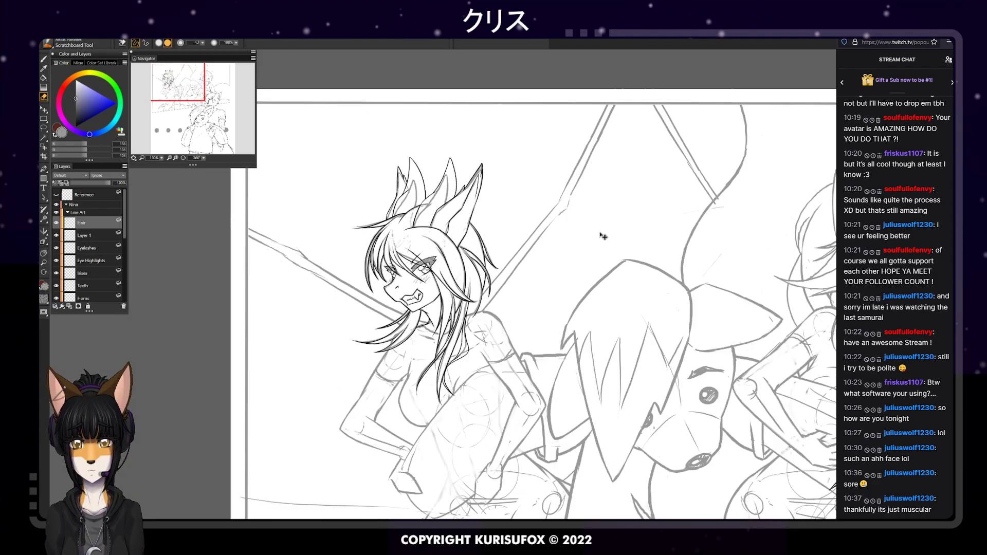
{"action": "key", "text": "b"}
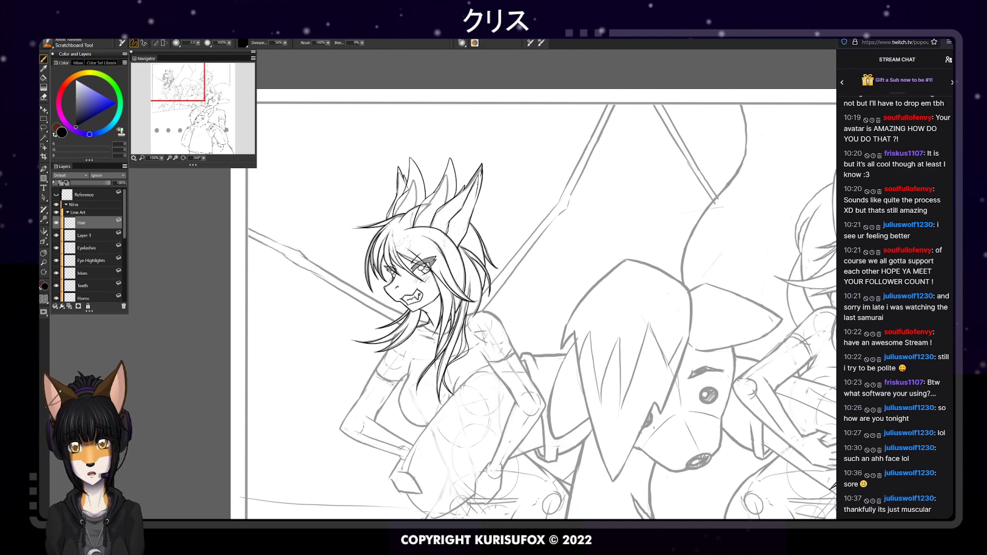
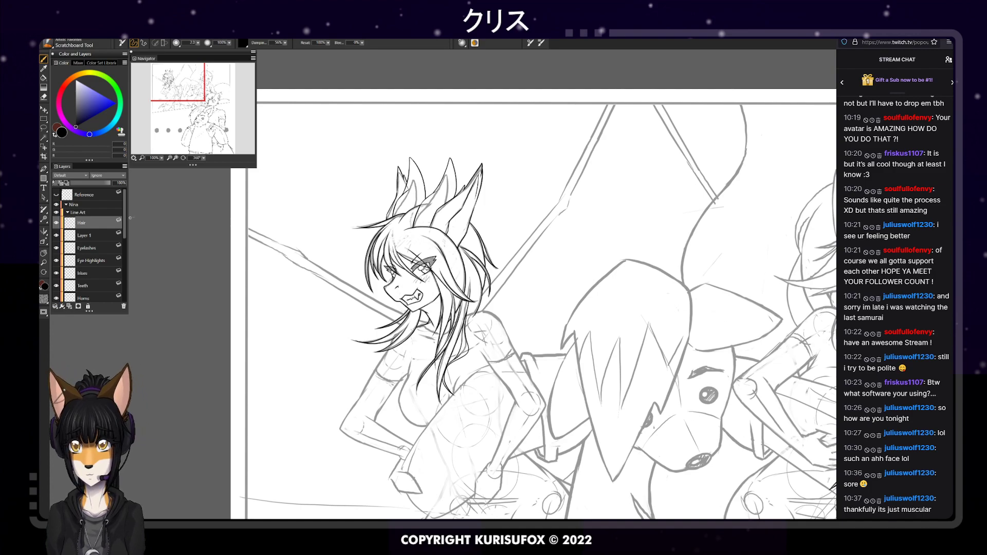
{"action": "left_click", "coordinate": [103, 238], "text": "shift"}
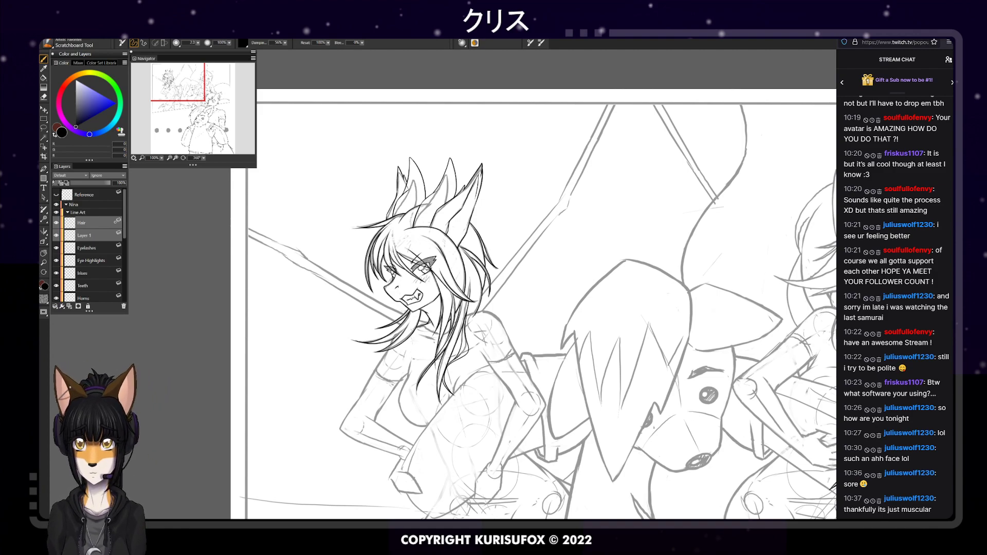
{"action": "key", "text": "ctrl+g"}
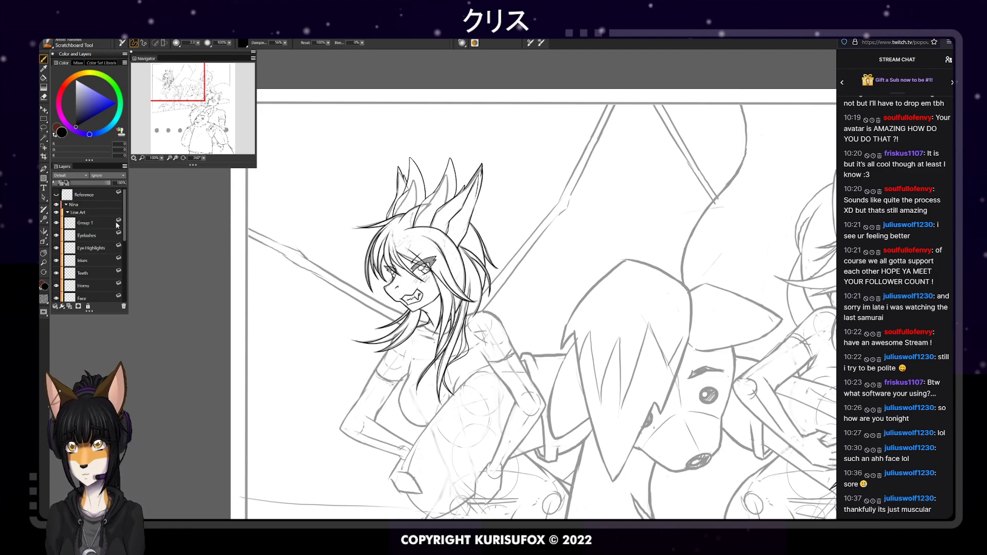
{"action": "left_click", "coordinate": [91, 224]}
{"action": "double_click", "coordinate": [90, 224]}
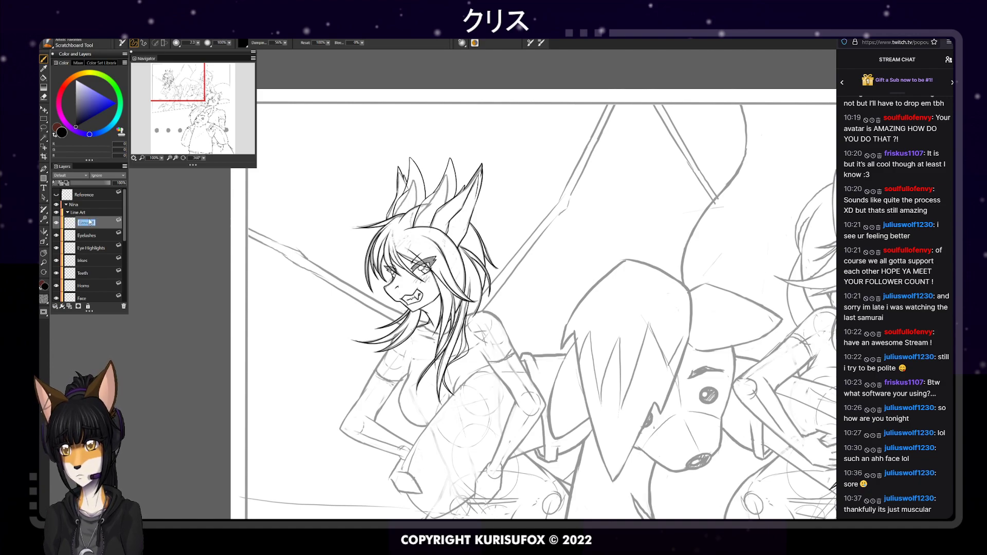
{"action": "type", "text": "Hair"}
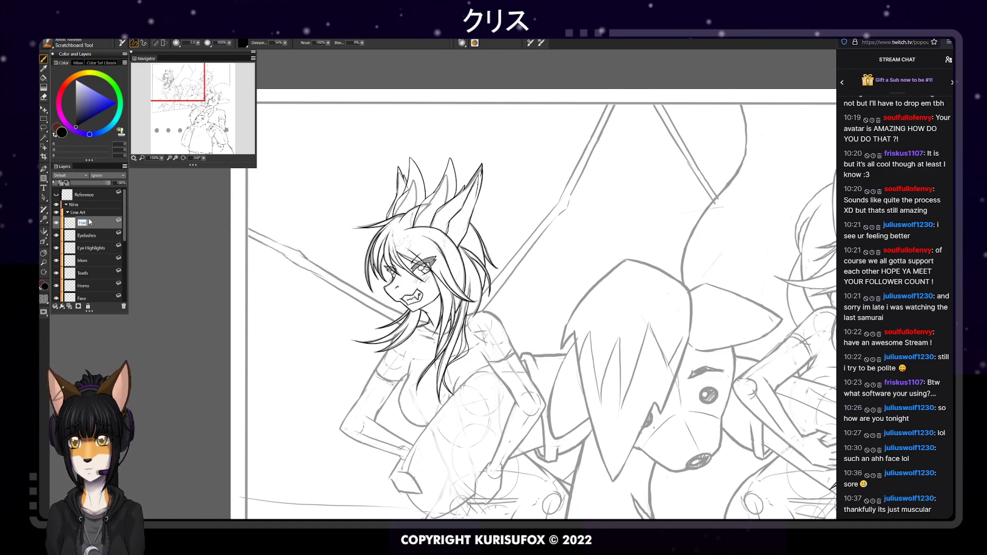
{"action": "key", "text": "Return"}
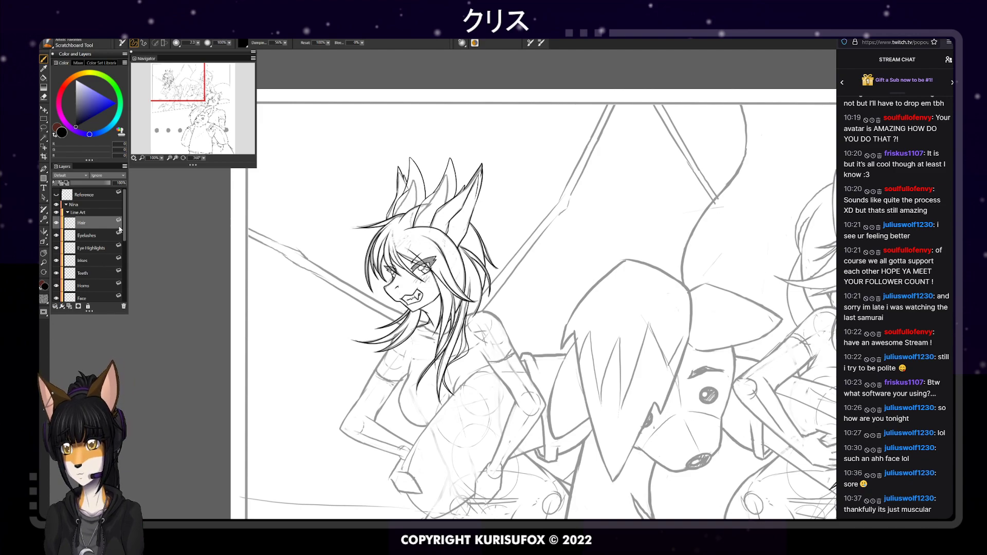
Ink the neckline edge of the shirt collar around the neck on the Shirt layer and erase its overlap with the hair strands
{"action": "scroll", "coordinate": [124, 226], "scroll_direction": "down", "scroll_amount": 3}
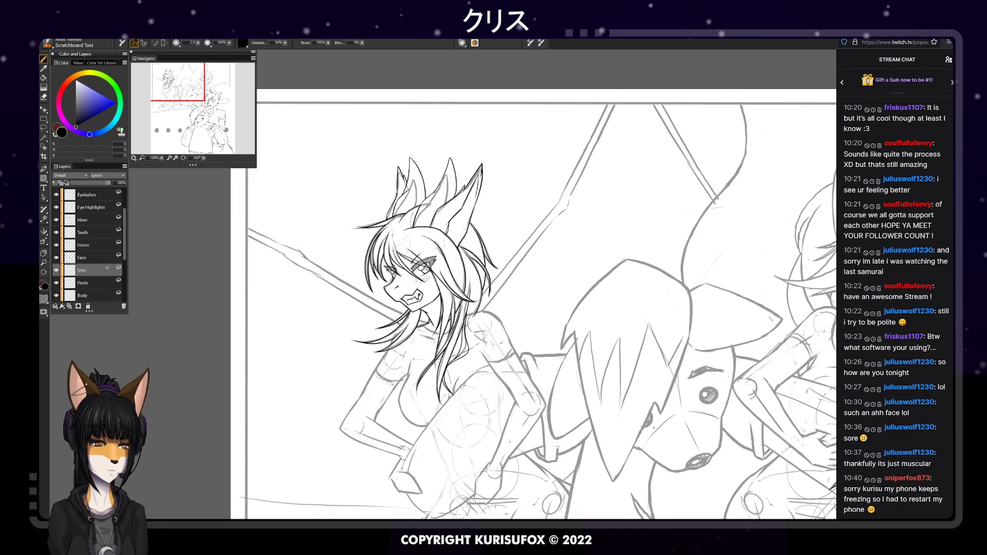
{"action": "scroll", "coordinate": [446, 283], "scroll_direction": "up", "scroll_amount": 2}
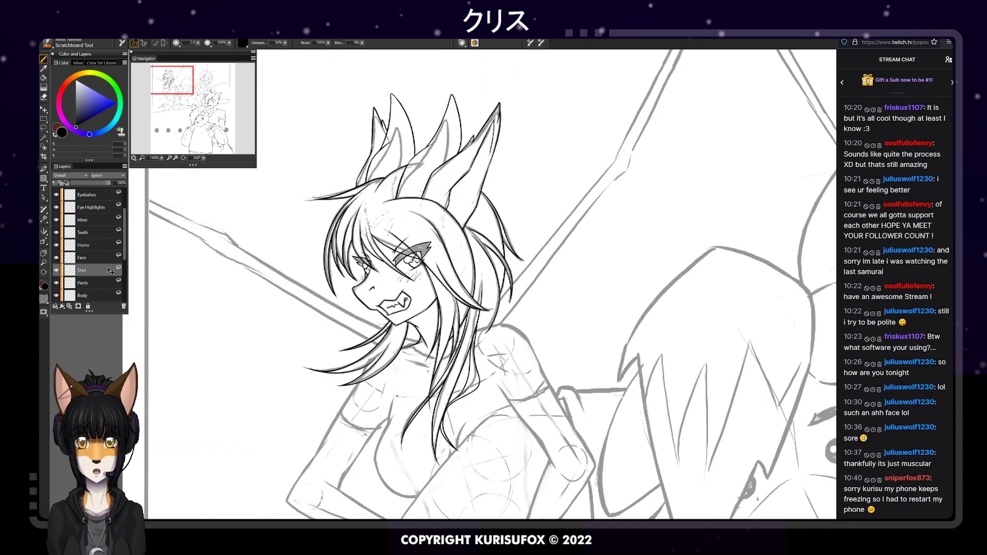
{"action": "scroll", "coordinate": [440, 280], "scroll_direction": "up", "scroll_amount": 1}
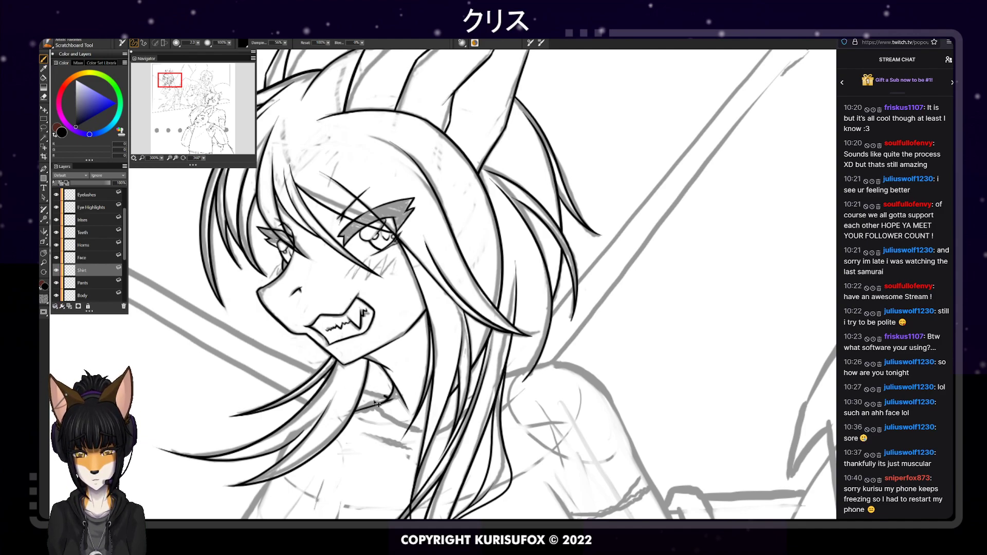
{"action": "left_click_drag", "start_coordinate": [362, 403], "coordinate": [391, 397]}
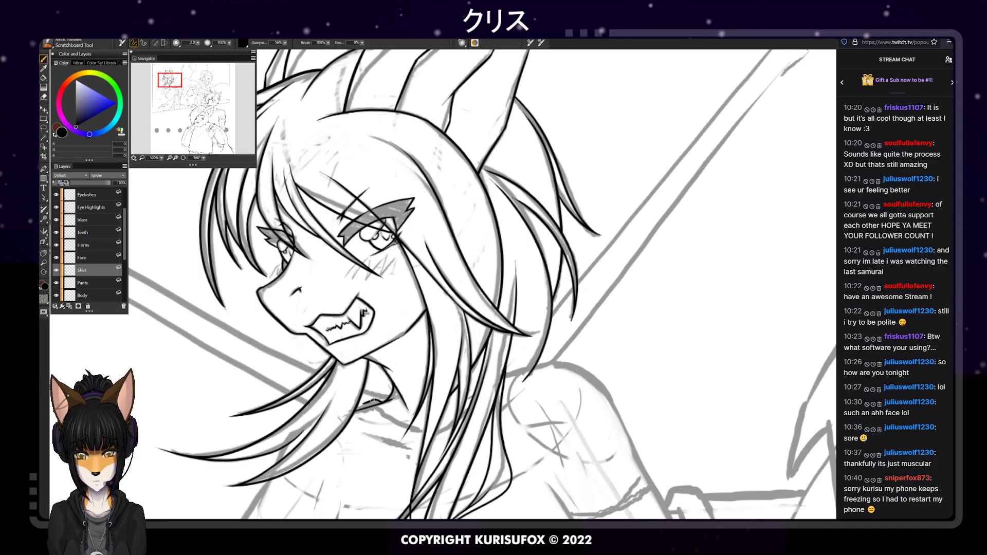
{"action": "mouse_move", "coordinate": [375, 404]}
{"action": "left_mouse_down"}
{"action": "mouse_move", "coordinate": [414, 429]}
{"action": "mouse_move", "coordinate": [446, 432]}
{"action": "left_mouse_up"}
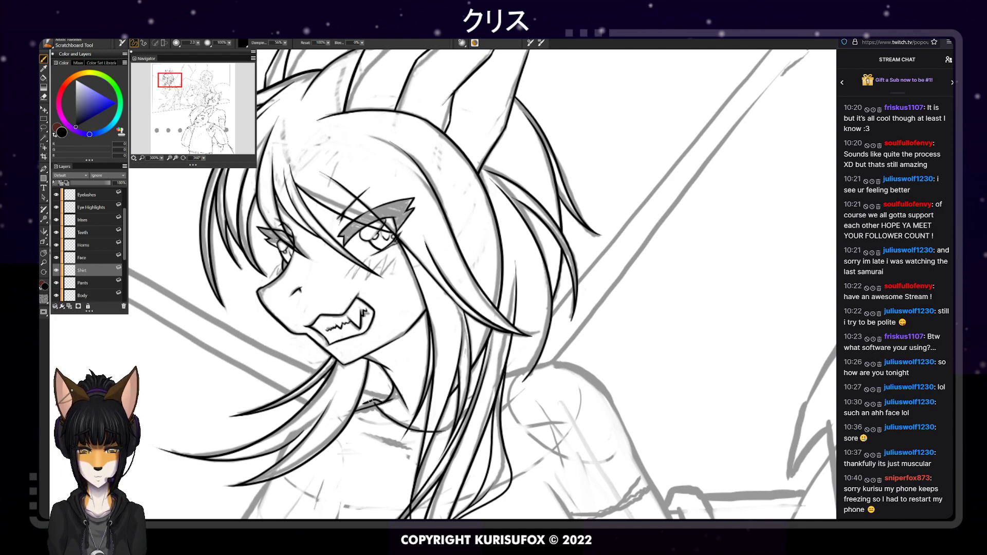
{"action": "left_click_drag", "start_coordinate": [440, 432], "coordinate": [477, 393]}
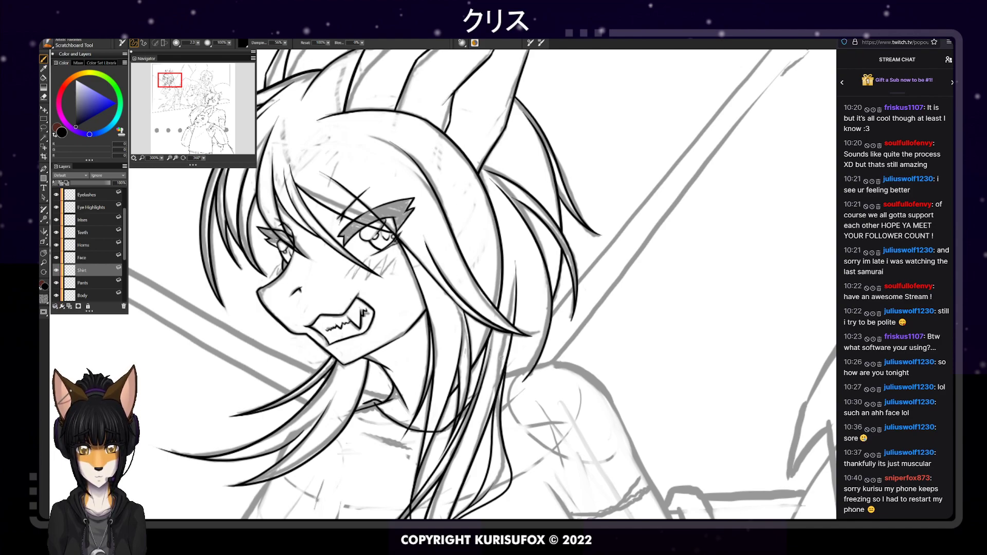
{"action": "key", "text": "e"}
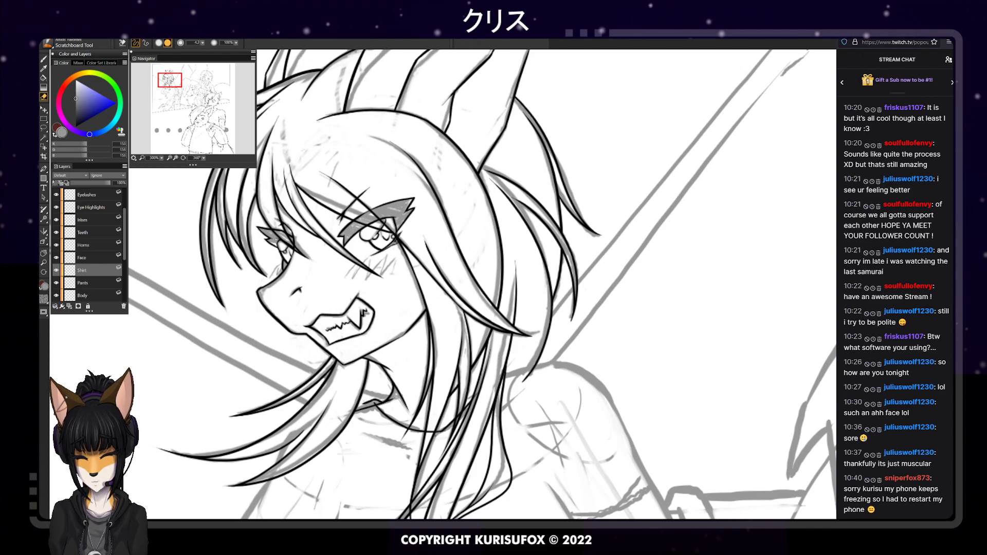
{"action": "left_click", "coordinate": [458, 424]}
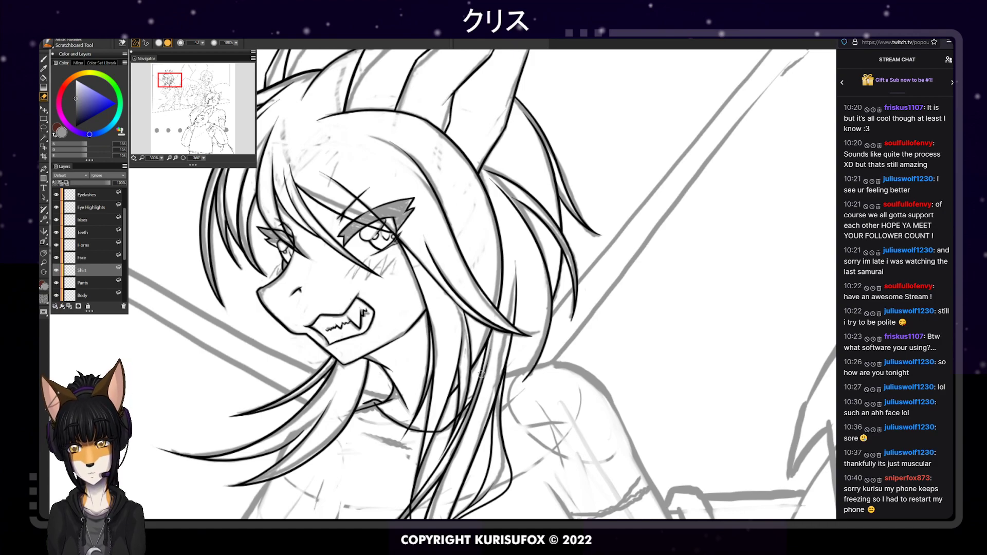
{"action": "key", "text": "b"}
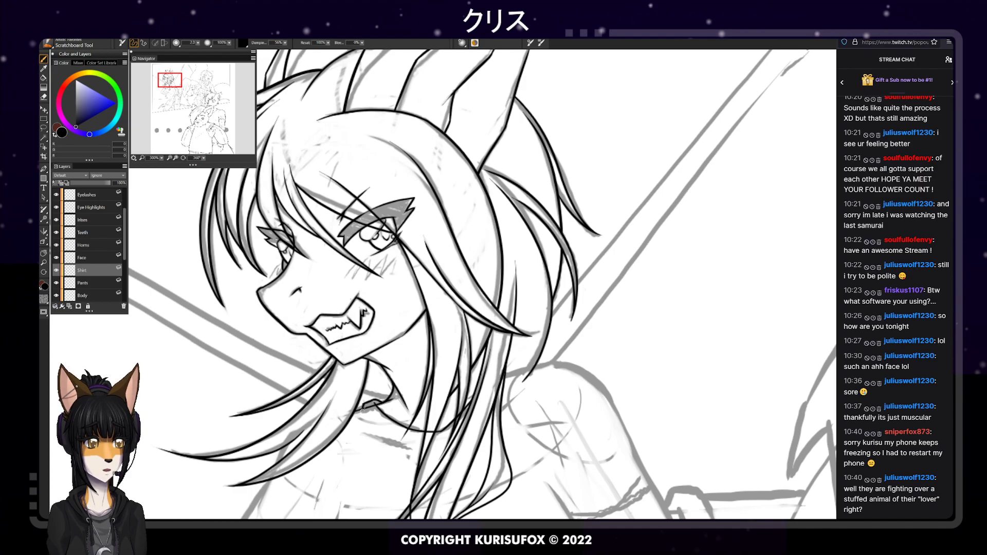
Examine the whole page composition, then return to a close view of the horned character's head and shoulders
{"action": "scroll", "coordinate": [365, 414], "scroll_direction": "down", "scroll_amount": 5}
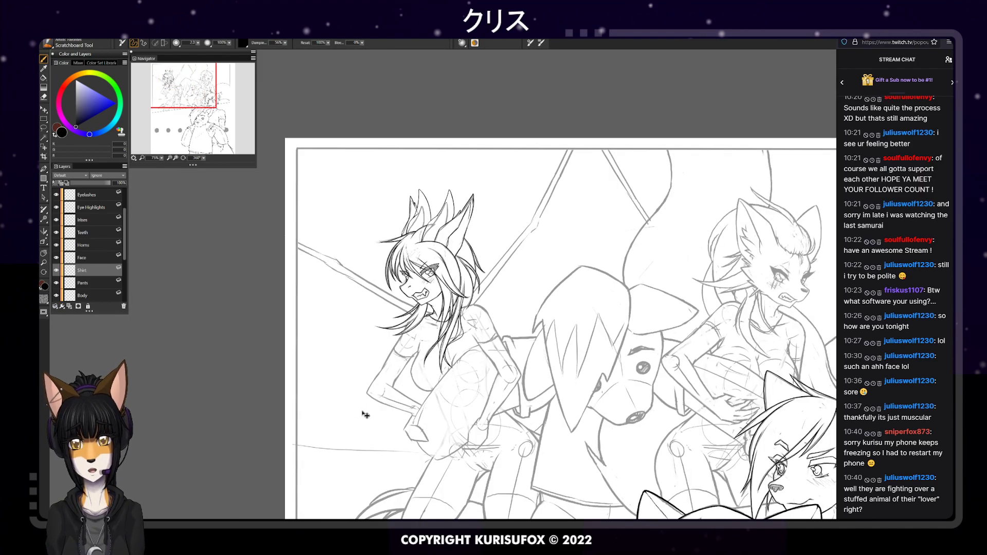
{"action": "scroll", "coordinate": [365, 415], "scroll_direction": "down", "scroll_amount": 2}
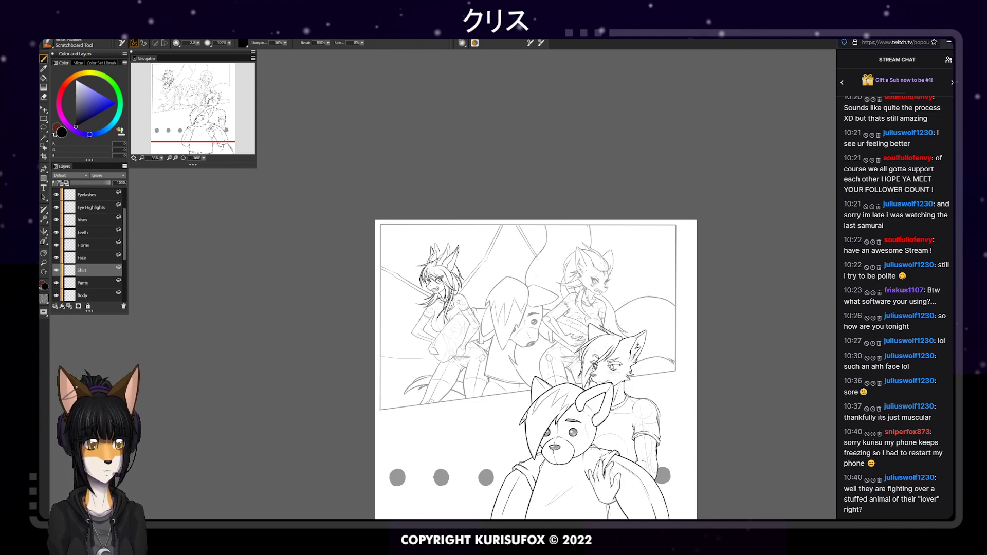
{"action": "key", "text": "ctrl+plus"}
{"action": "key", "text": "ctrl+plus"}
{"action": "key", "text": "ctrl+plus"}
{"action": "key", "text": "ctrl+plus"}
{"action": "key", "text": "ctrl+plus"}
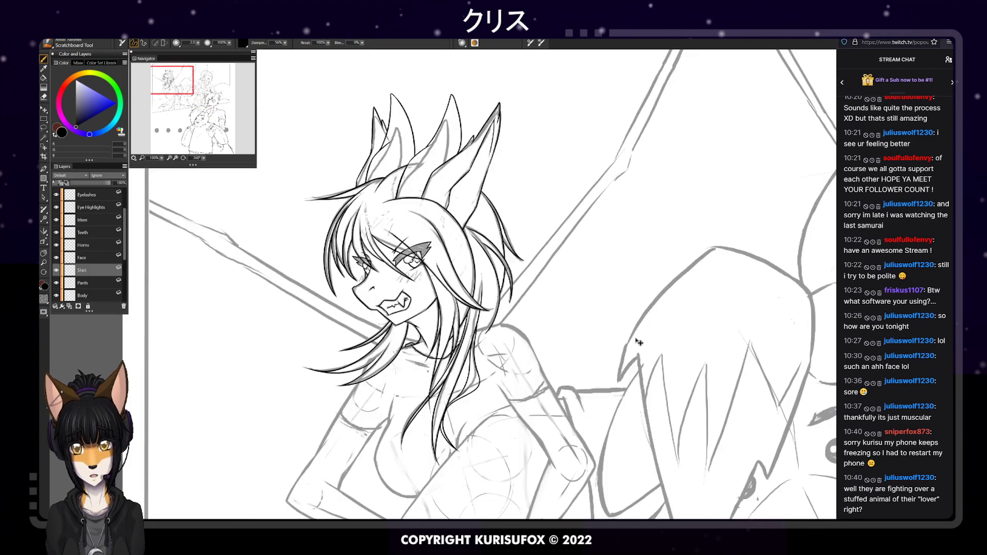
{"action": "key", "text": "ctrl+plus"}
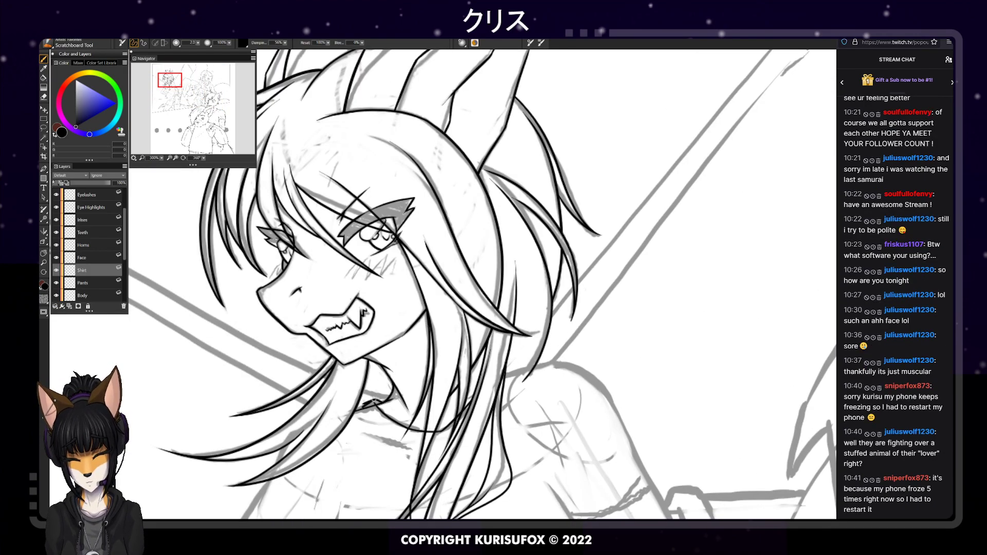
Ink a second line below the neckline for the collar's lower edge, redoing the stroke and cleaning up its overlaps
{"action": "key", "text": "n"}
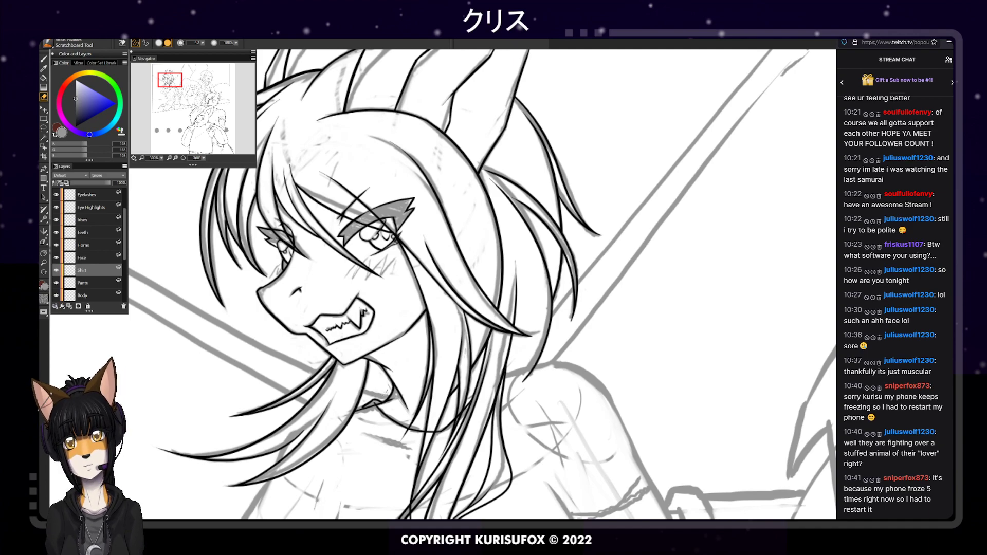
{"action": "key", "text": "b"}
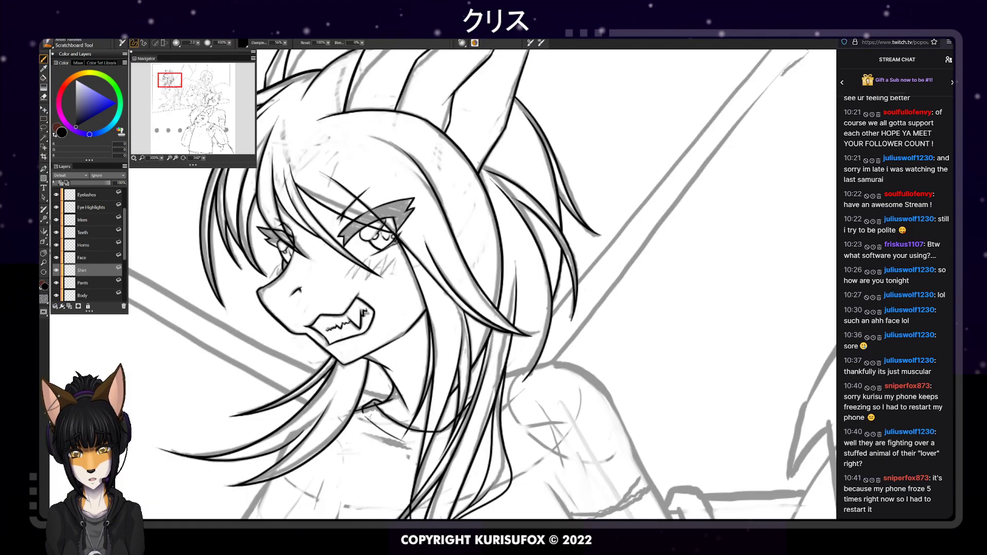
{"action": "key", "text": "ctrl+z"}
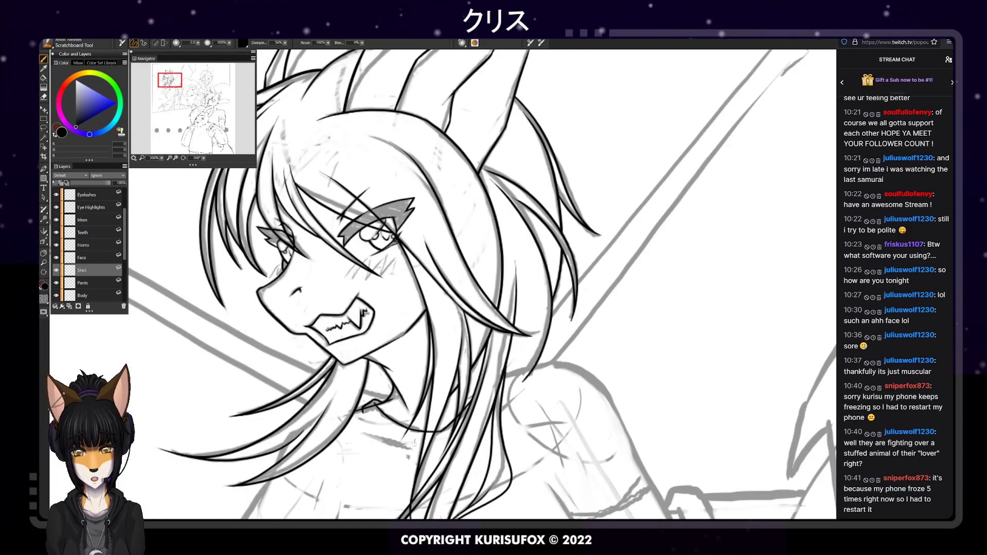
{"action": "mouse_move", "coordinate": [371, 427]}
{"action": "left_mouse_down"}
{"action": "mouse_move", "coordinate": [442, 444]}
{"action": "mouse_move", "coordinate": [371, 426]}
{"action": "left_mouse_up"}
{"action": "key", "text": "ctrl+z"}
{"action": "key", "text": "ctrl+z"}
{"action": "left_click_drag", "start_coordinate": [436, 447], "coordinate": [373, 424]}
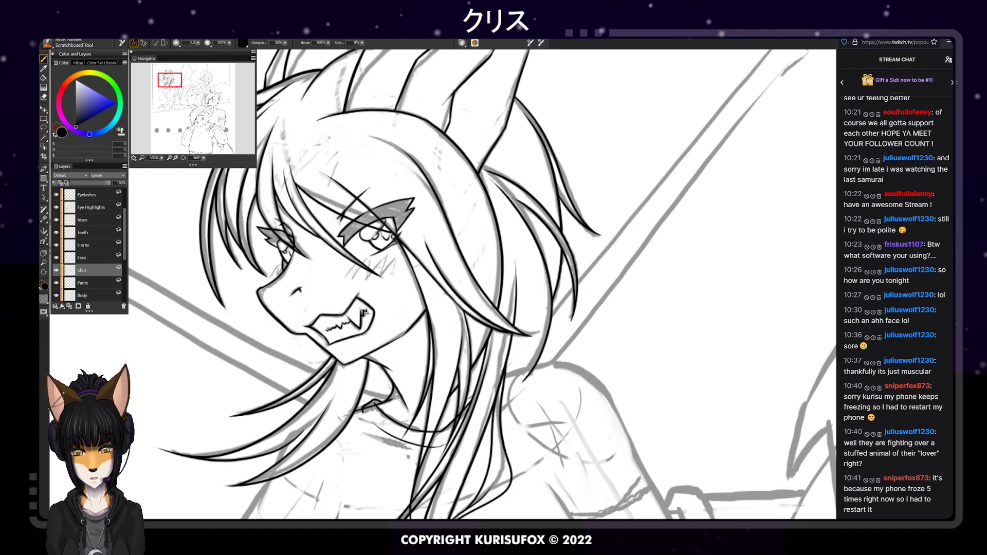
{"action": "key", "text": "n"}
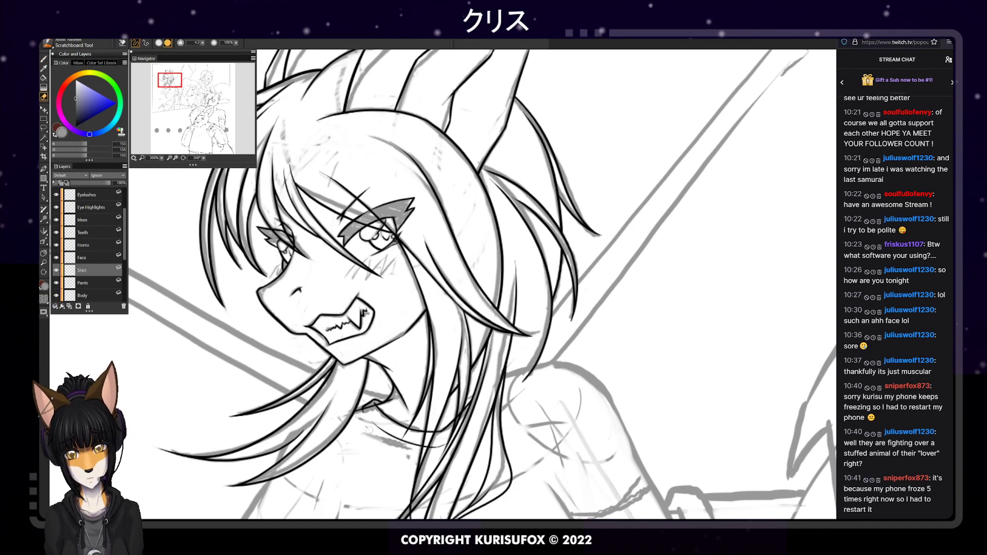
{"action": "key", "text": "b"}
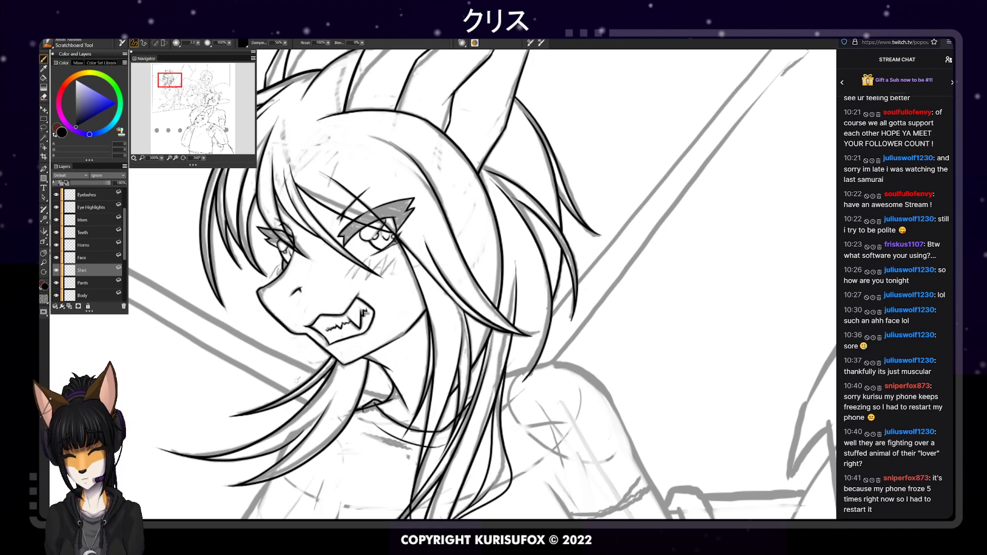
Erase the body line overlapping the collar notch on the Body layer, and make the Shirt layer active again for inking
{"action": "left_click", "coordinate": [96, 295]}
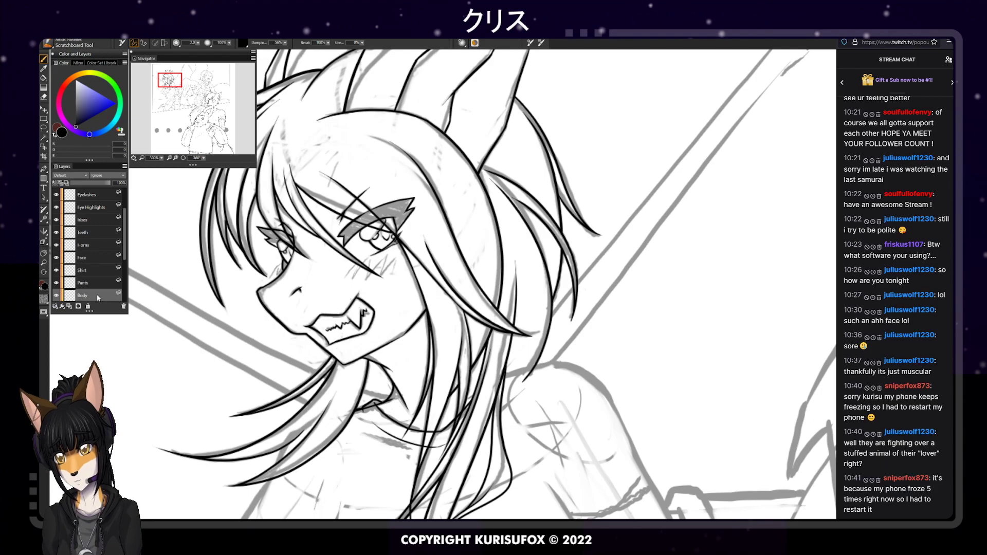
{"action": "key", "text": "n"}
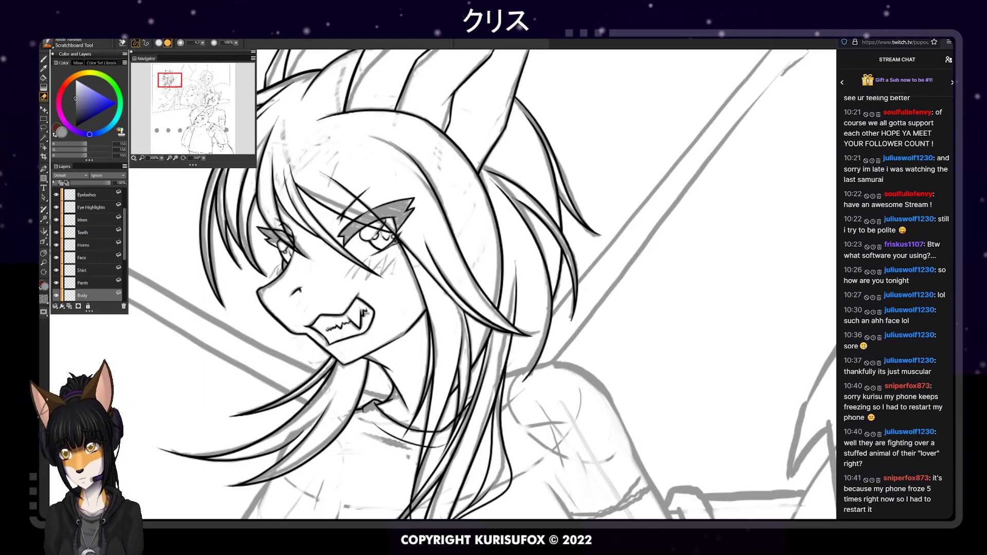
{"action": "key", "text": "b"}
{"action": "left_click", "coordinate": [94, 269]}
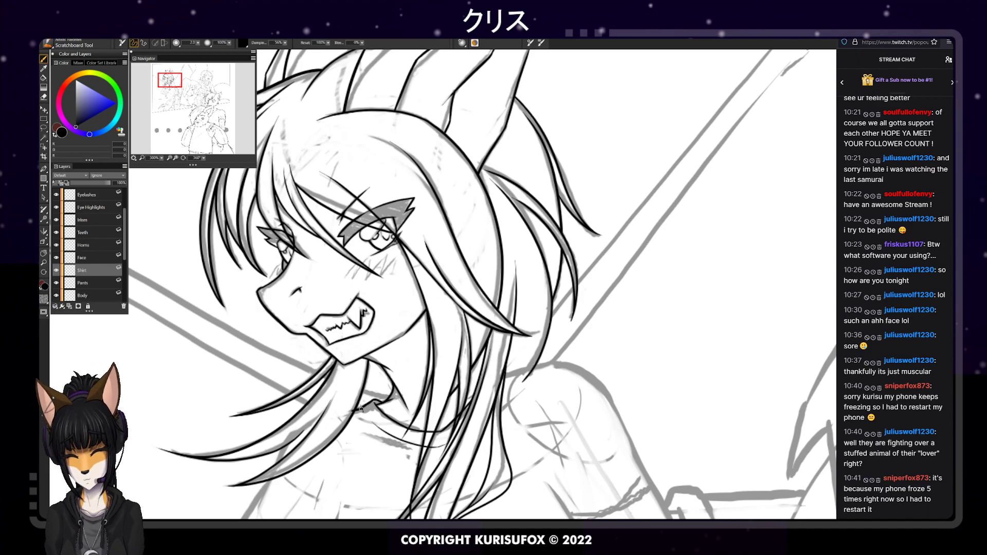
{"action": "key", "text": "e"}
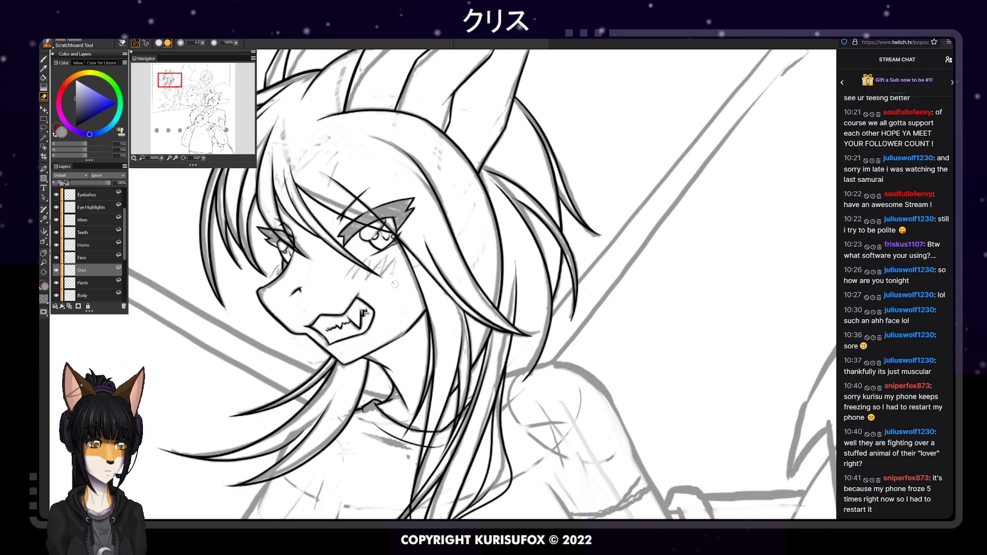
{"action": "key", "text": "p"}
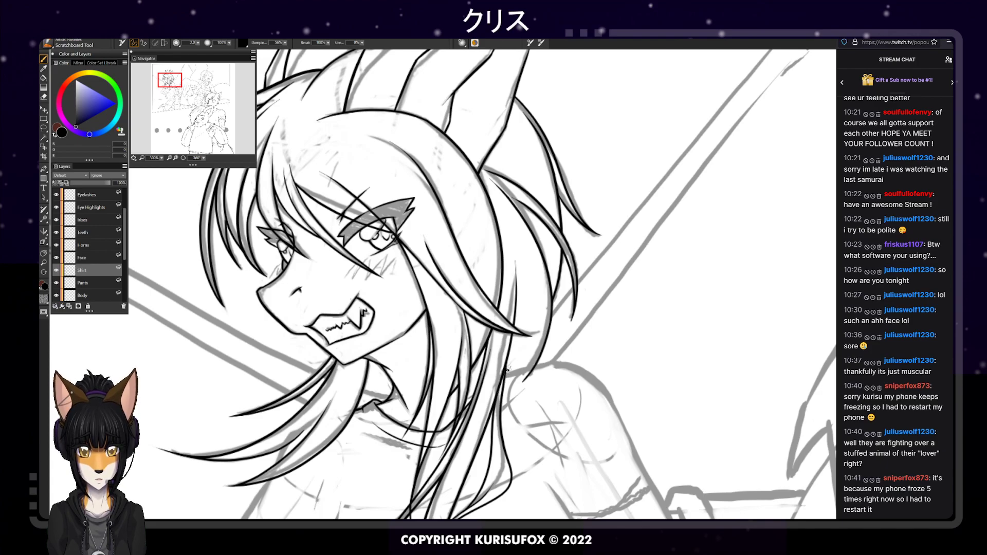
Ink the shirt's shoulder line from the hair over the shoulder and down the sleeve's outer edge, redoing the shoulder curve
{"action": "left_click_drag", "start_coordinate": [508, 371], "coordinate": [503, 386]}
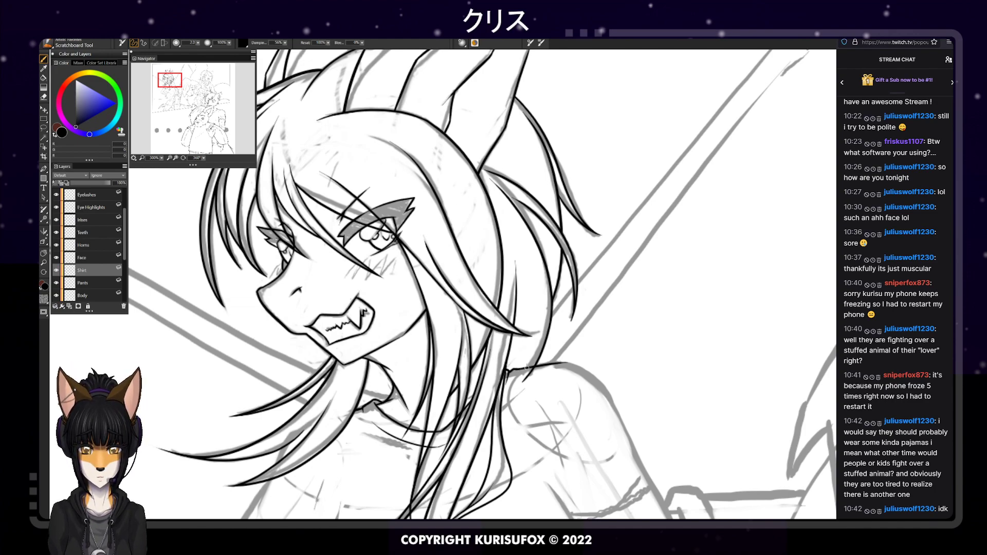
{"action": "left_click_drag", "start_coordinate": [562, 363], "coordinate": [601, 389]}
{"action": "key", "text": "ctrl+z"}
{"action": "left_click_drag", "start_coordinate": [561, 363], "coordinate": [611, 394]}
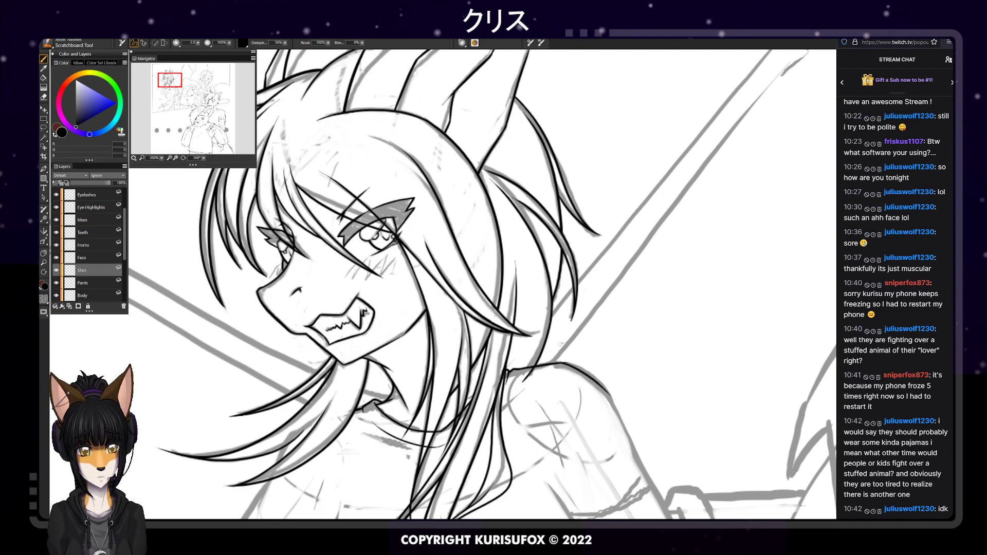
{"action": "key", "text": "e"}
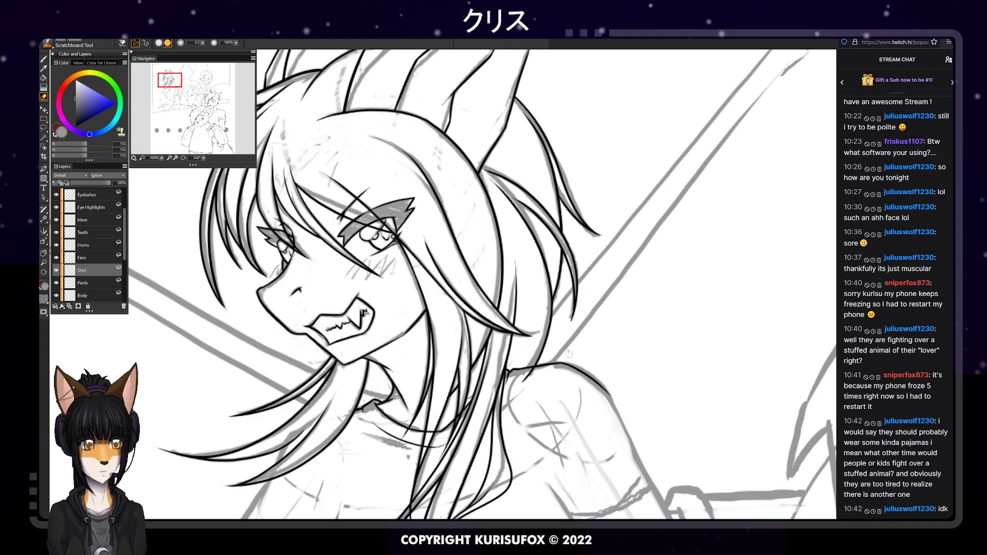
{"action": "key", "text": "b"}
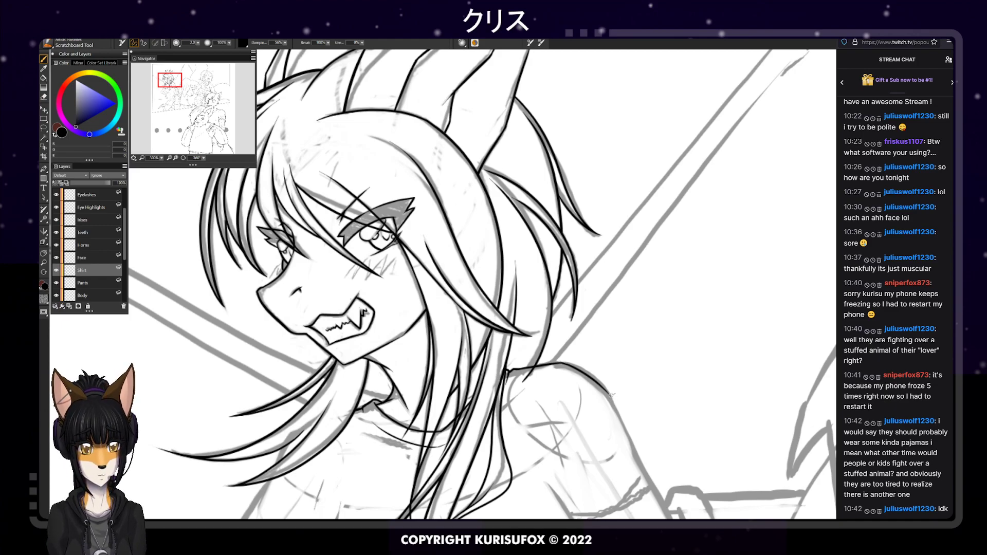
{"action": "left_click_drag", "start_coordinate": [610, 394], "coordinate": [634, 444]}
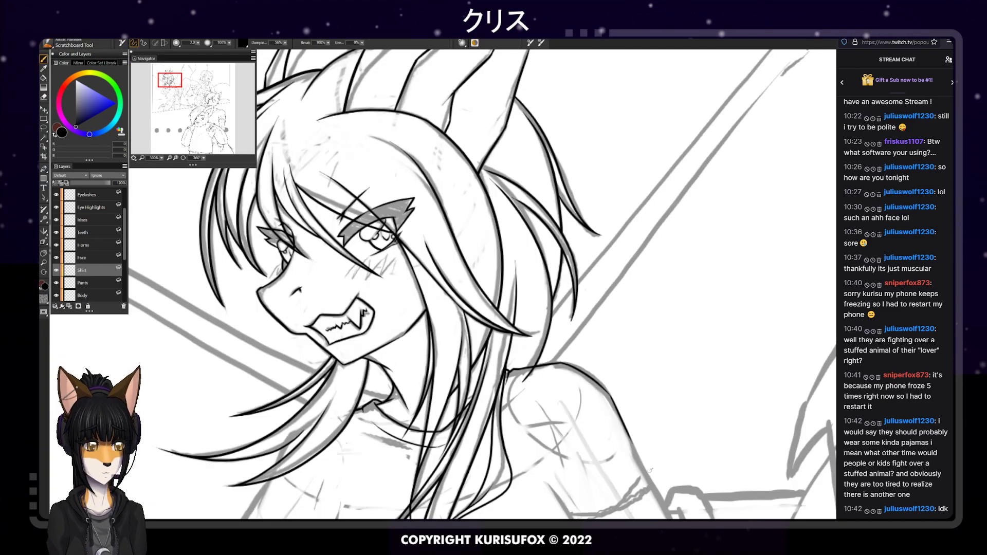
Ink the outer corner of the short sleeve's cuff, redoing the strokes and erasing stray overlaps
{"action": "mouse_move", "coordinate": [646, 468]}
{"action": "left_mouse_down"}
{"action": "mouse_move", "coordinate": [653, 483]}
{"action": "mouse_move", "coordinate": [635, 501]}
{"action": "mouse_move", "coordinate": [589, 517]}
{"action": "left_mouse_up"}
{"action": "key", "text": "ctrl+z"}
{"action": "left_click_drag", "start_coordinate": [655, 477], "coordinate": [634, 503]}
{"action": "key", "text": "ctrl+z"}
{"action": "key", "text": "ctrl+z"}
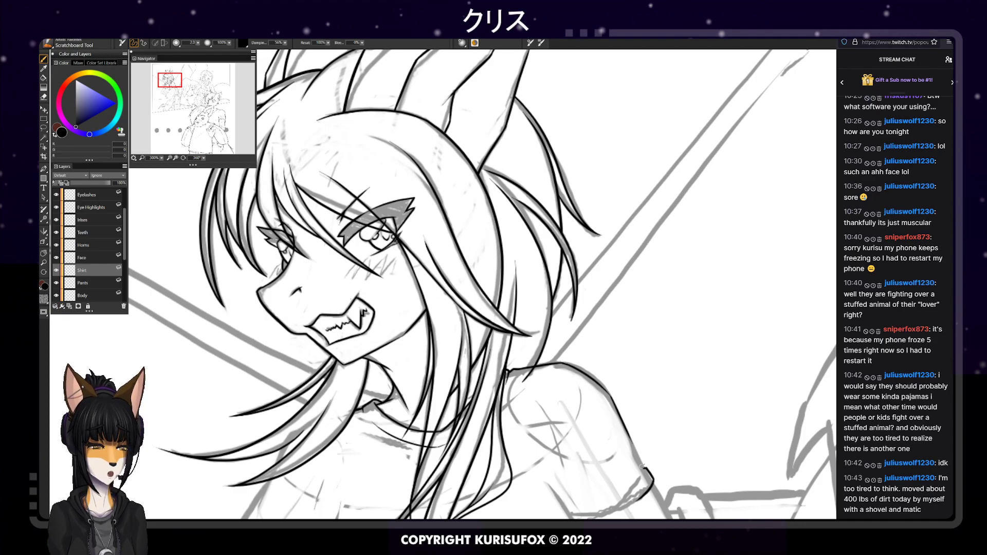
{"action": "key", "text": "n"}
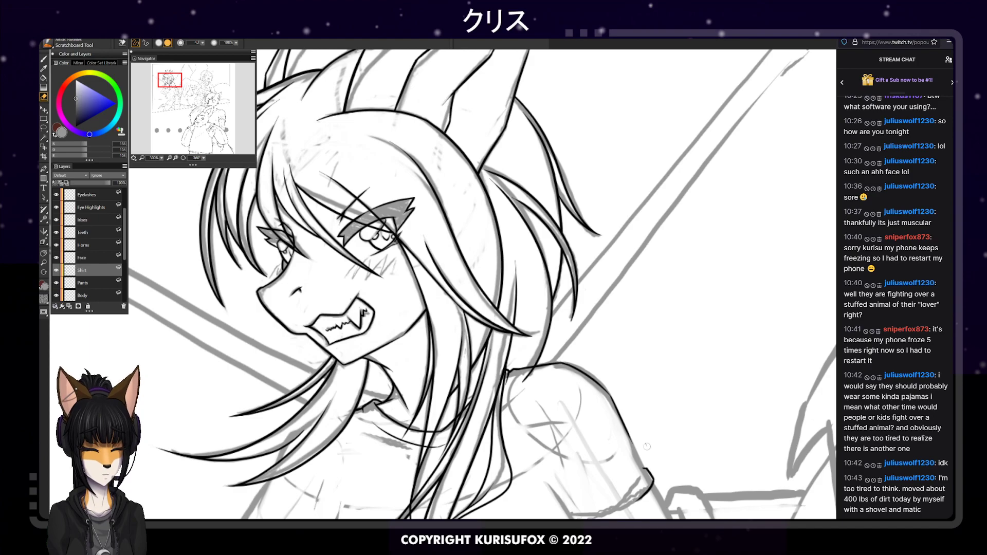
{"action": "key", "text": "p"}
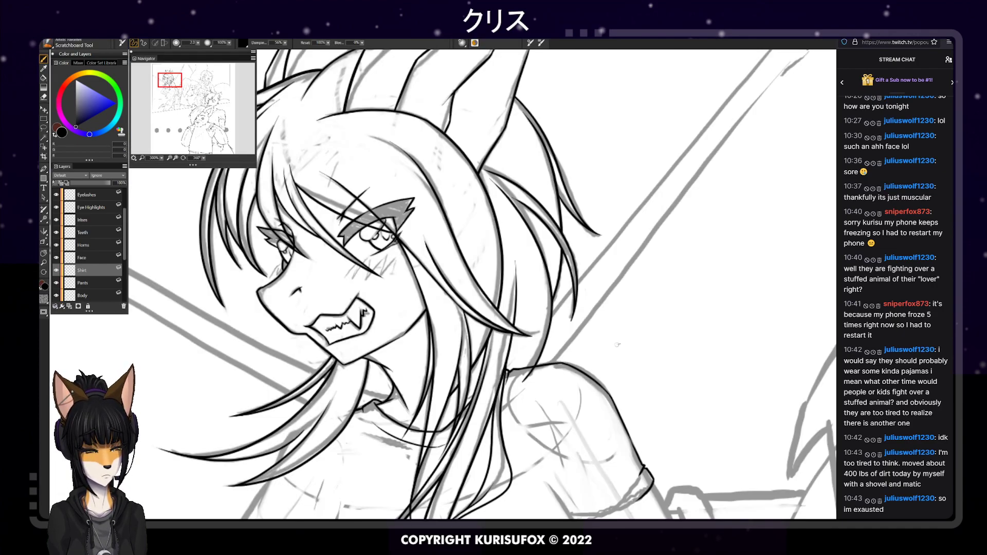
Ink the sleeve's hem line across the upper arm from the cuff corner to the inner side, redoing the long stroke
{"action": "left_click_drag", "start_coordinate": [642, 467], "coordinate": [632, 485]}
{"action": "left_click_drag", "start_coordinate": [204, 159], "coordinate": [189, 160]}
{"action": "left_click", "coordinate": [44, 253]}
{"action": "left_click_drag", "start_coordinate": [246, 297], "coordinate": [380, 261]}
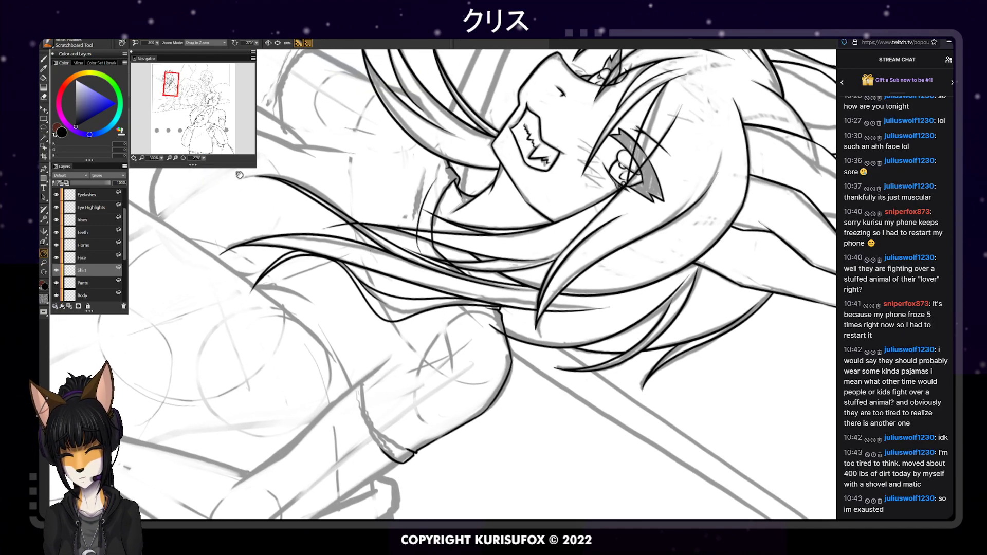
{"action": "left_click", "coordinate": [45, 59]}
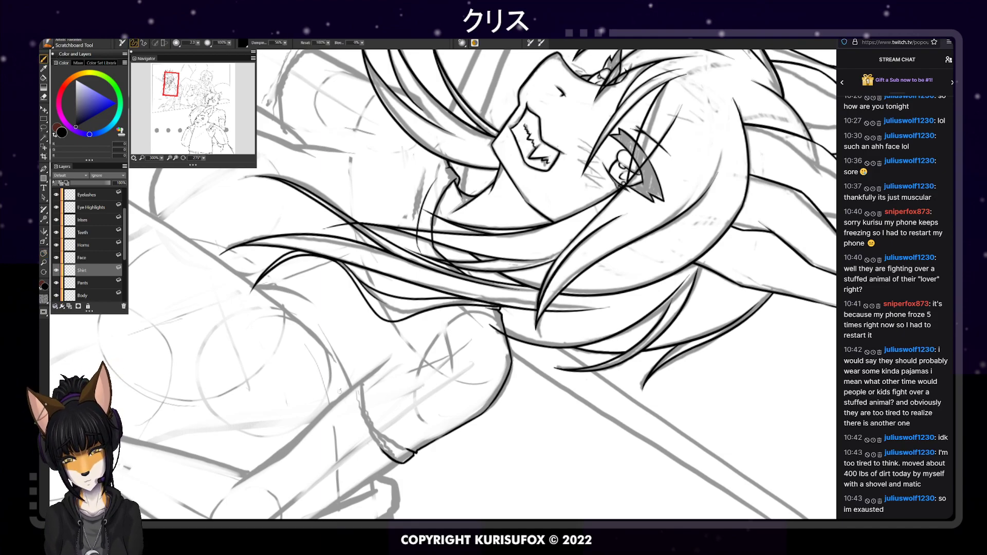
{"action": "mouse_move", "coordinate": [345, 390]}
{"action": "left_mouse_down"}
{"action": "mouse_move", "coordinate": [363, 378]}
{"action": "mouse_move", "coordinate": [353, 417]}
{"action": "mouse_move", "coordinate": [379, 449]}
{"action": "left_mouse_up"}
{"action": "key", "text": "ctrl+z"}
{"action": "key", "text": "ctrl+z"}
{"action": "key", "text": "ctrl+z"}
{"action": "key", "text": "ctrl+z"}
{"action": "left_click_drag", "start_coordinate": [349, 408], "coordinate": [382, 452]}
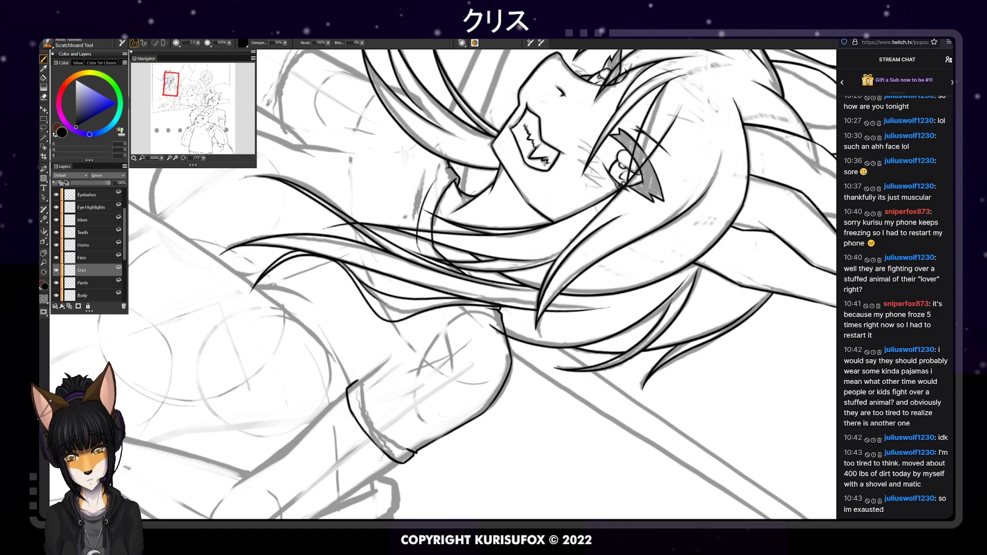
Clean up the cuff's inner corner and ink the sleeve's short inner edge up to the underarm
{"action": "key", "text": "n"}
{"action": "left_click_drag", "start_coordinate": [347, 406], "coordinate": [353, 418]}
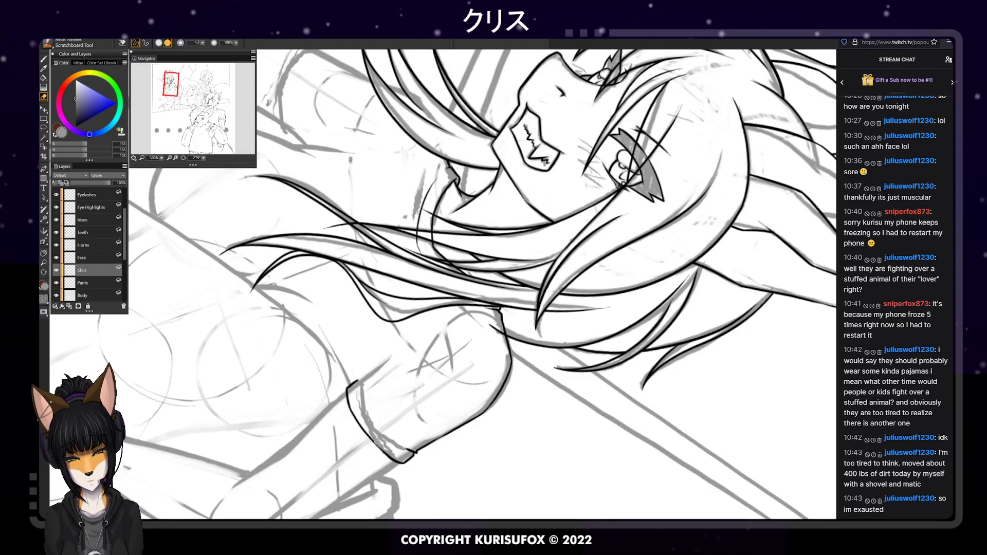
{"action": "key", "text": "p"}
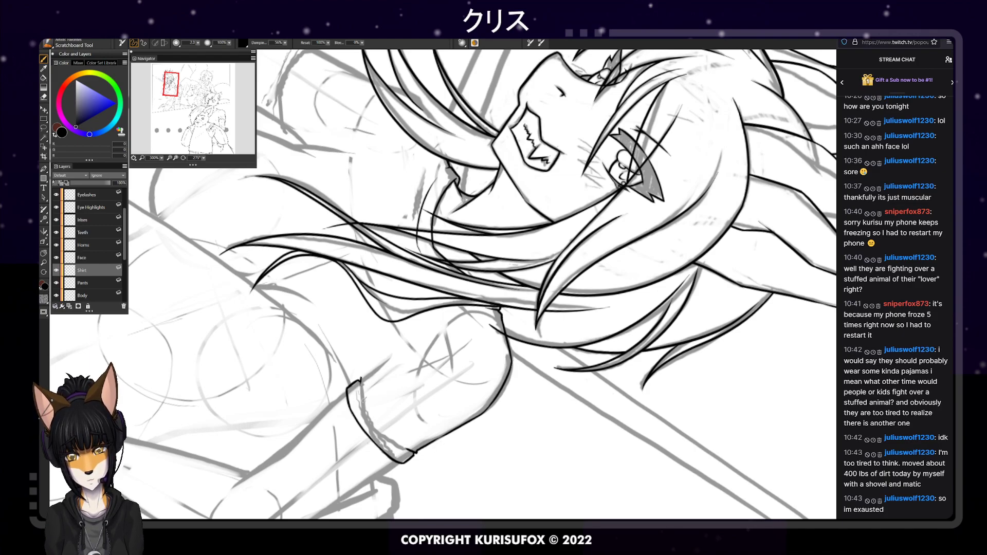
{"action": "mouse_move", "coordinate": [359, 380]}
{"action": "left_mouse_down"}
{"action": "mouse_move", "coordinate": [362, 397]}
{"action": "mouse_move", "coordinate": [370, 374]}
{"action": "left_mouse_up"}
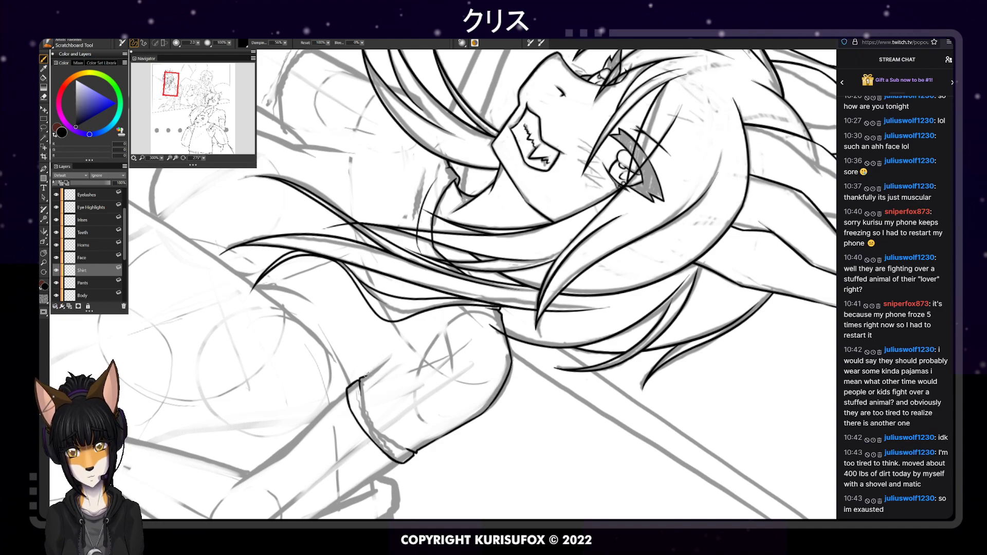
{"action": "mouse_move", "coordinate": [369, 375]}
{"action": "left_mouse_down"}
{"action": "mouse_move", "coordinate": [389, 358]}
{"action": "mouse_move", "coordinate": [378, 359]}
{"action": "left_mouse_up"}
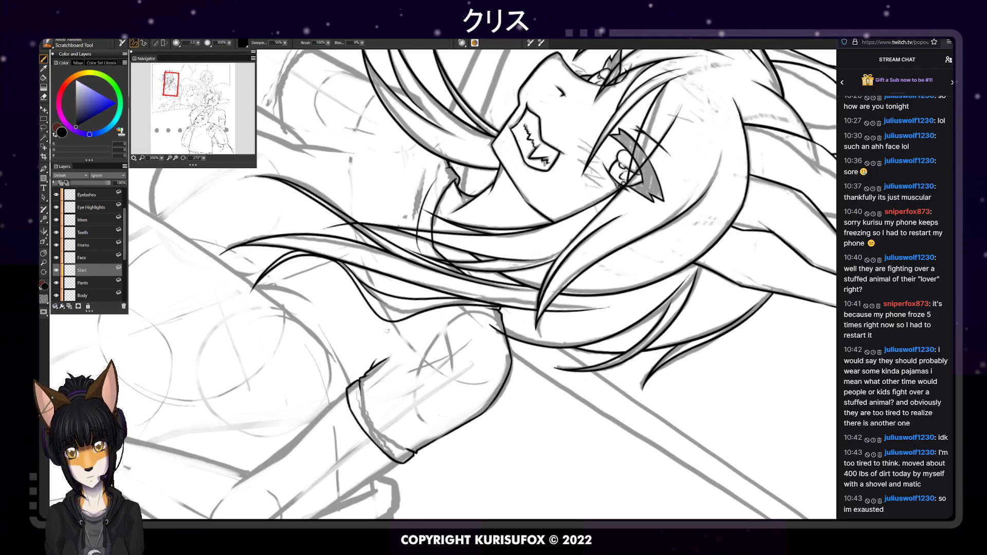
Ink the cuff's seam line running parallel to the sleeve hem, and save the drawing
{"action": "key", "text": "n"}
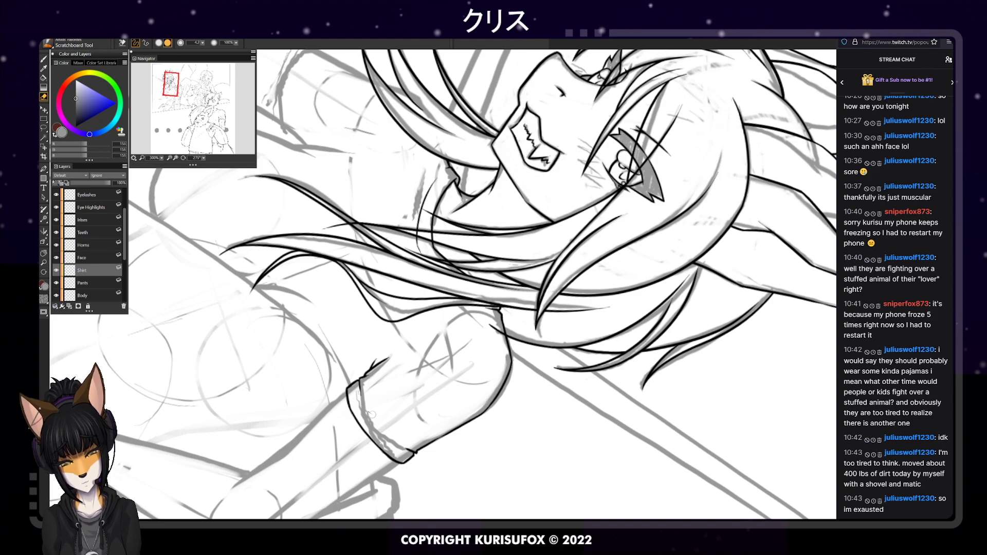
{"action": "key", "text": "p"}
{"action": "left_click_drag", "start_coordinate": [362, 394], "coordinate": [400, 448]}
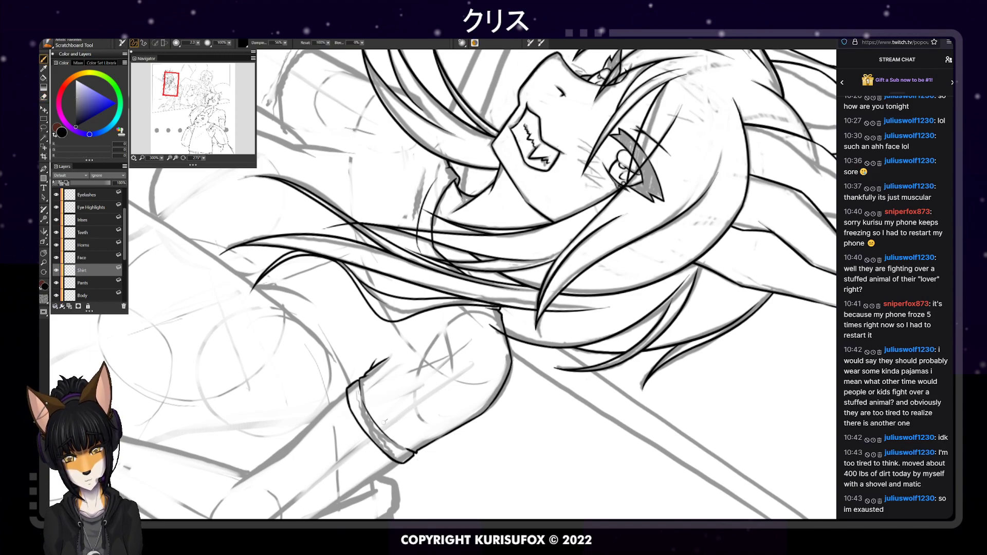
{"action": "key", "text": "e"}
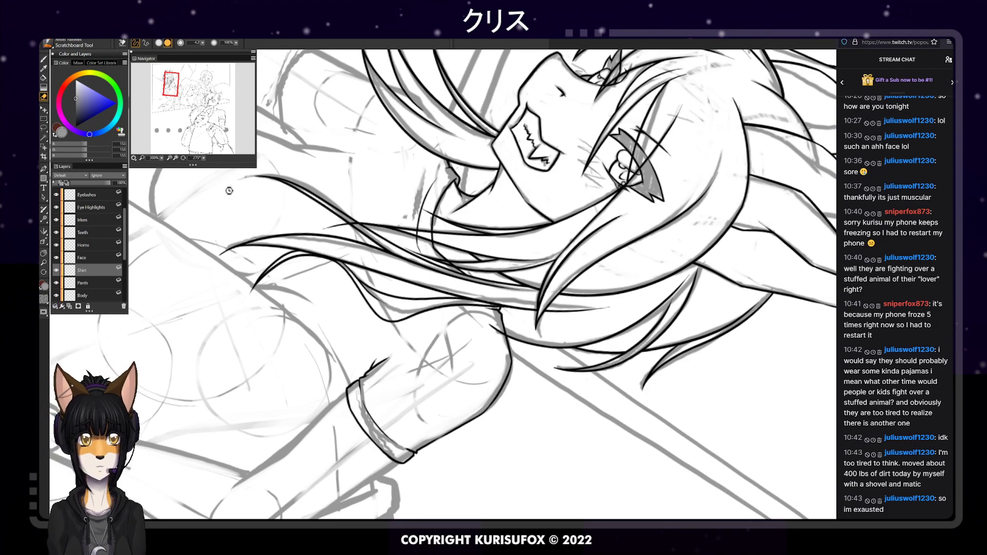
{"action": "key", "text": "ctrl+s"}
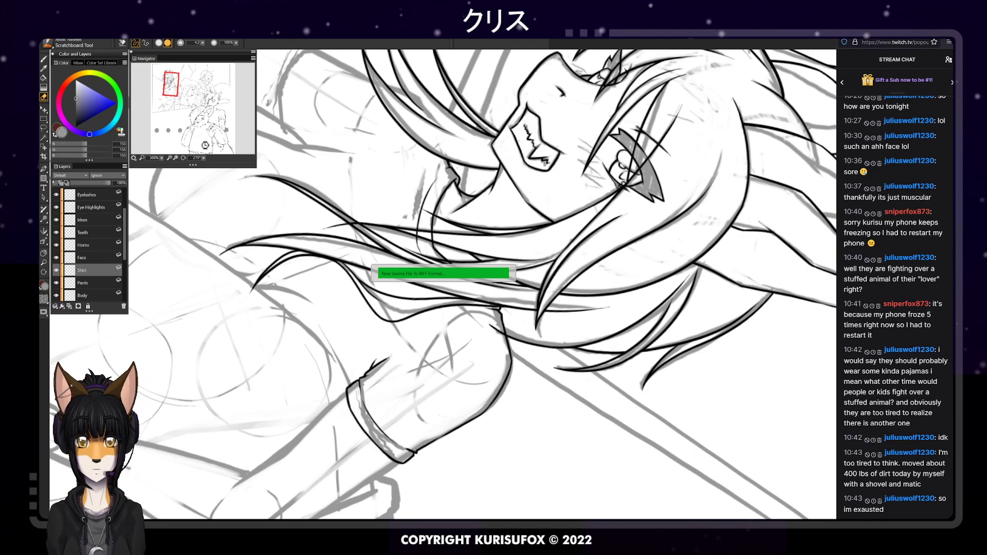
Turn the canvas upright and ink the shirt's opposite shoulder line between the hair strands, redoing the stroke until it fits
{"action": "key", "text": "b"}
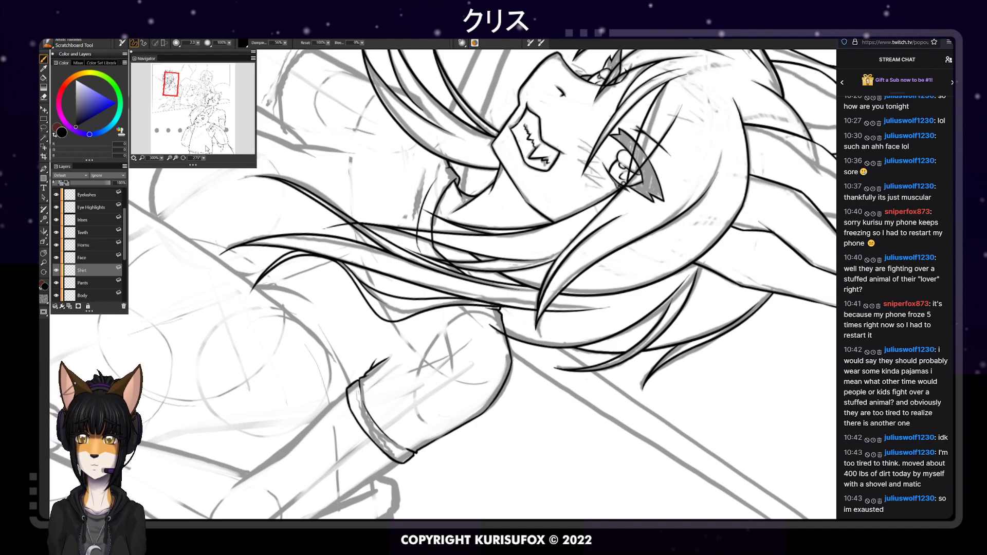
{"action": "left_click", "coordinate": [44, 96]}
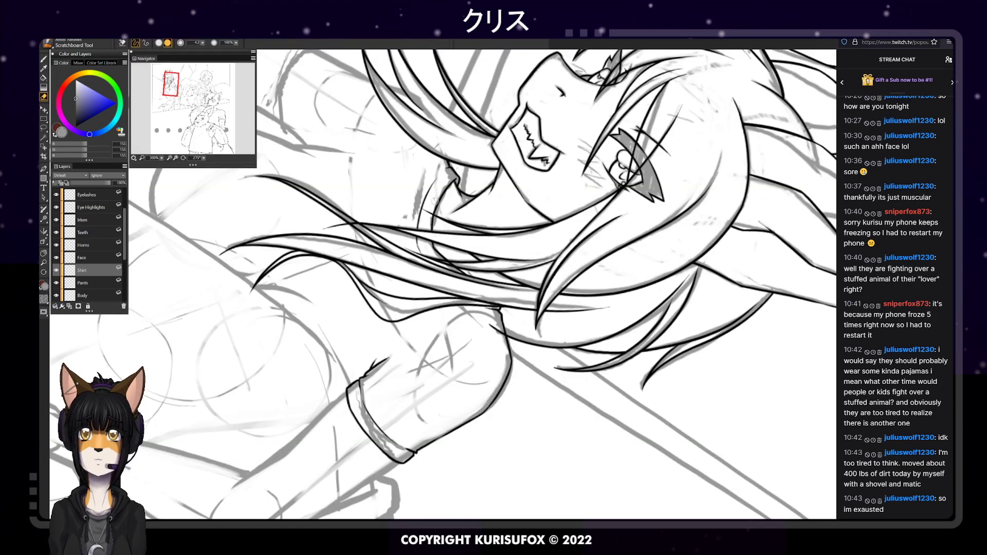
{"action": "key", "text": "p"}
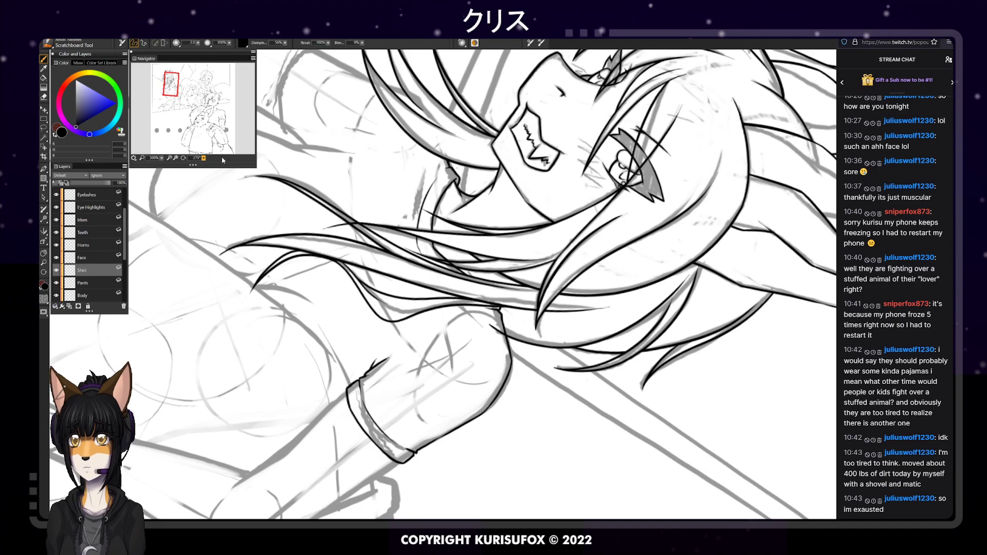
{"action": "left_click_drag", "start_coordinate": [217, 157], "coordinate": [234, 158]}
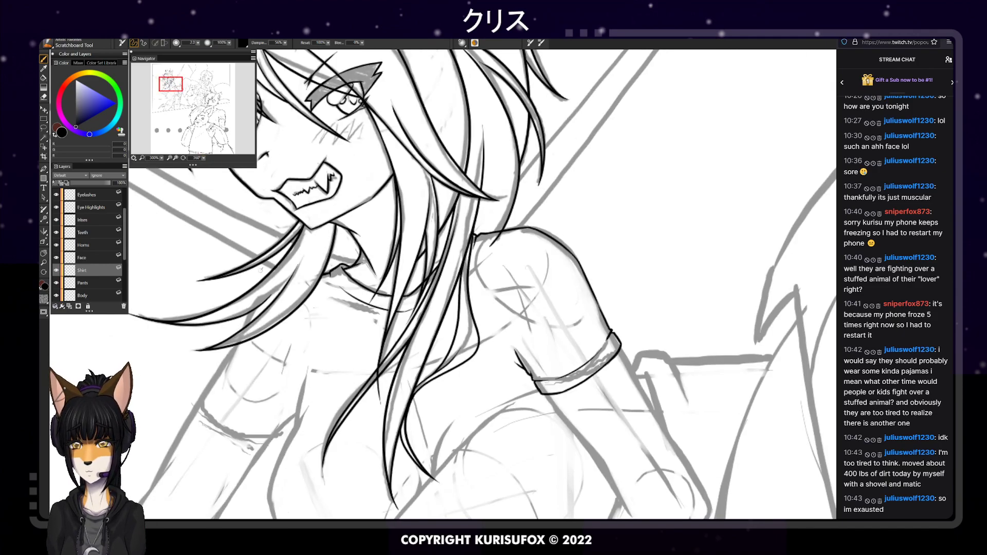
{"action": "left_click_drag", "start_coordinate": [255, 295], "coordinate": [313, 272]}
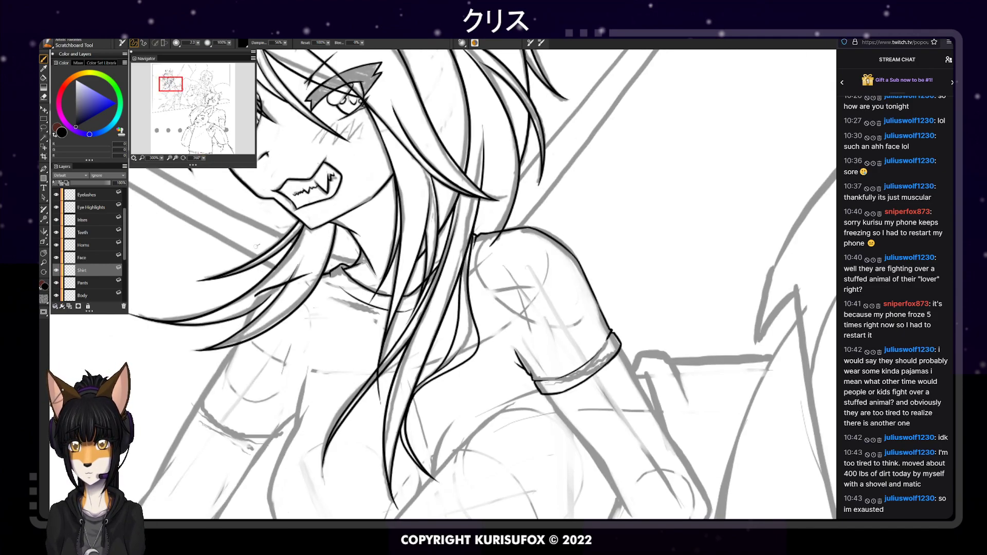
{"action": "left_click_drag", "start_coordinate": [257, 292], "coordinate": [223, 360]}
{"action": "key", "text": "ctrl+z"}
{"action": "left_click_drag", "start_coordinate": [248, 313], "coordinate": [233, 352]}
{"action": "key", "text": "ctrl+z"}
{"action": "left_click_drag", "start_coordinate": [248, 313], "coordinate": [232, 372]}
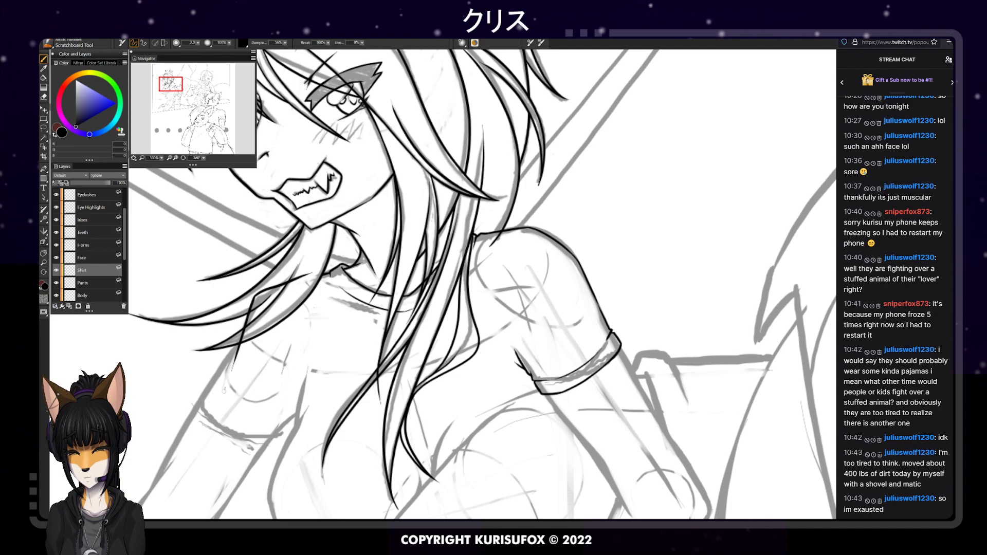
Ink the opposite sleeve's outer edge from the hair tips down to the cuff, redoing the stroke
{"action": "left_click_drag", "start_coordinate": [243, 333], "coordinate": [198, 399]}
{"action": "key", "text": "ctrl+z"}
{"action": "left_click_drag", "start_coordinate": [245, 330], "coordinate": [202, 386]}
{"action": "key", "text": "ctrl+z"}
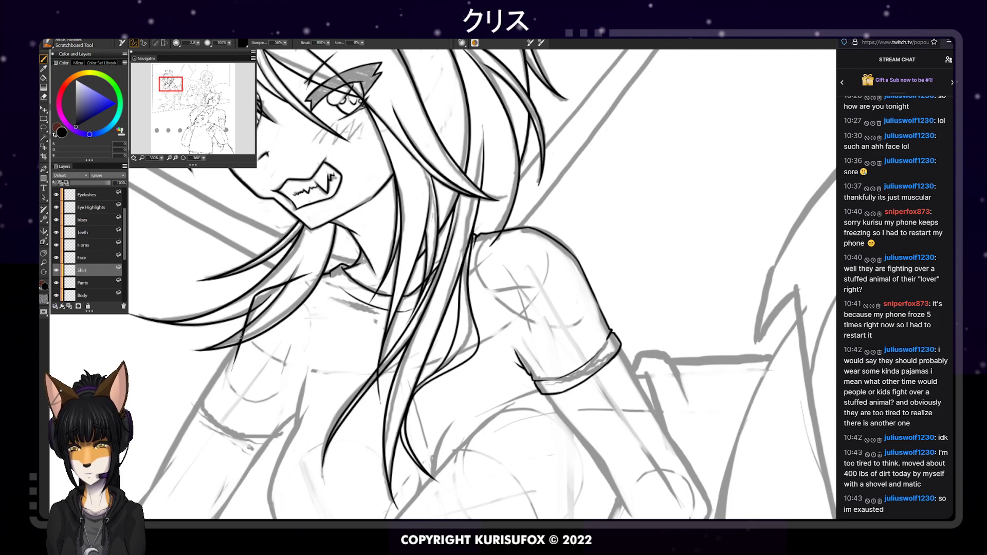
{"action": "left_click_drag", "start_coordinate": [242, 333], "coordinate": [207, 384]}
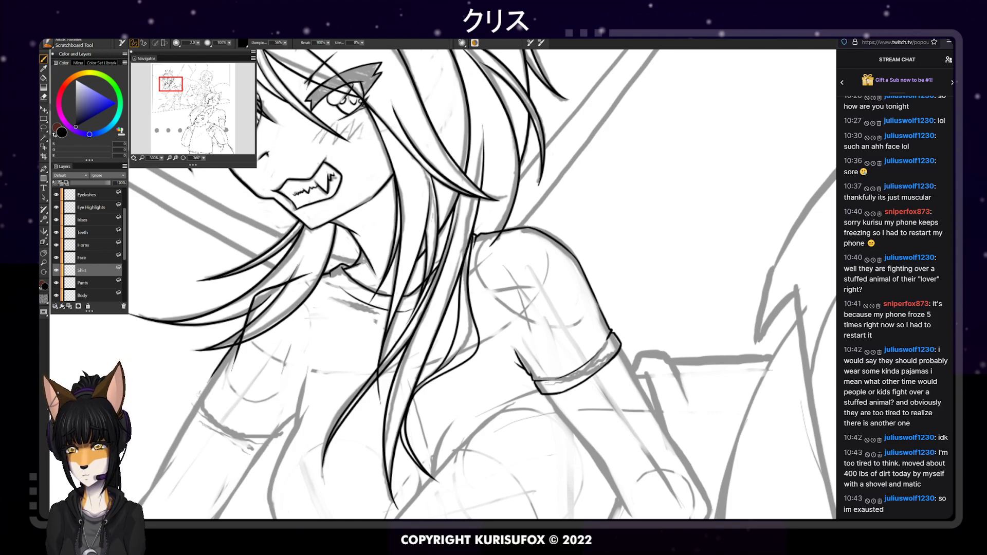
{"action": "key", "text": "n"}
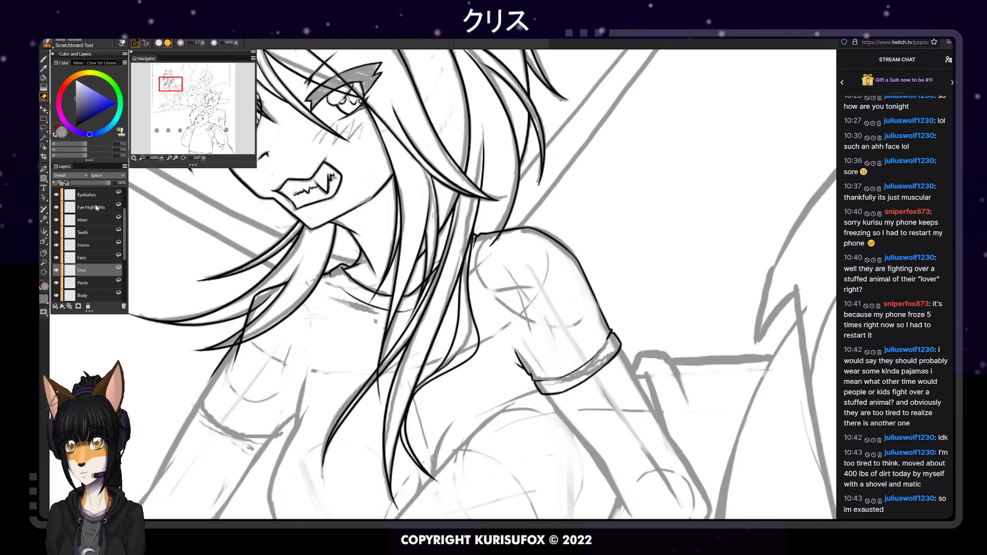
{"action": "scroll", "coordinate": [128, 227], "scroll_direction": "up", "scroll_amount": 3}
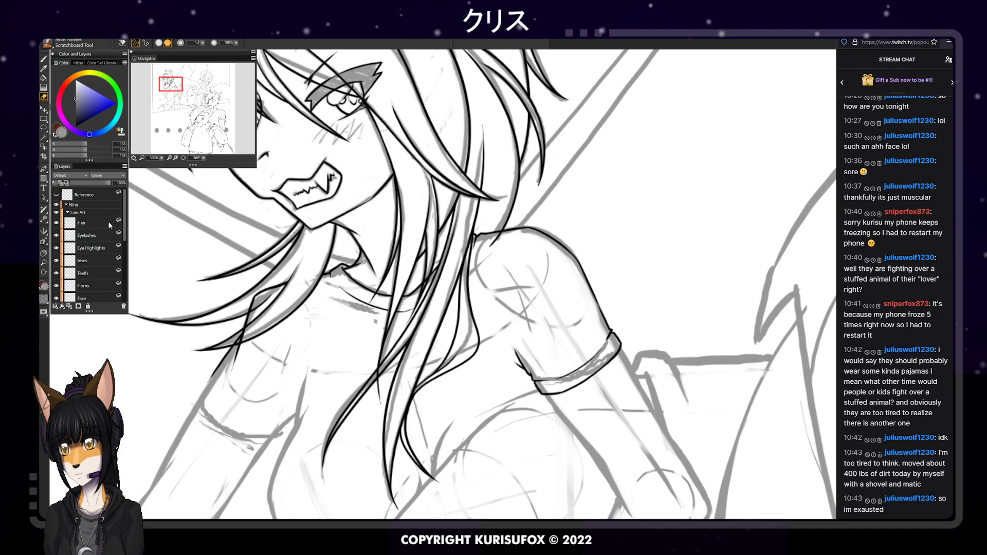
{"action": "left_click", "coordinate": [109, 222]}
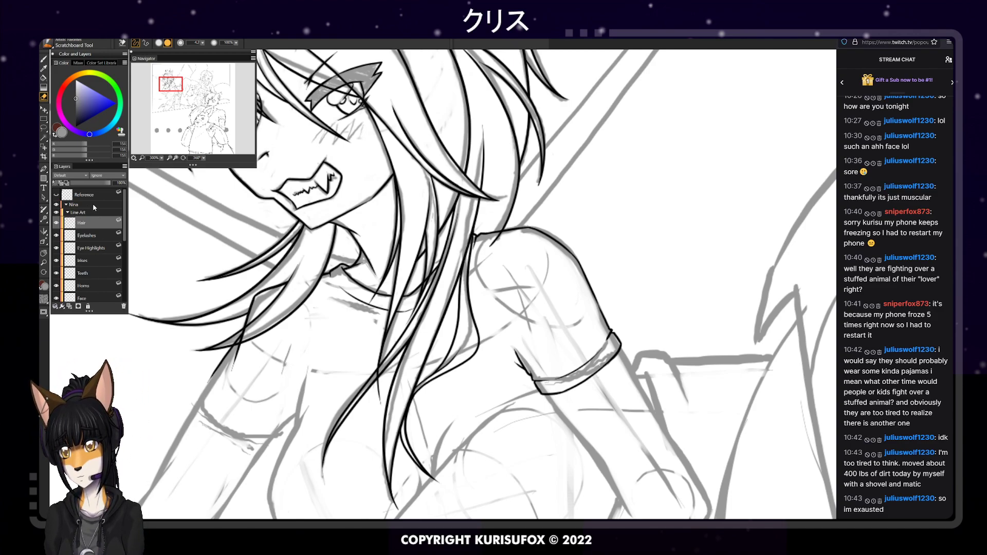
{"action": "left_click_drag", "start_coordinate": [125, 229], "coordinate": [125, 249]}
{"action": "left_click", "coordinate": [109, 270]}
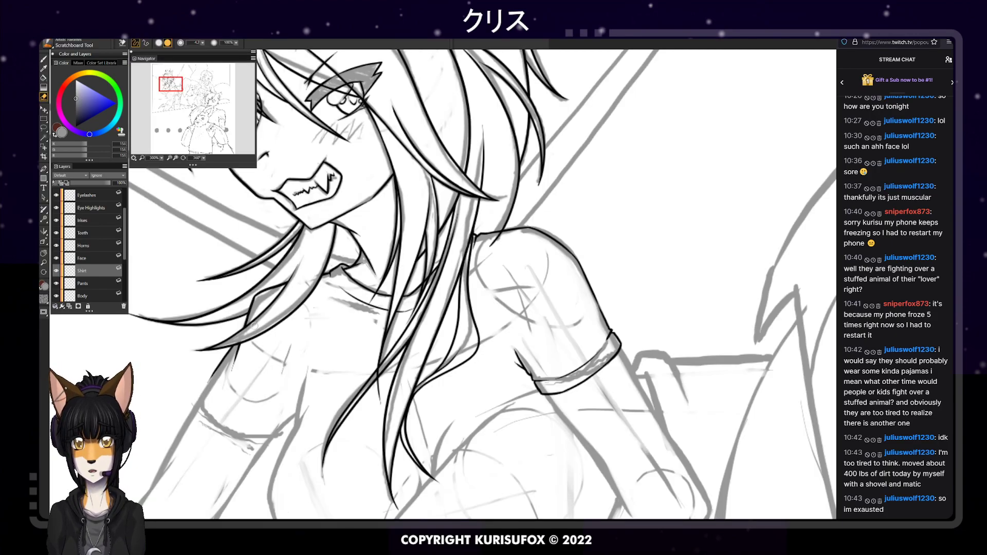
Ink the opposite sleeve's hem on the Shirt layer, curving across the upper arm from the outer corner, and redo its inner half
{"action": "key", "text": "p"}
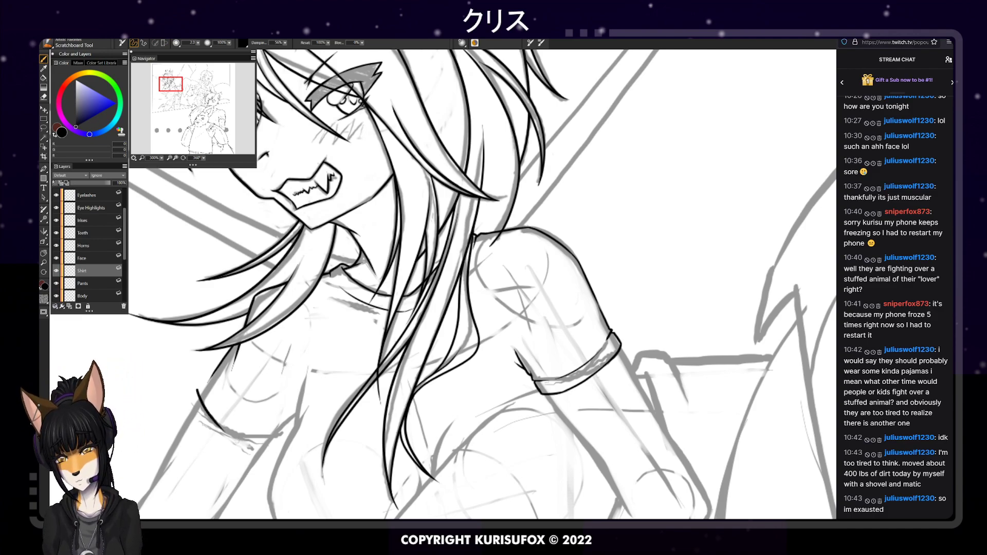
{"action": "mouse_move", "coordinate": [196, 392]}
{"action": "left_mouse_down"}
{"action": "mouse_move", "coordinate": [231, 434]}
{"action": "mouse_move", "coordinate": [276, 441]}
{"action": "left_mouse_up"}
{"action": "left_click_drag", "start_coordinate": [218, 424], "coordinate": [278, 442]}
{"action": "key", "text": "ctrl+z"}
{"action": "key", "text": "ctrl+z"}
{"action": "left_click_drag", "start_coordinate": [218, 425], "coordinate": [279, 442]}
{"action": "key", "text": "ctrl+z"}
{"action": "left_click_drag", "start_coordinate": [215, 420], "coordinate": [274, 444]}
{"action": "key", "text": "ctrl+z"}
{"action": "left_click_drag", "start_coordinate": [216, 421], "coordinate": [279, 442]}
{"action": "key", "text": "ctrl+z"}
{"action": "left_click_drag", "start_coordinate": [219, 426], "coordinate": [280, 443]}
{"action": "key", "text": "ctrl+z"}
{"action": "left_click_drag", "start_coordinate": [216, 420], "coordinate": [277, 444]}
{"action": "key", "text": "ctrl+z"}
{"action": "left_click_drag", "start_coordinate": [215, 420], "coordinate": [276, 446]}
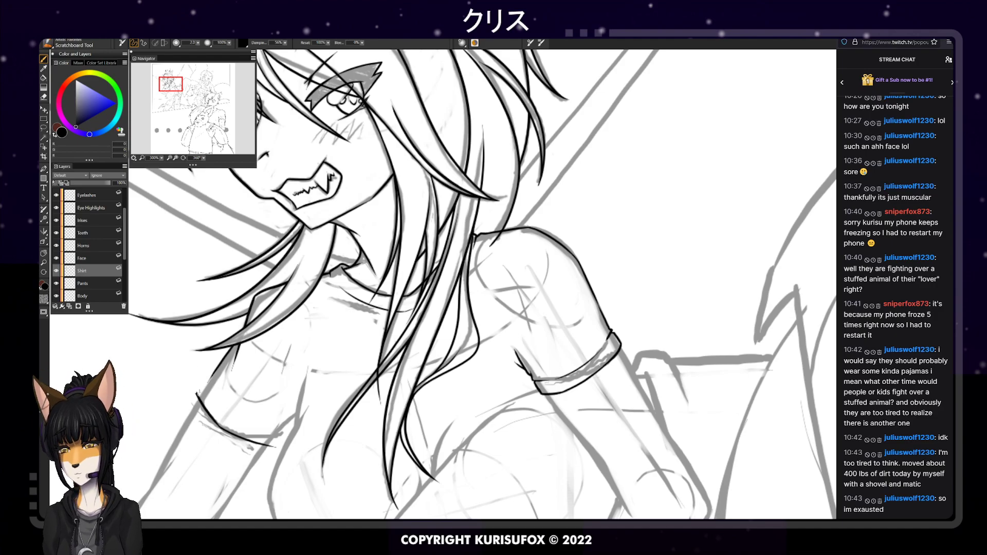
Ink this cuff's outer corner and the seam line parallel to its hem, erasing stray stroke ends
{"action": "left_click_drag", "start_coordinate": [197, 393], "coordinate": [206, 377]}
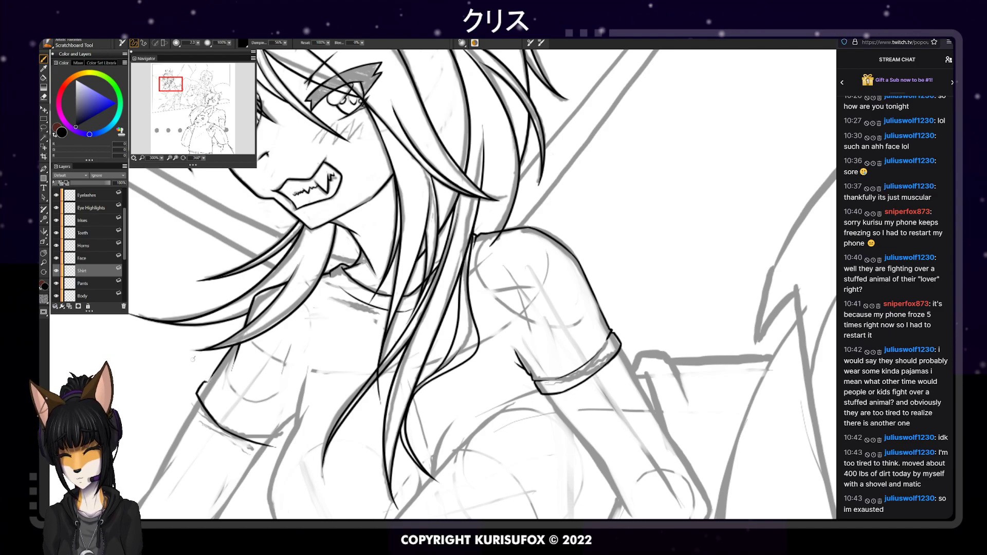
{"action": "key", "text": "e"}
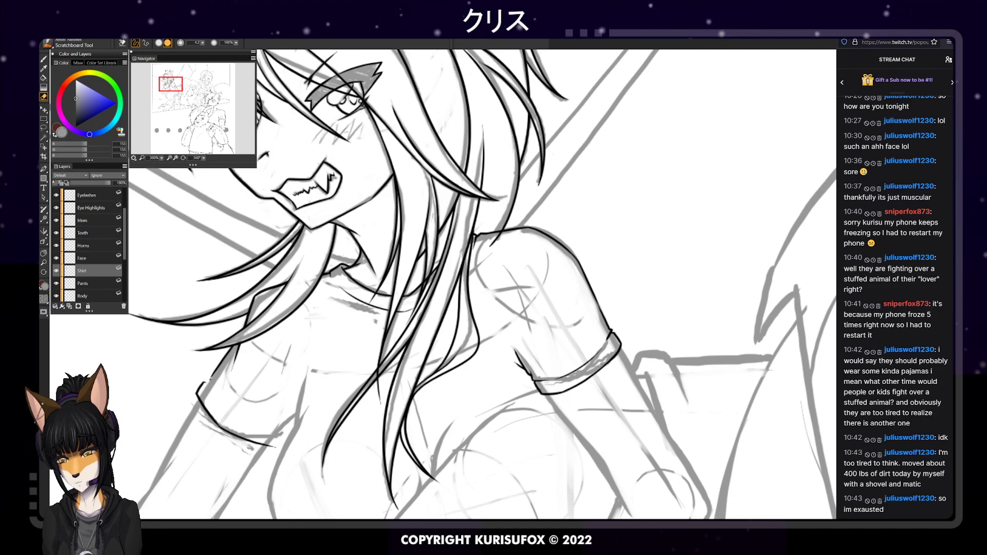
{"action": "key", "text": "b"}
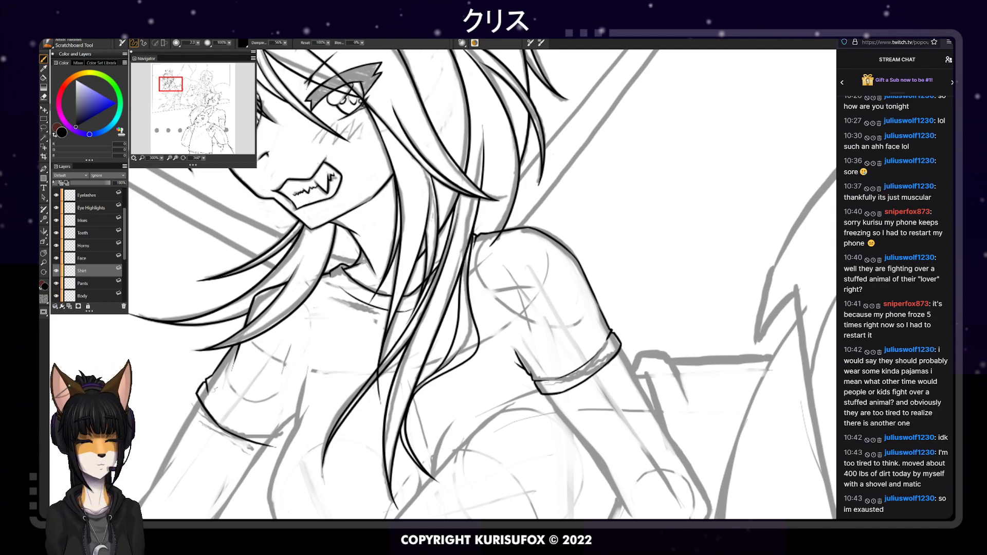
{"action": "key", "text": "n"}
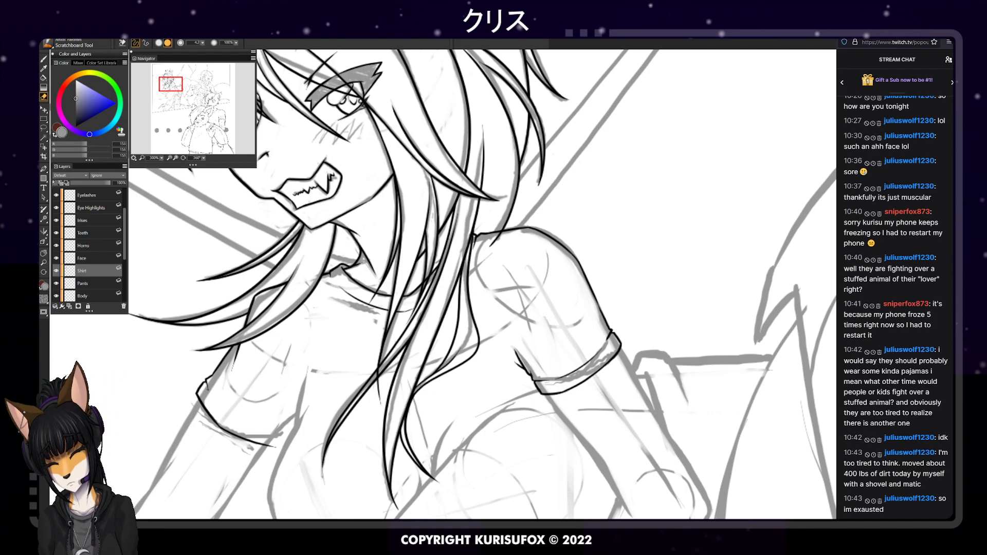
{"action": "key", "text": "p"}
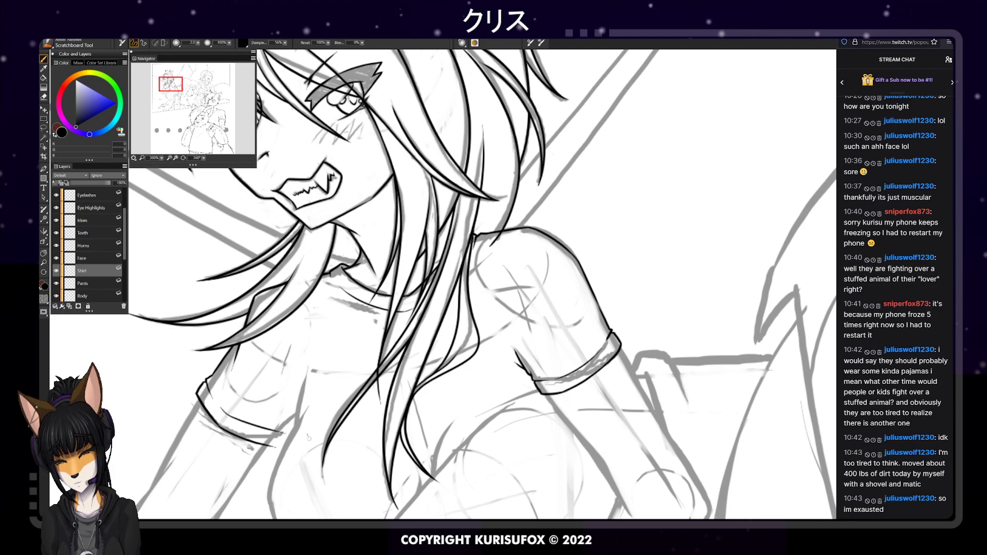
{"action": "key", "text": "e"}
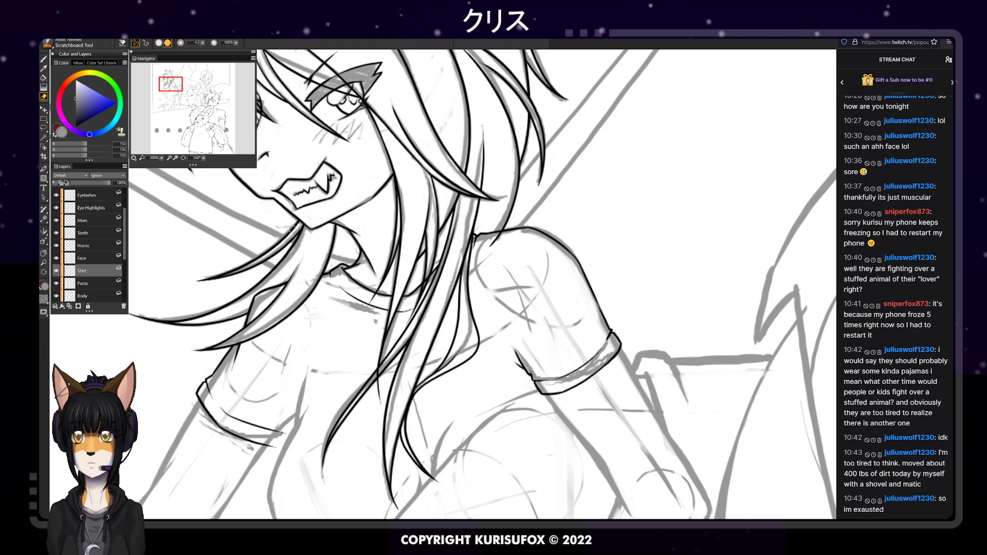
Check the sleeves against the whole figure, and ink the inner end of the second cuff toward the underarm, tidying the overlaps
{"action": "key", "text": "ctrl+minus"}
{"action": "key", "text": "ctrl+minus"}
{"action": "key", "text": "ctrl+minus"}
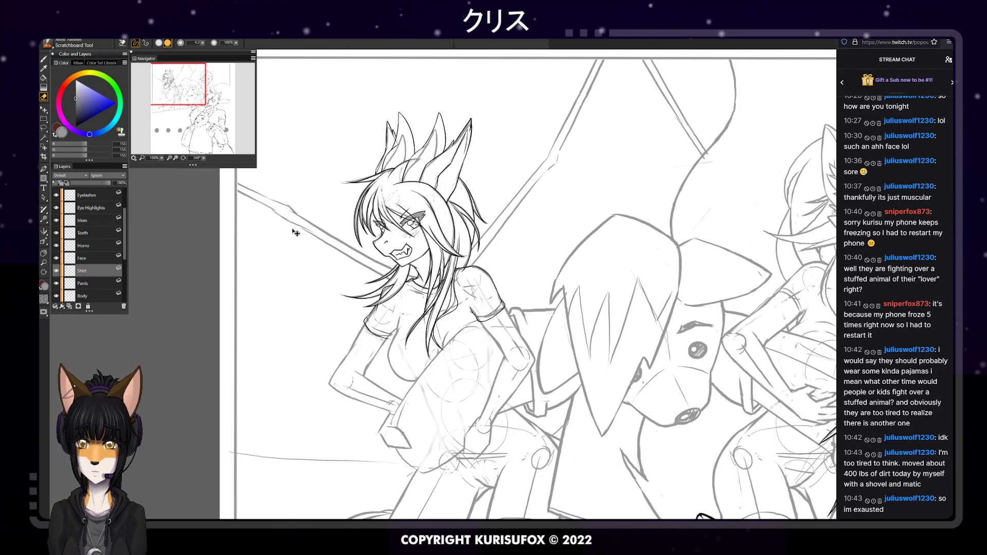
{"action": "key", "text": "ctrl+plus"}
{"action": "key", "text": "ctrl+plus"}
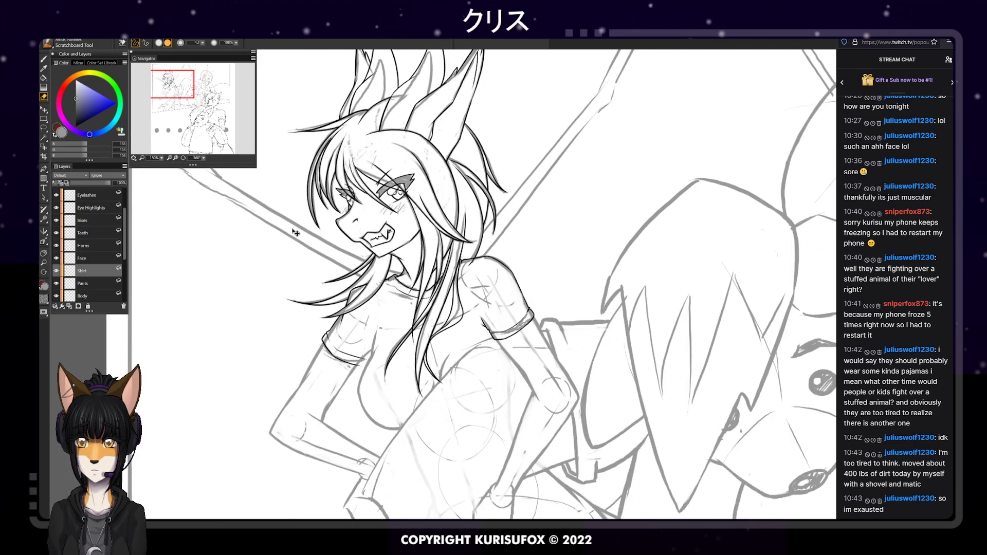
{"action": "key", "text": "b"}
{"action": "key", "text": "ctrl+plus"}
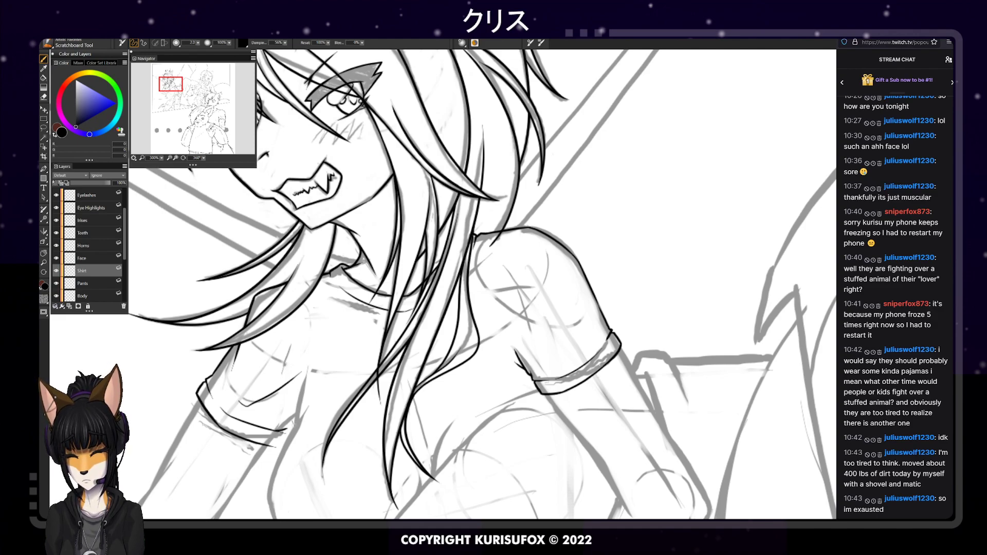
{"action": "key", "text": "n"}
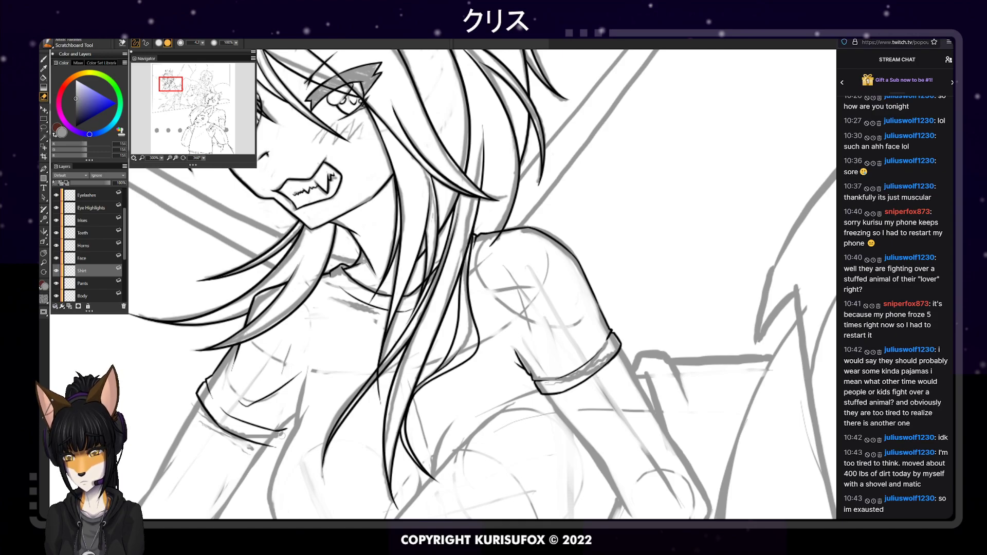
{"action": "key", "text": "p"}
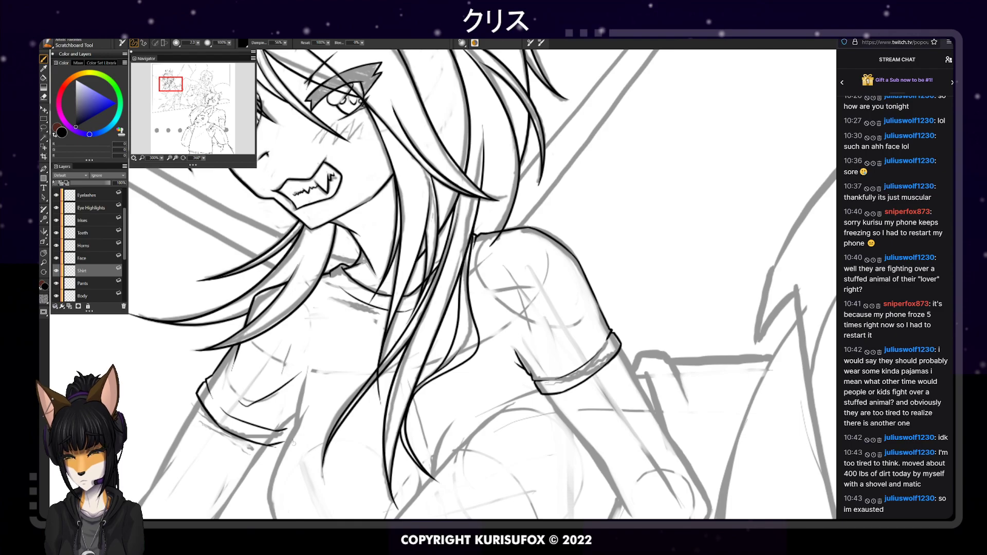
{"action": "key", "text": "e"}
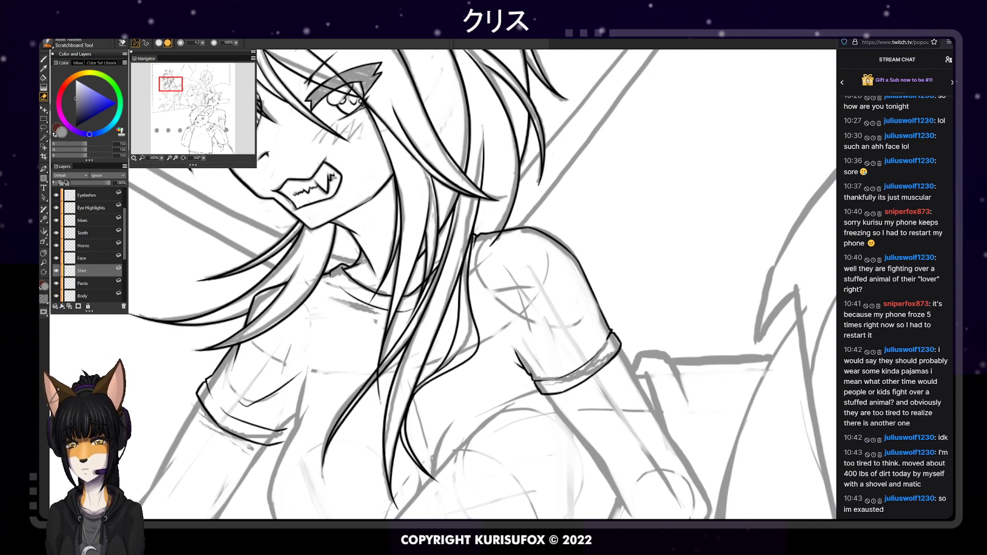
{"action": "key", "text": "p"}
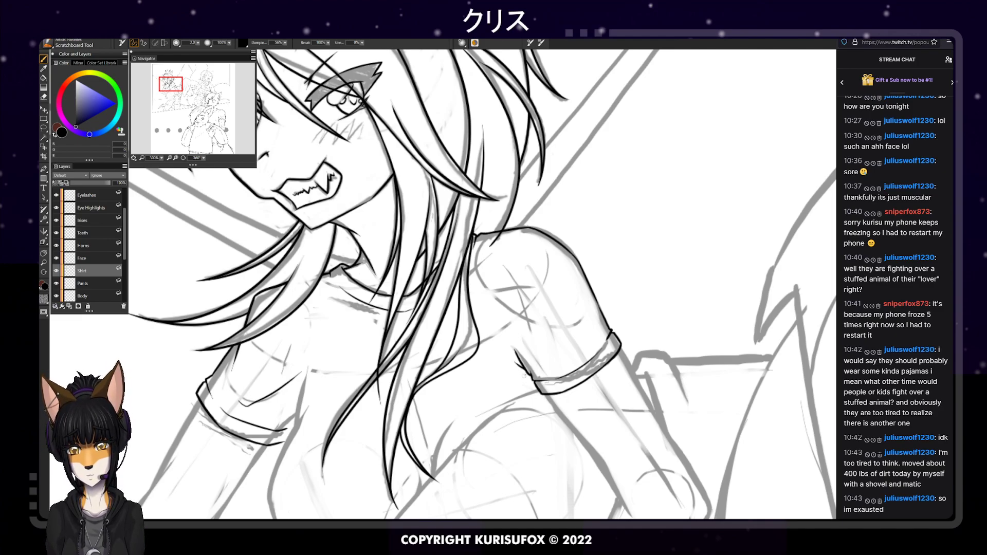
Ink the lower curve of the chest on the Shirt layer over the gray sketch, redoing the stroke until it follows smoothly
{"action": "scroll", "coordinate": [458, 256], "scroll_direction": "down", "scroll_amount": 2}
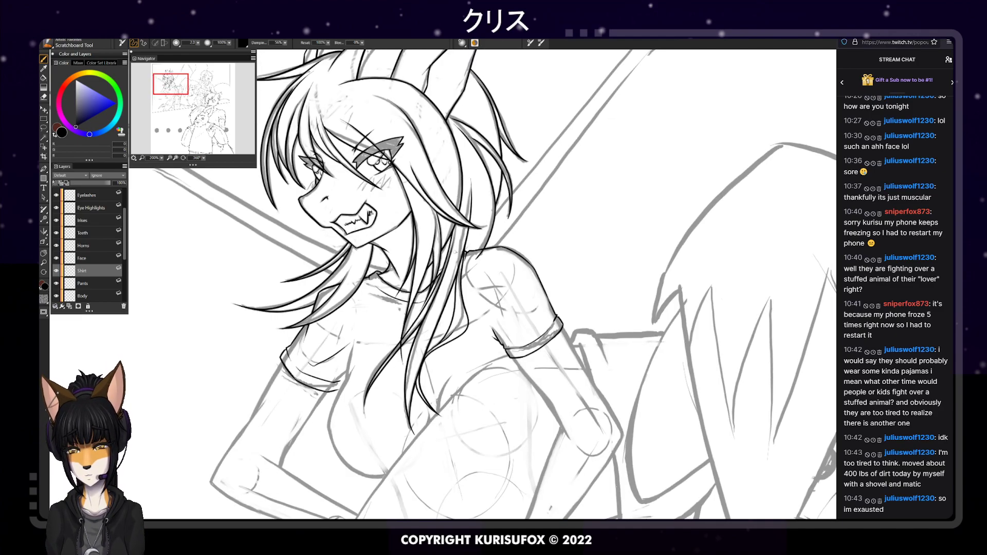
{"action": "left_click_drag", "start_coordinate": [329, 422], "coordinate": [378, 482]}
{"action": "key", "text": "ctrl+z"}
{"action": "left_click_drag", "start_coordinate": [329, 425], "coordinate": [399, 483]}
{"action": "key", "text": "ctrl+z"}
{"action": "left_click_drag", "start_coordinate": [329, 426], "coordinate": [388, 488]}
{"action": "key", "text": "ctrl+z"}
{"action": "mouse_move", "coordinate": [328, 426]}
{"action": "left_mouse_down"}
{"action": "mouse_move", "coordinate": [333, 446]}
{"action": "mouse_move", "coordinate": [401, 490]}
{"action": "left_mouse_up"}
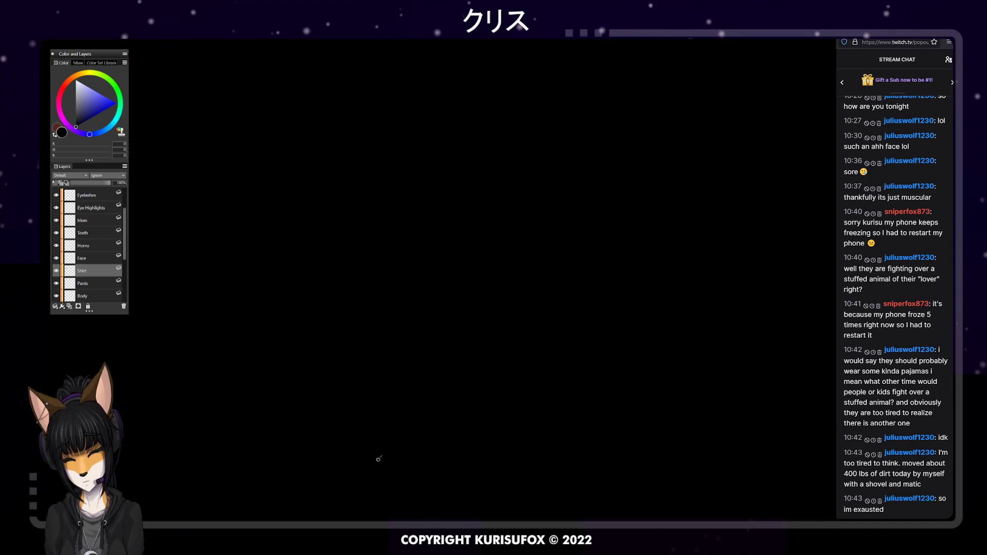
Ink short fold strokes across the front of the shirt beside the lower chest curve, redoing them as needed
{"action": "left_click_drag", "start_coordinate": [386, 453], "coordinate": [444, 490]}
{"action": "key", "text": "ctrl+z"}
{"action": "left_click_drag", "start_coordinate": [381, 449], "coordinate": [439, 481]}
{"action": "left_click_drag", "start_coordinate": [384, 449], "coordinate": [427, 450]}
{"action": "key", "text": "ctrl+z"}
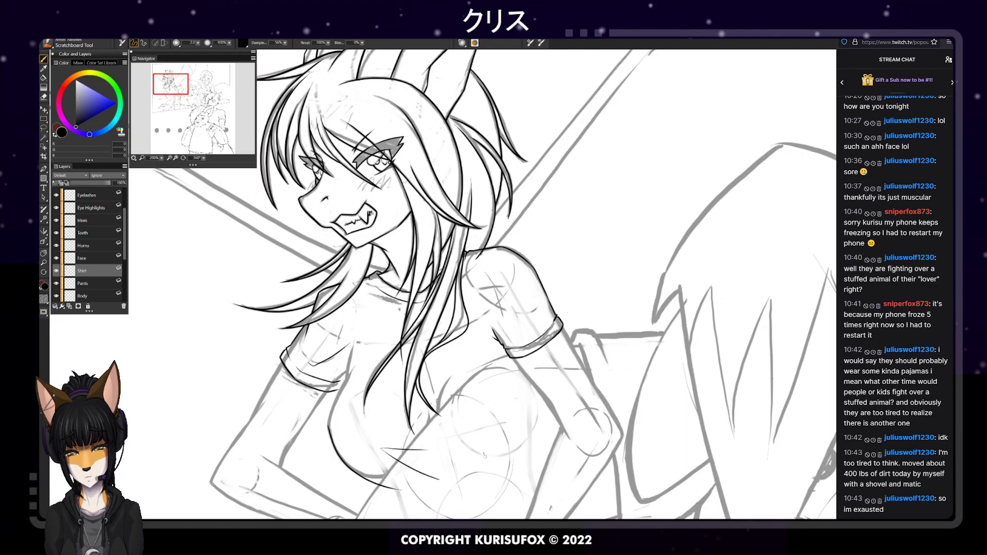
Extend the chest outline up to the underarm beside the cuff, and try short strokes at its lower end
{"action": "left_click_drag", "start_coordinate": [329, 427], "coordinate": [353, 344]}
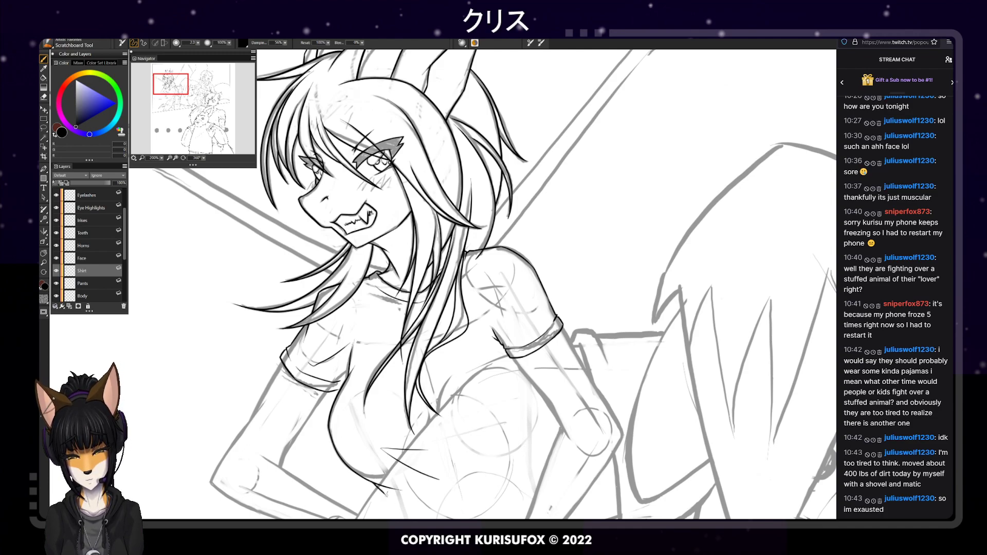
{"action": "key", "text": "ctrl+z"}
{"action": "mouse_move", "coordinate": [374, 480]}
{"action": "left_mouse_down"}
{"action": "mouse_move", "coordinate": [380, 502]}
{"action": "mouse_move", "coordinate": [391, 498]}
{"action": "left_mouse_up"}
{"action": "key", "text": "ctrl+z"}
{"action": "key", "text": "ctrl+z"}
{"action": "key", "text": "ctrl+z"}
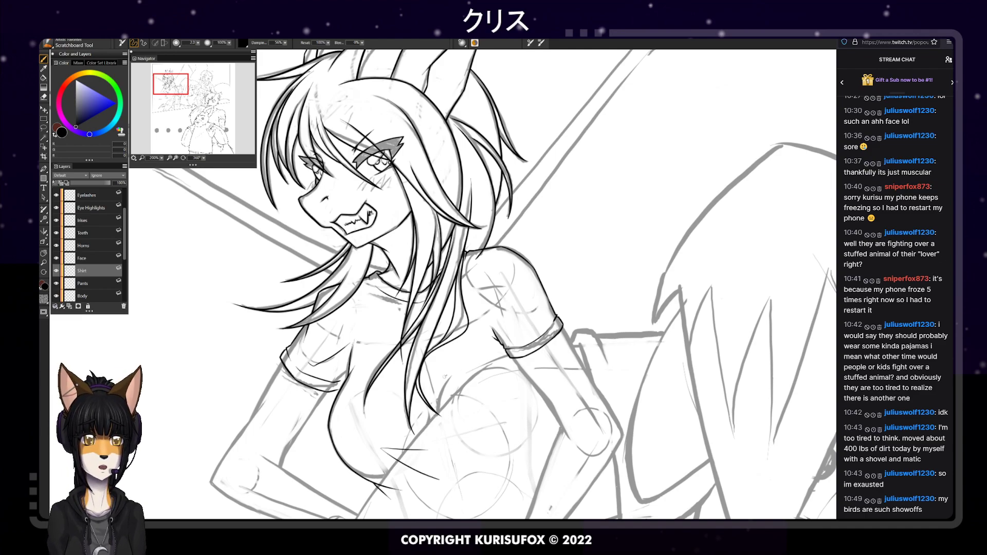
Try a curved stroke for the other side of the chest beside the long hair tips
{"action": "key", "text": "e"}
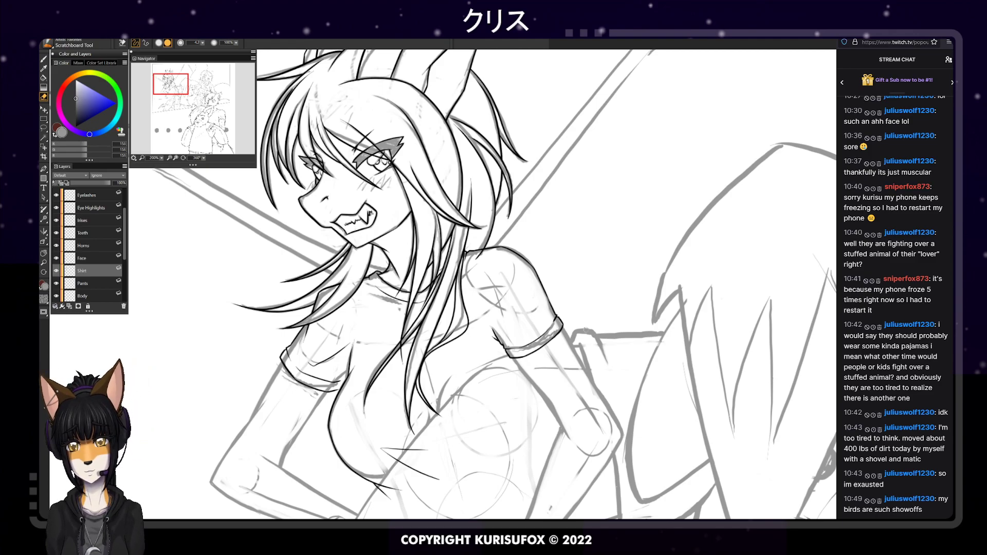
{"action": "key", "text": "p"}
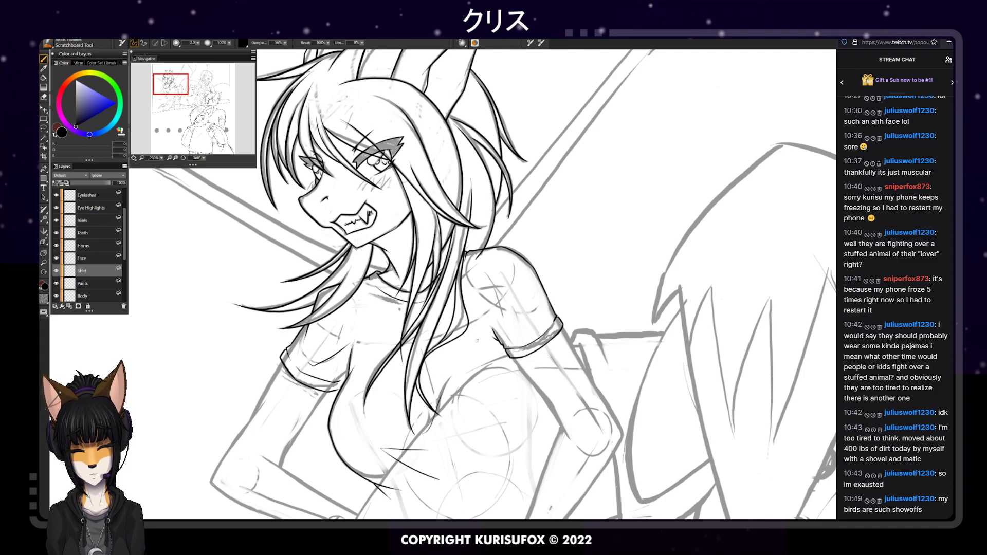
{"action": "left_click_drag", "start_coordinate": [449, 381], "coordinate": [427, 435]}
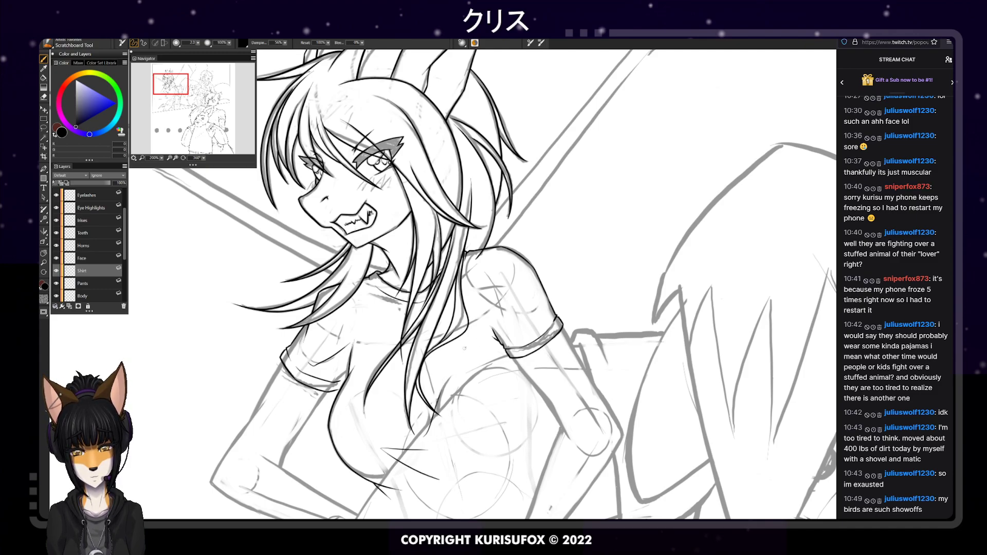
Erase the rough join at the cuff's inner end and re-ink the small corner where it meets the underarm line
{"action": "key", "text": "ctrl+plus"}
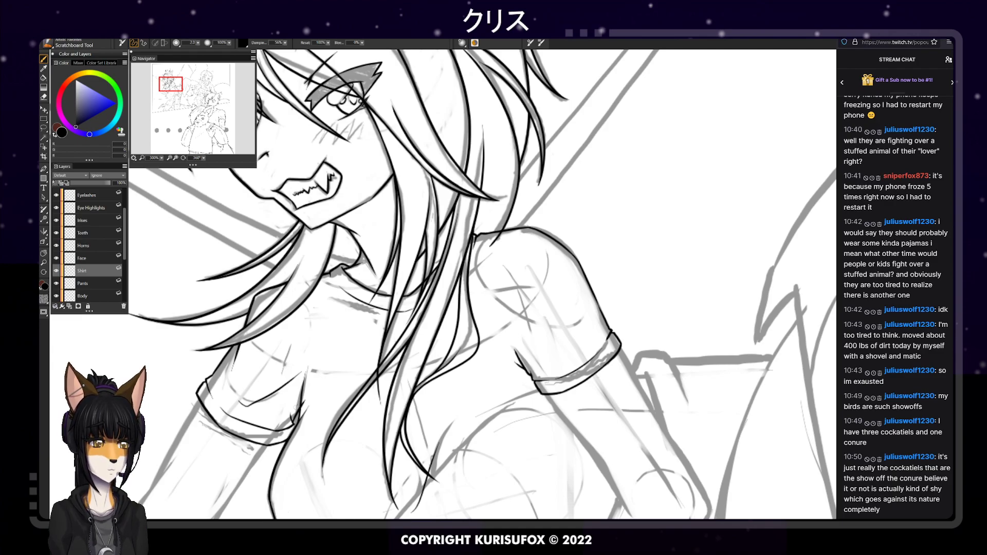
{"action": "key", "text": "e"}
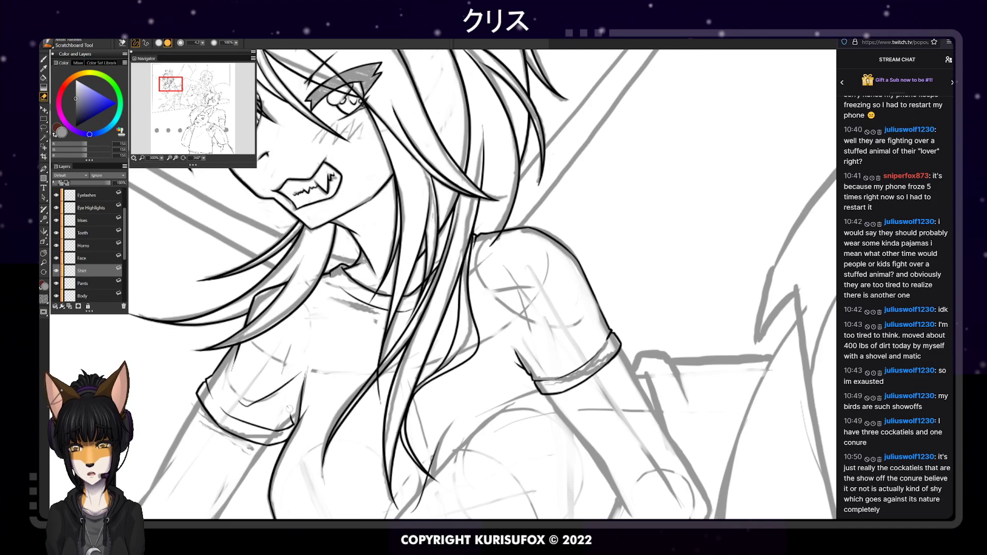
{"action": "key", "text": "b"}
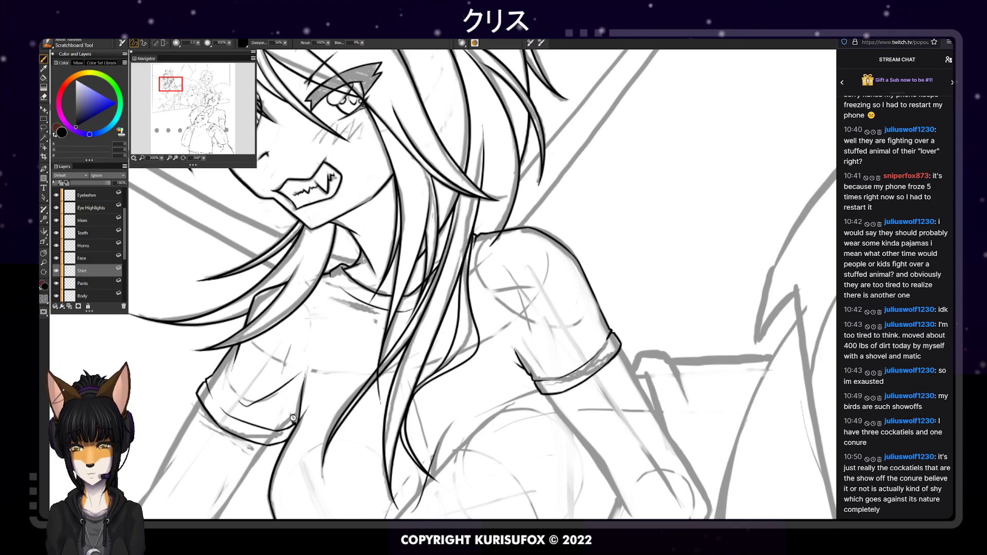
{"action": "left_click_drag", "start_coordinate": [296, 425], "coordinate": [298, 420]}
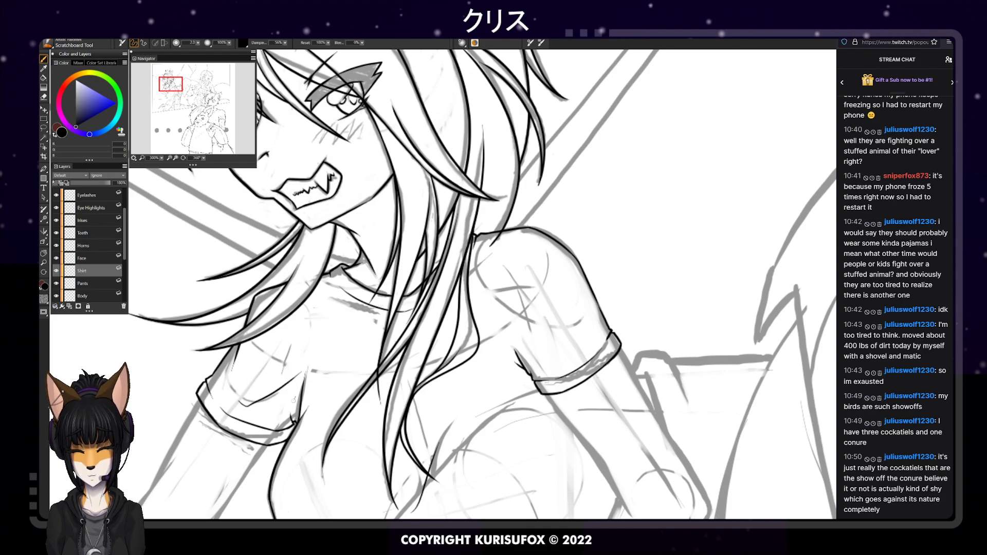
{"action": "left_click_drag", "start_coordinate": [293, 421], "coordinate": [299, 407]}
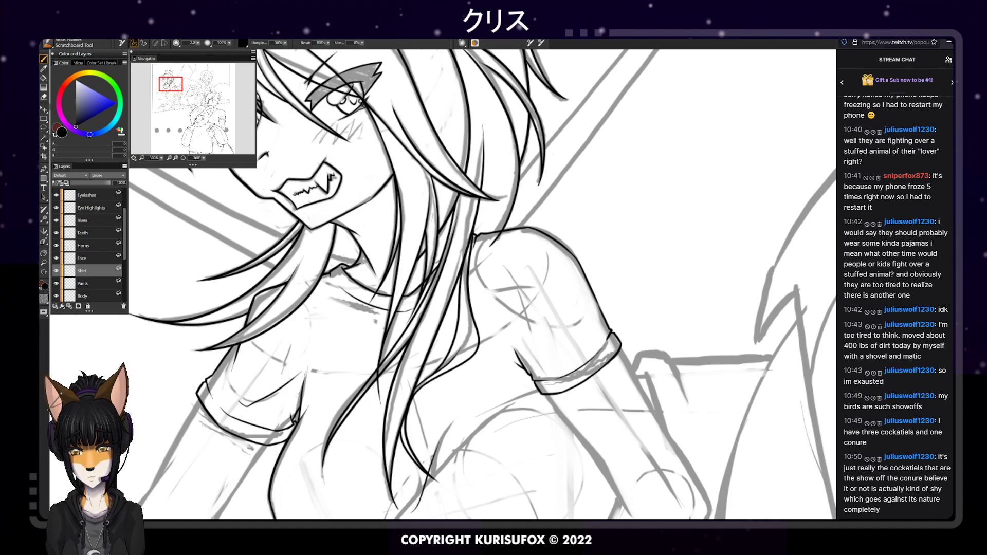
Erase the cuff's inner end again and redraw its short closing stroke on a rotated canvas, redoing the attempts
{"action": "key", "text": "e"}
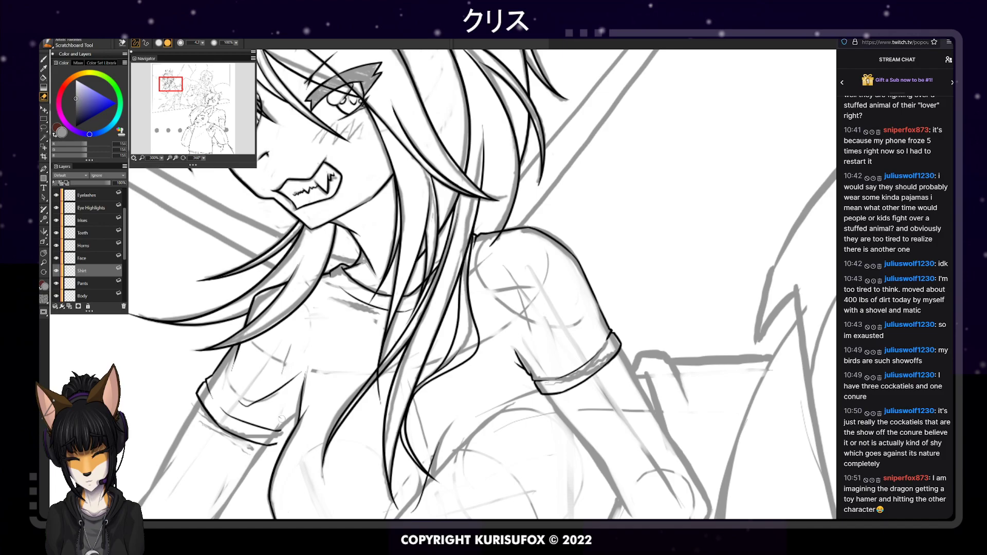
{"action": "key", "text": "b"}
{"action": "left_click_drag", "start_coordinate": [203, 159], "coordinate": [189, 158]}
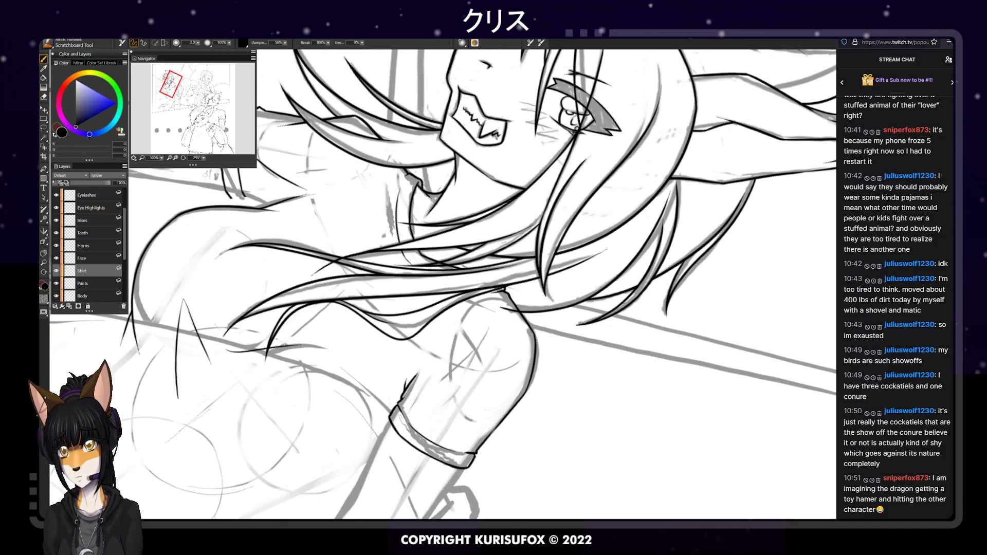
{"action": "left_click_drag", "start_coordinate": [227, 192], "coordinate": [247, 199]}
{"action": "key", "text": "ctrl+z"}
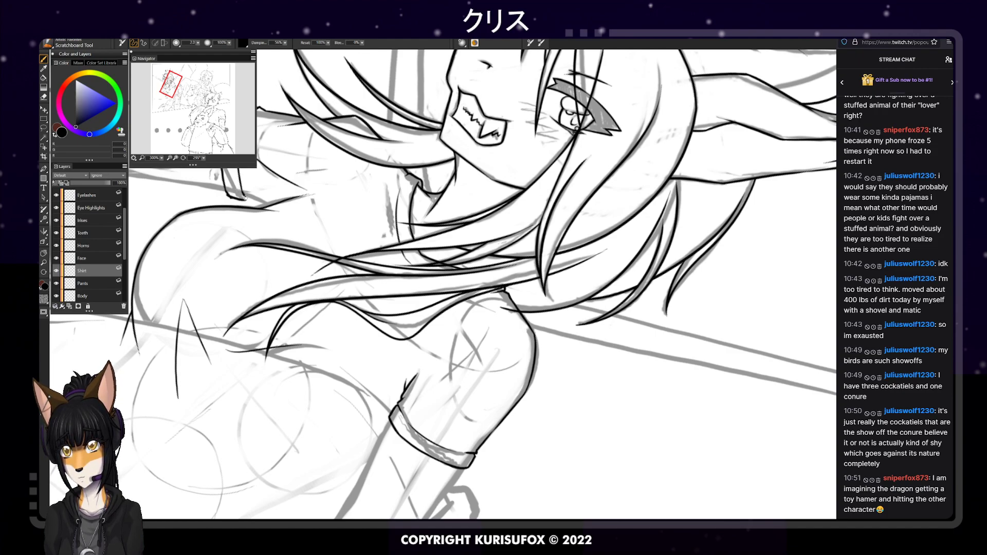
{"action": "left_click_drag", "start_coordinate": [240, 196], "coordinate": [250, 196]}
{"action": "key", "text": "ctrl+z"}
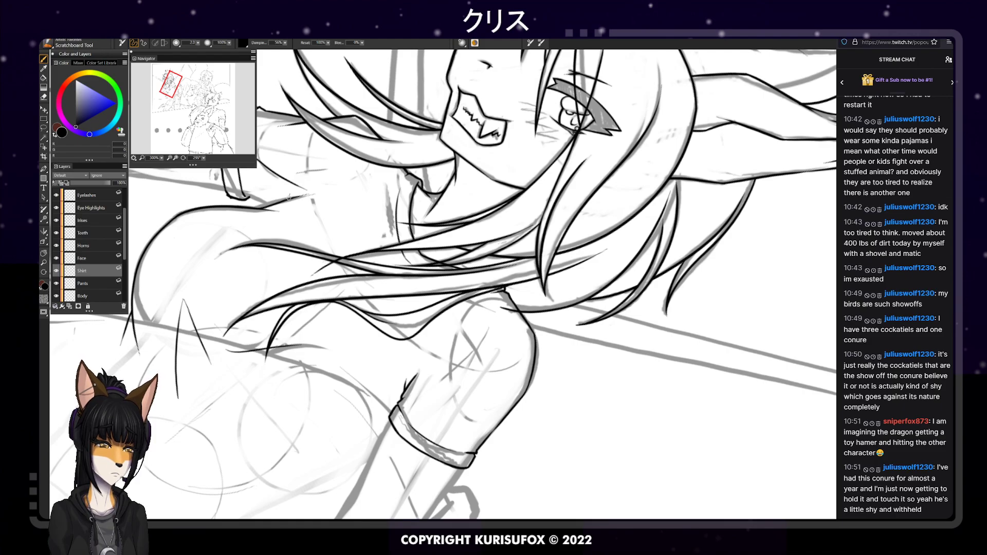
{"action": "key", "text": "e"}
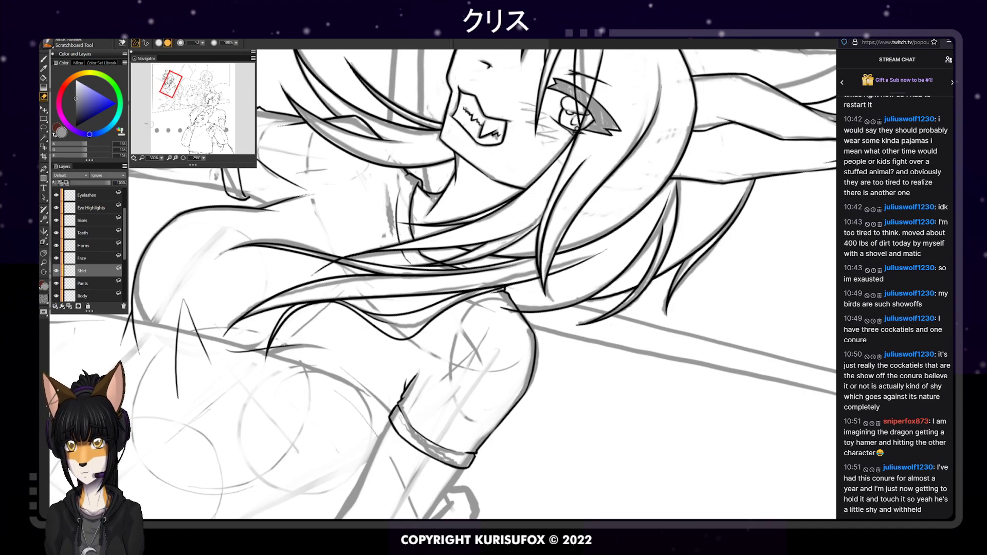
Reset the canvas rotation and review the dragon character's inked shirt against the whole page
{"action": "key", "text": "b"}
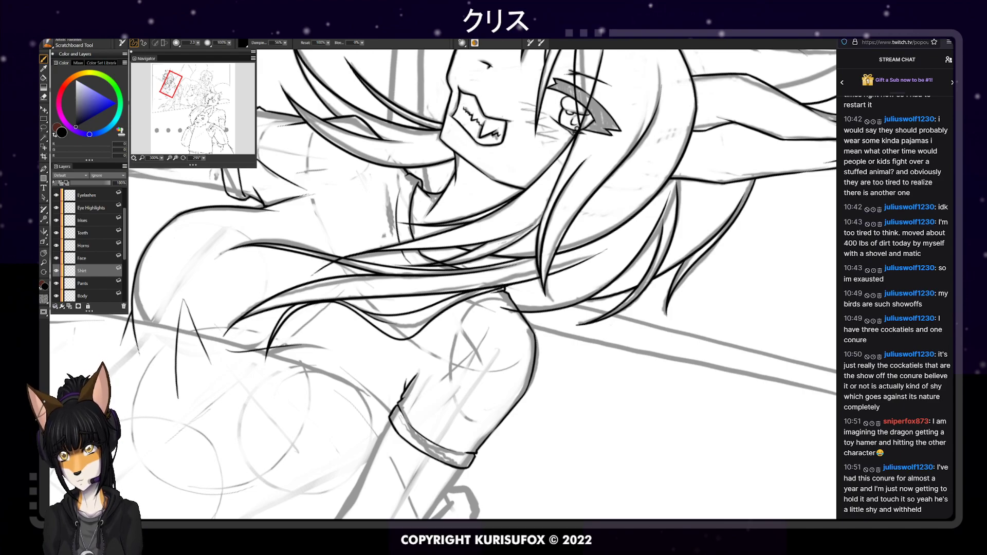
{"action": "key", "text": "e"}
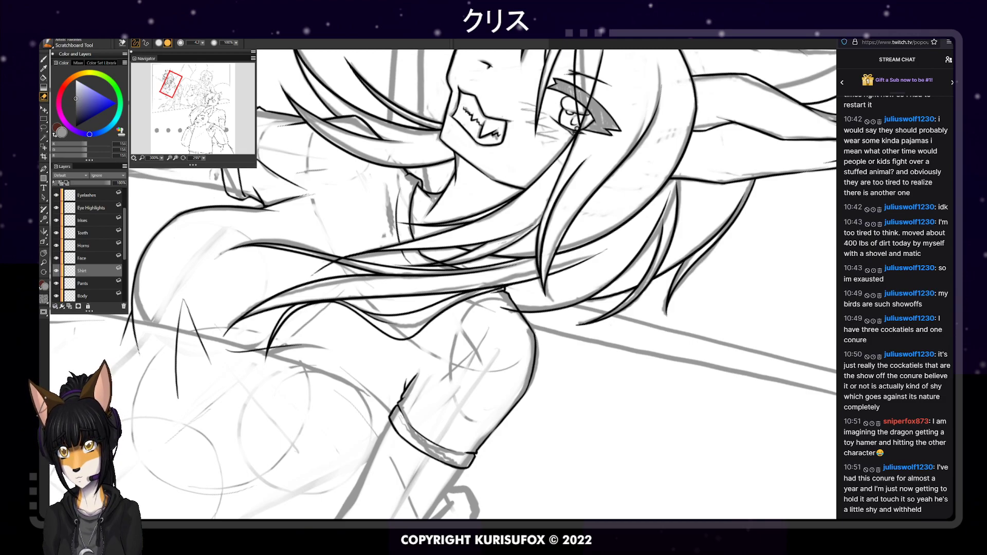
{"action": "key", "text": "b"}
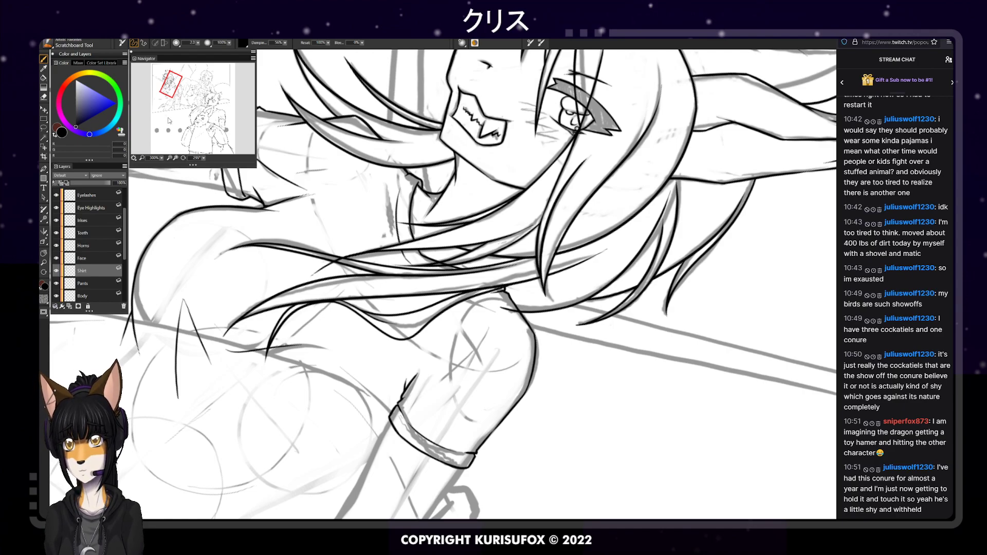
{"action": "left_click", "coordinate": [203, 158]}
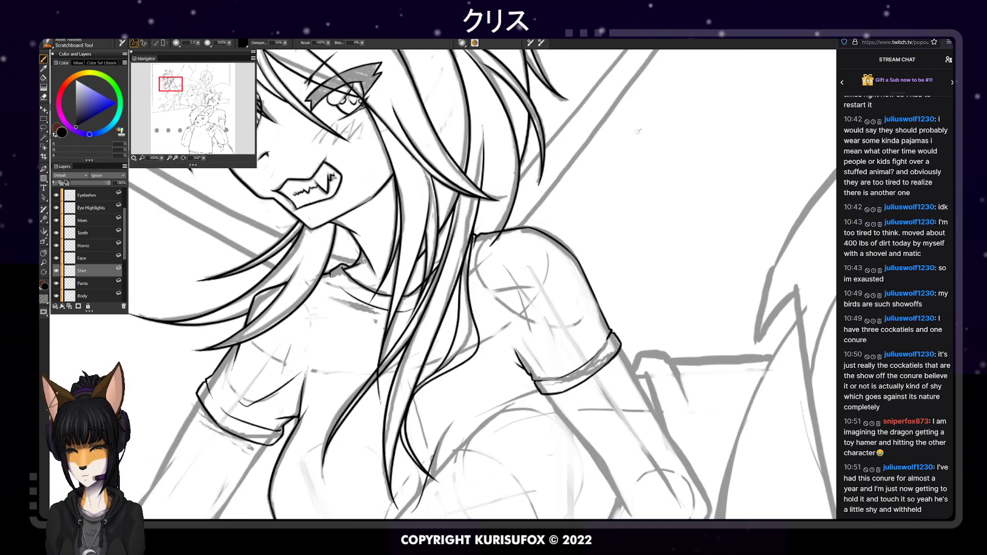
{"action": "key", "text": "e"}
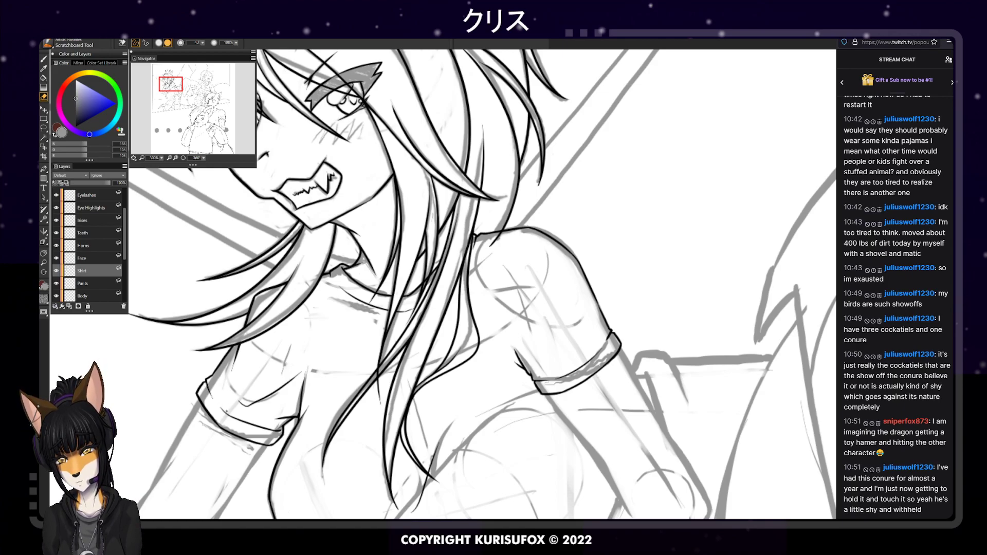
{"action": "key", "text": "ctrl+minus"}
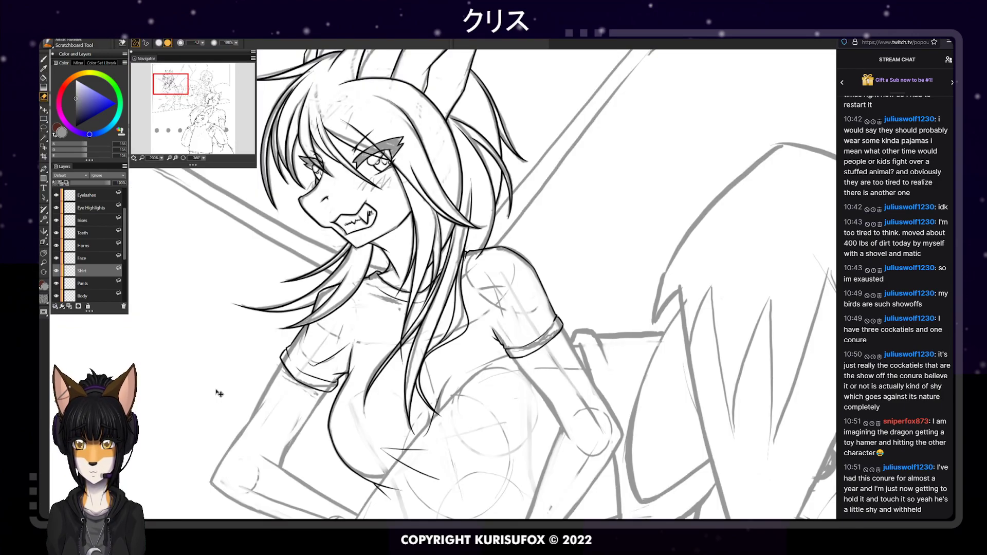
{"action": "key", "text": "ctrl+minus"}
{"action": "key", "text": "ctrl+minus"}
{"action": "key", "text": "ctrl+minus"}
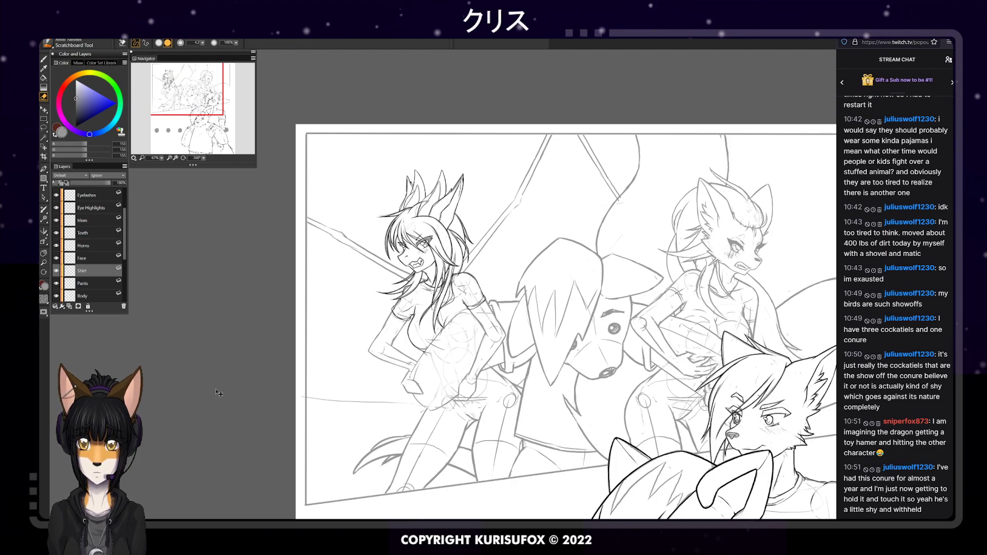
{"action": "key", "text": "ctrl+plus"}
{"action": "key", "text": "ctrl+plus"}
{"action": "key", "text": "b"}
{"action": "key", "text": "ctrl+plus"}
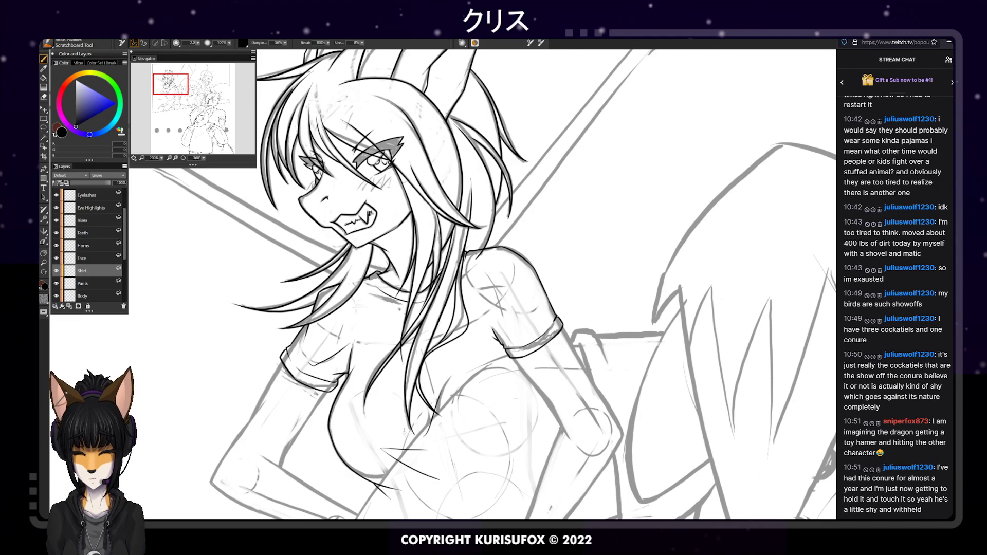
Ink short fold lines on the shirt's chest just below the hair tips on the Shirt layer, and save the drawing
{"action": "mouse_move", "coordinate": [410, 432]}
{"action": "left_mouse_down"}
{"action": "mouse_move", "coordinate": [408, 423]}
{"action": "mouse_move", "coordinate": [382, 428]}
{"action": "mouse_move", "coordinate": [407, 436]}
{"action": "left_mouse_up"}
{"action": "key", "text": "ctrl+z"}
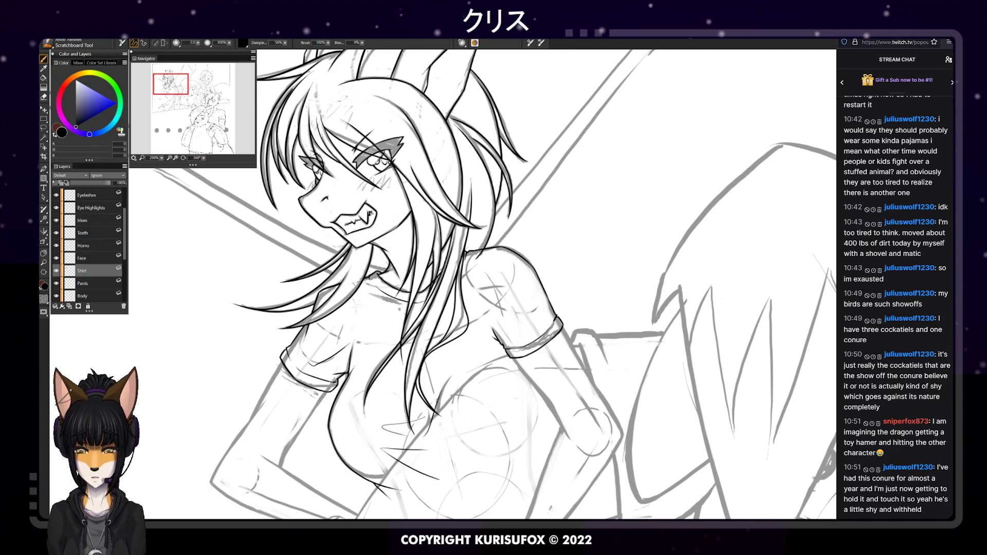
{"action": "key", "text": "ctrl+z"}
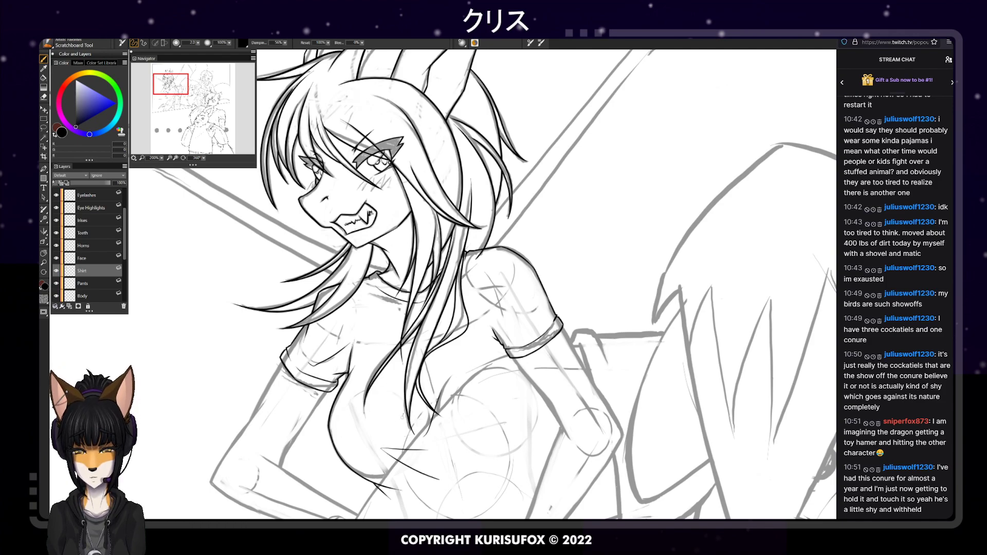
{"action": "mouse_move", "coordinate": [423, 409]}
{"action": "left_mouse_down"}
{"action": "mouse_move", "coordinate": [366, 427]}
{"action": "mouse_move", "coordinate": [409, 439]}
{"action": "mouse_move", "coordinate": [402, 426]}
{"action": "mouse_move", "coordinate": [414, 438]}
{"action": "left_mouse_up"}
{"action": "key", "text": "ctrl+z"}
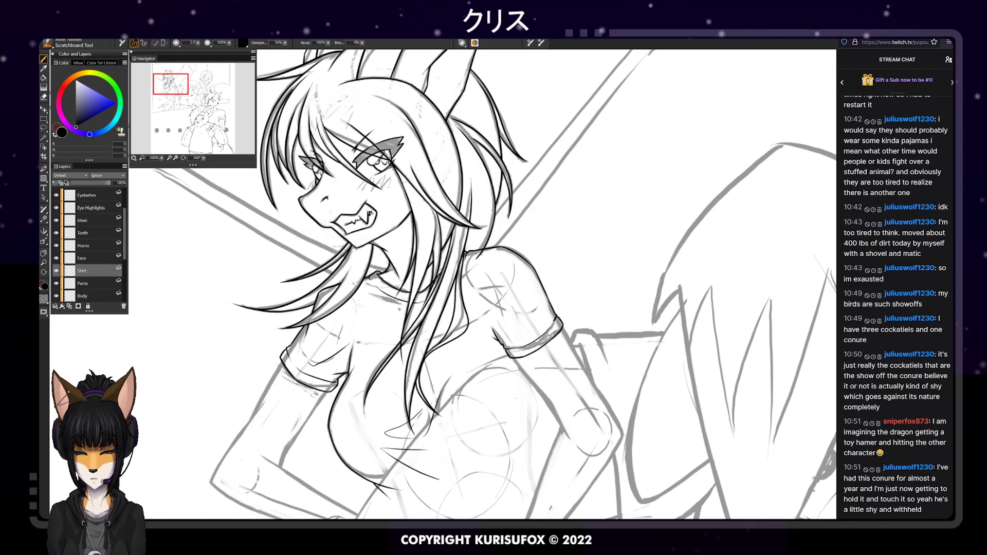
{"action": "key", "text": "e"}
{"action": "key", "text": "ctrl+z"}
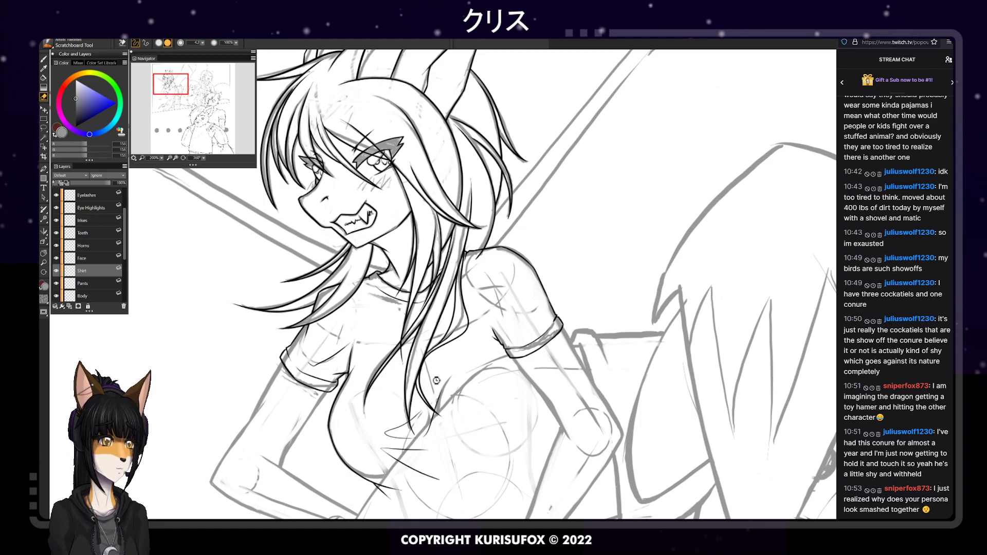
{"action": "key", "text": "ctrl+s"}
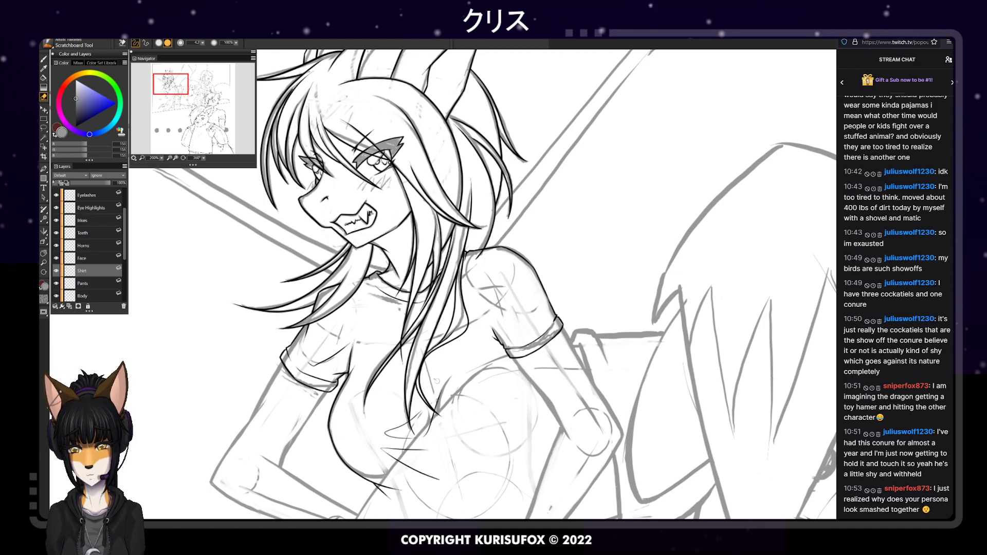
Save the current state of the illustration
{"action": "key", "text": "b"}
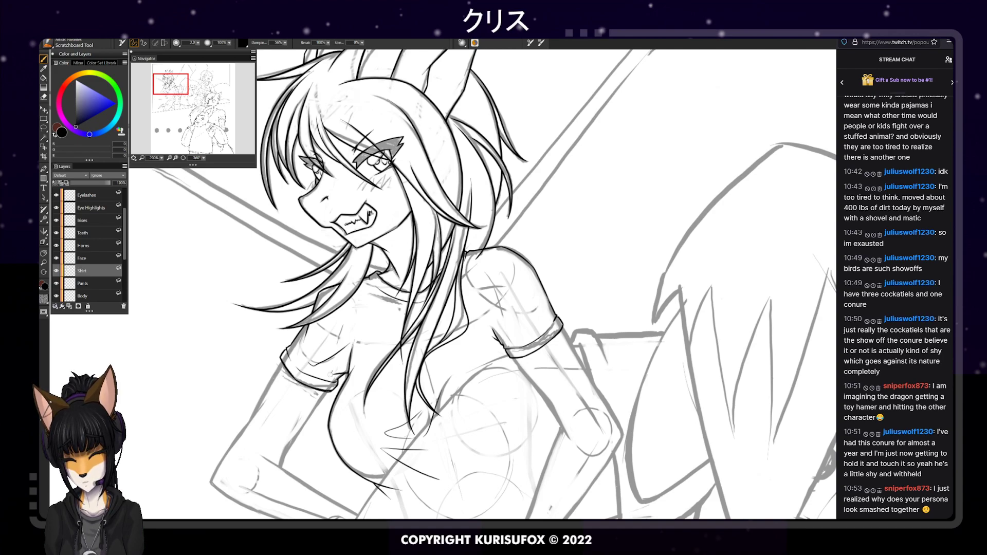
{"action": "key", "text": "e"}
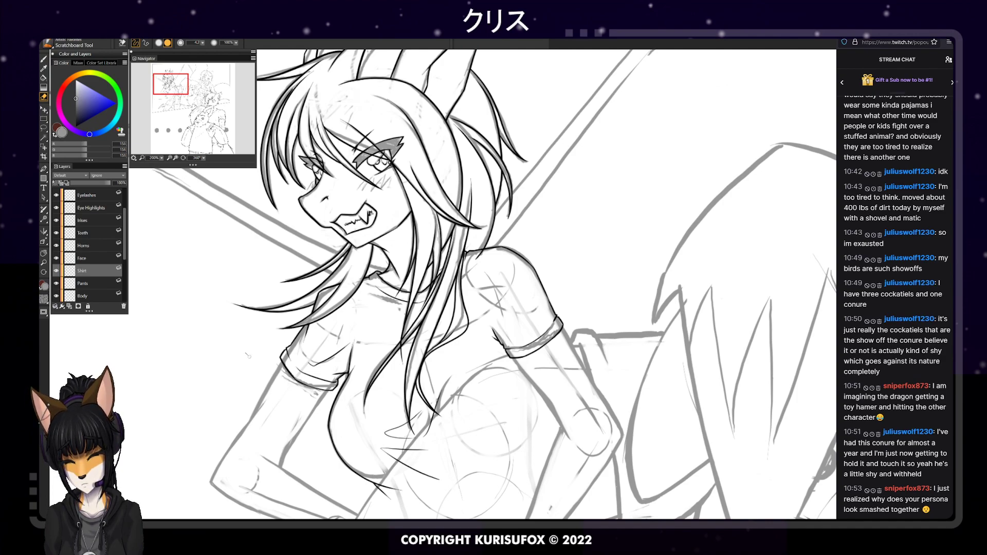
{"action": "key", "text": "p"}
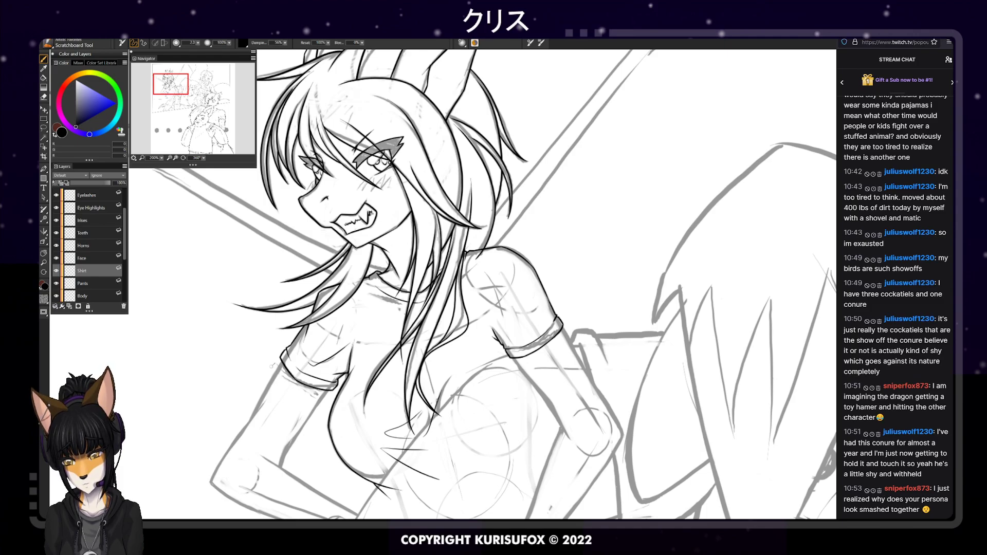
{"action": "key", "text": "e"}
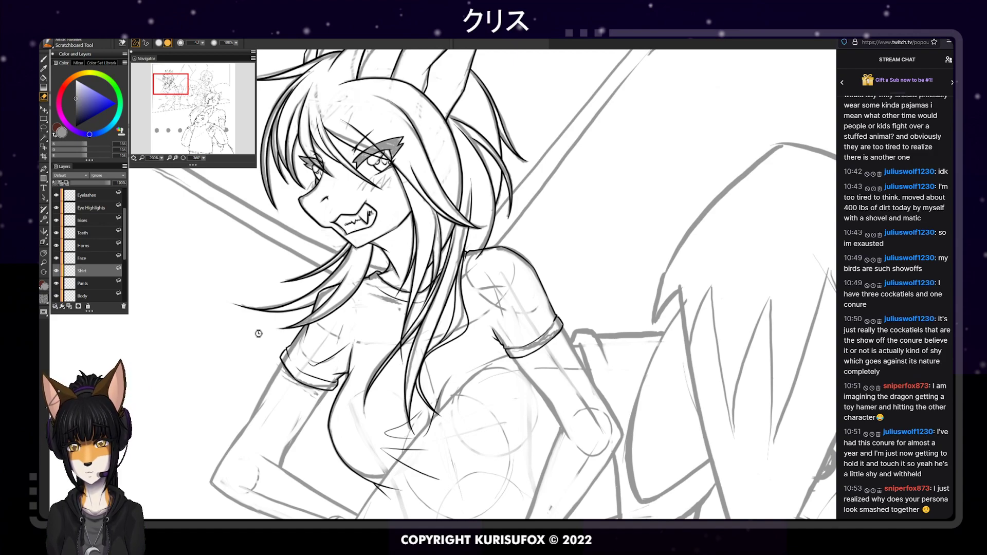
{"action": "key", "text": "ctrl+s"}
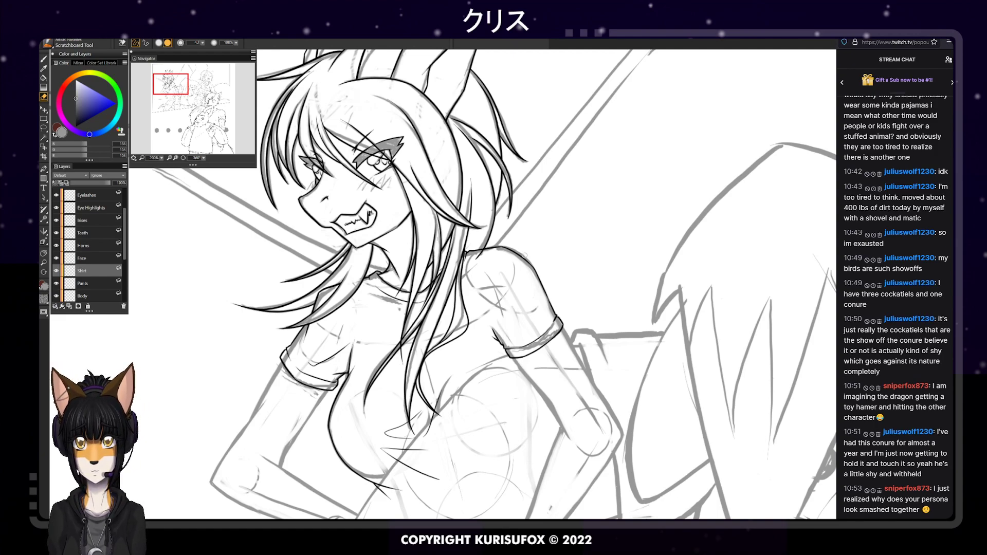
On the Body layer, ink the bent arm's outer contour from the elbow to the sleeve cuff and erase the overshoot at the cuff
{"action": "key", "text": "b"}
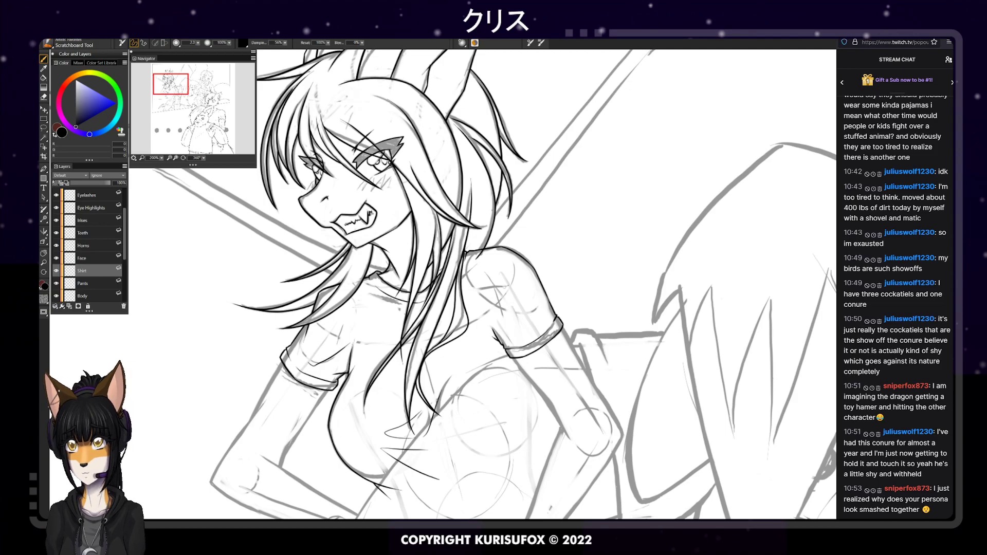
{"action": "left_click", "coordinate": [54, 294]}
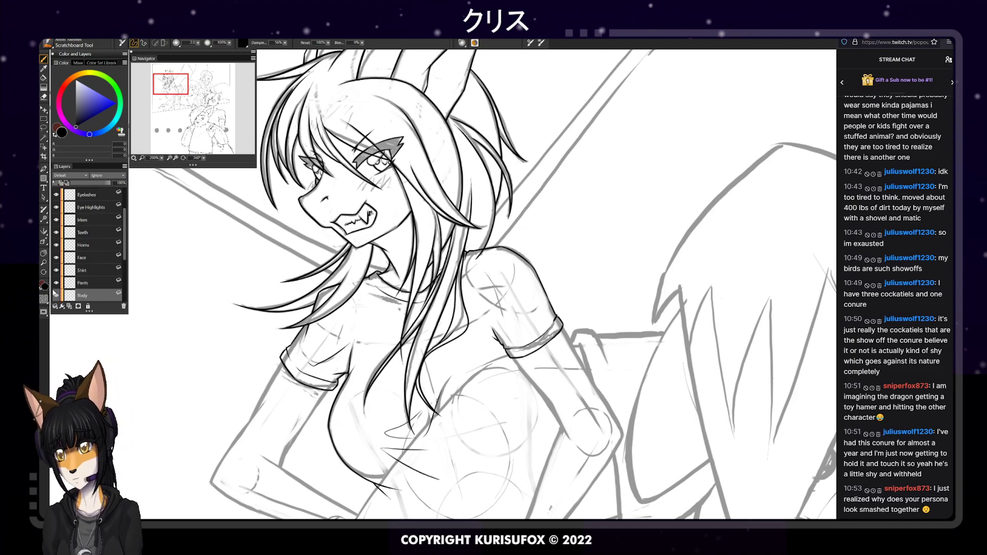
{"action": "left_click", "coordinate": [44, 253]}
{"action": "mouse_move", "coordinate": [335, 332]}
{"action": "left_mouse_down"}
{"action": "mouse_move", "coordinate": [392, 206]}
{"action": "mouse_move", "coordinate": [402, 231]}
{"action": "mouse_move", "coordinate": [470, 226]}
{"action": "left_mouse_up"}
{"action": "key", "text": "ctrl+plus"}
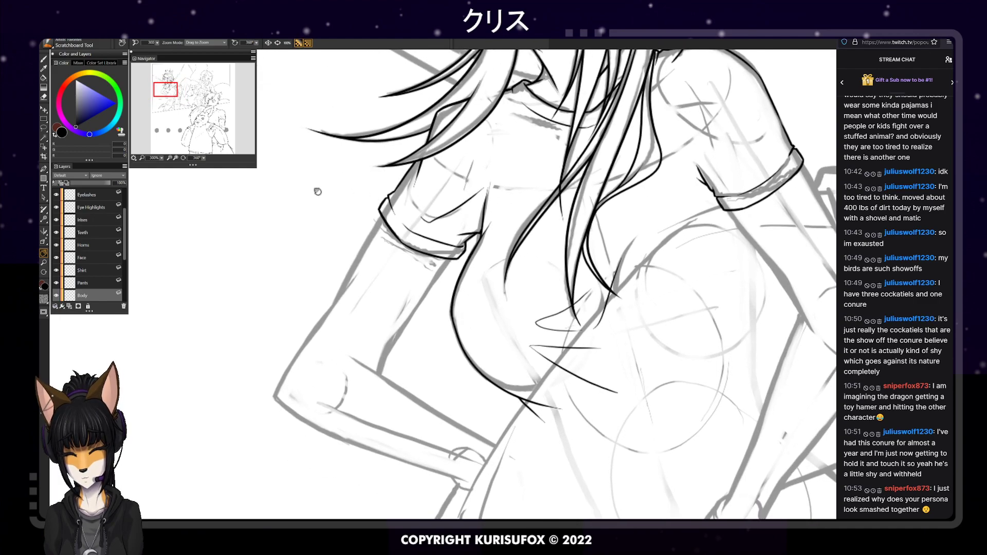
{"action": "left_click", "coordinate": [44, 60]}
{"action": "left_click_drag", "start_coordinate": [274, 397], "coordinate": [349, 288]}
{"action": "key", "text": "ctrl+z"}
{"action": "mouse_move", "coordinate": [275, 397]}
{"action": "left_mouse_down"}
{"action": "mouse_move", "coordinate": [366, 263]}
{"action": "mouse_move", "coordinate": [410, 190]}
{"action": "left_mouse_up"}
{"action": "key", "text": "ctrl+z"}
{"action": "left_click_drag", "start_coordinate": [341, 289], "coordinate": [404, 185]}
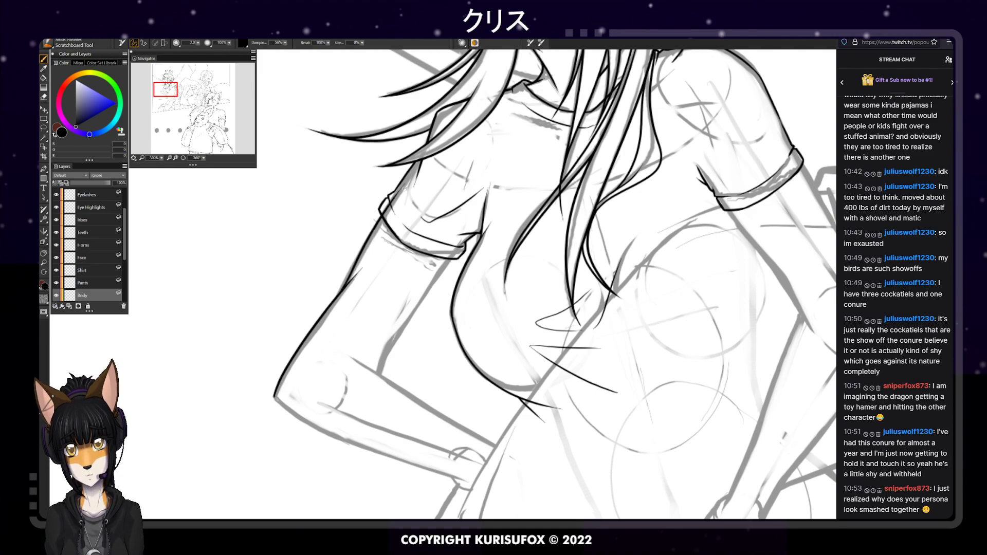
{"action": "key", "text": "e"}
{"action": "left_click_drag", "start_coordinate": [386, 208], "coordinate": [404, 185]}
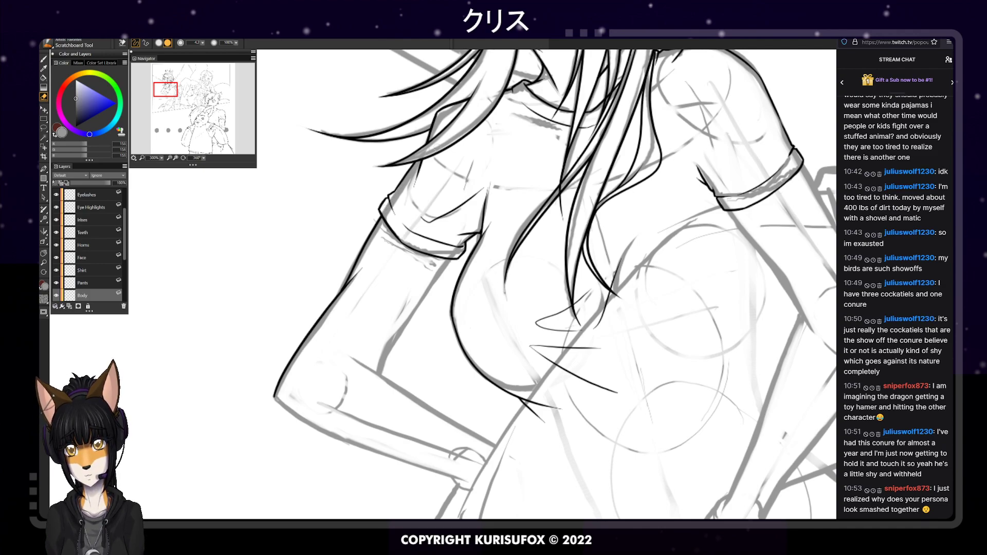
Ink the forearm's upper contour toward the waist and the inner upper-arm line from the elbow crease to the cuff
{"action": "key", "text": "p"}
{"action": "left_click_drag", "start_coordinate": [508, 451], "coordinate": [333, 340]}
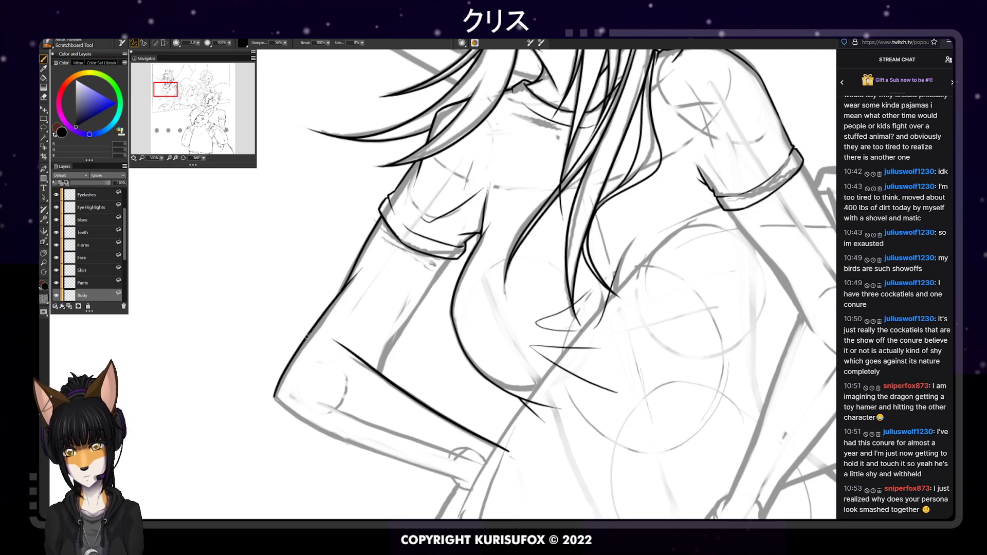
{"action": "left_click_drag", "start_coordinate": [381, 375], "coordinate": [409, 295]}
{"action": "key", "text": "ctrl+z"}
{"action": "left_click_drag", "start_coordinate": [386, 355], "coordinate": [465, 235]}
{"action": "key", "text": "ctrl+z"}
{"action": "left_click_drag", "start_coordinate": [384, 352], "coordinate": [461, 231]}
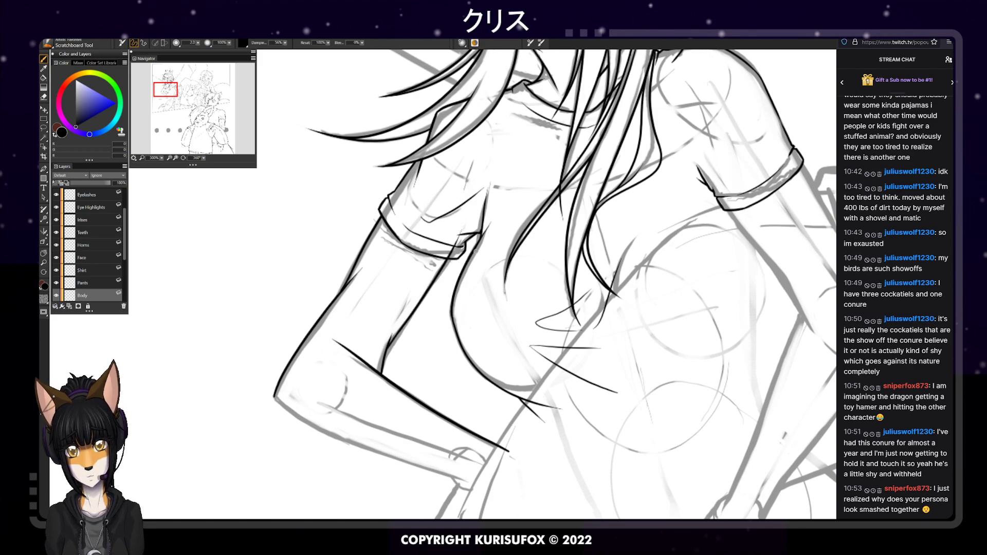
{"action": "key", "text": "n"}
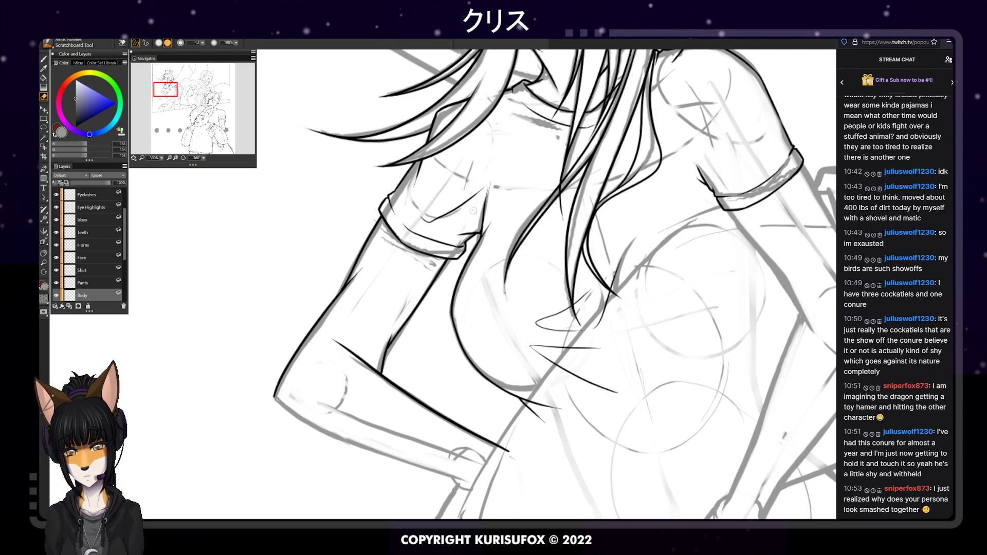
Try to ink the forearm's lower contour starting from the elbow point, undoing each stroke
{"action": "key", "text": "p"}
{"action": "mouse_move", "coordinate": [274, 396]}
{"action": "left_mouse_down"}
{"action": "mouse_move", "coordinate": [430, 477]}
{"action": "mouse_move", "coordinate": [462, 482]}
{"action": "left_mouse_up"}
{"action": "key", "text": "ctrl+z"}
{"action": "left_click_drag", "start_coordinate": [275, 396], "coordinate": [375, 452]}
{"action": "key", "text": "ctrl+z"}
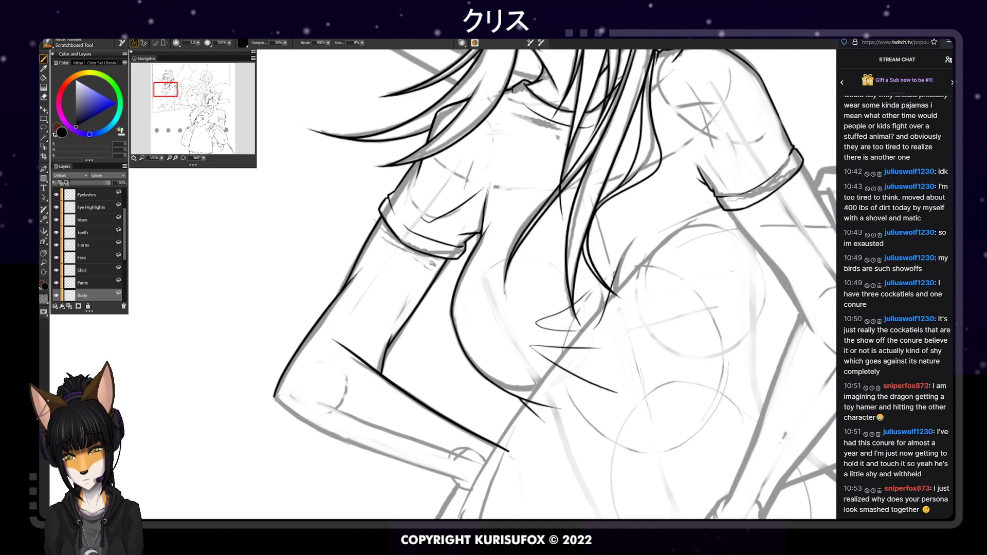
{"action": "left_click_drag", "start_coordinate": [274, 396], "coordinate": [355, 446]}
{"action": "key", "text": "ctrl+z"}
{"action": "left_click_drag", "start_coordinate": [273, 396], "coordinate": [359, 447]}
{"action": "key", "text": "ctrl+z"}
{"action": "left_click_drag", "start_coordinate": [274, 396], "coordinate": [337, 437]}
{"action": "key", "text": "ctrl+z"}
{"action": "left_click_drag", "start_coordinate": [273, 395], "coordinate": [340, 440]}
{"action": "key", "text": "ctrl+z"}
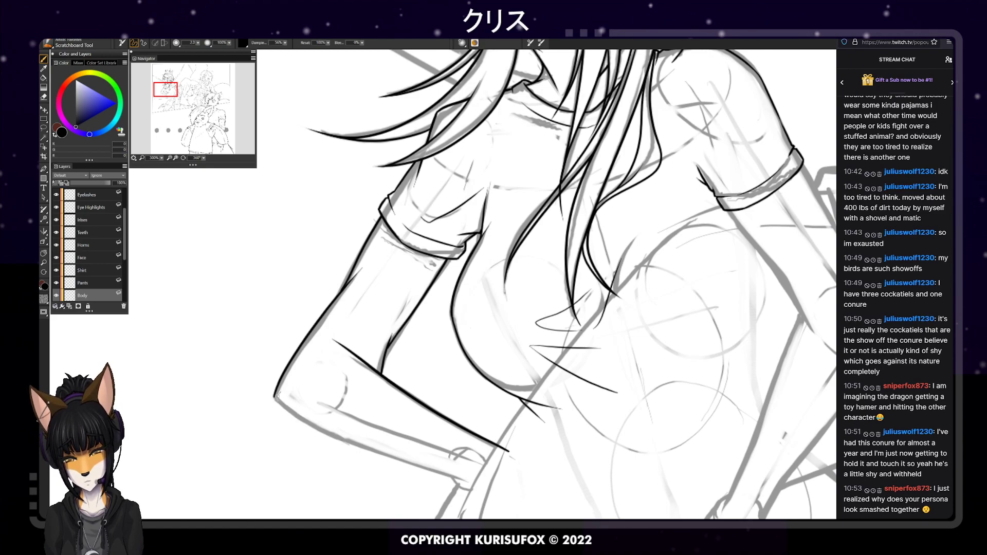
Ink the forearm's lower contour from the elbow point to the wrist, redrawing the stroke until it follows the sketch
{"action": "left_click_drag", "start_coordinate": [275, 397], "coordinate": [340, 440]}
{"action": "key", "text": "ctrl+z"}
{"action": "mouse_move", "coordinate": [274, 395]}
{"action": "left_mouse_down"}
{"action": "mouse_move", "coordinate": [335, 437]}
{"action": "mouse_move", "coordinate": [460, 477]}
{"action": "left_mouse_up"}
{"action": "key", "text": "ctrl+z"}
{"action": "left_click_drag", "start_coordinate": [319, 429], "coordinate": [464, 481]}
{"action": "key", "text": "ctrl+z"}
{"action": "left_click_drag", "start_coordinate": [316, 428], "coordinate": [465, 480]}
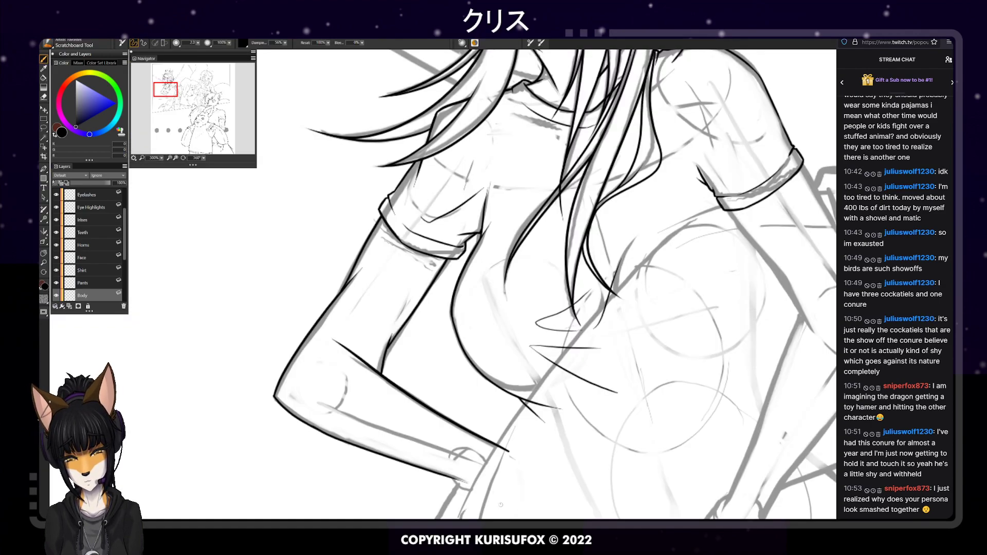
{"action": "key", "text": "ctrl+z"}
{"action": "left_click_drag", "start_coordinate": [316, 427], "coordinate": [457, 475]}
{"action": "key", "text": "ctrl+z"}
{"action": "left_click_drag", "start_coordinate": [311, 427], "coordinate": [473, 479]}
{"action": "key", "text": "ctrl+z"}
{"action": "left_click_drag", "start_coordinate": [312, 427], "coordinate": [472, 481]}
{"action": "key", "text": "ctrl+z"}
{"action": "left_click_drag", "start_coordinate": [319, 429], "coordinate": [460, 484]}
{"action": "key", "text": "ctrl+z"}
{"action": "left_click_drag", "start_coordinate": [311, 426], "coordinate": [468, 483]}
{"action": "key", "text": "ctrl+z"}
{"action": "left_click_drag", "start_coordinate": [316, 429], "coordinate": [441, 471]}
{"action": "key", "text": "ctrl+z"}
{"action": "left_click_drag", "start_coordinate": [315, 428], "coordinate": [467, 484]}
{"action": "key", "text": "ctrl+z"}
{"action": "left_click_drag", "start_coordinate": [311, 427], "coordinate": [476, 483]}
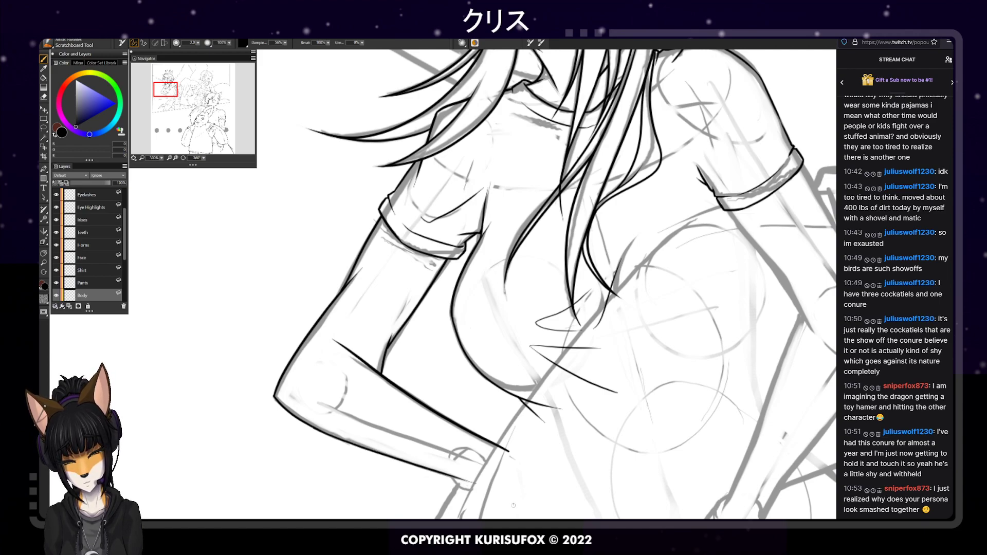
{"action": "key", "text": "ctrl+z"}
{"action": "left_click_drag", "start_coordinate": [316, 429], "coordinate": [478, 486]}
{"action": "key", "text": "ctrl+z"}
{"action": "left_click_drag", "start_coordinate": [321, 429], "coordinate": [469, 482]}
{"action": "key", "text": "ctrl+z"}
{"action": "left_click_drag", "start_coordinate": [417, 464], "coordinate": [468, 481]}
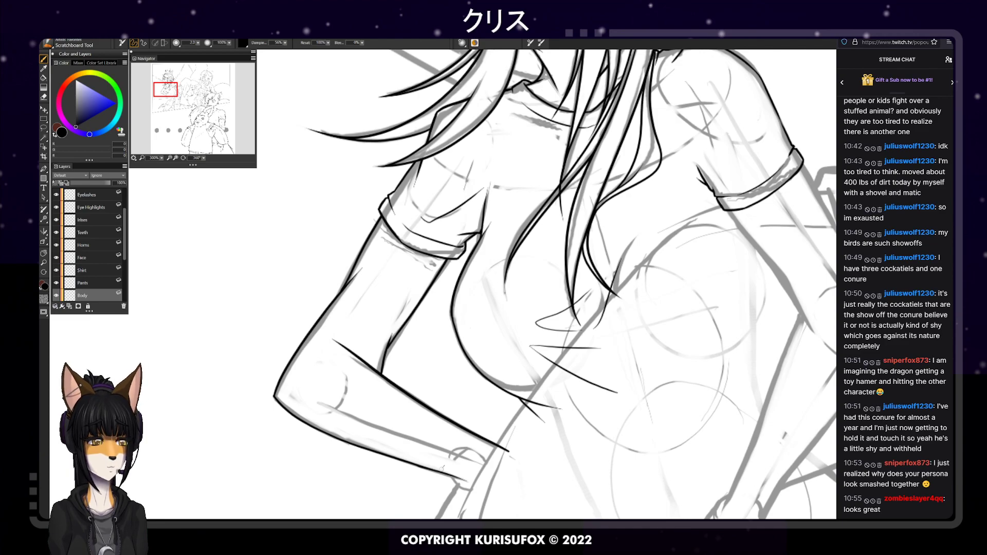
Try a short extension of the forearm's lower line at the wrist, and undo the last strokes there
{"action": "key", "text": "e"}
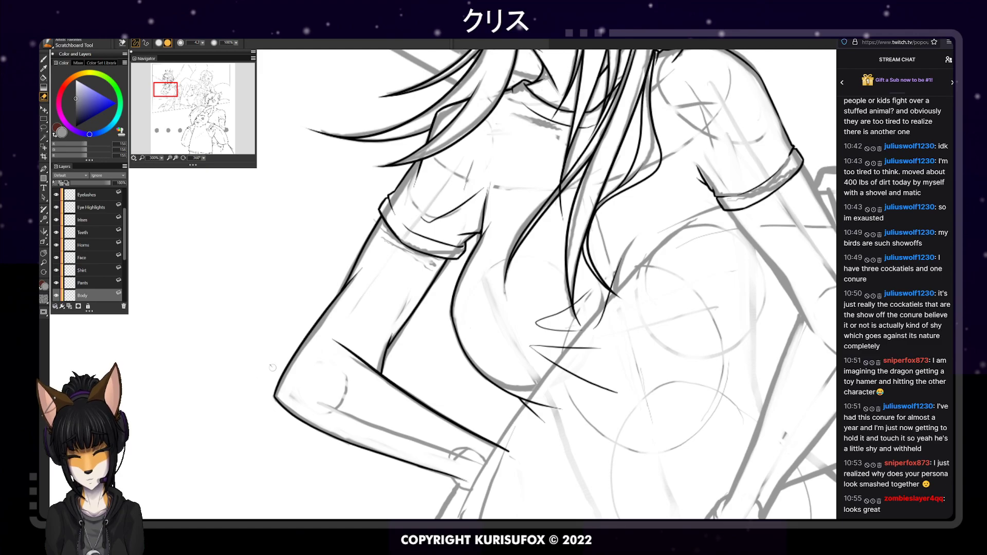
{"action": "key", "text": "b"}
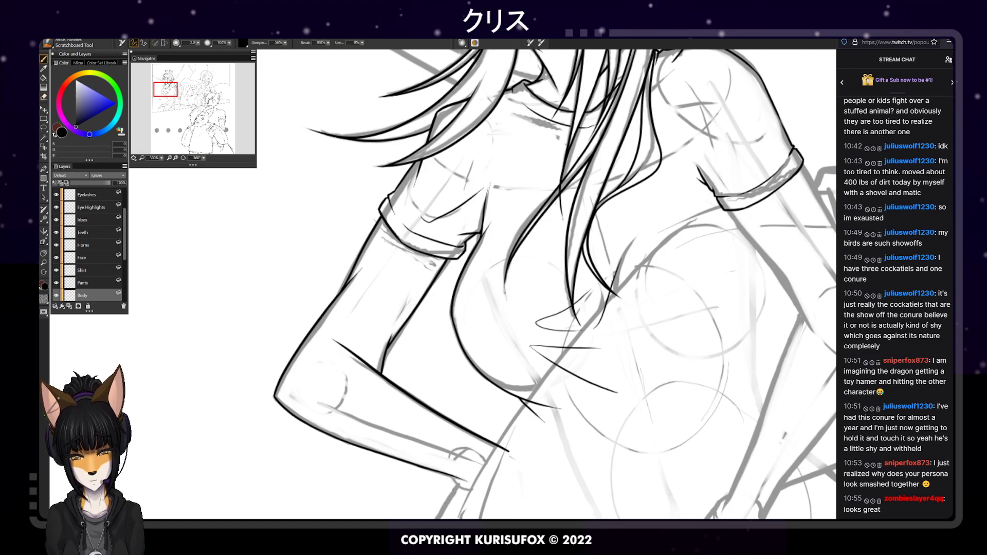
{"action": "left_click_drag", "start_coordinate": [451, 476], "coordinate": [471, 490]}
{"action": "key", "text": "ctrl+z"}
{"action": "key", "text": "ctrl+z"}
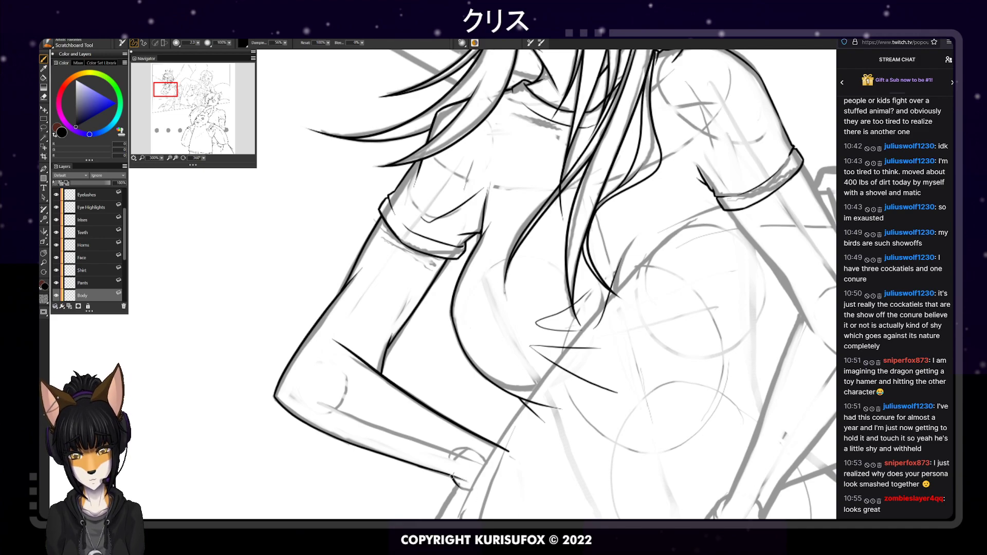
{"action": "key", "text": "e"}
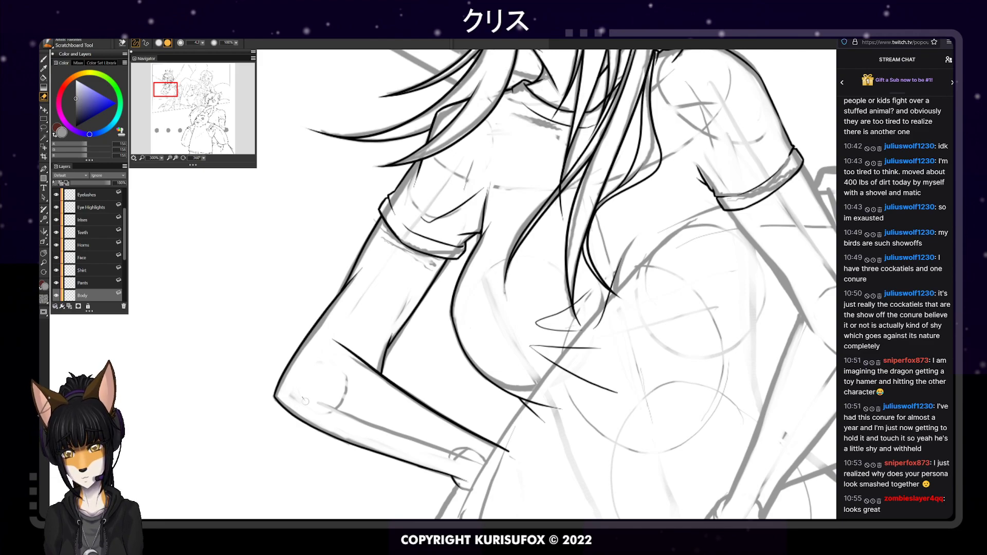
Erase the overshooting start of the forearm's upper contour at the elbow crease and check the whole figure
{"action": "left_click_drag", "start_coordinate": [333, 338], "coordinate": [368, 360]}
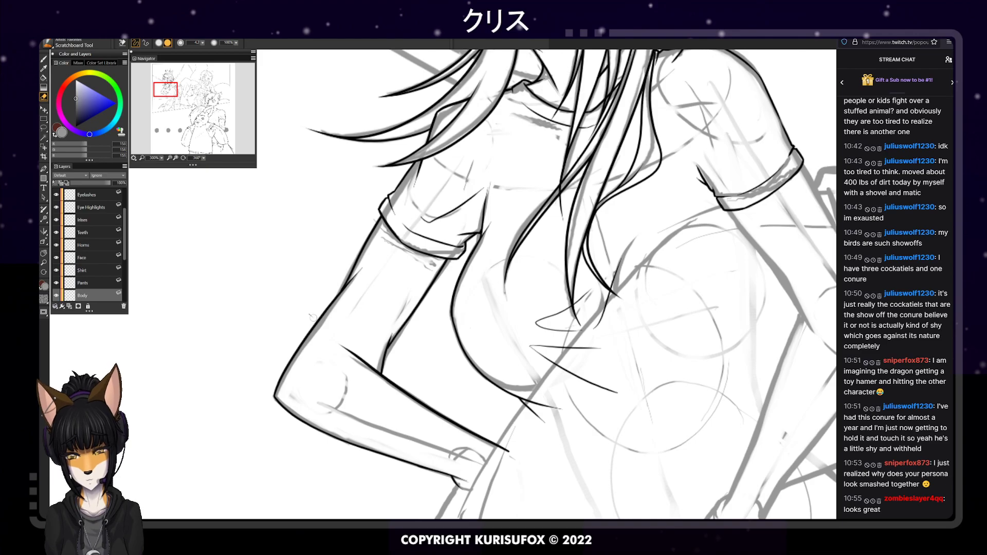
{"action": "key", "text": "ctrl+alt+0"}
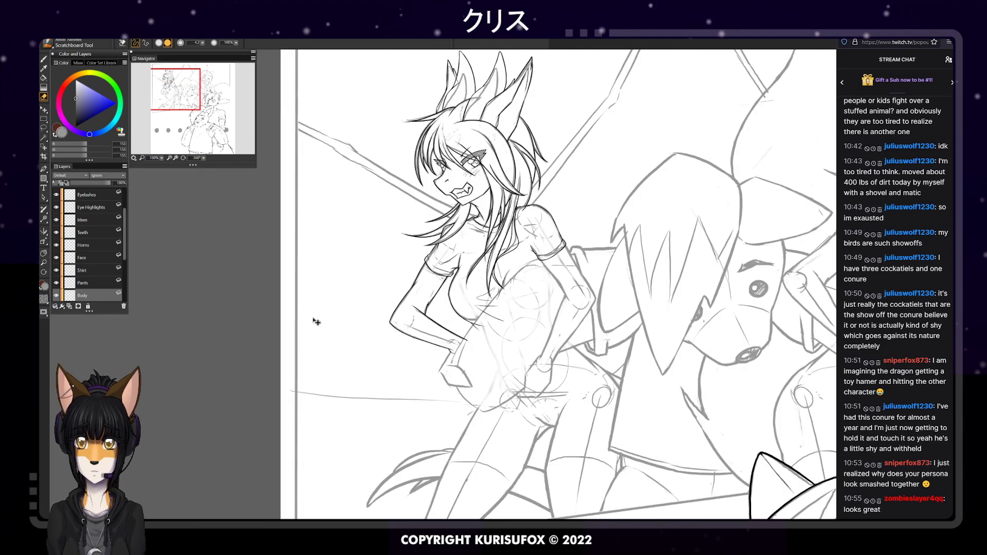
{"action": "key", "text": "ctrl+plus"}
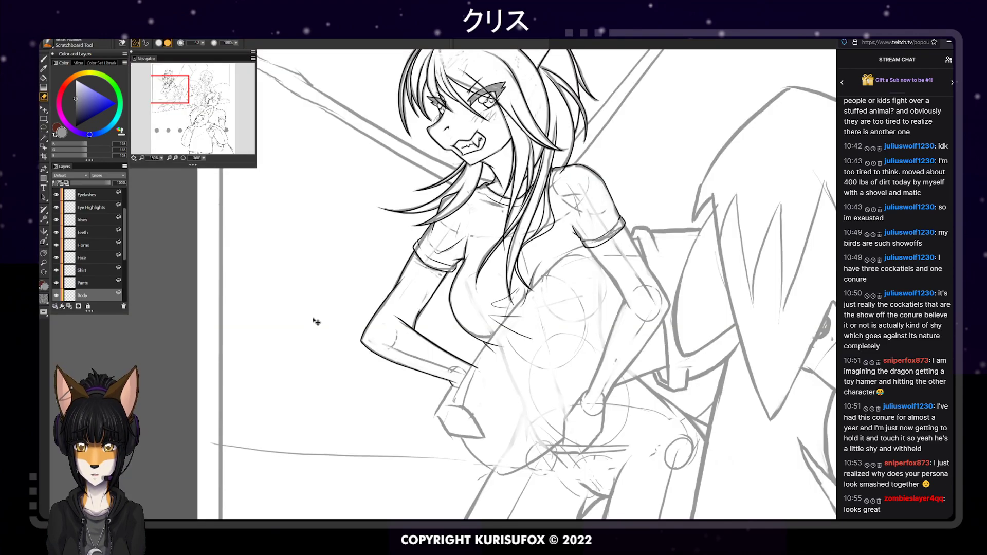
Ink the back of the hand from the wrist down to the first knuckle, redrawing the stroke until it follows the sketch
{"action": "key", "text": "space"}
{"action": "mouse_move", "coordinate": [566, 359]}
{"action": "left_mouse_down"}
{"action": "mouse_move", "coordinate": [599, 289]}
{"action": "mouse_move", "coordinate": [551, 293]}
{"action": "left_mouse_up"}
{"action": "key", "text": "ctrl+plus"}
{"action": "key", "text": "ctrl+plus"}
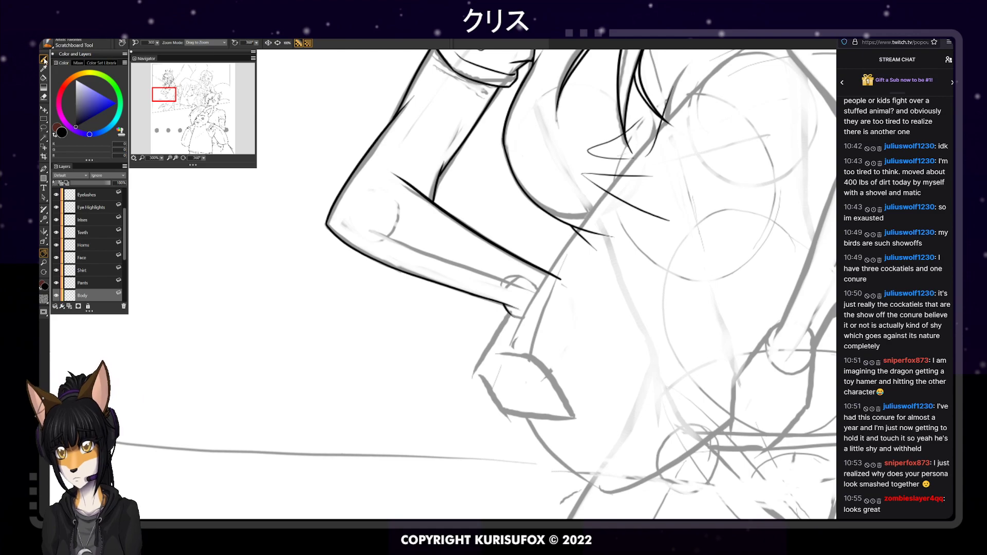
{"action": "left_click", "coordinate": [44, 59]}
{"action": "left_click_drag", "start_coordinate": [511, 310], "coordinate": [473, 377]}
{"action": "key", "text": "ctrl+z"}
{"action": "left_click_drag", "start_coordinate": [511, 310], "coordinate": [473, 378]}
{"action": "key", "text": "ctrl+z"}
{"action": "left_click_drag", "start_coordinate": [511, 310], "coordinate": [468, 383]}
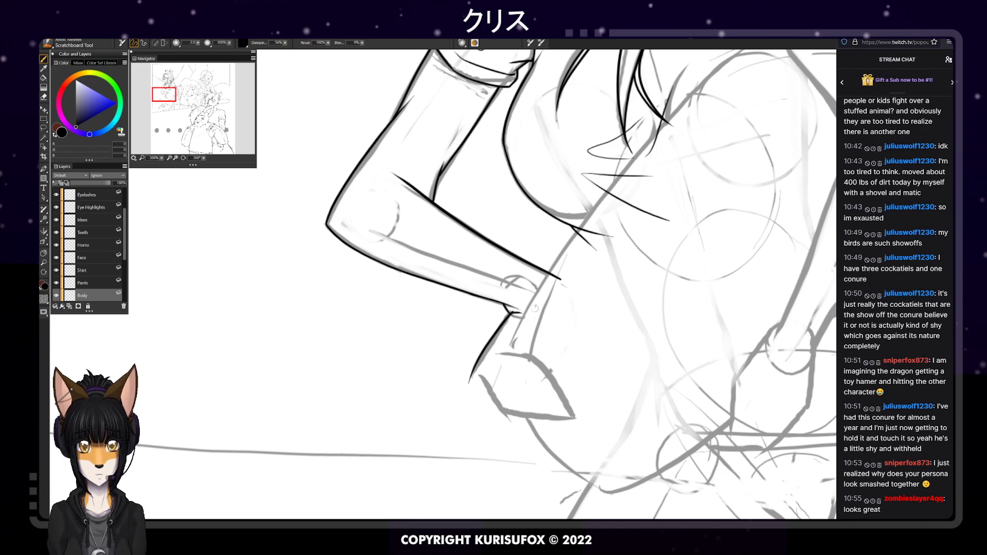
{"action": "key", "text": "e"}
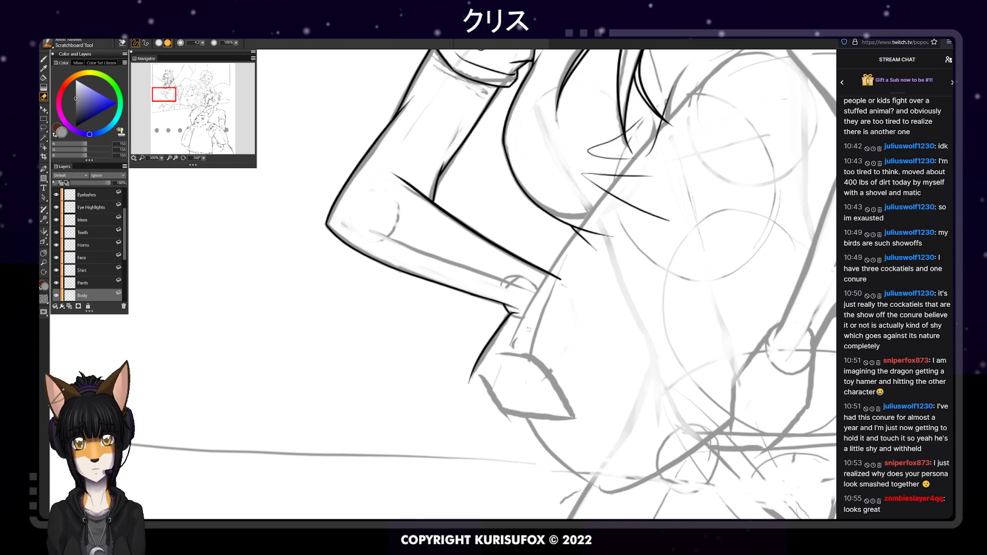
Ink the bumpy knuckle contour along the outer edge of the hand on the hip, undoing strokes that miss
{"action": "key", "text": "p"}
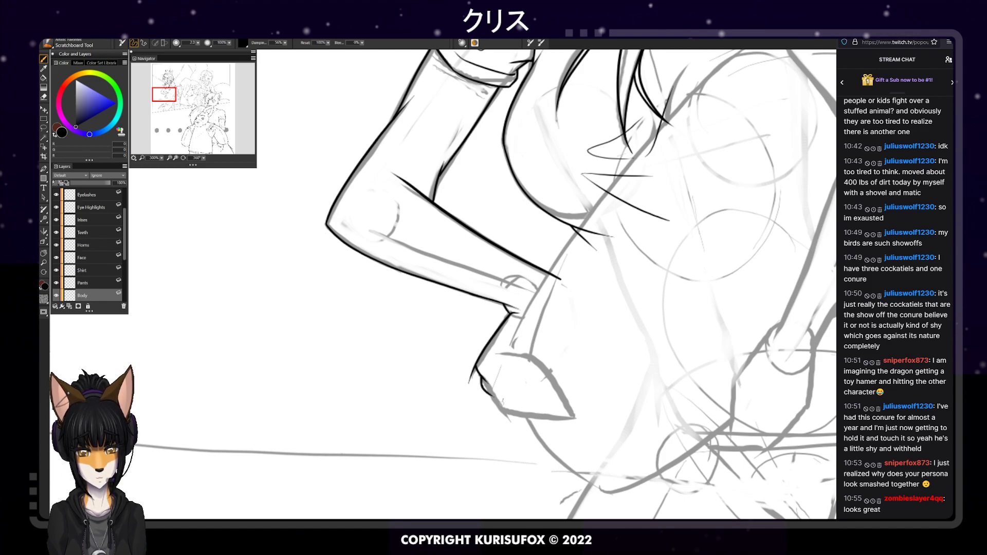
{"action": "key", "text": "ctrl+z"}
{"action": "mouse_move", "coordinate": [481, 381]}
{"action": "left_mouse_down"}
{"action": "mouse_move", "coordinate": [507, 416]}
{"action": "mouse_move", "coordinate": [523, 421]}
{"action": "left_mouse_up"}
{"action": "key", "text": "ctrl+z"}
{"action": "key", "text": "ctrl+z"}
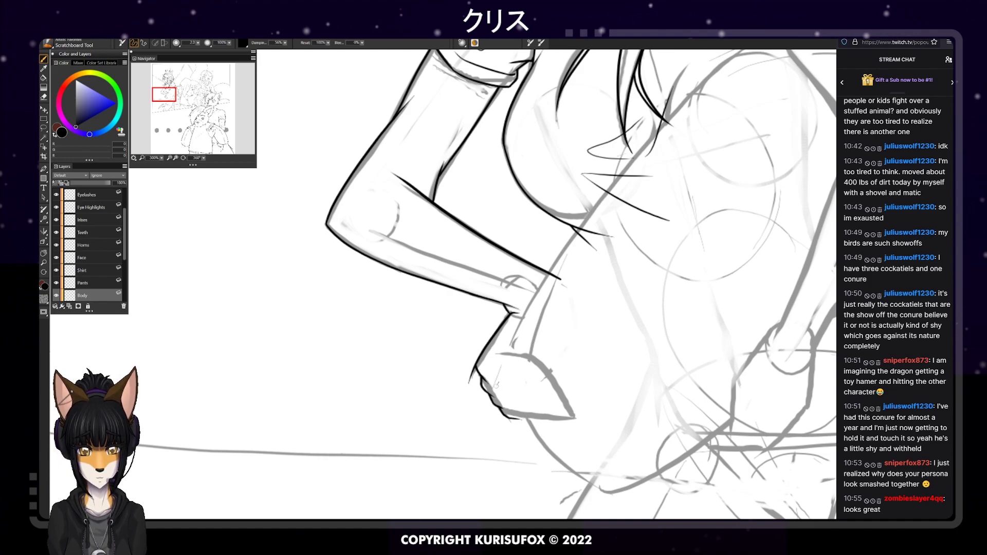
Ink the first finger's edge across the hand after several retries, and erase the hand contour's overshoot at the first knuckle
{"action": "left_click_drag", "start_coordinate": [494, 384], "coordinate": [546, 404]}
{"action": "key", "text": "ctrl+z"}
{"action": "mouse_move", "coordinate": [493, 384]}
{"action": "left_mouse_down"}
{"action": "mouse_move", "coordinate": [529, 401]}
{"action": "mouse_move", "coordinate": [517, 396]}
{"action": "left_mouse_up"}
{"action": "key", "text": "ctrl+z"}
{"action": "key", "text": "ctrl+z"}
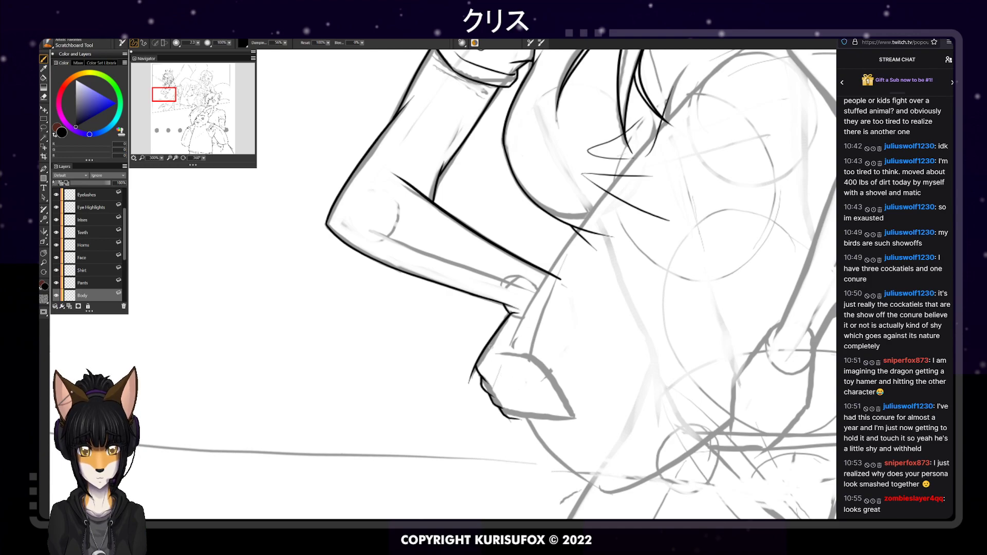
{"action": "left_click_drag", "start_coordinate": [494, 386], "coordinate": [571, 385]}
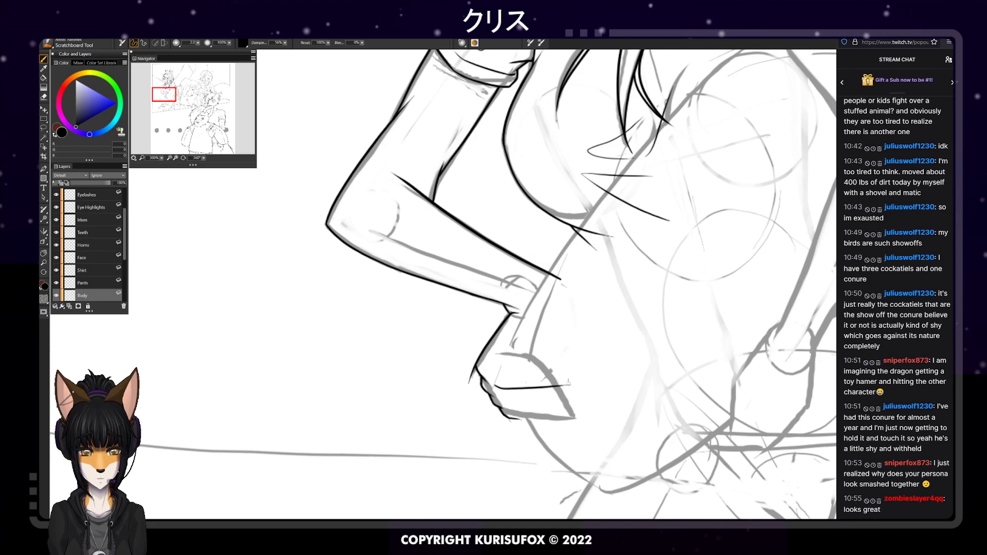
{"action": "key", "text": "e"}
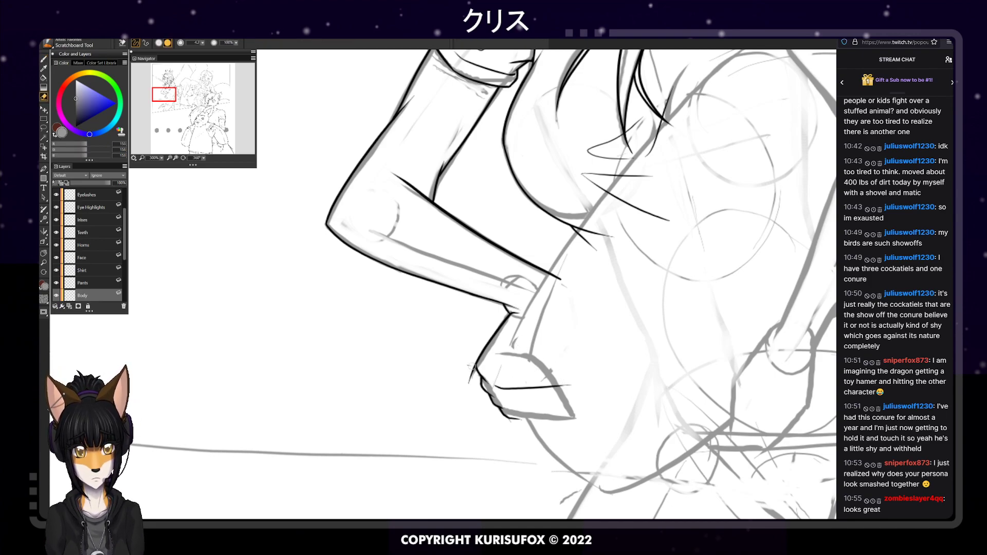
{"action": "left_click_drag", "start_coordinate": [472, 368], "coordinate": [467, 387]}
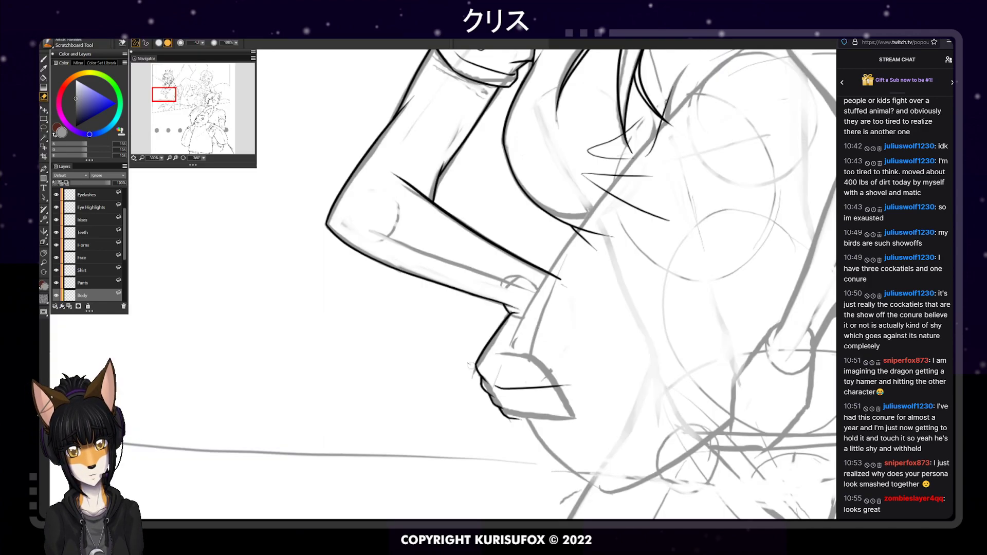
Ink the first finger's rounded tip and its other edge back toward the knuckle, redrawing the strokes repeatedly
{"action": "left_click_drag", "start_coordinate": [183, 159], "coordinate": [183, 158]}
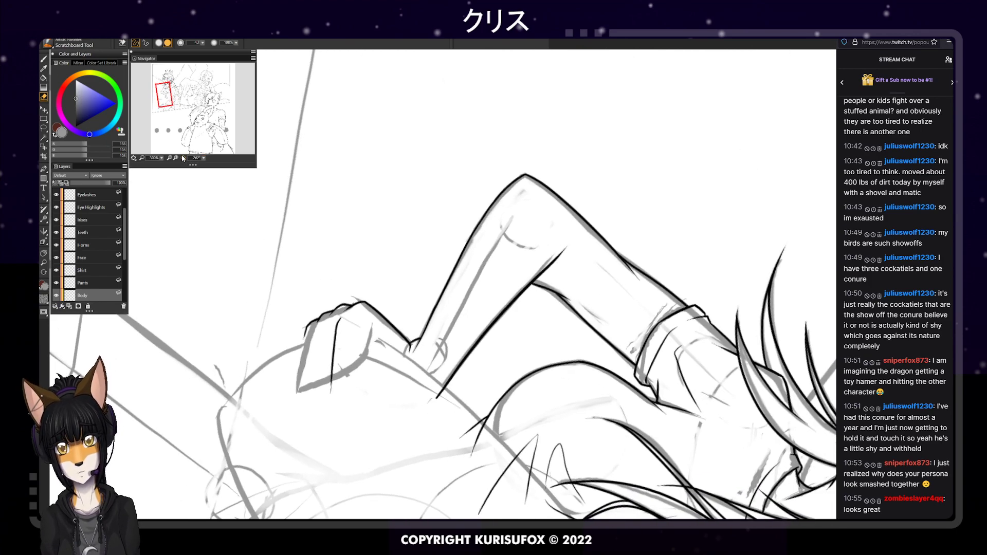
{"action": "key", "text": "p"}
{"action": "left_click_drag", "start_coordinate": [334, 351], "coordinate": [355, 390]}
{"action": "key", "text": "ctrl+z"}
{"action": "mouse_move", "coordinate": [334, 354]}
{"action": "left_mouse_down"}
{"action": "mouse_move", "coordinate": [345, 382]}
{"action": "mouse_move", "coordinate": [358, 319]}
{"action": "left_mouse_up"}
{"action": "key", "text": "ctrl+z"}
{"action": "key", "text": "ctrl+z"}
{"action": "key", "text": "ctrl+z"}
{"action": "key", "text": "ctrl+z"}
{"action": "key", "text": "ctrl+z"}
{"action": "key", "text": "ctrl+z"}
{"action": "key", "text": "ctrl+z"}
{"action": "key", "text": "ctrl+z"}
{"action": "left_click_drag", "start_coordinate": [349, 353], "coordinate": [358, 320]}
{"action": "key", "text": "ctrl+z"}
{"action": "key", "text": "ctrl+z"}
{"action": "mouse_move", "coordinate": [350, 356]}
{"action": "left_mouse_down"}
{"action": "mouse_move", "coordinate": [353, 328]}
{"action": "mouse_move", "coordinate": [368, 317]}
{"action": "left_mouse_up"}
{"action": "key", "text": "ctrl+z"}
{"action": "key", "text": "ctrl+z"}
{"action": "key", "text": "ctrl+z"}
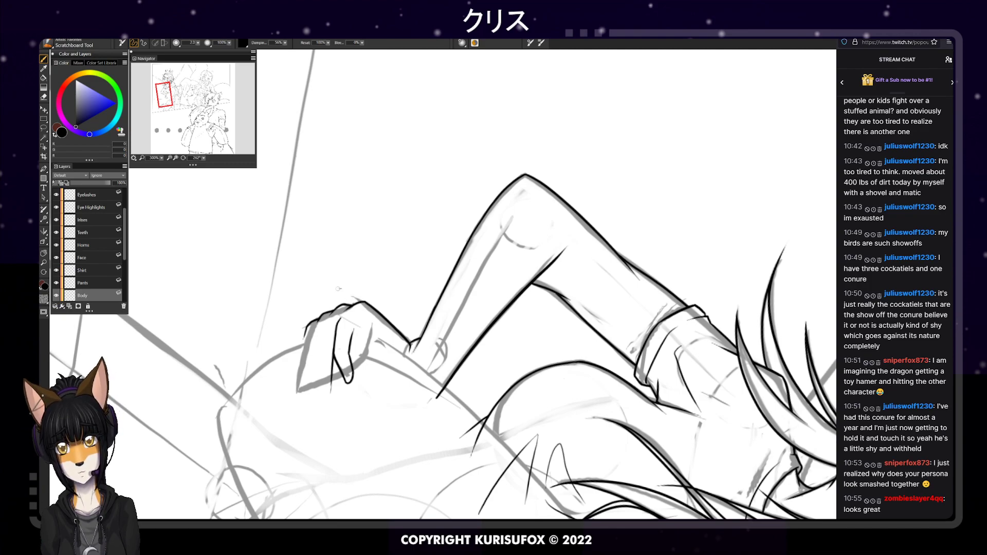
Erase the line overshooting the first fingertip and the finger's second edge leading back to the knuckle
{"action": "key", "text": "e"}
{"action": "left_click_drag", "start_coordinate": [333, 355], "coordinate": [331, 391]}
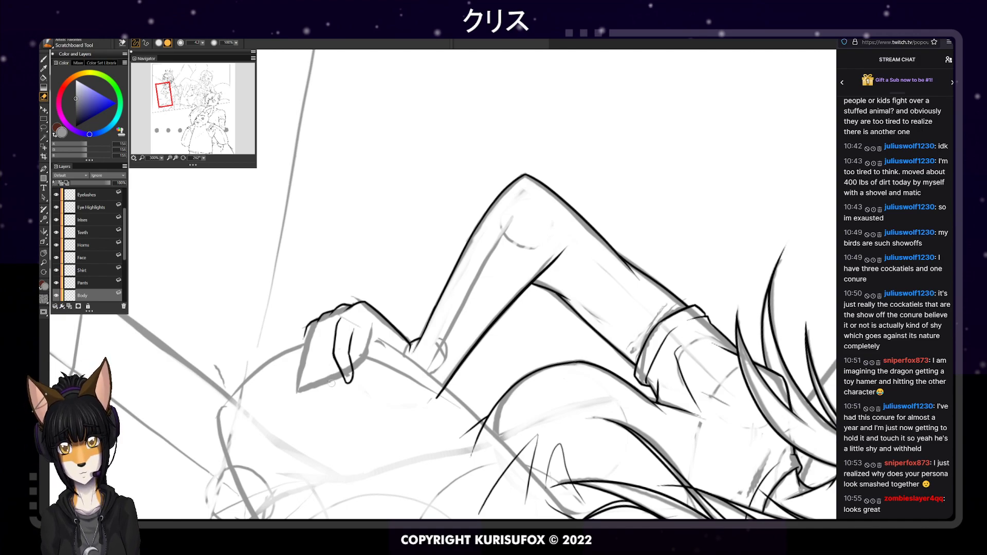
{"action": "left_click_drag", "start_coordinate": [354, 328], "coordinate": [353, 372]}
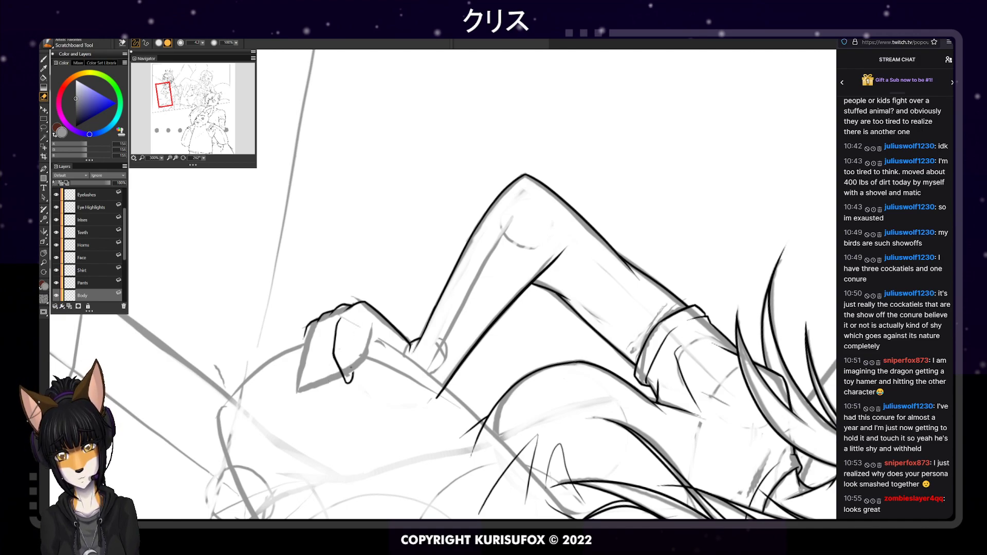
Redraw the first finger's second edge from the fingertip back to a bent crease in the hand, and clean up the fingertip
{"action": "left_click_drag", "start_coordinate": [203, 157], "coordinate": [183, 154]}
{"action": "key", "text": "p"}
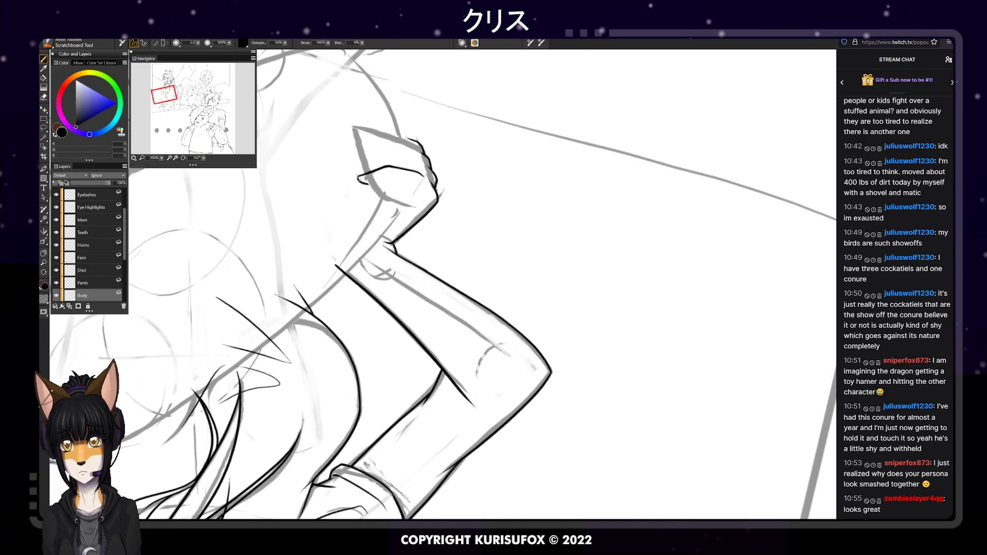
{"action": "mouse_move", "coordinate": [359, 178]}
{"action": "left_mouse_down"}
{"action": "mouse_move", "coordinate": [411, 191]}
{"action": "mouse_move", "coordinate": [391, 186]}
{"action": "mouse_move", "coordinate": [416, 207]}
{"action": "left_mouse_up"}
{"action": "key", "text": "ctrl+z"}
{"action": "key", "text": "ctrl+z"}
{"action": "key", "text": "ctrl+z"}
{"action": "key", "text": "ctrl+z"}
{"action": "key", "text": "ctrl+z"}
{"action": "key", "text": "ctrl+z"}
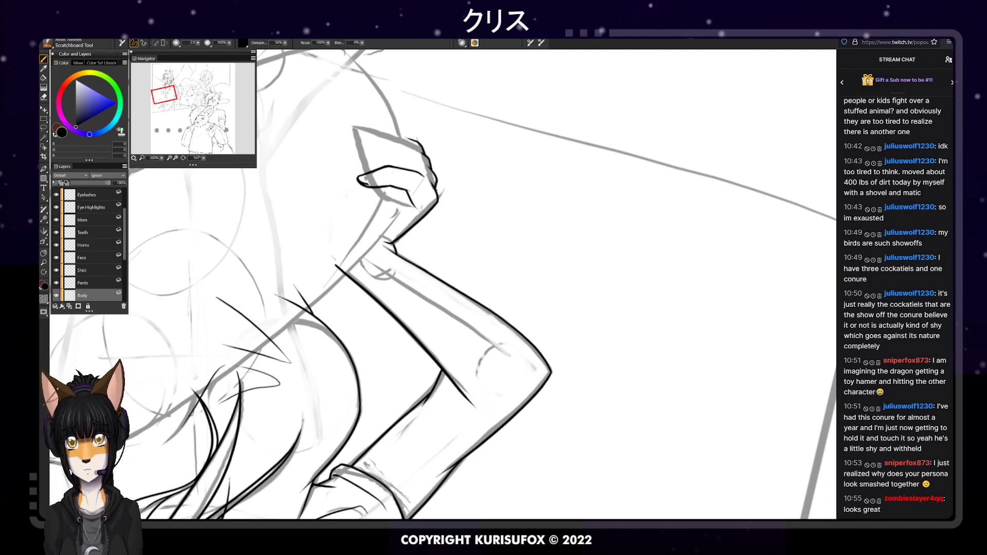
{"action": "key", "text": "e"}
{"action": "left_click_drag", "start_coordinate": [359, 177], "coordinate": [369, 184]}
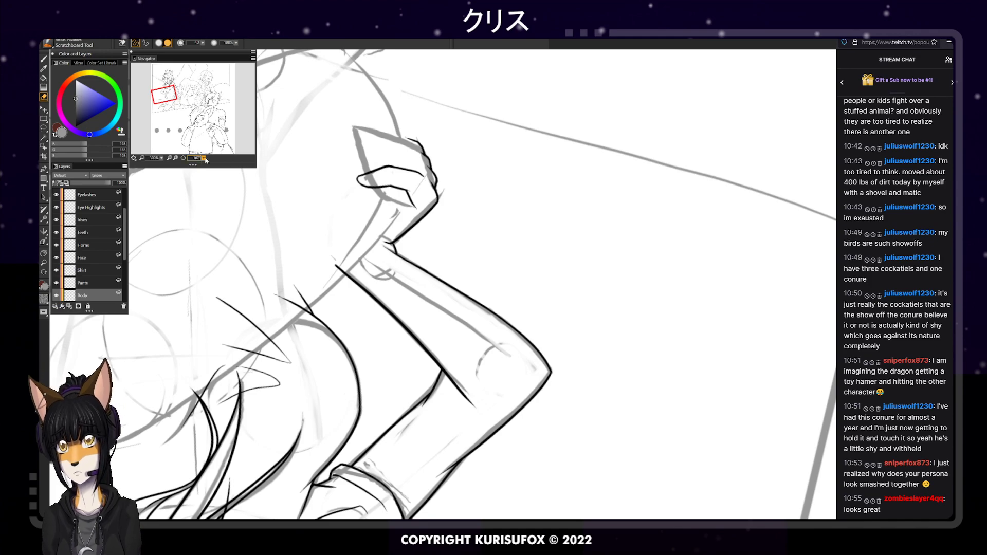
Refine the hand's lines and ink the second finger's edge from the knuckles inward, redrawing the stroke until it fits
{"action": "mouse_move", "coordinate": [204, 159]}
{"action": "left_mouse_down"}
{"action": "mouse_move", "coordinate": [252, 160]}
{"action": "mouse_move", "coordinate": [196, 163]}
{"action": "left_mouse_up"}
{"action": "key", "text": "b"}
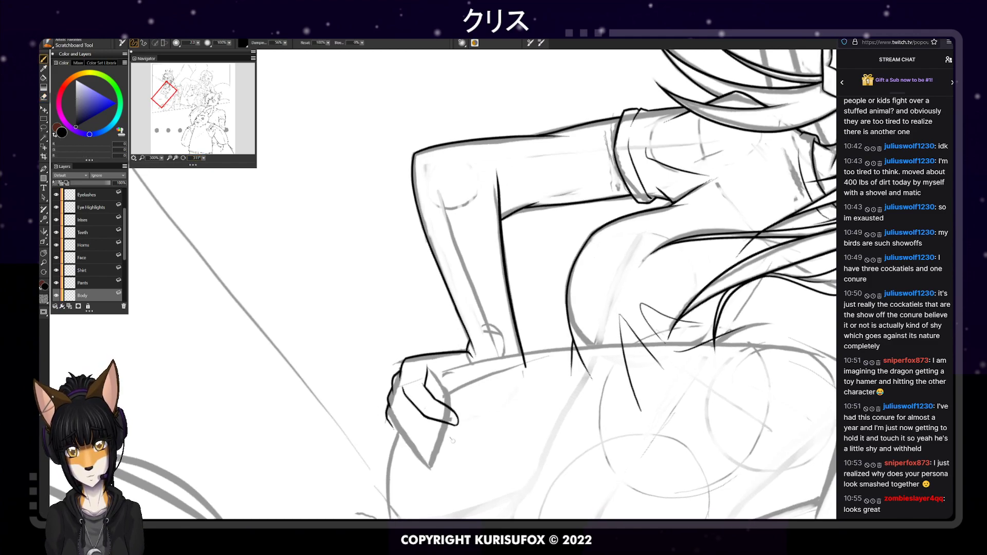
{"action": "key", "text": "n"}
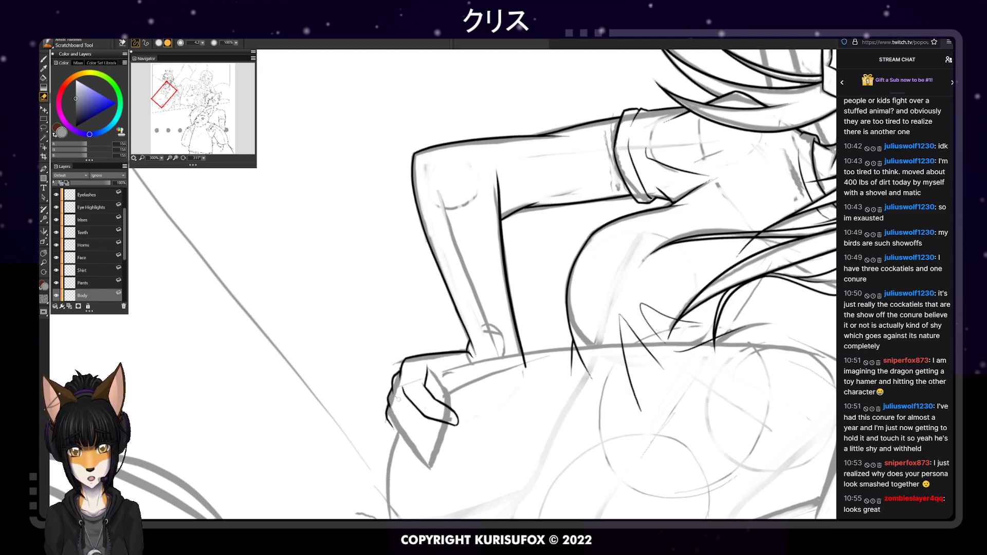
{"action": "key", "text": "b"}
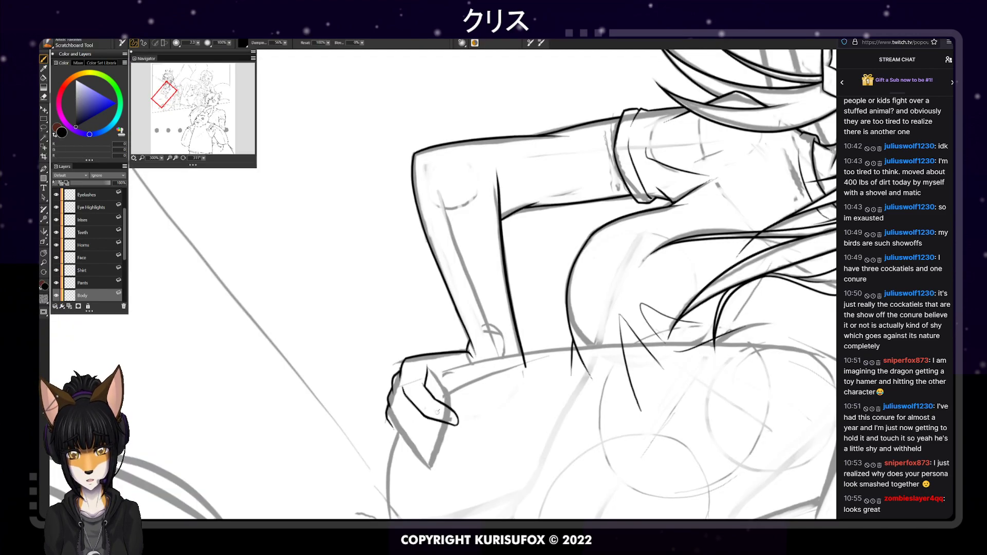
{"action": "key", "text": "n"}
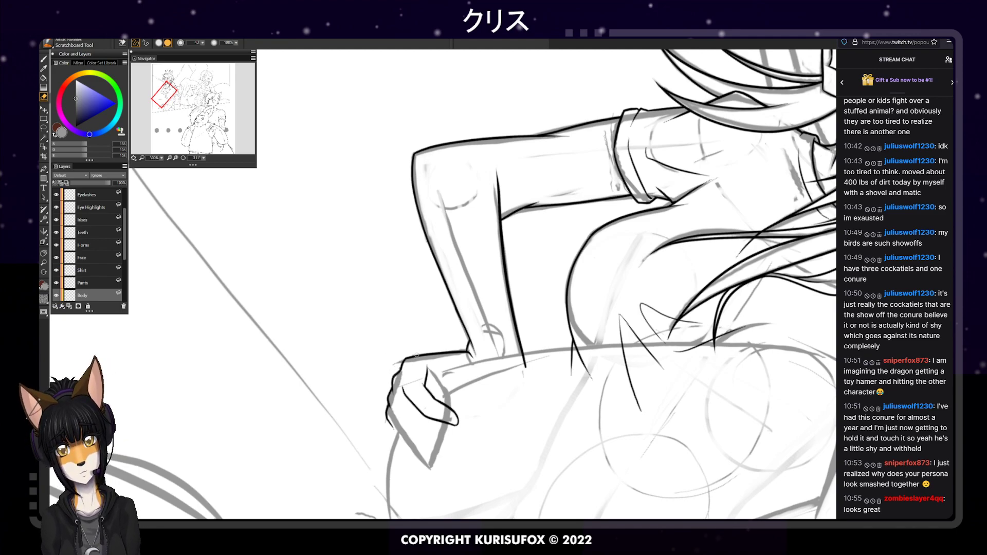
{"action": "key", "text": "p"}
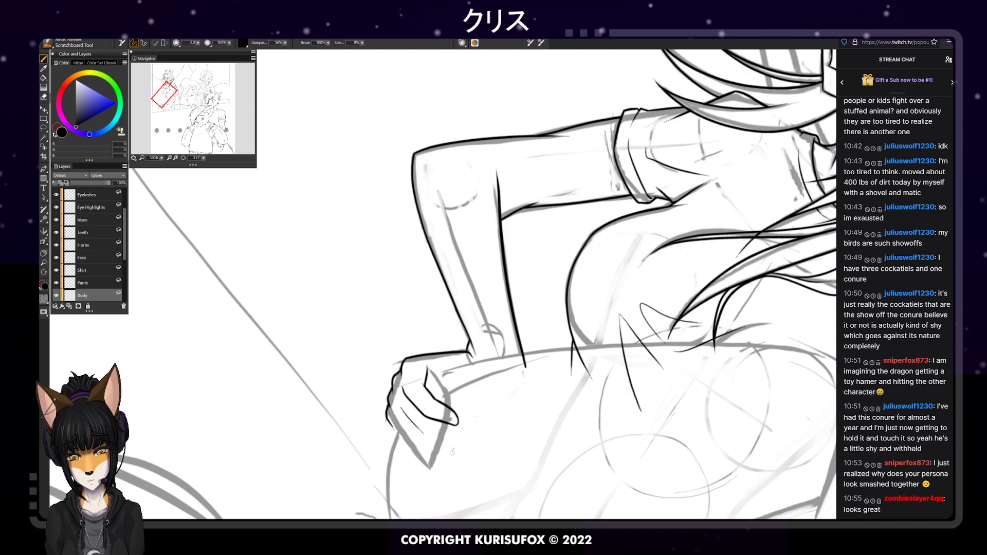
{"action": "left_click_drag", "start_coordinate": [400, 405], "coordinate": [429, 437]}
{"action": "key", "text": "ctrl+z"}
{"action": "key", "text": "ctrl+z"}
{"action": "left_click_drag", "start_coordinate": [399, 403], "coordinate": [430, 438]}
{"action": "key", "text": "ctrl+z"}
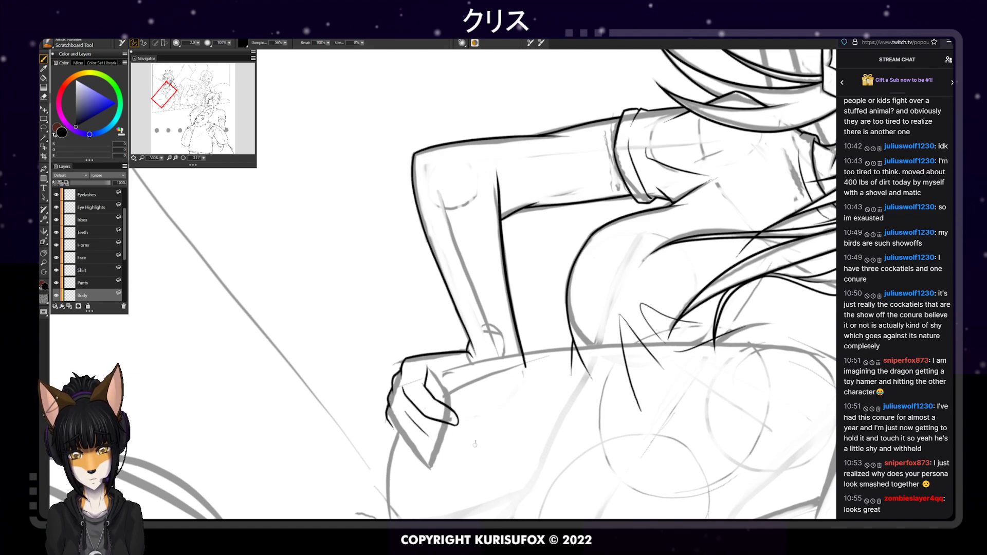
Ink the second finger's upper edge below the first finger and curve it around the fingertip, redrawing as needed
{"action": "left_click_drag", "start_coordinate": [438, 421], "coordinate": [475, 450]}
{"action": "key", "text": "ctrl+z"}
{"action": "key", "text": "ctrl+z"}
{"action": "key", "text": "ctrl+z"}
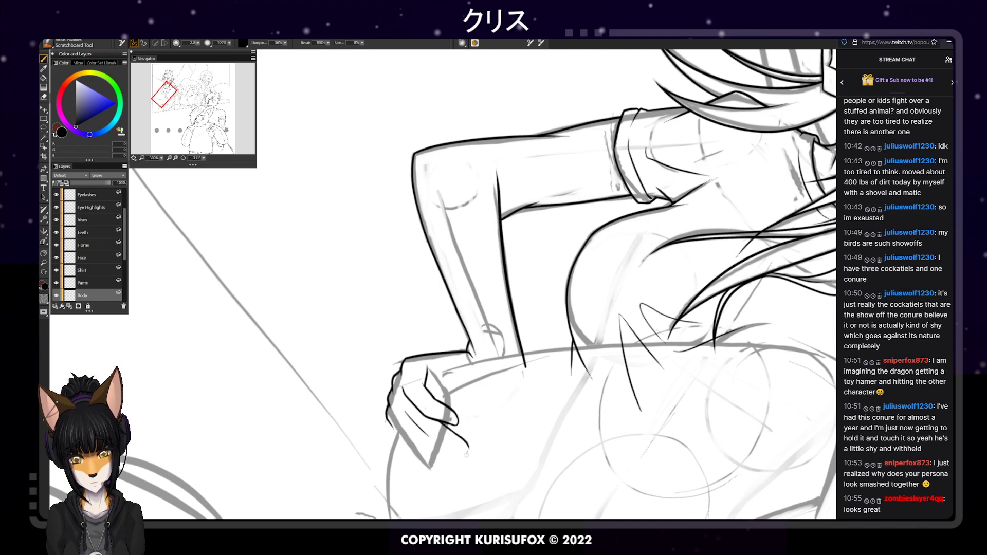
{"action": "left_click_drag", "start_coordinate": [454, 433], "coordinate": [466, 451]}
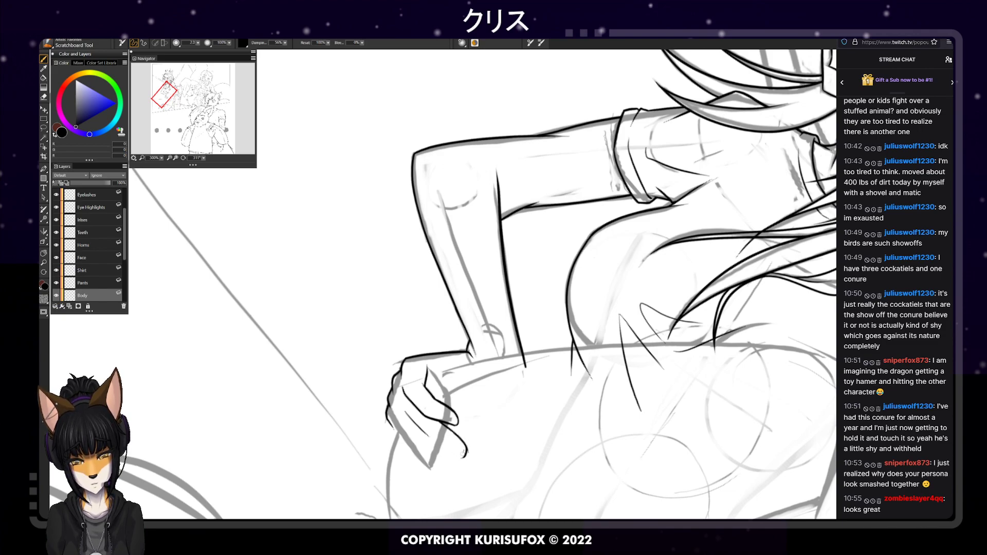
{"action": "key", "text": "ctrl+z"}
{"action": "left_click_drag", "start_coordinate": [449, 431], "coordinate": [465, 444]}
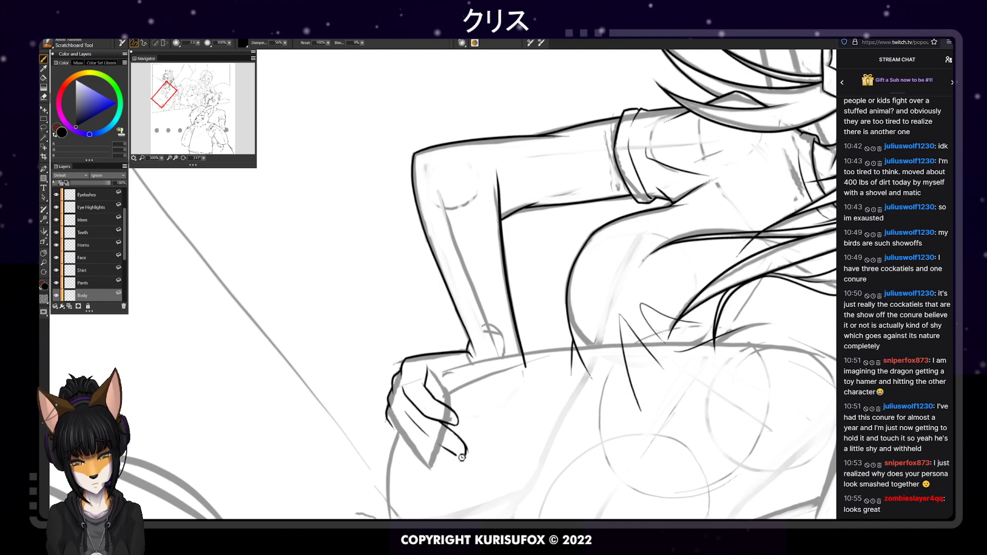
Ink the second finger's lower edge from its tip back into the hand, and touch up the finger lines
{"action": "left_click_drag", "start_coordinate": [432, 441], "coordinate": [452, 454]}
{"action": "key", "text": "ctrl+z"}
{"action": "key", "text": "ctrl+z"}
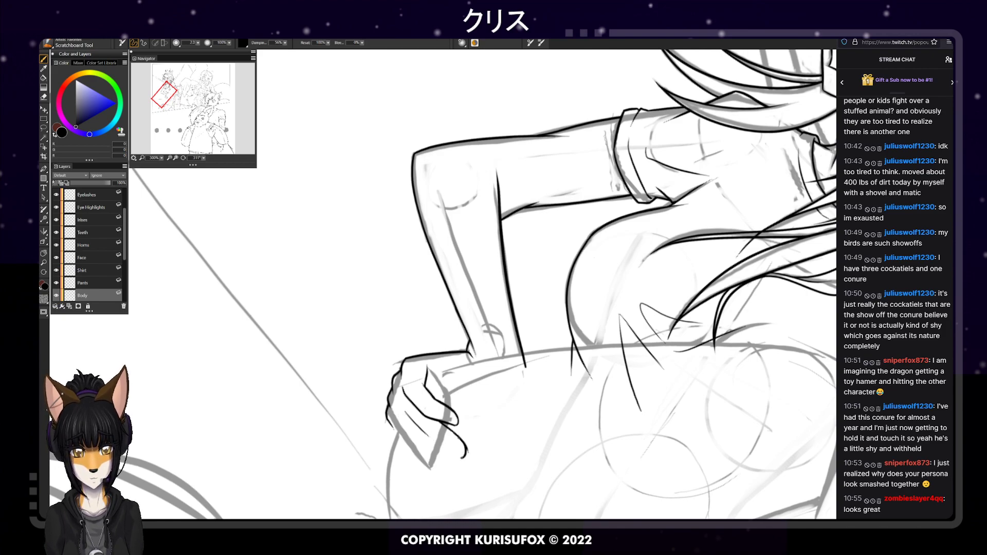
{"action": "left_click_drag", "start_coordinate": [464, 453], "coordinate": [432, 440]}
{"action": "key", "text": "e"}
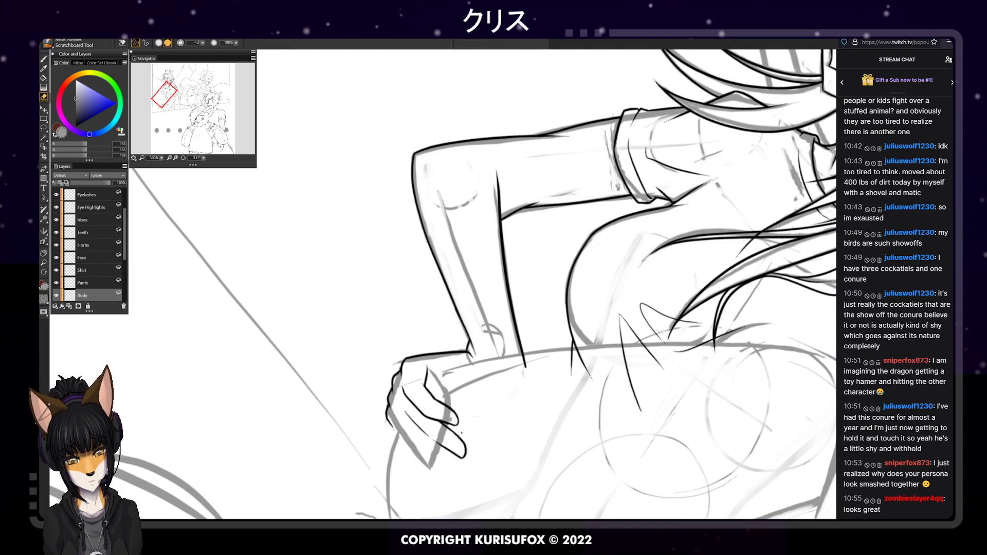
{"action": "key", "text": "b"}
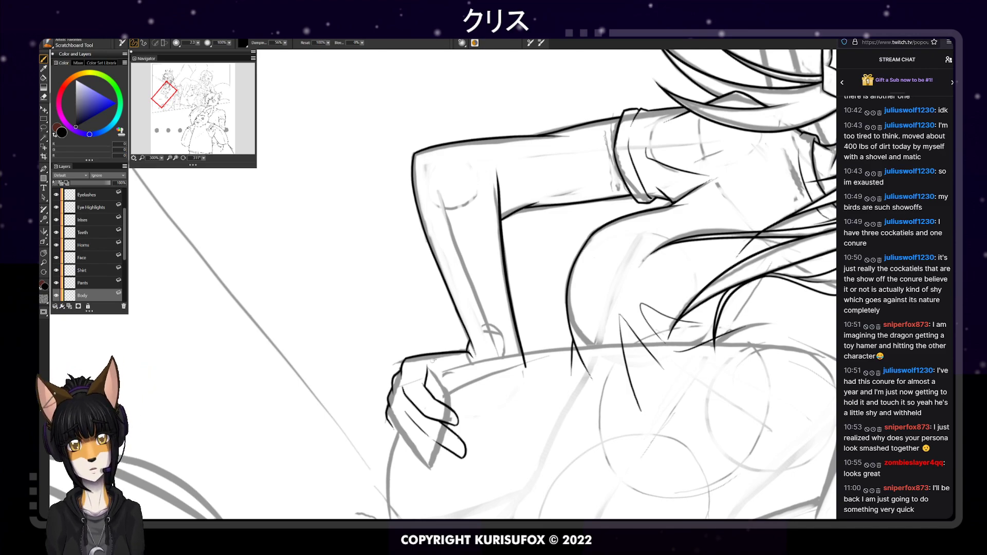
{"action": "key", "text": "e"}
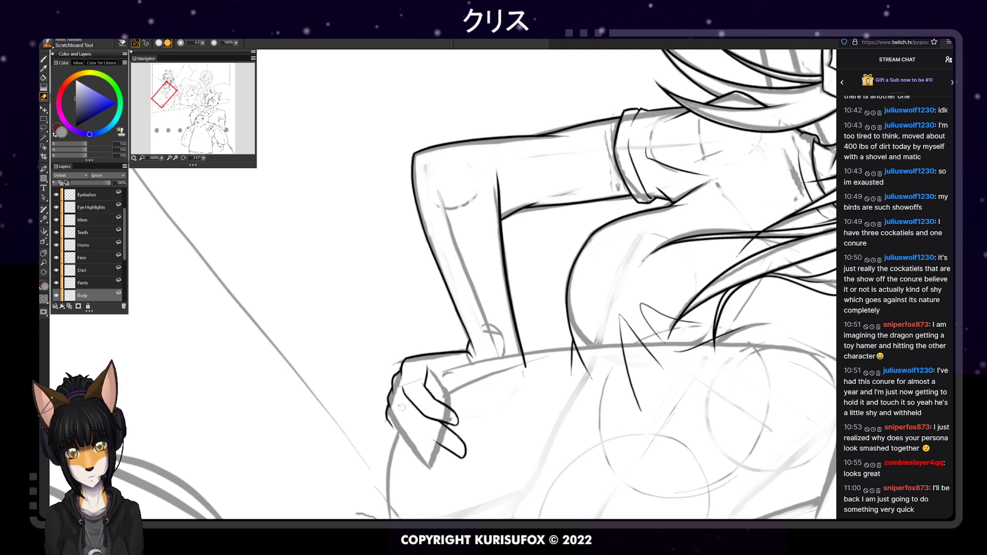
{"action": "key", "text": "b"}
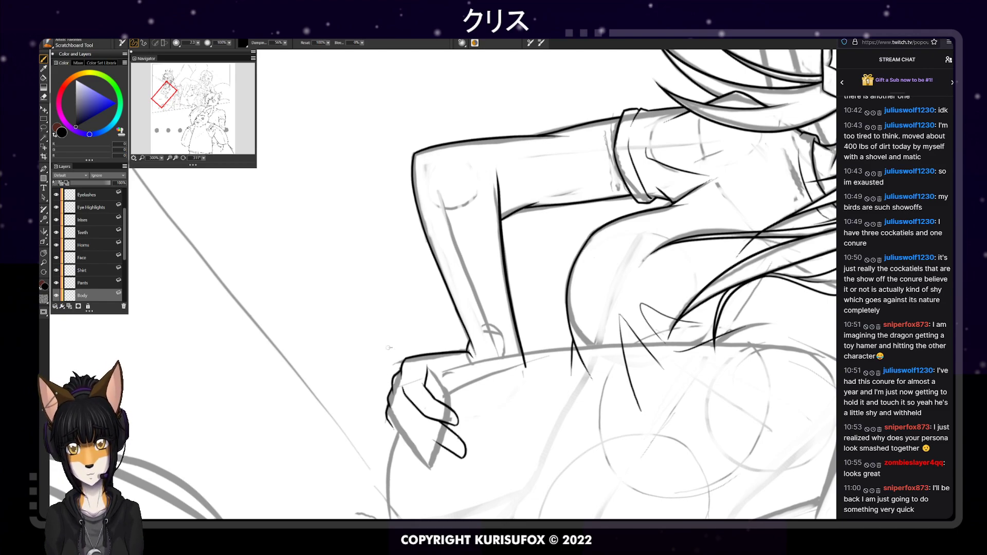
{"action": "scroll", "coordinate": [388, 348], "scroll_direction": "down", "scroll_amount": 2}
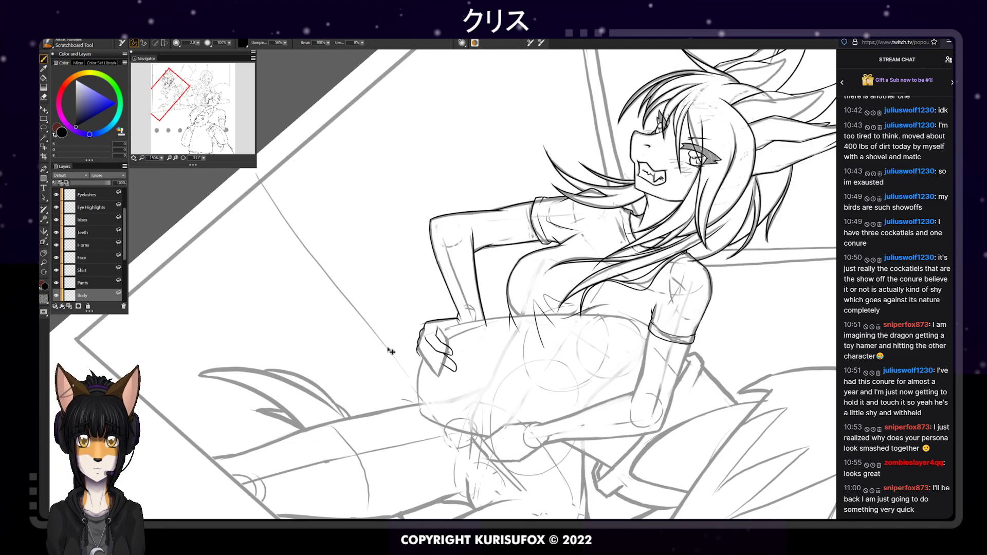
{"action": "scroll", "coordinate": [389, 350], "scroll_direction": "up", "scroll_amount": 2}
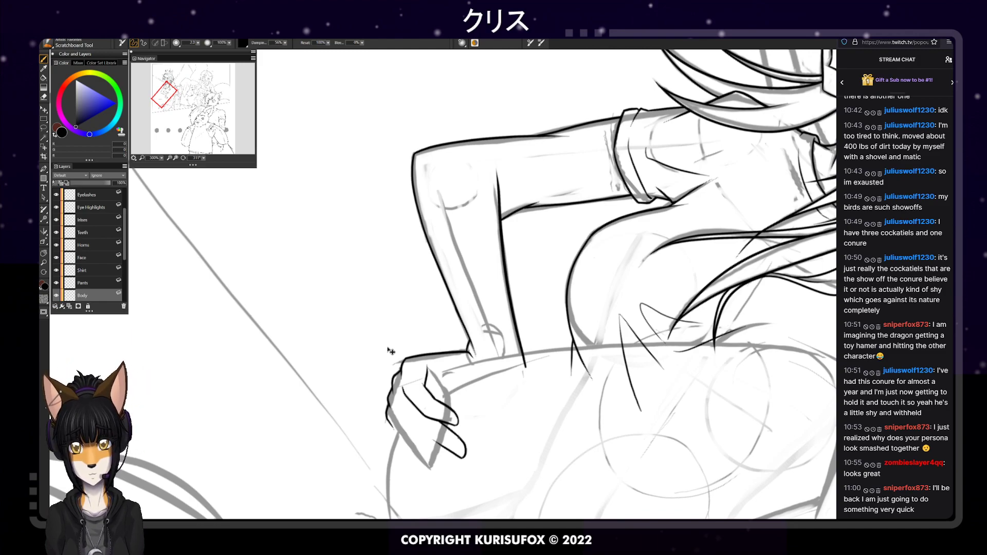
Ink the third finger's upper edge and curve it around the fingertip, discarding the strokes that do not fit
{"action": "key", "text": "e"}
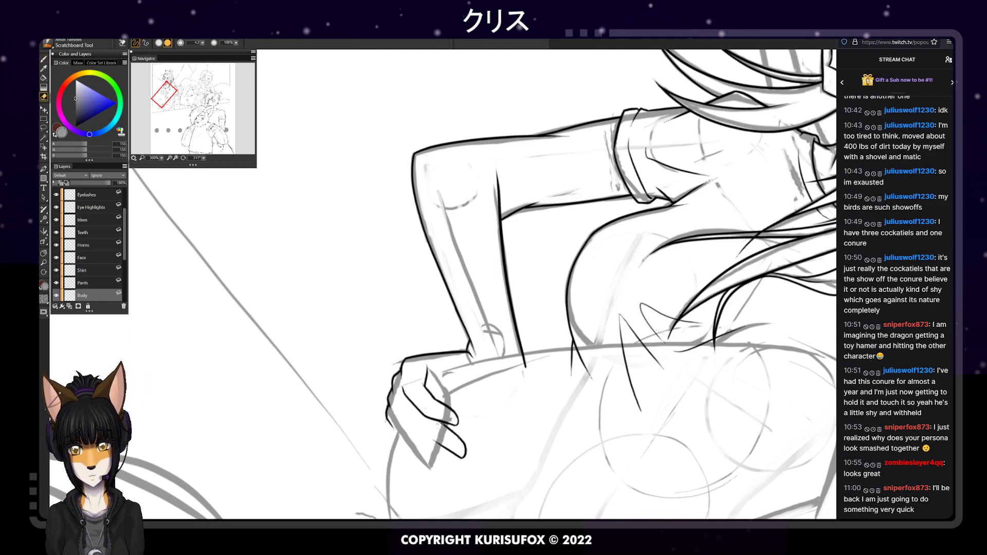
{"action": "key", "text": "p"}
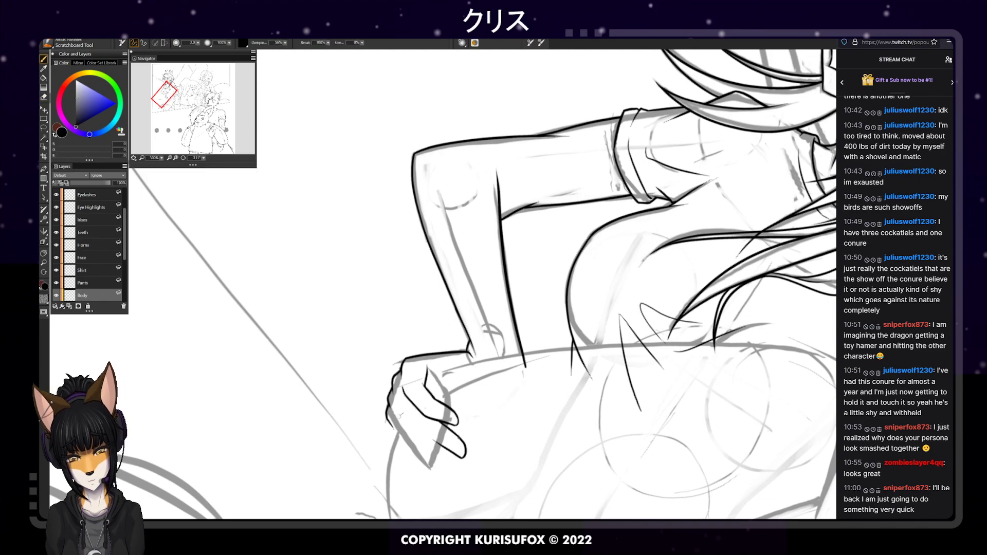
{"action": "mouse_move", "coordinate": [420, 432]}
{"action": "left_mouse_down"}
{"action": "mouse_move", "coordinate": [451, 449]}
{"action": "mouse_move", "coordinate": [405, 411]}
{"action": "left_mouse_up"}
{"action": "key", "text": "ctrl+z"}
{"action": "key", "text": "ctrl+z"}
{"action": "key", "text": "ctrl+z"}
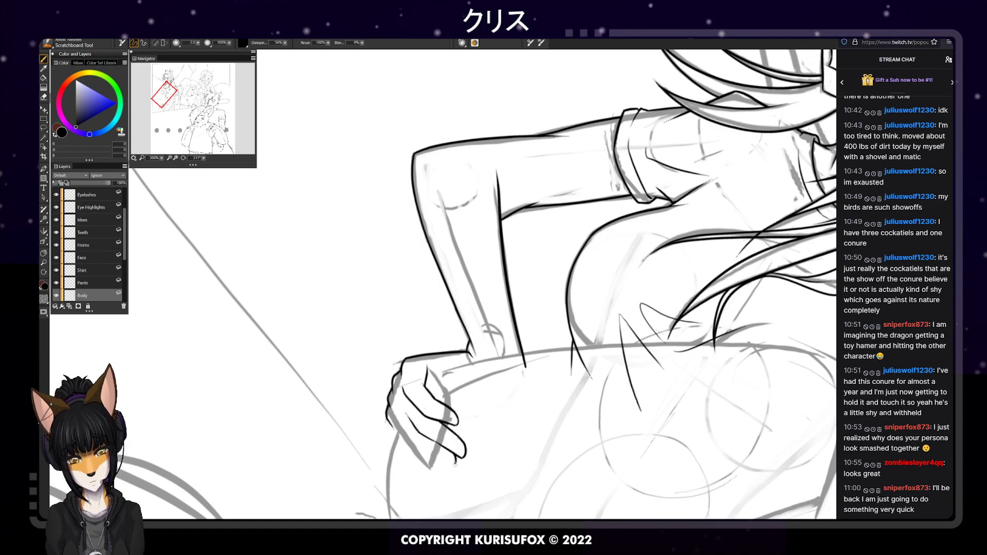
{"action": "left_click_drag", "start_coordinate": [453, 464], "coordinate": [426, 454]}
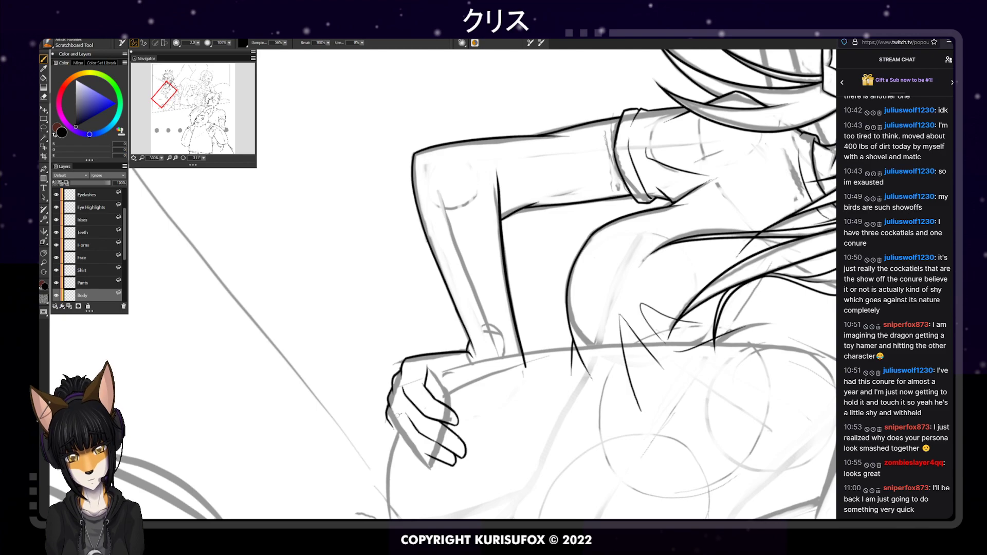
Ink the third finger's lower edge from its tip back to the knuckles, redrawing it once, and clean up the knuckle line
{"action": "left_click_drag", "start_coordinate": [426, 454], "coordinate": [398, 415]}
{"action": "key", "text": "ctrl+z"}
{"action": "left_click_drag", "start_coordinate": [425, 454], "coordinate": [397, 419]}
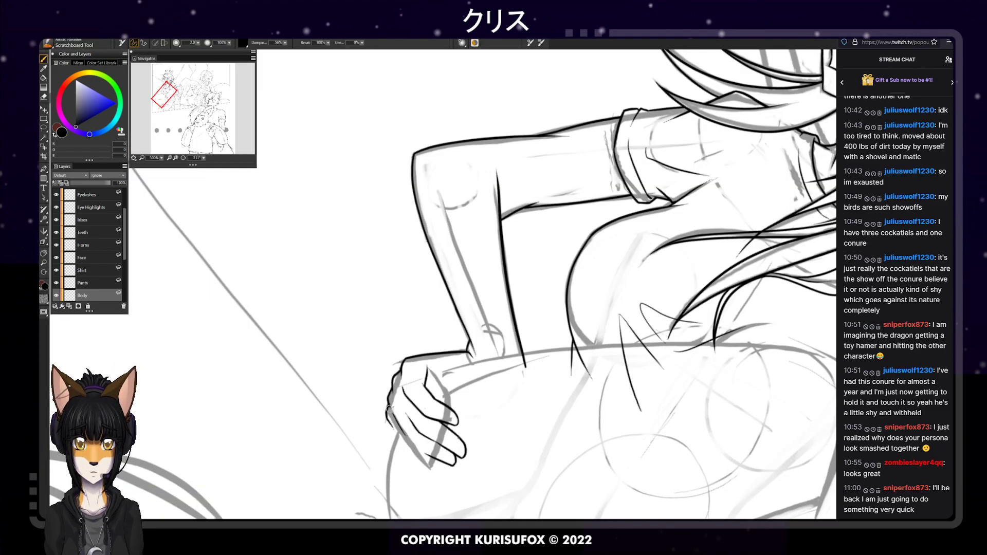
{"action": "key", "text": "e"}
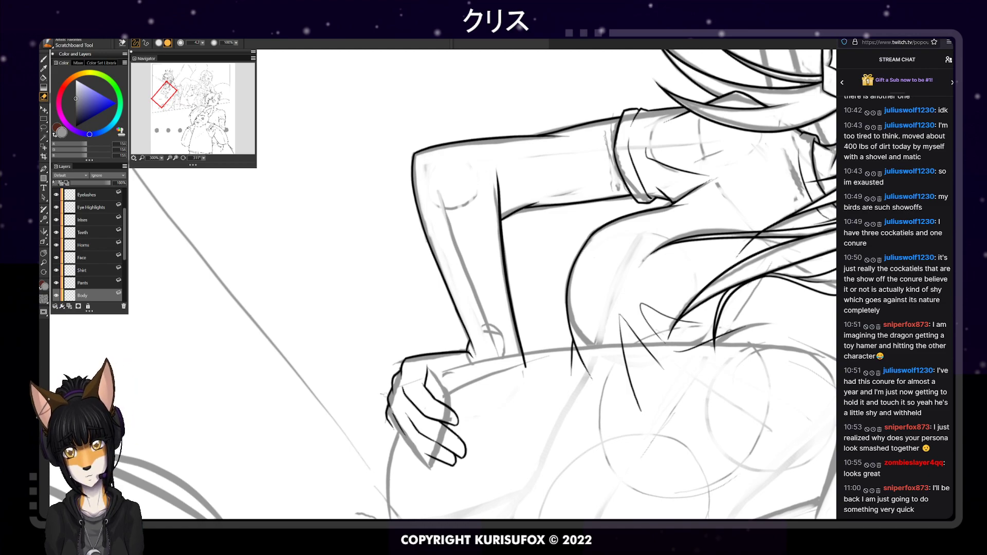
{"action": "key", "text": "p"}
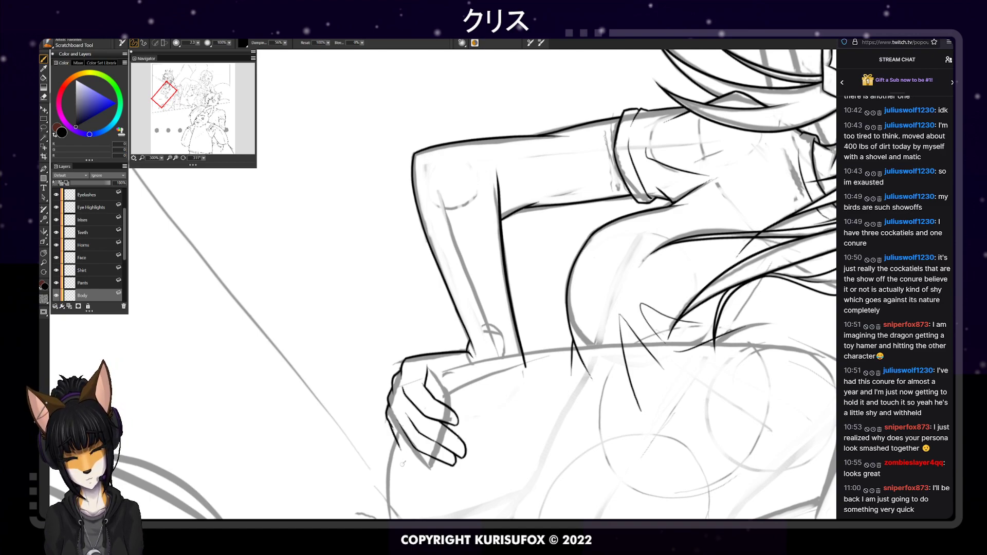
Ink the little finger from the outer knuckle down to a pointed tip and back to the third finger, redrawing and cleaning it up
{"action": "left_click_drag", "start_coordinate": [386, 418], "coordinate": [400, 443]}
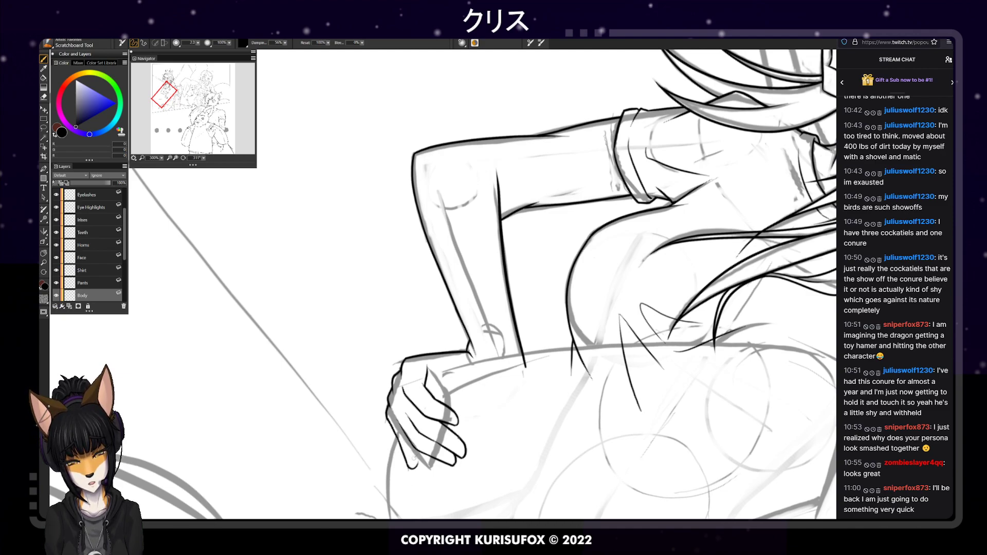
{"action": "key", "text": "ctrl+z"}
{"action": "key", "text": "ctrl+z"}
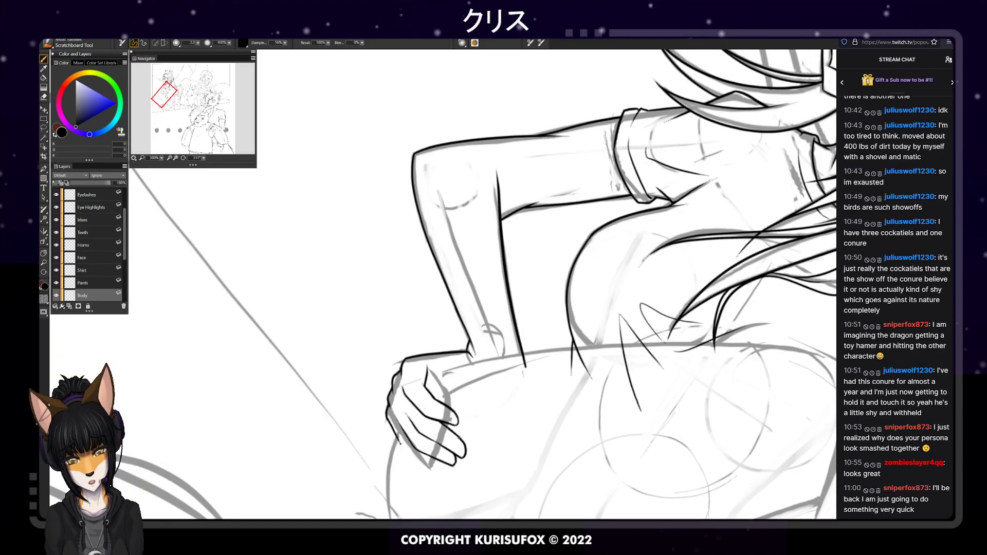
{"action": "mouse_move", "coordinate": [400, 443]}
{"action": "left_mouse_down"}
{"action": "mouse_move", "coordinate": [429, 482]}
{"action": "mouse_move", "coordinate": [431, 466]}
{"action": "left_mouse_up"}
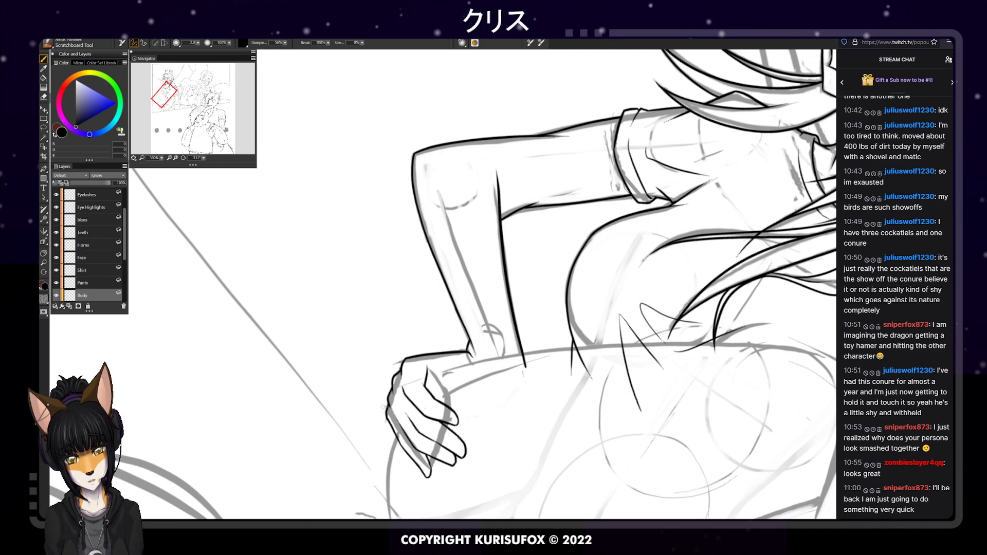
{"action": "key", "text": "n"}
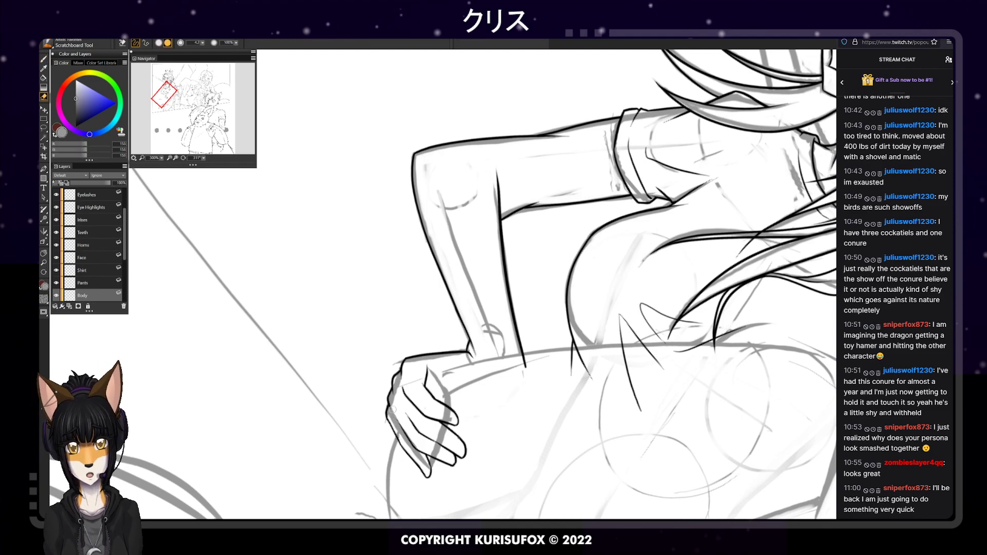
{"action": "key", "text": "p"}
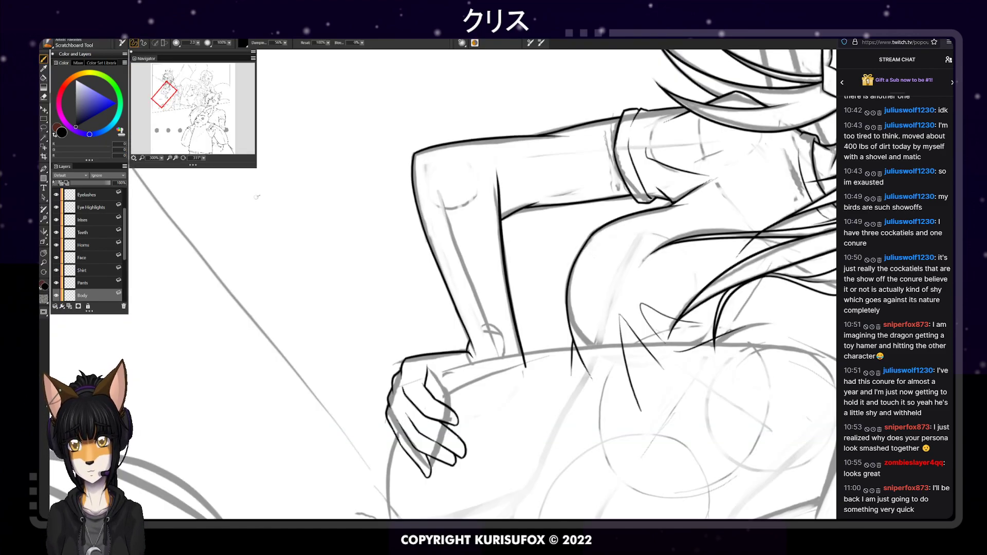
Check the inked hand against the whole figure with the canvas upright, and touch up the lines around the first finger
{"action": "left_click_drag", "start_coordinate": [204, 158], "coordinate": [577, 119]}
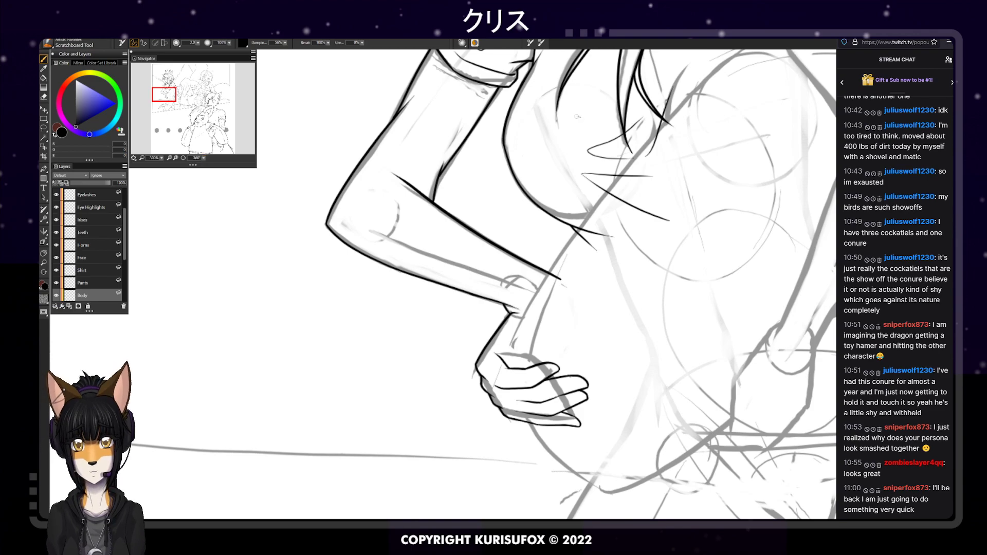
{"action": "scroll", "coordinate": [578, 121], "scroll_direction": "down", "scroll_amount": 6}
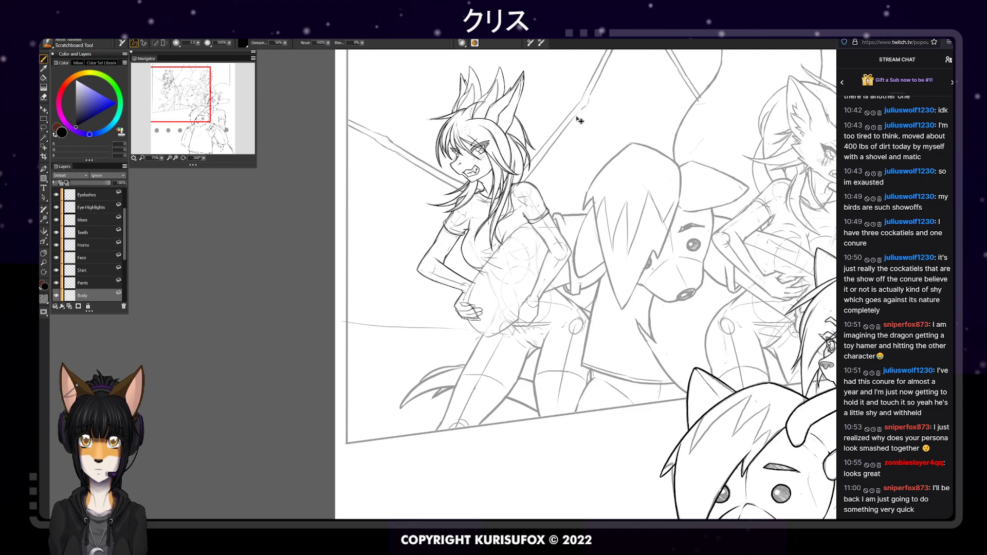
{"action": "key", "text": "ctrl+plus"}
{"action": "key", "text": "ctrl+plus"}
{"action": "key", "text": "ctrl+plus"}
{"action": "key", "text": "ctrl+plus"}
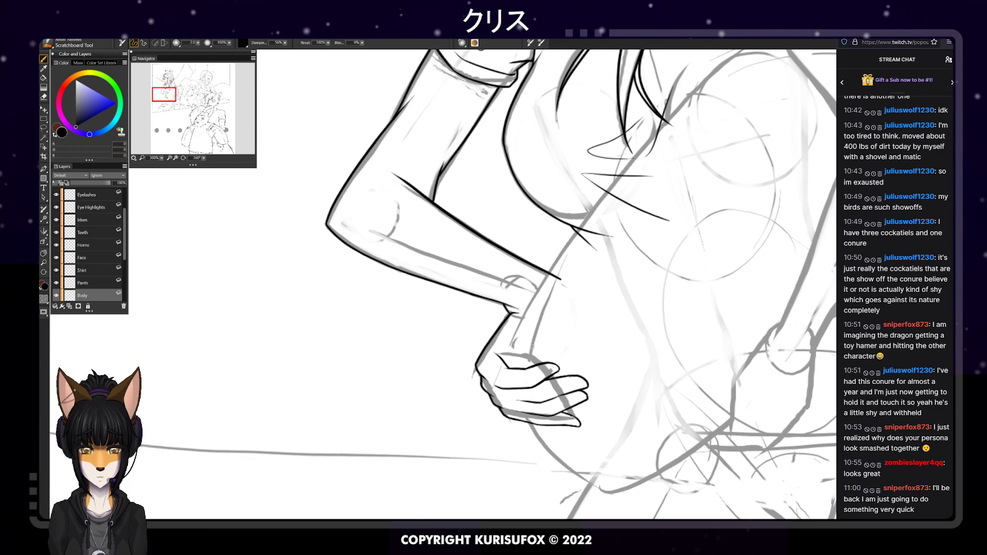
{"action": "mouse_move", "coordinate": [541, 385]}
{"action": "left_mouse_down"}
{"action": "mouse_move", "coordinate": [573, 377]}
{"action": "mouse_move", "coordinate": [546, 381]}
{"action": "left_mouse_up"}
{"action": "key", "text": "n"}
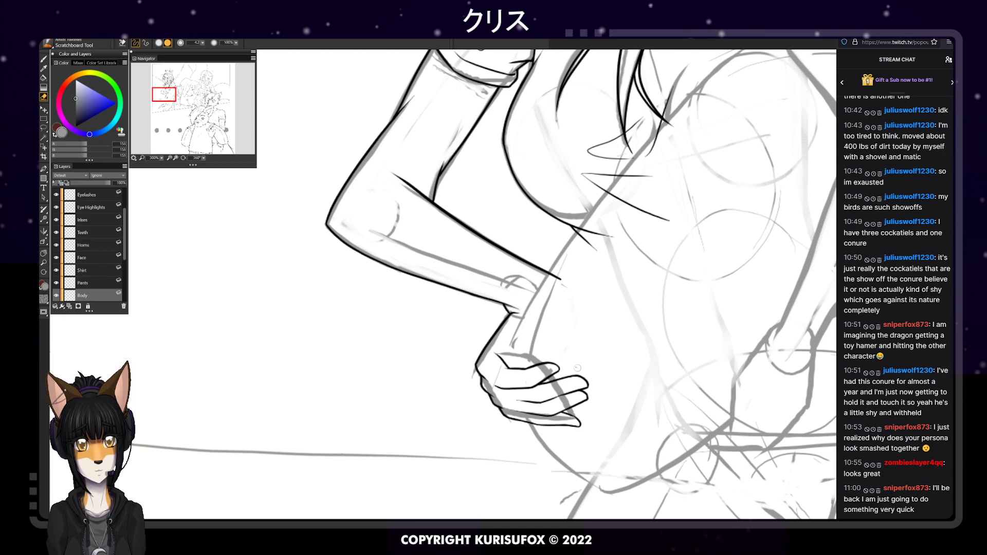
{"action": "key", "text": "p"}
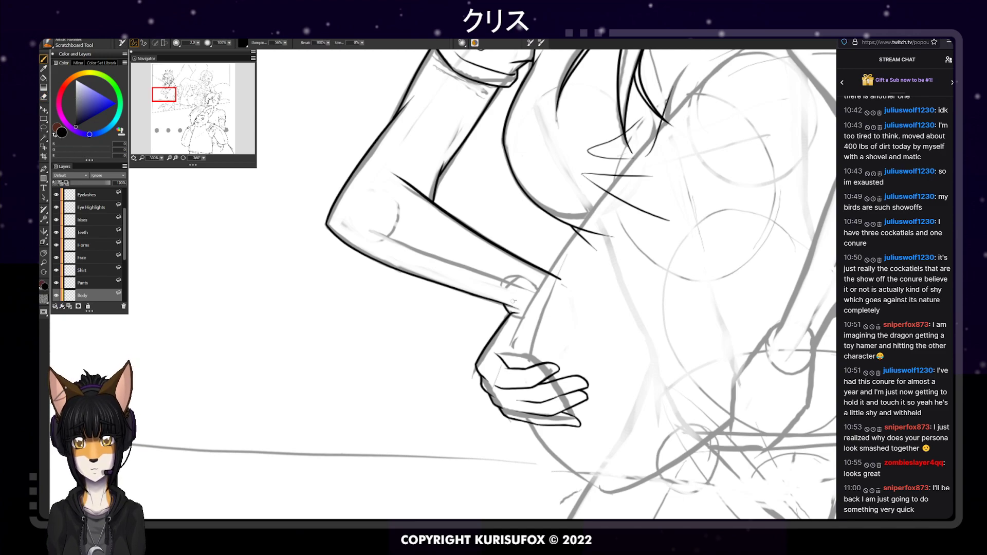
Lasso the first finger's line art, move it slightly outward from the palm with the Transform tool, apply it and deselect
{"action": "key", "text": "l"}
{"action": "mouse_move", "coordinate": [492, 351]}
{"action": "left_mouse_down"}
{"action": "mouse_move", "coordinate": [498, 365]}
{"action": "mouse_move", "coordinate": [549, 374]}
{"action": "mouse_move", "coordinate": [532, 391]}
{"action": "mouse_move", "coordinate": [572, 359]}
{"action": "mouse_move", "coordinate": [514, 363]}
{"action": "mouse_move", "coordinate": [487, 345]}
{"action": "left_mouse_up"}
{"action": "left_click", "coordinate": [43, 110]}
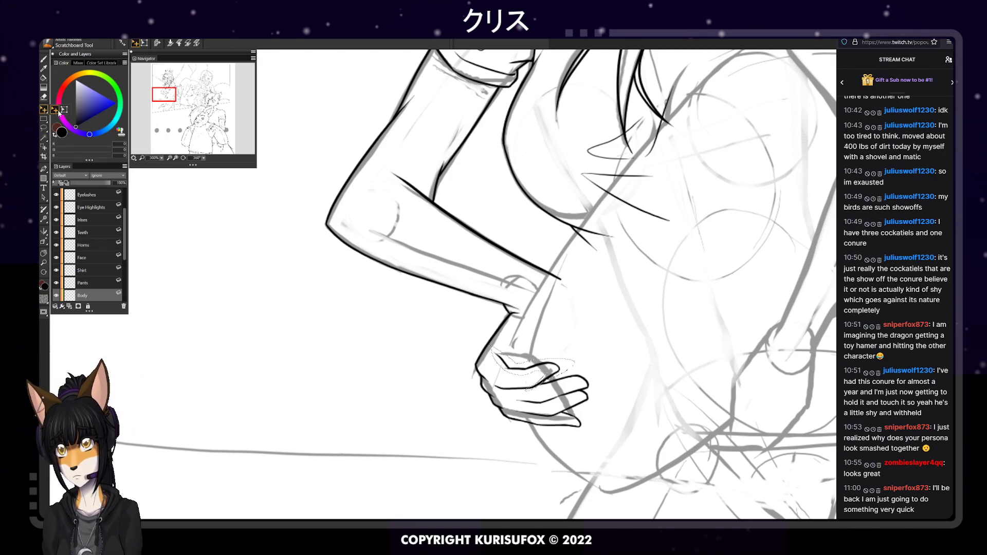
{"action": "left_click", "coordinate": [64, 110]}
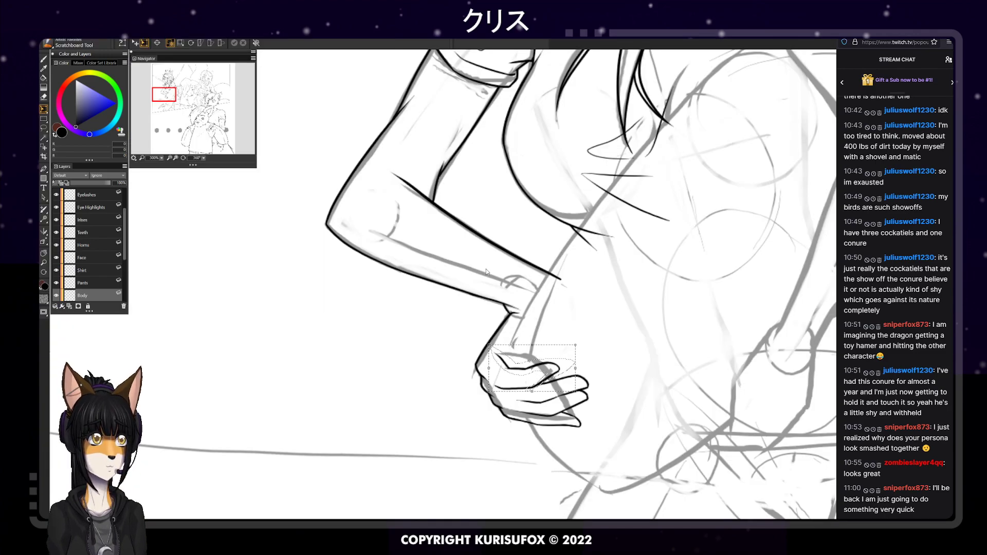
{"action": "left_click_drag", "start_coordinate": [559, 367], "coordinate": [571, 363]}
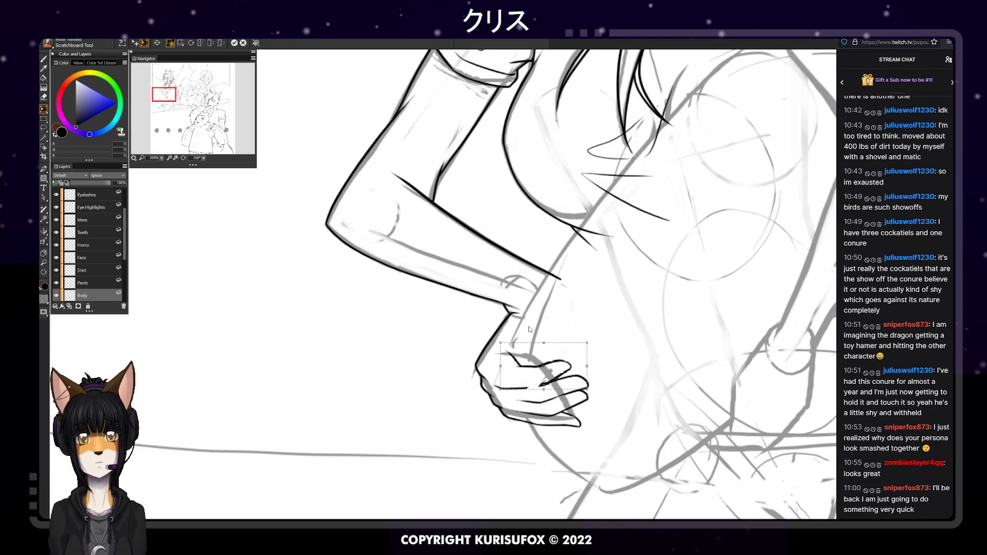
{"action": "key", "text": "Return"}
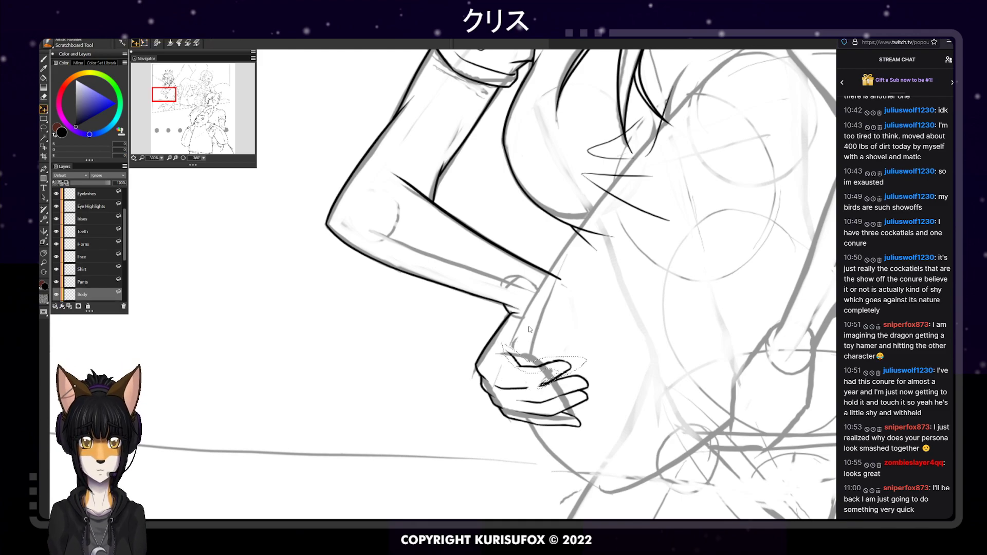
{"action": "key", "text": "ctrl+d"}
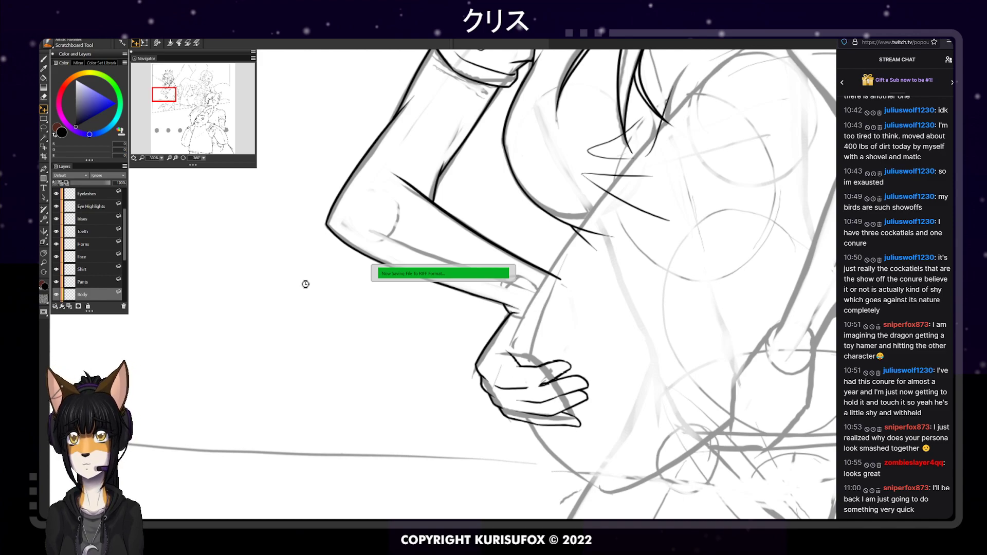
Reconnect the edge between the first and second fingers with a short brush stroke inside the hand
{"action": "left_click_drag", "start_coordinate": [204, 158], "coordinate": [195, 166]}
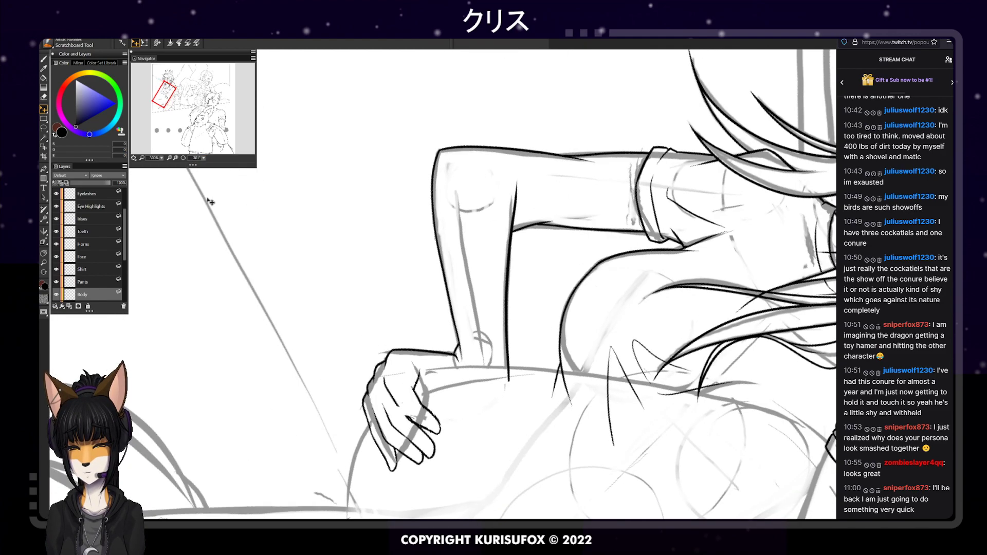
{"action": "key", "text": "n"}
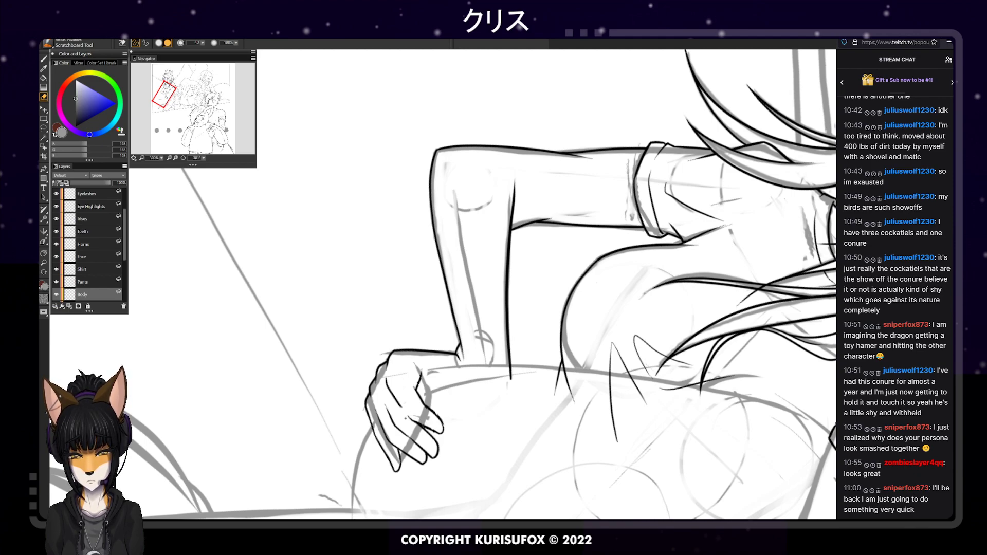
{"action": "key", "text": "f"}
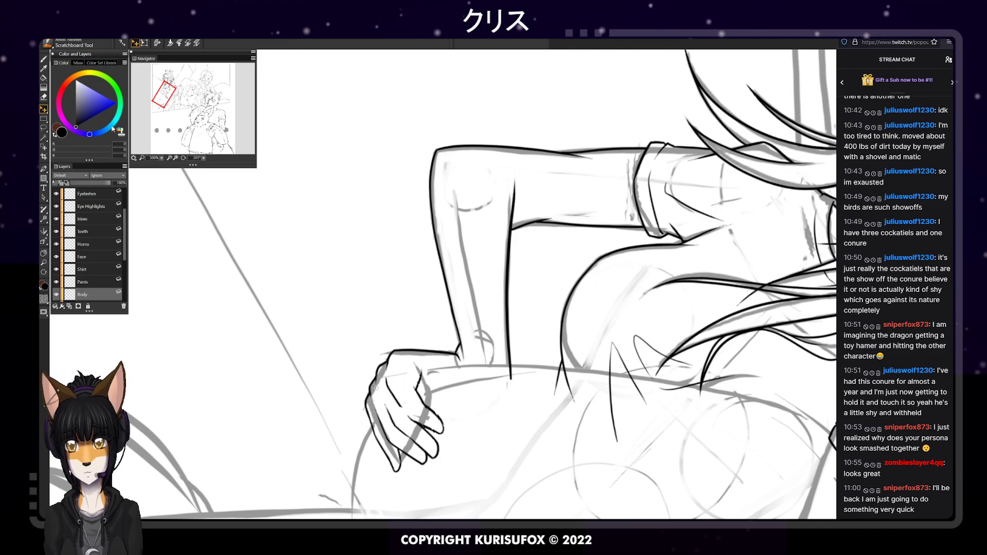
{"action": "left_click", "coordinate": [44, 59]}
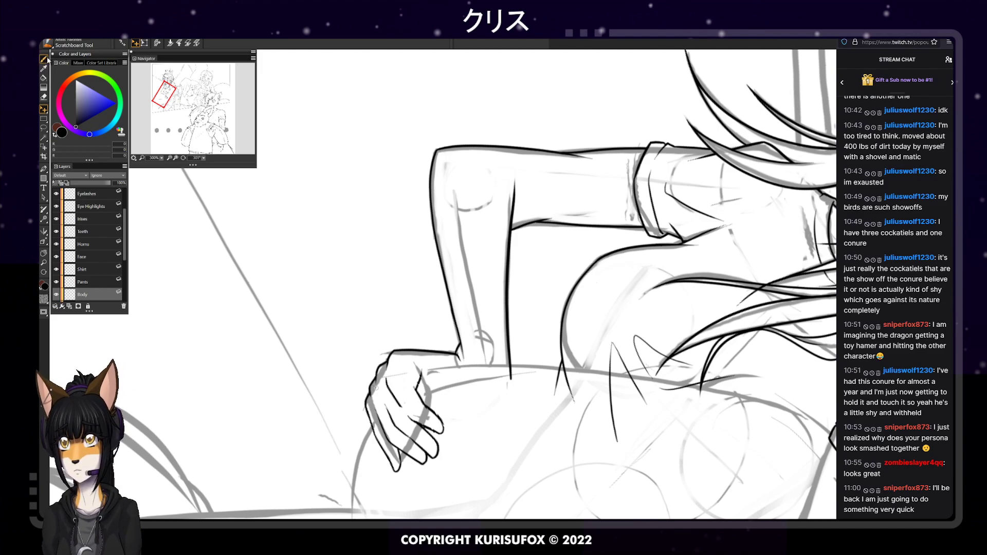
{"action": "left_click_drag", "start_coordinate": [397, 403], "coordinate": [411, 421]}
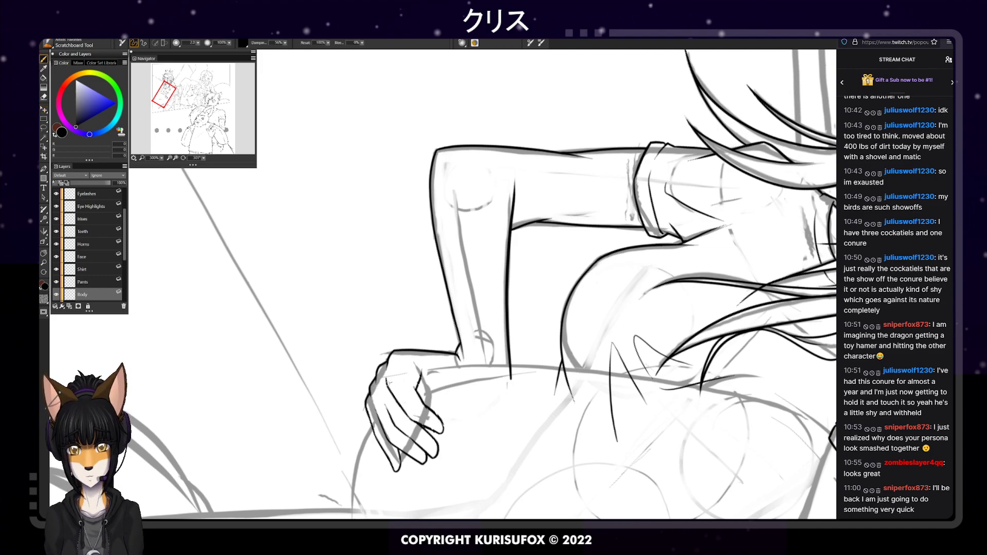
Erase stray line ends between the first two fingers and at the base of the first finger
{"action": "key", "text": "e"}
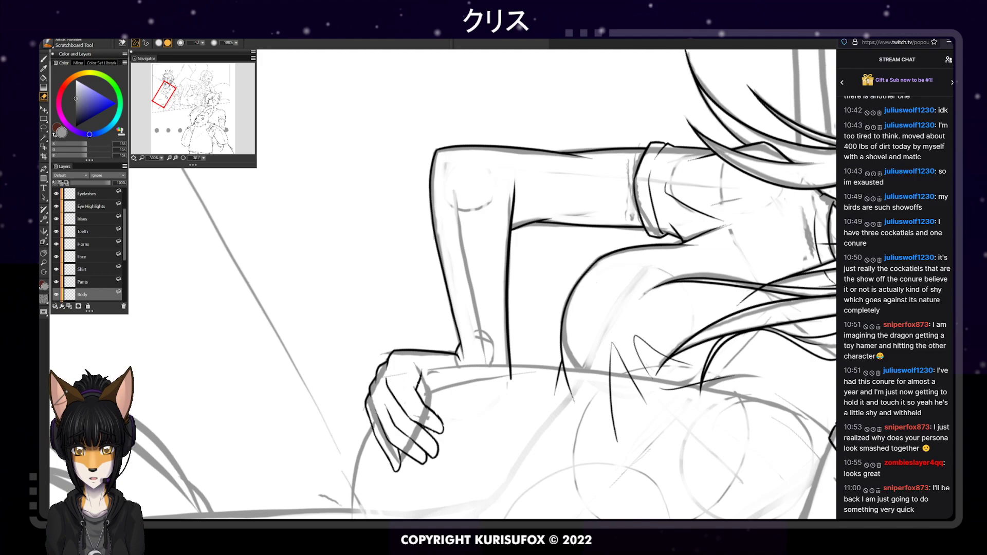
{"action": "left_click_drag", "start_coordinate": [437, 434], "coordinate": [414, 417]}
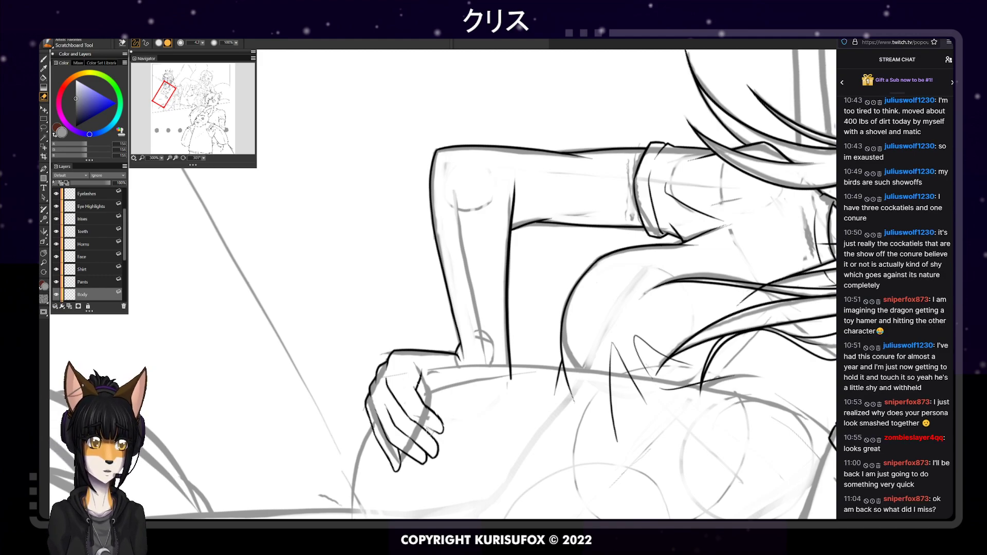
{"action": "key", "text": "p"}
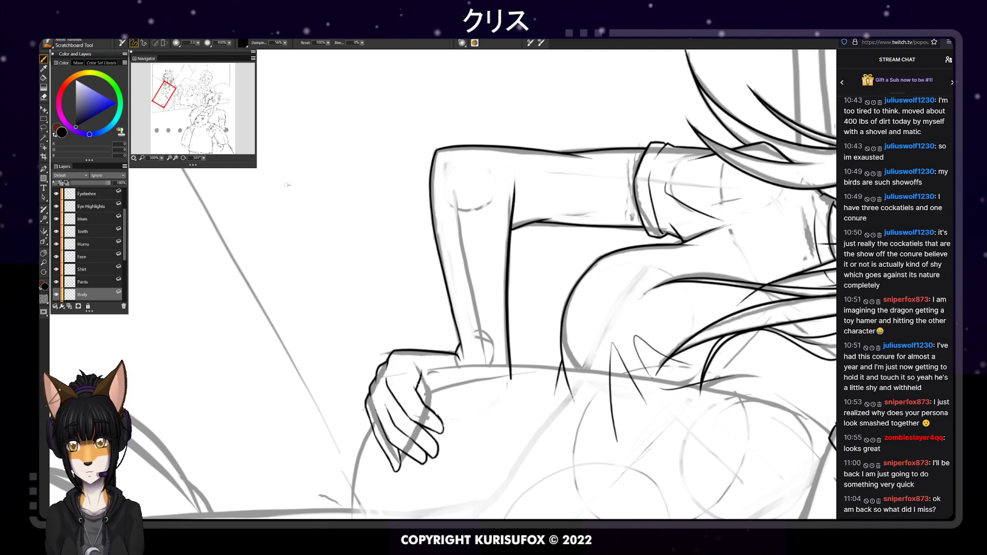
{"action": "key", "text": "e"}
{"action": "left_click_drag", "start_coordinate": [422, 372], "coordinate": [419, 385]}
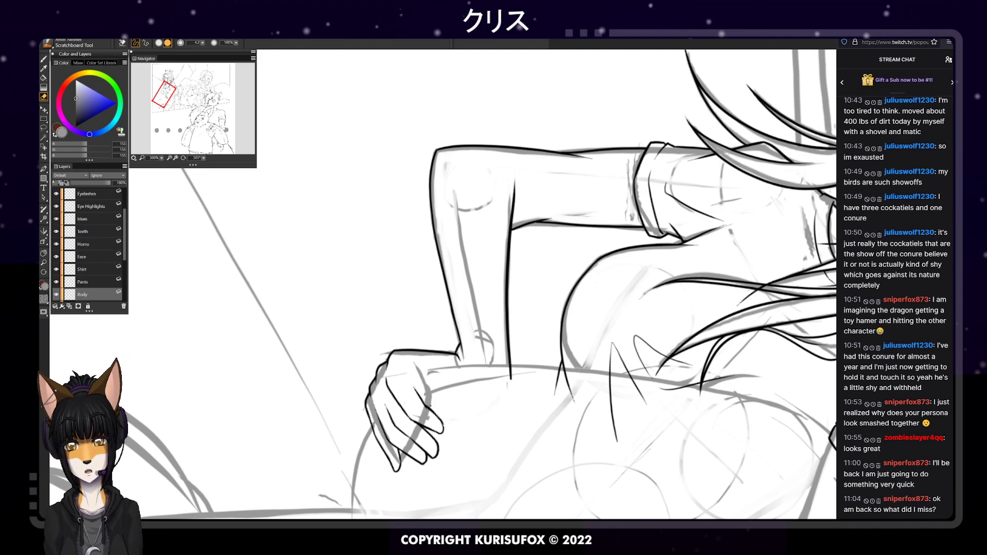
Extend the line of the finger nearest the wrist into the palm with the Scratchboard Tool, and erase its stray end
{"action": "left_click_drag", "start_coordinate": [203, 158], "coordinate": [178, 158]}
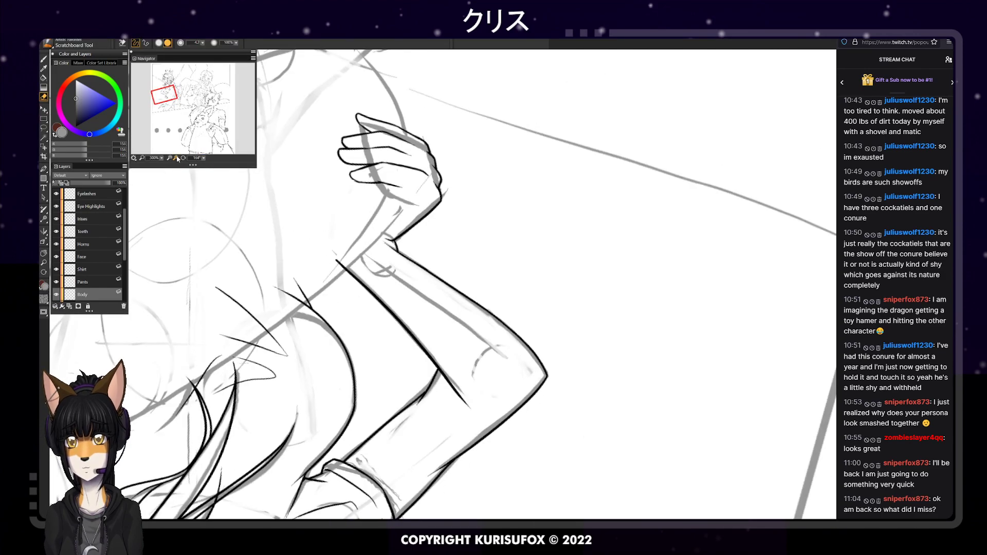
{"action": "key", "text": "b"}
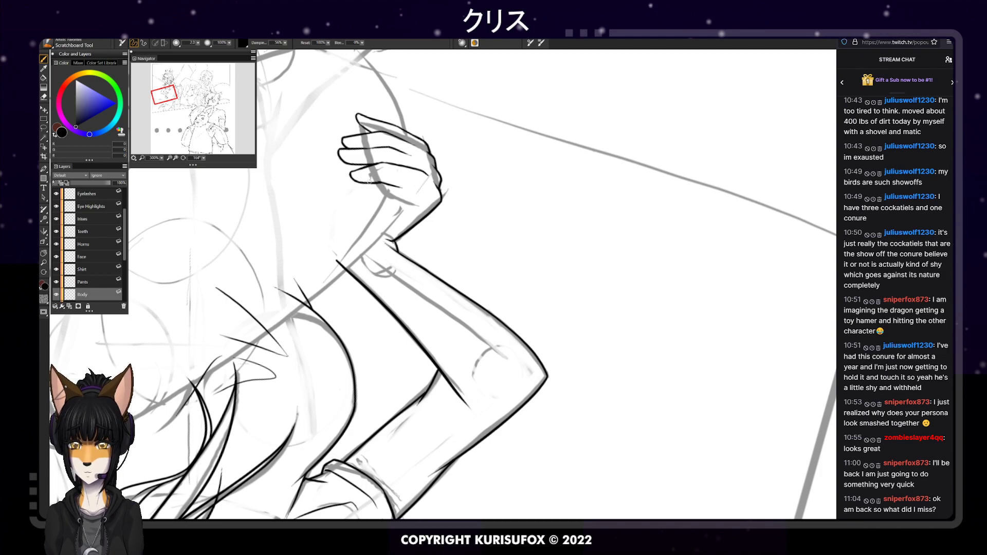
{"action": "key", "text": "e"}
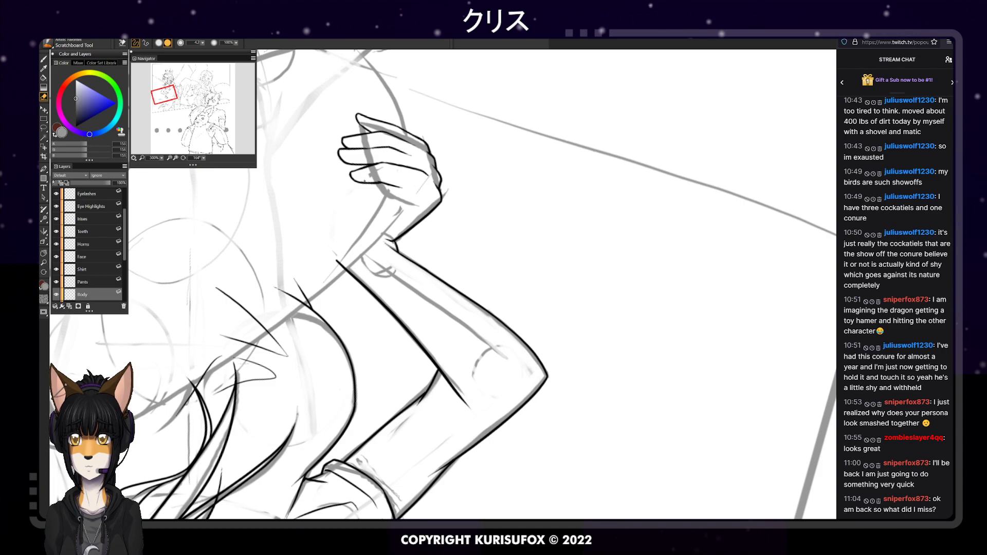
{"action": "key", "text": "p"}
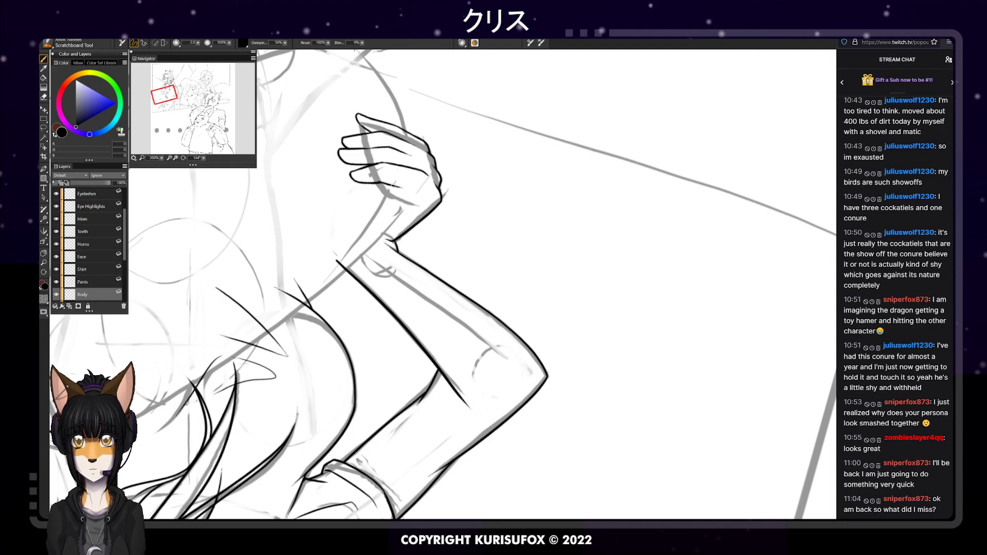
{"action": "left_click_drag", "start_coordinate": [397, 185], "coordinate": [420, 191]}
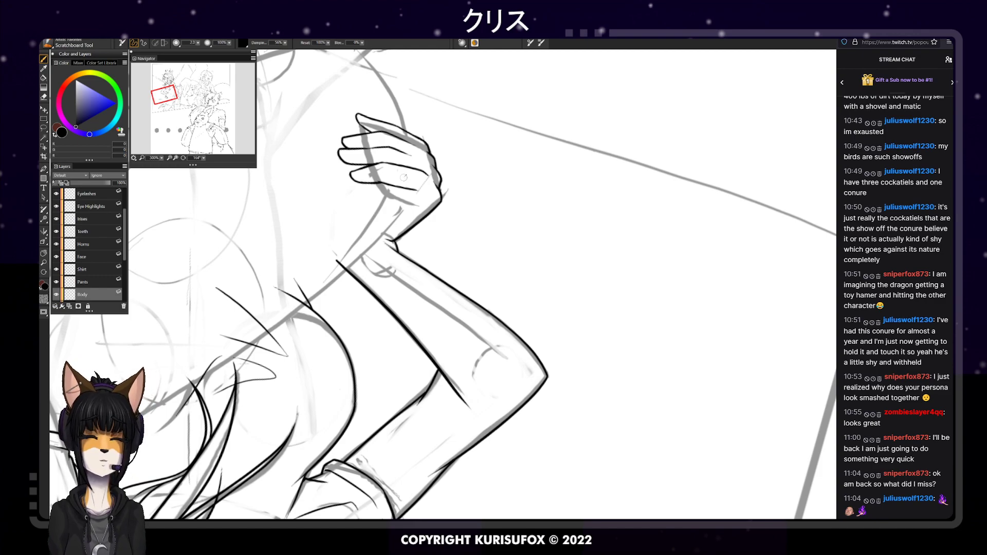
{"action": "key", "text": "e"}
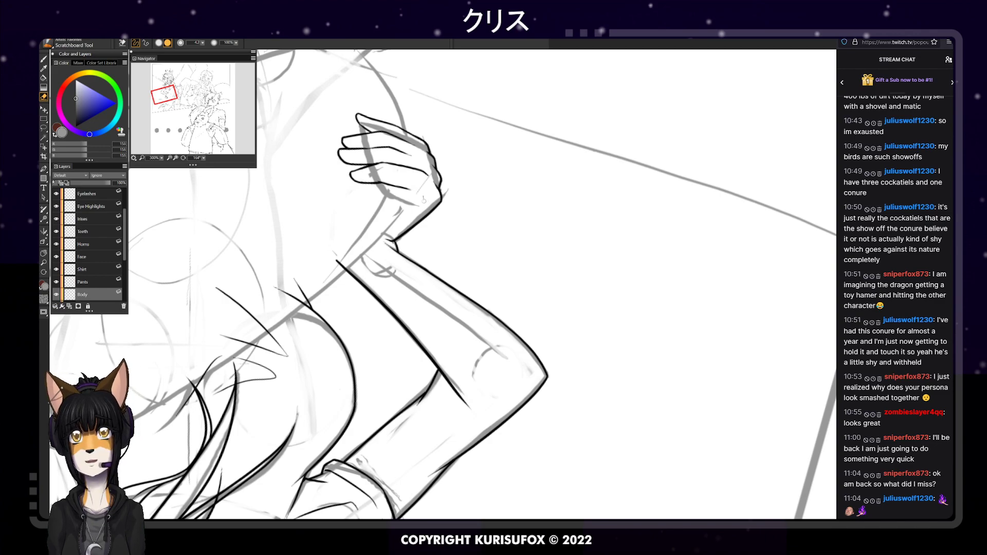
{"action": "key", "text": "p"}
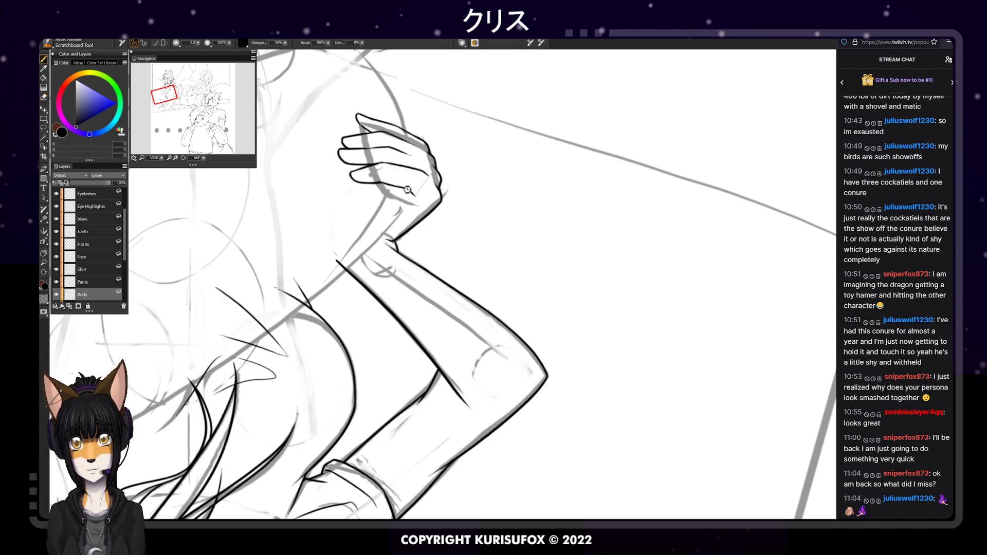
Redraw the short end of the wrist-side finger's line inside the palm, undoing rejected strokes
{"action": "left_click_drag", "start_coordinate": [410, 191], "coordinate": [419, 201]}
{"action": "key", "text": "ctrl+z"}
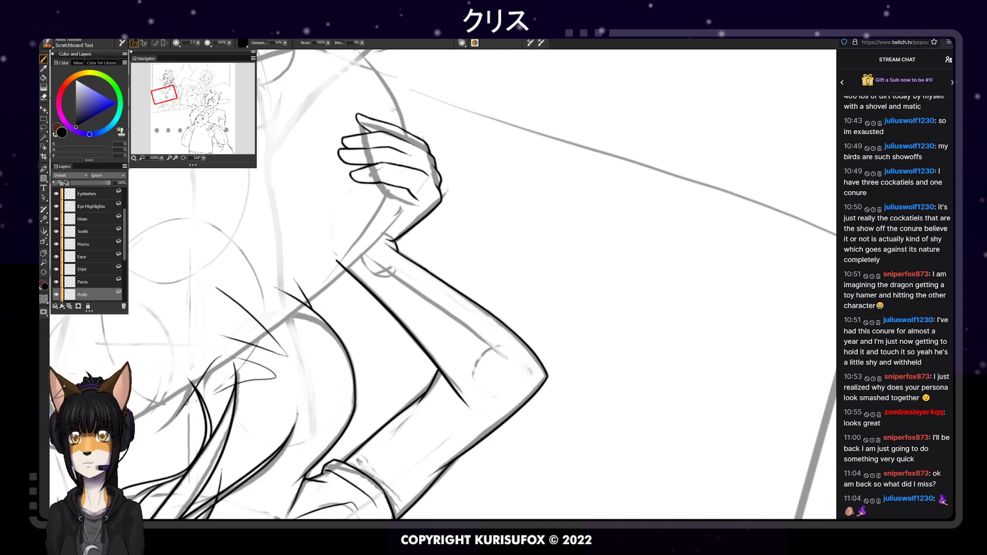
{"action": "left_click_drag", "start_coordinate": [407, 189], "coordinate": [414, 200]}
{"action": "key", "text": "ctrl+z"}
{"action": "key", "text": "ctrl+z"}
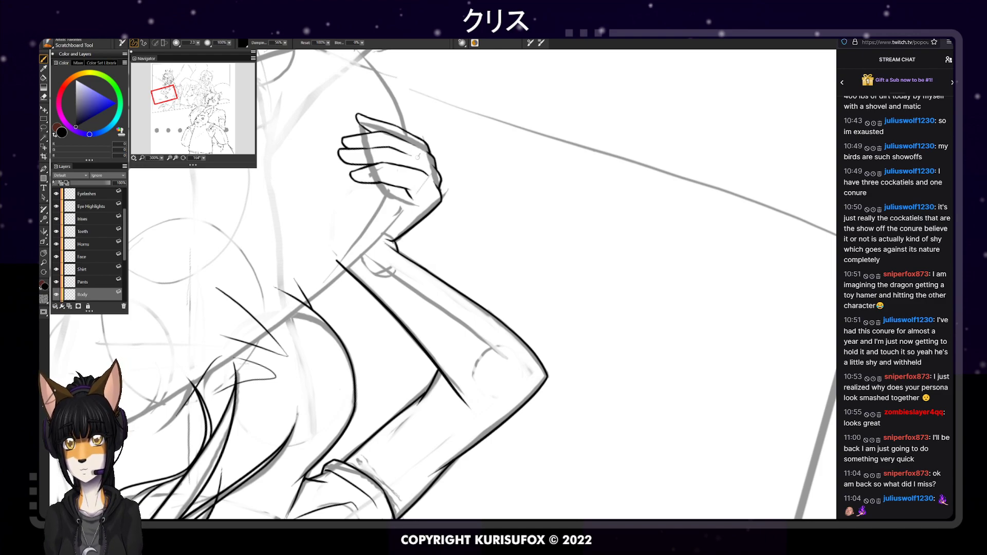
Ink the line between the two fingers farthest from the wrist back toward the knuckles, undoing rejected strokes
{"action": "left_click_drag", "start_coordinate": [406, 140], "coordinate": [427, 153]}
{"action": "key", "text": "ctrl+z"}
{"action": "key", "text": "ctrl+z"}
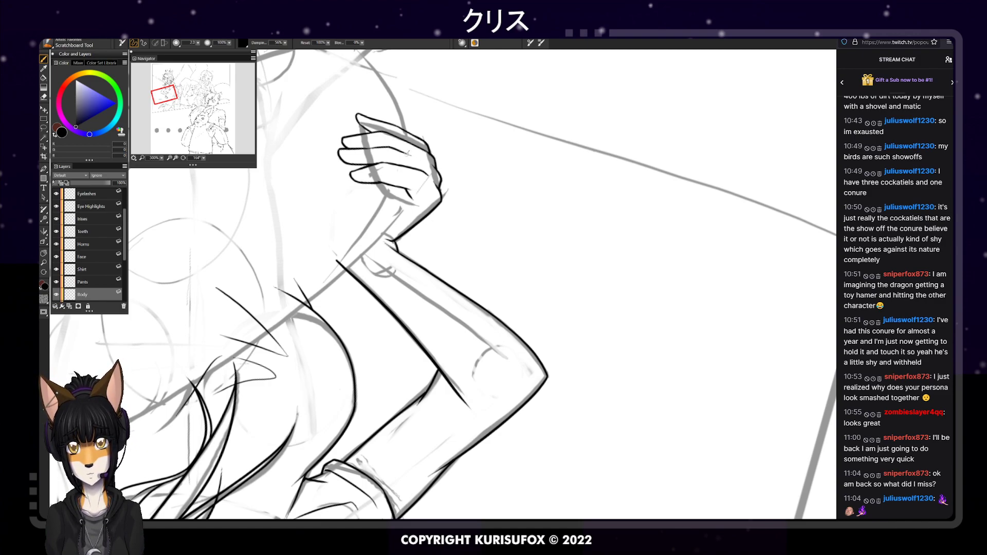
Touch up the hand's outer edge near the knuckles with a short stroke, and return the canvas to upright
{"action": "left_click", "coordinate": [204, 158]}
{"action": "left_click_drag", "start_coordinate": [197, 171], "coordinate": [174, 172]}
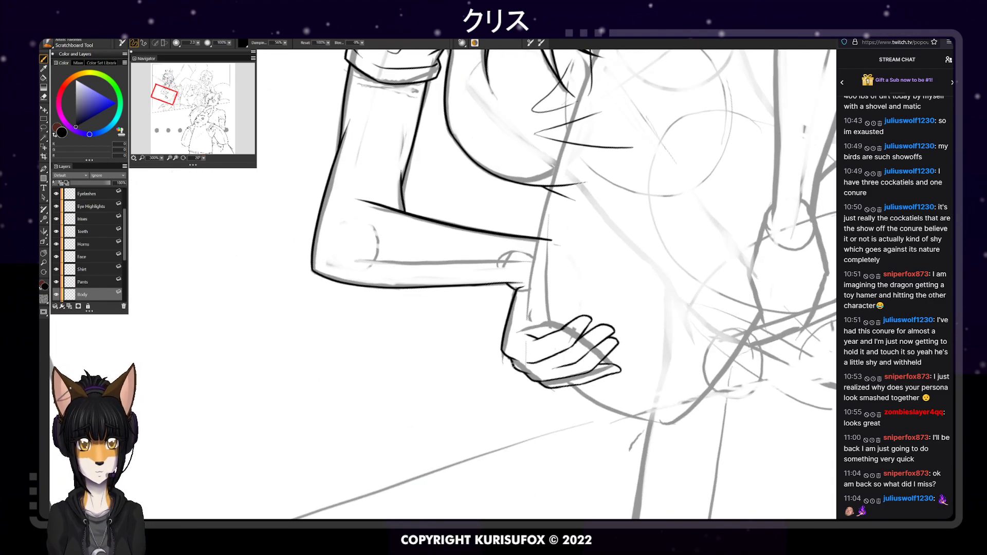
{"action": "left_click_drag", "start_coordinate": [513, 363], "coordinate": [518, 375]}
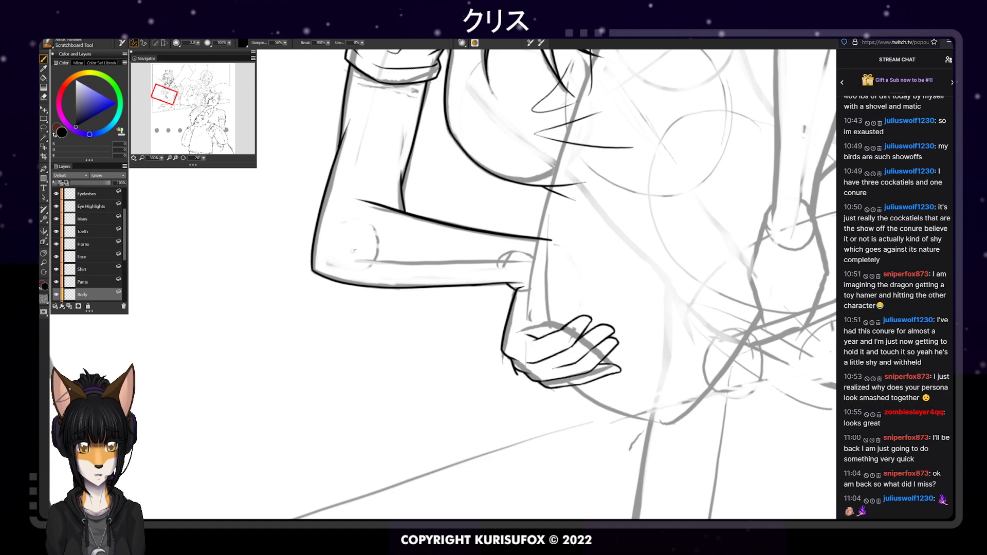
{"action": "left_click", "coordinate": [203, 158]}
{"action": "left_click_drag", "start_coordinate": [174, 171], "coordinate": [170, 171]}
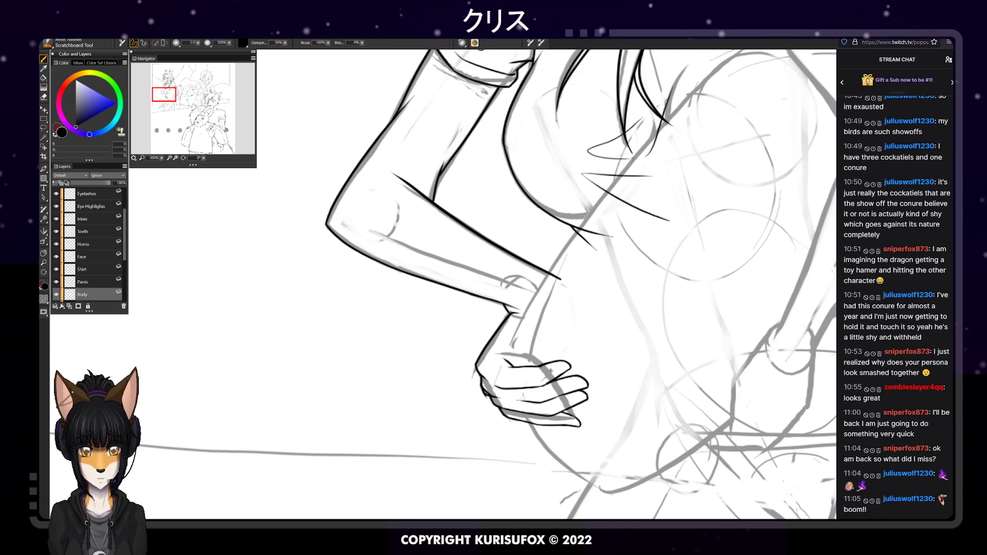
{"action": "key", "text": "e"}
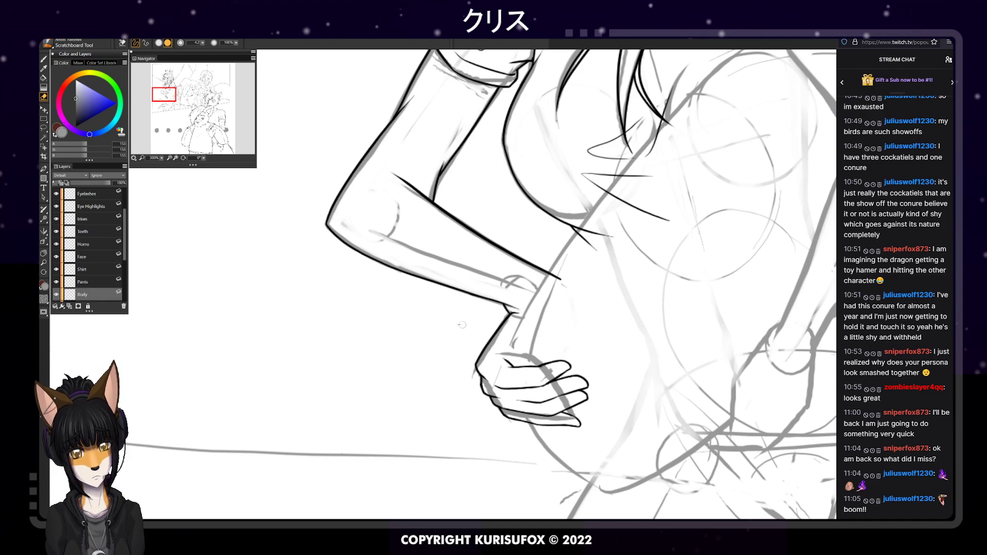
{"action": "key", "text": "b"}
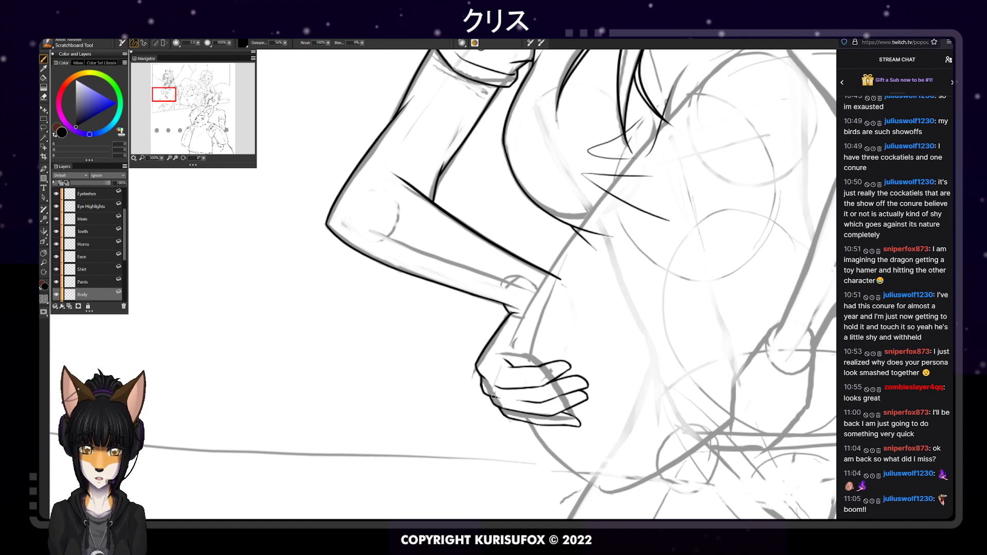
Ink a short line at the knuckles of the lower fingers, undoing rejected strokes
{"action": "mouse_move", "coordinate": [494, 395]}
{"action": "left_mouse_down"}
{"action": "mouse_move", "coordinate": [533, 403]}
{"action": "mouse_move", "coordinate": [495, 402]}
{"action": "left_mouse_up"}
{"action": "key", "text": "ctrl+z"}
{"action": "key", "text": "ctrl+z"}
{"action": "key", "text": "ctrl+z"}
{"action": "key", "text": "ctrl+z"}
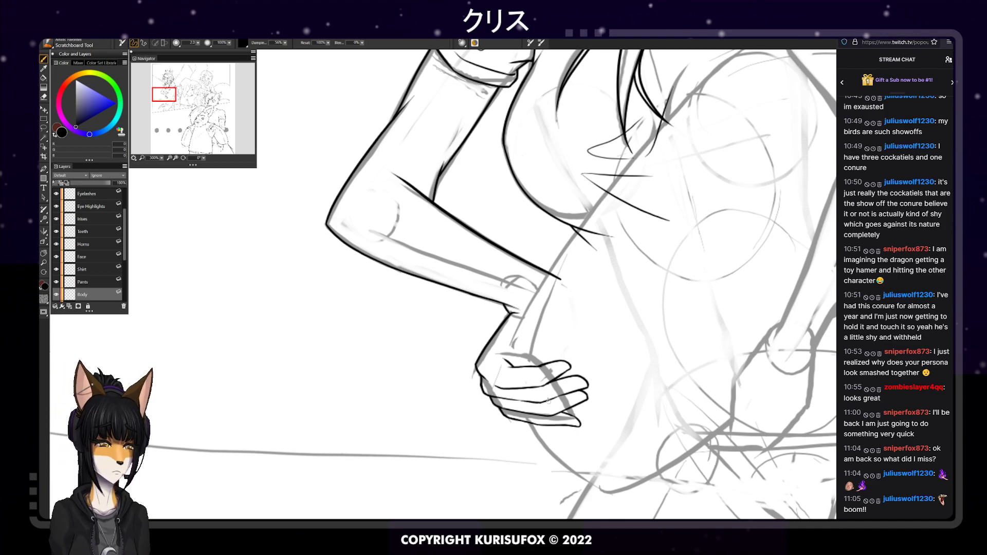
Clean up the line art along the back of the hand, alternating between erasing and inking
{"action": "key", "text": "e"}
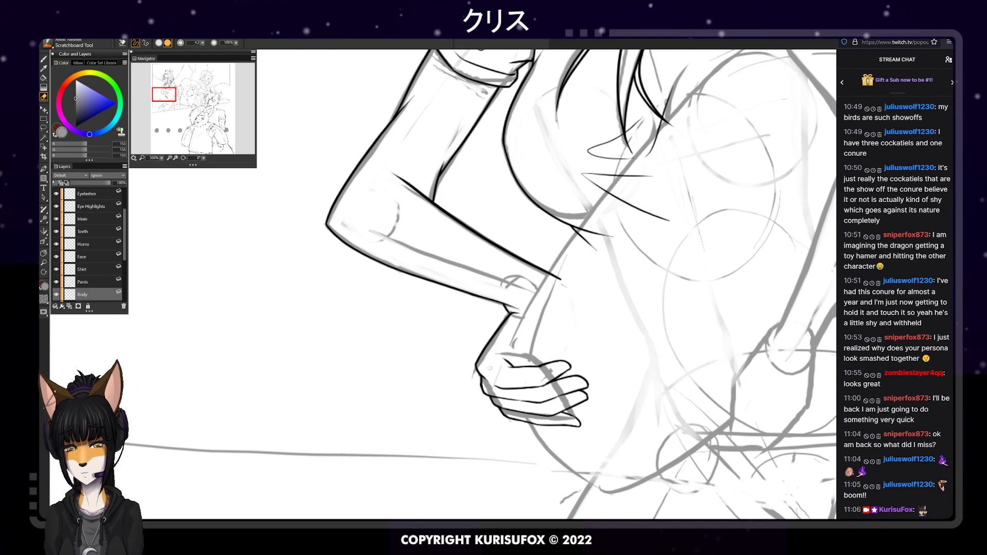
{"action": "key", "text": "p"}
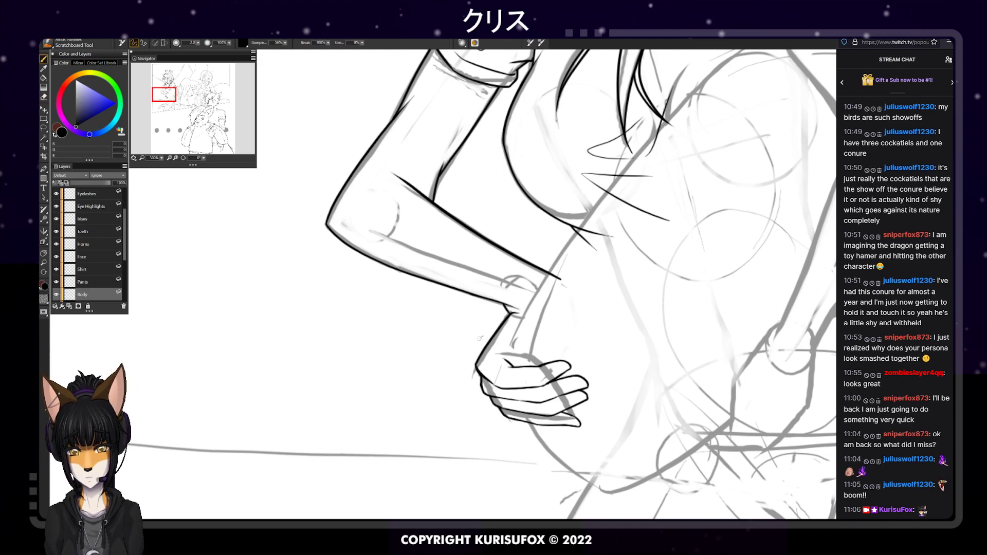
{"action": "key", "text": "n"}
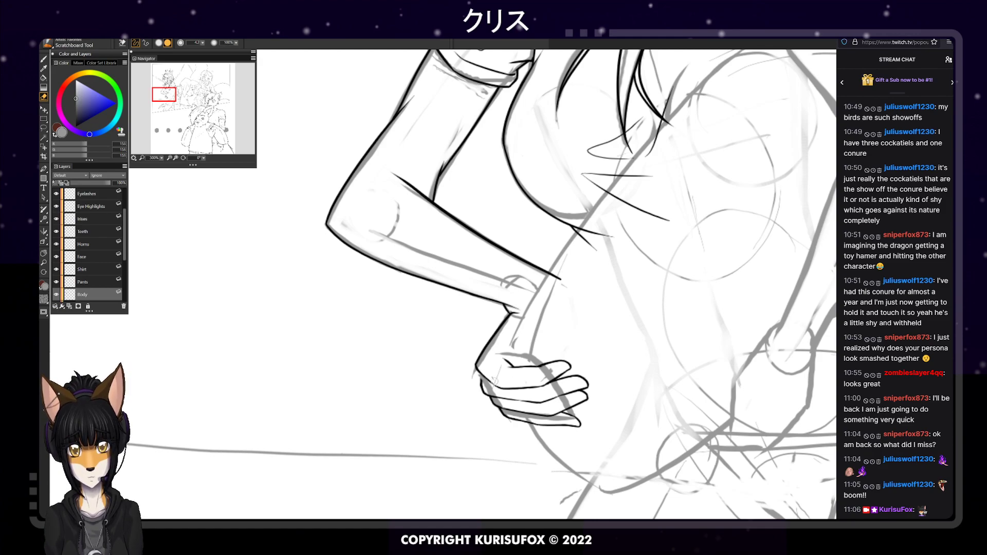
{"action": "key", "text": "p"}
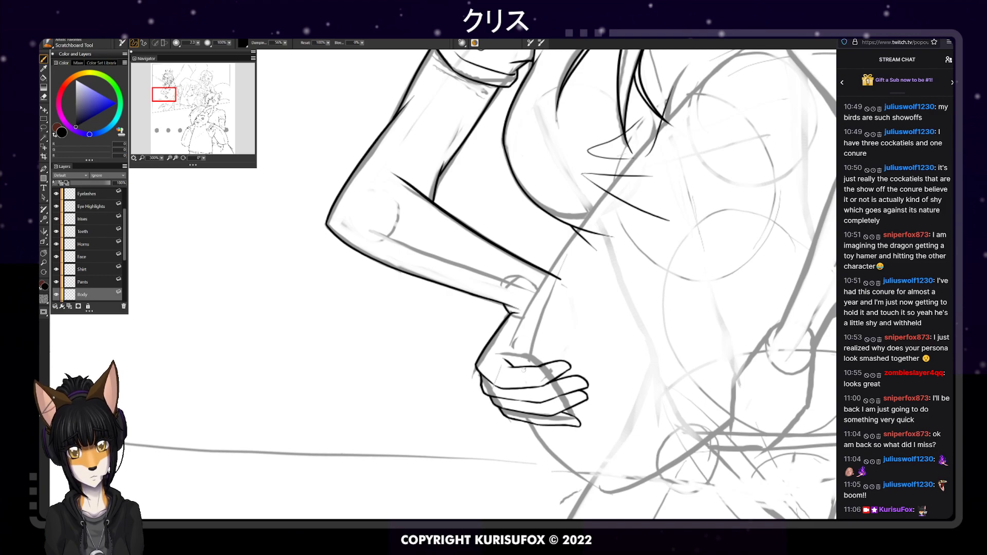
{"action": "key", "text": "e"}
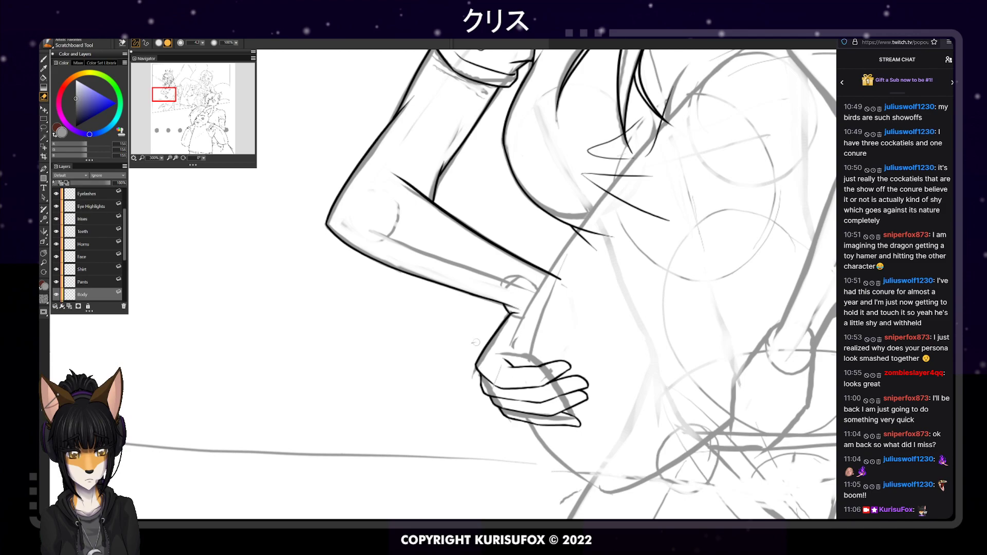
{"action": "key", "text": "p"}
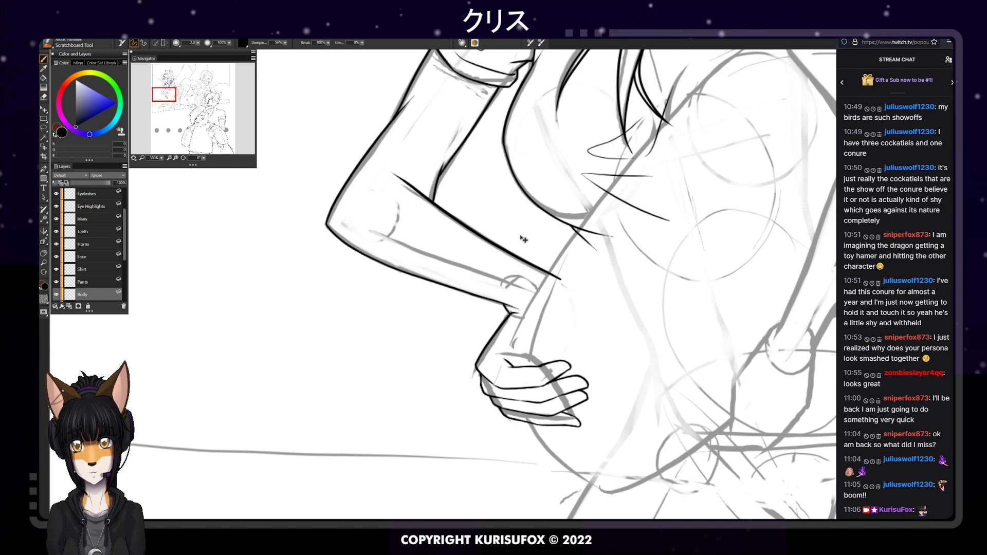
Examine the inked hand's proportions against the whole dragon figure and the neighbouring characters
{"action": "scroll", "coordinate": [523, 239], "scroll_direction": "down", "scroll_amount": 3}
{"action": "scroll", "coordinate": [524, 239], "scroll_direction": "down", "scroll_amount": 1}
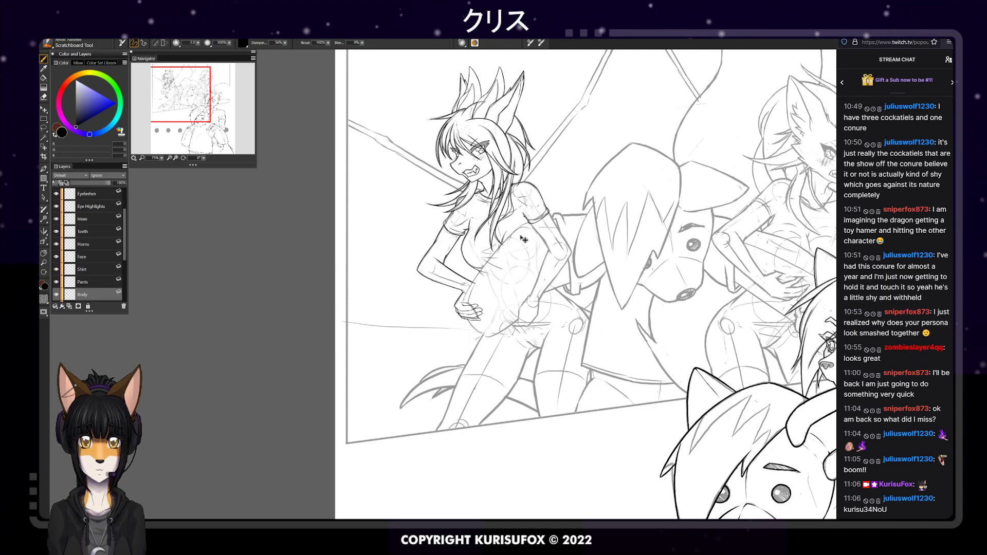
{"action": "key", "text": "ctrl+plus"}
{"action": "key", "text": "ctrl+plus"}
{"action": "key", "text": "ctrl+plus"}
{"action": "key", "text": "ctrl+plus"}
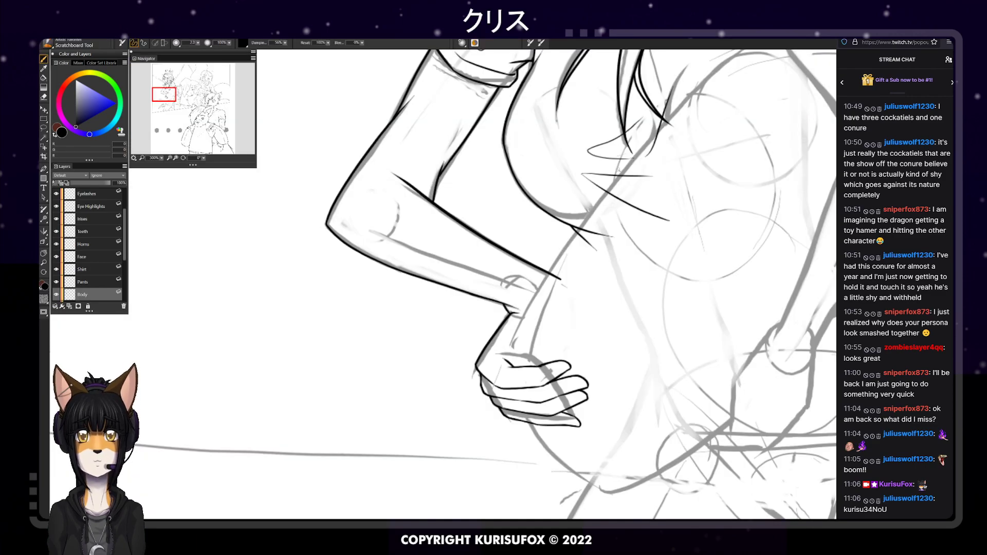
{"action": "key", "text": "ctrl+minus"}
{"action": "key", "text": "ctrl+minus"}
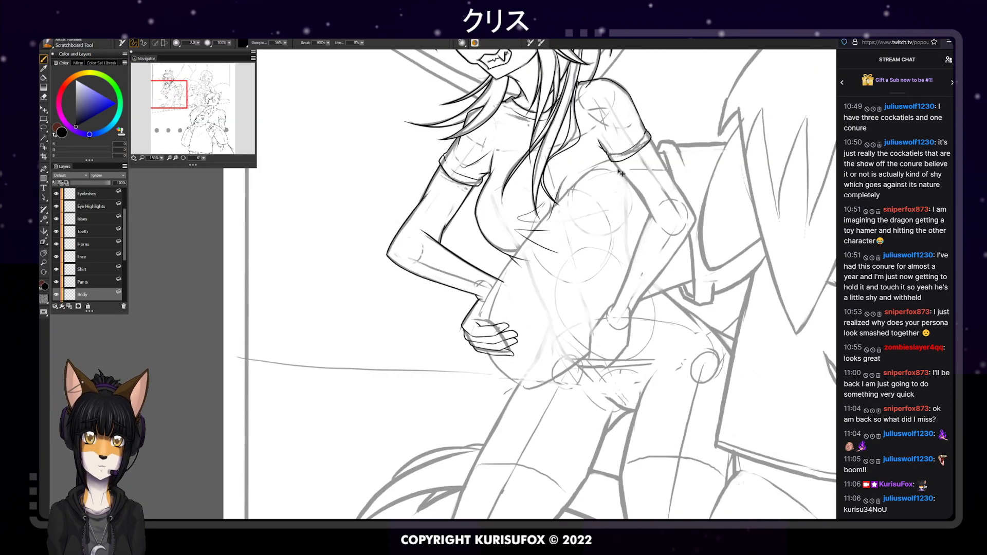
{"action": "key", "text": "ctrl+minus"}
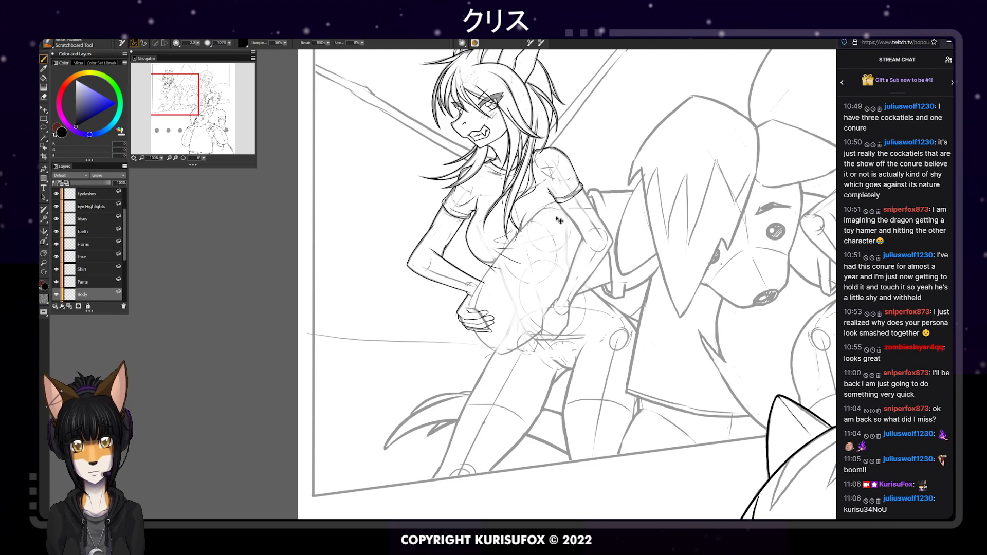
{"action": "scroll", "coordinate": [559, 220], "scroll_direction": "up", "scroll_amount": 2}
{"action": "scroll", "coordinate": [560, 220], "scroll_direction": "up", "scroll_amount": 1}
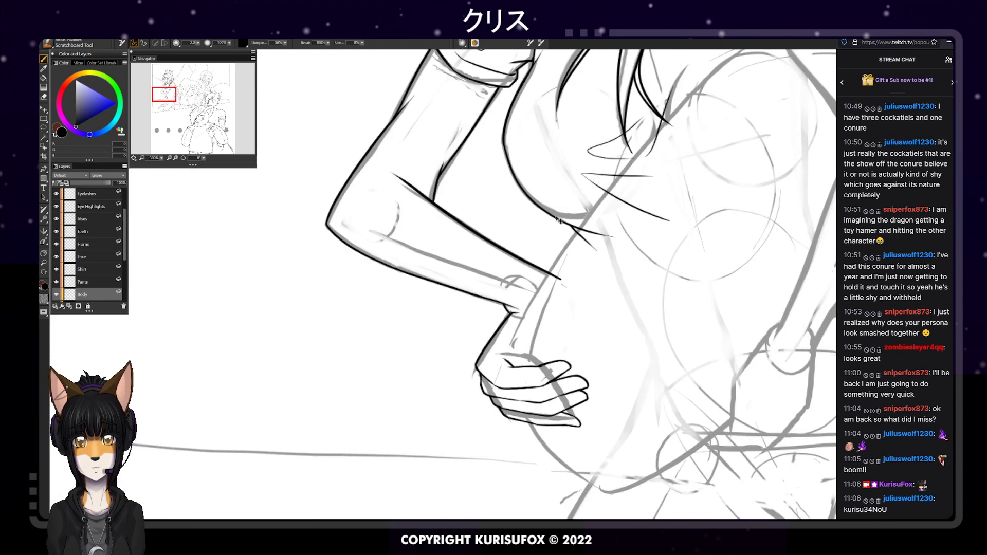
Lasso the lowest finger's tip, move it slightly inward to shorten the finger, and merge it back into the Body layer
{"action": "left_click", "coordinate": [45, 128]}
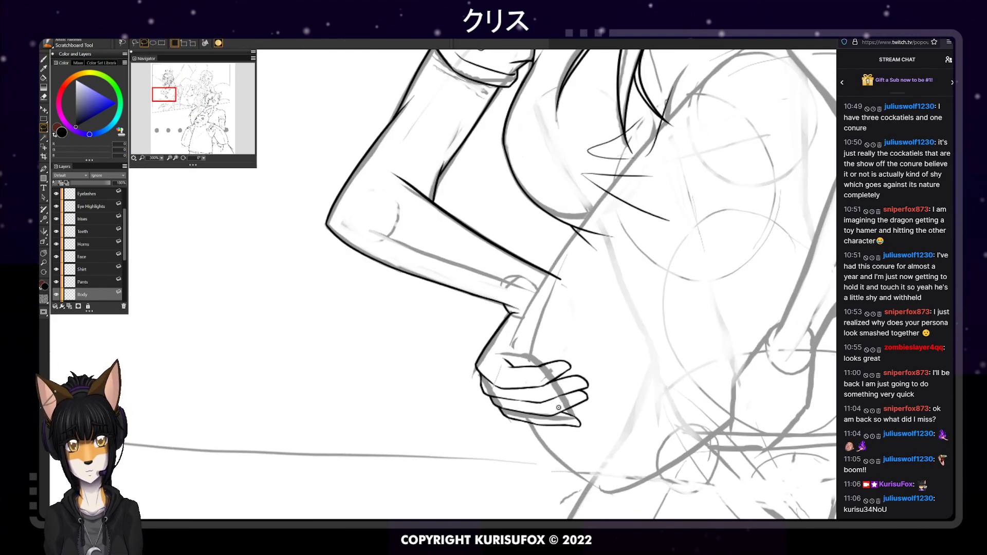
{"action": "mouse_move", "coordinate": [590, 426]}
{"action": "left_mouse_down"}
{"action": "mouse_move", "coordinate": [549, 433]}
{"action": "mouse_move", "coordinate": [516, 418]}
{"action": "mouse_move", "coordinate": [579, 411]}
{"action": "left_mouse_up"}
{"action": "left_click", "coordinate": [44, 110]}
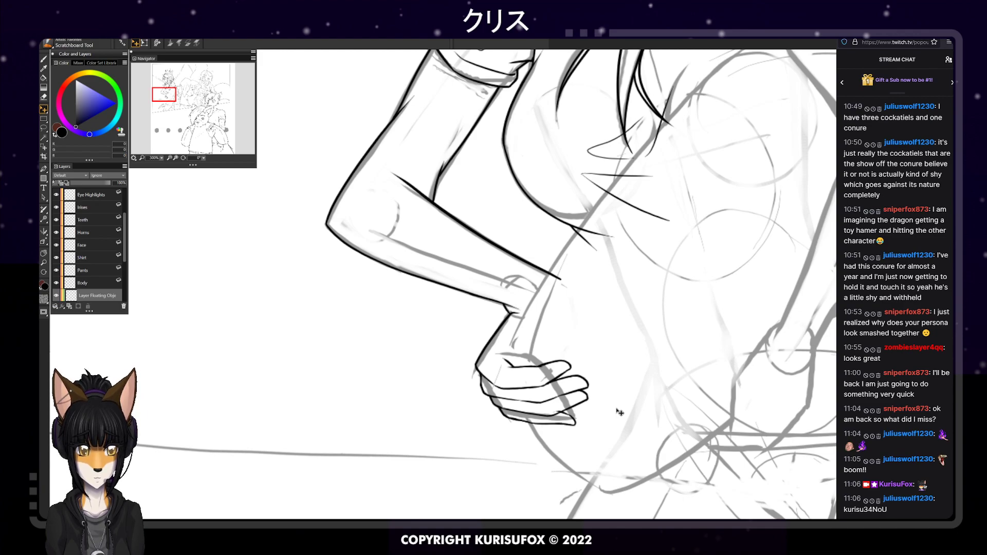
{"action": "left_click_drag", "start_coordinate": [574, 425], "coordinate": [571, 426]}
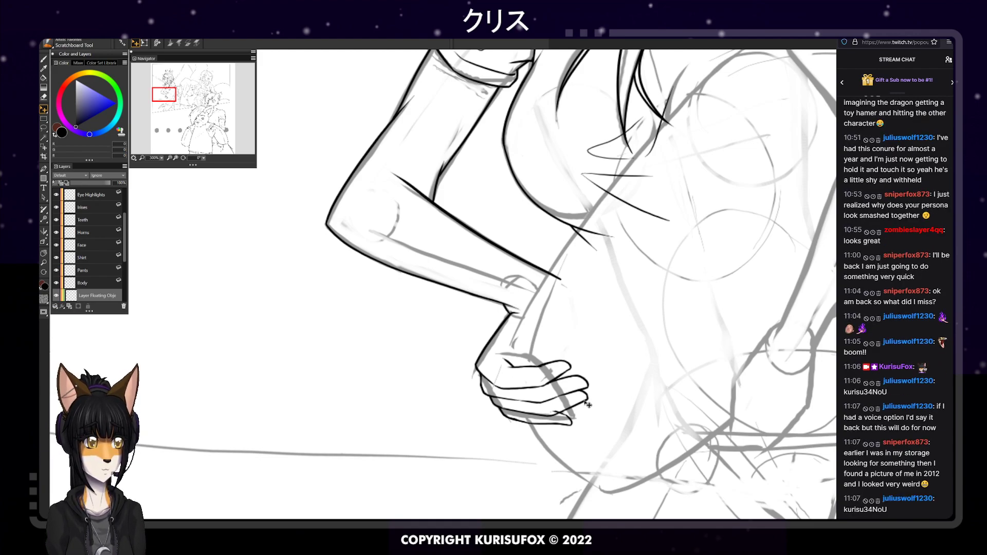
{"action": "left_click", "coordinate": [97, 283]}
{"action": "key", "text": "e"}
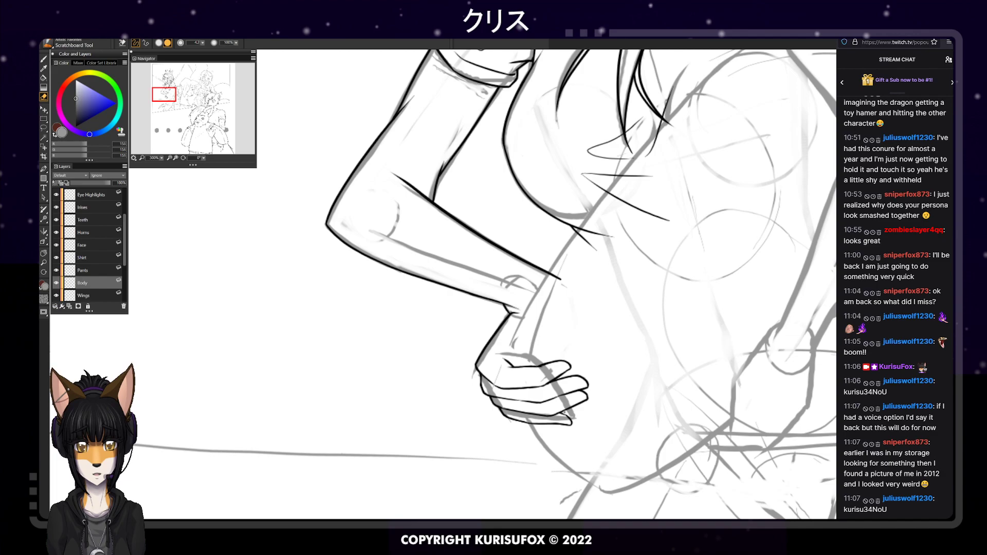
{"action": "key", "text": "f"}
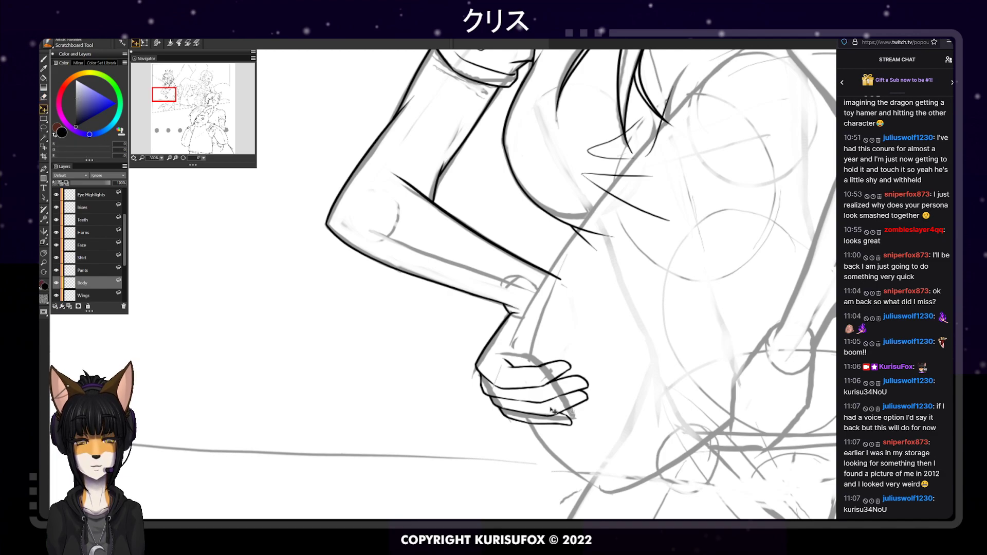
{"action": "key", "text": "b"}
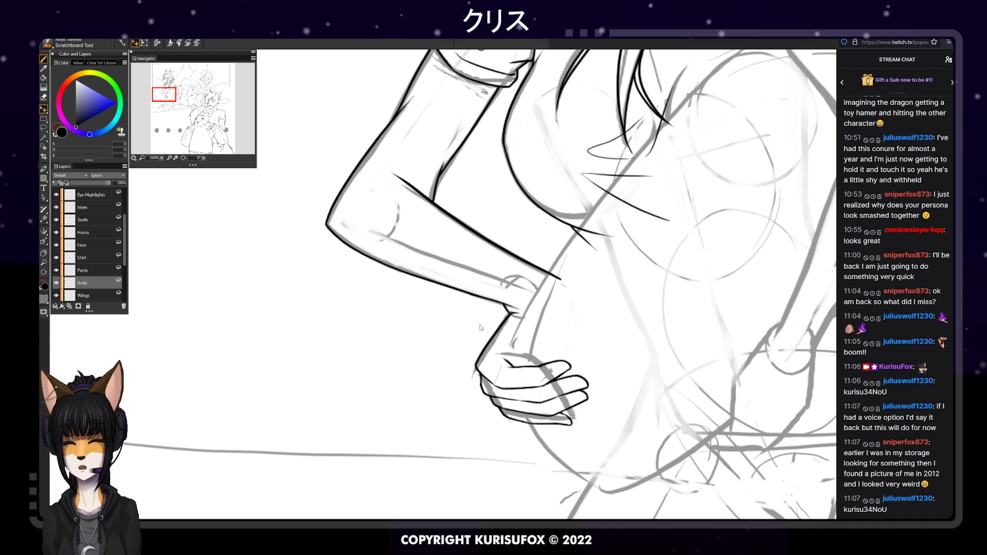
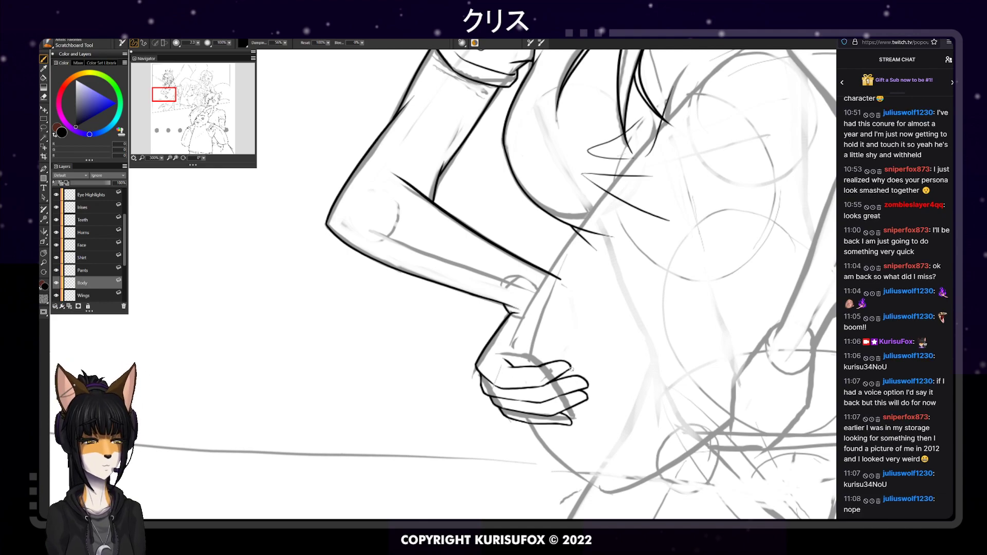
{"action": "key", "text": "n"}
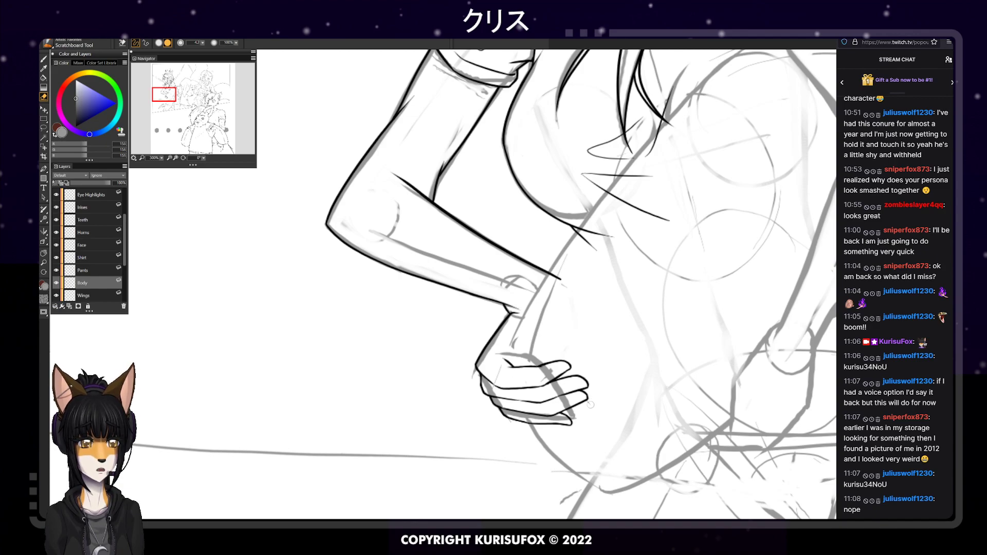
{"action": "key", "text": "p"}
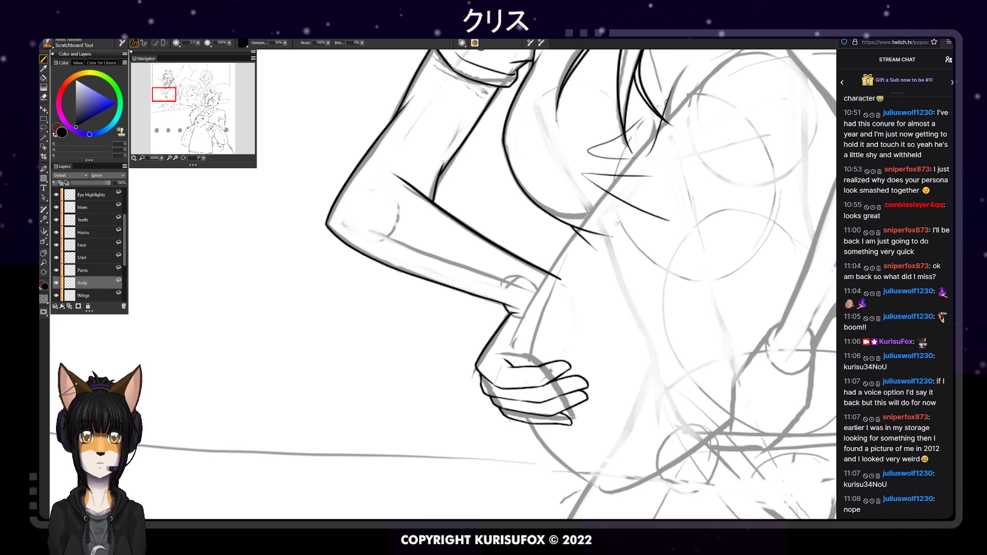
Ink the outer edge of the dragon's other upper arm from the sleeve cuff to the elbow on the Body layer
{"action": "key", "text": "ctrl+minus"}
{"action": "key", "text": "ctrl+minus"}
{"action": "key", "text": "ctrl+minus"}
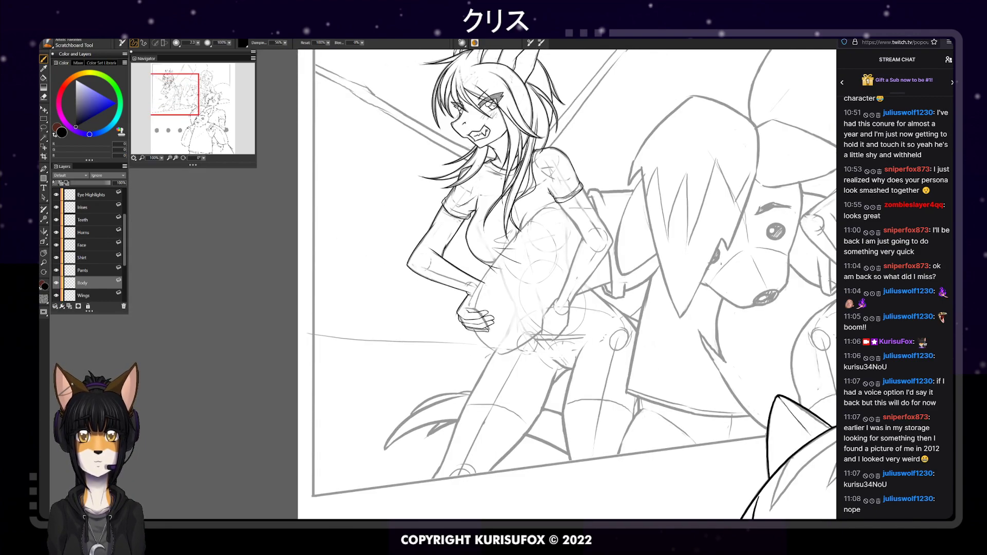
{"action": "key", "text": "ctrl+minus"}
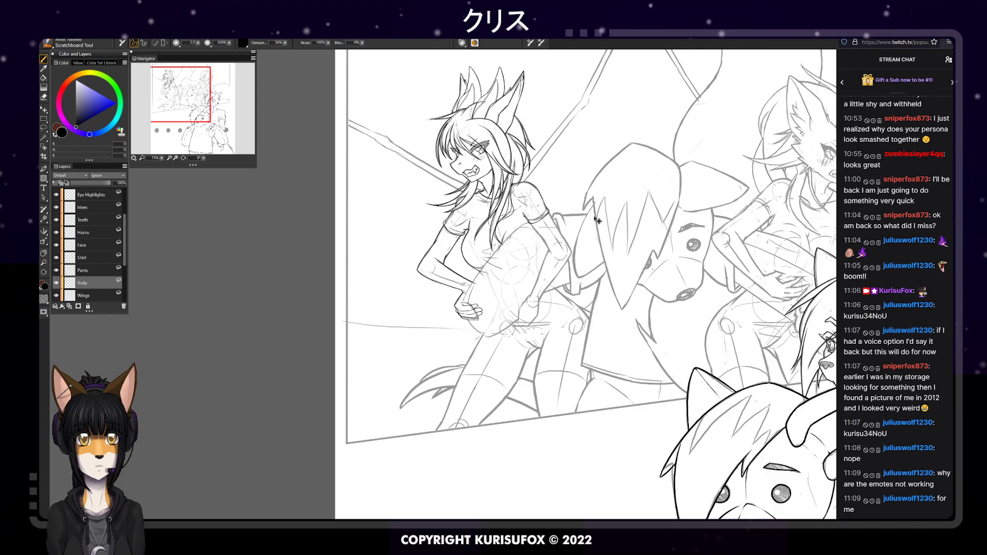
{"action": "scroll", "coordinate": [597, 220], "scroll_direction": "up", "scroll_amount": 2}
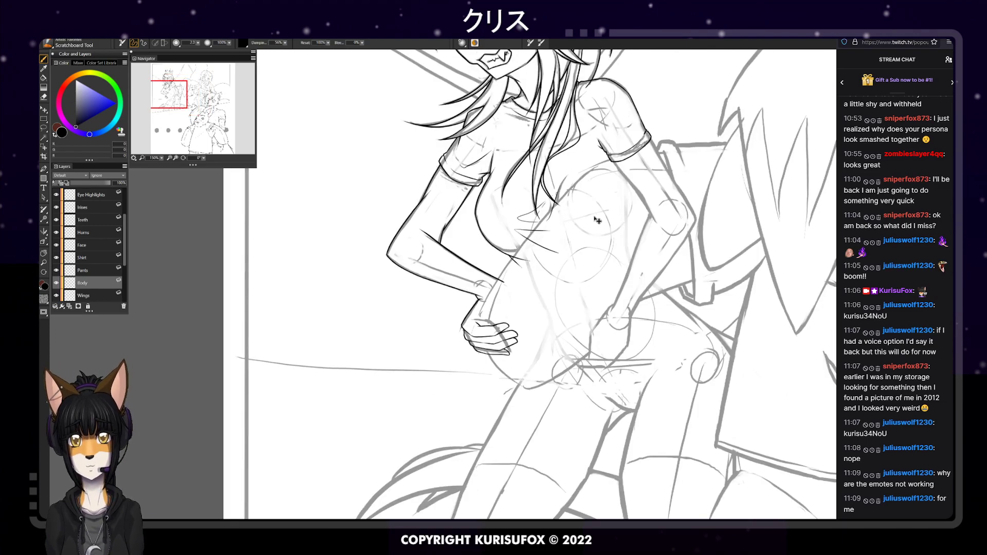
{"action": "left_click", "coordinate": [43, 253]}
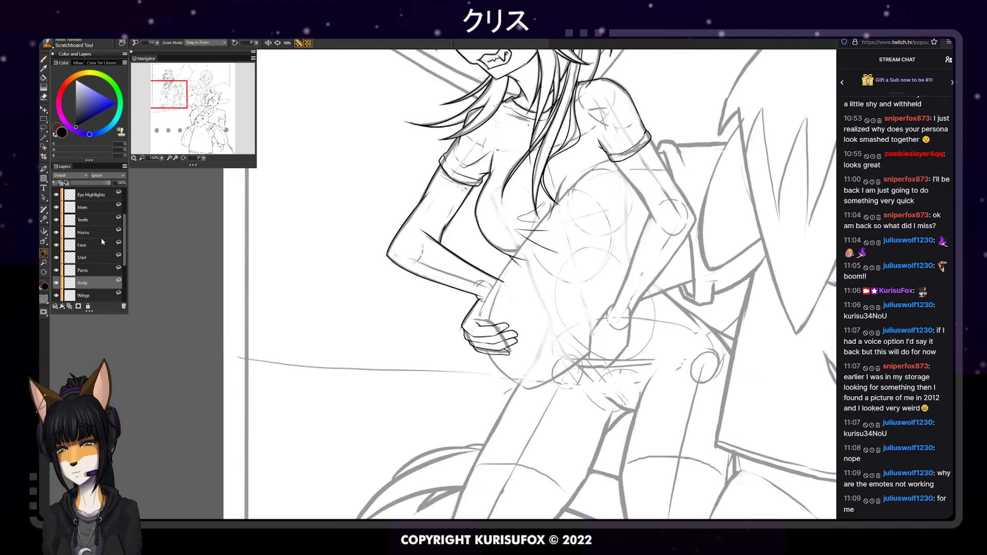
{"action": "mouse_move", "coordinate": [735, 148]}
{"action": "left_mouse_down"}
{"action": "mouse_move", "coordinate": [677, 222]}
{"action": "mouse_move", "coordinate": [608, 247]}
{"action": "mouse_move", "coordinate": [561, 248]}
{"action": "left_mouse_up"}
{"action": "scroll", "coordinate": [608, 247], "scroll_direction": "up", "scroll_amount": 1}
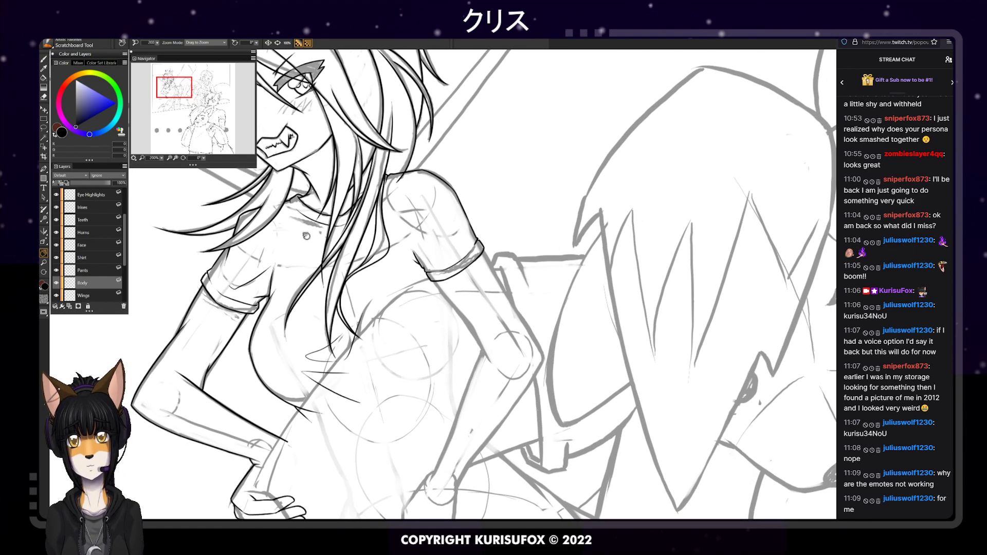
{"action": "left_click", "coordinate": [44, 59]}
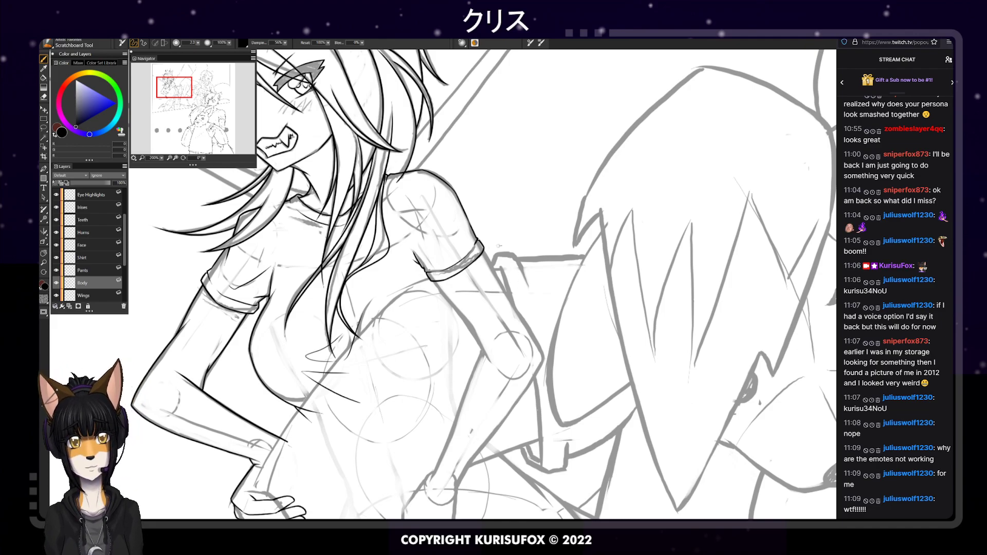
{"action": "mouse_move", "coordinate": [204, 158]}
{"action": "left_mouse_down"}
{"action": "mouse_move", "coordinate": [342, 150]}
{"action": "mouse_move", "coordinate": [245, 163]}
{"action": "left_mouse_up"}
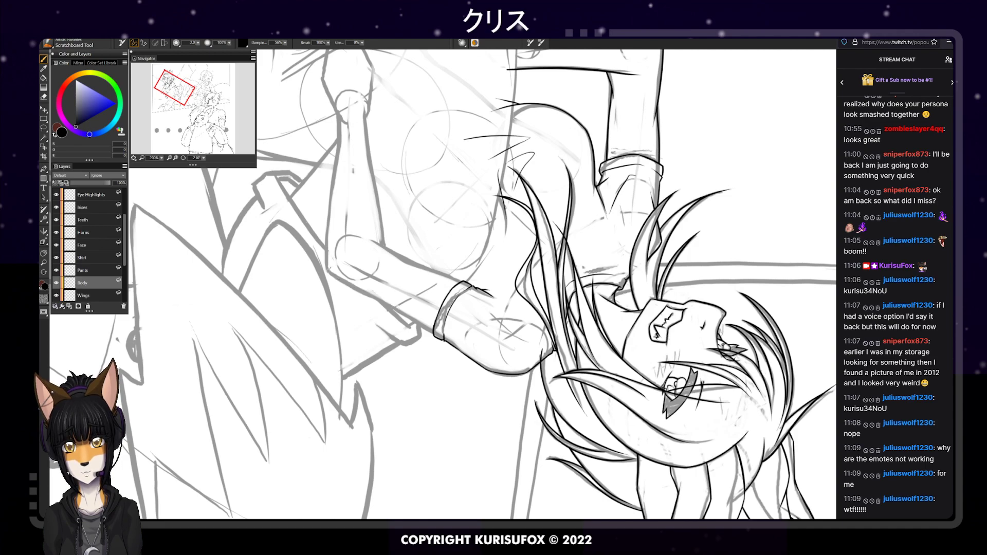
{"action": "left_click_drag", "start_coordinate": [381, 300], "coordinate": [447, 337]}
{"action": "key", "text": "ctrl+z"}
{"action": "left_click_drag", "start_coordinate": [377, 296], "coordinate": [448, 340]}
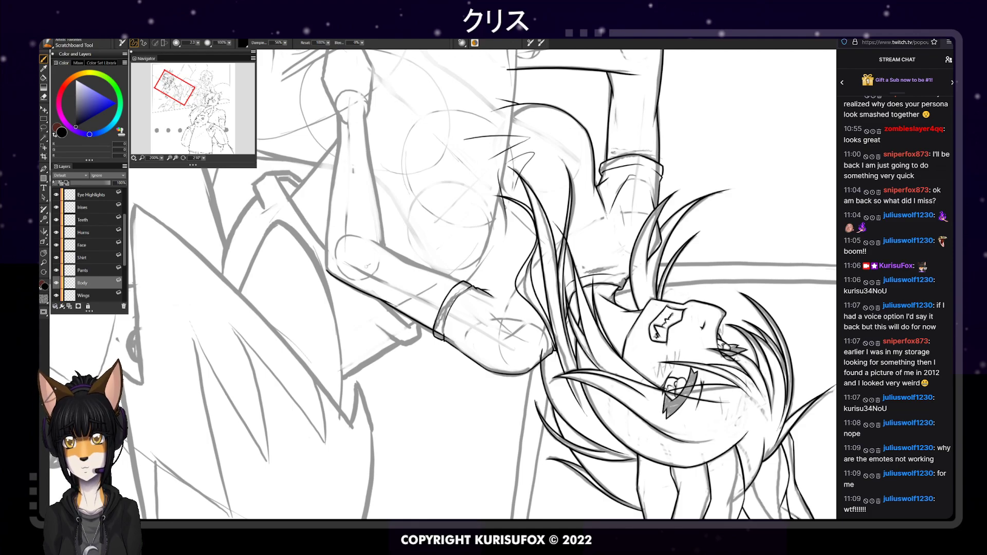
Ink the inner edge of that upper arm from the sleeve cuff toward the elbow, undoing rejected strokes
{"action": "left_click_drag", "start_coordinate": [204, 158], "coordinate": [247, 160]}
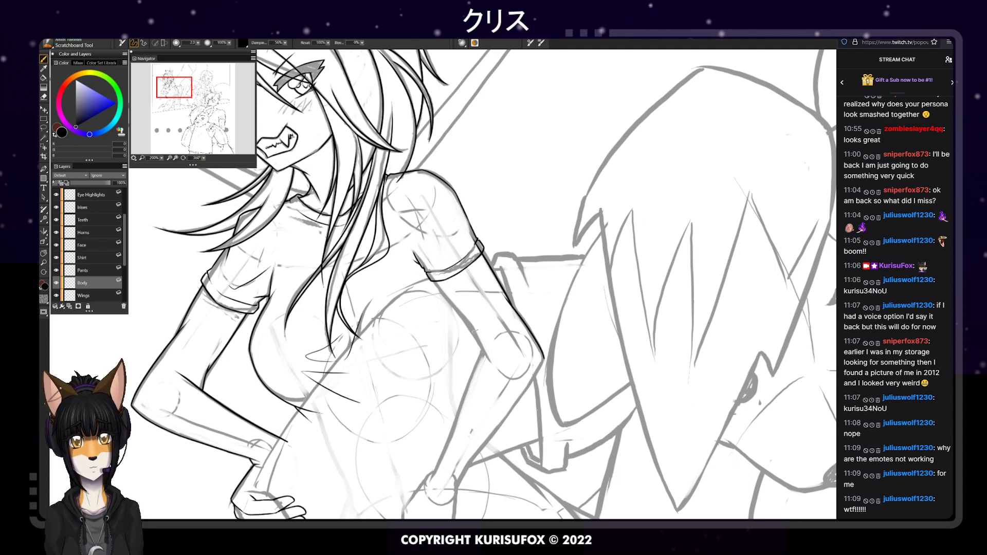
{"action": "left_click_drag", "start_coordinate": [468, 324], "coordinate": [491, 369]}
{"action": "left_click_drag", "start_coordinate": [470, 325], "coordinate": [429, 272]}
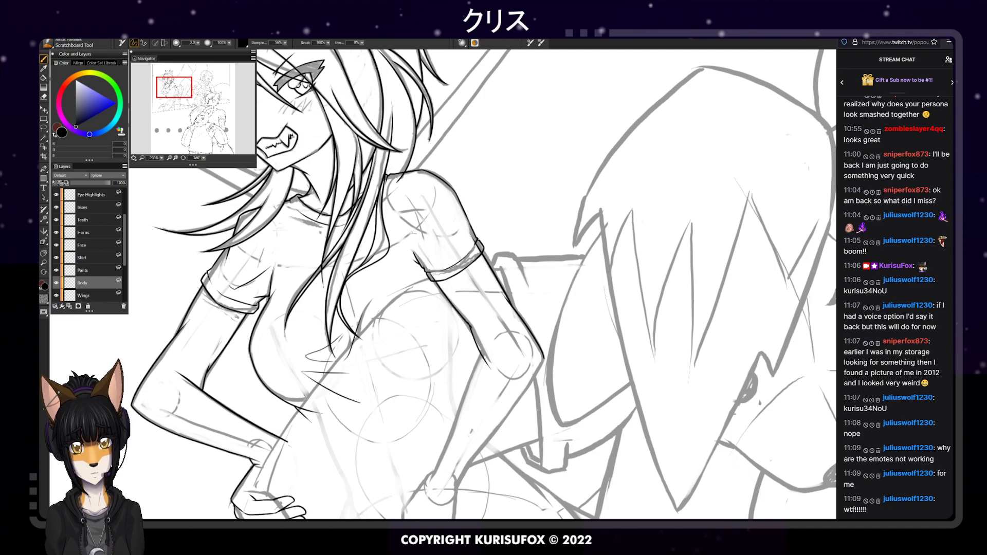
{"action": "key", "text": "ctrl+z"}
{"action": "mouse_move", "coordinate": [470, 324]}
{"action": "left_mouse_down"}
{"action": "mouse_move", "coordinate": [429, 273]}
{"action": "mouse_move", "coordinate": [469, 327]}
{"action": "left_mouse_up"}
{"action": "key", "text": "ctrl+z"}
{"action": "key", "text": "ctrl+z"}
{"action": "left_click_drag", "start_coordinate": [430, 278], "coordinate": [482, 341]}
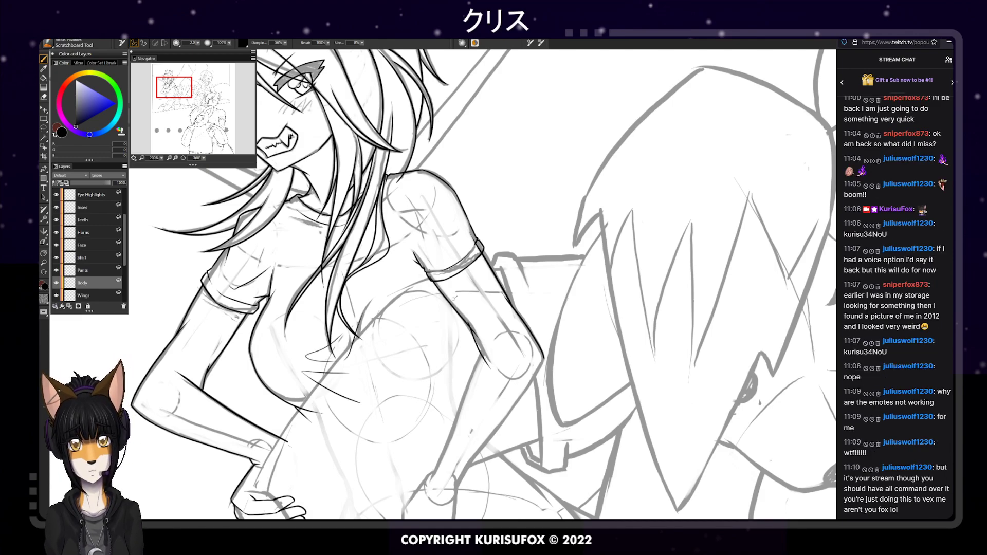
Redraw the inner upper-arm line down to the elbow crease, clean it up with the eraser, and save the file
{"action": "key", "text": "e"}
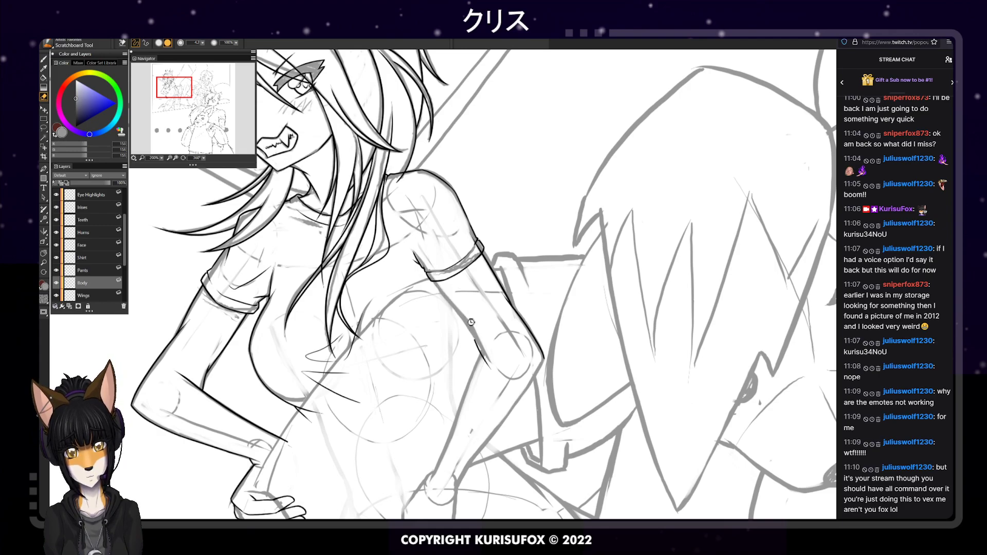
{"action": "key", "text": "p"}
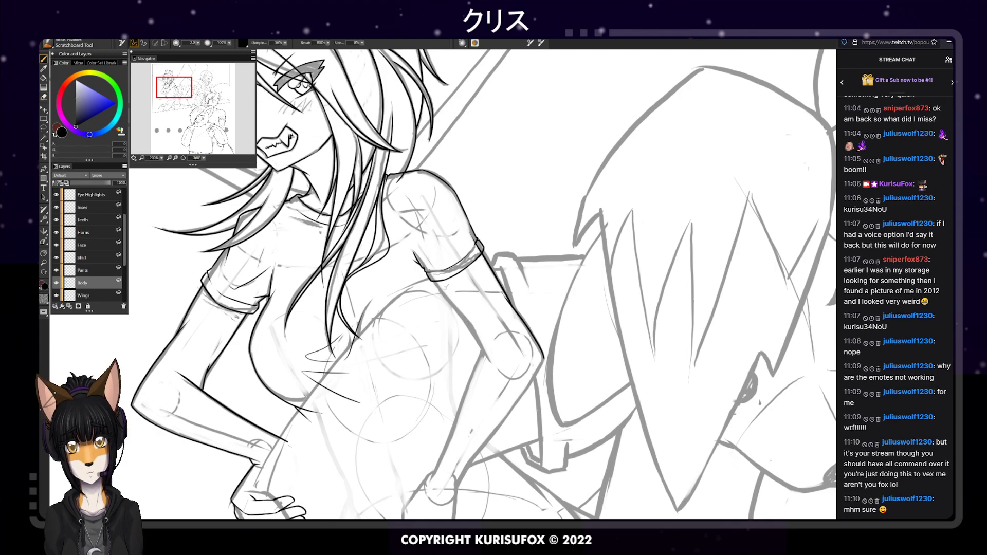
{"action": "left_click_drag", "start_coordinate": [433, 280], "coordinate": [477, 333]}
{"action": "key", "text": "ctrl+z"}
{"action": "left_click_drag", "start_coordinate": [433, 280], "coordinate": [491, 361]}
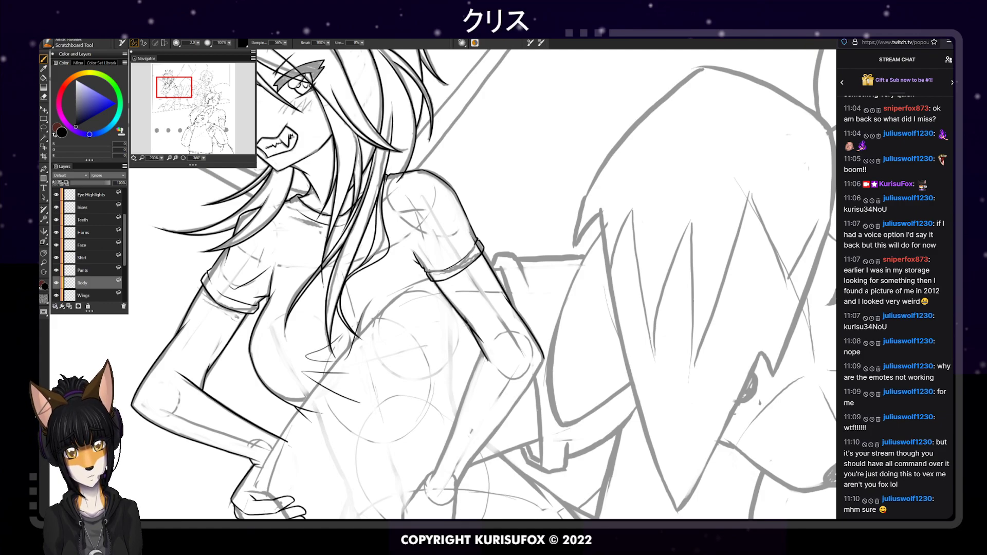
{"action": "key", "text": "e"}
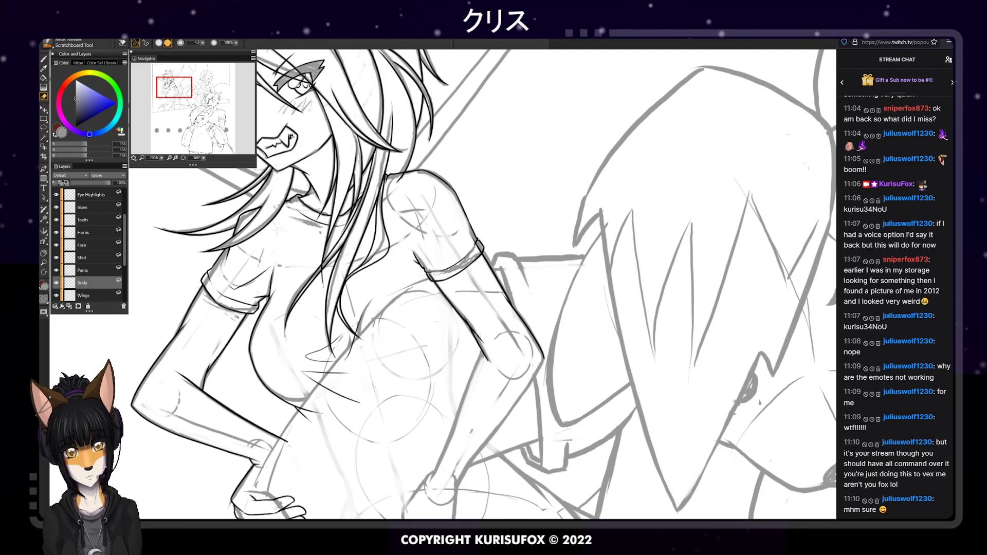
{"action": "left_click_drag", "start_coordinate": [469, 324], "coordinate": [484, 343]}
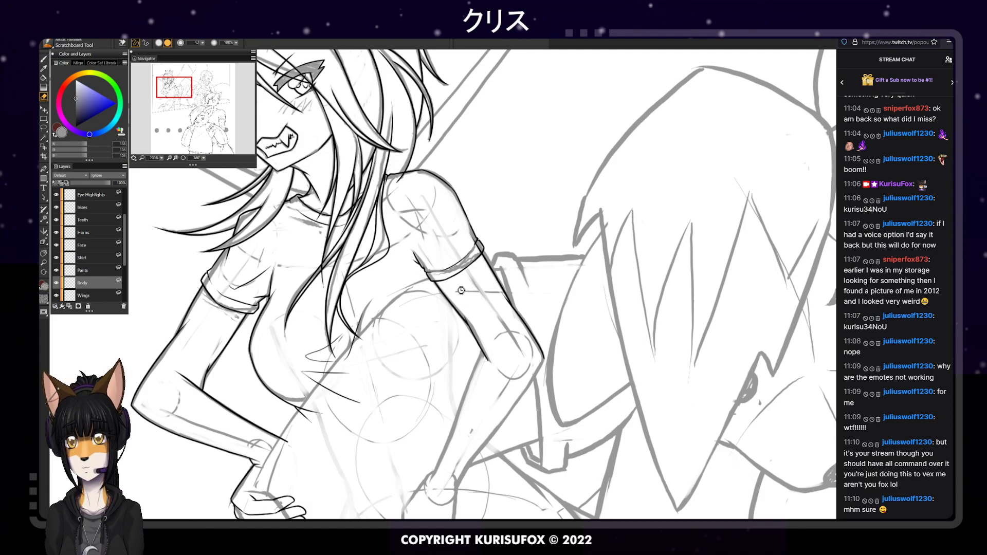
{"action": "key", "text": "ctrl+s"}
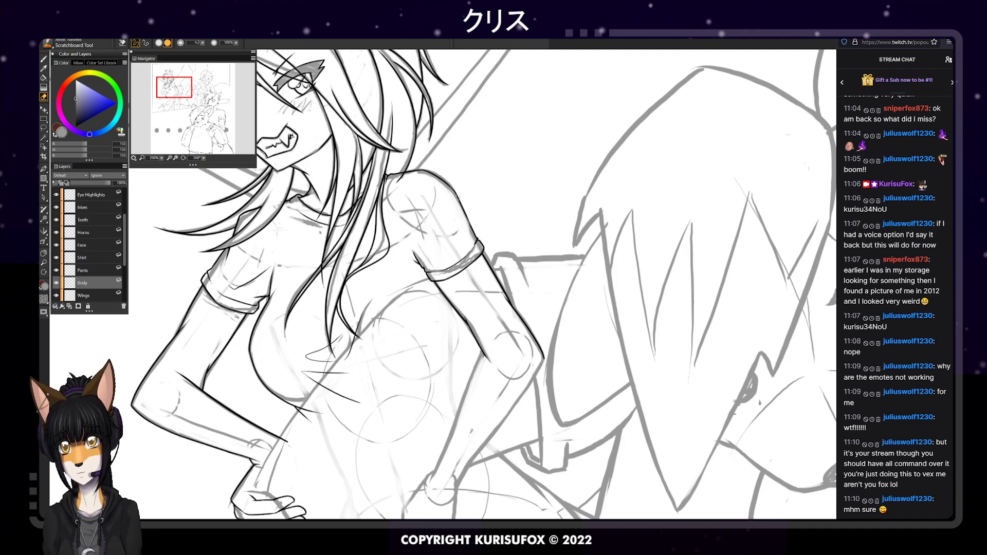
{"action": "left_click", "coordinate": [99, 260]}
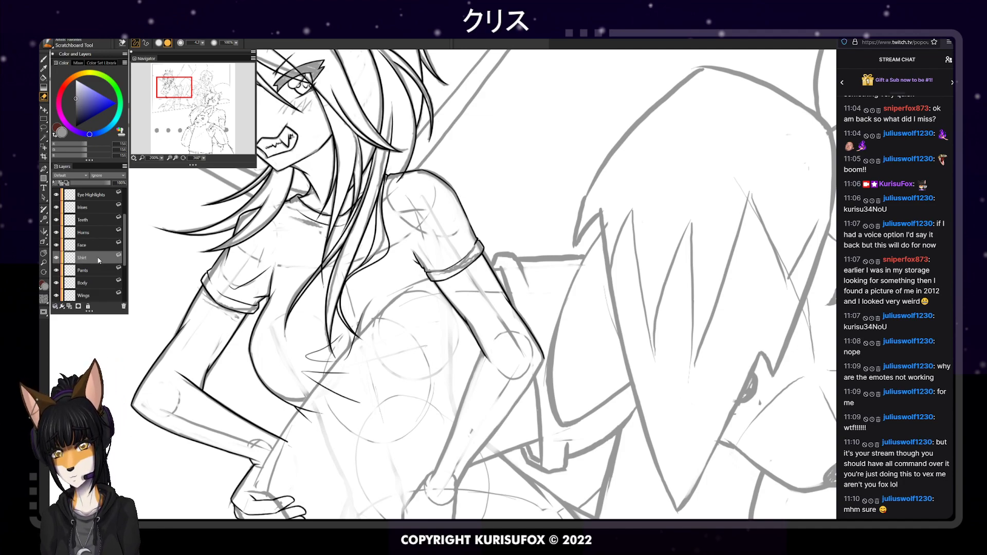
{"action": "key", "text": "p"}
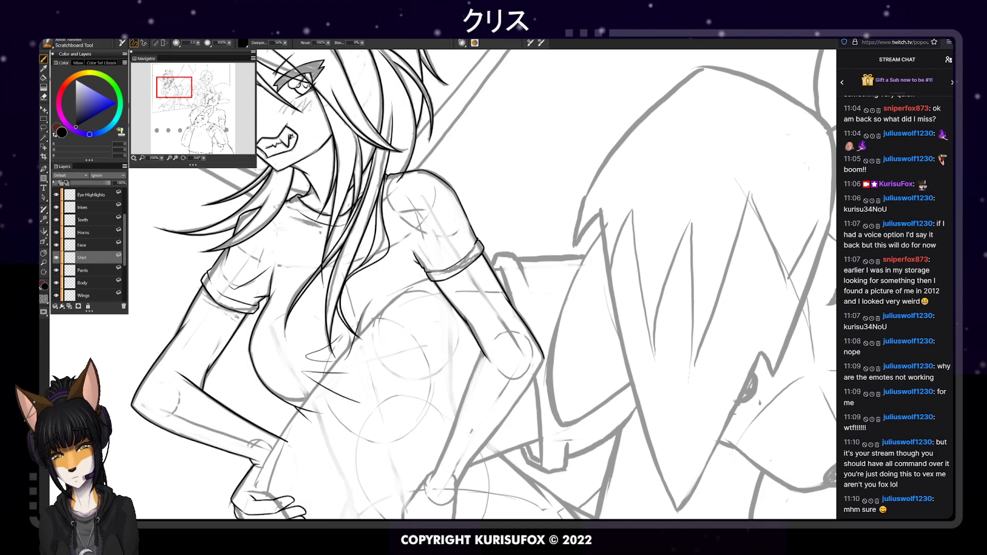
{"action": "key", "text": "e"}
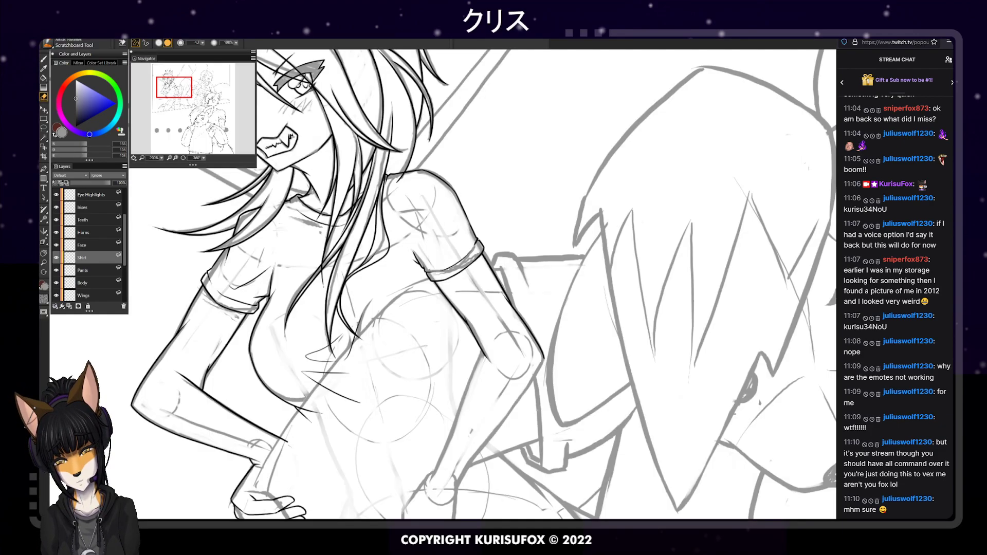
{"action": "left_click", "coordinate": [93, 282]}
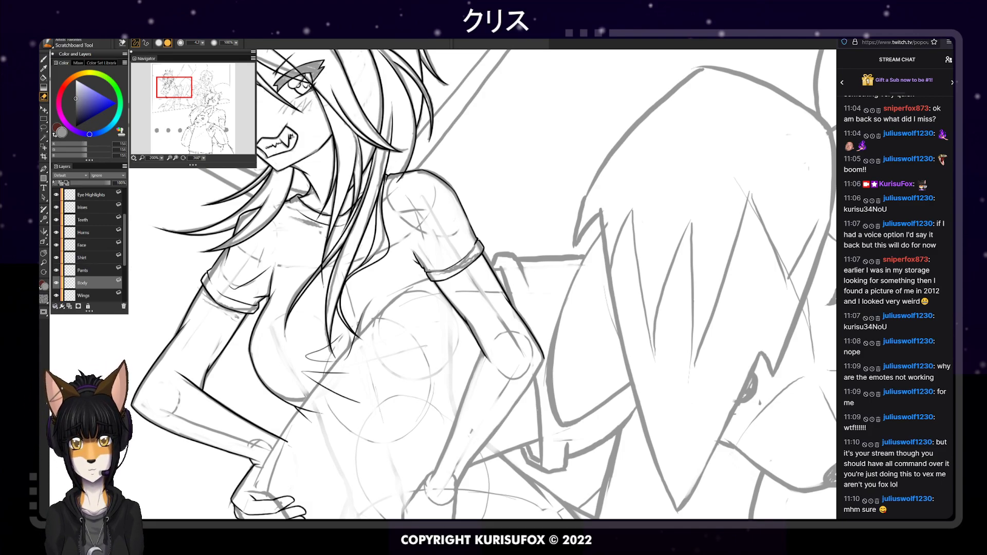
Ink both edges of the same arm's forearm from the elbow to the wrist on the Body layer, redoing the outer line
{"action": "key", "text": "p"}
{"action": "left_click_drag", "start_coordinate": [481, 350], "coordinate": [414, 505]}
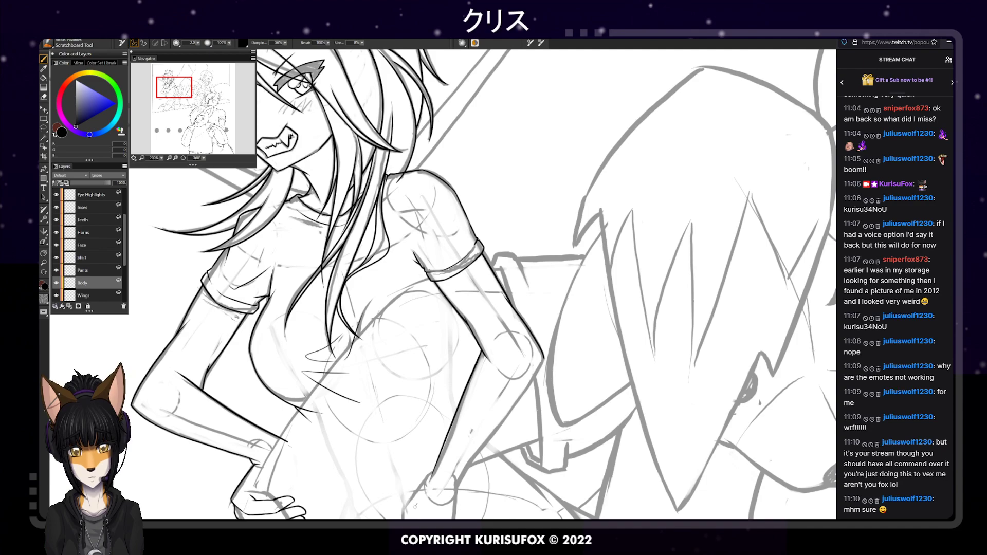
{"action": "left_click_drag", "start_coordinate": [544, 358], "coordinate": [448, 510]}
{"action": "key", "text": "ctrl+z"}
{"action": "left_click_drag", "start_coordinate": [543, 360], "coordinate": [440, 513]}
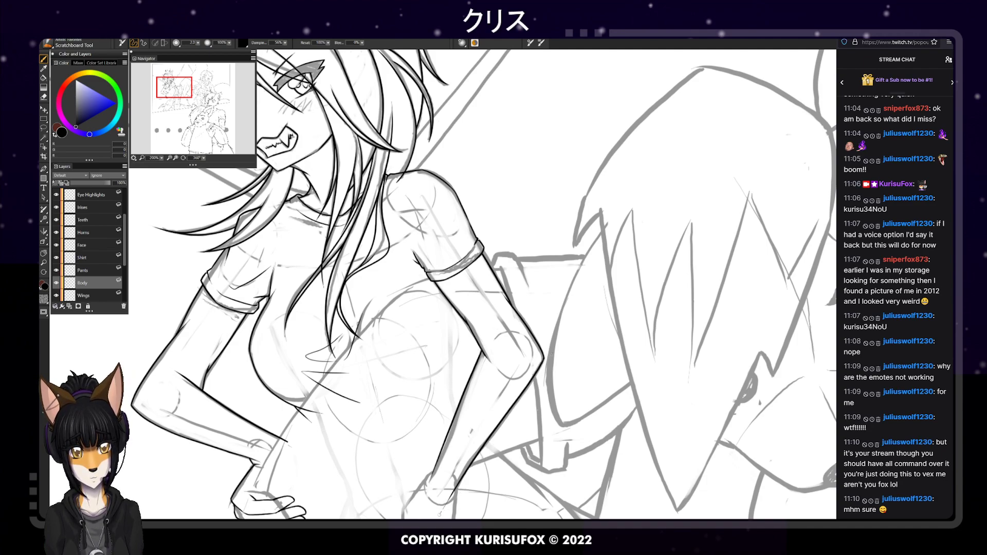
{"action": "key", "text": "n"}
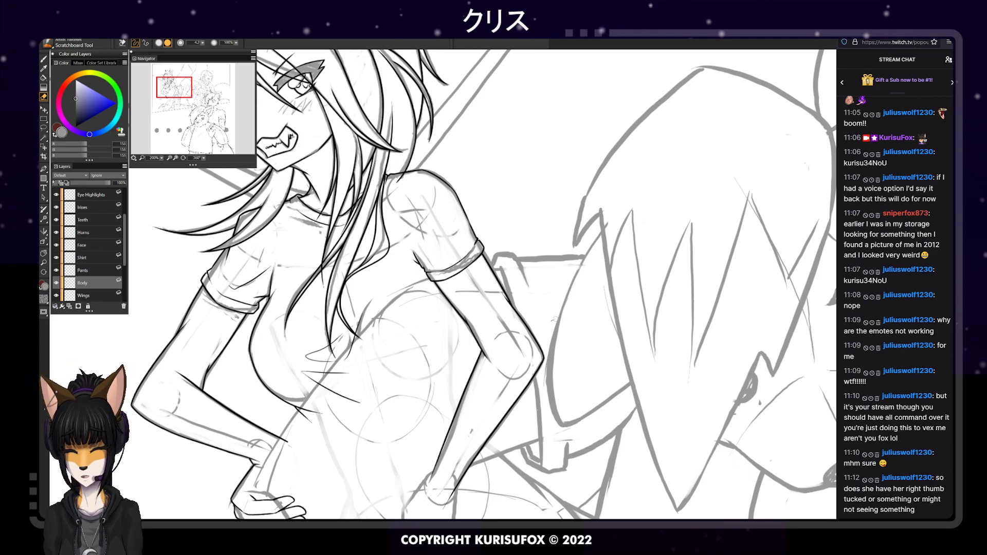
{"action": "key", "text": "p"}
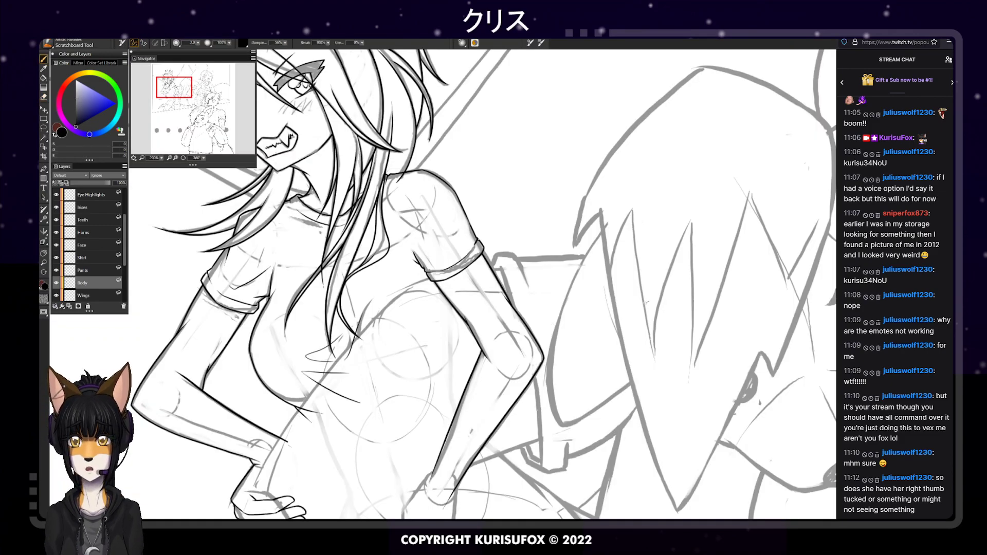
Ink both edges of the wrist where the forearm meets the second hand on the Body layer, undoing a rejected stroke
{"action": "key", "text": "ctrl+minus"}
{"action": "key", "text": "ctrl+minus"}
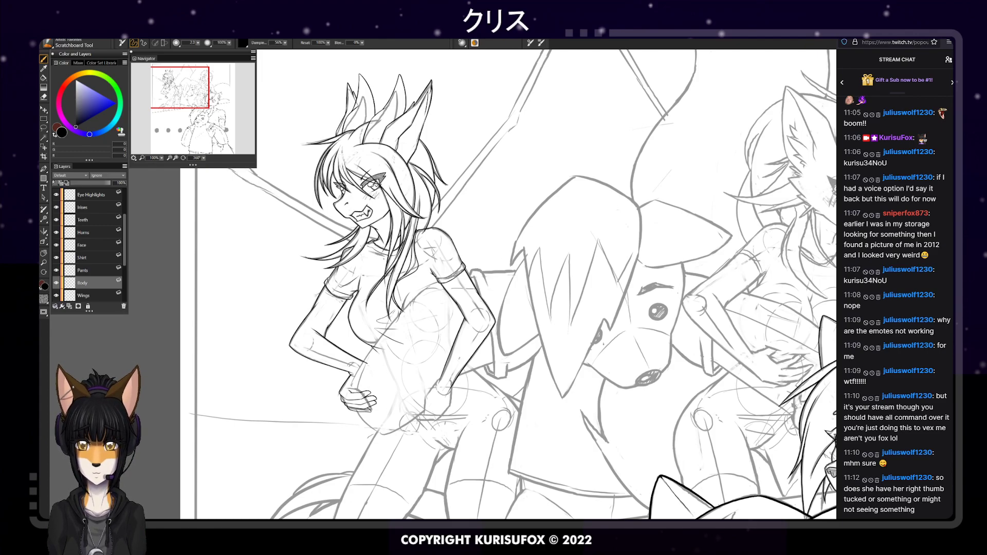
{"action": "left_click", "coordinate": [43, 253]}
{"action": "left_click_drag", "start_coordinate": [565, 247], "coordinate": [618, 222]}
{"action": "key", "text": "ctrl+plus"}
{"action": "key", "text": "ctrl+plus"}
{"action": "left_click_drag", "start_coordinate": [588, 265], "coordinate": [535, 213]}
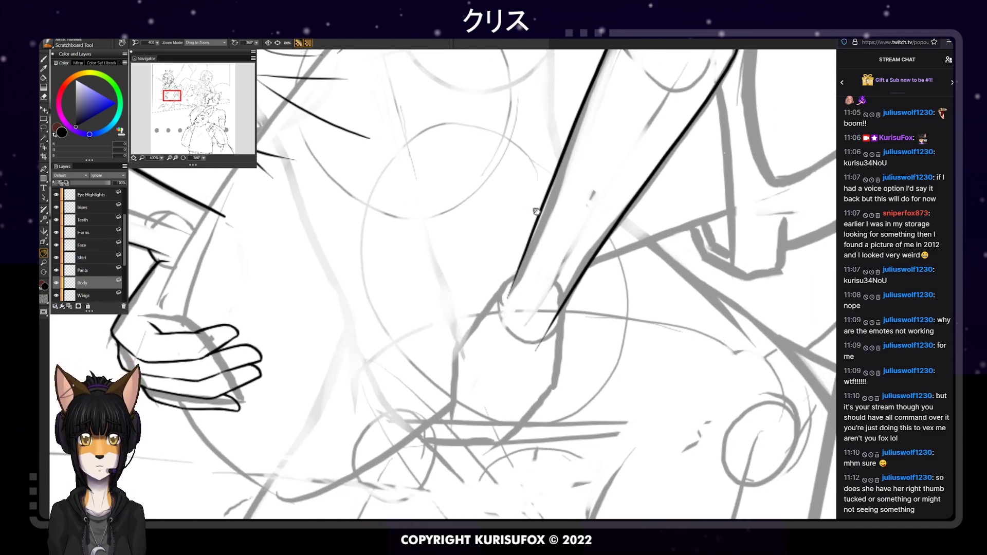
{"action": "left_click", "coordinate": [44, 58]}
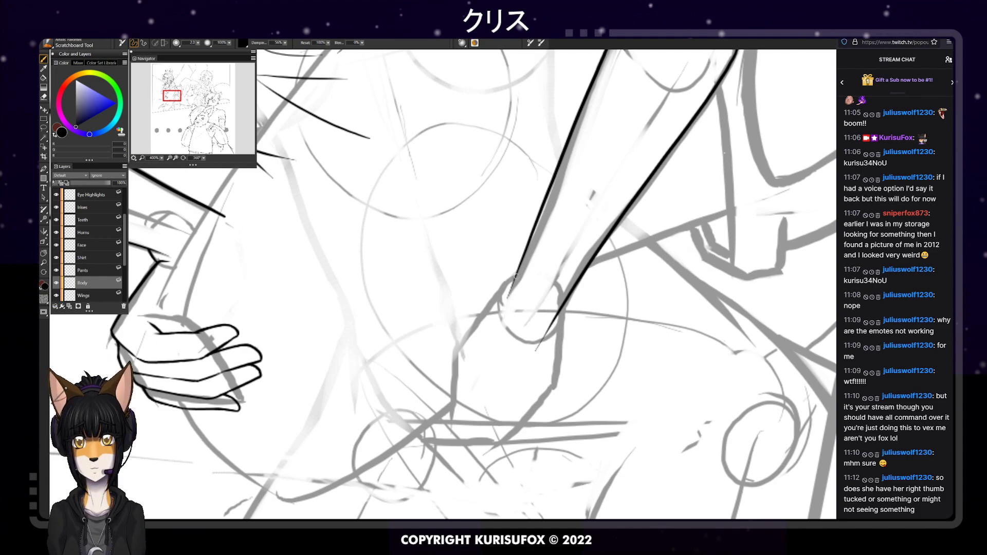
{"action": "left_click_drag", "start_coordinate": [515, 274], "coordinate": [470, 320]}
{"action": "key", "text": "ctrl+z"}
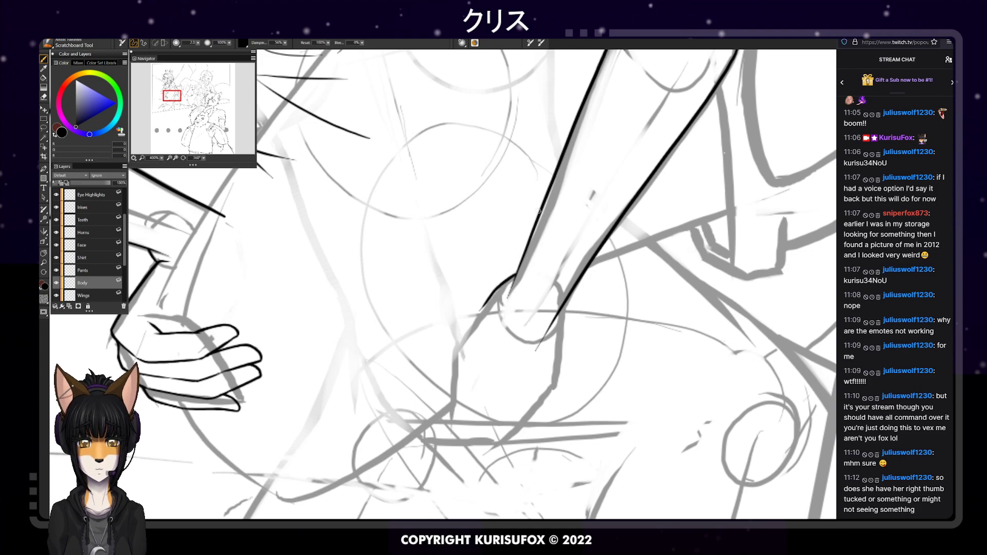
{"action": "key", "text": "e"}
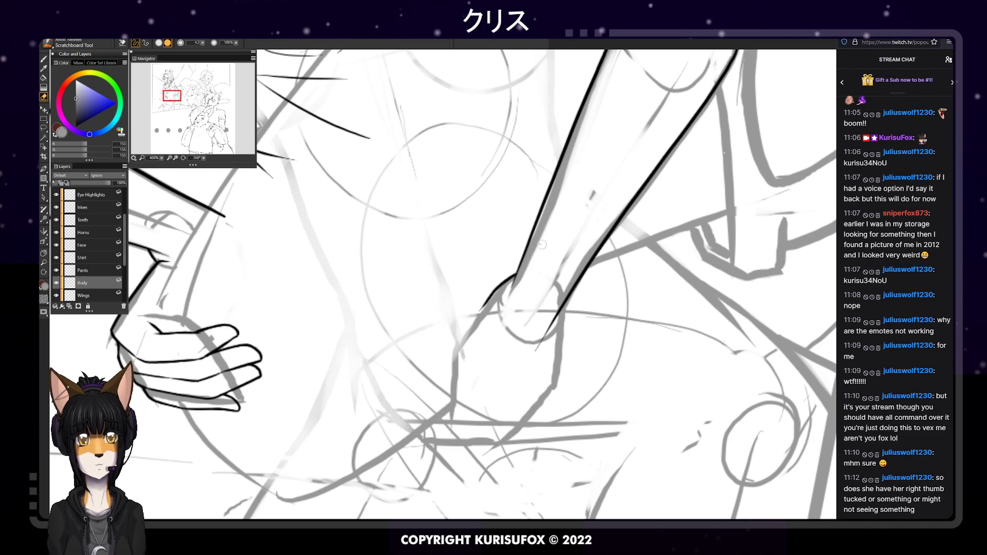
{"action": "key", "text": "b"}
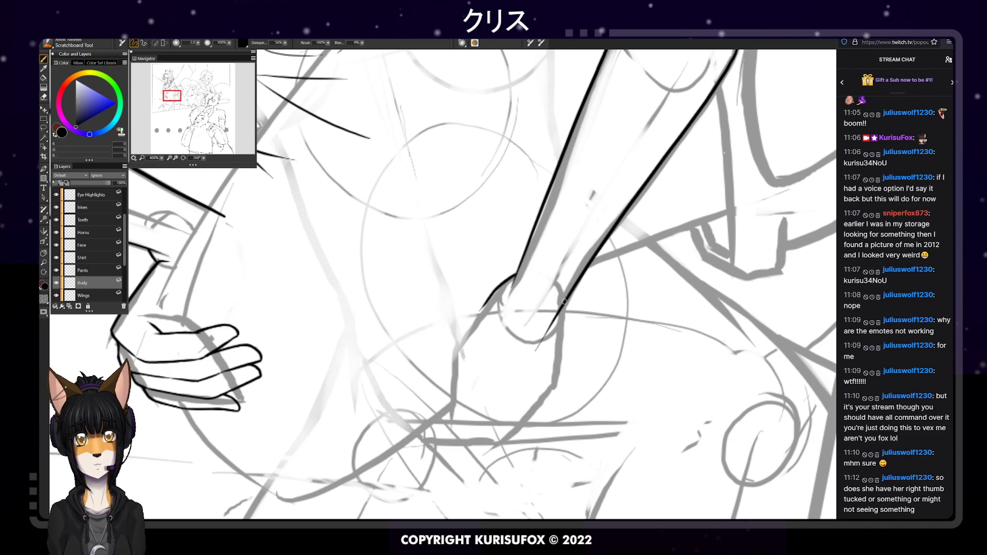
{"action": "left_click_drag", "start_coordinate": [563, 303], "coordinate": [557, 370]}
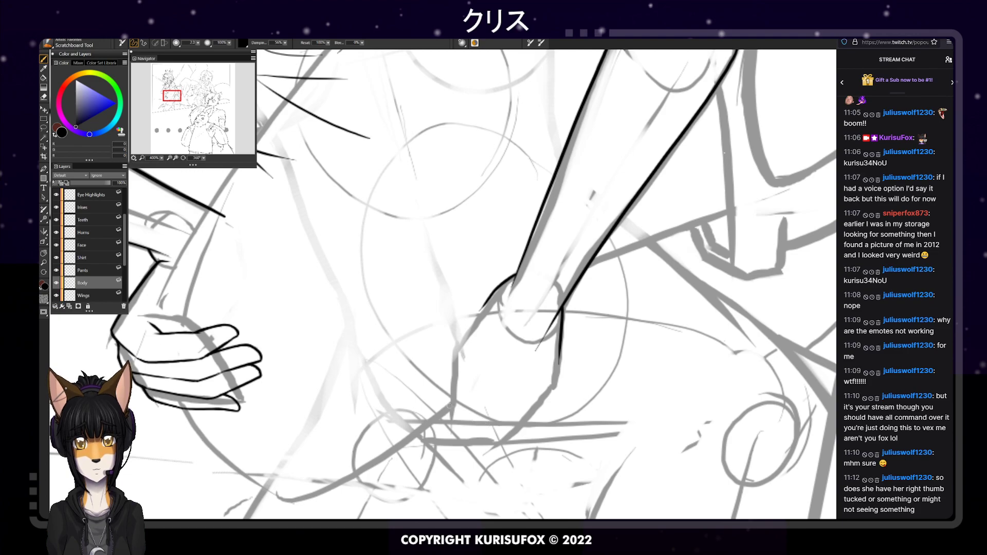
Ink the thumb-side edge of the palm and begin the thumb's upper line from the wrist
{"action": "left_click_drag", "start_coordinate": [450, 373], "coordinate": [449, 420]}
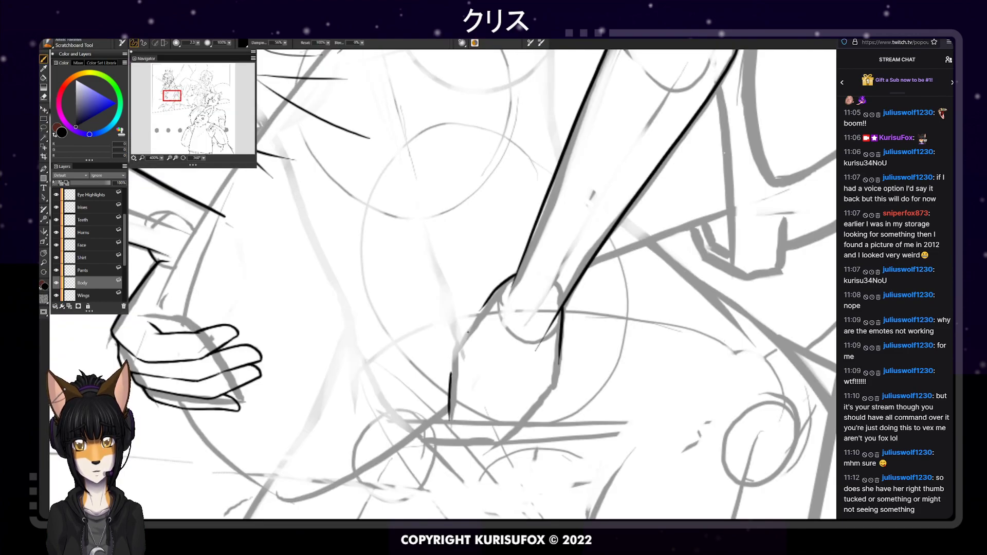
{"action": "left_click_drag", "start_coordinate": [451, 380], "coordinate": [462, 346]}
{"action": "key", "text": "ctrl+z"}
{"action": "left_click_drag", "start_coordinate": [450, 379], "coordinate": [461, 346]}
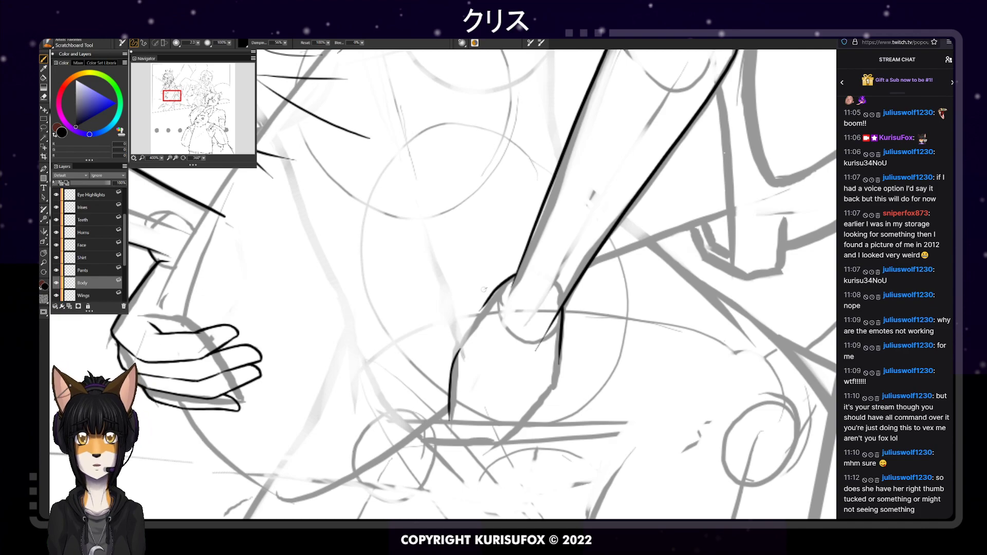
{"action": "left_click_drag", "start_coordinate": [504, 281], "coordinate": [469, 289]}
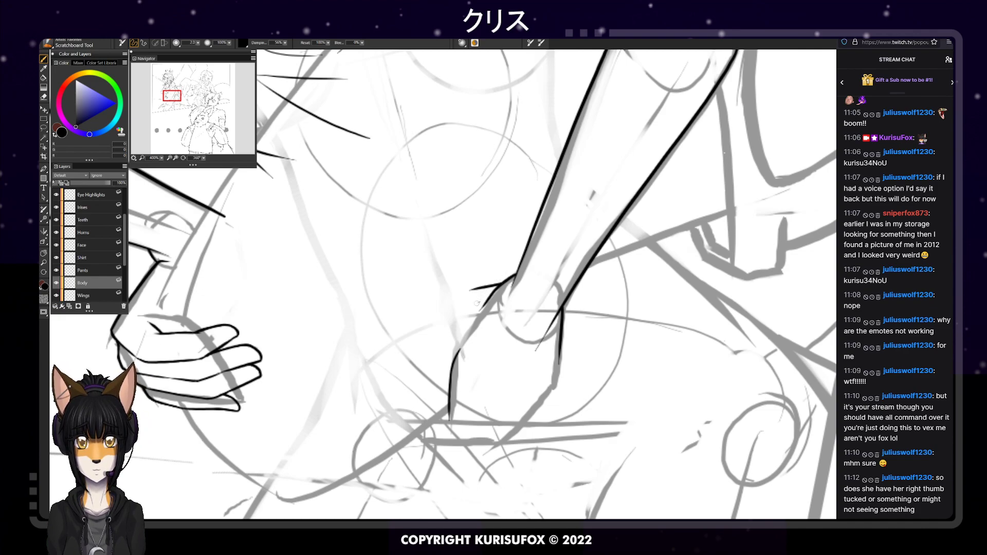
Extend the palm's thumb-side edge up toward the base of the thumb, undoing and redrawing rejected strokes
{"action": "left_click_drag", "start_coordinate": [459, 353], "coordinate": [470, 313]}
{"action": "key", "text": "ctrl+z"}
{"action": "left_click_drag", "start_coordinate": [458, 352], "coordinate": [472, 318]}
{"action": "key", "text": "ctrl+z"}
{"action": "left_click_drag", "start_coordinate": [459, 352], "coordinate": [469, 317]}
{"action": "key", "text": "ctrl+z"}
{"action": "left_click_drag", "start_coordinate": [459, 352], "coordinate": [469, 311]}
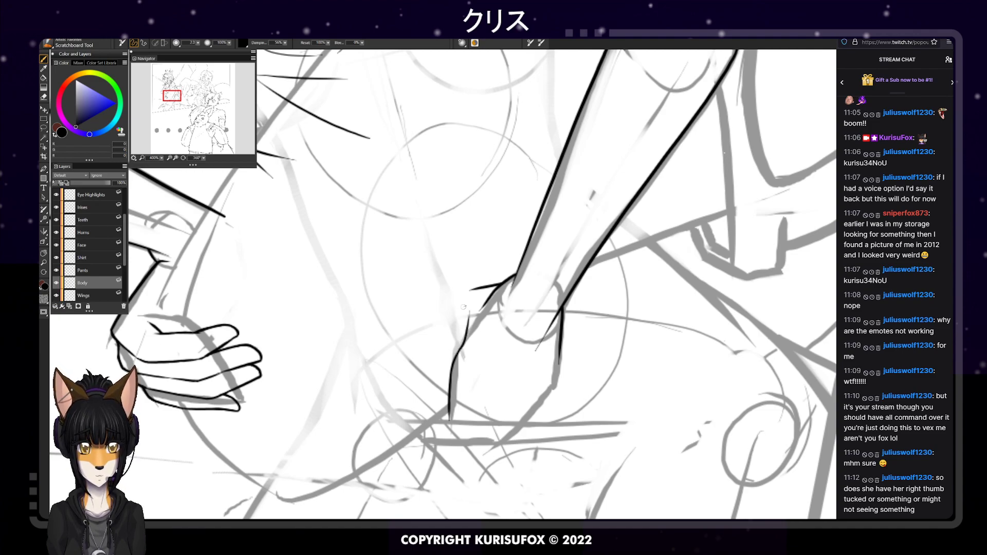
{"action": "key", "text": "ctrl+z"}
{"action": "left_click_drag", "start_coordinate": [459, 353], "coordinate": [467, 325]}
{"action": "key", "text": "ctrl+z"}
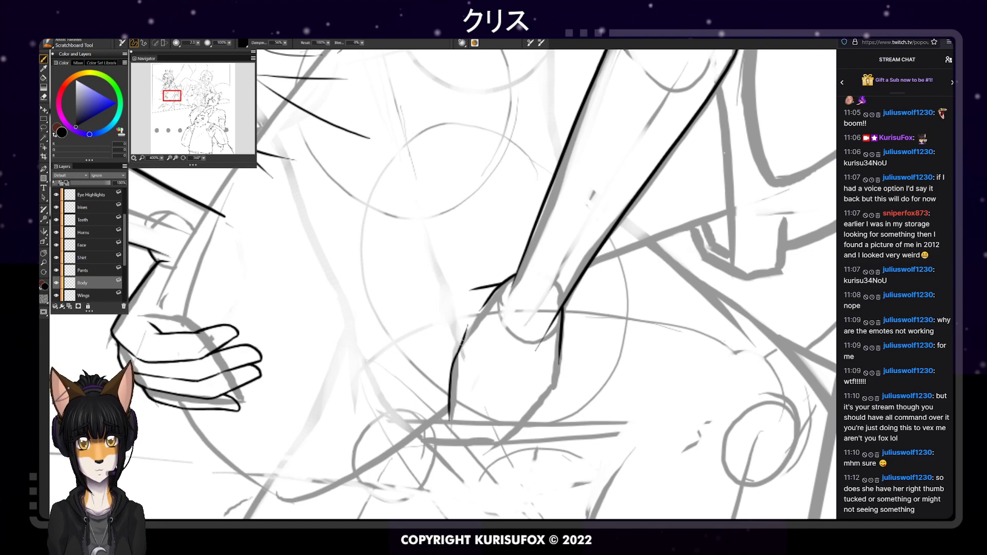
Erase the stray wrist line crossing the thumb base and lengthen the thumb's upper line away from the wrist
{"action": "key", "text": "n"}
{"action": "left_click_drag", "start_coordinate": [480, 310], "coordinate": [484, 306]}
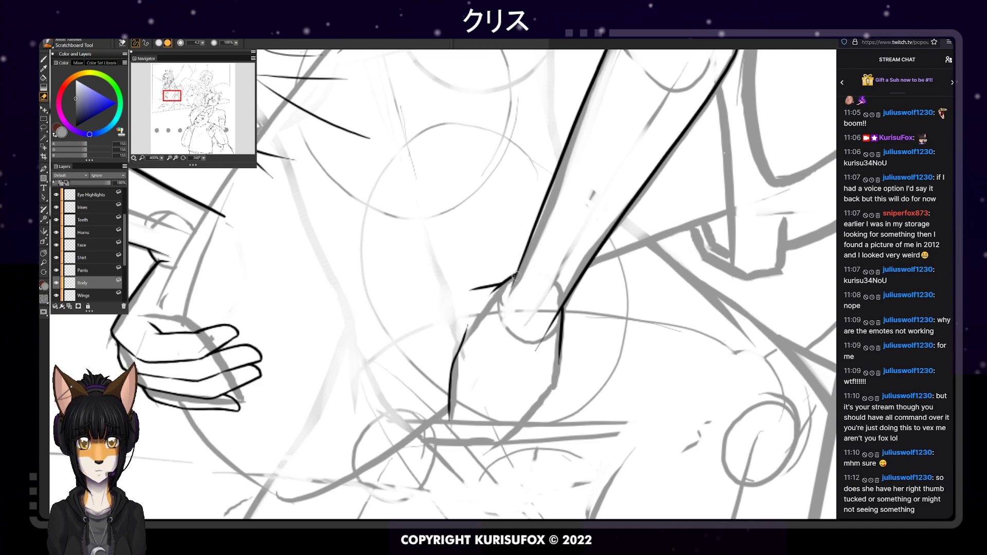
{"action": "key", "text": "b"}
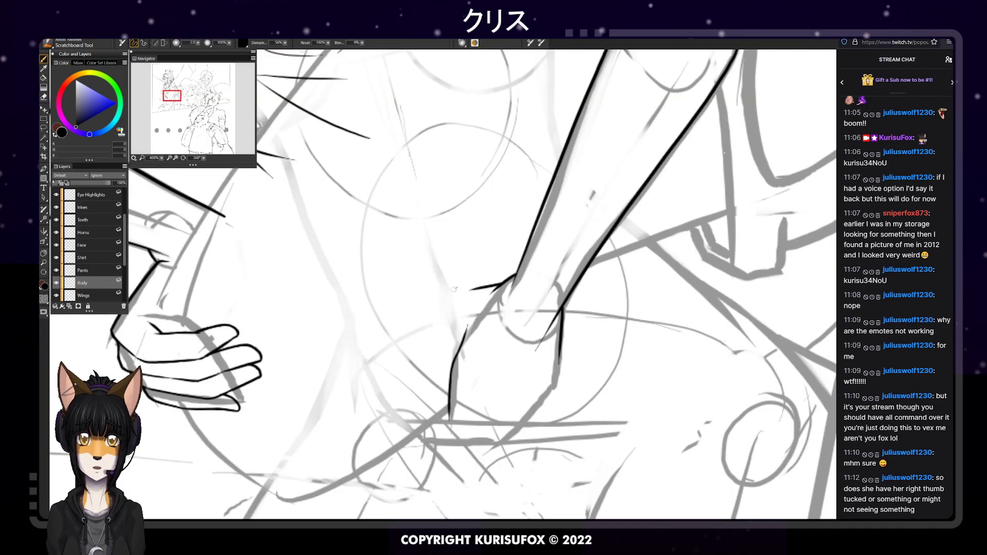
{"action": "left_click_drag", "start_coordinate": [452, 291], "coordinate": [492, 286]}
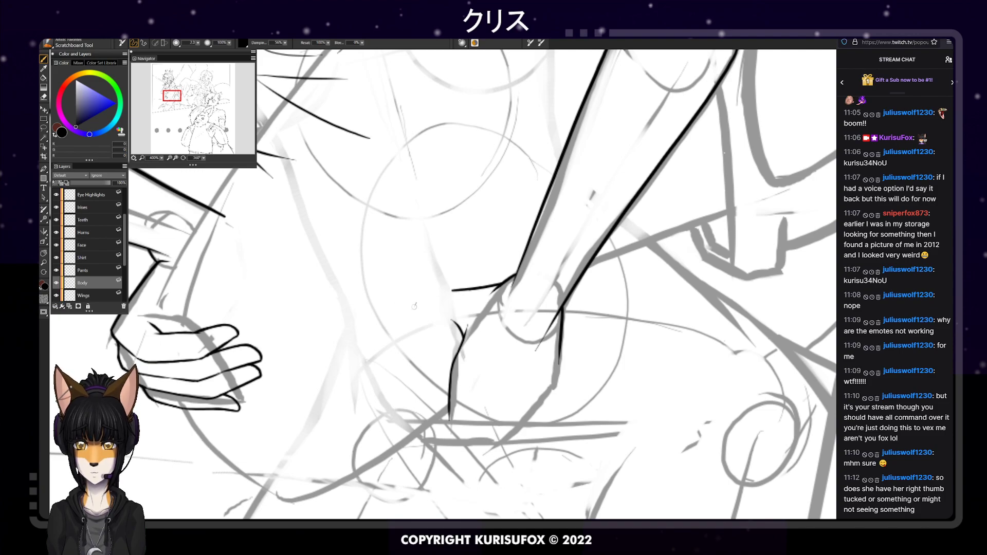
Ink the thumb's lower edge from its base toward the tip, undoing rejected strokes
{"action": "mouse_move", "coordinate": [397, 318]}
{"action": "left_mouse_down"}
{"action": "mouse_move", "coordinate": [473, 321]}
{"action": "mouse_move", "coordinate": [462, 321]}
{"action": "left_mouse_up"}
{"action": "key", "text": "ctrl+z"}
{"action": "key", "text": "ctrl+z"}
{"action": "key", "text": "ctrl+z"}
{"action": "key", "text": "ctrl+z"}
{"action": "key", "text": "ctrl+z"}
{"action": "key", "text": "ctrl+z"}
{"action": "key", "text": "ctrl+z"}
{"action": "key", "text": "ctrl+z"}
{"action": "key", "text": "ctrl+z"}
{"action": "key", "text": "ctrl+z"}
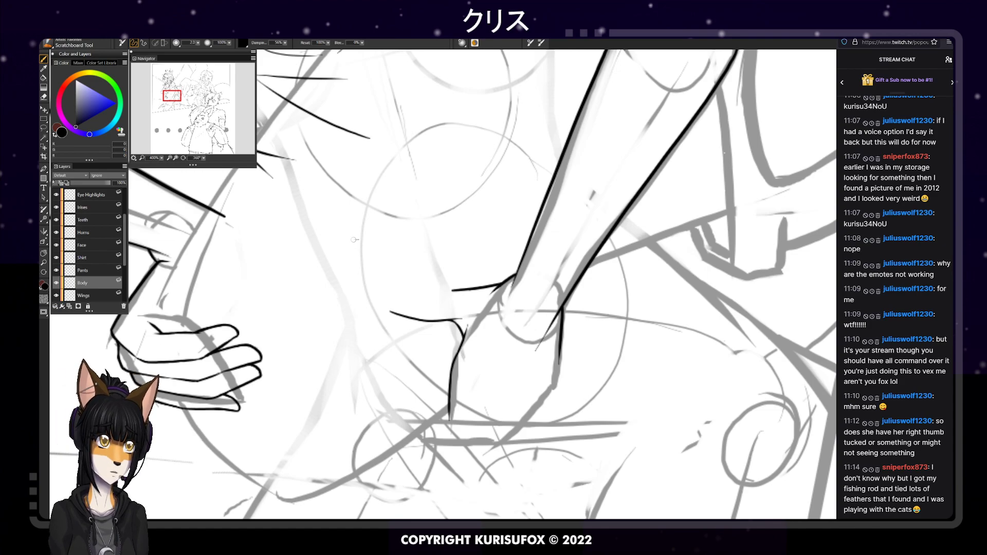
Ink the thumb's tip and join its upper edge back to the wrist, undoing rejected strokes
{"action": "mouse_move", "coordinate": [391, 301]}
{"action": "left_mouse_down"}
{"action": "mouse_move", "coordinate": [410, 313]}
{"action": "mouse_move", "coordinate": [400, 285]}
{"action": "mouse_move", "coordinate": [395, 308]}
{"action": "mouse_move", "coordinate": [393, 287]}
{"action": "mouse_move", "coordinate": [488, 286]}
{"action": "left_mouse_up"}
{"action": "key", "text": "ctrl+z"}
{"action": "key", "text": "ctrl+z"}
{"action": "key", "text": "ctrl+z"}
{"action": "key", "text": "ctrl+z"}
{"action": "key", "text": "ctrl+z"}
{"action": "key", "text": "ctrl+z"}
{"action": "key", "text": "ctrl+z"}
{"action": "key", "text": "ctrl+z"}
{"action": "key", "text": "ctrl+z"}
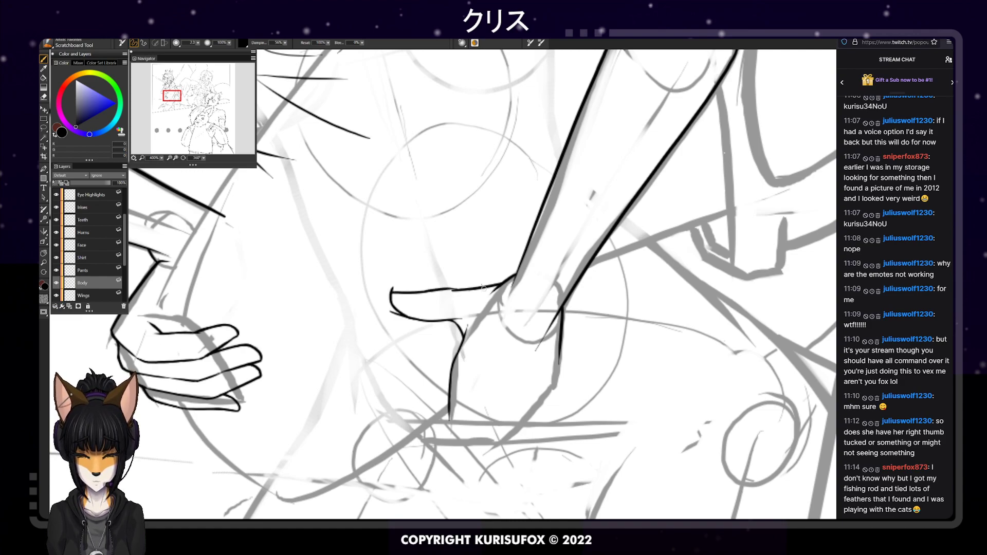
Clean up the joins along the thumb's upper edge with the eraser
{"action": "key", "text": "e"}
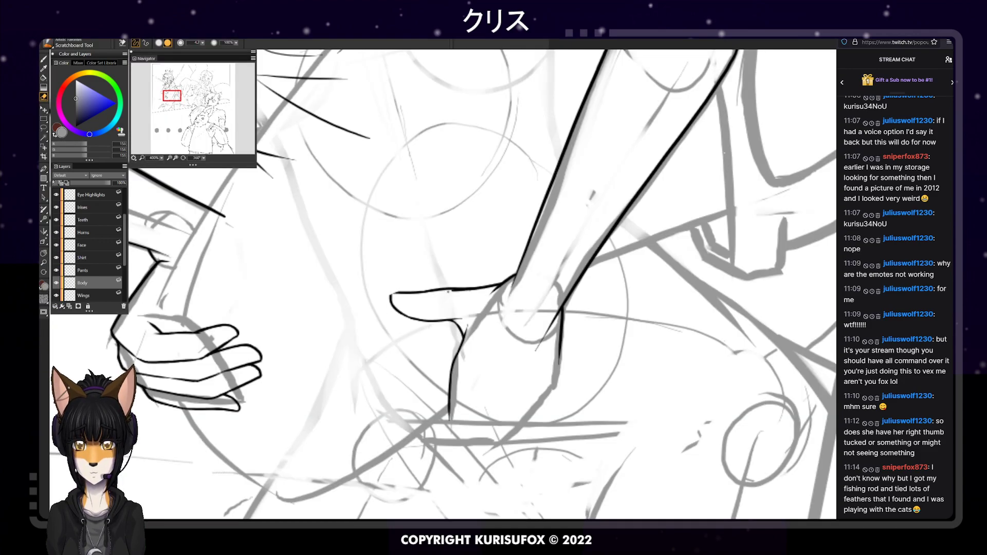
{"action": "mouse_move", "coordinate": [453, 292]}
{"action": "left_mouse_down"}
{"action": "mouse_move", "coordinate": [470, 291]}
{"action": "mouse_move", "coordinate": [440, 292]}
{"action": "mouse_move", "coordinate": [448, 291]}
{"action": "left_mouse_up"}
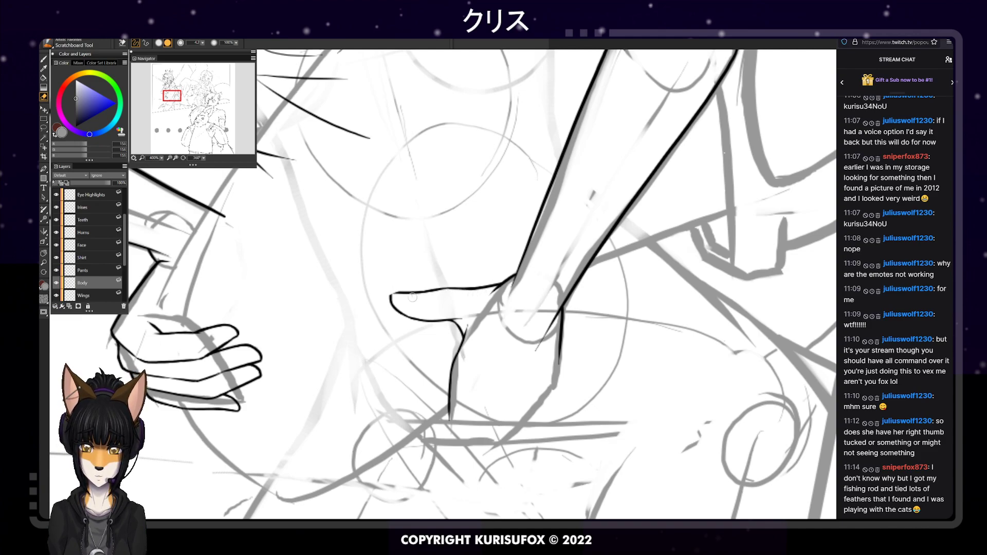
{"action": "key", "text": "p"}
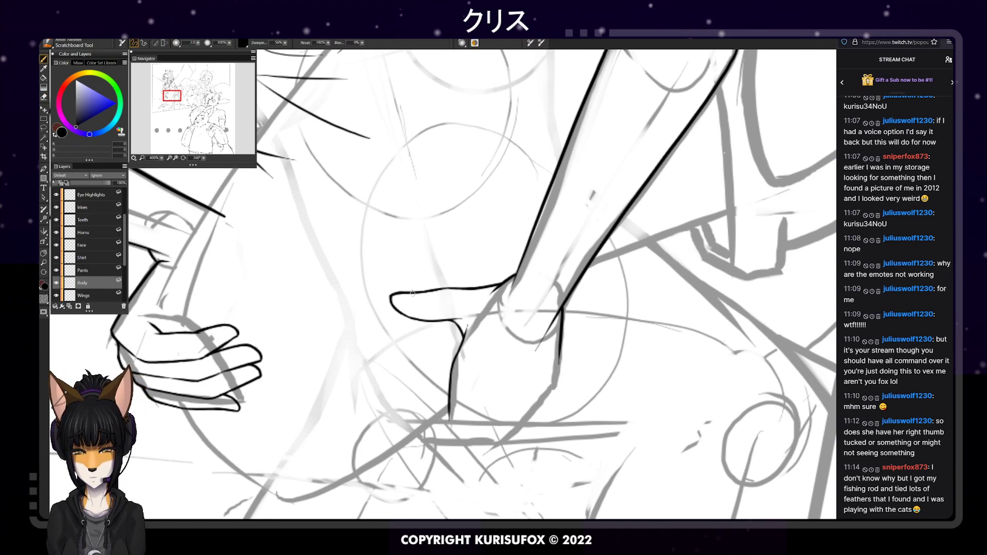
{"action": "key", "text": "e"}
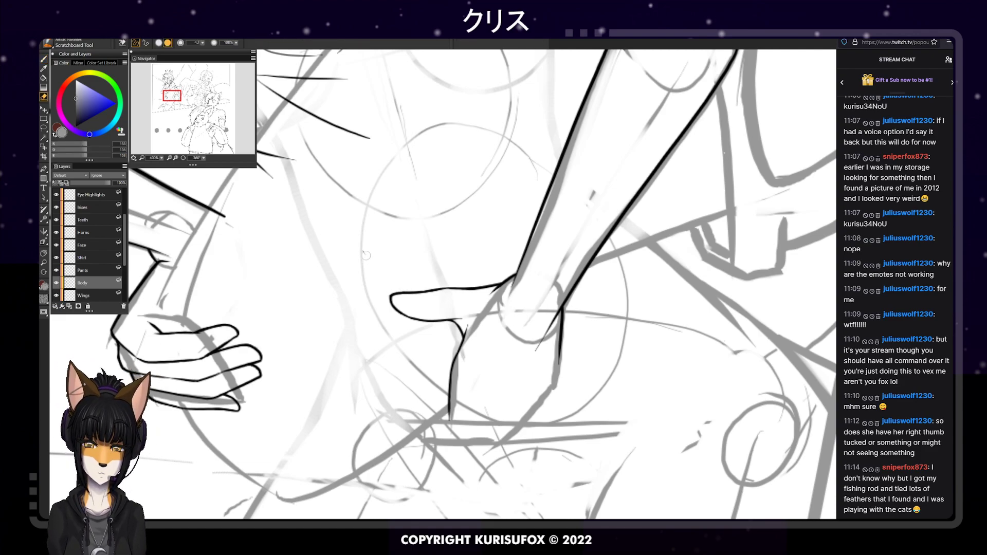
Rotate the canvas and restroke the thumb's edge from the wrist toward the tip, undoing rejected lines
{"action": "left_click_drag", "start_coordinate": [204, 158], "coordinate": [165, 169]}
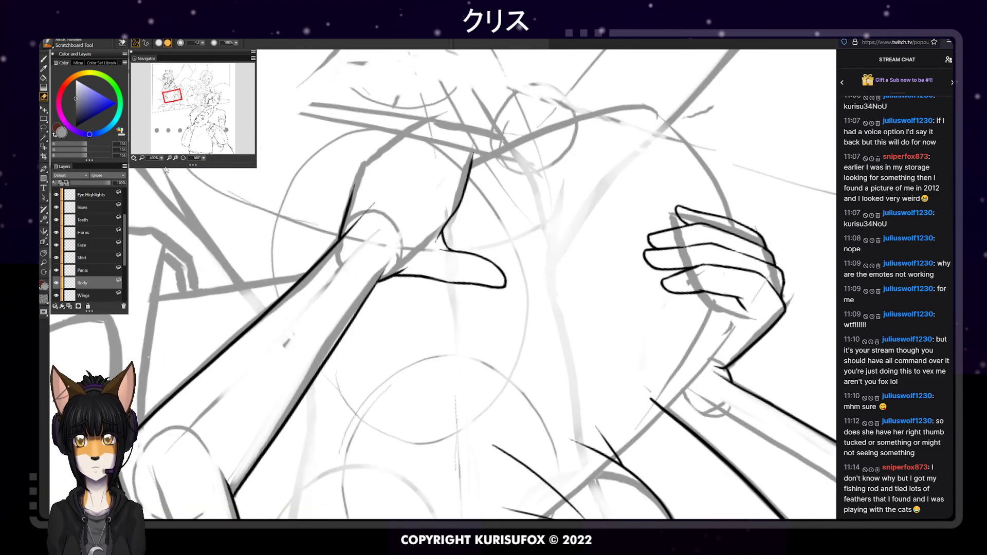
{"action": "key", "text": "p"}
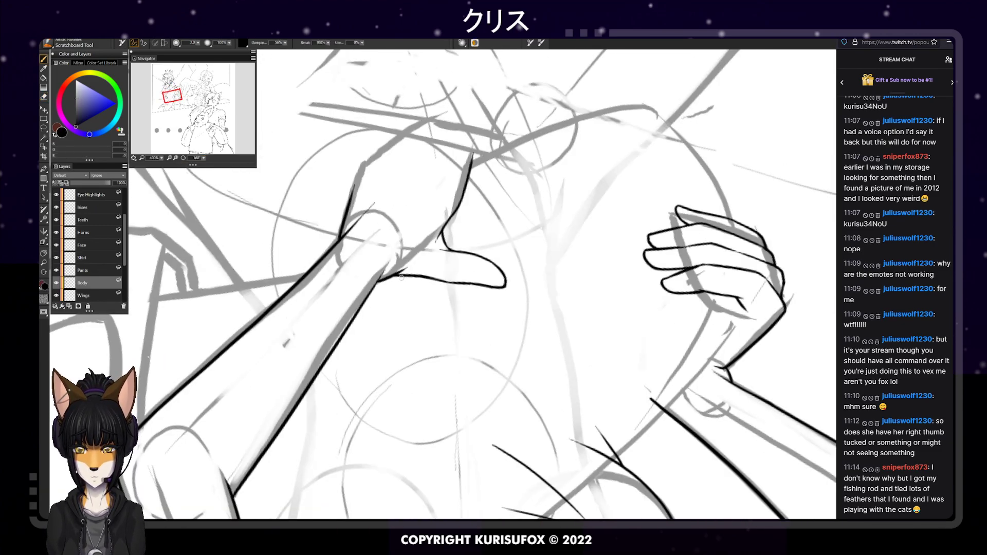
{"action": "left_click_drag", "start_coordinate": [390, 278], "coordinate": [447, 281]}
{"action": "key", "text": "ctrl+z"}
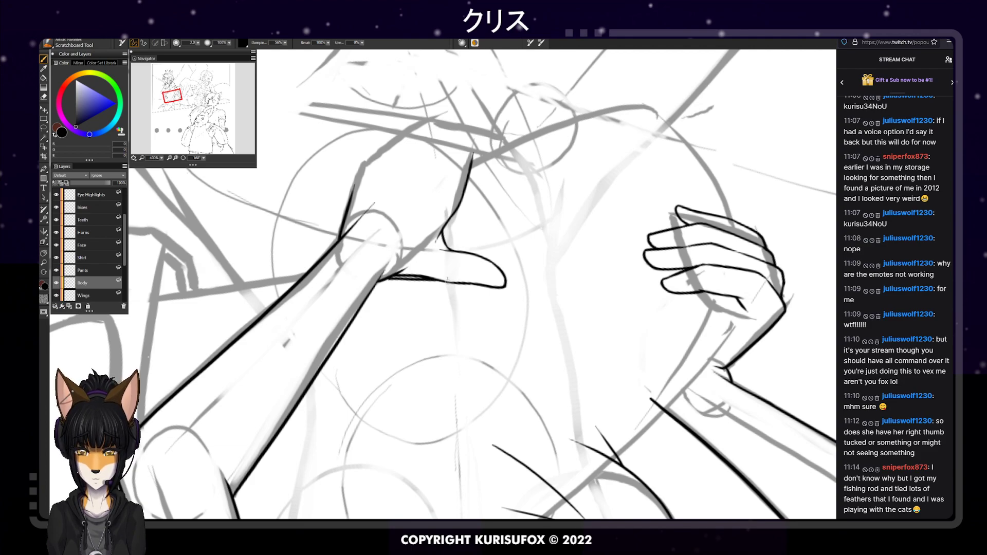
{"action": "key", "text": "ctrl+z"}
{"action": "left_click_drag", "start_coordinate": [388, 278], "coordinate": [483, 283]}
{"action": "key", "text": "ctrl+z"}
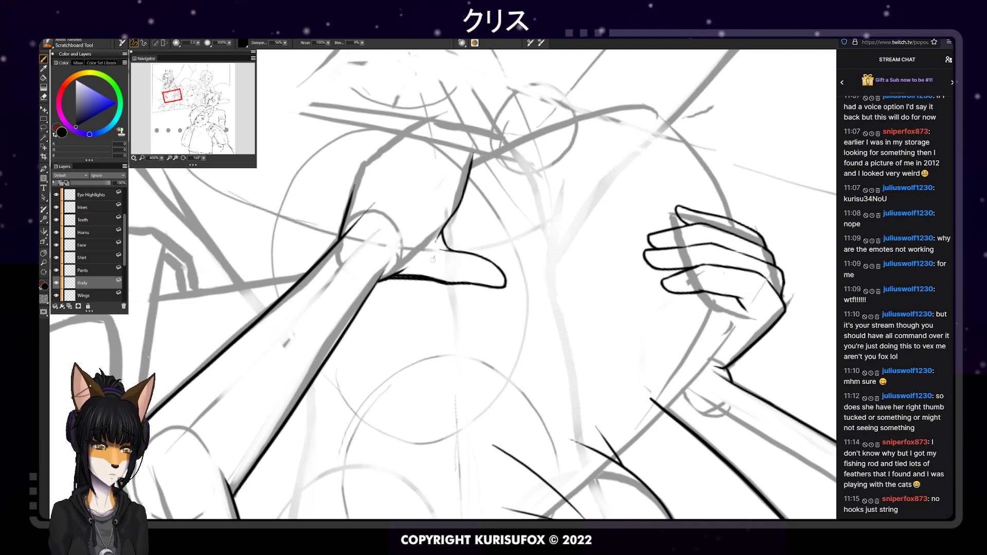
Erase the excess thickness along the thumb's edge and tidy the line at the opposite side of the wrist
{"action": "key", "text": "n"}
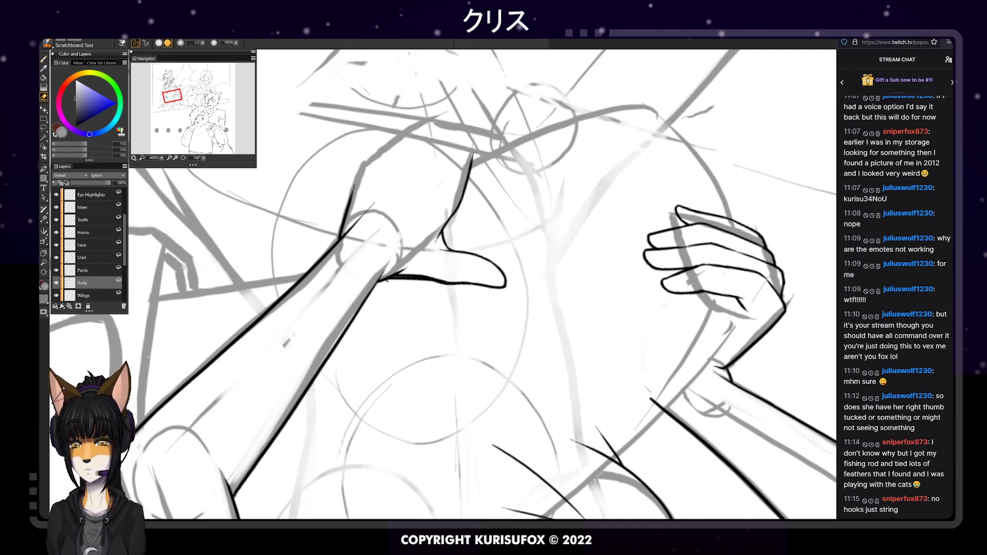
{"action": "left_click_drag", "start_coordinate": [397, 276], "coordinate": [443, 279]}
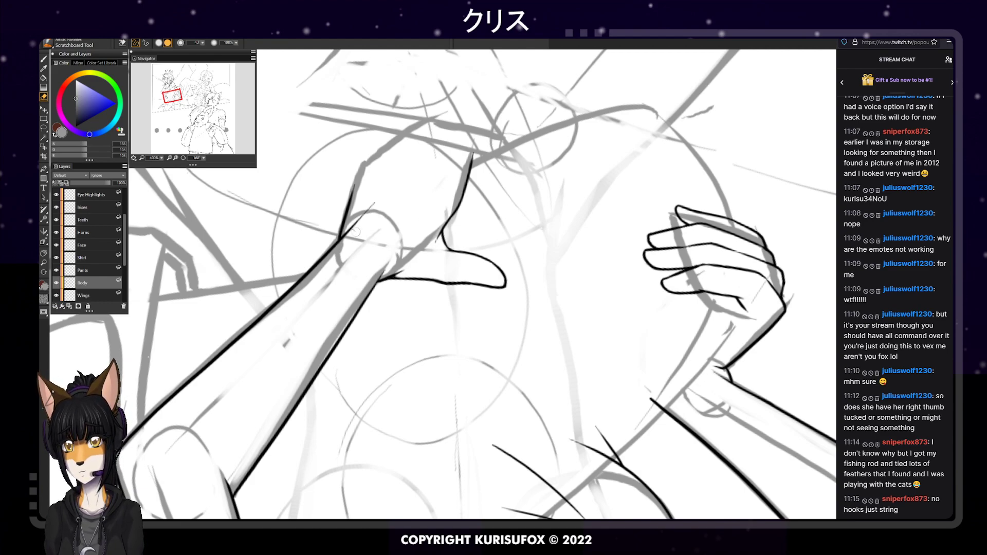
{"action": "left_click_drag", "start_coordinate": [344, 238], "coordinate": [353, 230]}
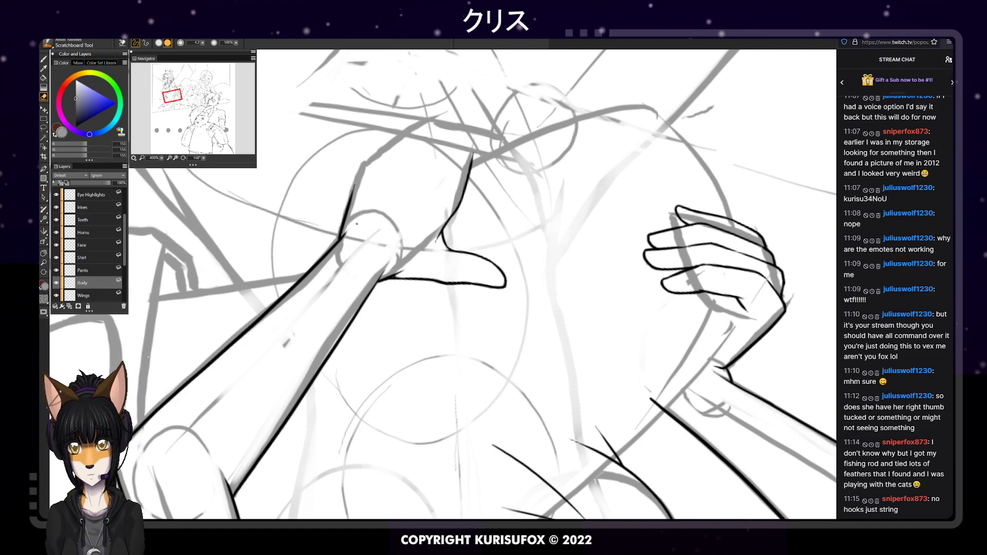
Return the canvas to its upright angle and ink the outer edge of the hand from the wrist down to the waistband
{"action": "left_click_drag", "start_coordinate": [204, 158], "coordinate": [726, 174]}
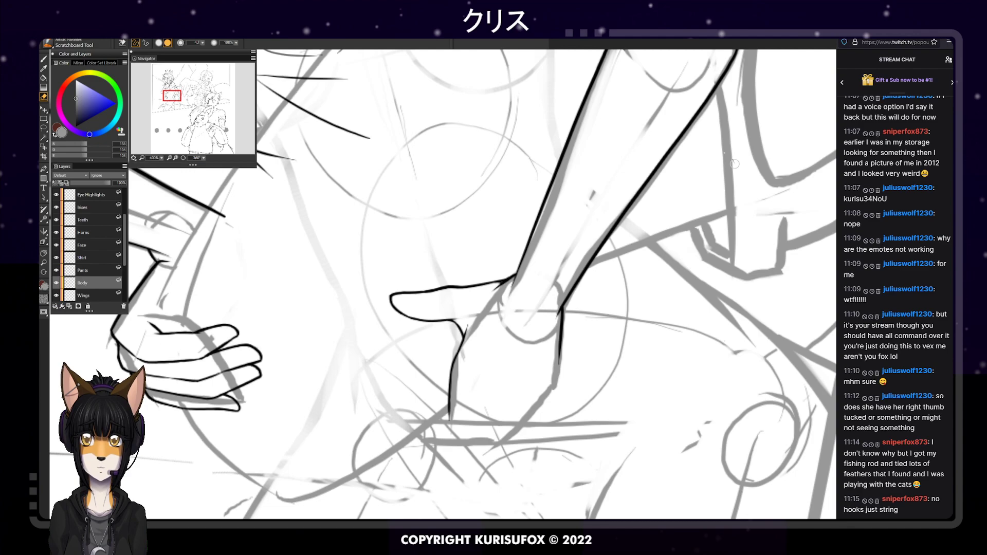
{"action": "scroll", "coordinate": [734, 163], "scroll_direction": "down", "scroll_amount": 5}
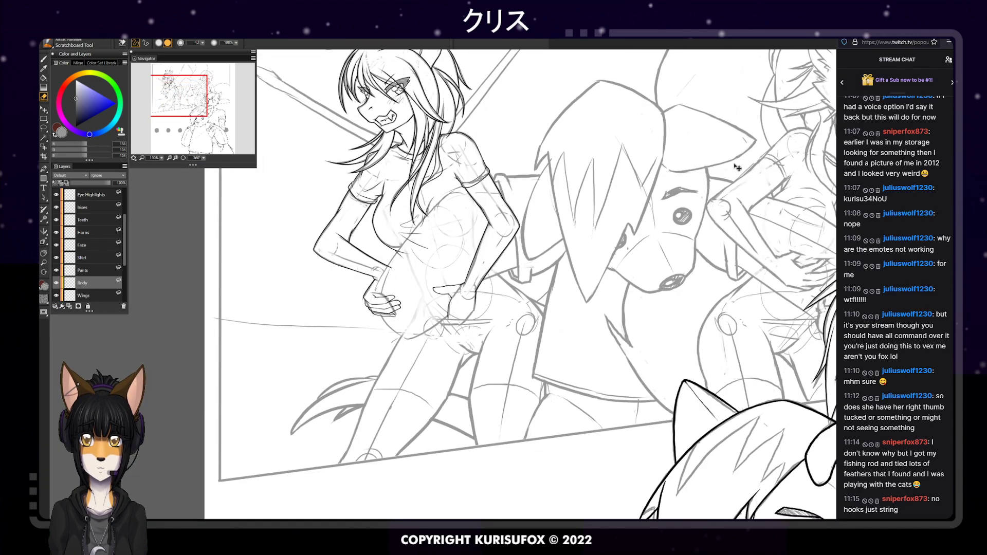
{"action": "scroll", "coordinate": [736, 167], "scroll_direction": "down", "scroll_amount": 1}
{"action": "scroll", "coordinate": [737, 167], "scroll_direction": "up", "scroll_amount": 5}
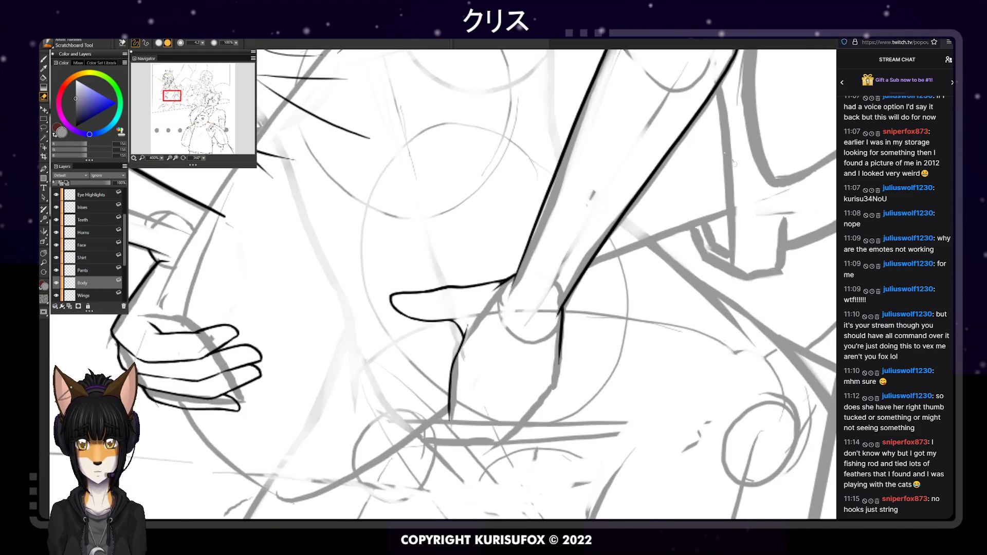
{"action": "key", "text": "p"}
{"action": "scroll", "coordinate": [485, 245], "scroll_direction": "down", "scroll_amount": 1}
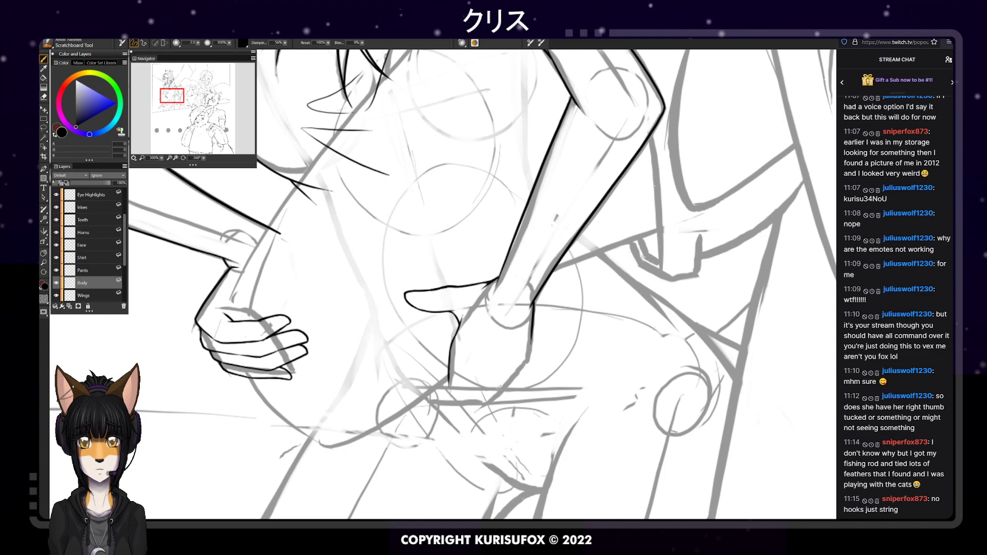
{"action": "left_click_drag", "start_coordinate": [520, 374], "coordinate": [486, 410]}
{"action": "left_click_drag", "start_coordinate": [518, 377], "coordinate": [531, 339]}
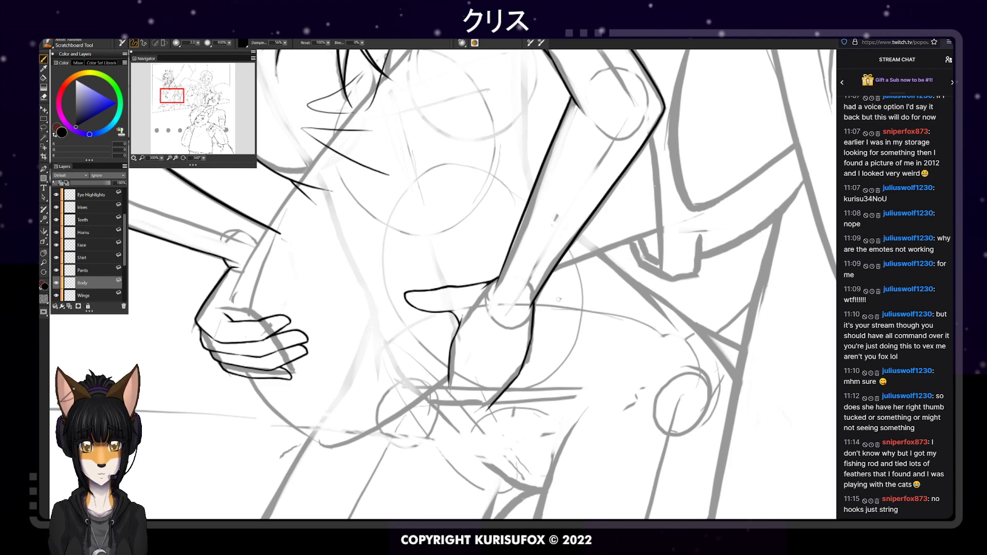
{"action": "key", "text": "n"}
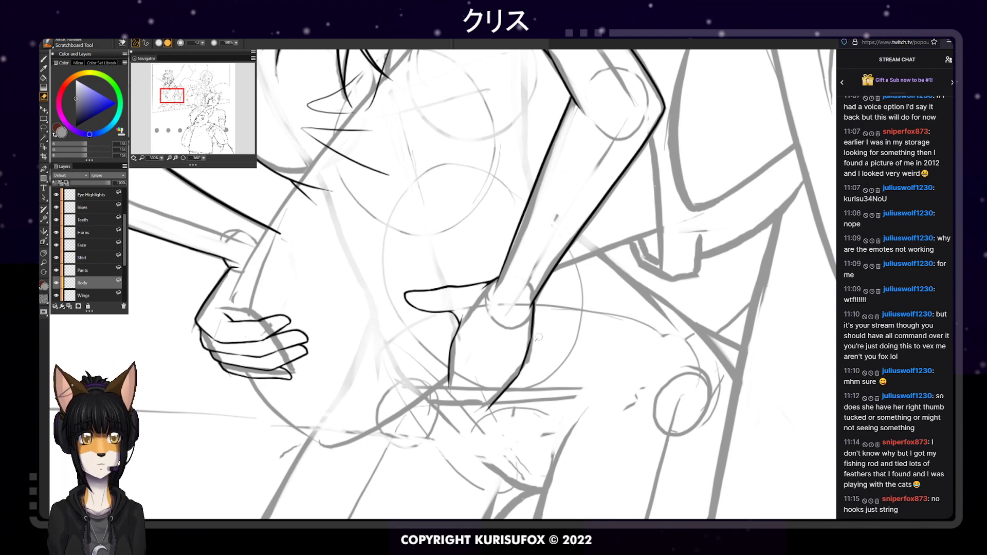
{"action": "key", "text": "p"}
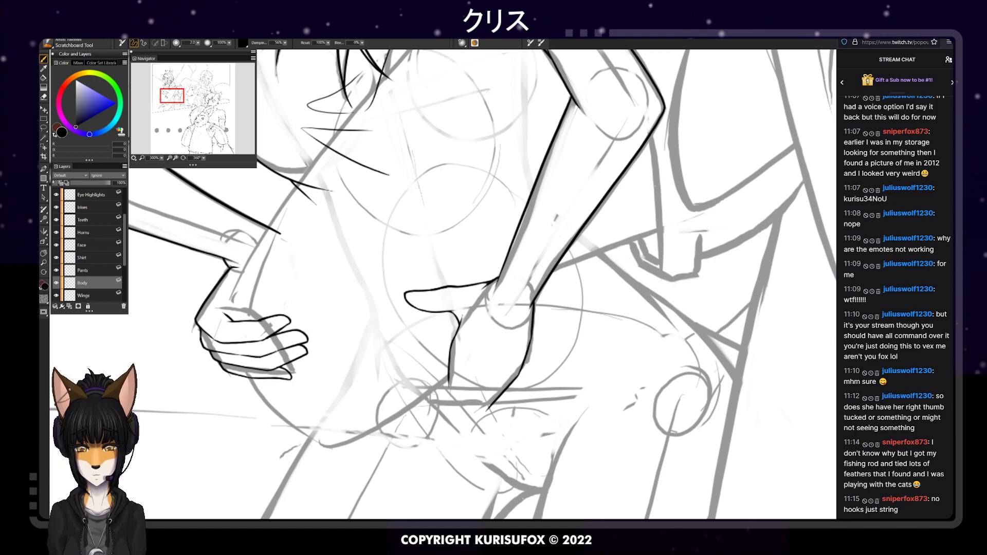
{"action": "mouse_move", "coordinate": [423, 397]}
{"action": "left_mouse_down"}
{"action": "mouse_move", "coordinate": [447, 406]}
{"action": "mouse_move", "coordinate": [465, 398]}
{"action": "left_mouse_up"}
{"action": "key", "text": "ctrl+z"}
{"action": "key", "text": "ctrl+z"}
{"action": "key", "text": "ctrl+z"}
{"action": "key", "text": "ctrl+z"}
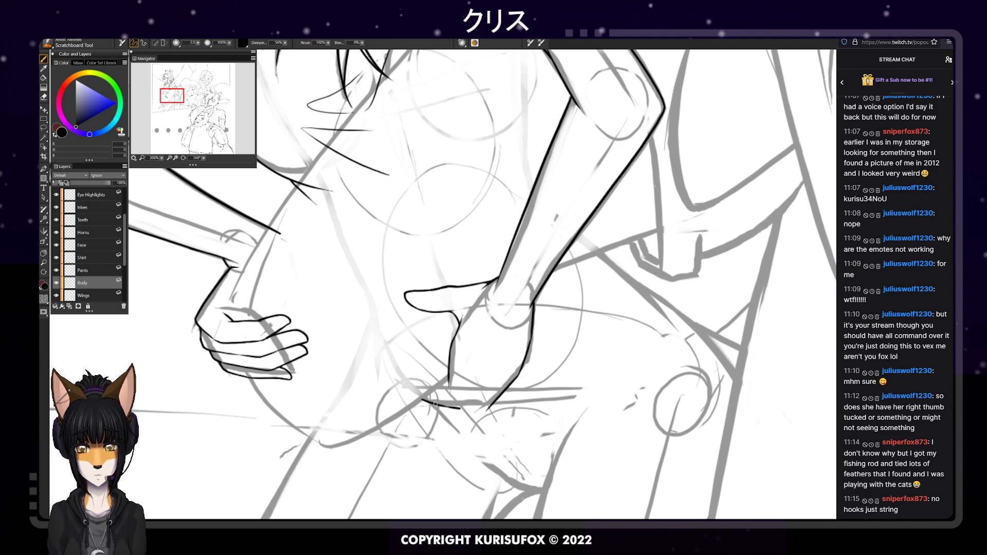
{"action": "left_click_drag", "start_coordinate": [458, 408], "coordinate": [478, 389]}
{"action": "key", "text": "ctrl+z"}
{"action": "key", "text": "ctrl+z"}
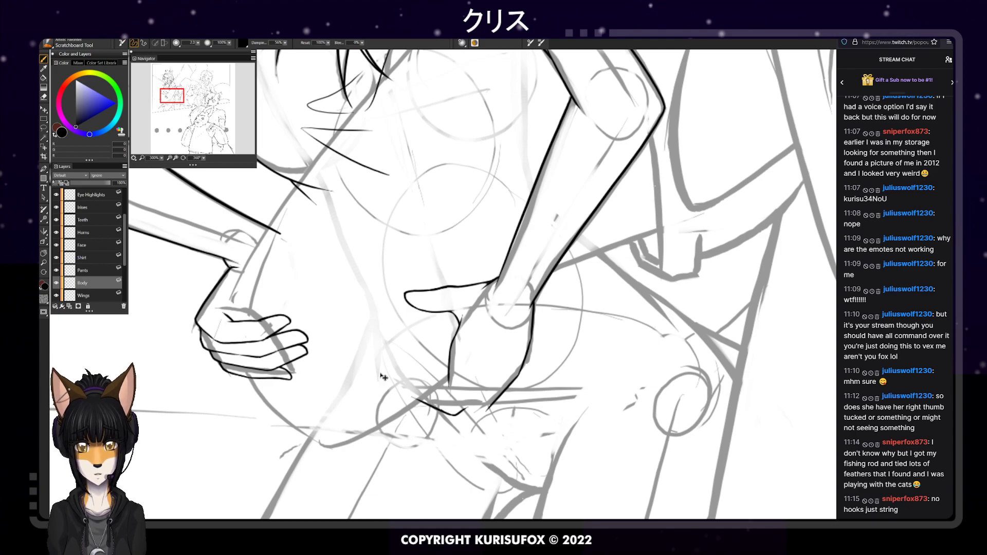
{"action": "left_click_drag", "start_coordinate": [413, 390], "coordinate": [459, 418]}
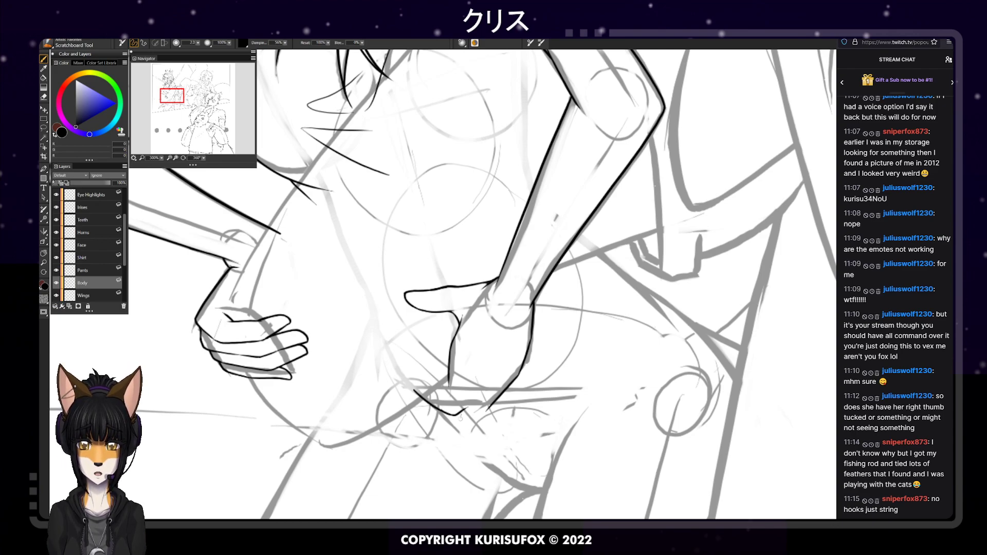
{"action": "key", "text": "e"}
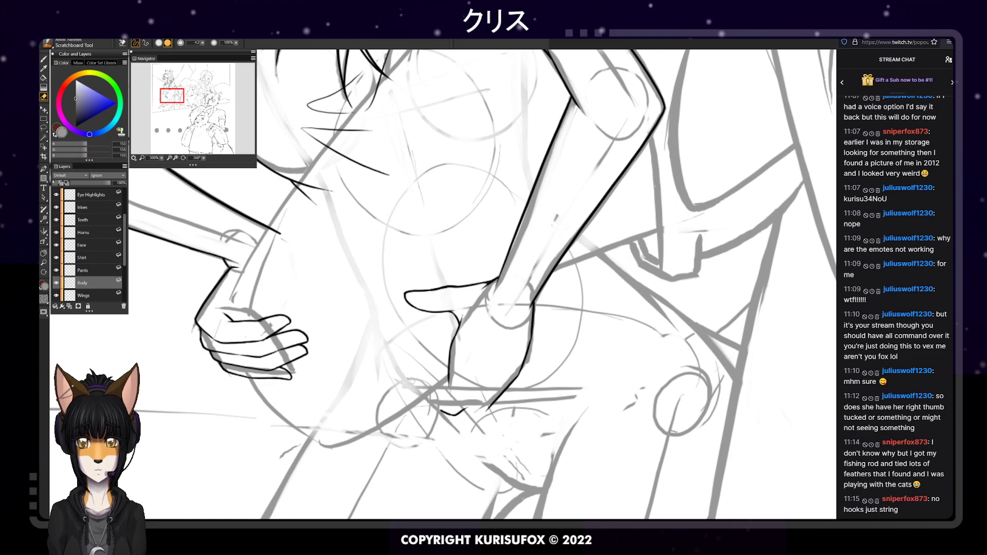
{"action": "key", "text": "p"}
{"action": "left_click_drag", "start_coordinate": [419, 388], "coordinate": [449, 413]}
{"action": "key", "text": "ctrl+z"}
{"action": "key", "text": "ctrl+z"}
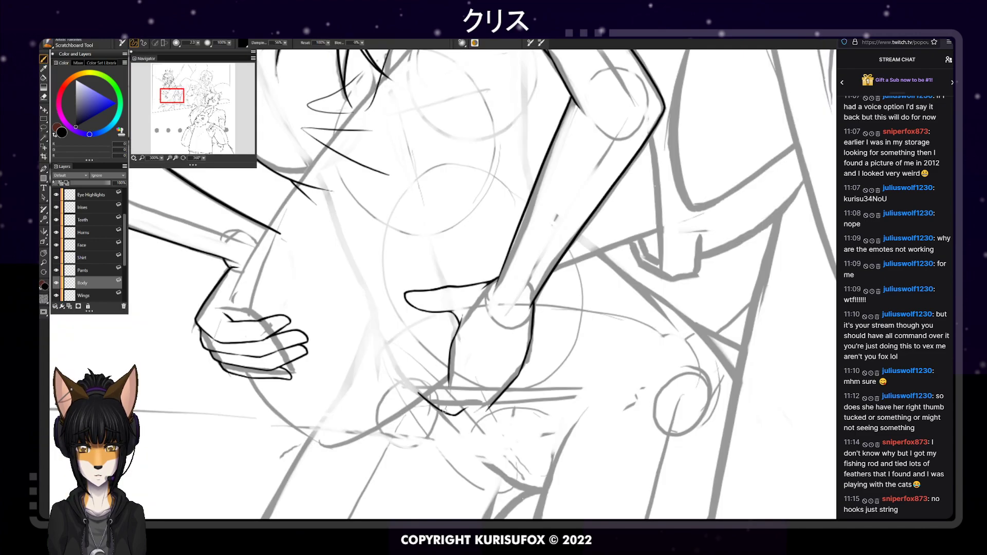
{"action": "key", "text": "ctrl+z"}
{"action": "key", "text": "ctrl+z"}
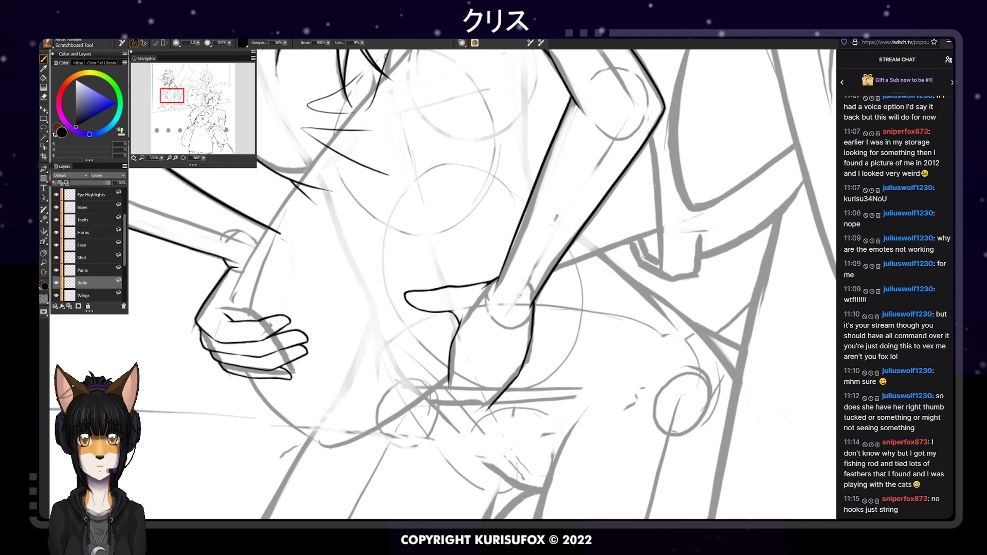
Trim the lower end of the palm's inner edge and ink a diagonal finger line crossing the waistband, undoing rejected strokes
{"action": "key", "text": "e"}
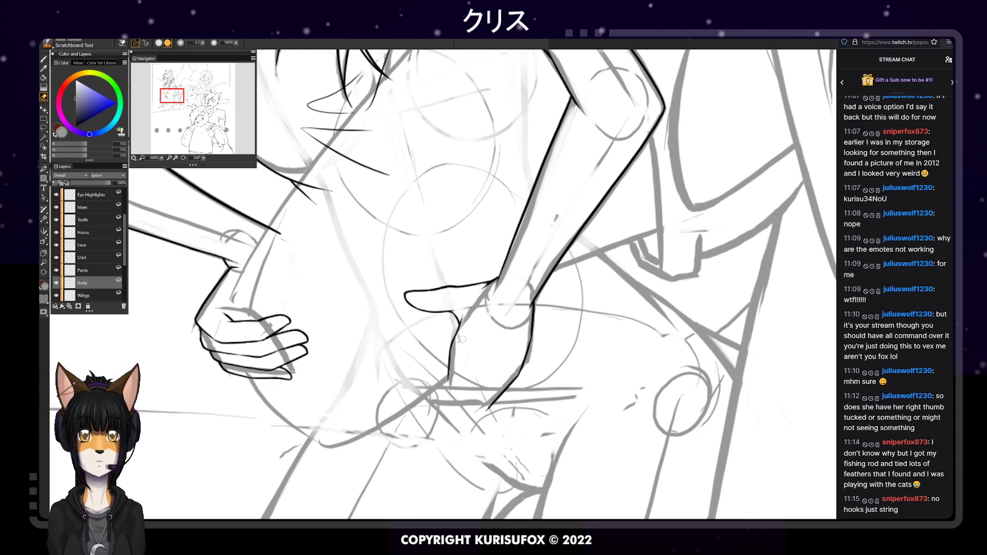
{"action": "key", "text": "p"}
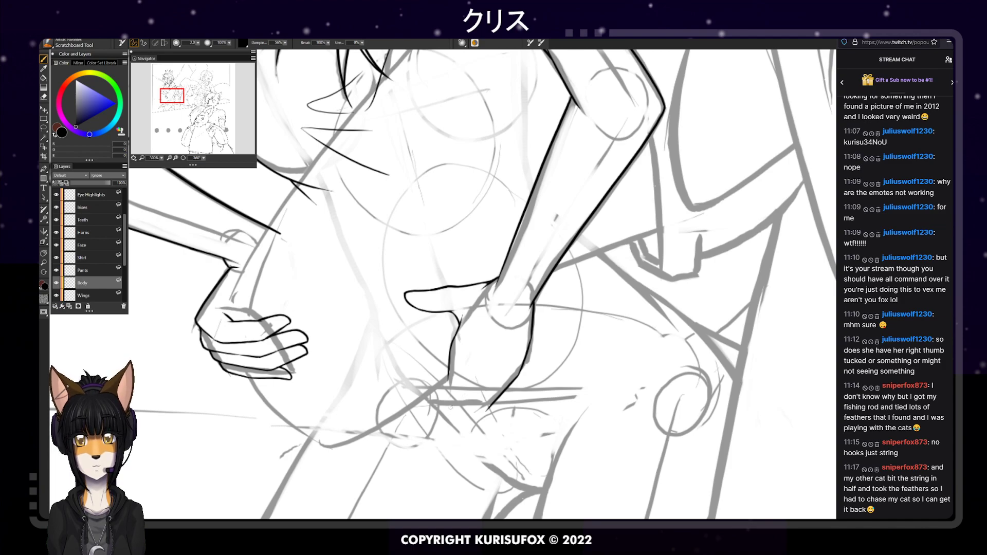
{"action": "left_click_drag", "start_coordinate": [446, 418], "coordinate": [467, 389]}
{"action": "key", "text": "ctrl+z"}
{"action": "left_click_drag", "start_coordinate": [448, 424], "coordinate": [472, 388]}
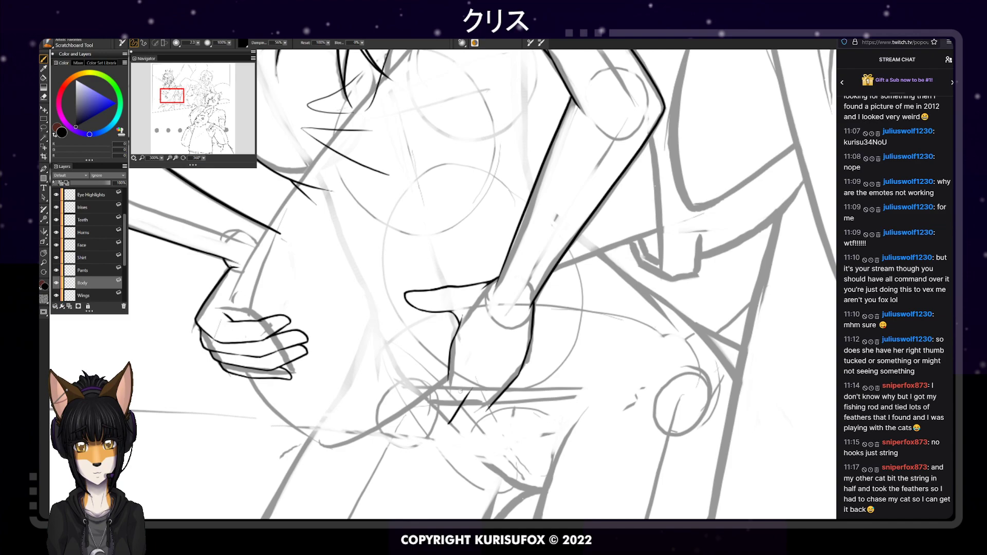
{"action": "mouse_move", "coordinate": [436, 424]}
{"action": "left_mouse_down"}
{"action": "mouse_move", "coordinate": [451, 419]}
{"action": "mouse_move", "coordinate": [436, 422]}
{"action": "left_mouse_up"}
{"action": "key", "text": "ctrl+z"}
{"action": "key", "text": "ctrl+z"}
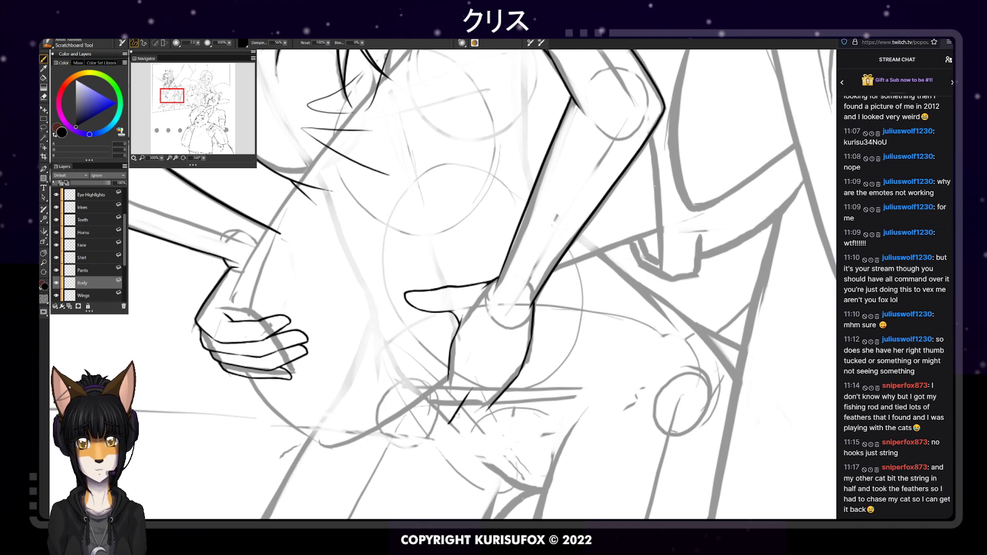
Ink the curved fingertips below the waistband, joining them to the hand's outer edge and cleaning up the joins
{"action": "mouse_move", "coordinate": [454, 417]}
{"action": "left_mouse_down"}
{"action": "mouse_move", "coordinate": [472, 414]}
{"action": "mouse_move", "coordinate": [490, 390]}
{"action": "mouse_move", "coordinate": [488, 409]}
{"action": "left_mouse_up"}
{"action": "key", "text": "ctrl+z"}
{"action": "key", "text": "ctrl+z"}
{"action": "key", "text": "ctrl+z"}
{"action": "key", "text": "ctrl+z"}
{"action": "key", "text": "ctrl+z"}
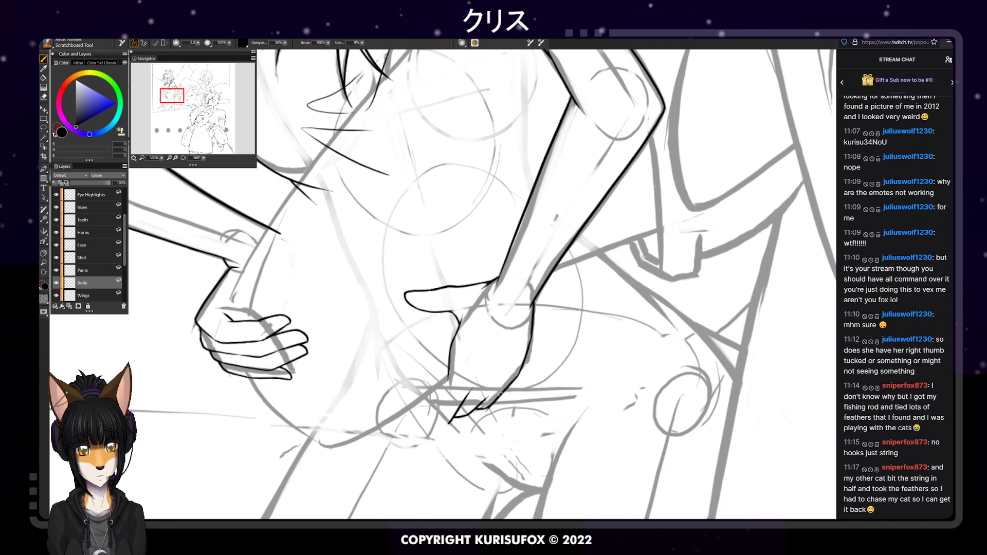
{"action": "key", "text": "e"}
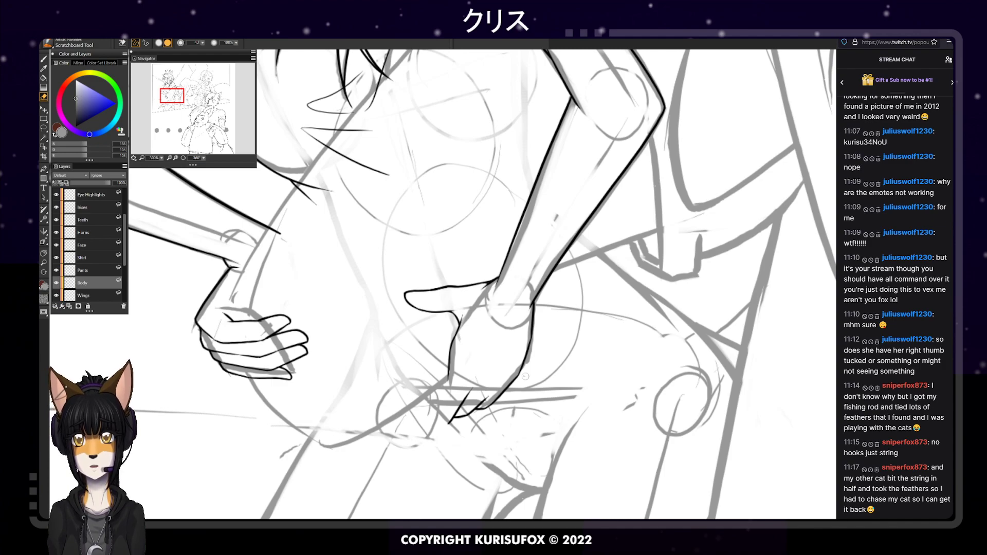
{"action": "key", "text": "b"}
{"action": "left_click_drag", "start_coordinate": [451, 420], "coordinate": [434, 425]}
{"action": "key", "text": "ctrl+z"}
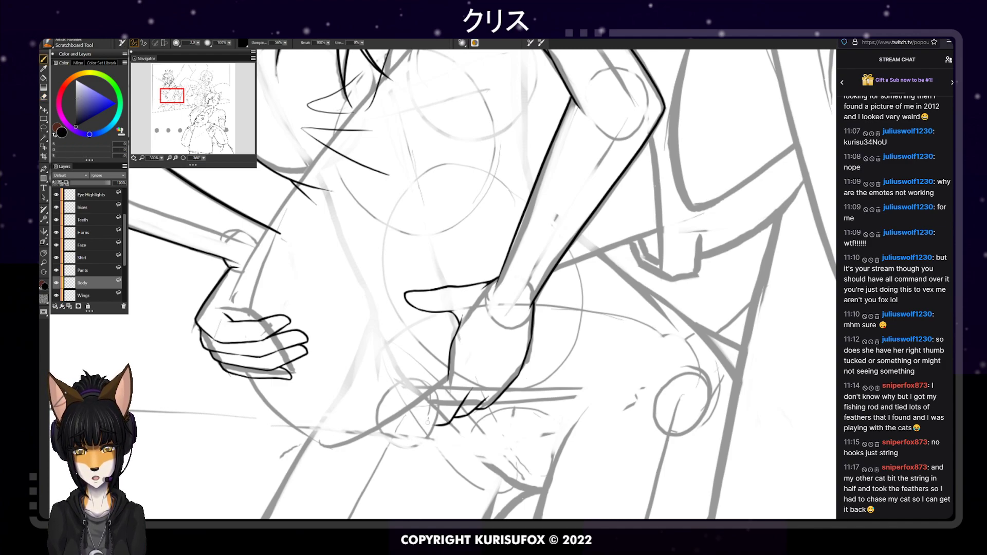
Ink the finger edge running from the palm's inner side down across the waistband and clean its join
{"action": "left_click_drag", "start_coordinate": [450, 371], "coordinate": [431, 417]}
{"action": "key", "text": "ctrl+z"}
{"action": "left_click_drag", "start_coordinate": [449, 371], "coordinate": [431, 413]}
{"action": "key", "text": "ctrl+z"}
{"action": "left_click_drag", "start_coordinate": [449, 372], "coordinate": [432, 410]}
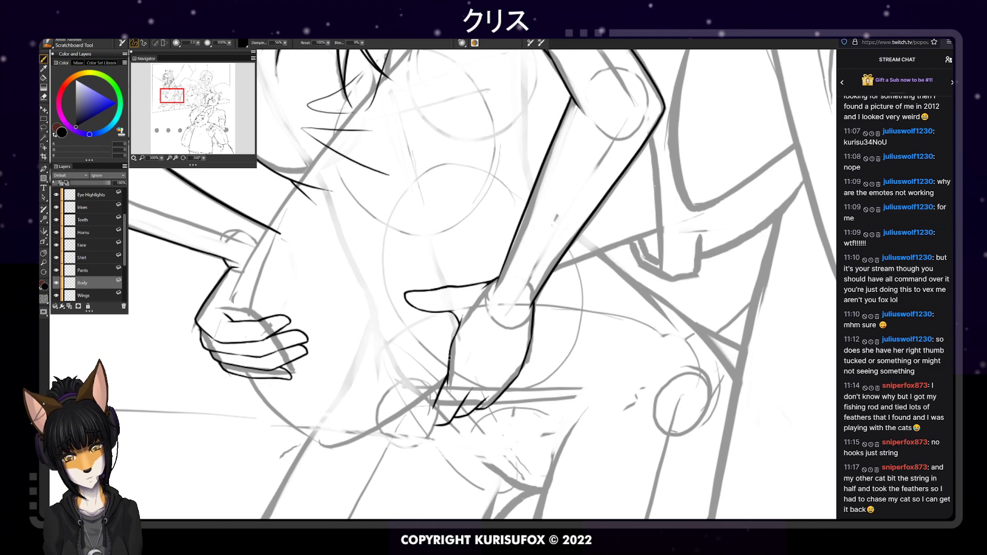
{"action": "key", "text": "e"}
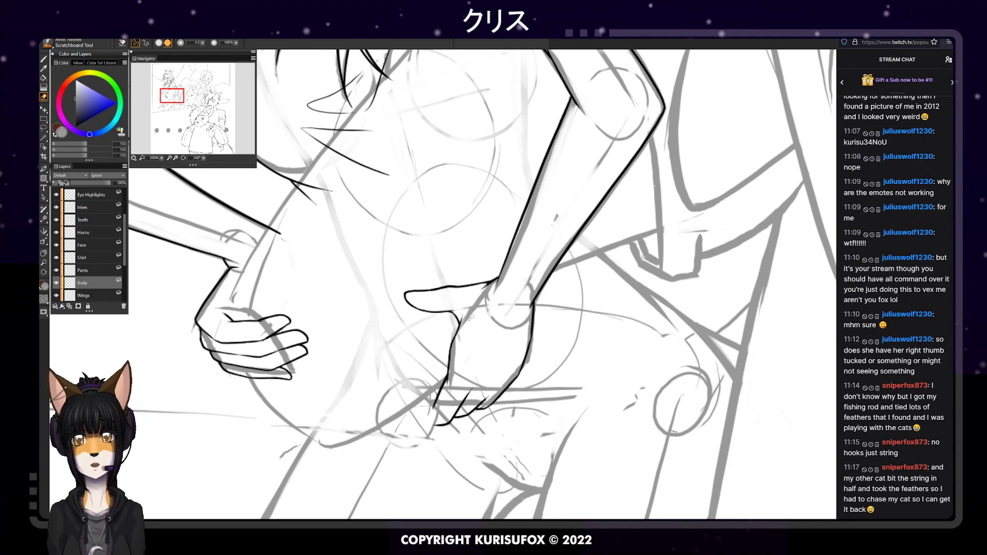
Ink the small tip of the far finger showing behind the hand's outer edge at the waistband
{"action": "key", "text": "p"}
{"action": "key", "text": "ctrl+z"}
{"action": "mouse_move", "coordinate": [497, 400]}
{"action": "left_mouse_down"}
{"action": "mouse_move", "coordinate": [509, 401]}
{"action": "mouse_move", "coordinate": [512, 380]}
{"action": "left_mouse_up"}
{"action": "key", "text": "ctrl+z"}
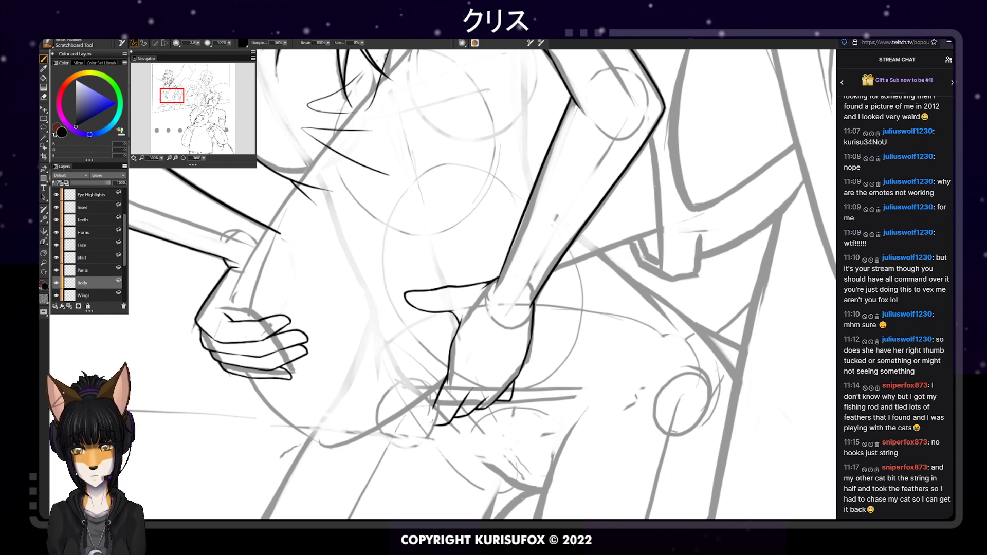
Ink the rounded tip and outer edge of the foremost finger, undoing rejected strokes
{"action": "left_click_drag", "start_coordinate": [433, 424], "coordinate": [419, 408]}
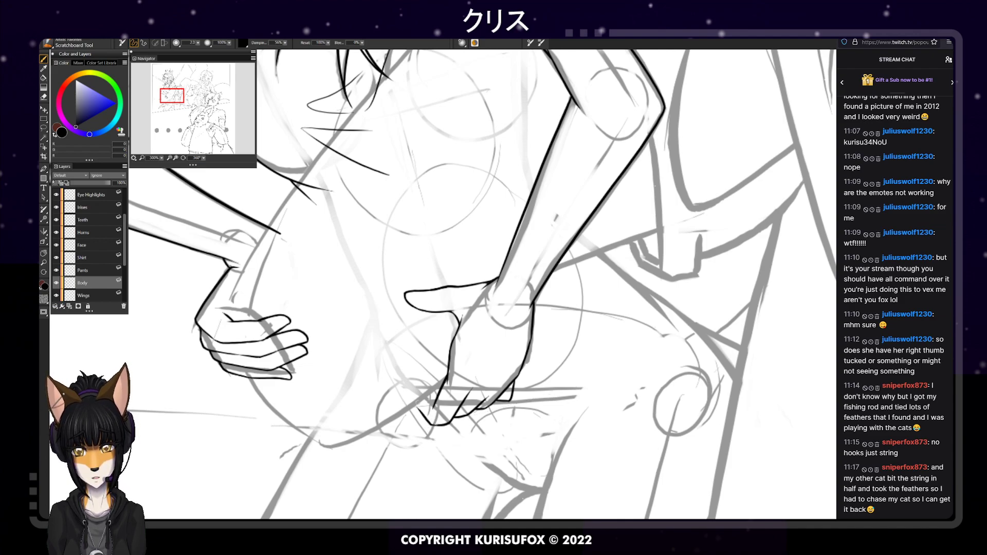
{"action": "mouse_move", "coordinate": [415, 396]}
{"action": "left_mouse_down"}
{"action": "mouse_move", "coordinate": [432, 424]}
{"action": "mouse_move", "coordinate": [417, 403]}
{"action": "mouse_move", "coordinate": [426, 418]}
{"action": "left_mouse_up"}
{"action": "key", "text": "ctrl+z"}
{"action": "key", "text": "ctrl+z"}
{"action": "key", "text": "ctrl+z"}
{"action": "key", "text": "ctrl+z"}
{"action": "key", "text": "ctrl+z"}
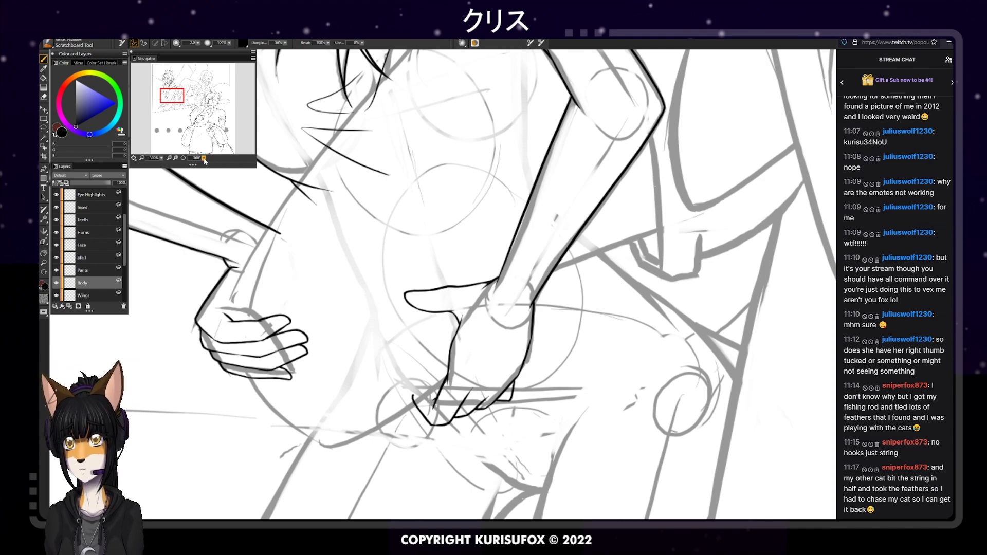
Check the inked hand's proportions against the whole drawing and return to the close-up
{"action": "key", "text": "ctrl+minus"}
{"action": "key", "text": "ctrl+minus"}
{"action": "key", "text": "ctrl+minus"}
{"action": "key", "text": "ctrl+minus"}
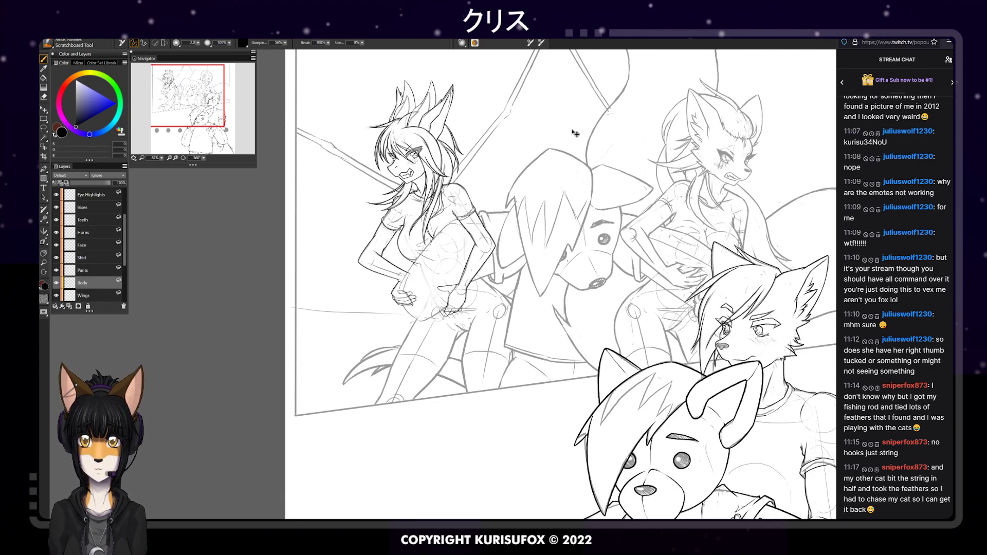
{"action": "key", "text": "ctrl+plus"}
{"action": "key", "text": "ctrl+plus"}
{"action": "key", "text": "ctrl+plus"}
{"action": "key", "text": "ctrl+plus"}
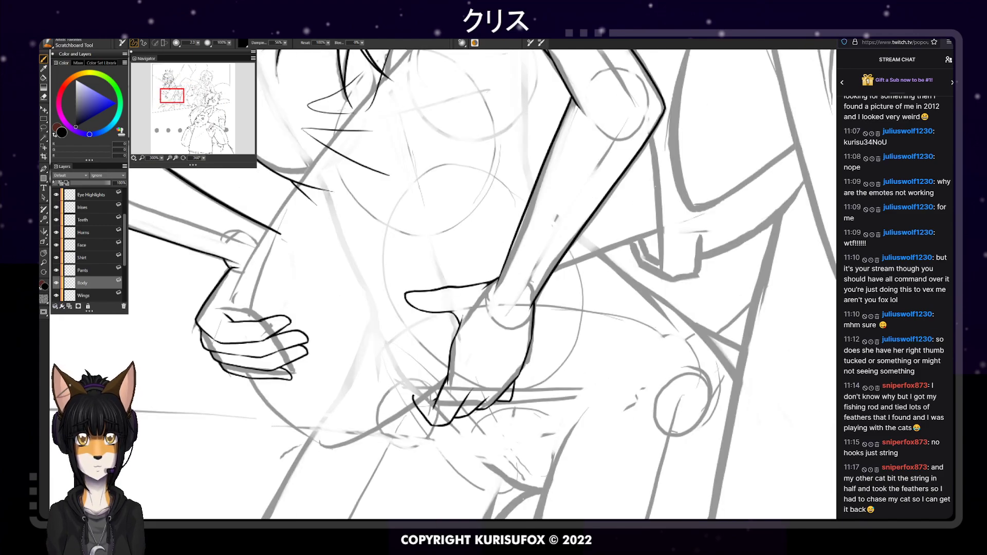
Rotate the canvas and erase the small far-finger shape beside the hand's outer edge
{"action": "left_click_drag", "start_coordinate": [204, 158], "coordinate": [177, 158]}
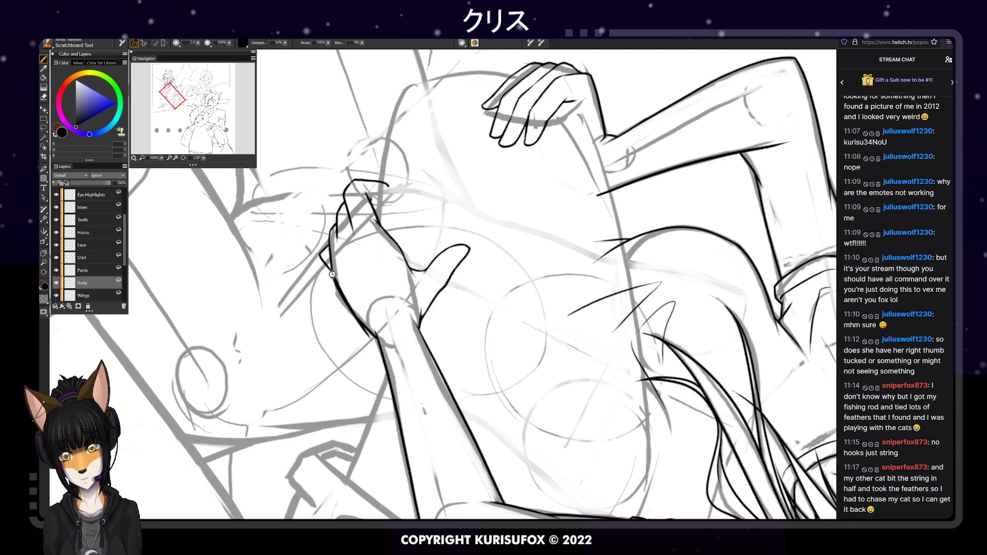
{"action": "key", "text": "e"}
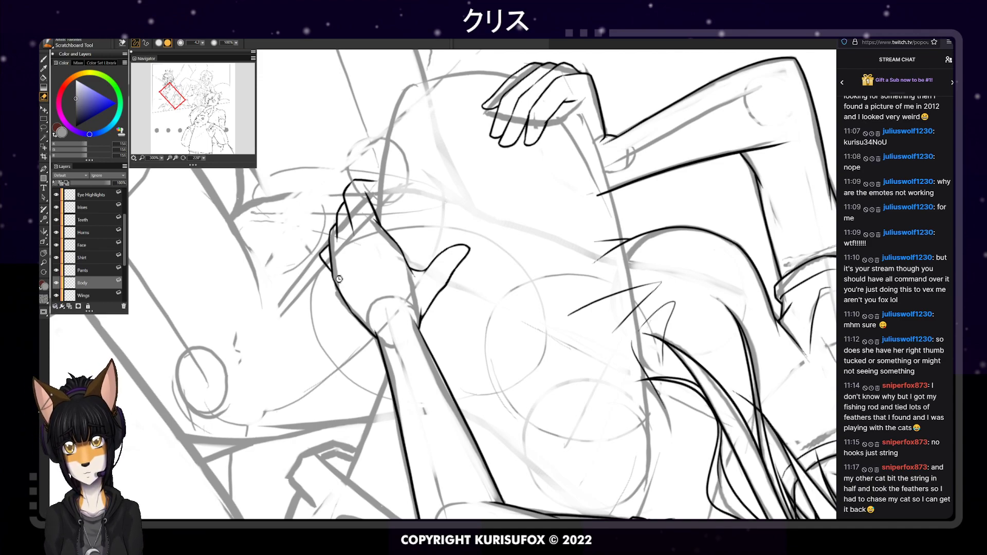
{"action": "key", "text": "ctrl+z"}
{"action": "key", "text": "ctrl+z"}
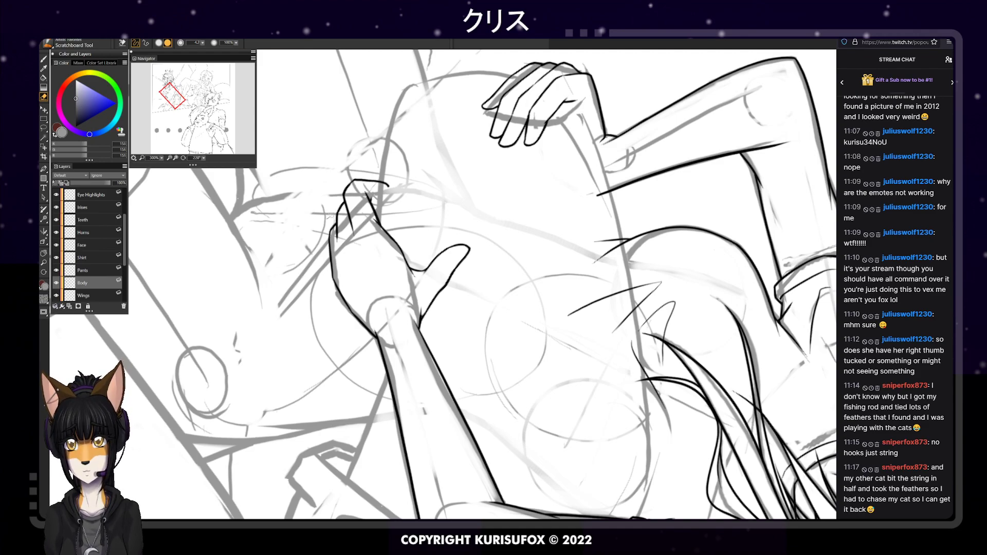
Try to restroke the hand's outer edge from the knuckles to the wrist over the existing line
{"action": "key", "text": "p"}
{"action": "left_click_drag", "start_coordinate": [334, 278], "coordinate": [375, 332]}
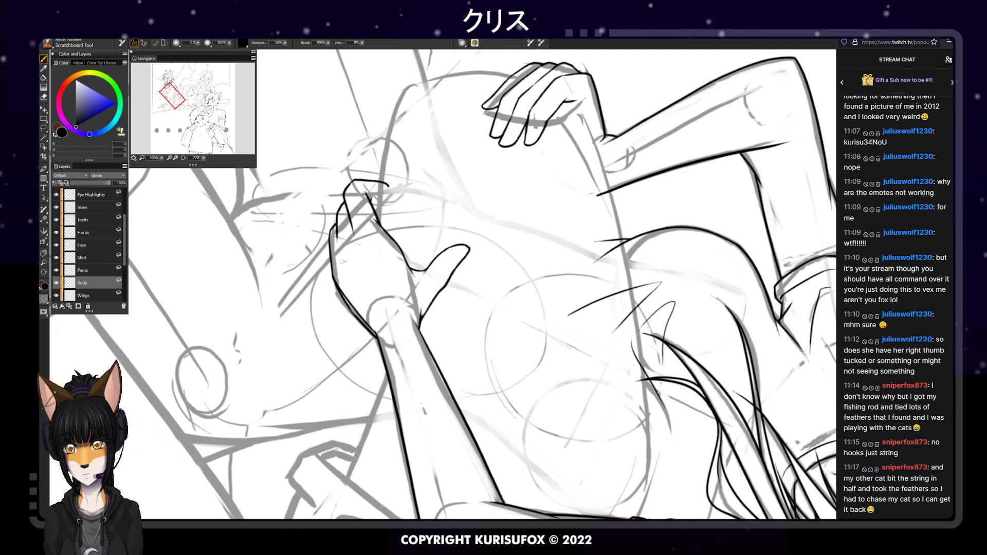
{"action": "key", "text": "ctrl+z"}
{"action": "left_click_drag", "start_coordinate": [333, 274], "coordinate": [376, 335]}
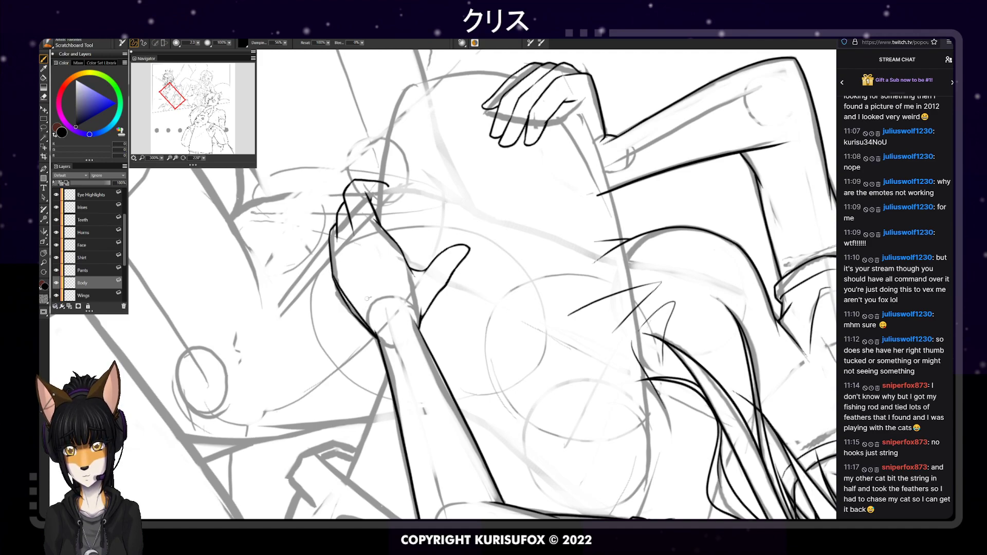
{"action": "key", "text": "ctrl+z"}
{"action": "left_click_drag", "start_coordinate": [331, 271], "coordinate": [376, 339]}
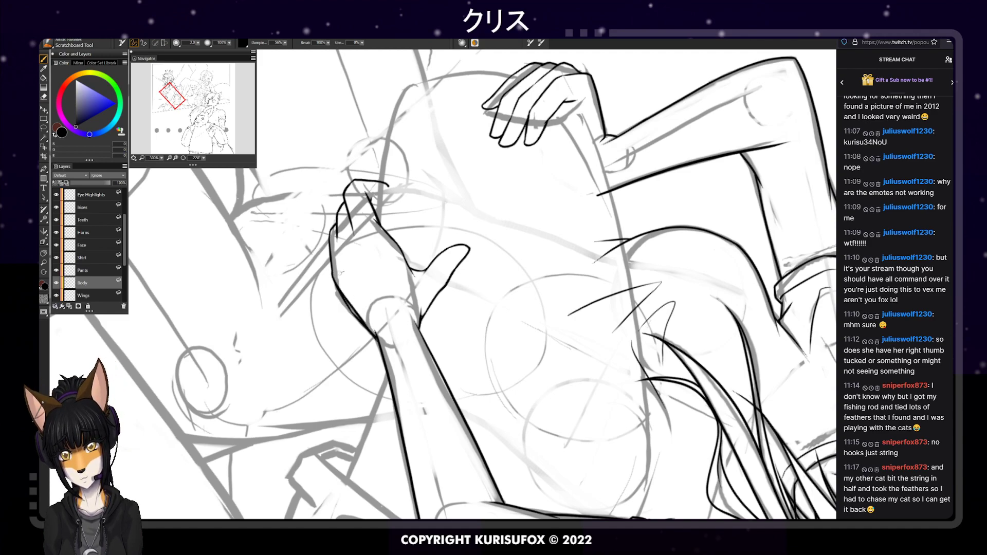
{"action": "key", "text": "ctrl+z"}
{"action": "left_click_drag", "start_coordinate": [333, 275], "coordinate": [376, 337]}
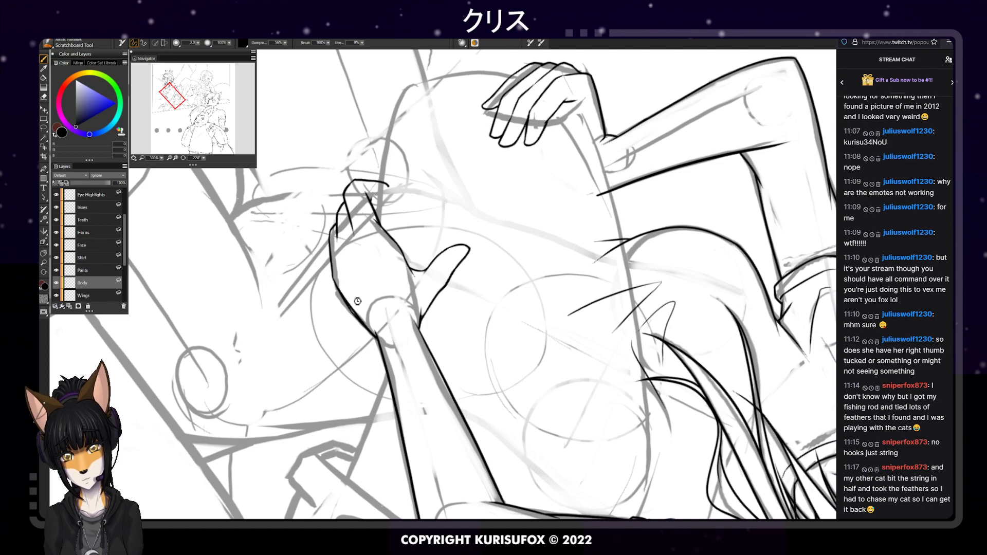
Erase the hand's outer edge between knuckles and wrist, ink it again as one smooth line, and trim the excess
{"action": "key", "text": "n"}
{"action": "left_click_drag", "start_coordinate": [335, 284], "coordinate": [363, 324]}
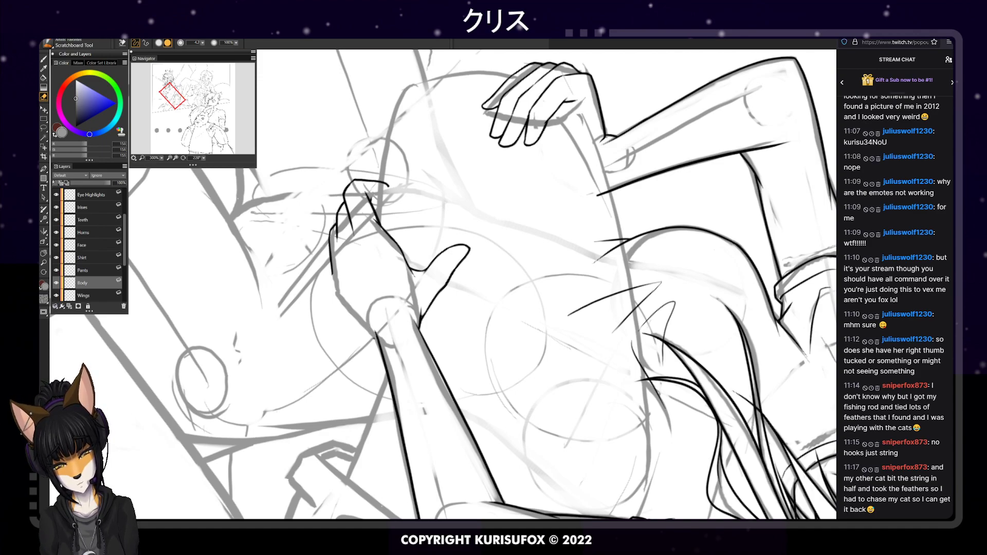
{"action": "key", "text": "p"}
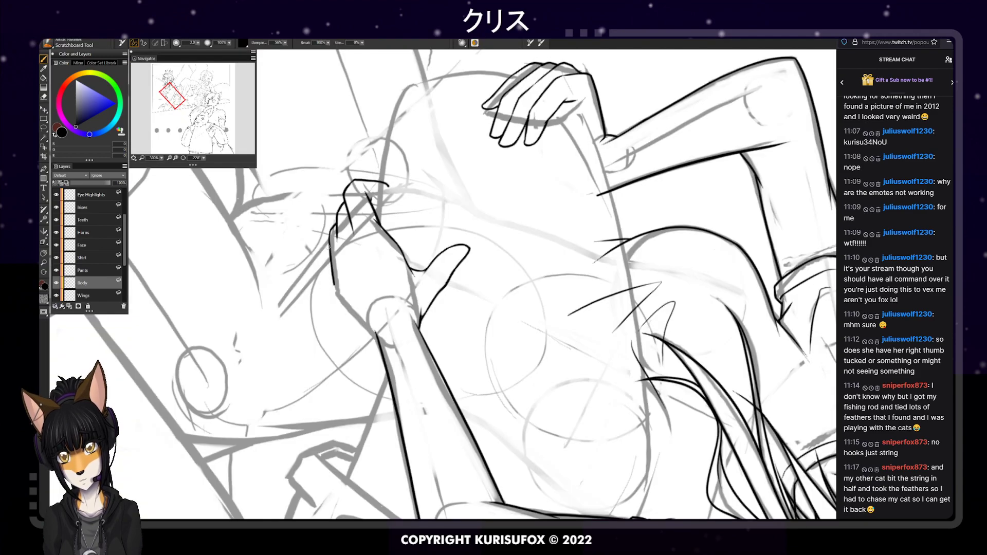
{"action": "left_click_drag", "start_coordinate": [334, 281], "coordinate": [368, 326]}
{"action": "key", "text": "ctrl+z"}
{"action": "key", "text": "ctrl+z"}
{"action": "left_click_drag", "start_coordinate": [334, 281], "coordinate": [369, 330]}
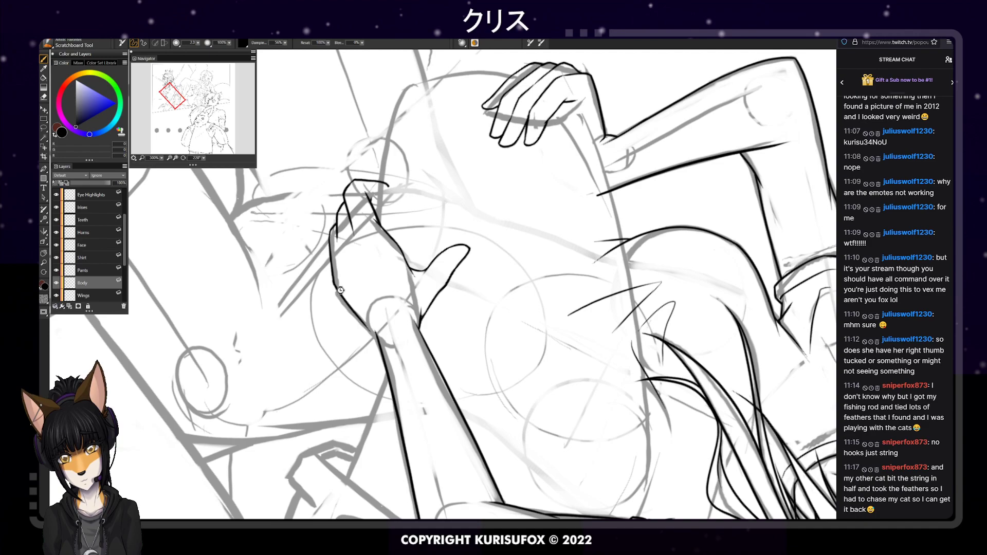
{"action": "key", "text": "ctrl+z"}
{"action": "left_click_drag", "start_coordinate": [333, 280], "coordinate": [378, 341]}
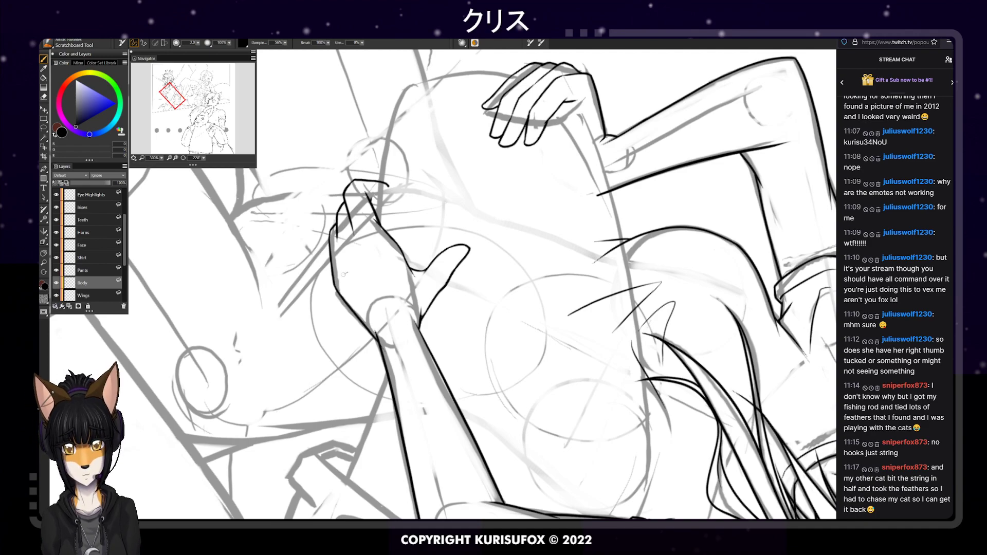
{"action": "key", "text": "n"}
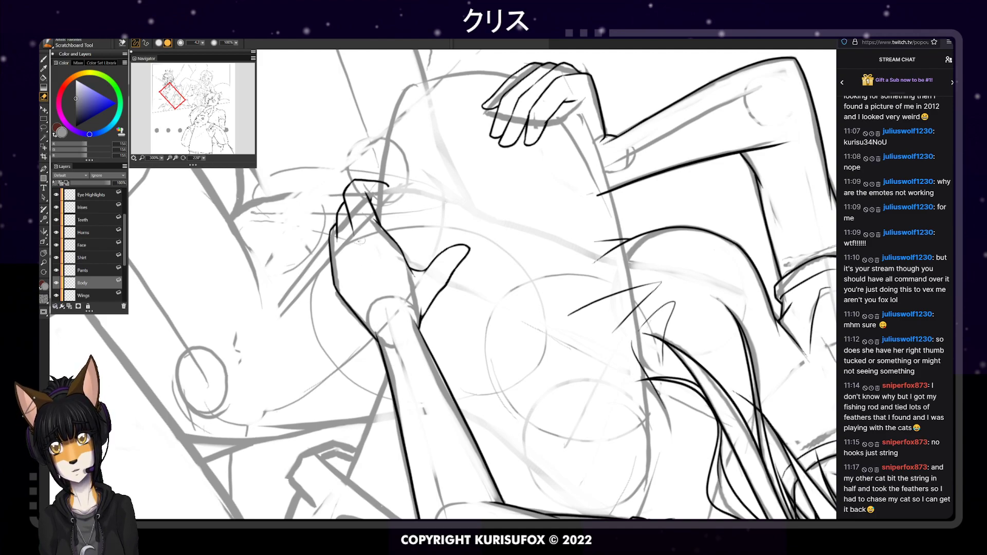
Ink the small far finger again beside the hand's outer edge and tidy where it meets the hand
{"action": "key", "text": "p"}
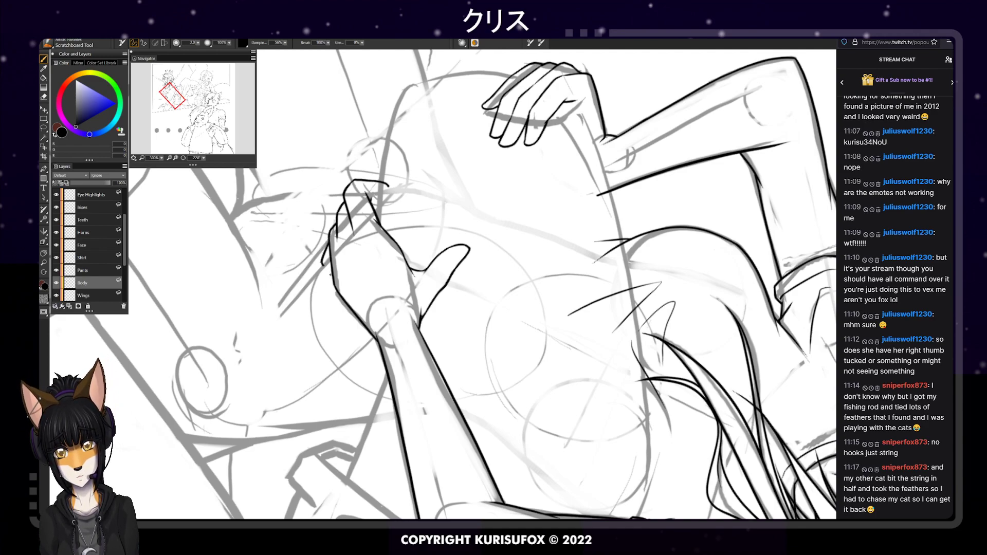
{"action": "left_click_drag", "start_coordinate": [322, 262], "coordinate": [335, 281]}
{"action": "key", "text": "ctrl+z"}
{"action": "key", "text": "ctrl+z"}
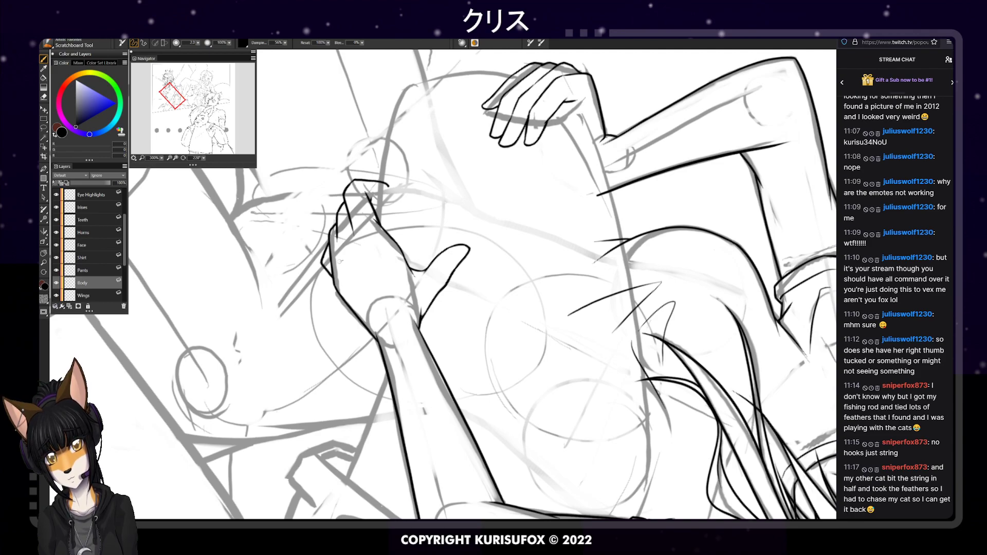
{"action": "key", "text": "n"}
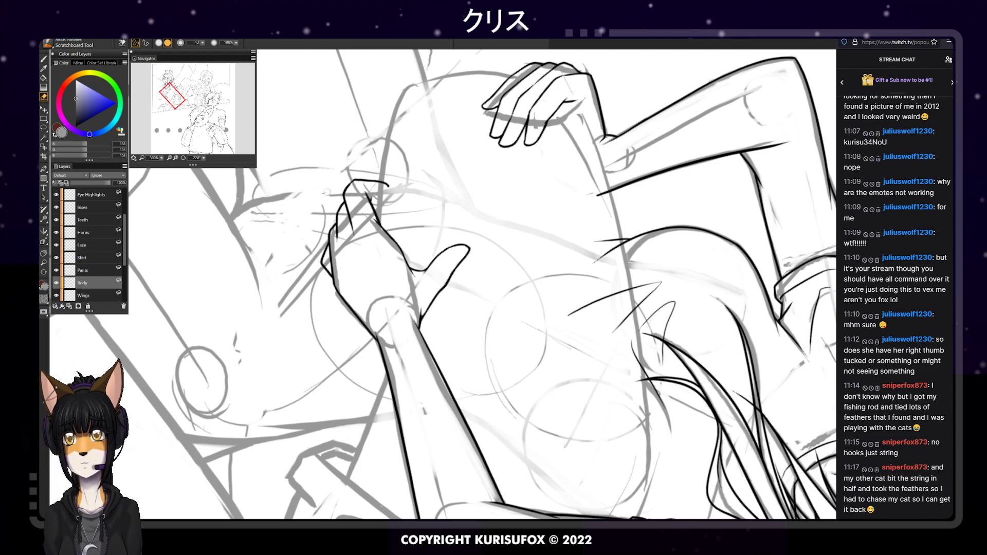
Turn the canvas upright and erase the second hand's inner edge between the thumb base and the index finger
{"action": "left_click_drag", "start_coordinate": [204, 159], "coordinate": [242, 161]}
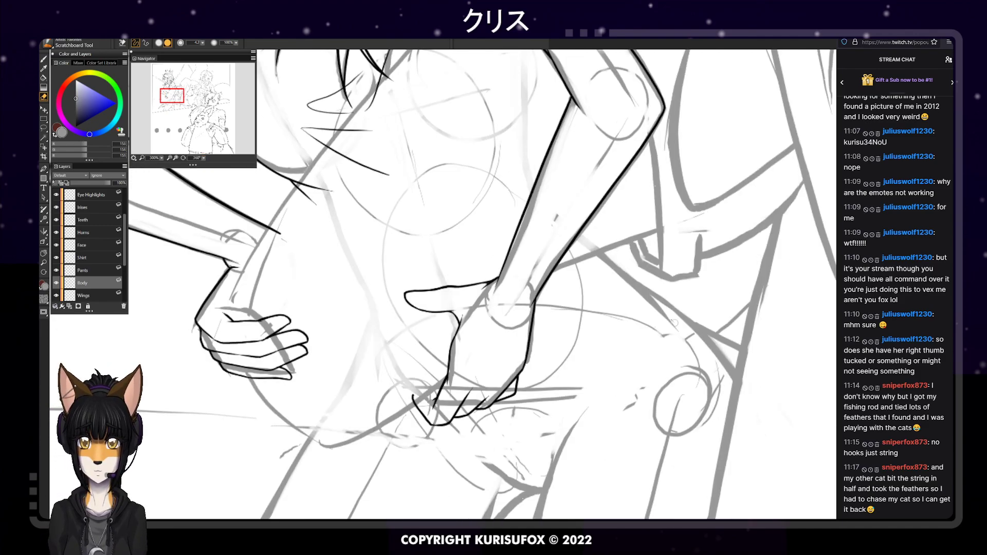
{"action": "key", "text": "ctrl+minus"}
{"action": "key", "text": "ctrl+minus"}
{"action": "key", "text": "ctrl+minus"}
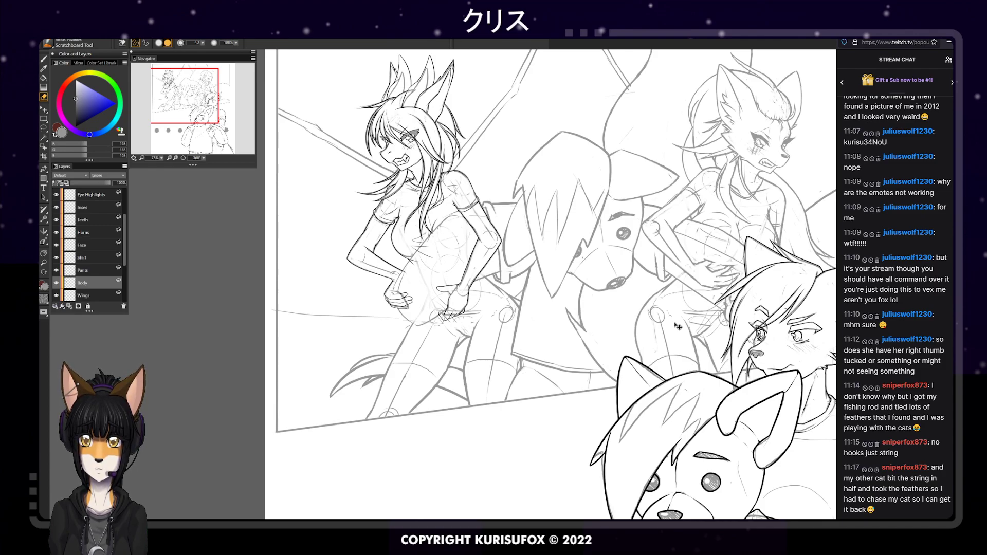
{"action": "scroll", "coordinate": [677, 326], "scroll_direction": "up", "scroll_amount": 5}
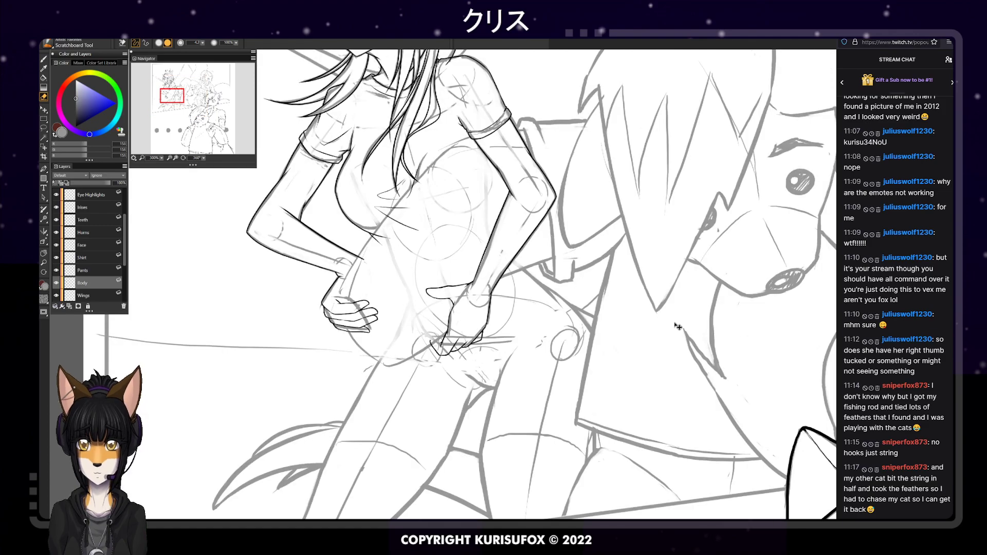
{"action": "mouse_move", "coordinate": [458, 353]}
{"action": "left_mouse_down"}
{"action": "mouse_move", "coordinate": [449, 402]}
{"action": "mouse_move", "coordinate": [453, 371]}
{"action": "left_mouse_up"}
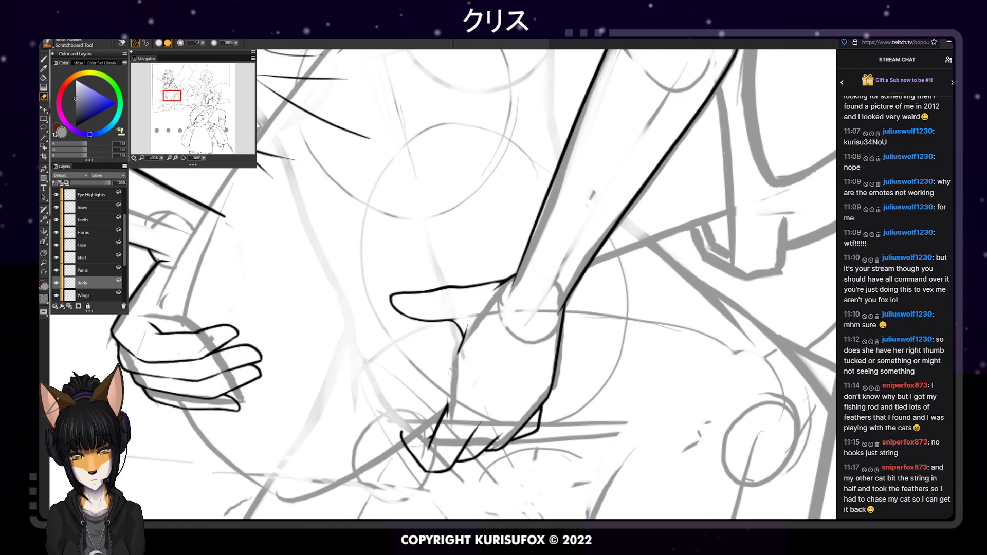
Try a short stroke extending the index finger's line up toward the thumb base
{"action": "key", "text": "p"}
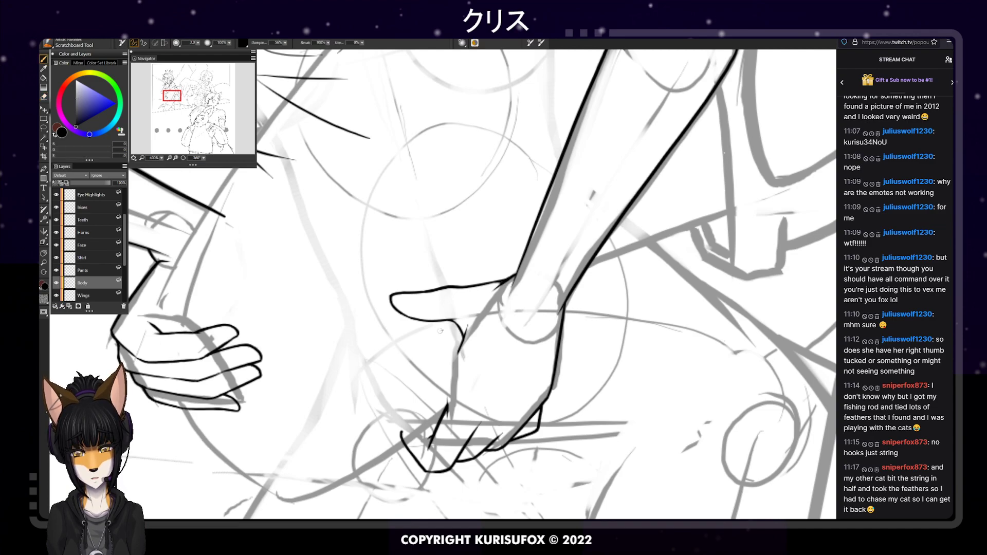
{"action": "left_click_drag", "start_coordinate": [449, 385], "coordinate": [447, 409]}
{"action": "key", "text": "ctrl+z"}
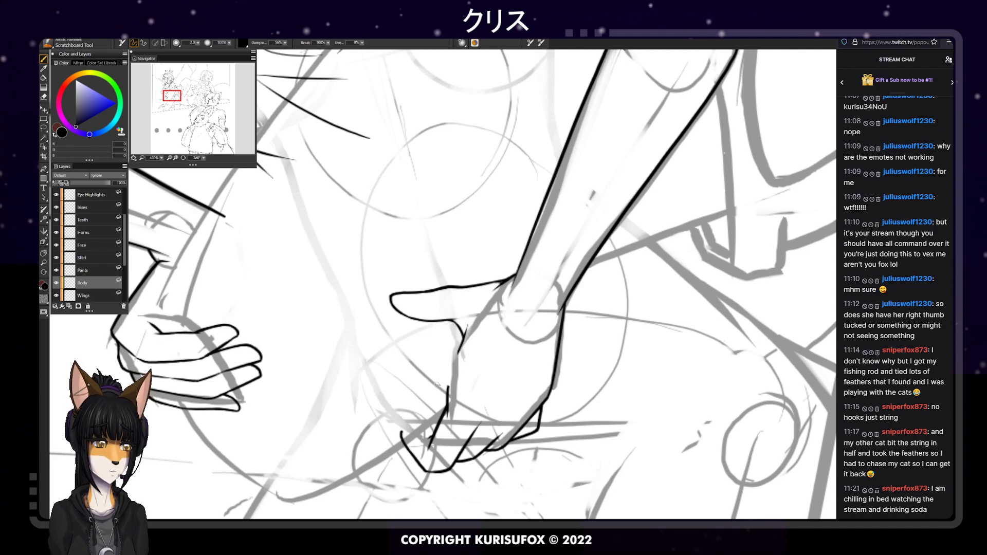
Rotate the canvas, test short strokes along the hand's inner edge, and trim the leftover line at the thumb base
{"action": "left_click_drag", "start_coordinate": [203, 157], "coordinate": [177, 160]}
{"action": "left_click_drag", "start_coordinate": [364, 221], "coordinate": [379, 259]}
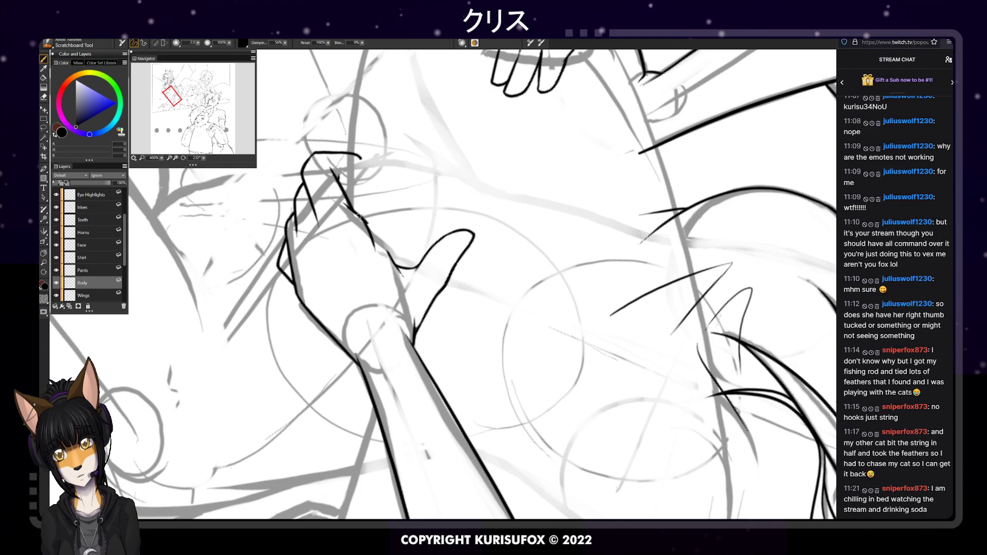
{"action": "key", "text": "ctrl+z"}
{"action": "left_click_drag", "start_coordinate": [361, 217], "coordinate": [372, 241]}
{"action": "key", "text": "ctrl+z"}
{"action": "key", "text": "e"}
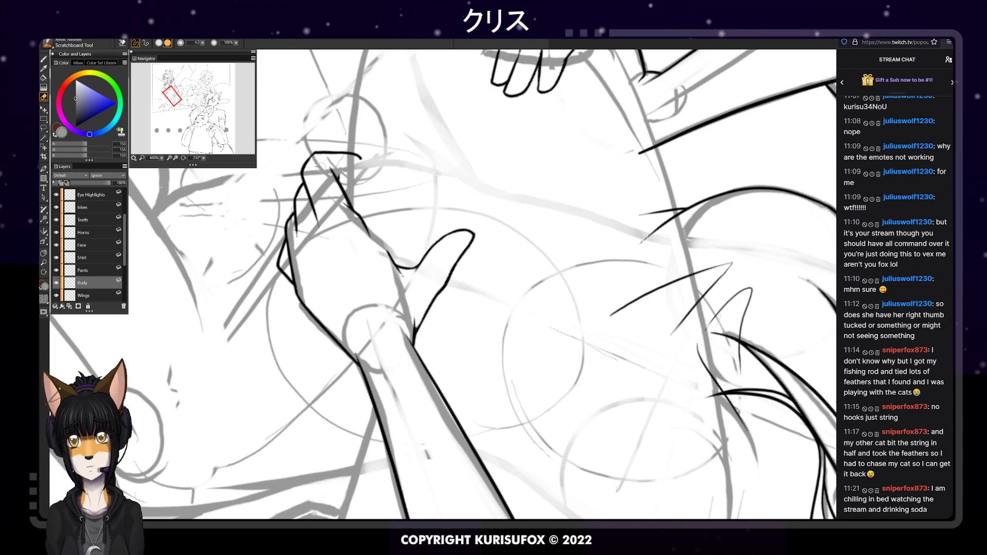
{"action": "mouse_move", "coordinate": [388, 251]}
{"action": "left_mouse_down"}
{"action": "mouse_move", "coordinate": [402, 276]}
{"action": "mouse_move", "coordinate": [395, 266]}
{"action": "left_mouse_up"}
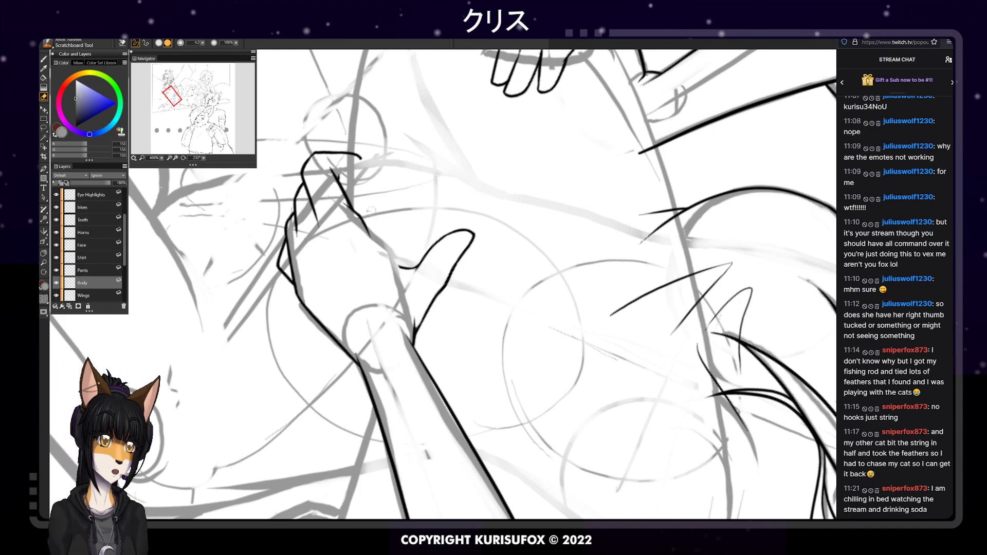
Try repeatedly to ink the hand's inner edge as one curve from the index finger to the thumb base
{"action": "key", "text": "b"}
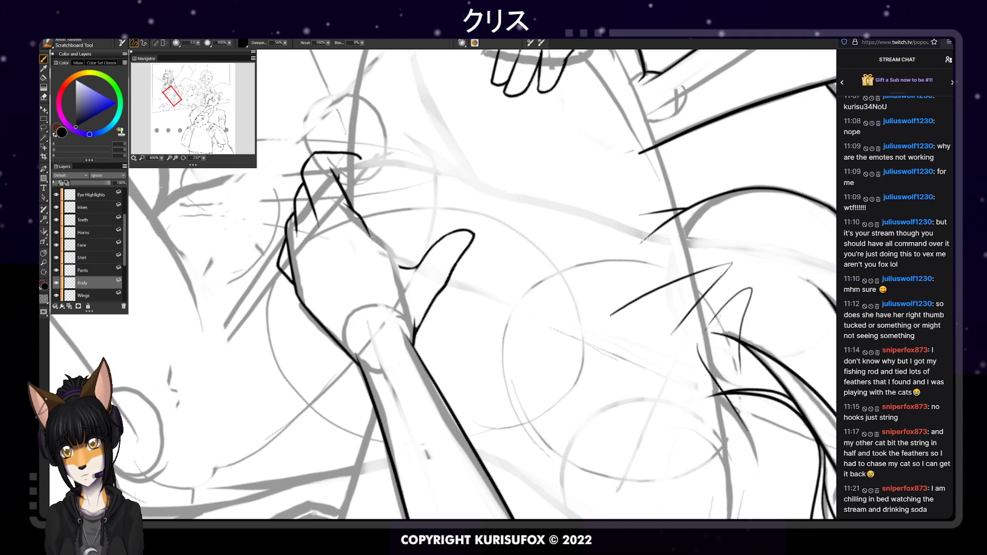
{"action": "left_click_drag", "start_coordinate": [365, 225], "coordinate": [411, 279]}
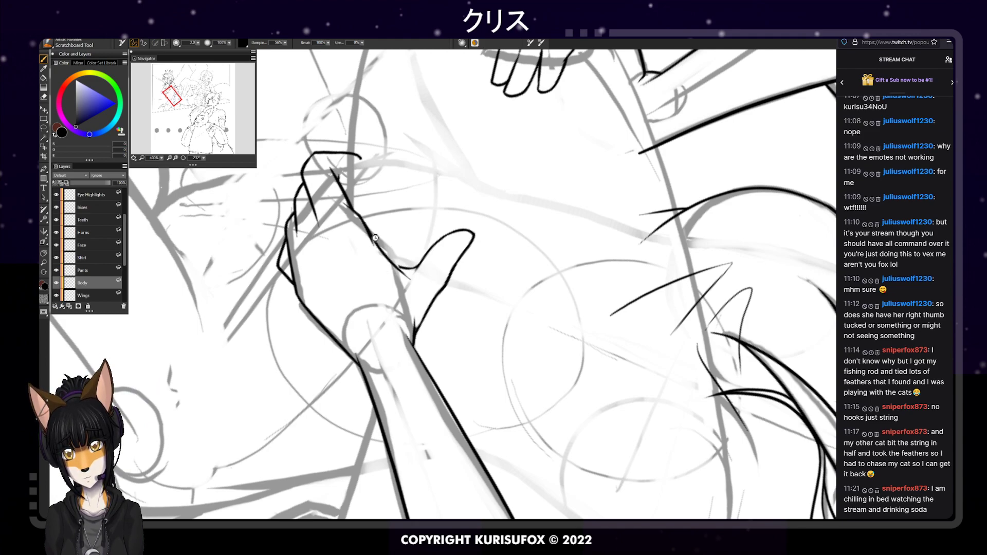
{"action": "key", "text": "ctrl+z"}
{"action": "left_click_drag", "start_coordinate": [368, 233], "coordinate": [409, 275]}
{"action": "key", "text": "ctrl+z"}
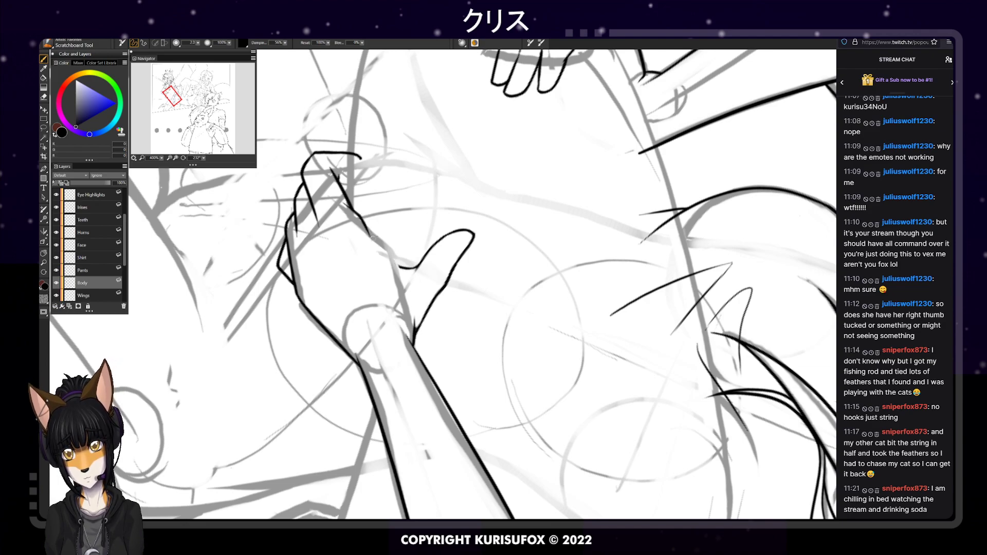
{"action": "left_click_drag", "start_coordinate": [368, 233], "coordinate": [411, 279]}
{"action": "key", "text": "ctrl+z"}
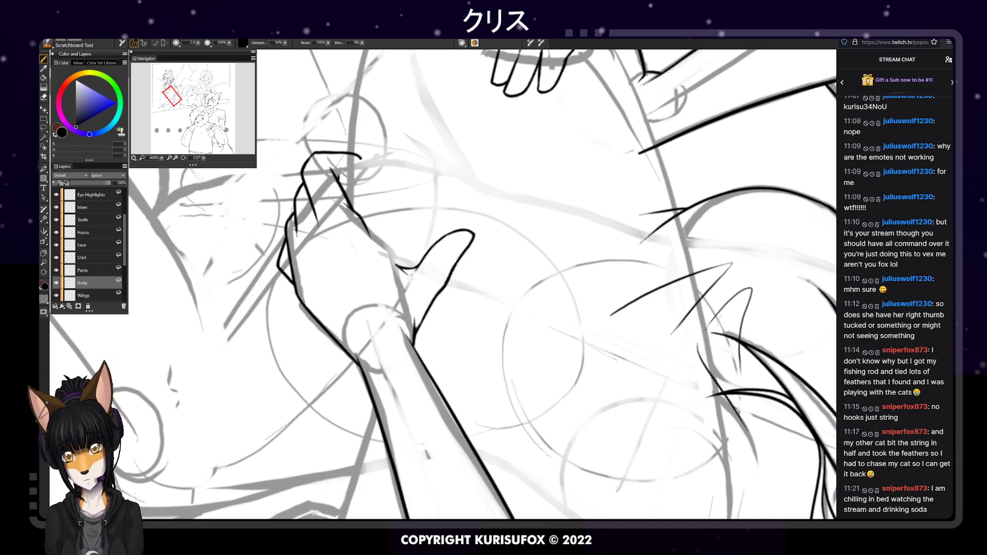
{"action": "left_click_drag", "start_coordinate": [366, 227], "coordinate": [415, 281]}
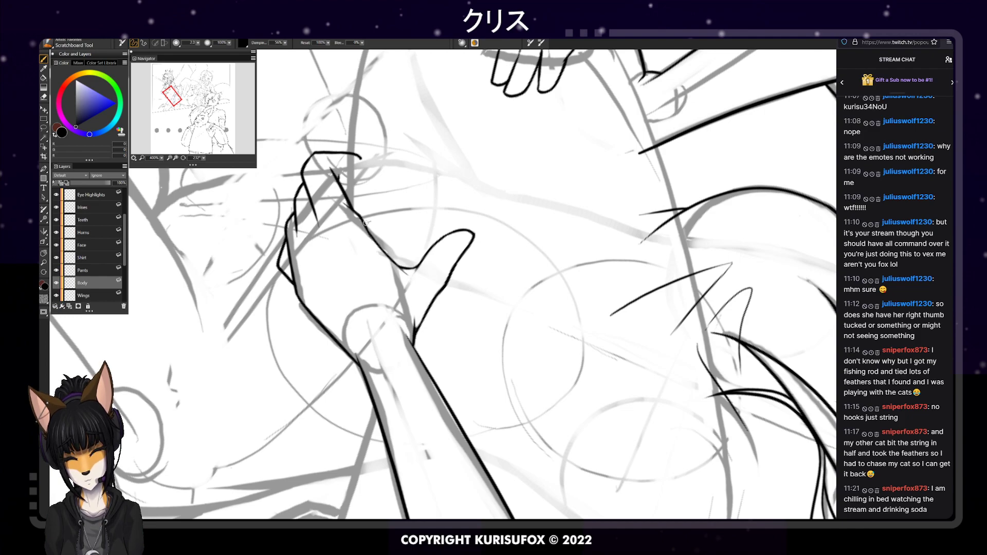
{"action": "key", "text": "ctrl+z"}
{"action": "left_click_drag", "start_coordinate": [366, 226], "coordinate": [414, 281]}
{"action": "key", "text": "ctrl+z"}
{"action": "left_click_drag", "start_coordinate": [366, 226], "coordinate": [406, 272]}
{"action": "key", "text": "ctrl+z"}
{"action": "left_click_drag", "start_coordinate": [366, 228], "coordinate": [410, 276]}
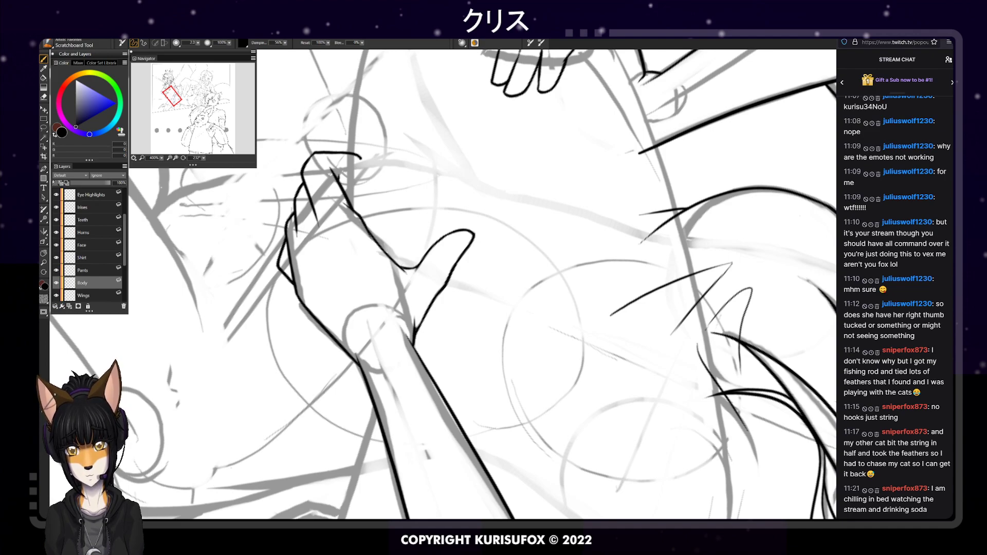
{"action": "left_click_drag", "start_coordinate": [397, 264], "coordinate": [408, 272]}
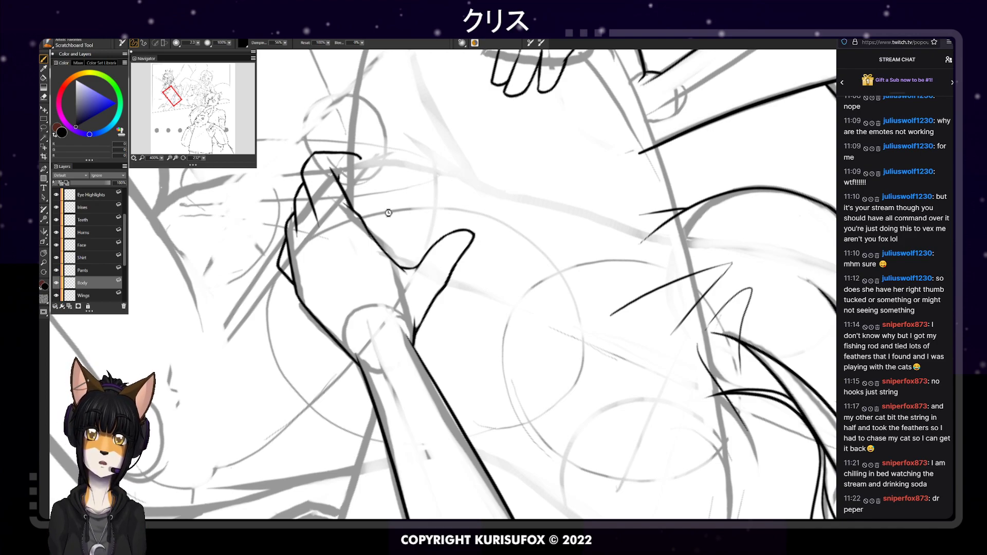
{"action": "key", "text": "ctrl+z"}
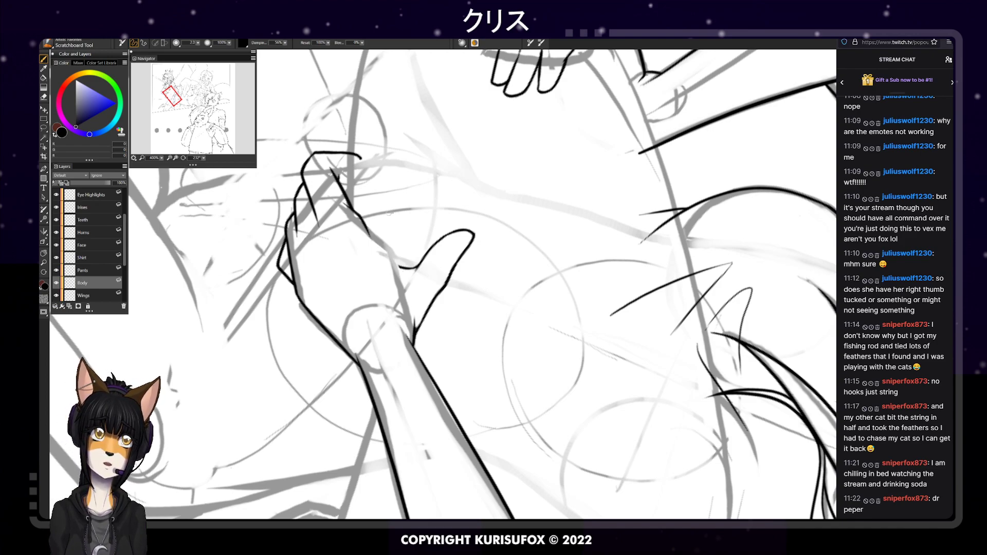
Erase the end of the index finger's line where it meets the palm and restroke that short section
{"action": "key", "text": "e"}
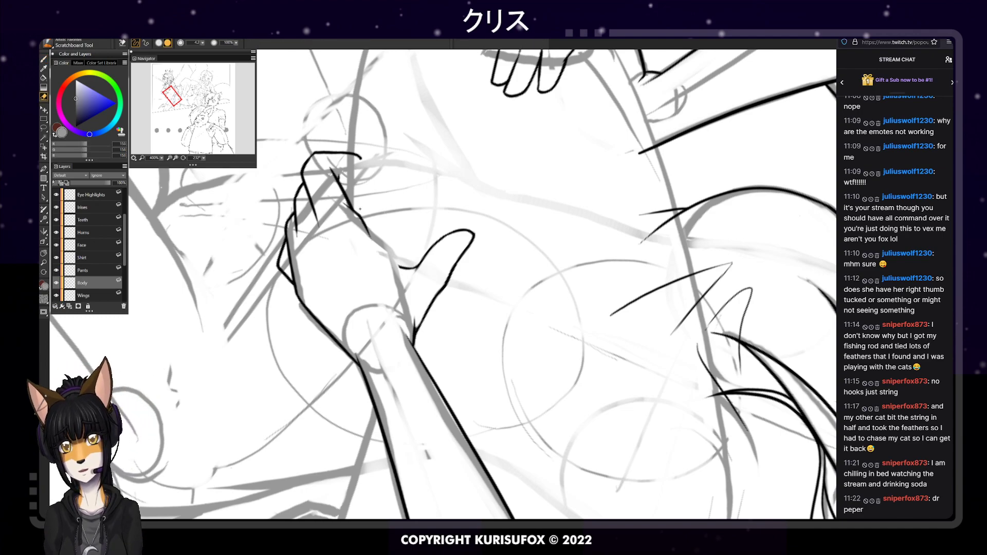
{"action": "left_click_drag", "start_coordinate": [354, 210], "coordinate": [365, 228]}
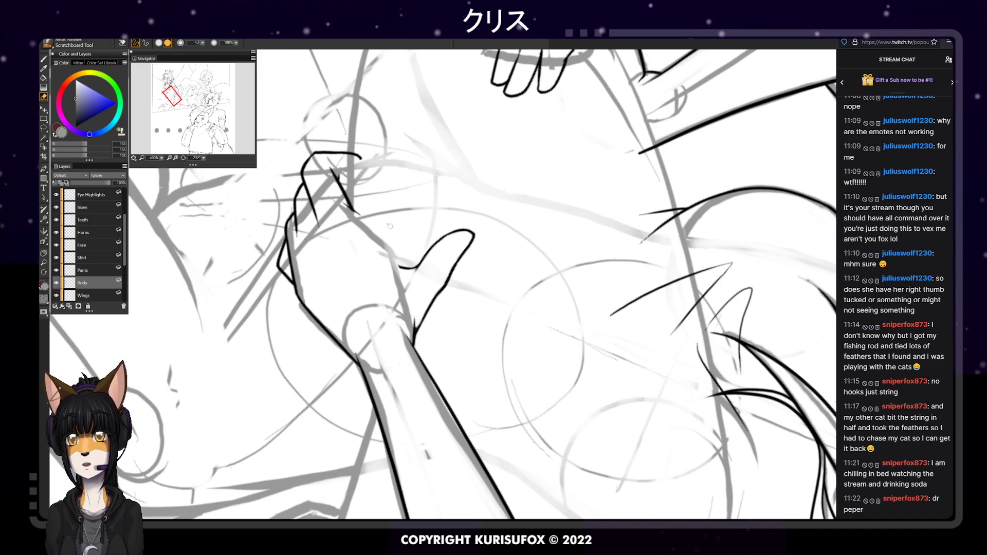
{"action": "key", "text": "p"}
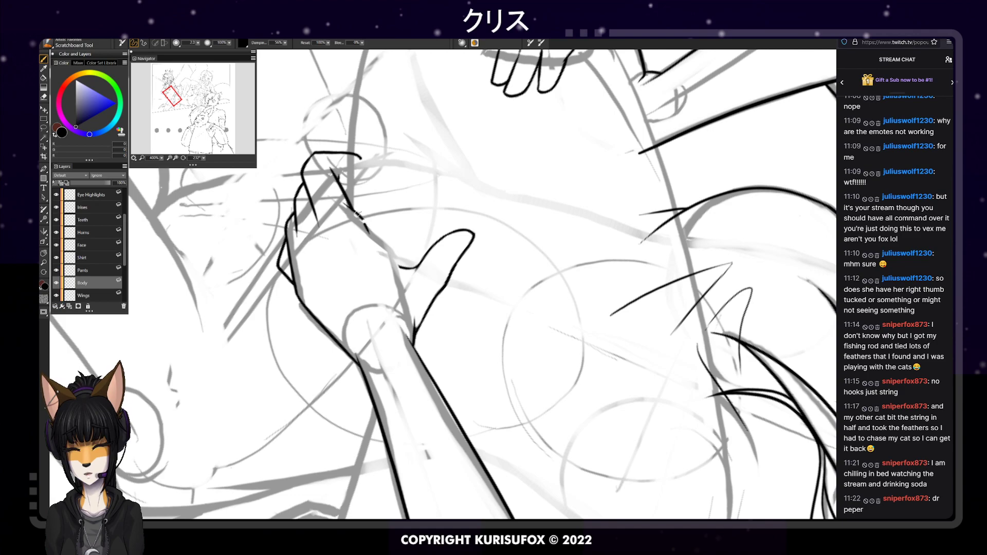
{"action": "left_click_drag", "start_coordinate": [360, 215], "coordinate": [371, 237]}
{"action": "key", "text": "ctrl+z"}
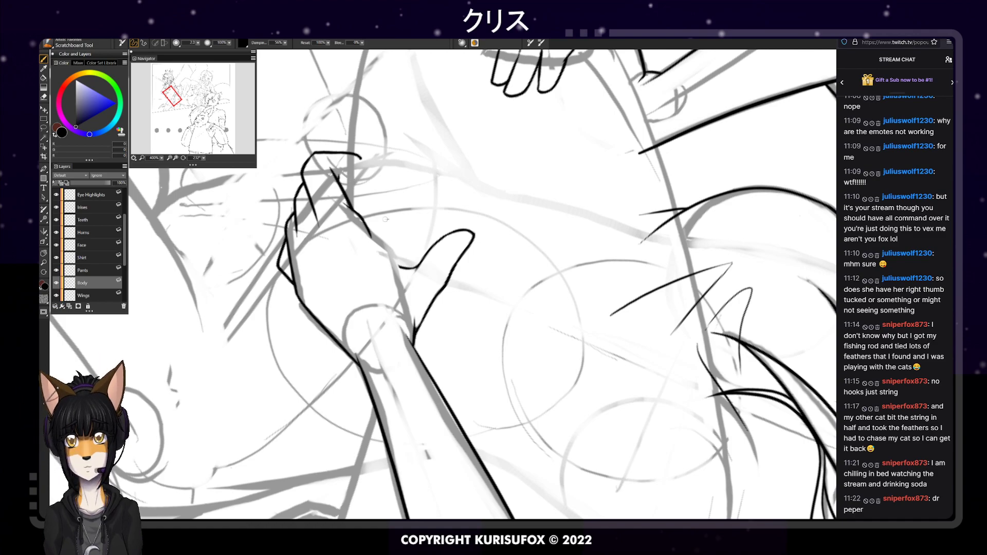
Try trimming and restroking the palm end of the index finger's line, and undo the attempts
{"action": "key", "text": "e"}
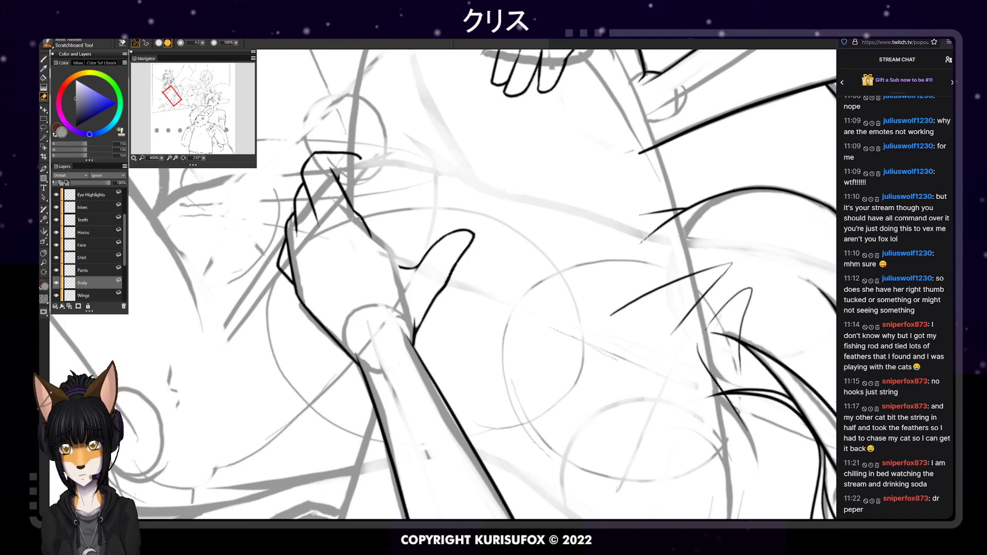
{"action": "key", "text": "p"}
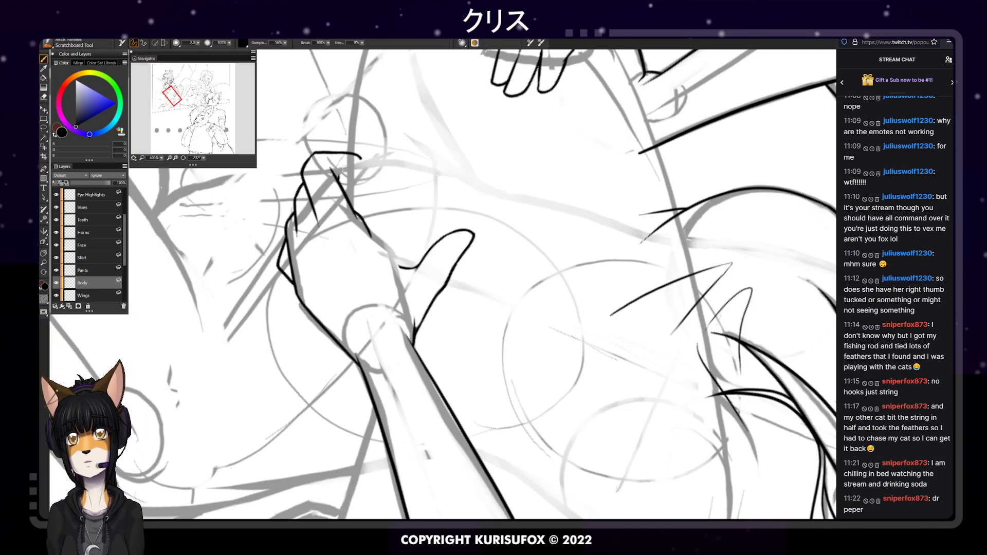
{"action": "key", "text": "e"}
{"action": "left_click_drag", "start_coordinate": [362, 218], "coordinate": [370, 236]}
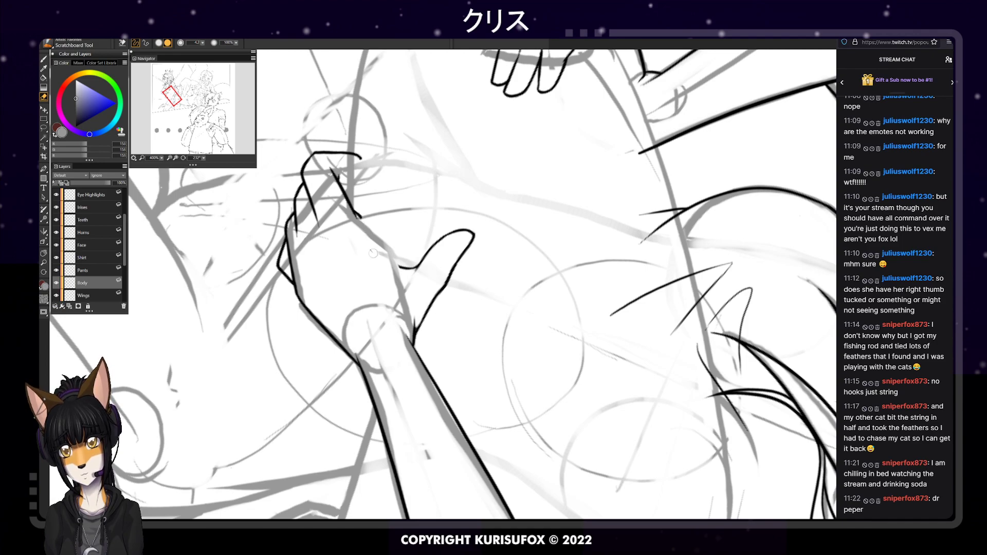
{"action": "key", "text": "p"}
{"action": "left_click_drag", "start_coordinate": [358, 214], "coordinate": [377, 246]}
{"action": "key", "text": "ctrl+z"}
{"action": "key", "text": "ctrl+z"}
{"action": "key", "text": "ctrl+z"}
{"action": "key", "text": "ctrl+z"}
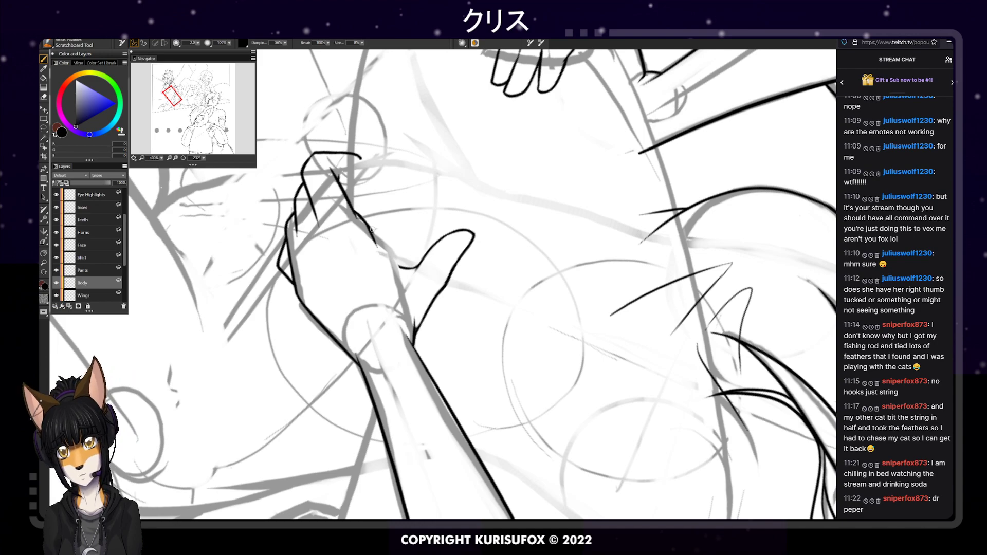
Ink the hand's inner edge to join the index finger's line smoothly to the thumb base
{"action": "key", "text": "n"}
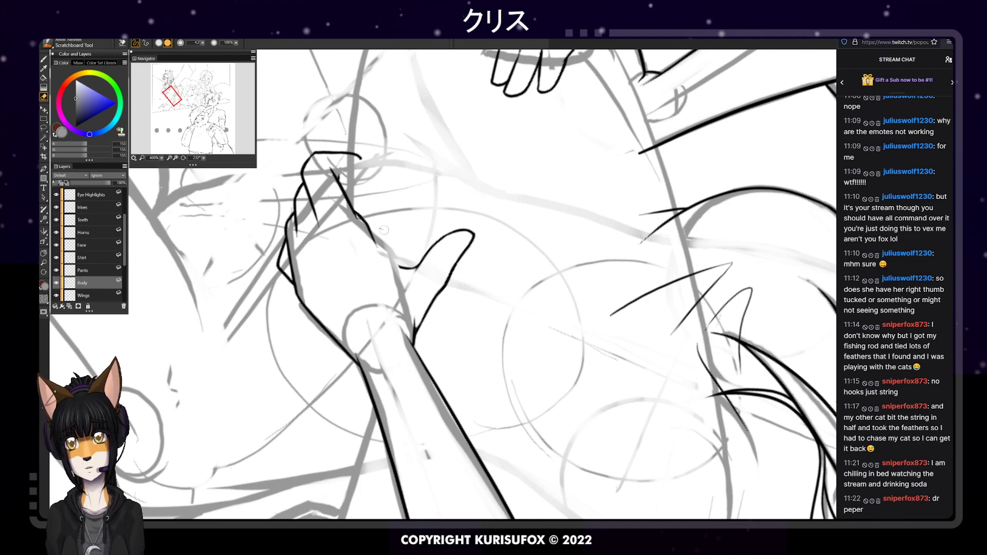
{"action": "key", "text": "p"}
{"action": "mouse_move", "coordinate": [405, 267]}
{"action": "left_mouse_down"}
{"action": "mouse_move", "coordinate": [372, 251]}
{"action": "mouse_move", "coordinate": [397, 266]}
{"action": "mouse_move", "coordinate": [392, 259]}
{"action": "left_mouse_up"}
{"action": "key", "text": "ctrl+z"}
{"action": "key", "text": "ctrl+z"}
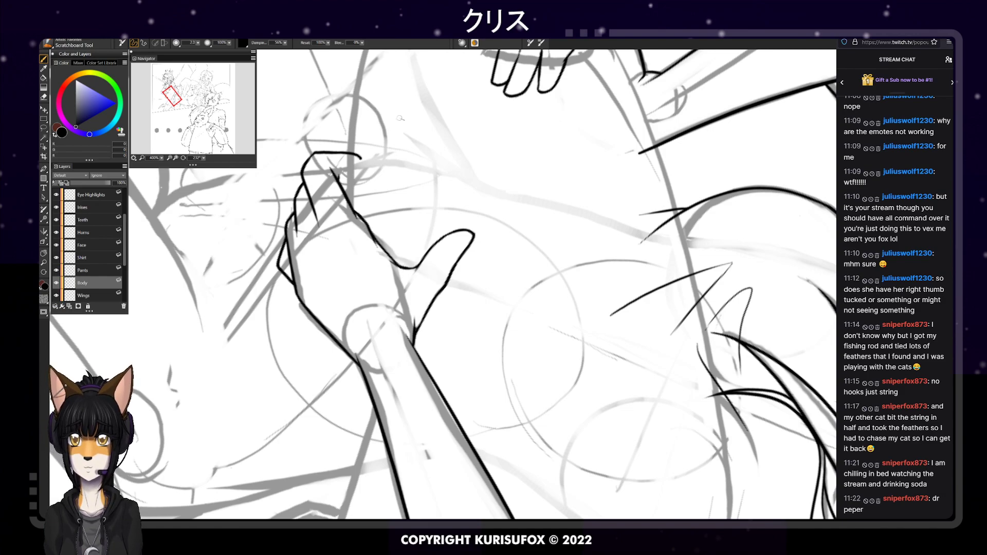
Turn the canvas upright and erase the small far finger beside the hand's outer edge
{"action": "left_click_drag", "start_coordinate": [204, 158], "coordinate": [497, 138]}
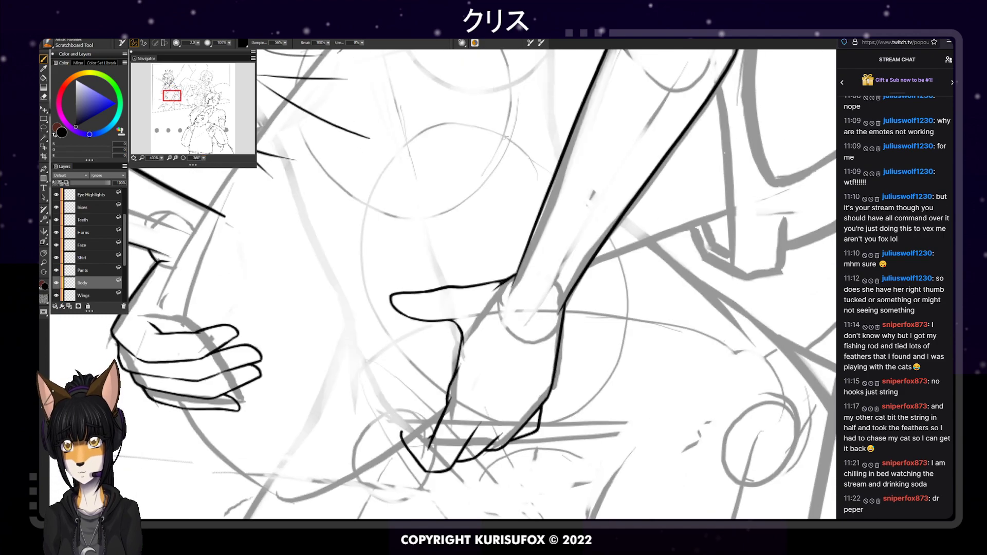
{"action": "scroll", "coordinate": [582, 157], "scroll_direction": "down", "scroll_amount": 3}
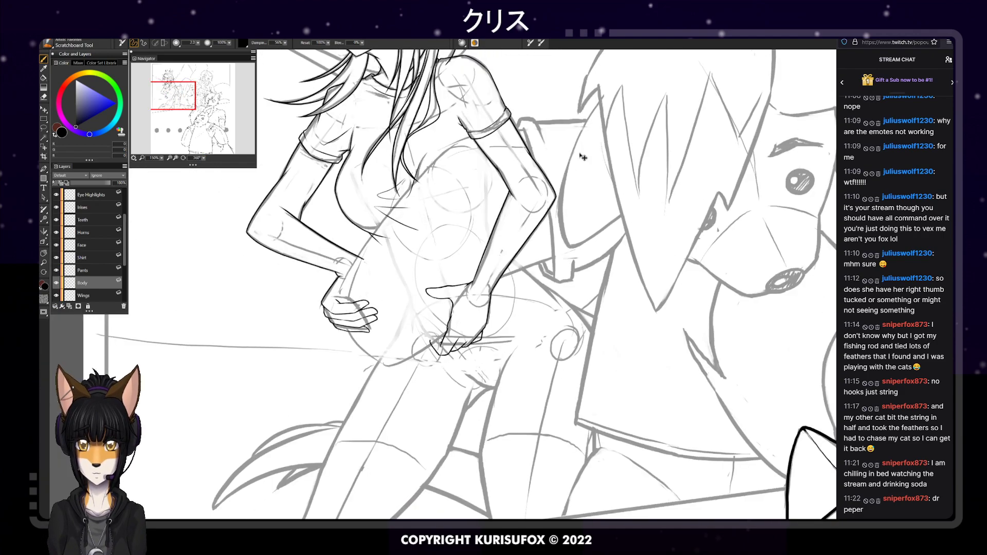
{"action": "scroll", "coordinate": [582, 156], "scroll_direction": "down", "scroll_amount": 1}
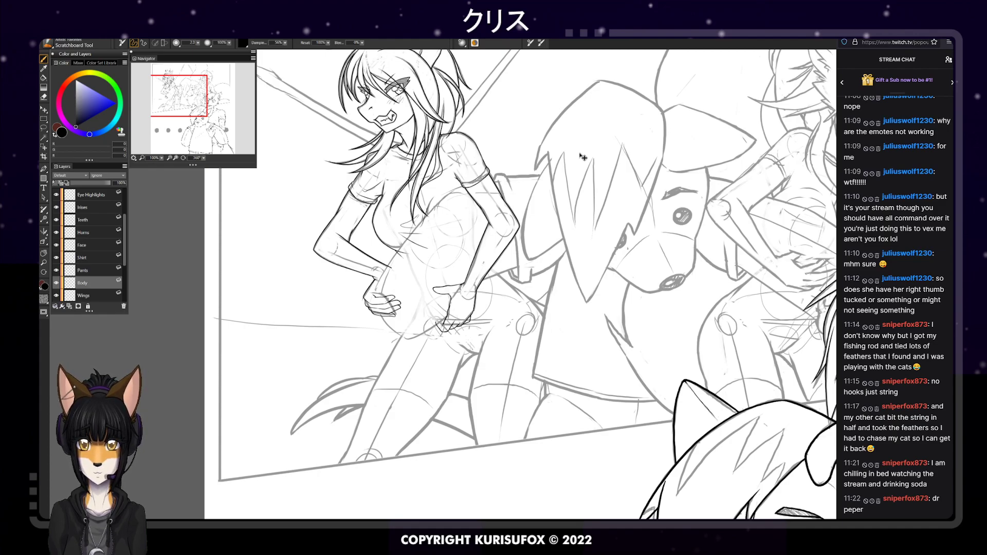
{"action": "key", "text": "ctrl+plus"}
{"action": "key", "text": "ctrl+plus"}
{"action": "key", "text": "ctrl+plus"}
{"action": "key", "text": "n"}
{"action": "left_click_drag", "start_coordinate": [527, 378], "coordinate": [498, 401]}
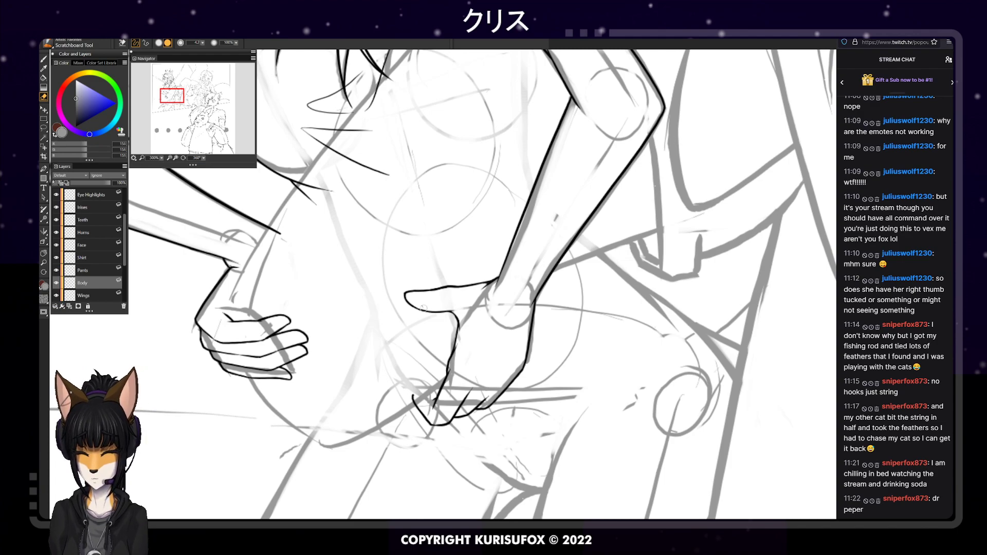
Restroke the small far finger on the second hand, trim its overshooting line ends, and save the drawing
{"action": "scroll", "coordinate": [423, 309], "scroll_direction": "down", "scroll_amount": 5}
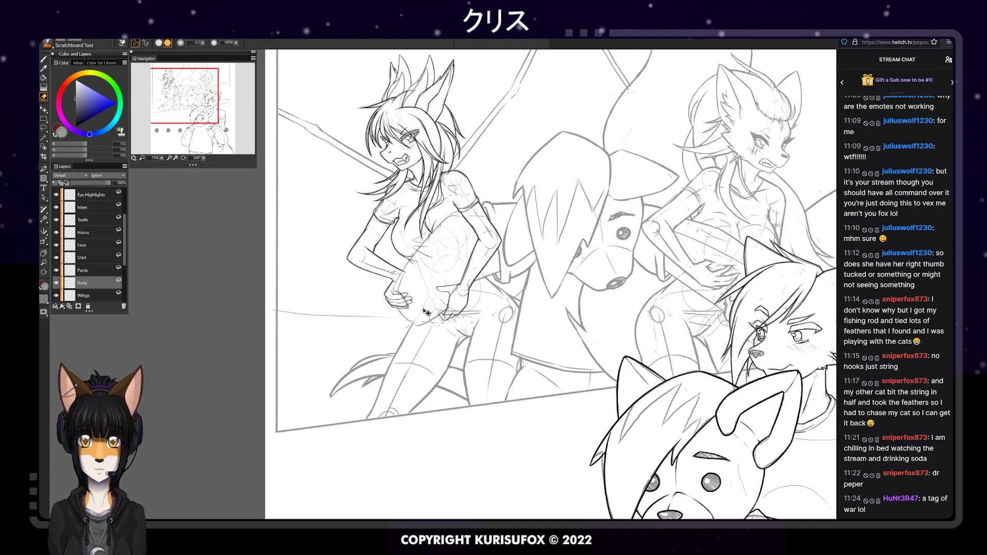
{"action": "scroll", "coordinate": [427, 312], "scroll_direction": "up", "scroll_amount": 4}
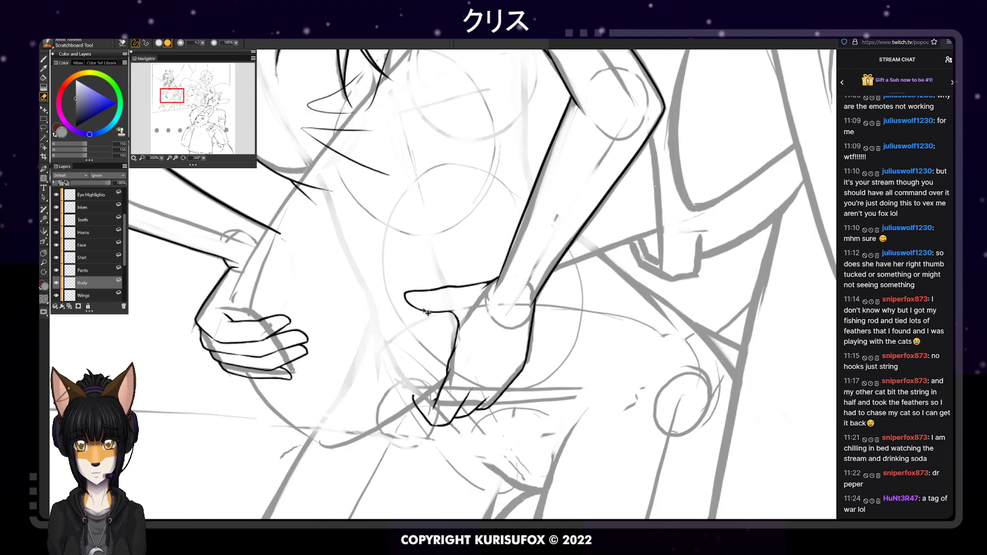
{"action": "key", "text": "p"}
{"action": "left_click_drag", "start_coordinate": [451, 424], "coordinate": [475, 376]}
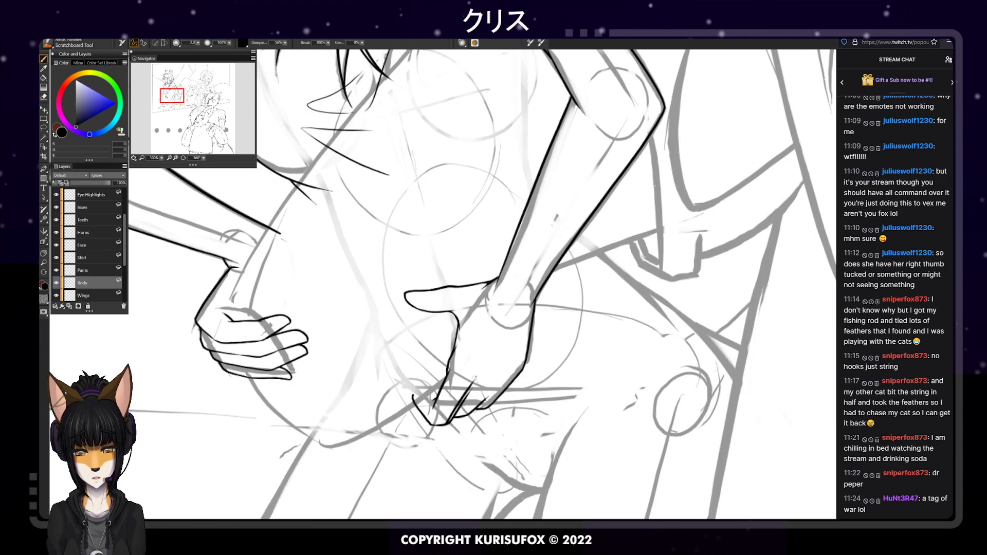
{"action": "key", "text": "e"}
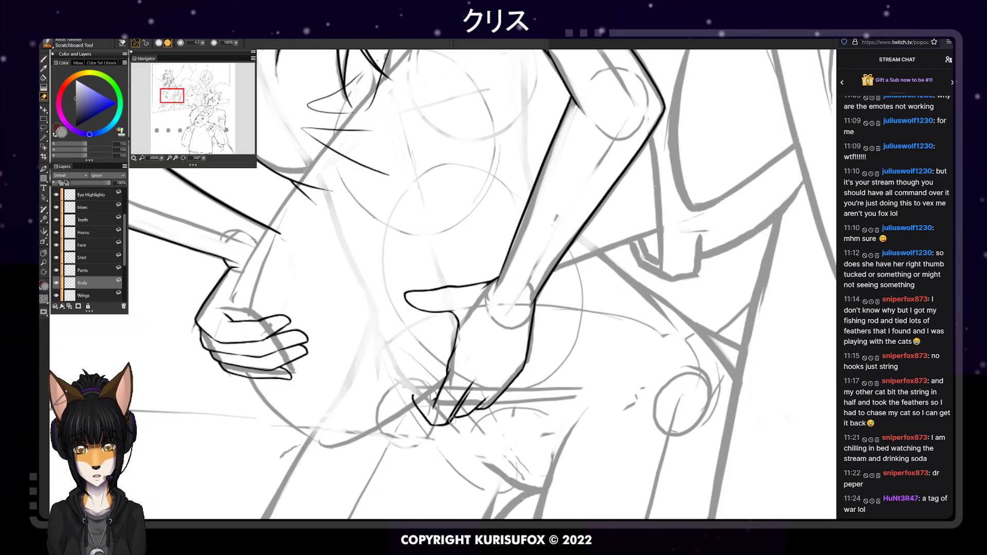
{"action": "left_click_drag", "start_coordinate": [477, 381], "coordinate": [458, 405]}
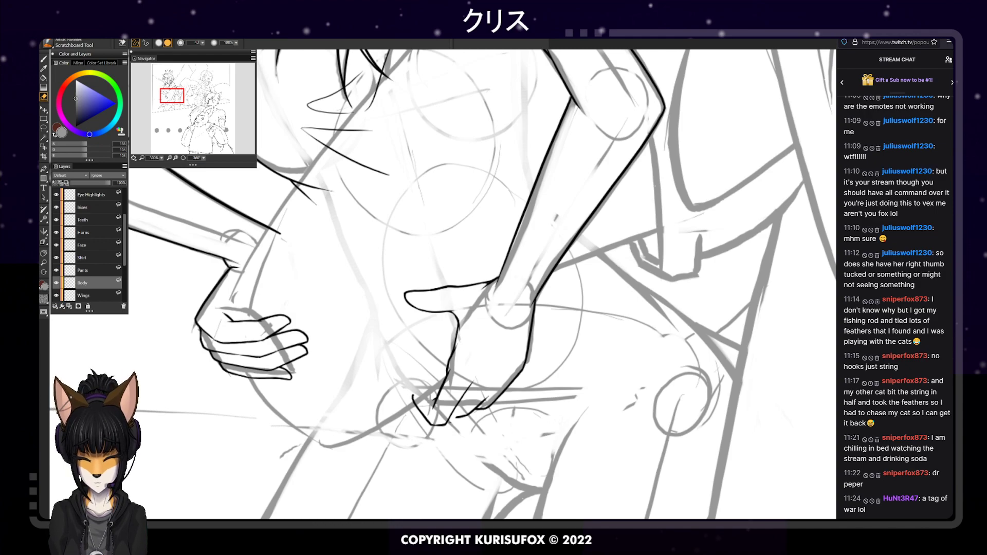
{"action": "key", "text": "p"}
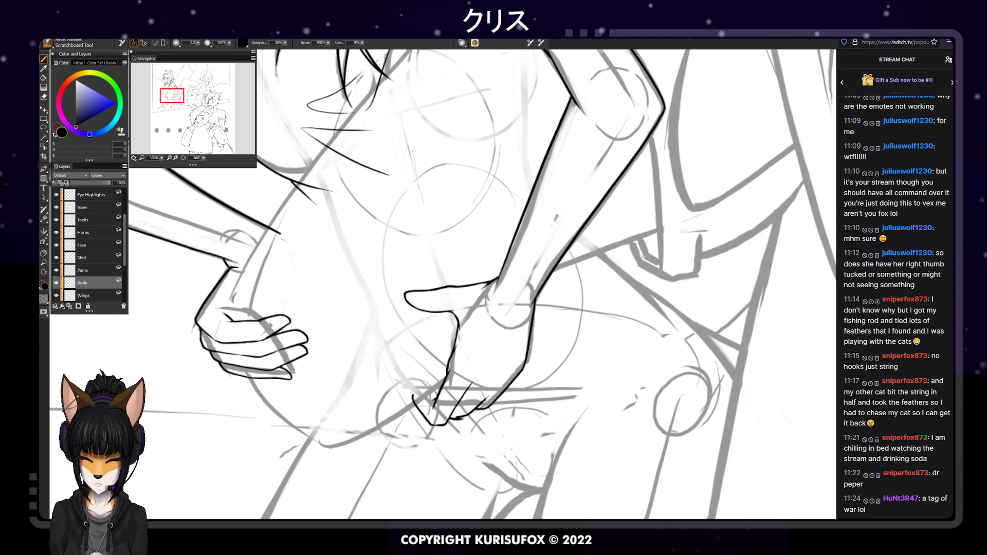
{"action": "key", "text": "e"}
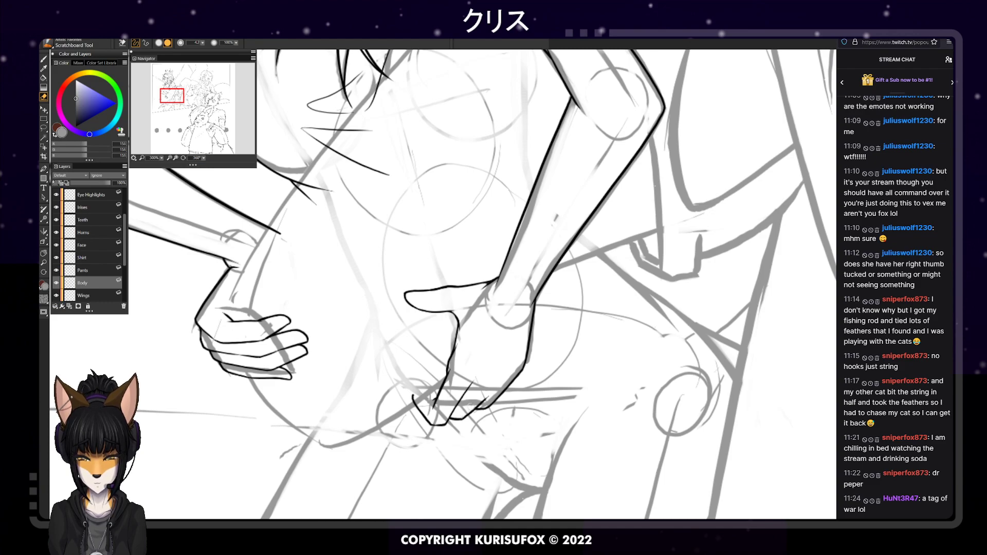
{"action": "key", "text": "p"}
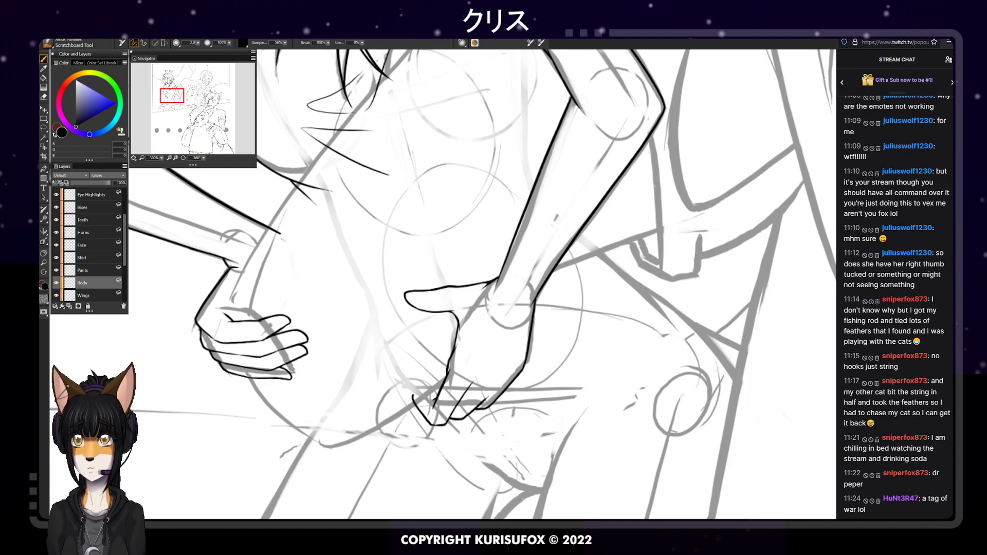
{"action": "scroll", "coordinate": [653, 154], "scroll_direction": "down", "scroll_amount": 4}
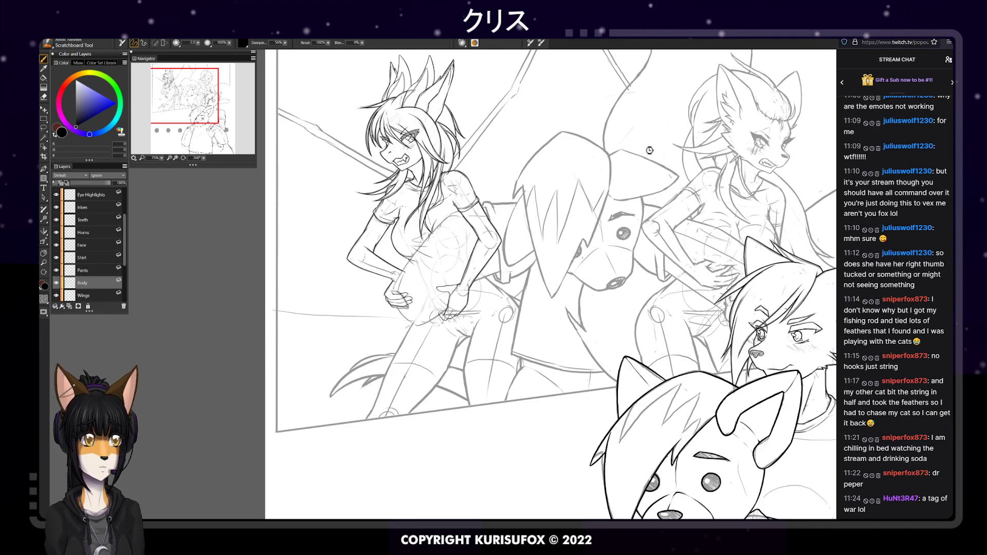
{"action": "key", "text": "ctrl+s"}
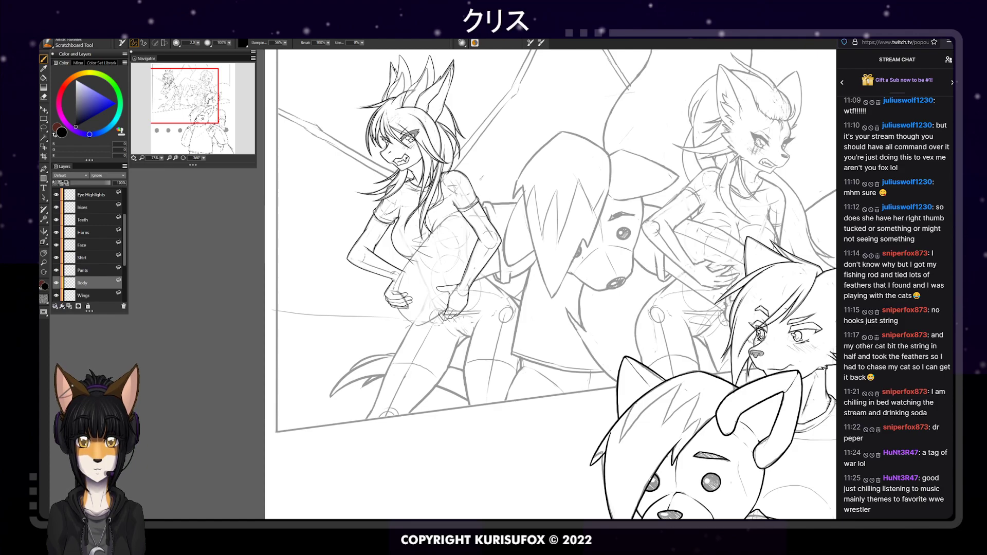
On the Shirt layer, ink the shirt's lower hem as a shallow V across the upper thighs, rising to the near hip
{"action": "left_click", "coordinate": [91, 257]}
{"action": "scroll", "coordinate": [452, 308], "scroll_direction": "up", "scroll_amount": 2}
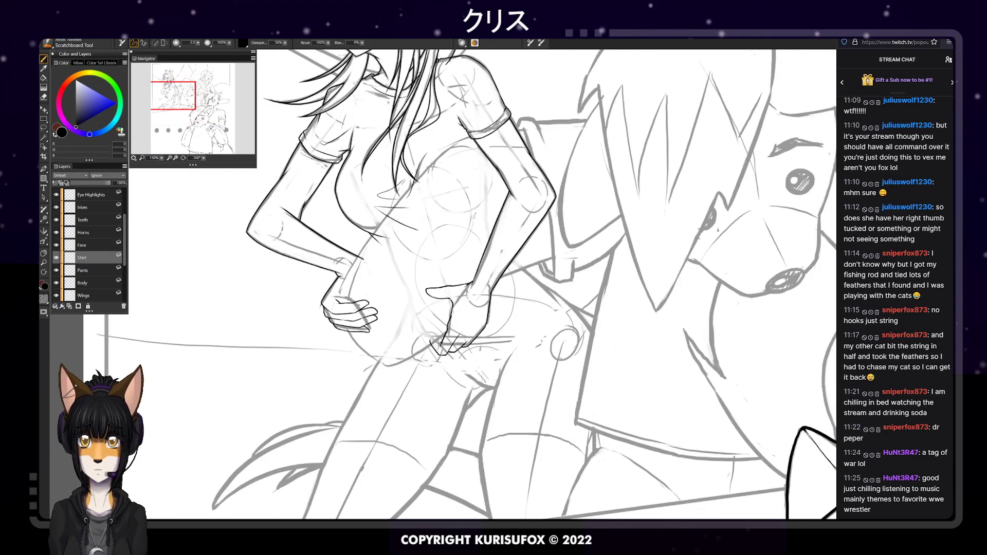
{"action": "scroll", "coordinate": [442, 308], "scroll_direction": "up", "scroll_amount": 1}
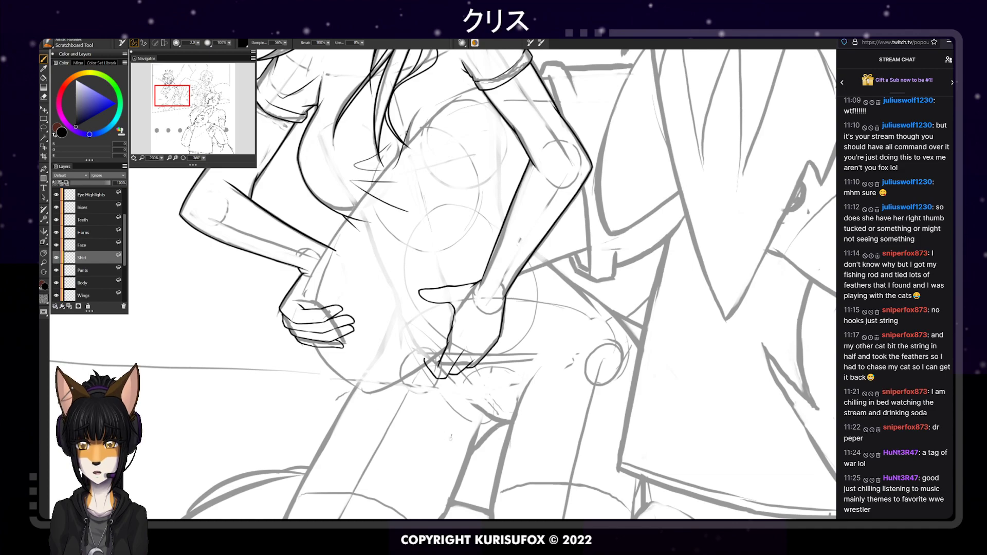
{"action": "left_click_drag", "start_coordinate": [497, 456], "coordinate": [369, 426]}
{"action": "key", "text": "ctrl+z"}
{"action": "left_click_drag", "start_coordinate": [493, 461], "coordinate": [382, 414]}
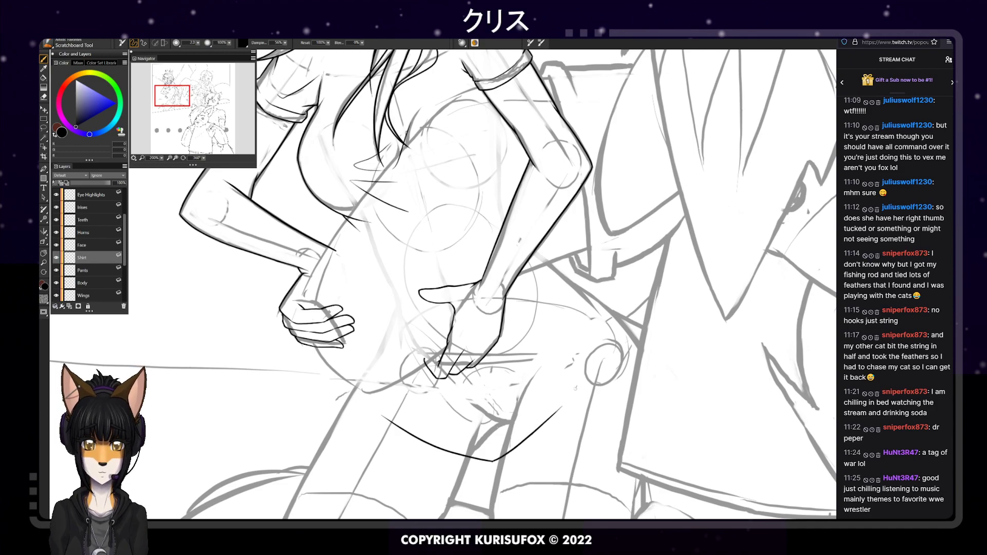
{"action": "left_click_drag", "start_coordinate": [494, 459], "coordinate": [590, 360]}
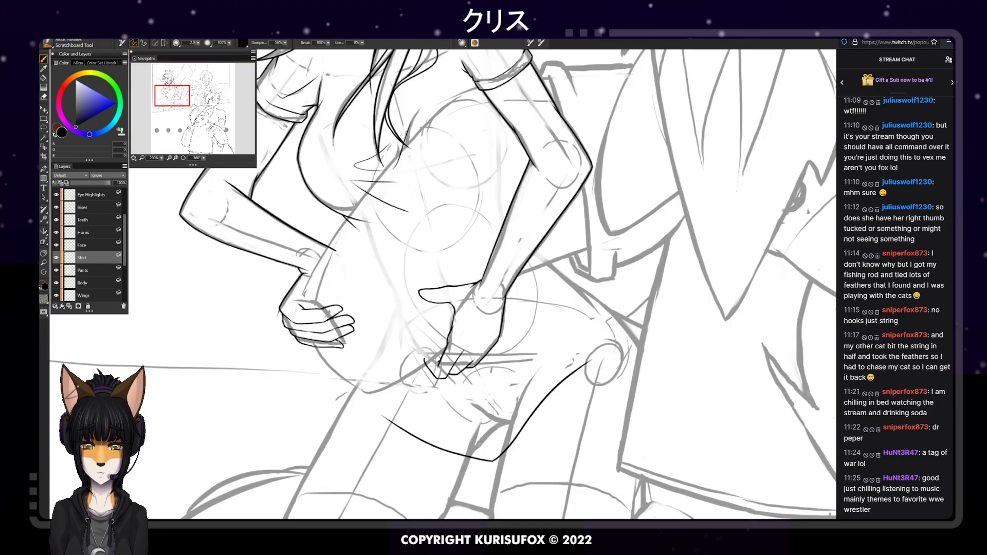
Extend the shirt hem line up to the far hip, restroking its end until it runs smoothly into the existing line
{"action": "key", "text": "n"}
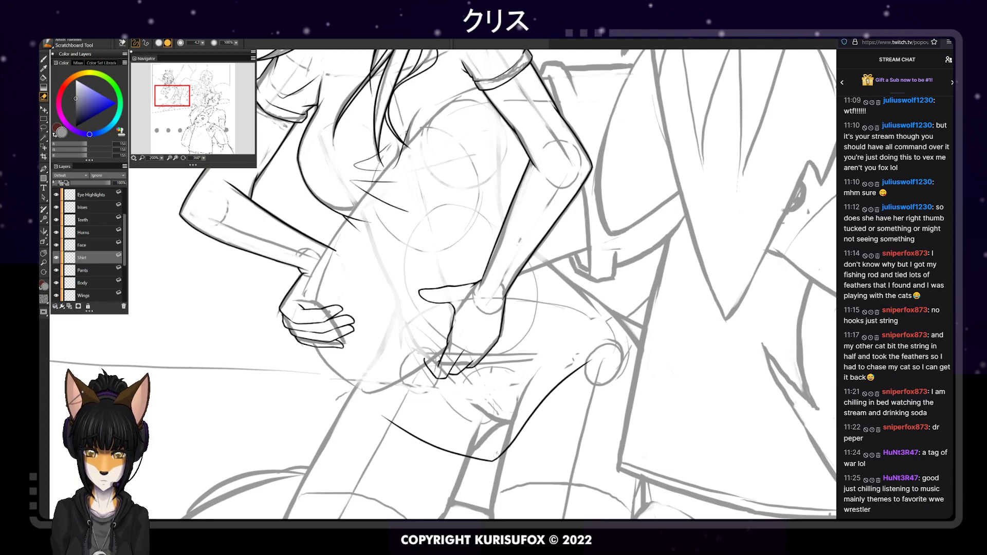
{"action": "key", "text": "p"}
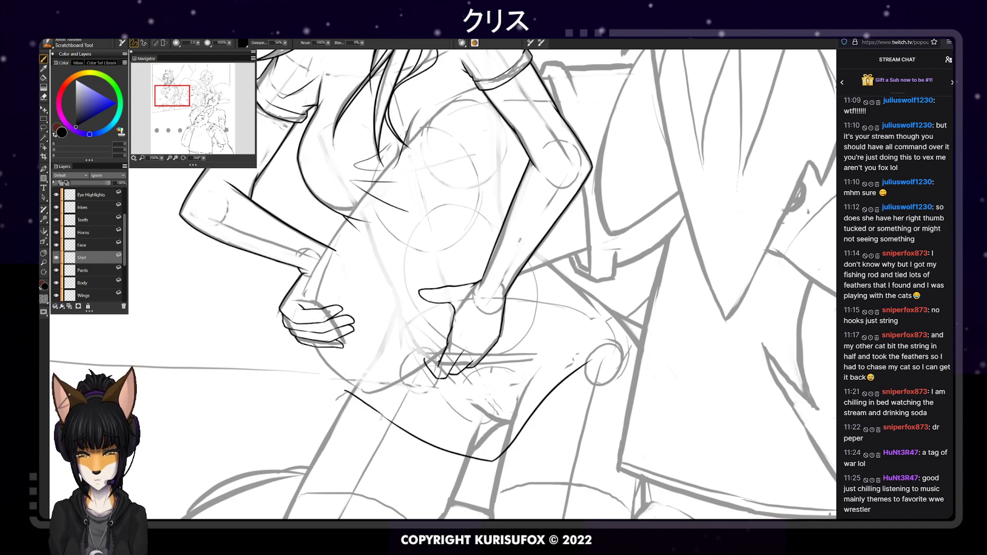
{"action": "left_click_drag", "start_coordinate": [342, 391], "coordinate": [386, 419]}
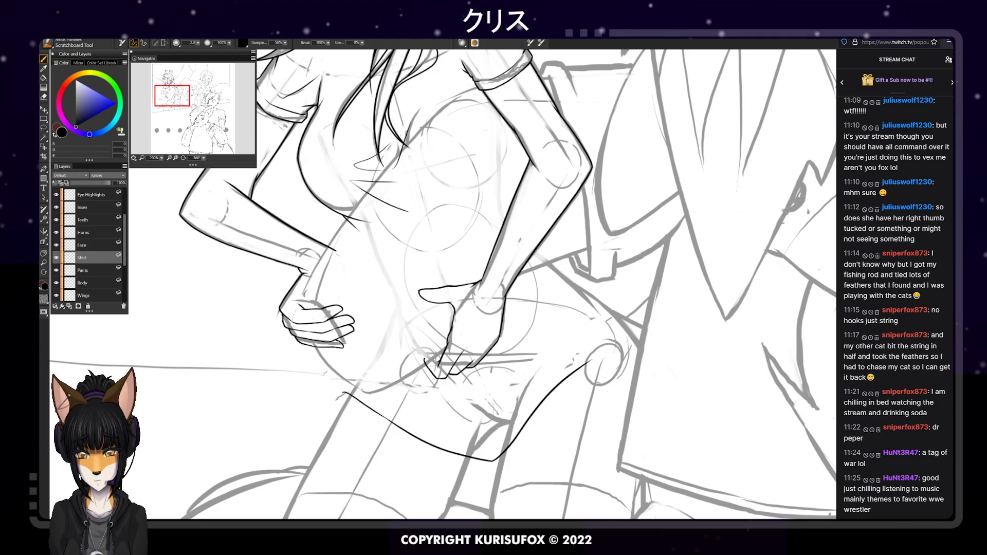
{"action": "left_click_drag", "start_coordinate": [339, 395], "coordinate": [378, 412]}
{"action": "key", "text": "ctrl+z"}
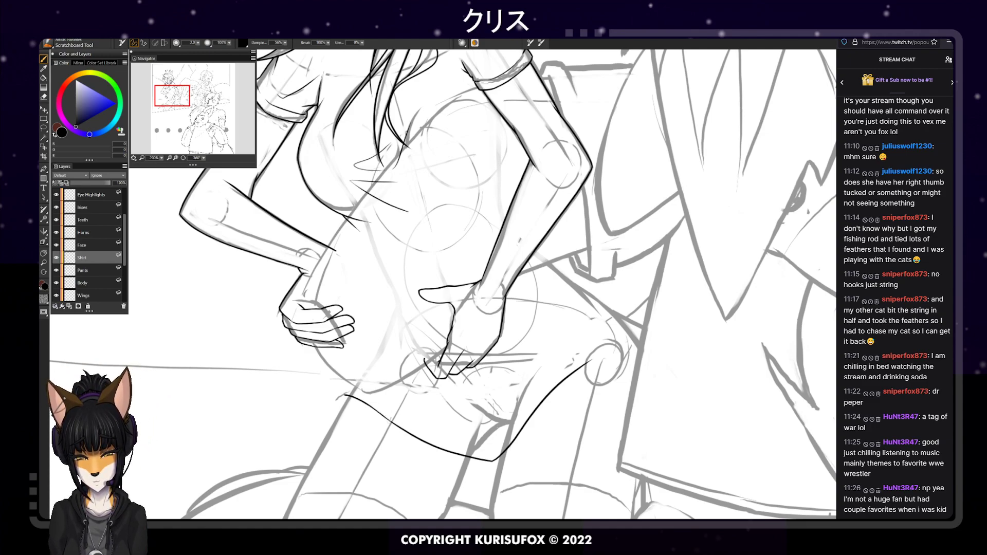
{"action": "left_click_drag", "start_coordinate": [344, 395], "coordinate": [394, 425]}
{"action": "key", "text": "ctrl+z"}
{"action": "left_click_drag", "start_coordinate": [345, 396], "coordinate": [404, 429]}
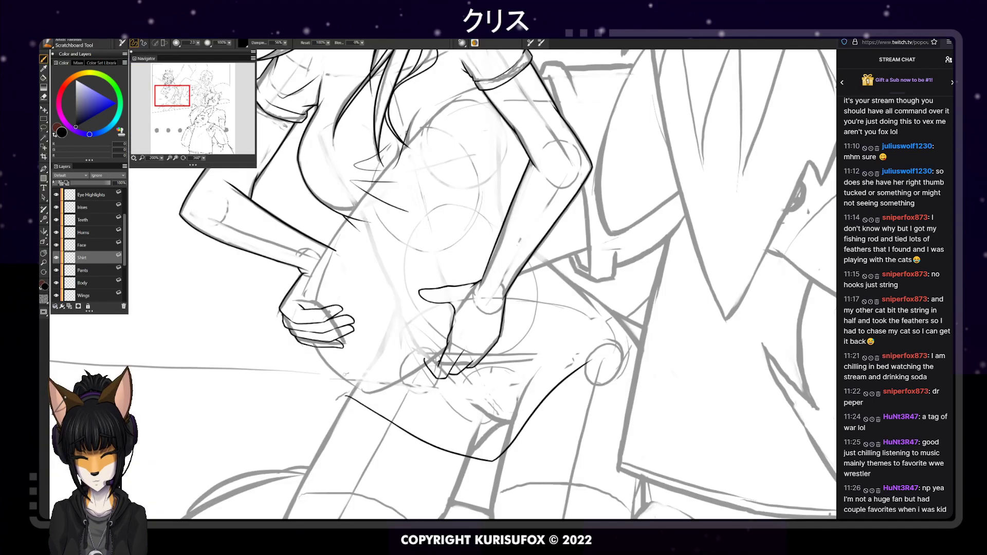
{"action": "key", "text": "ctrl+z"}
{"action": "left_click_drag", "start_coordinate": [346, 397], "coordinate": [406, 430]}
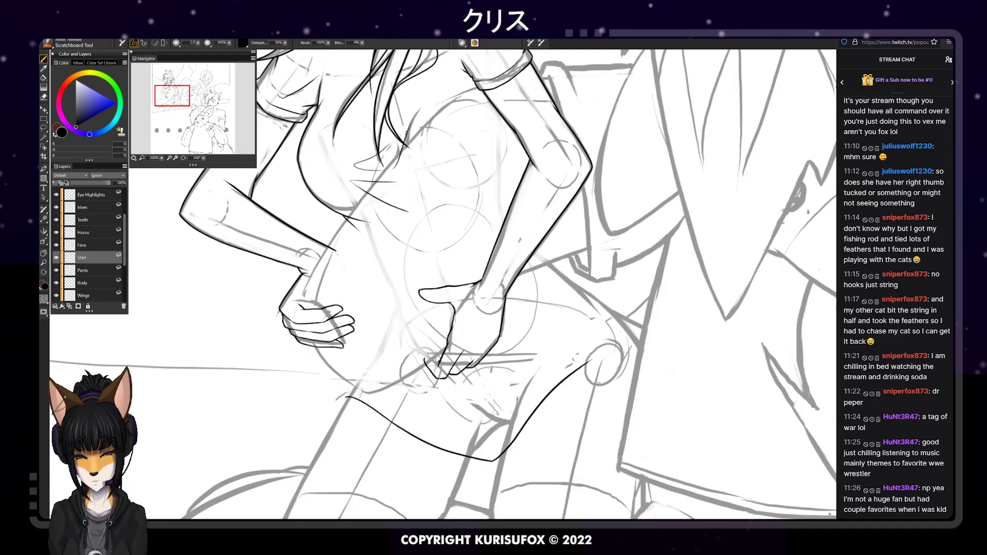
Ink the small folded corner at the hem's far-hip end, with a short line rising from it along the shirt's side
{"action": "key", "text": "e"}
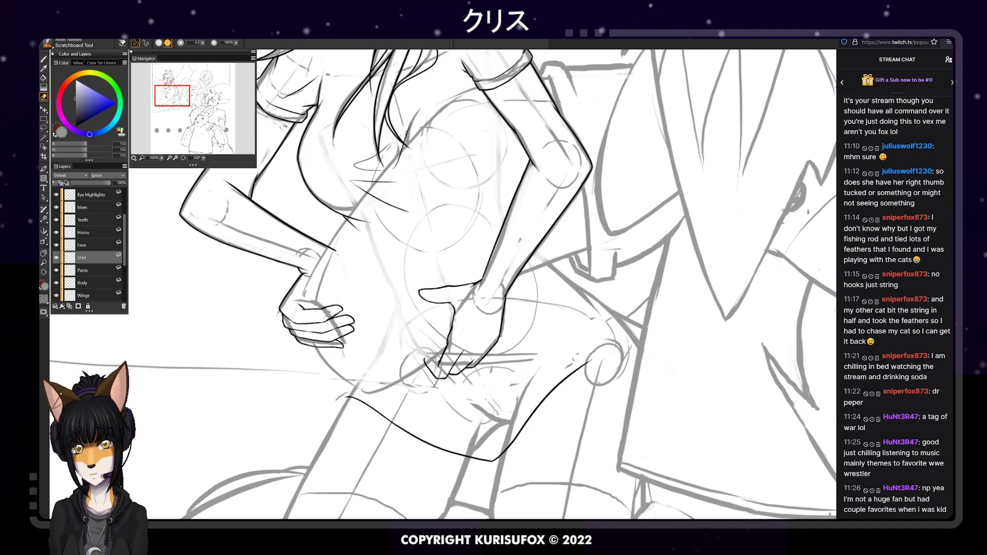
{"action": "key", "text": "b"}
{"action": "mouse_move", "coordinate": [343, 397]}
{"action": "left_mouse_down"}
{"action": "mouse_move", "coordinate": [344, 412]}
{"action": "mouse_move", "coordinate": [354, 386]}
{"action": "left_mouse_up"}
{"action": "key", "text": "ctrl+z"}
{"action": "key", "text": "ctrl+z"}
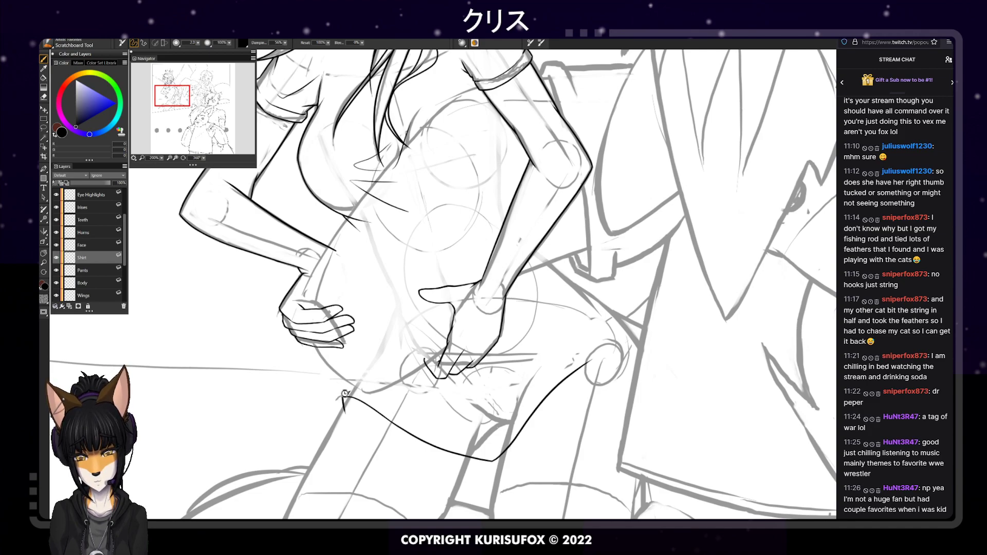
{"action": "key", "text": "ctrl+z"}
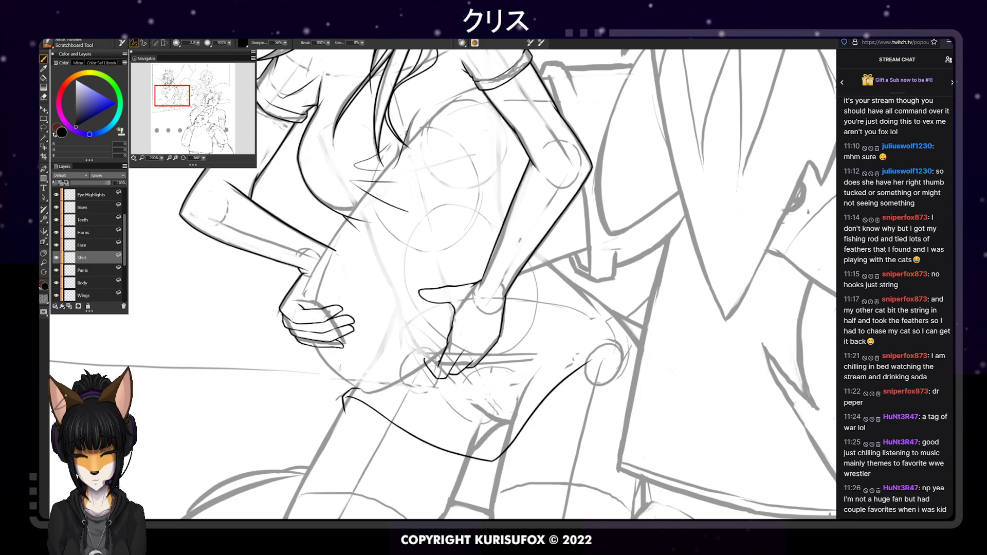
{"action": "key", "text": "e"}
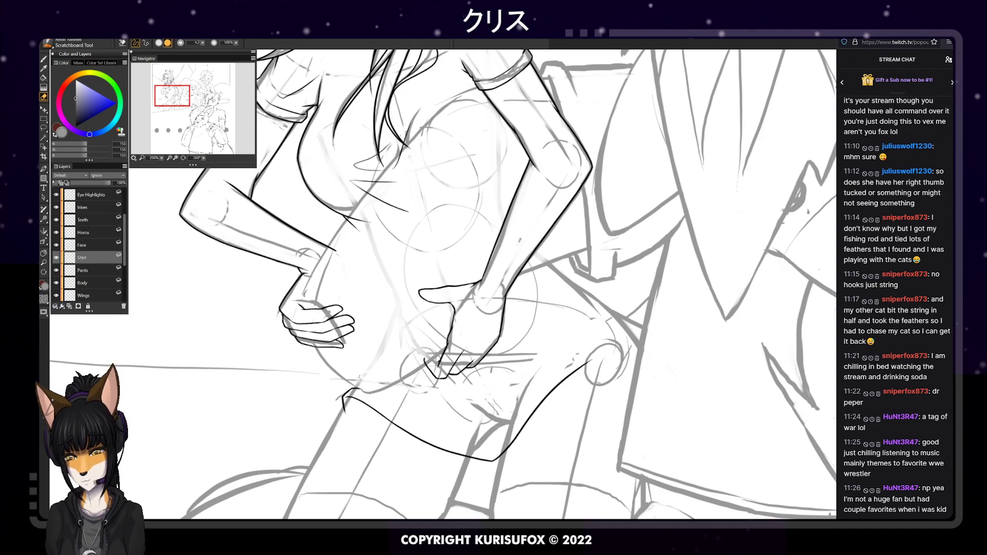
{"action": "key", "text": "p"}
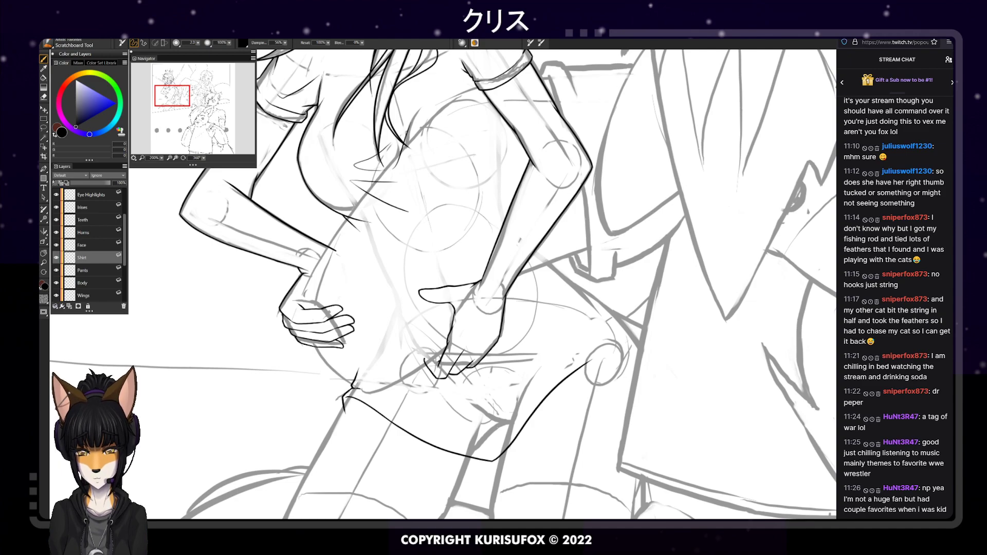
Ink a second line just inside the shirt hem, from the far-hip corner through the V's point to the near hip
{"action": "left_click_drag", "start_coordinate": [354, 387], "coordinate": [423, 424]}
{"action": "key", "text": "ctrl+z"}
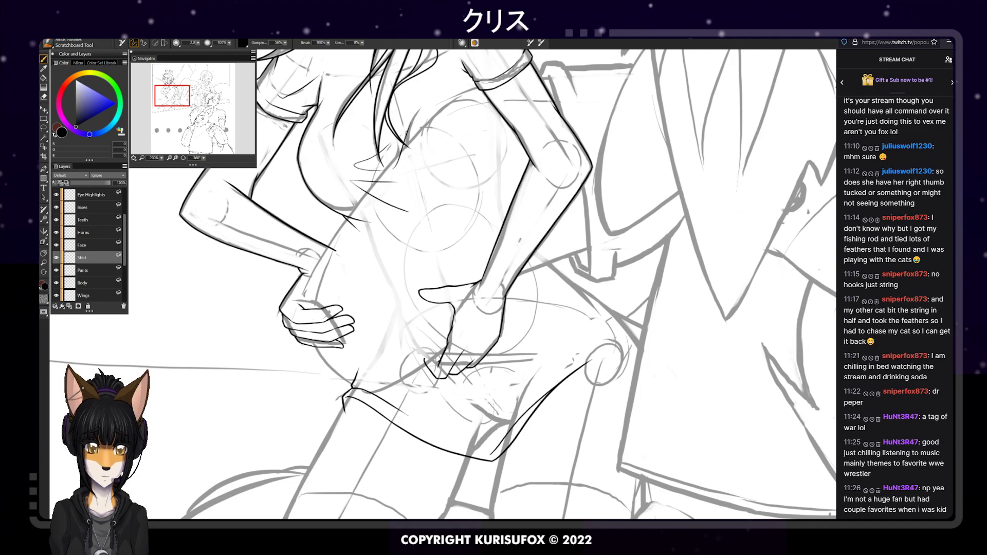
{"action": "key", "text": "ctrl+z"}
{"action": "mouse_move", "coordinate": [490, 455]}
{"action": "left_mouse_down"}
{"action": "mouse_move", "coordinate": [530, 393]}
{"action": "mouse_move", "coordinate": [582, 363]}
{"action": "left_mouse_up"}
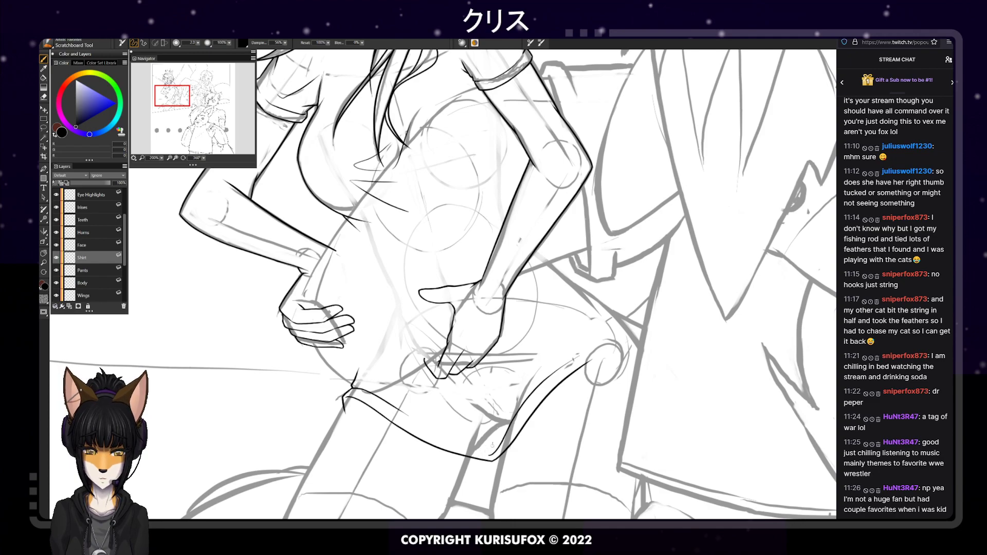
{"action": "key", "text": "e"}
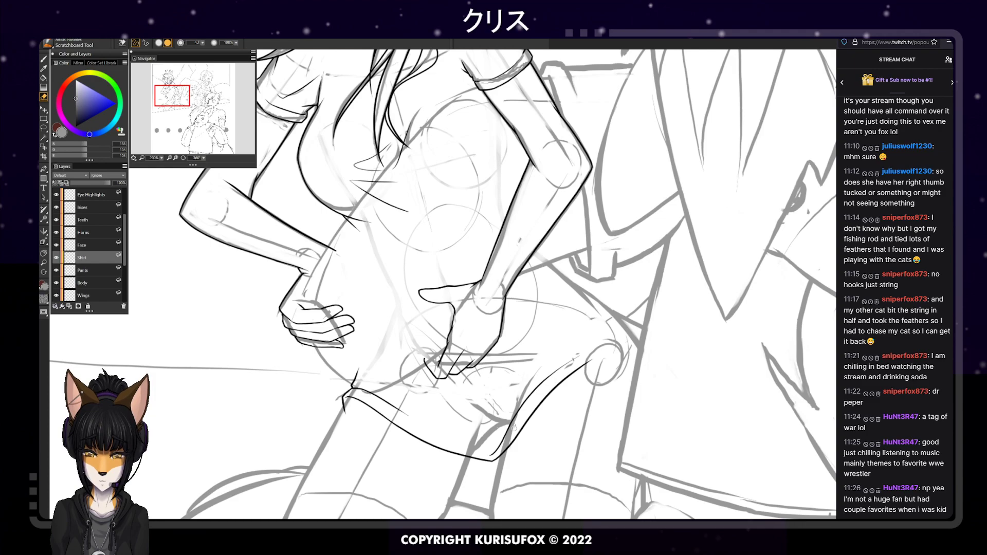
{"action": "key", "text": "p"}
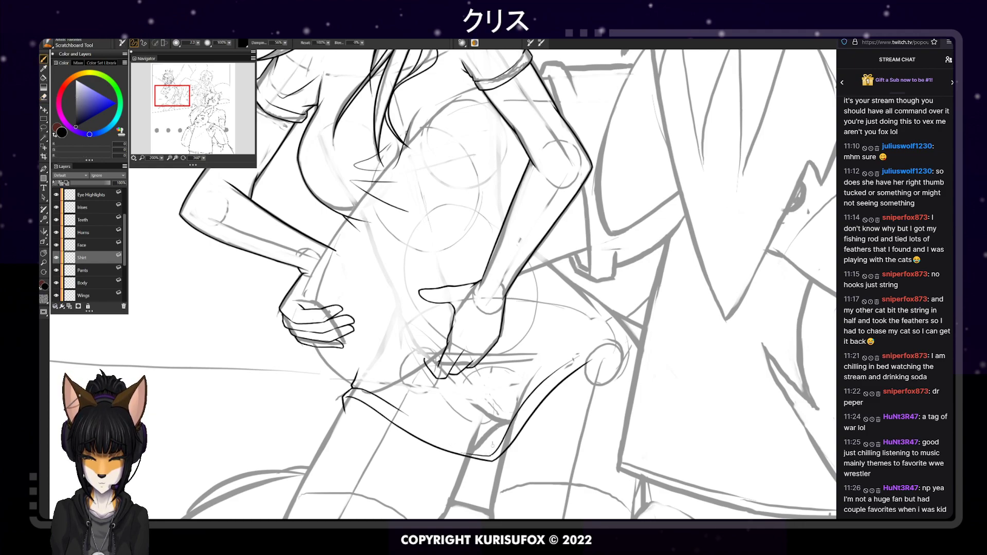
{"action": "key", "text": "e"}
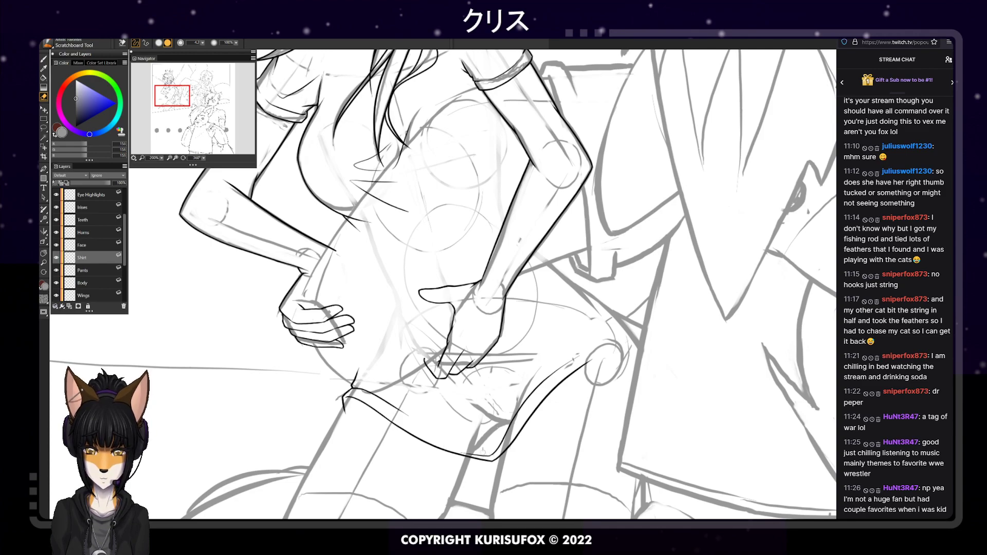
Ink the lower line of the girl's shirt hem with the brush, retrying the curve over the right hip until it extends past the body
{"action": "key", "text": "p"}
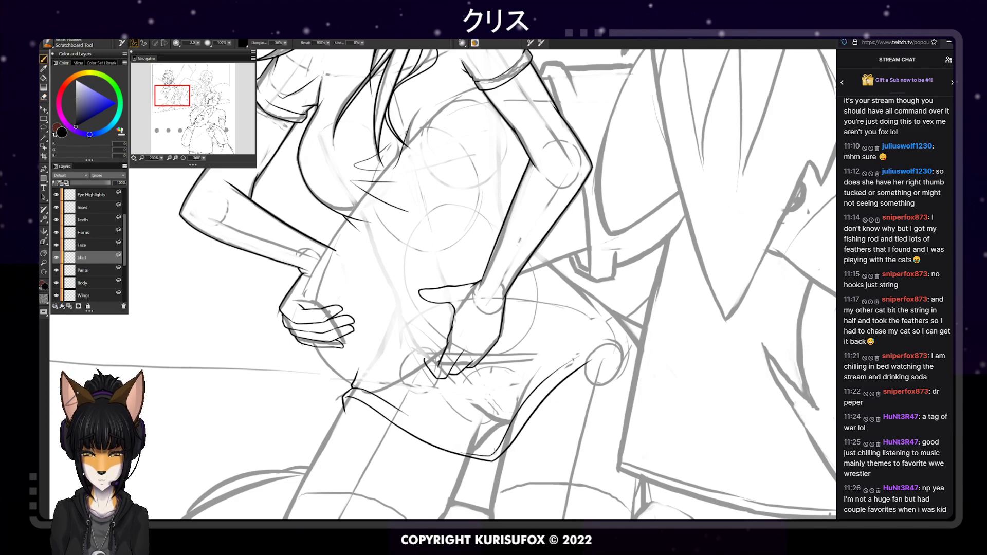
{"action": "left_click_drag", "start_coordinate": [495, 453], "coordinate": [434, 435]}
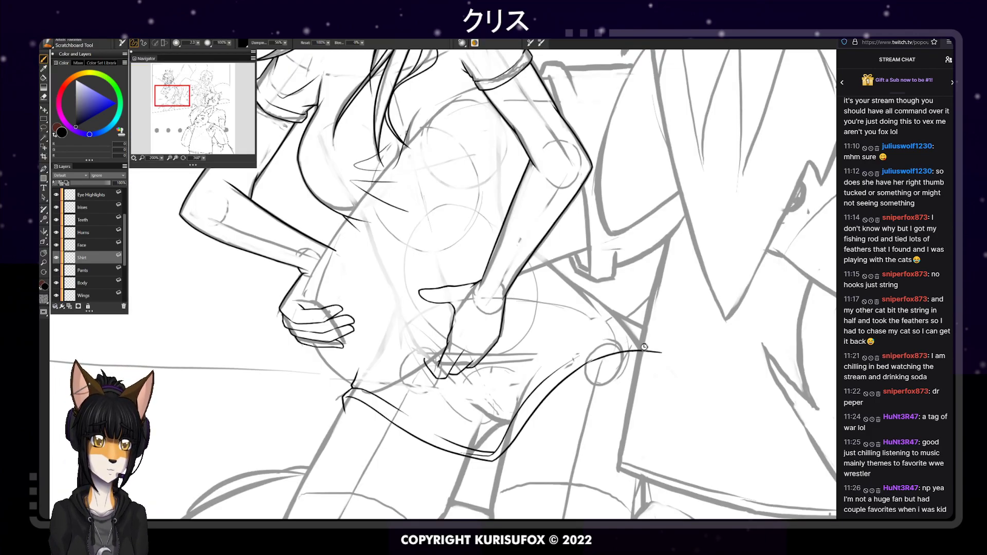
{"action": "left_click_drag", "start_coordinate": [659, 350], "coordinate": [586, 364]}
{"action": "key", "text": "ctrl+z"}
{"action": "left_click_drag", "start_coordinate": [659, 349], "coordinate": [583, 366]}
{"action": "key", "text": "ctrl+z"}
{"action": "left_click_drag", "start_coordinate": [656, 349], "coordinate": [574, 368]}
{"action": "key", "text": "ctrl+z"}
{"action": "mouse_move", "coordinate": [657, 349]}
{"action": "left_mouse_down"}
{"action": "mouse_move", "coordinate": [614, 351]}
{"action": "mouse_move", "coordinate": [576, 371]}
{"action": "left_mouse_up"}
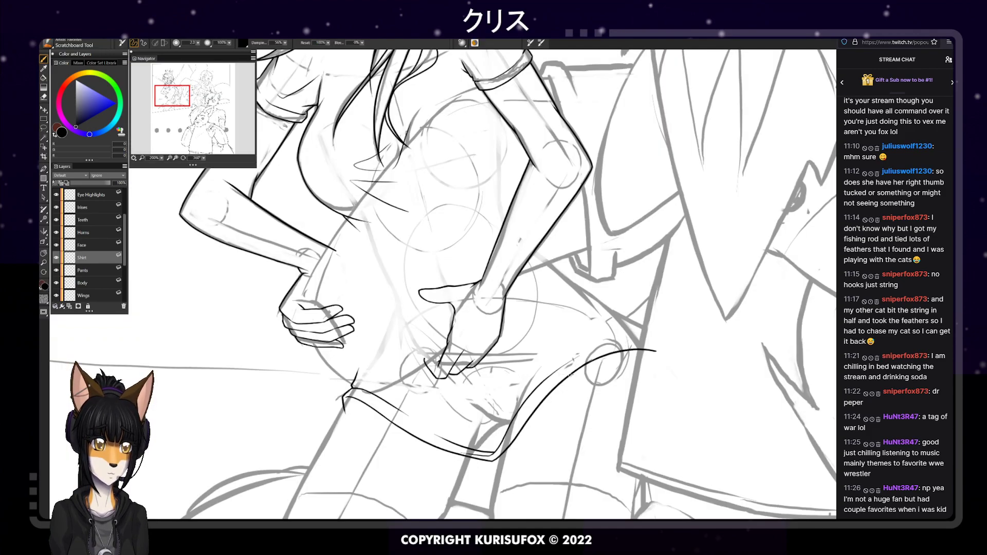
Ink a second line just above the hem's outer end at the right hip, giving the hem a parallel edge
{"action": "key", "text": "e"}
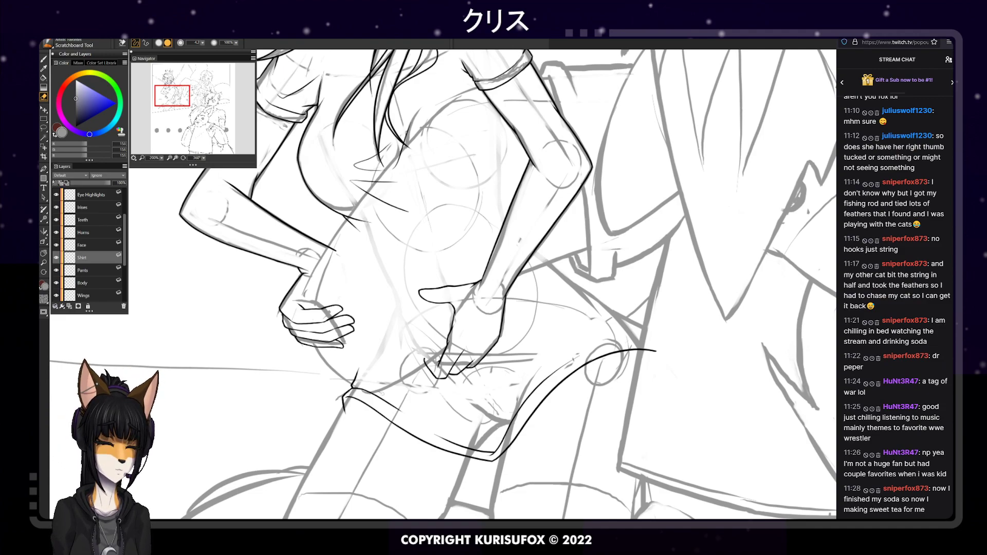
{"action": "key", "text": "p"}
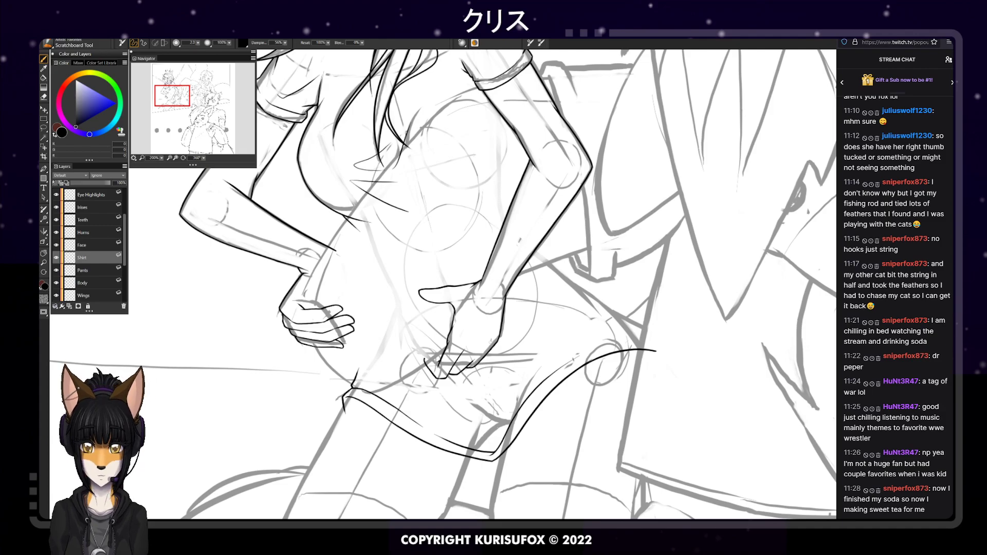
{"action": "left_click_drag", "start_coordinate": [662, 334], "coordinate": [599, 346]}
{"action": "key", "text": "ctrl+z"}
{"action": "left_click_drag", "start_coordinate": [658, 334], "coordinate": [594, 348]}
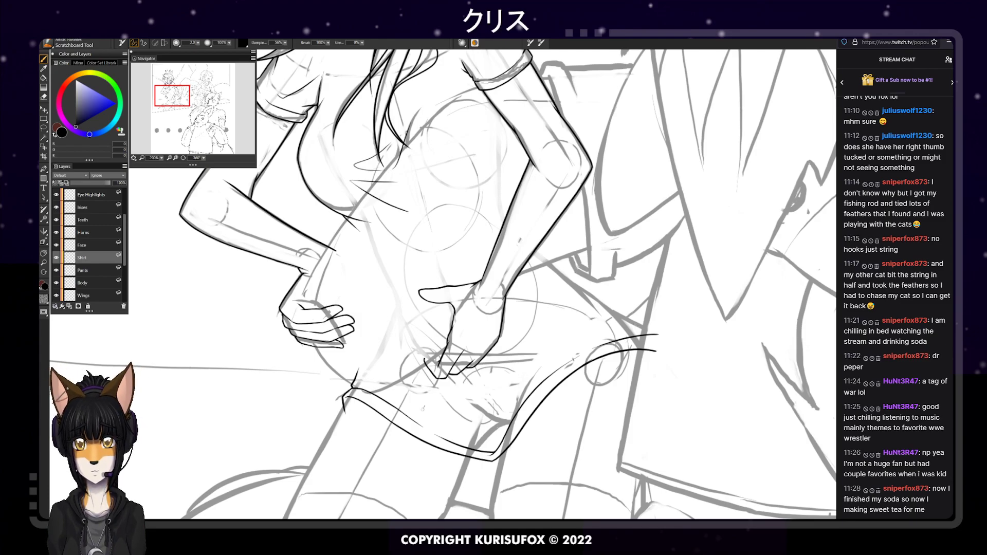
Try to ink the shirt's side edge from below the right forearm down over the hip
{"action": "scroll", "coordinate": [426, 412], "scroll_direction": "down", "scroll_amount": 6}
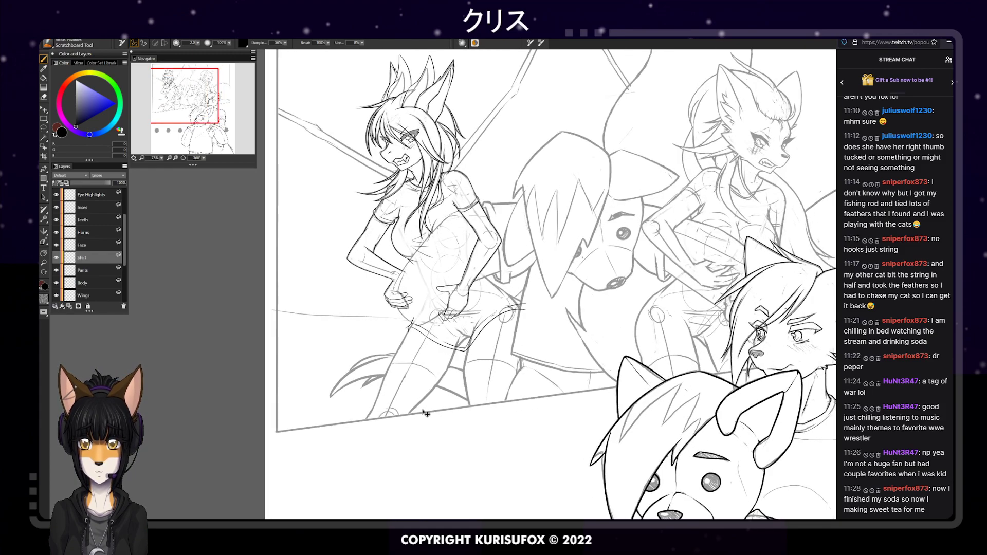
{"action": "scroll", "coordinate": [425, 413], "scroll_direction": "up", "scroll_amount": 4}
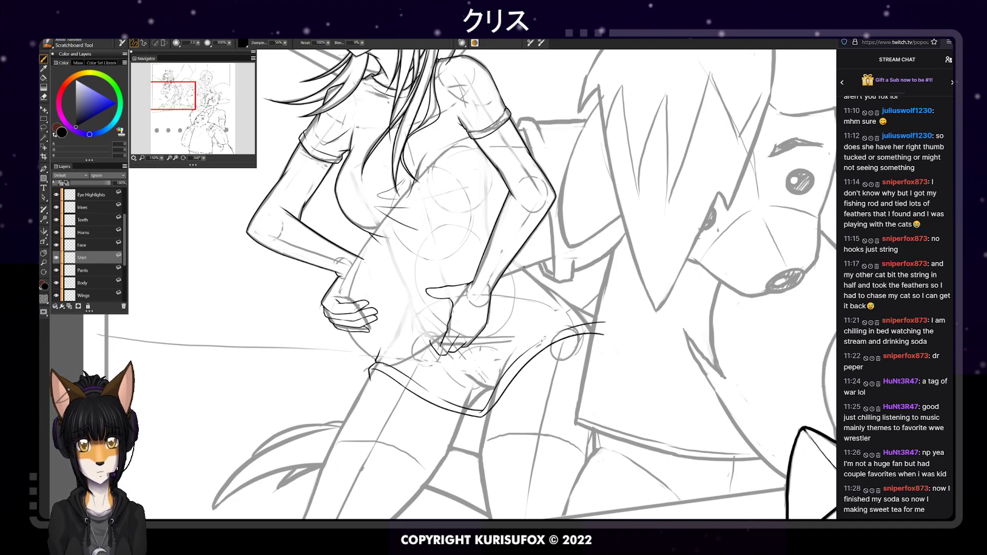
{"action": "mouse_move", "coordinate": [524, 264]}
{"action": "left_mouse_down"}
{"action": "mouse_move", "coordinate": [550, 284]}
{"action": "mouse_move", "coordinate": [534, 313]}
{"action": "left_mouse_up"}
{"action": "key", "text": "ctrl+z"}
{"action": "key", "text": "ctrl+z"}
{"action": "mouse_move", "coordinate": [517, 256]}
{"action": "left_mouse_down"}
{"action": "mouse_move", "coordinate": [535, 274]}
{"action": "mouse_move", "coordinate": [537, 318]}
{"action": "left_mouse_up"}
{"action": "key", "text": "ctrl+z"}
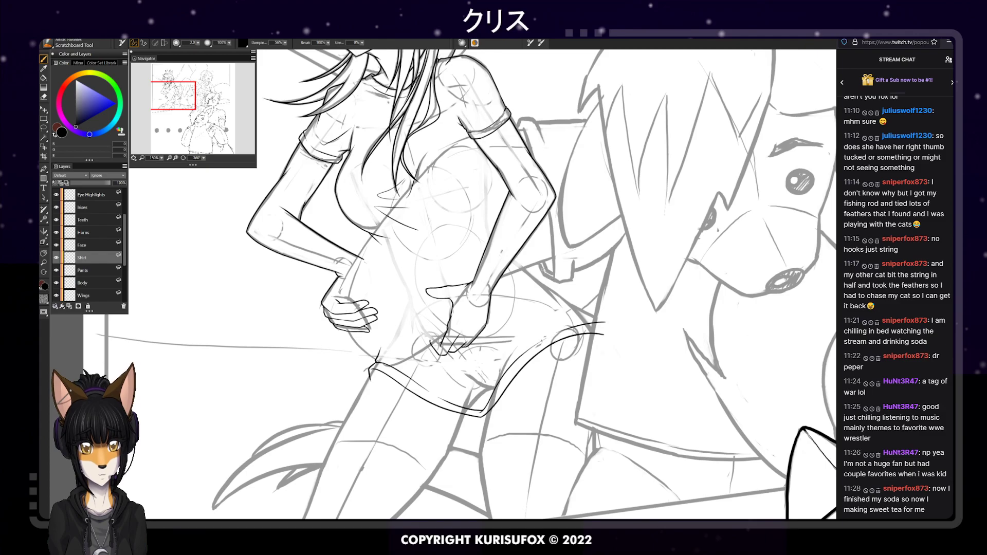
{"action": "left_click_drag", "start_coordinate": [523, 261], "coordinate": [534, 331]}
{"action": "key", "text": "ctrl+z"}
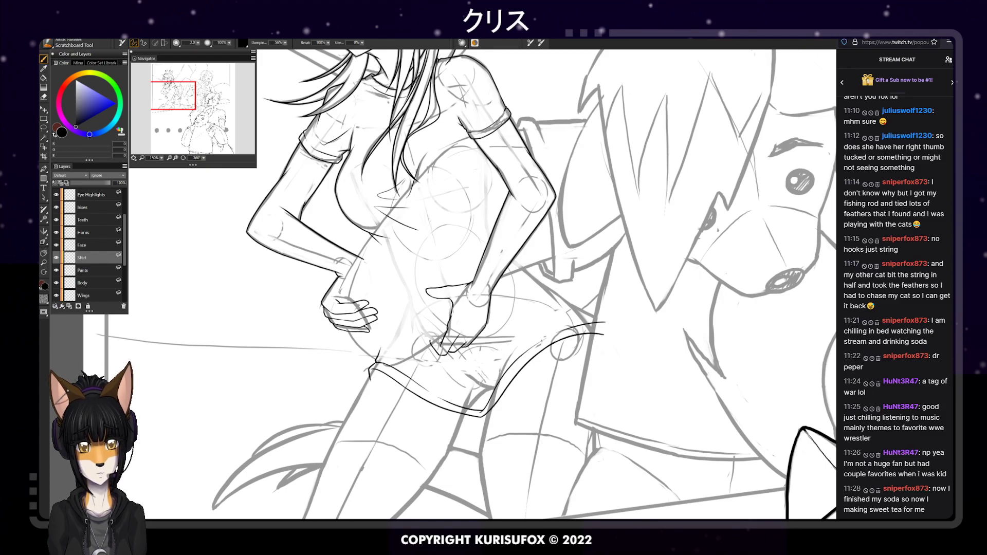
Ink a curved fold line inside the shirt, running parallel to the hem from its lowest point up toward the right hip
{"action": "mouse_move", "coordinate": [483, 387]}
{"action": "left_mouse_down"}
{"action": "mouse_move", "coordinate": [536, 308]}
{"action": "mouse_move", "coordinate": [485, 360]}
{"action": "left_mouse_up"}
{"action": "key", "text": "ctrl+z"}
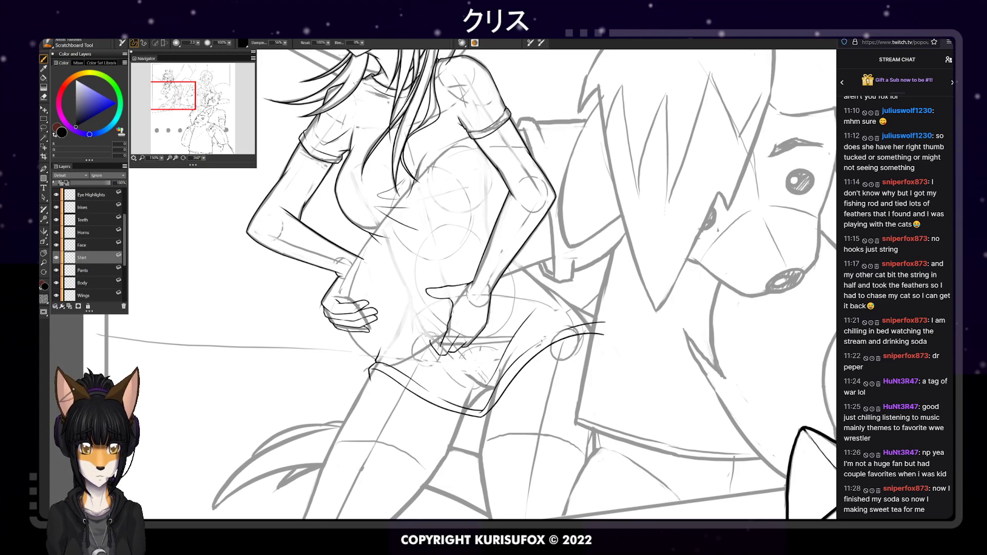
{"action": "key", "text": "ctrl+z"}
{"action": "mouse_move", "coordinate": [456, 382]}
{"action": "left_mouse_down"}
{"action": "mouse_move", "coordinate": [548, 309]}
{"action": "mouse_move", "coordinate": [512, 332]}
{"action": "left_mouse_up"}
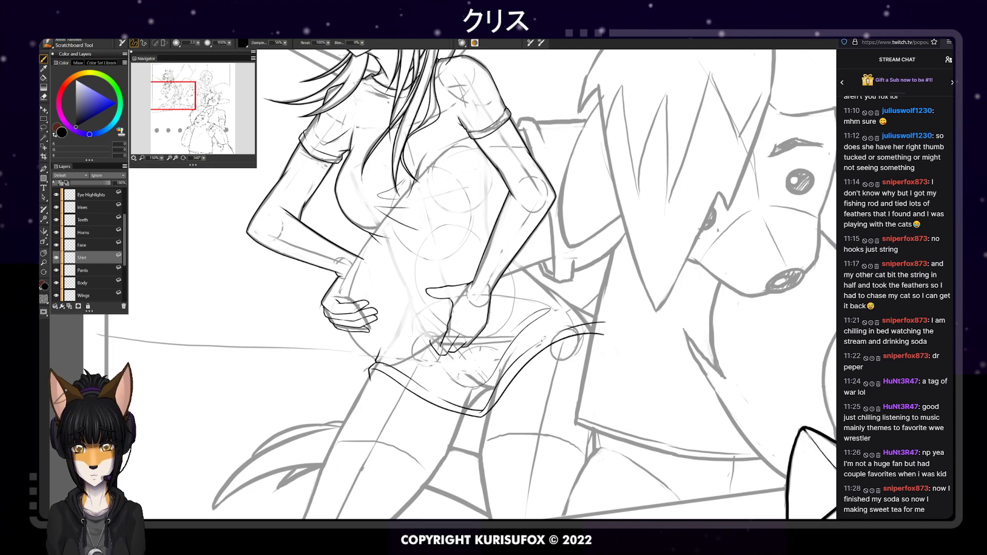
Ink a short fold line above the front of the hem, just below the hand in front of the body
{"action": "mouse_move", "coordinate": [413, 356]}
{"action": "left_mouse_down"}
{"action": "mouse_move", "coordinate": [462, 372]}
{"action": "mouse_move", "coordinate": [445, 389]}
{"action": "mouse_move", "coordinate": [452, 370]}
{"action": "left_mouse_up"}
{"action": "key", "text": "ctrl+z"}
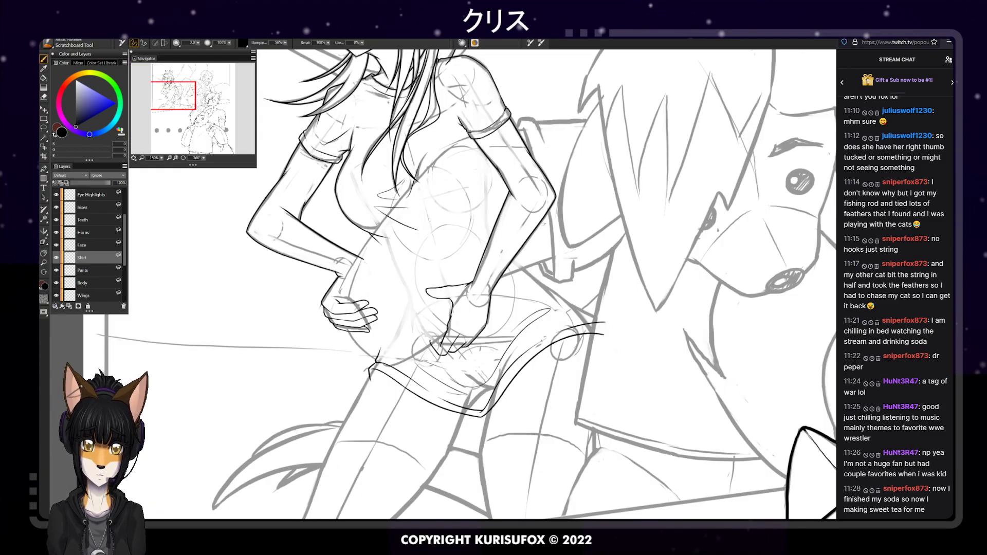
{"action": "key", "text": "ctrl+z"}
{"action": "mouse_move", "coordinate": [475, 398]}
{"action": "left_mouse_down"}
{"action": "mouse_move", "coordinate": [414, 359]}
{"action": "mouse_move", "coordinate": [450, 368]}
{"action": "left_mouse_up"}
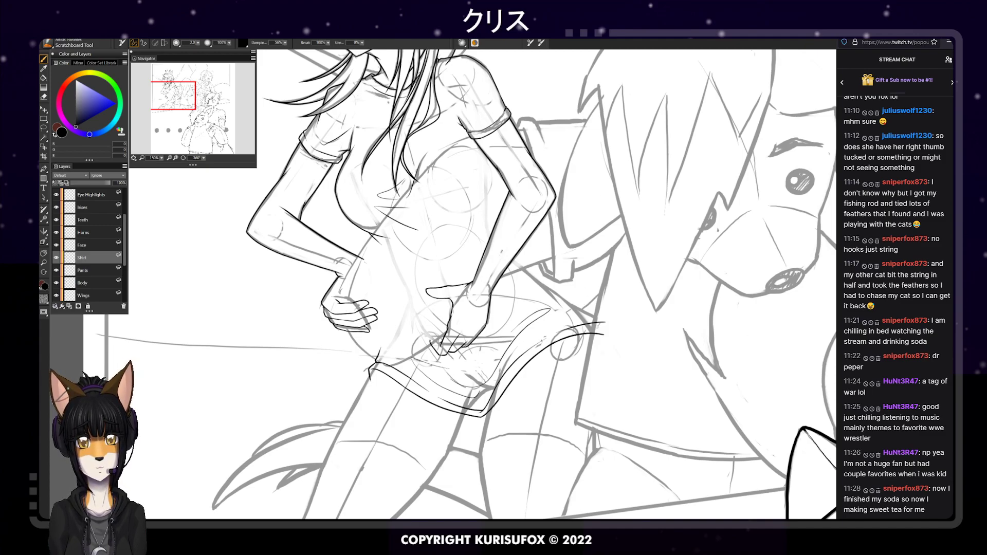
Try to ink the shirt's side edge as one long curve between the right forearm and the hem's outer end
{"action": "left_click_drag", "start_coordinate": [203, 157], "coordinate": [171, 175]}
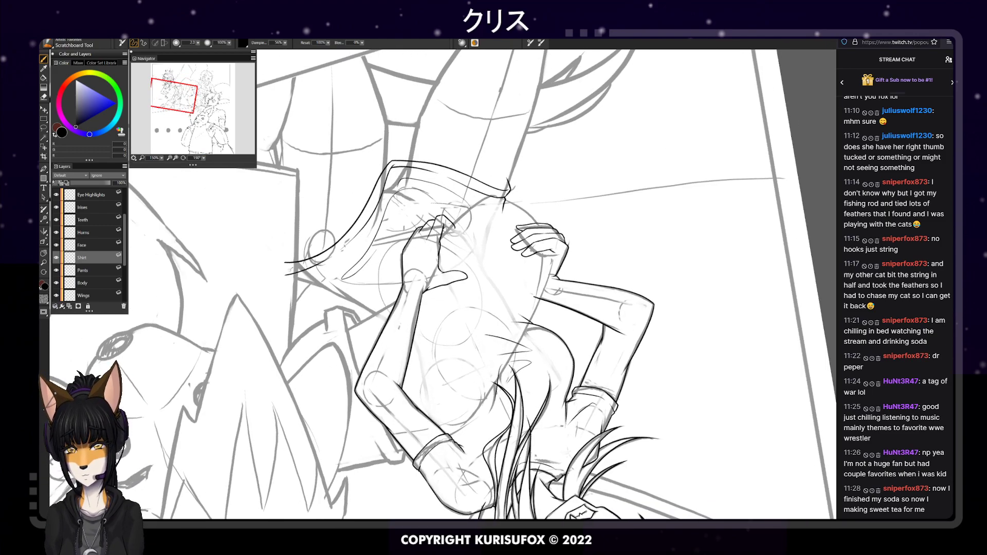
{"action": "left_click_drag", "start_coordinate": [399, 328], "coordinate": [344, 295]}
{"action": "key", "text": "ctrl+z"}
{"action": "left_click_drag", "start_coordinate": [400, 327], "coordinate": [339, 295]}
{"action": "key", "text": "ctrl+z"}
{"action": "left_click_drag", "start_coordinate": [403, 327], "coordinate": [330, 288]}
{"action": "key", "text": "ctrl+z"}
{"action": "mouse_move", "coordinate": [398, 327]}
{"action": "left_mouse_down"}
{"action": "mouse_move", "coordinate": [329, 284]}
{"action": "mouse_move", "coordinate": [340, 297]}
{"action": "mouse_move", "coordinate": [311, 288]}
{"action": "left_mouse_up"}
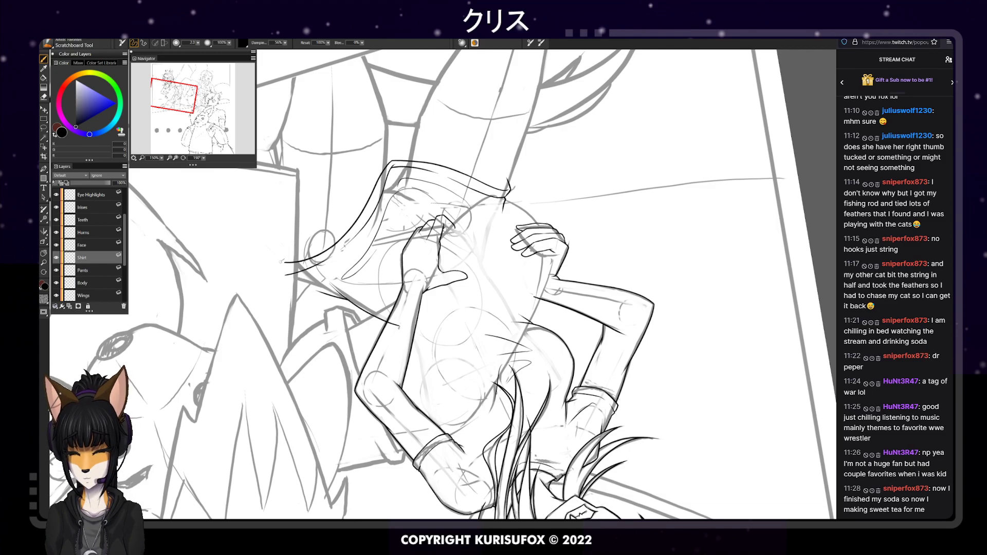
{"action": "key", "text": "ctrl+z"}
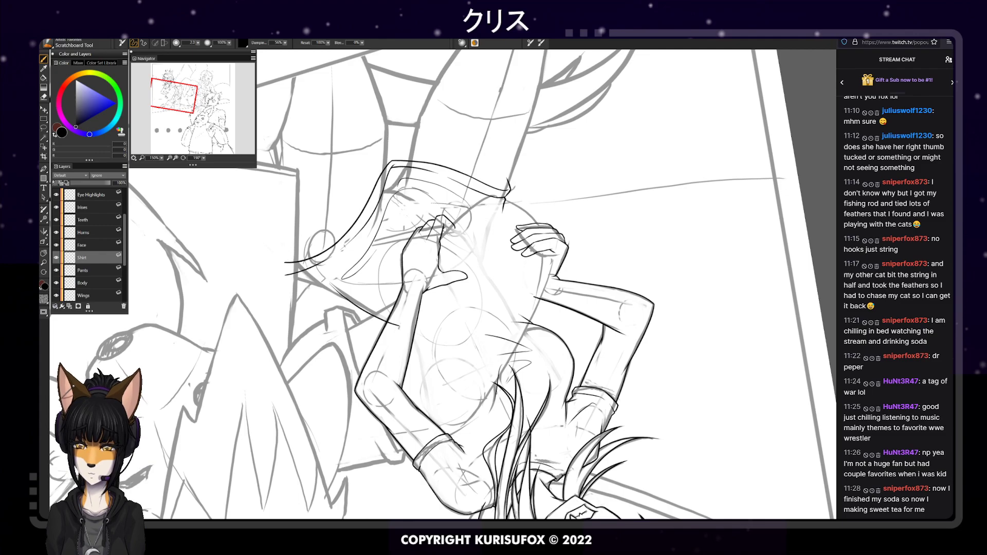
Try to add a second, straighter stroke beside the side edge, meeting it near the forearm
{"action": "left_click_drag", "start_coordinate": [297, 281], "coordinate": [359, 308]}
{"action": "key", "text": "ctrl+z"}
{"action": "left_click_drag", "start_coordinate": [286, 278], "coordinate": [368, 313]}
{"action": "key", "text": "ctrl+z"}
{"action": "left_click_drag", "start_coordinate": [287, 279], "coordinate": [379, 318]}
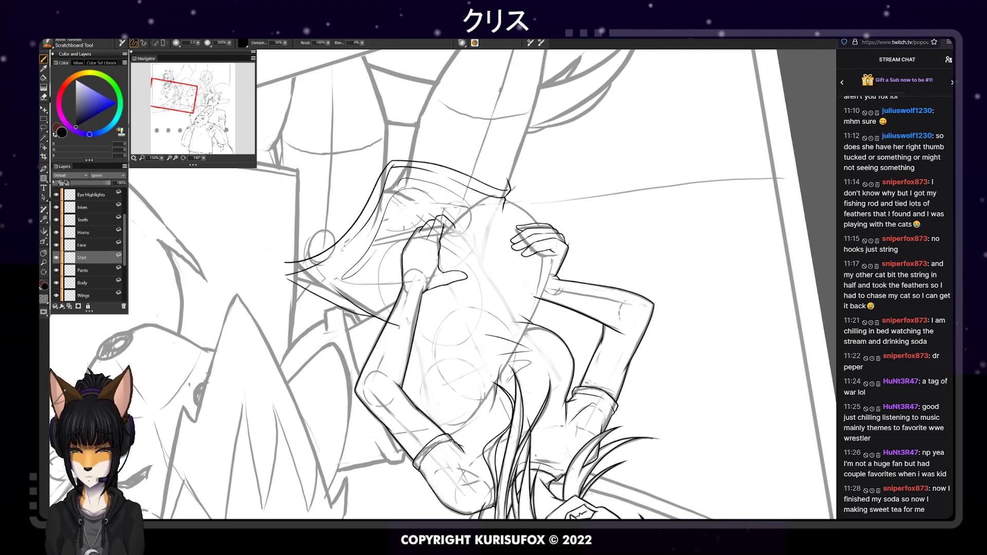
Undo the side-edge strokes between the forearm and the hem
{"action": "key", "text": "n"}
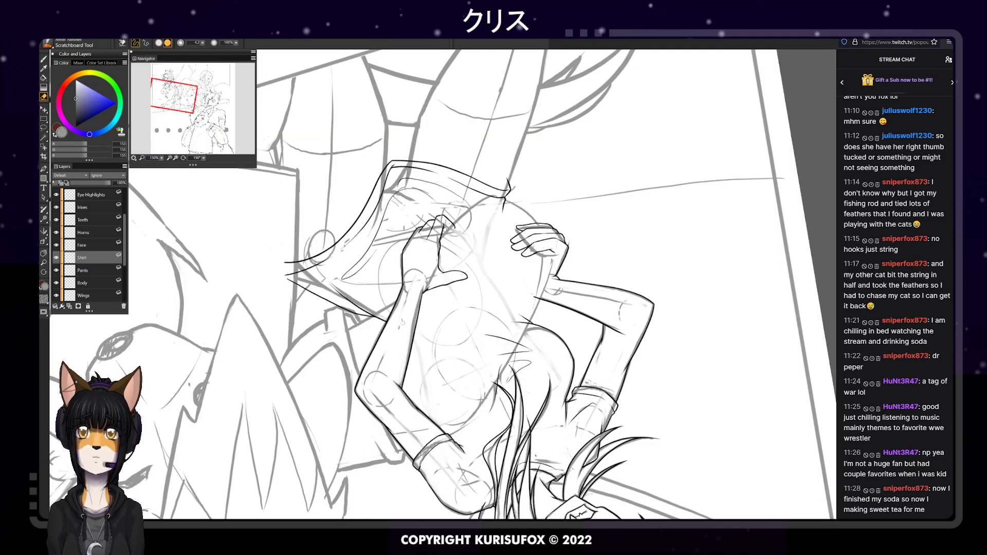
{"action": "left_click_drag", "start_coordinate": [204, 158], "coordinate": [231, 159]}
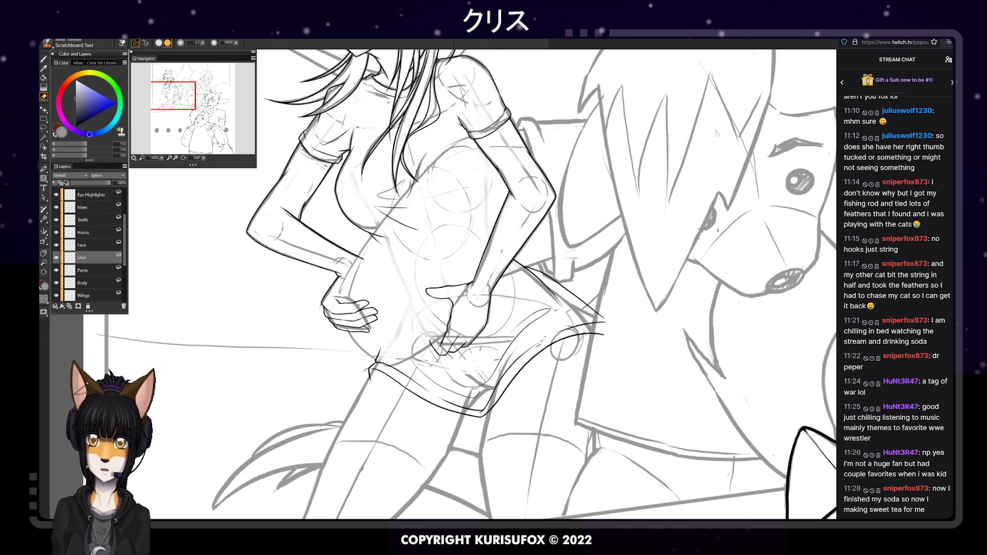
{"action": "key", "text": "ctrl+z"}
{"action": "key", "text": "ctrl+z"}
{"action": "key", "text": "ctrl+z"}
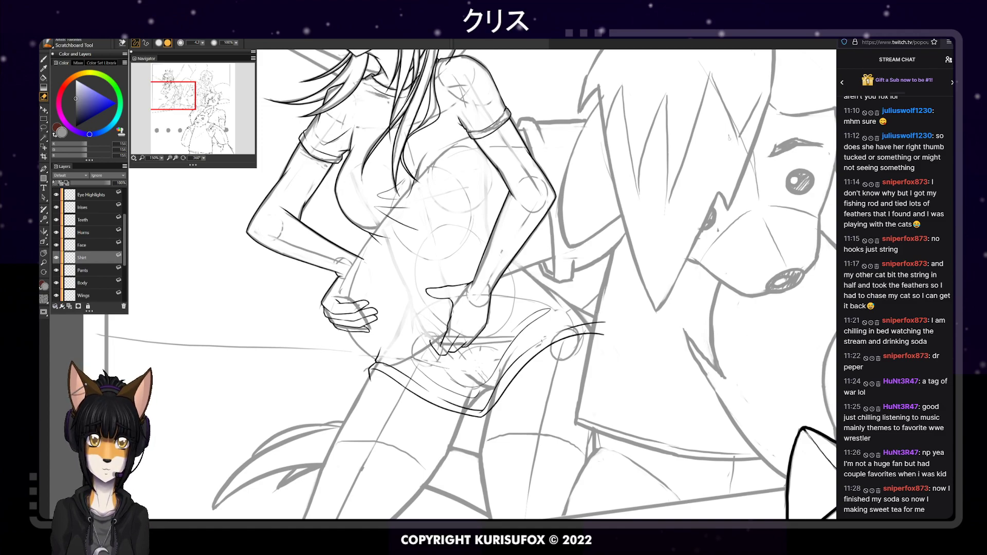
Ink the upper part of the shirt's side edge with short strokes from the right forearm down onto the hip
{"action": "key", "text": "p"}
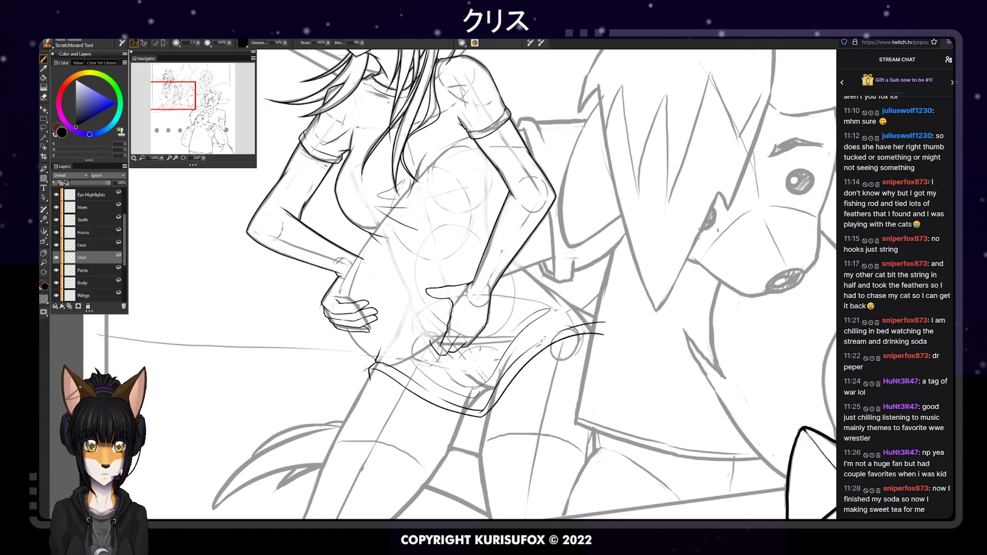
{"action": "left_click_drag", "start_coordinate": [540, 277], "coordinate": [555, 303]}
{"action": "key", "text": "ctrl+z"}
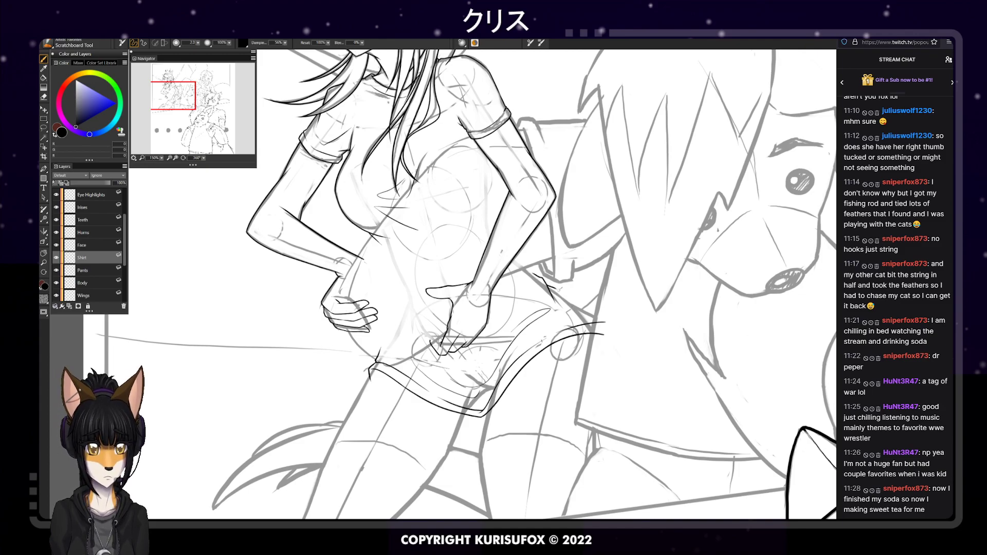
{"action": "left_click_drag", "start_coordinate": [561, 297], "coordinate": [598, 324]}
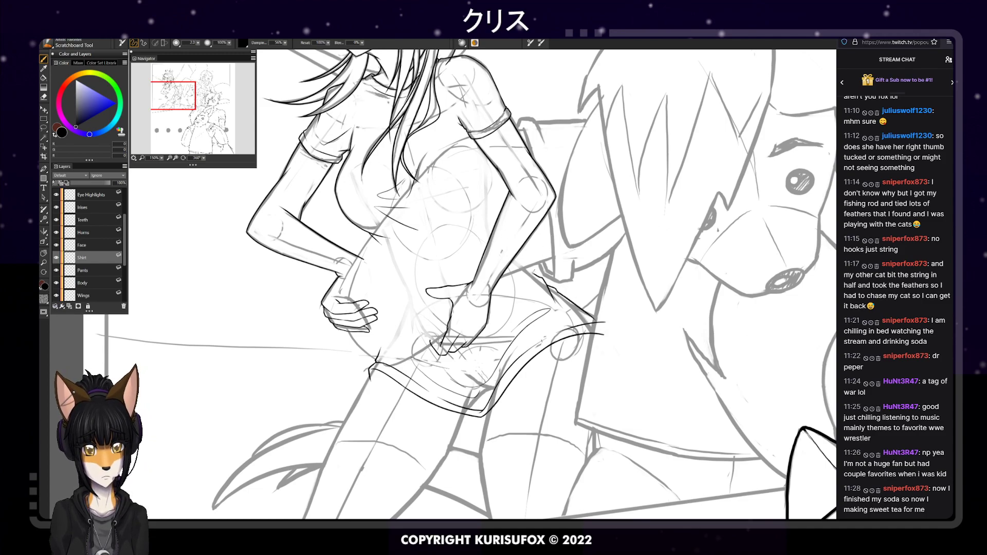
{"action": "mouse_move", "coordinate": [542, 283]}
{"action": "left_mouse_down"}
{"action": "mouse_move", "coordinate": [518, 262]}
{"action": "mouse_move", "coordinate": [548, 281]}
{"action": "left_mouse_up"}
{"action": "key", "text": "ctrl+z"}
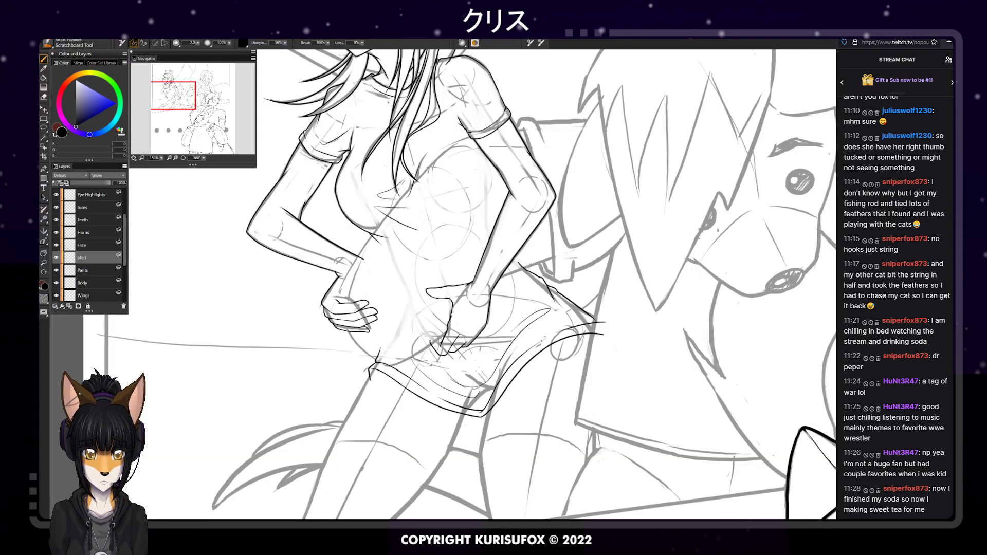
{"action": "key", "text": "ctrl+z"}
{"action": "key", "text": "ctrl+z"}
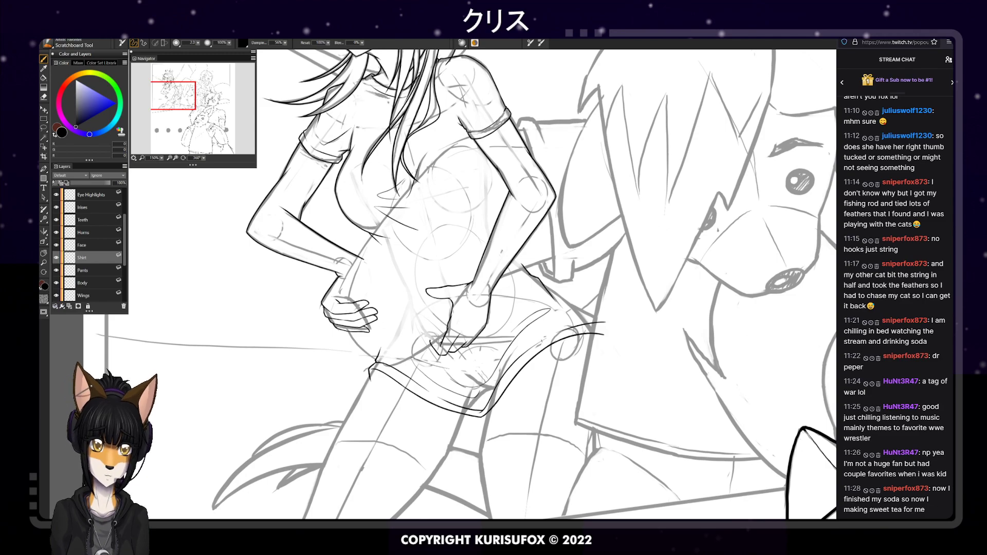
Extend the shirt's side edge from the hip outward past the hem's outer end
{"action": "key", "text": "n"}
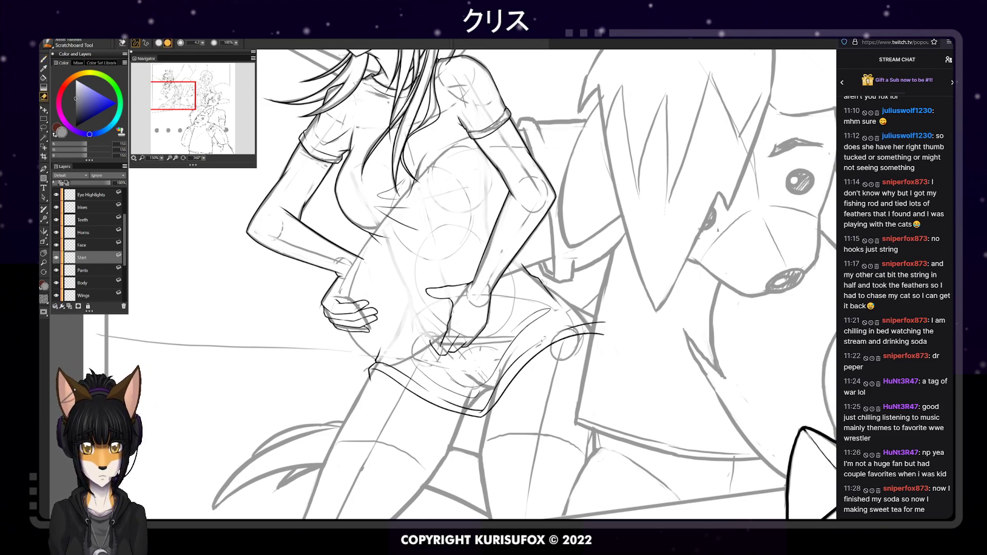
{"action": "key", "text": "b"}
{"action": "left_click_drag", "start_coordinate": [538, 279], "coordinate": [607, 333]}
{"action": "key", "text": "ctrl+z"}
{"action": "left_click_drag", "start_coordinate": [543, 282], "coordinate": [603, 324]}
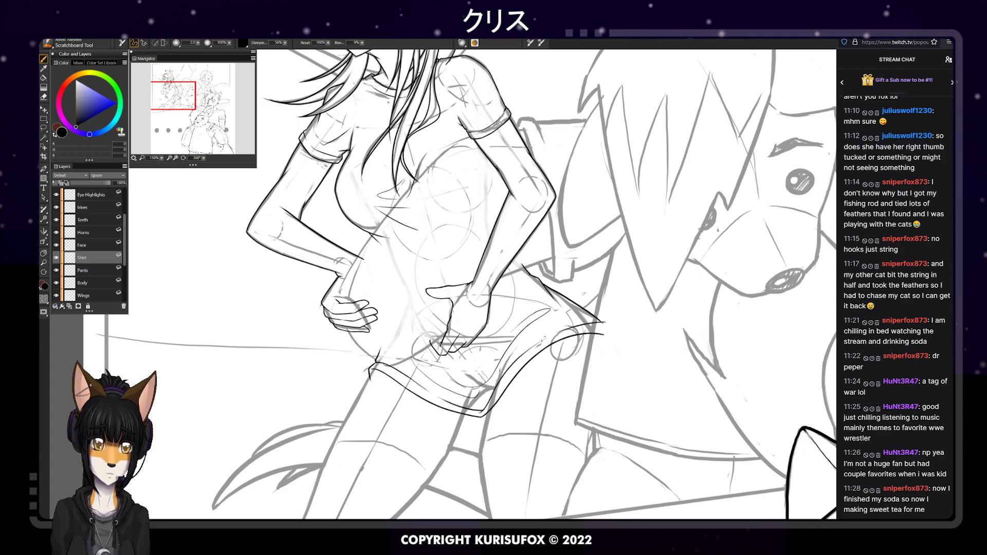
{"action": "key", "text": "ctrl+z"}
{"action": "left_click_drag", "start_coordinate": [564, 304], "coordinate": [614, 319]}
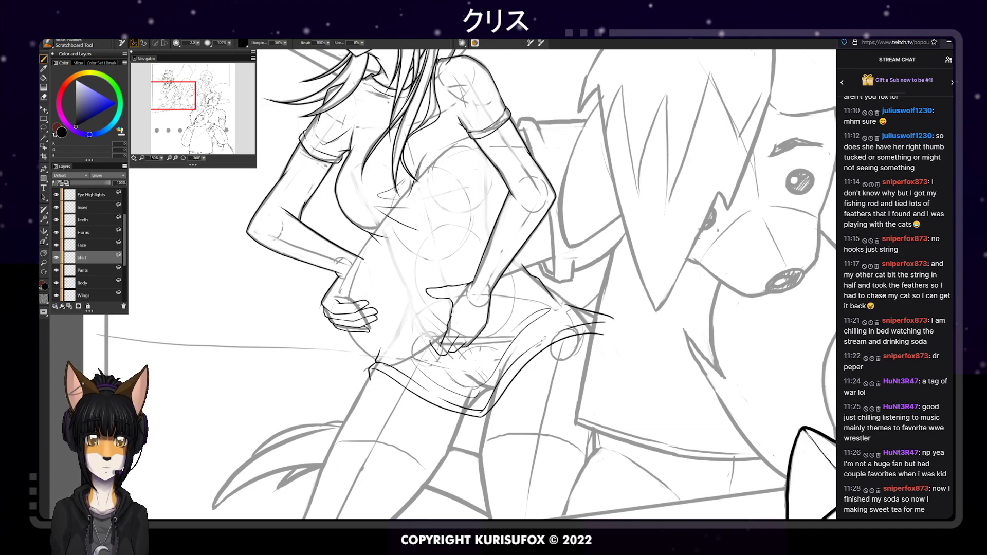
Retrace the middle of the side edge over the hip to join its upper and lower strokes
{"action": "left_click_drag", "start_coordinate": [542, 283], "coordinate": [586, 311]}
{"action": "key", "text": "ctrl+z"}
{"action": "left_click_drag", "start_coordinate": [540, 280], "coordinate": [579, 307]}
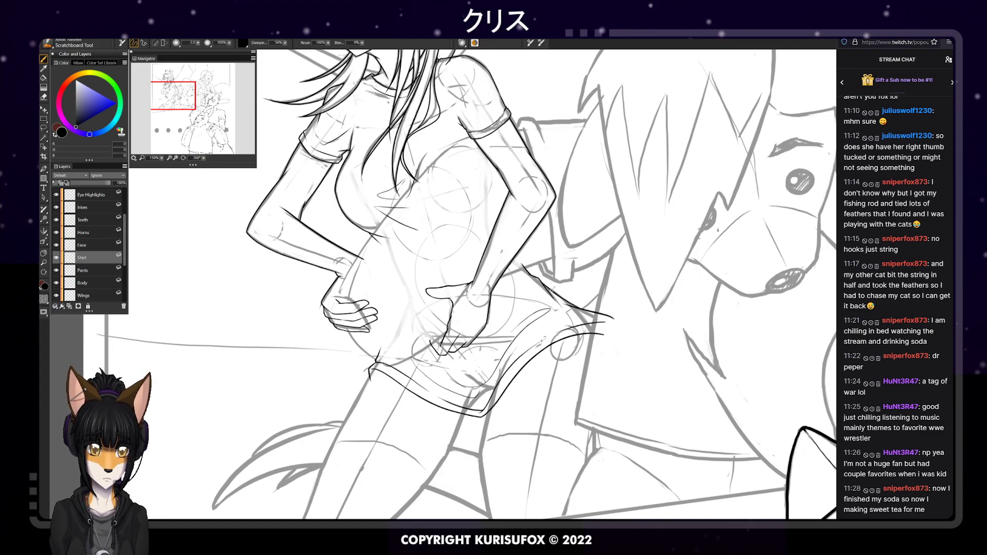
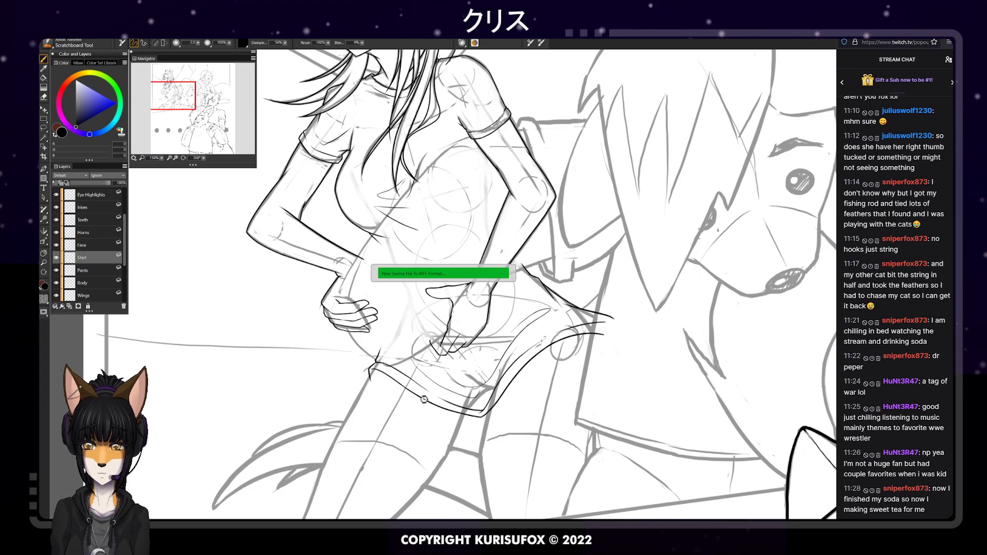
Ink a slanted line across the thighs just below the hem's lowest point, redrawing it until the placement fits
{"action": "left_click_drag", "start_coordinate": [443, 412], "coordinate": [485, 435]}
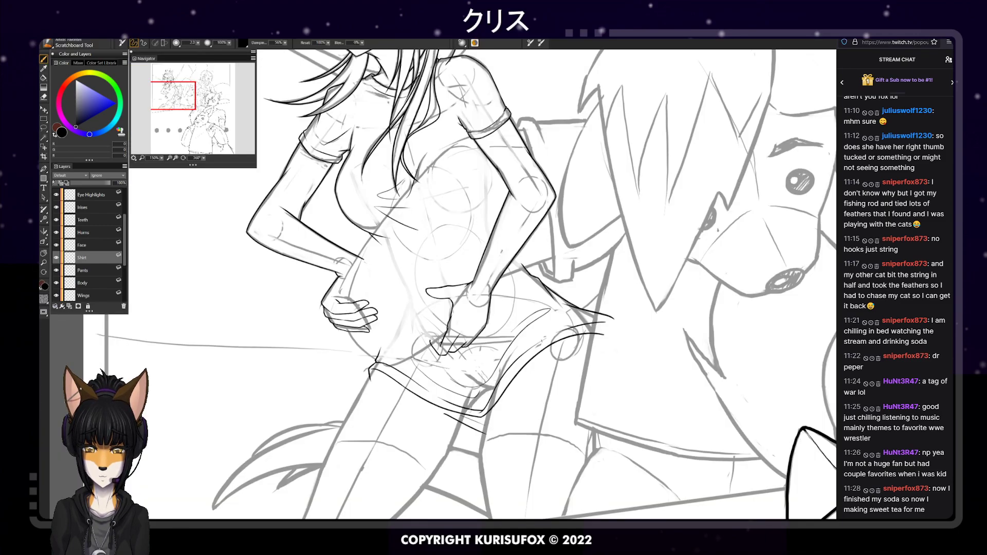
{"action": "key", "text": "ctrl+z"}
{"action": "left_click_drag", "start_coordinate": [441, 413], "coordinate": [500, 436]}
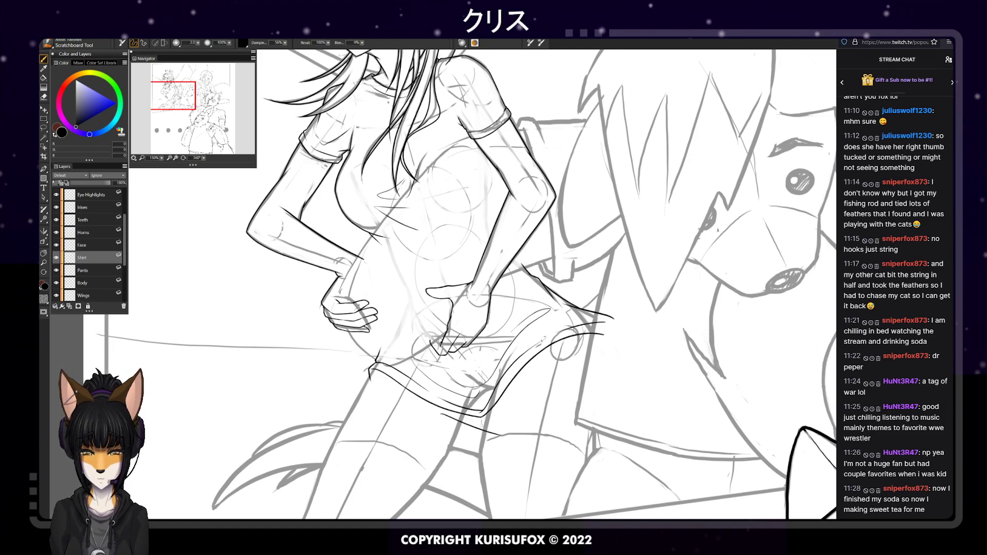
{"action": "key", "text": "ctrl+z"}
{"action": "left_click_drag", "start_coordinate": [438, 415], "coordinate": [501, 441]}
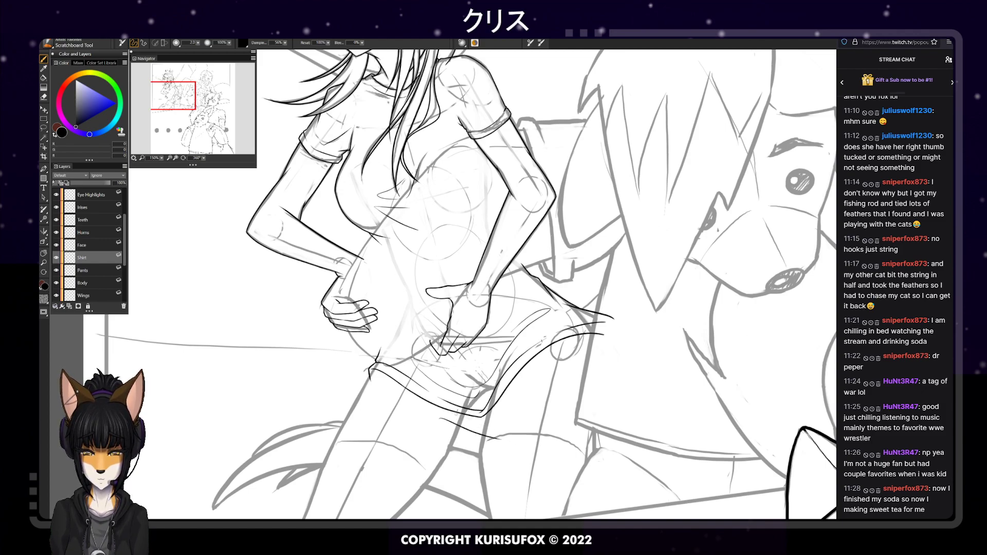
{"action": "left_click_drag", "start_coordinate": [455, 416], "coordinate": [495, 431]}
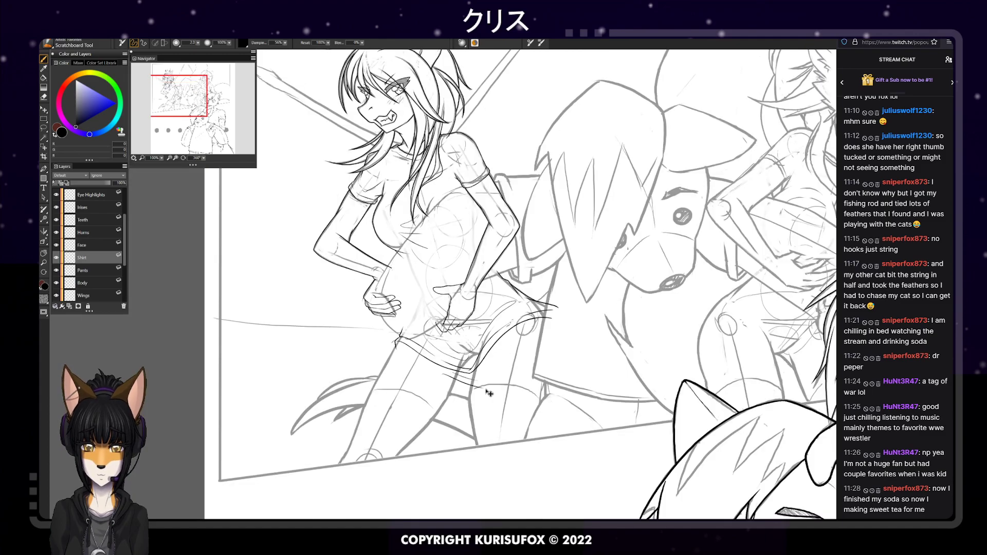
Check the whole figure's line art at a smaller scale and save the drawing
{"action": "scroll", "coordinate": [489, 393], "scroll_direction": "down", "scroll_amount": 2}
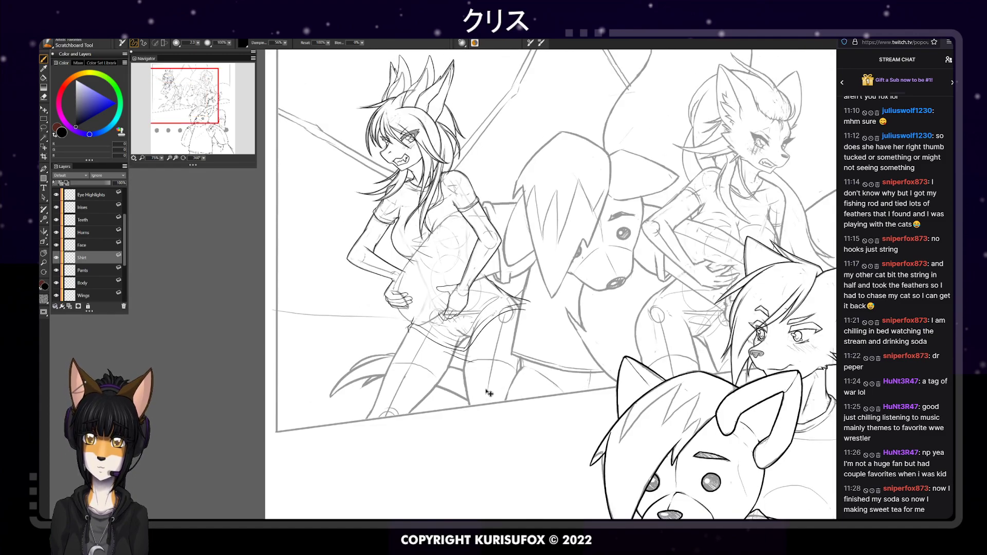
{"action": "scroll", "coordinate": [489, 393], "scroll_direction": "up", "scroll_amount": 1}
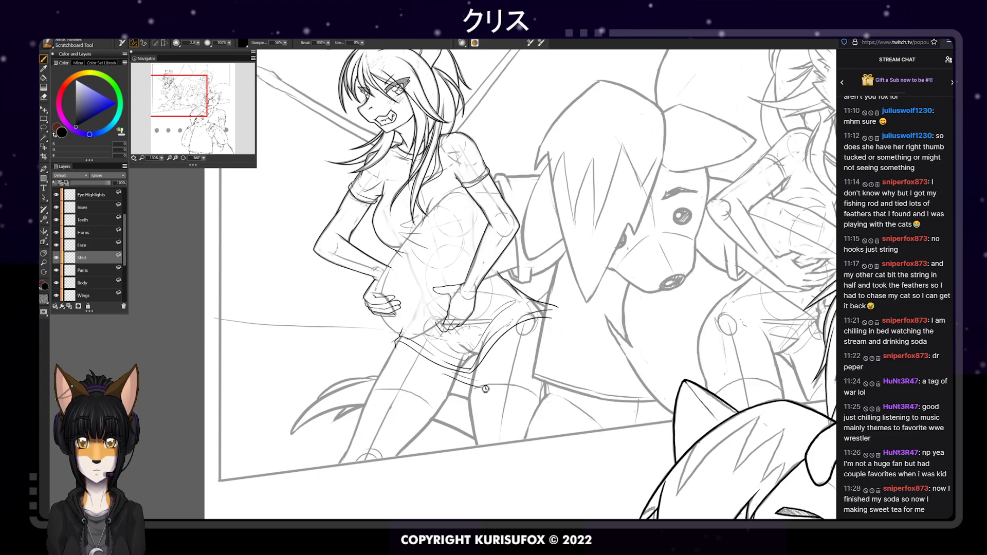
{"action": "key", "text": "ctrl+s"}
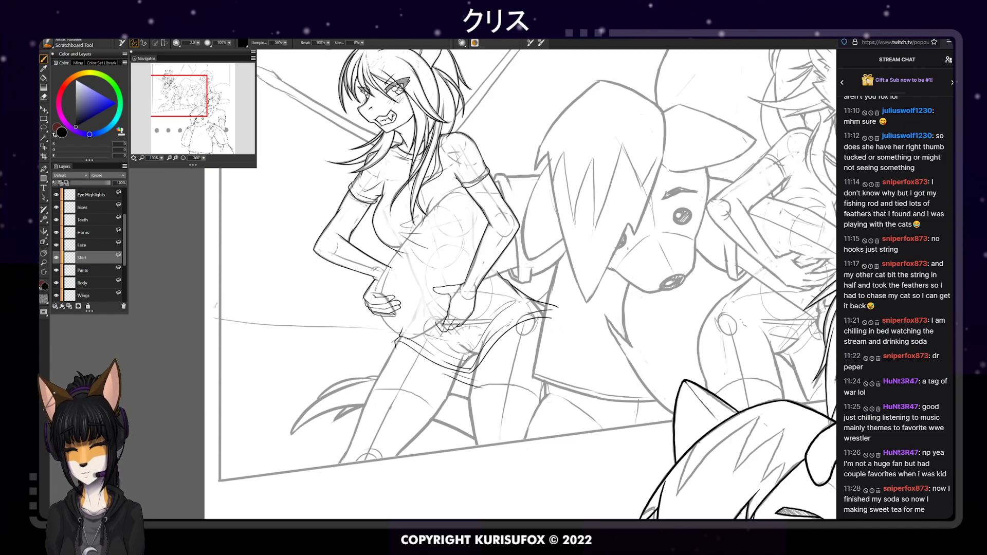
Rename the layer directly beneath the Shirt layer as Socks
{"action": "left_click", "coordinate": [93, 284]}
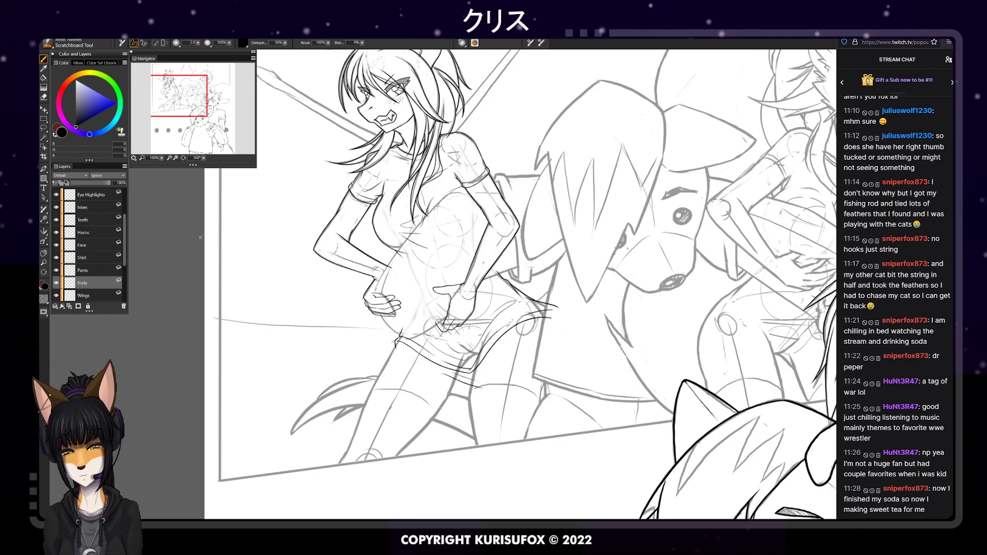
{"action": "double_click", "coordinate": [85, 270]}
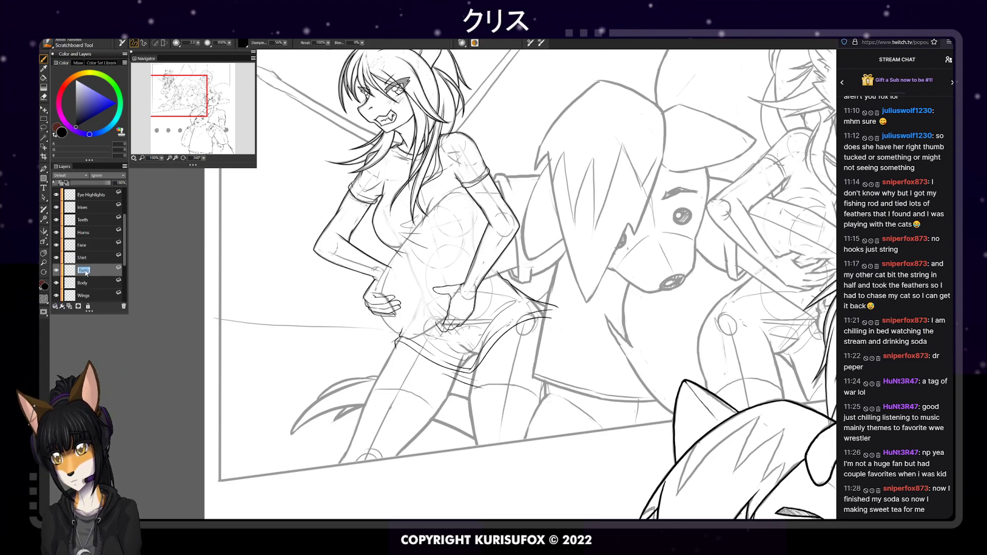
{"action": "type", "text": "Socks"}
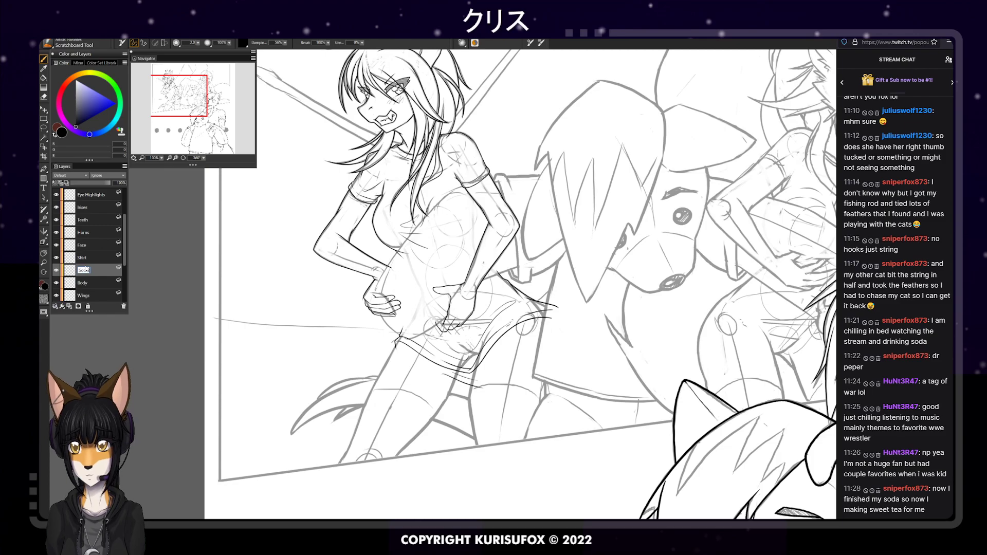
{"action": "key", "text": "Return"}
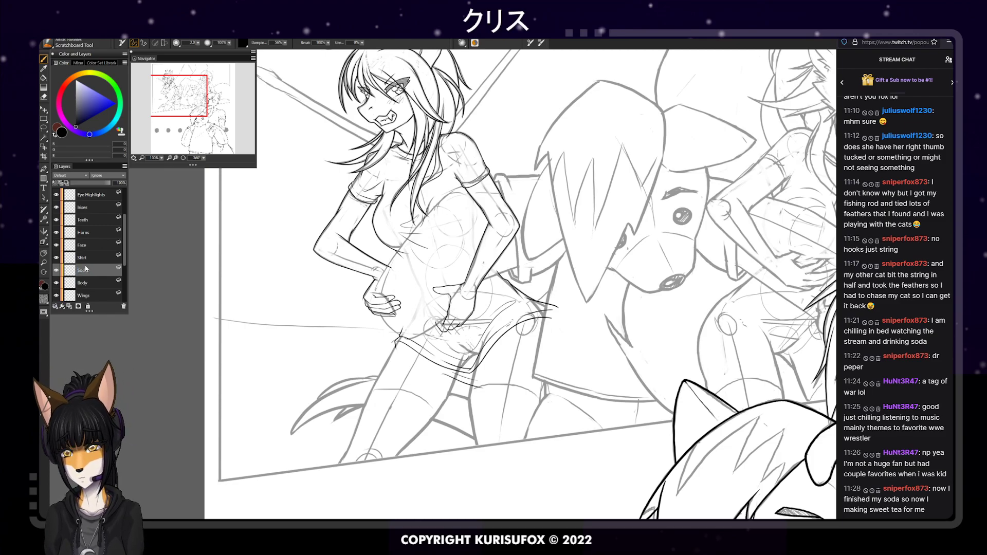
Ink the curved top edge of the sock across the girl's left thigh on the Socks layer, redrawing it to fit the sketch
{"action": "left_click", "coordinate": [44, 253]}
{"action": "left_click_drag", "start_coordinate": [499, 326], "coordinate": [578, 231]}
{"action": "key", "text": "ctrl+plus"}
{"action": "key", "text": "ctrl+plus"}
{"action": "left_click", "coordinate": [43, 60]}
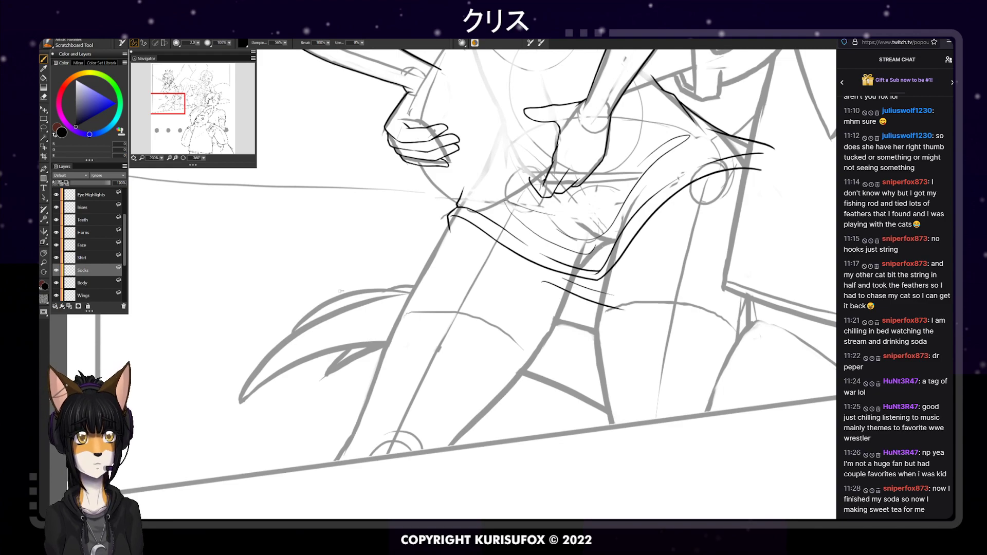
{"action": "mouse_move", "coordinate": [592, 320]}
{"action": "left_mouse_down"}
{"action": "mouse_move", "coordinate": [606, 311]}
{"action": "mouse_move", "coordinate": [742, 322]}
{"action": "left_mouse_up"}
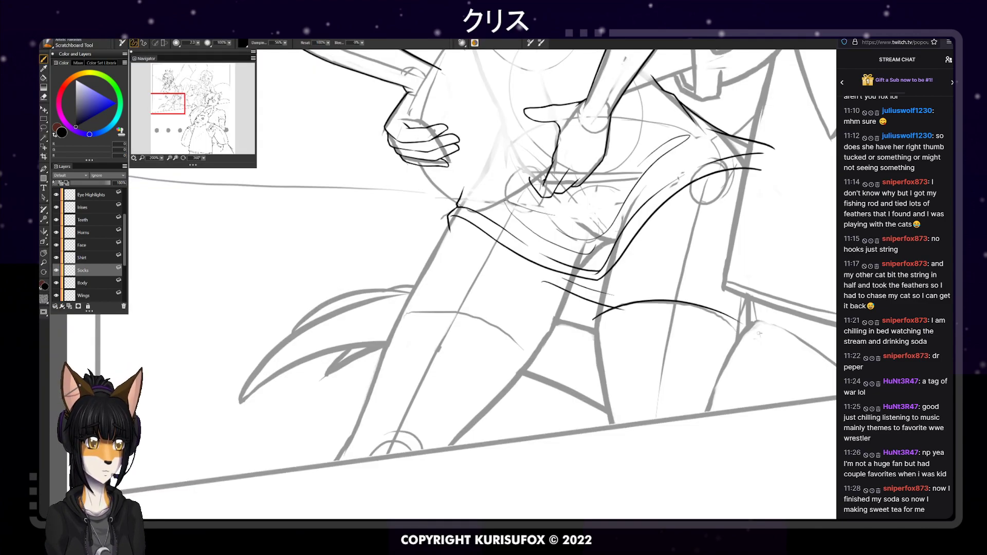
{"action": "key", "text": "ctrl+z"}
{"action": "left_click_drag", "start_coordinate": [592, 331], "coordinate": [743, 337]}
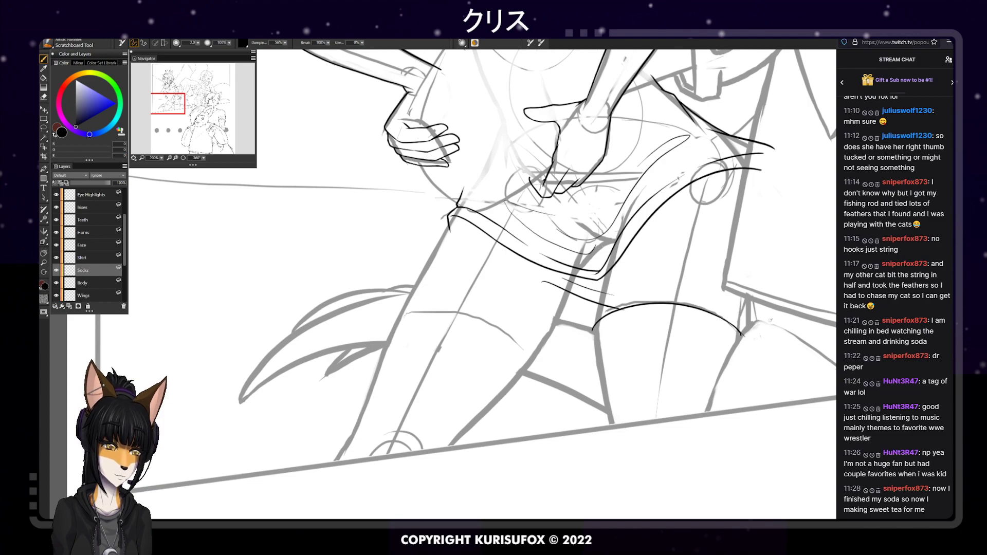
Trim and rework the outer end of the sock's top edge where it meets the thigh's outline
{"action": "key", "text": "n"}
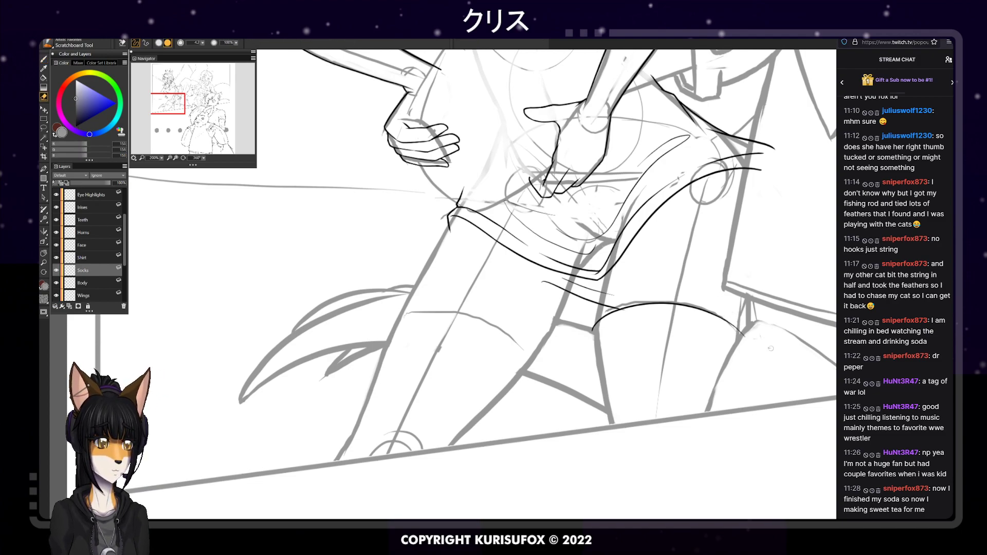
{"action": "key", "text": "b"}
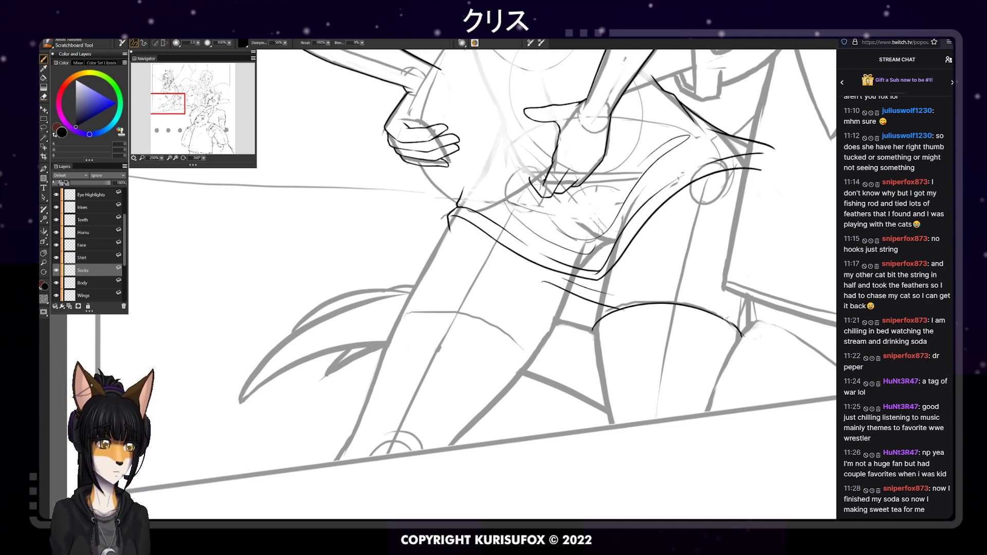
{"action": "key", "text": "ctrl+z"}
{"action": "left_click_drag", "start_coordinate": [713, 309], "coordinate": [743, 335]}
{"action": "key", "text": "ctrl+z"}
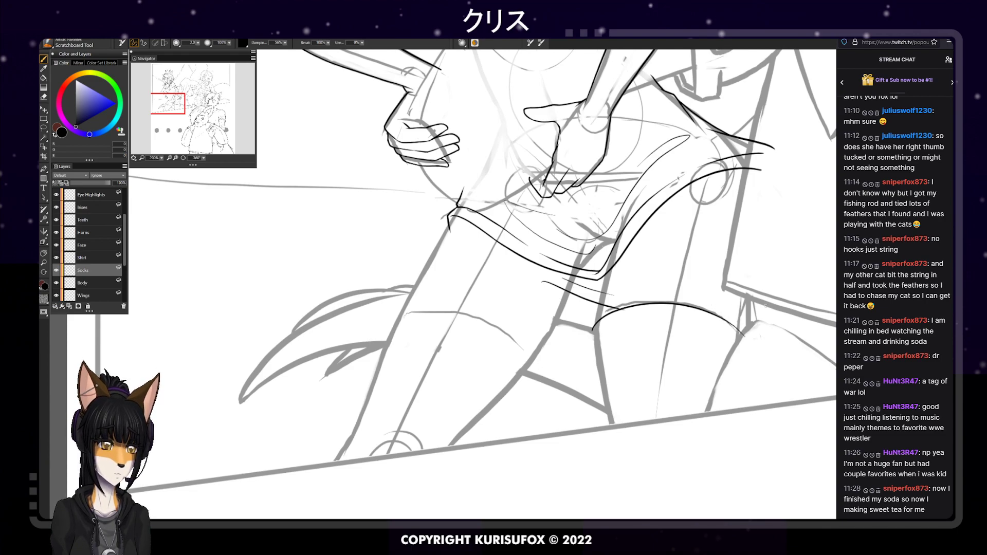
{"action": "key", "text": "n"}
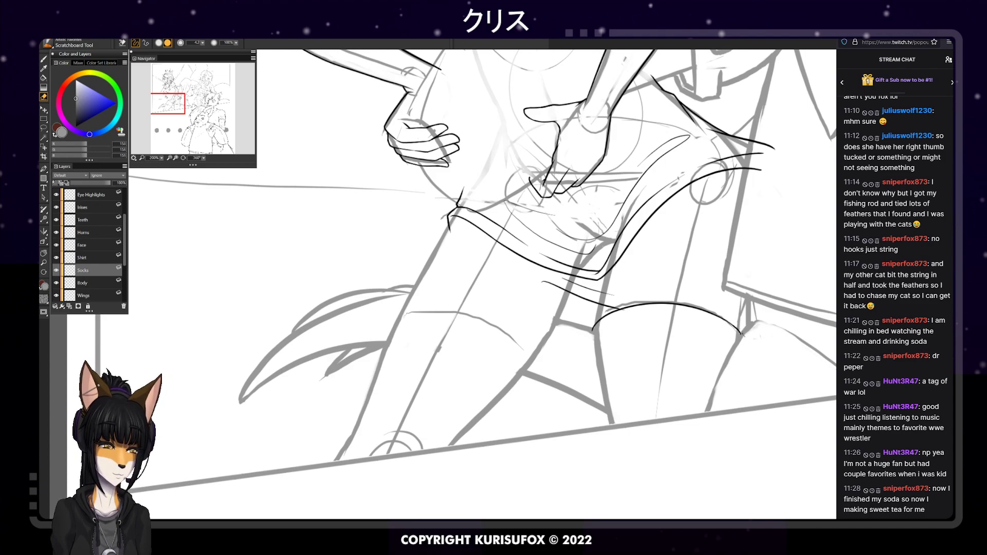
{"action": "key", "text": "ctrl+z"}
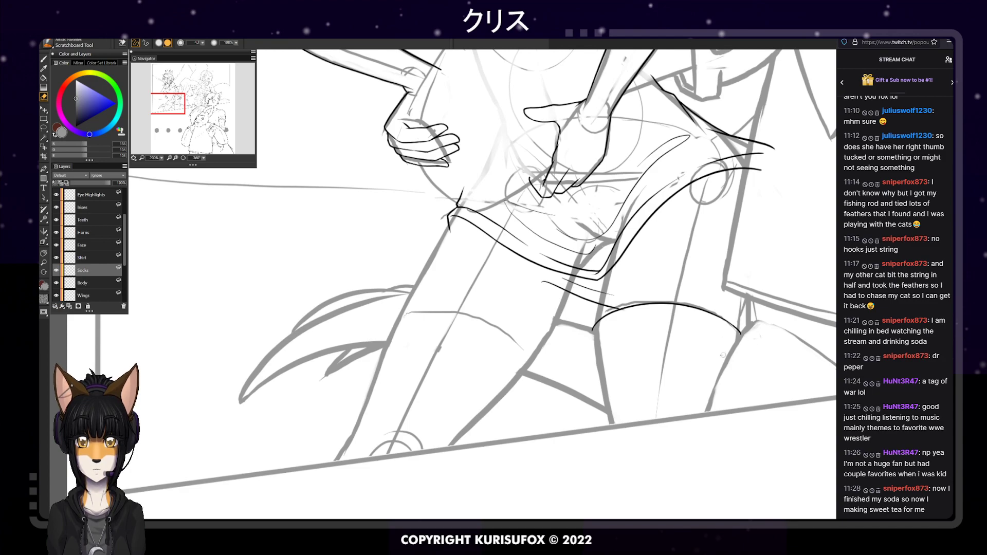
Ink the sock's inner side edge from its top corner down to the slanted panel border, retrying the stroke until it fits
{"action": "key", "text": "p"}
{"action": "left_click_drag", "start_coordinate": [592, 329], "coordinate": [597, 367]}
{"action": "key", "text": "ctrl+z"}
{"action": "left_click_drag", "start_coordinate": [593, 329], "coordinate": [608, 427]}
{"action": "key", "text": "ctrl+z"}
{"action": "key", "text": "ctrl+z"}
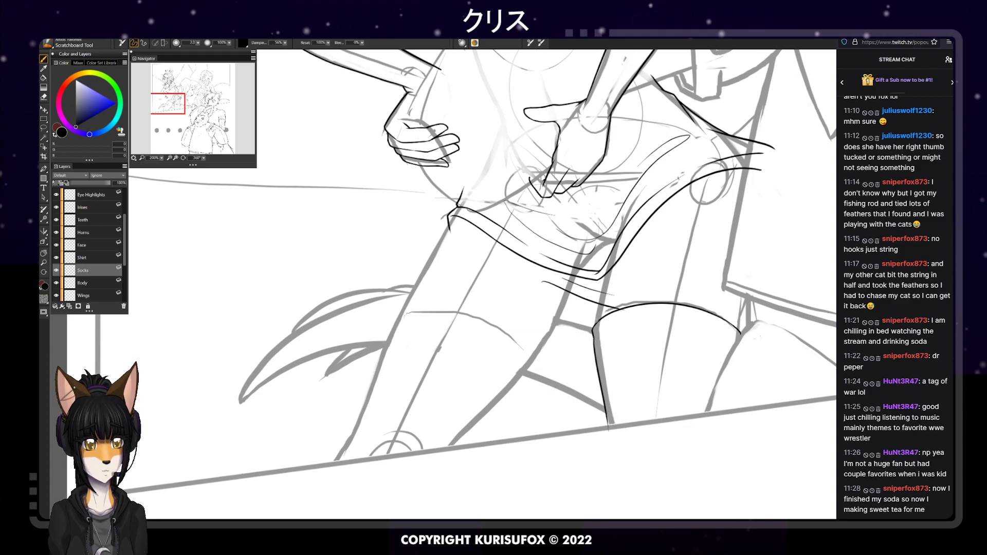
Ink a second curve just below the sock's top edge to form its cuff, rotating the canvas to complete the outer half
{"action": "mouse_move", "coordinate": [594, 338]}
{"action": "left_mouse_down"}
{"action": "mouse_move", "coordinate": [619, 321]}
{"action": "mouse_move", "coordinate": [685, 317]}
{"action": "left_mouse_up"}
{"action": "key", "text": "ctrl+z"}
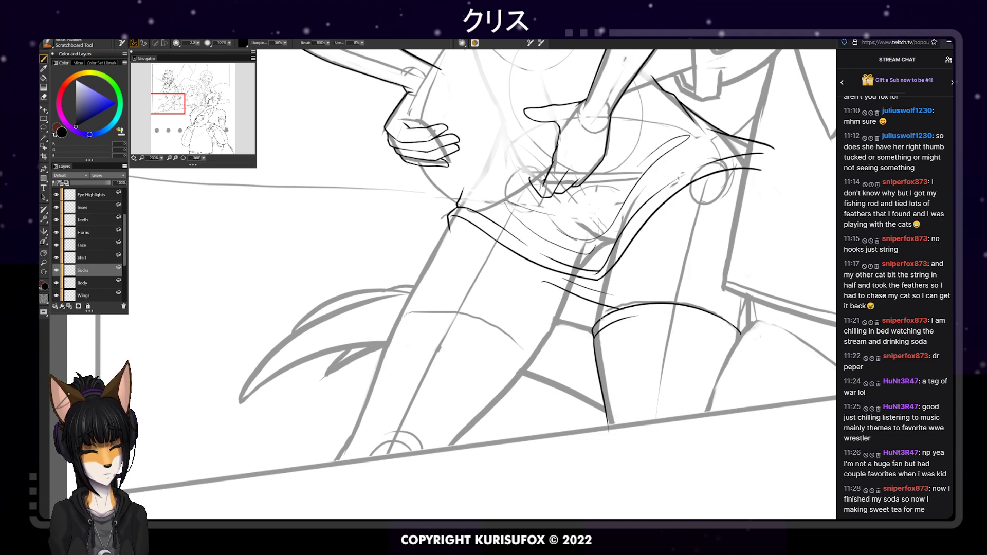
{"action": "left_click_drag", "start_coordinate": [204, 159], "coordinate": [168, 161]}
{"action": "left_click_drag", "start_coordinate": [152, 314], "coordinate": [208, 325]}
{"action": "key", "text": "ctrl+z"}
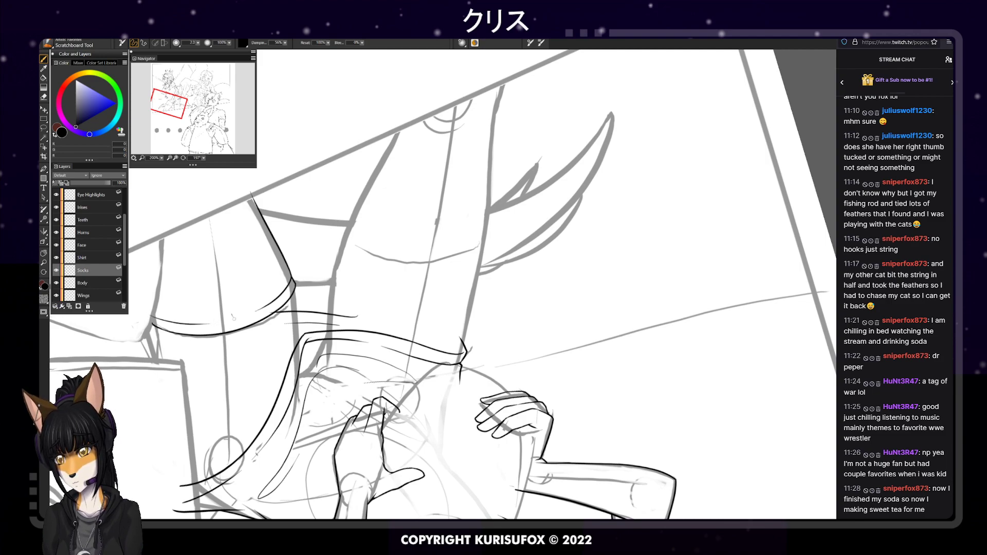
{"action": "key", "text": "ctrl+z"}
{"action": "left_click_drag", "start_coordinate": [147, 311], "coordinate": [224, 325]}
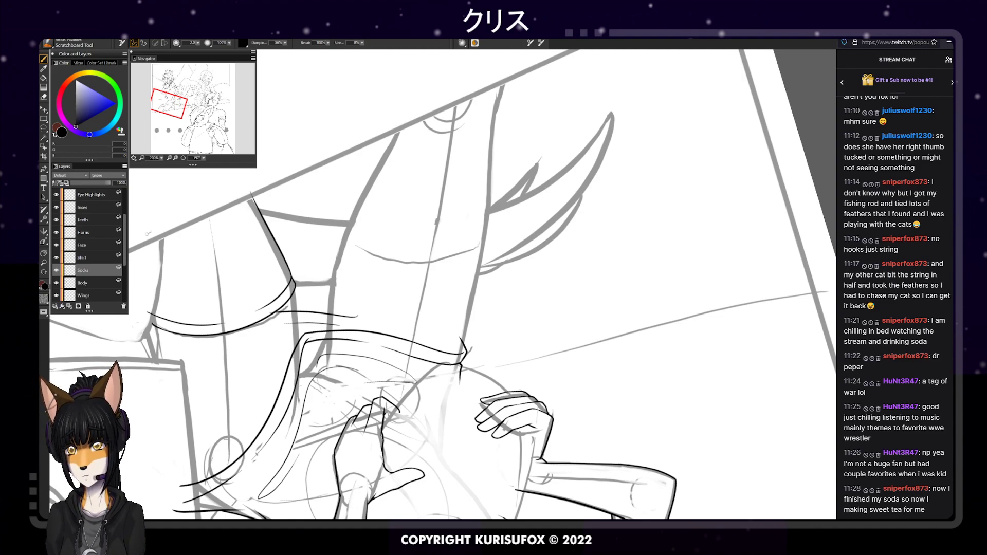
{"action": "left_click_drag", "start_coordinate": [204, 158], "coordinate": [479, 106]}
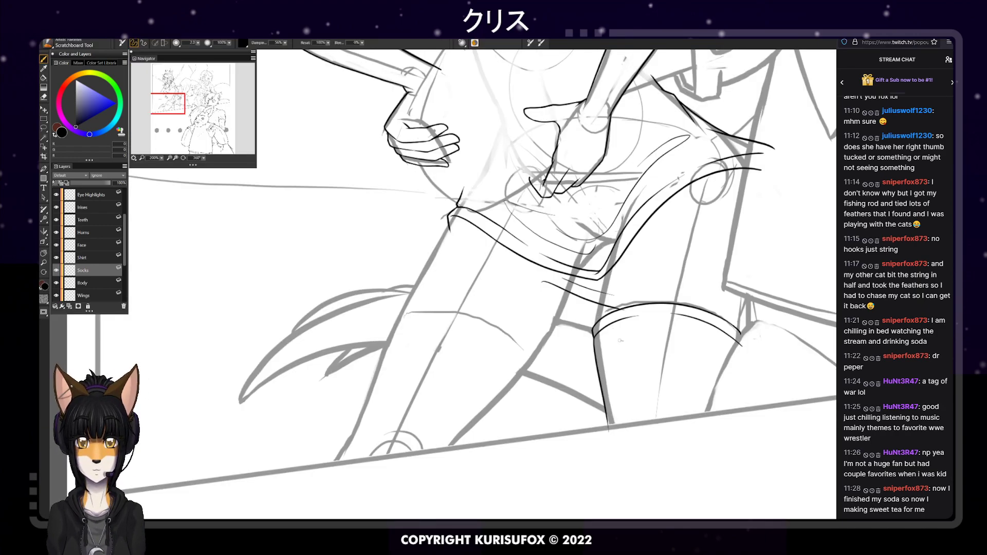
Clean up the cuff lines and touch up the short inner edge between the two curves
{"action": "key", "text": "e"}
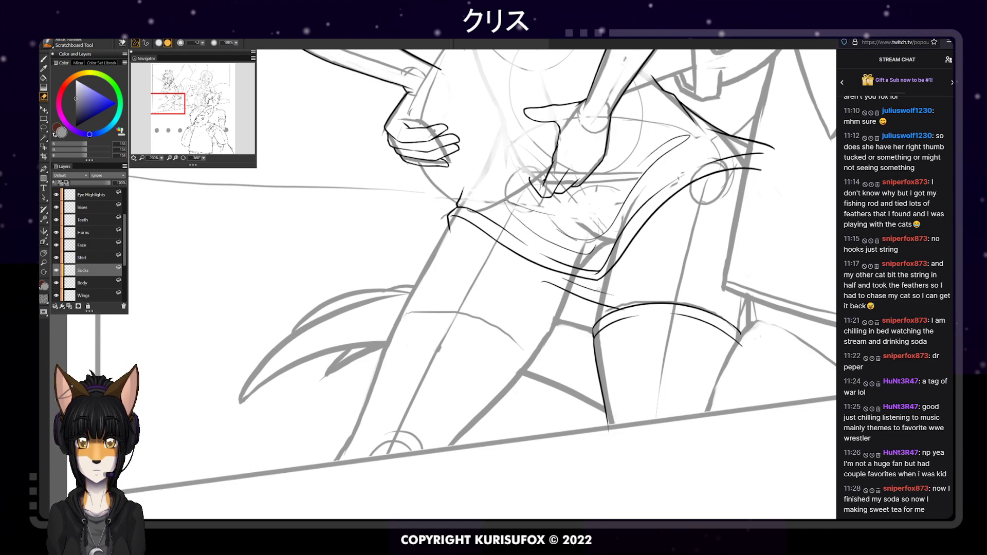
{"action": "key", "text": "p"}
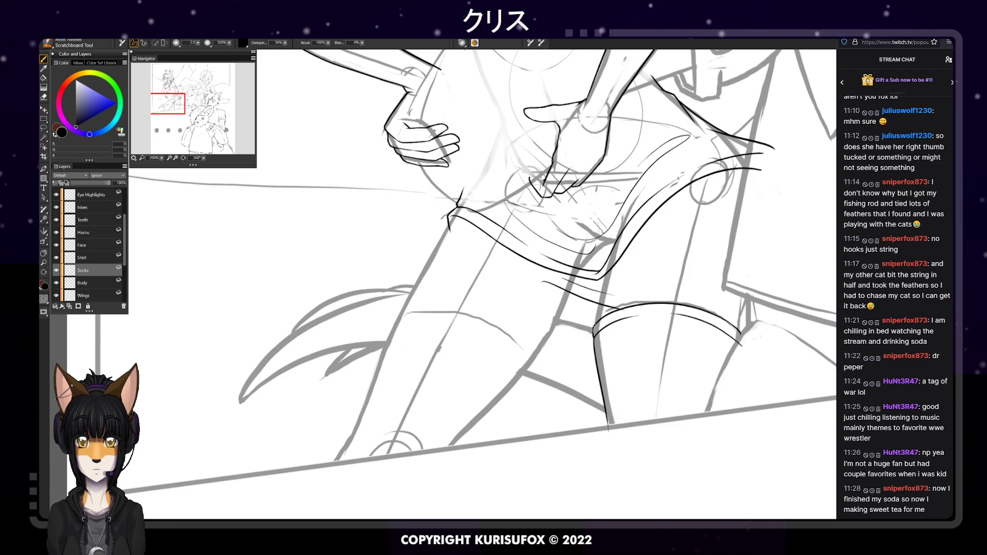
{"action": "left_click_drag", "start_coordinate": [594, 327], "coordinate": [595, 338]}
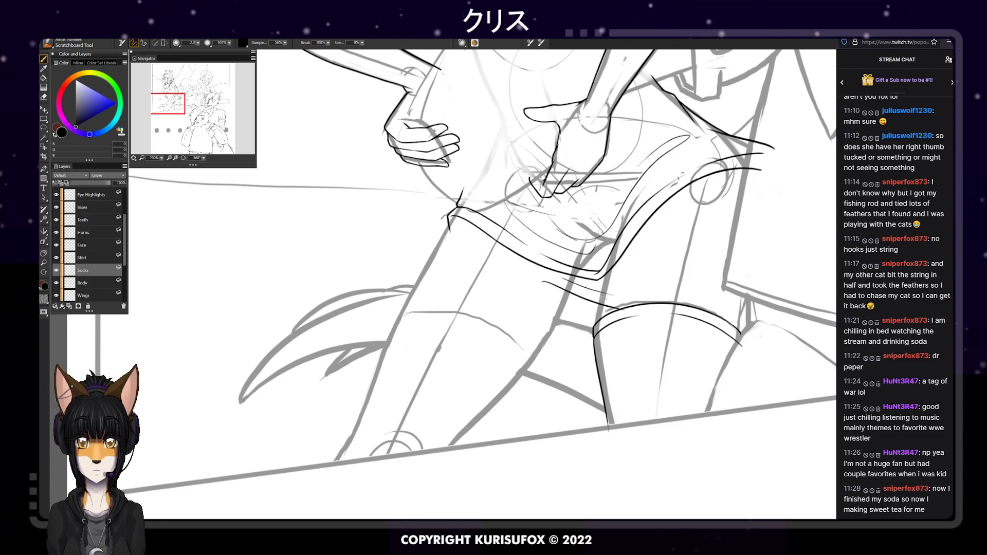
{"action": "key", "text": "e"}
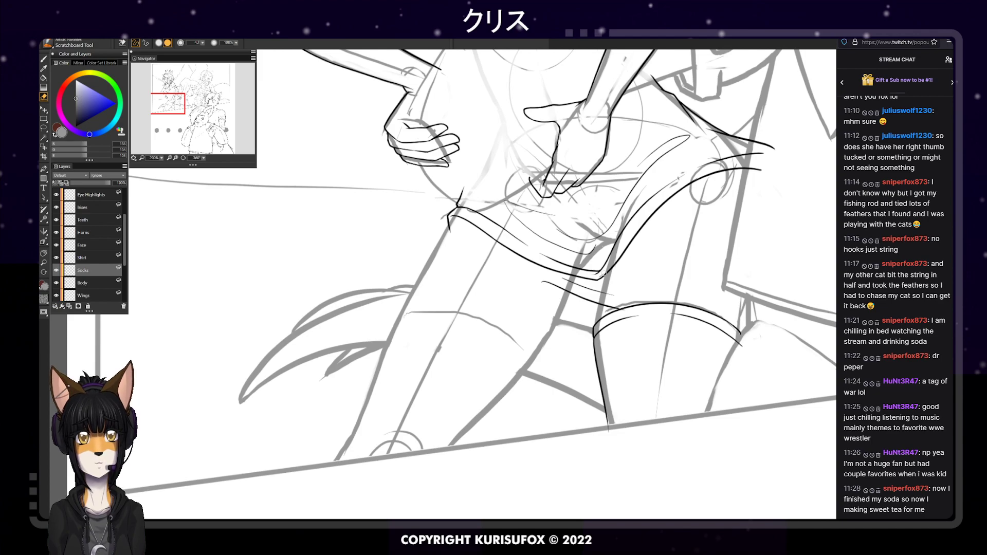
Ink the inner thigh line from the shirt's hem down to the sock's inner corner on the Body layer
{"action": "key", "text": "b"}
{"action": "left_click", "coordinate": [89, 286]}
{"action": "left_click_drag", "start_coordinate": [595, 318], "coordinate": [596, 325]}
{"action": "mouse_move", "coordinate": [616, 244]}
{"action": "left_mouse_down"}
{"action": "mouse_move", "coordinate": [595, 320]}
{"action": "mouse_move", "coordinate": [613, 258]}
{"action": "left_mouse_up"}
{"action": "key", "text": "ctrl+z"}
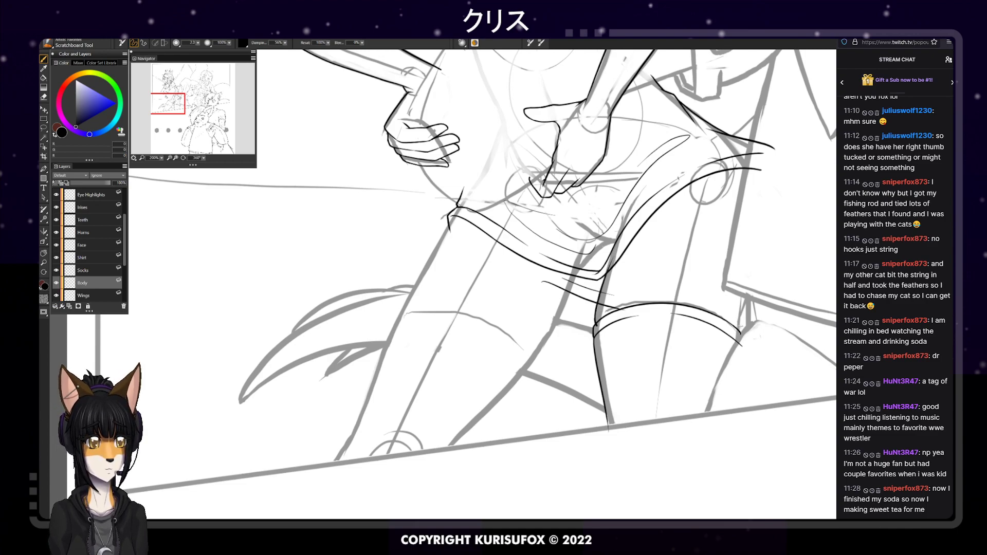
{"action": "left_click_drag", "start_coordinate": [736, 323], "coordinate": [741, 332]}
{"action": "key", "text": "ctrl+z"}
Rotate the canvas and ink a short outer thigh line extending up from the sock's outer corner, redrawing it until the angle fits
{"action": "left_click_drag", "start_coordinate": [204, 158], "coordinate": [160, 198]}
{"action": "left_click", "coordinate": [44, 253]}
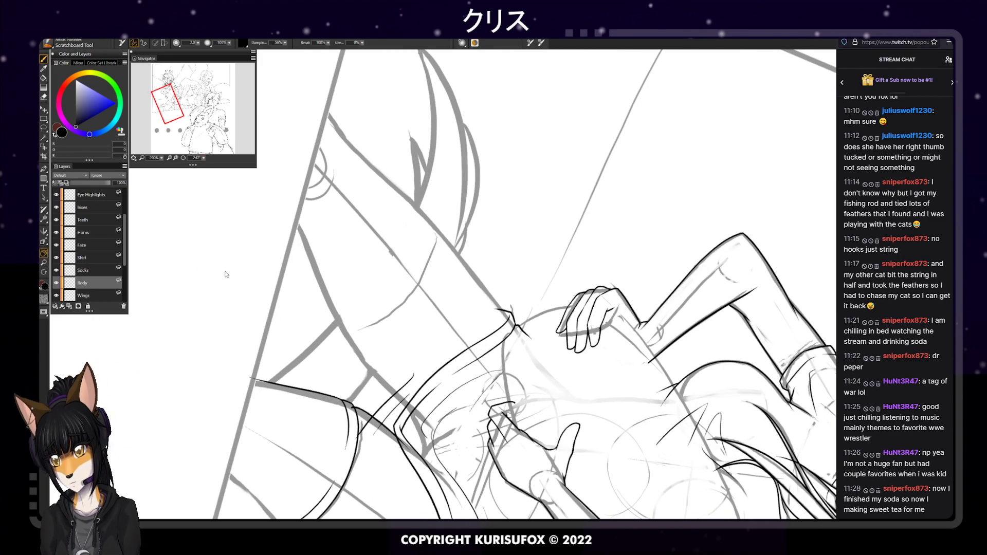
{"action": "left_click_drag", "start_coordinate": [456, 220], "coordinate": [478, 164]}
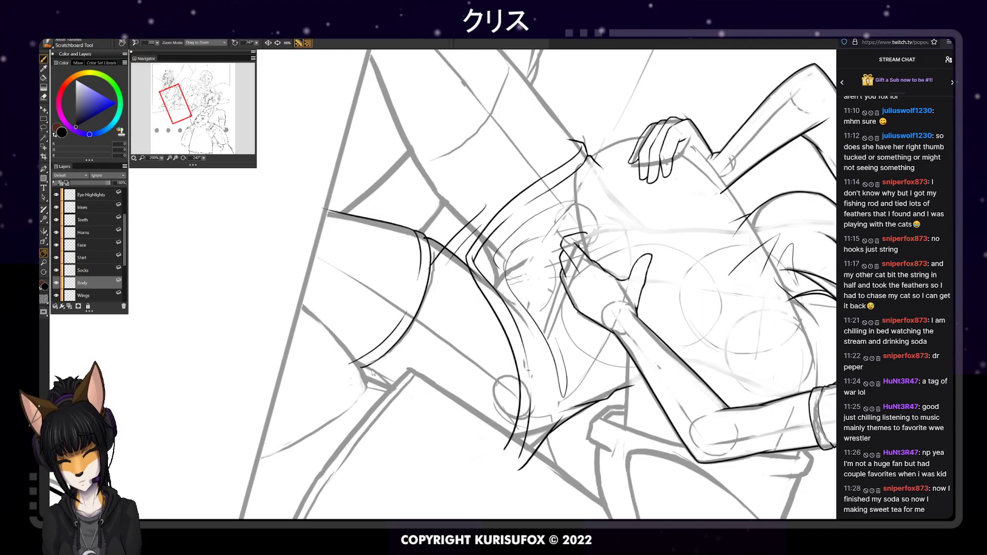
{"action": "left_click", "coordinate": [44, 58]}
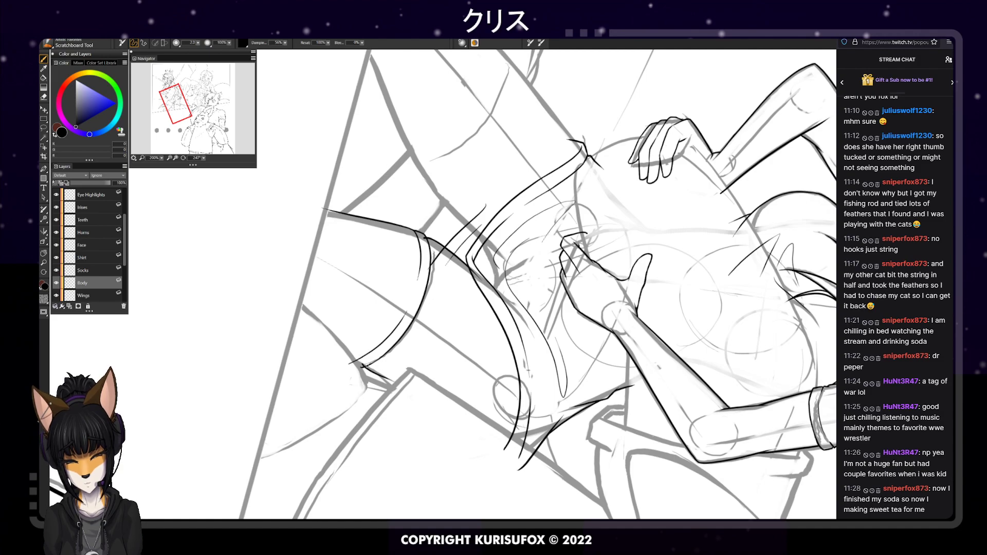
{"action": "key", "text": "ctrl+z"}
{"action": "left_click_drag", "start_coordinate": [362, 366], "coordinate": [399, 385]}
{"action": "key", "text": "ctrl+z"}
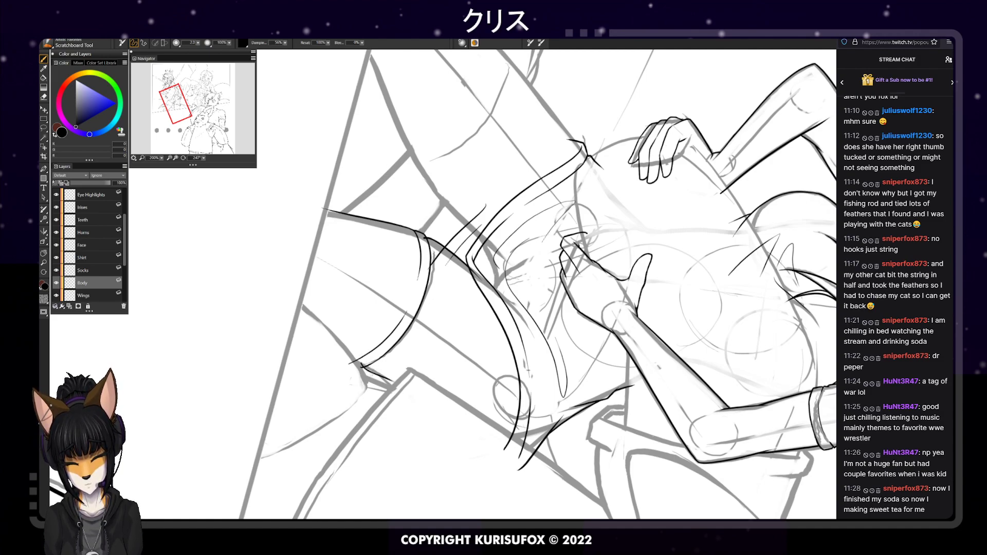
{"action": "left_click_drag", "start_coordinate": [400, 392], "coordinate": [404, 396]}
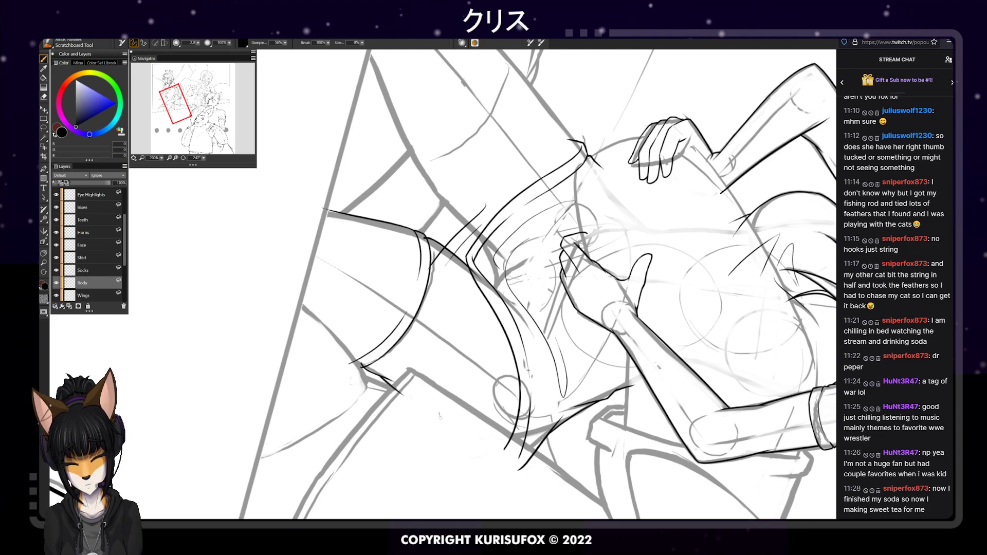
{"action": "key", "text": "ctrl+z"}
{"action": "left_click_drag", "start_coordinate": [362, 366], "coordinate": [410, 402]}
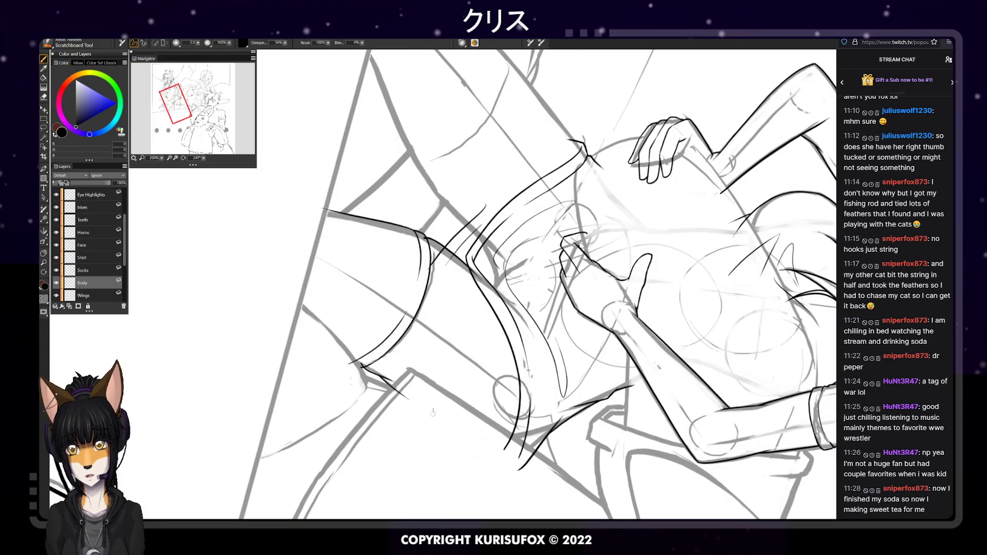
Erase the overshooting strokes at the hem's outer end on the Shirt layer, and return the canvas upright with the inking brush active
{"action": "key", "text": "e"}
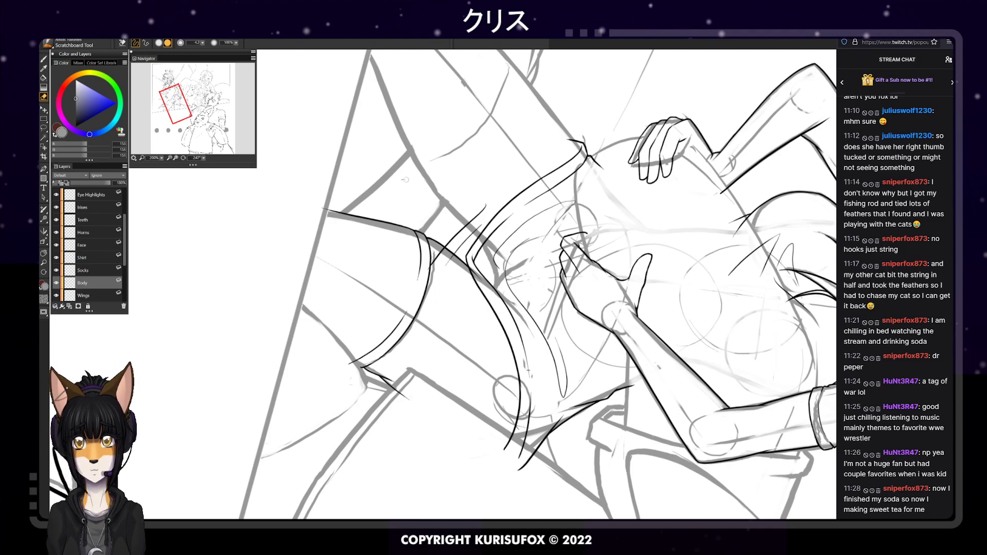
{"action": "left_click", "coordinate": [97, 255]}
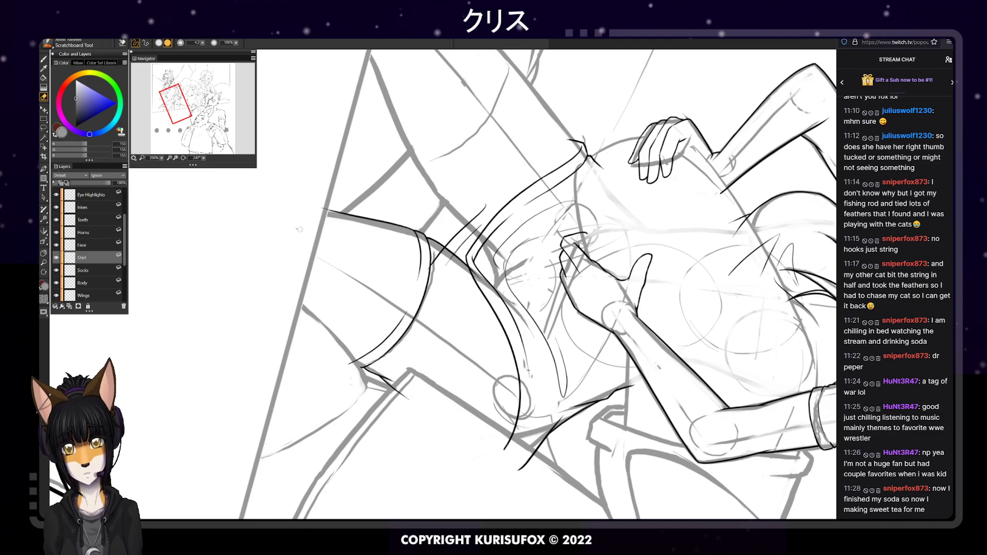
{"action": "left_click_drag", "start_coordinate": [204, 158], "coordinate": [231, 161]}
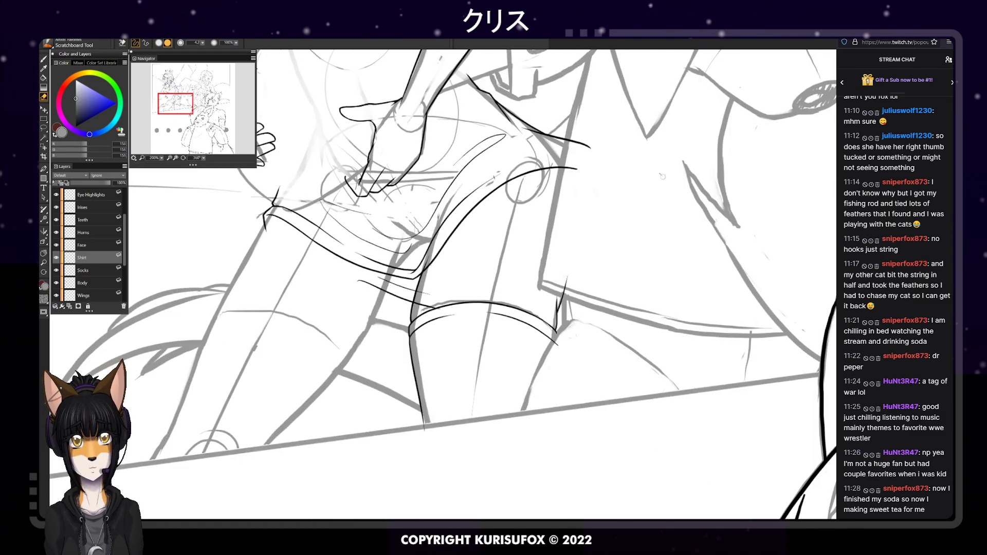
{"action": "key", "text": "b"}
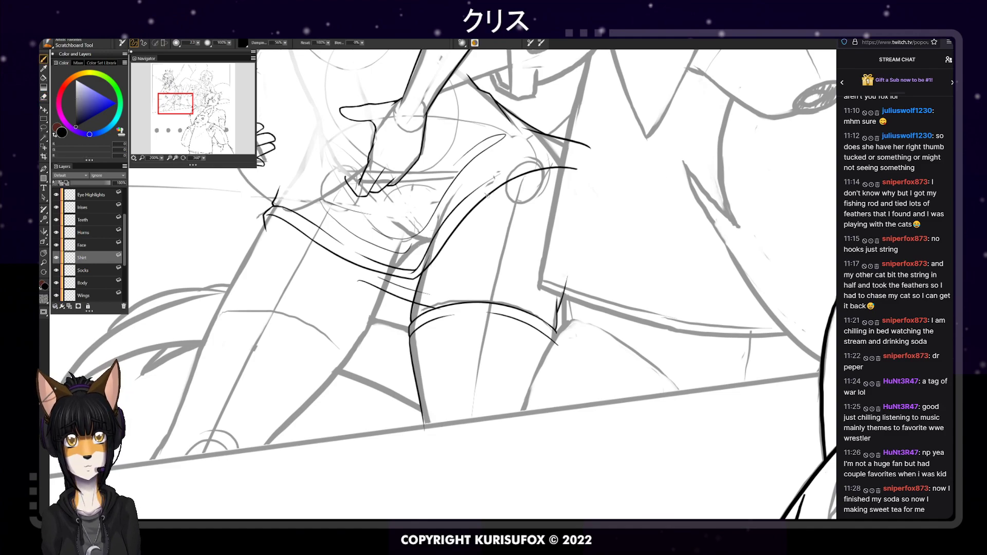
Ink the hem's lower line curving over the outer thigh on the Shirt layer, redrawing the stroke until it follows the upper line
{"action": "mouse_move", "coordinate": [477, 204]}
{"action": "left_mouse_down"}
{"action": "mouse_move", "coordinate": [501, 205]}
{"action": "mouse_move", "coordinate": [594, 263]}
{"action": "left_mouse_up"}
{"action": "key", "text": "ctrl+z"}
{"action": "mouse_move", "coordinate": [488, 196]}
{"action": "left_mouse_down"}
{"action": "mouse_move", "coordinate": [519, 209]}
{"action": "mouse_move", "coordinate": [565, 271]}
{"action": "left_mouse_up"}
{"action": "key", "text": "ctrl+z"}
{"action": "left_click_drag", "start_coordinate": [472, 203], "coordinate": [571, 247]}
{"action": "key", "text": "ctrl+z"}
{"action": "mouse_move", "coordinate": [470, 211]}
{"action": "left_mouse_down"}
{"action": "mouse_move", "coordinate": [483, 208]}
{"action": "mouse_move", "coordinate": [575, 267]}
{"action": "left_mouse_up"}
{"action": "key", "text": "ctrl+z"}
{"action": "left_click_drag", "start_coordinate": [468, 211], "coordinate": [563, 273]}
{"action": "key", "text": "ctrl+z"}
{"action": "left_click_drag", "start_coordinate": [466, 208], "coordinate": [591, 241]}
{"action": "key", "text": "ctrl+z"}
{"action": "left_click_drag", "start_coordinate": [452, 231], "coordinate": [583, 203]}
{"action": "key", "text": "ctrl+z"}
{"action": "left_click_drag", "start_coordinate": [468, 216], "coordinate": [603, 209]}
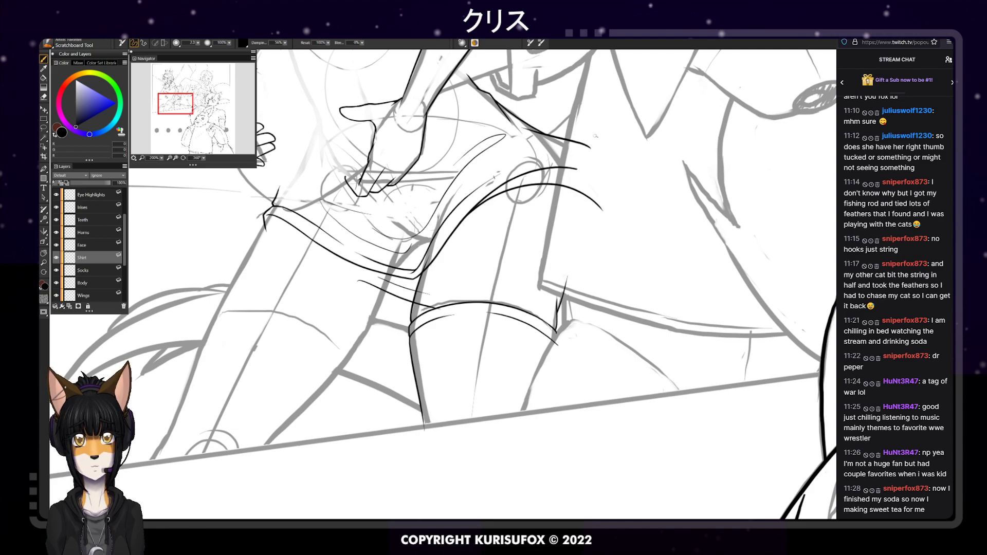
Erase the outer end of the hem's upper line and redraw it as a longer curve roughly parallel to the lower line
{"action": "key", "text": "e"}
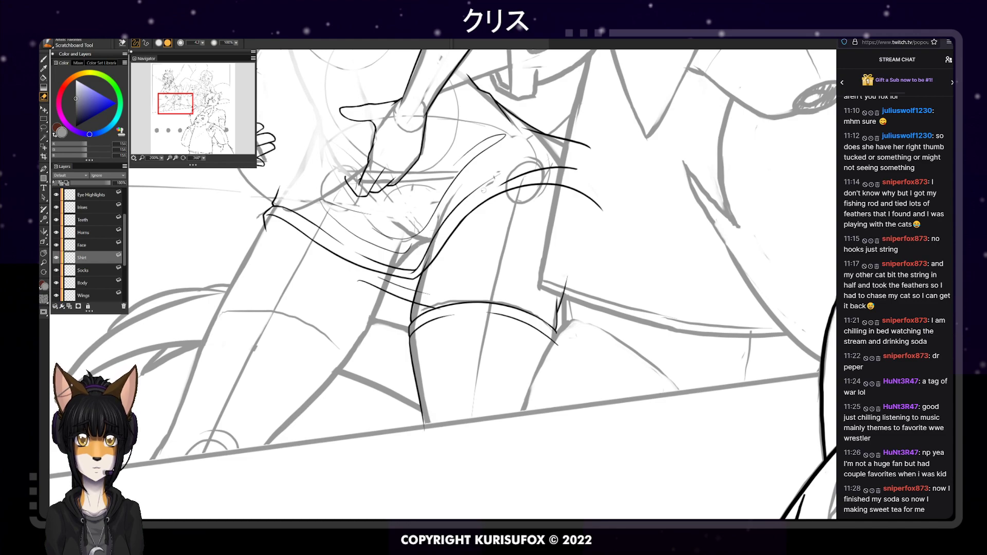
{"action": "mouse_move", "coordinate": [501, 186]}
{"action": "left_mouse_down"}
{"action": "mouse_move", "coordinate": [585, 161]}
{"action": "mouse_move", "coordinate": [519, 177]}
{"action": "mouse_move", "coordinate": [563, 167]}
{"action": "left_mouse_up"}
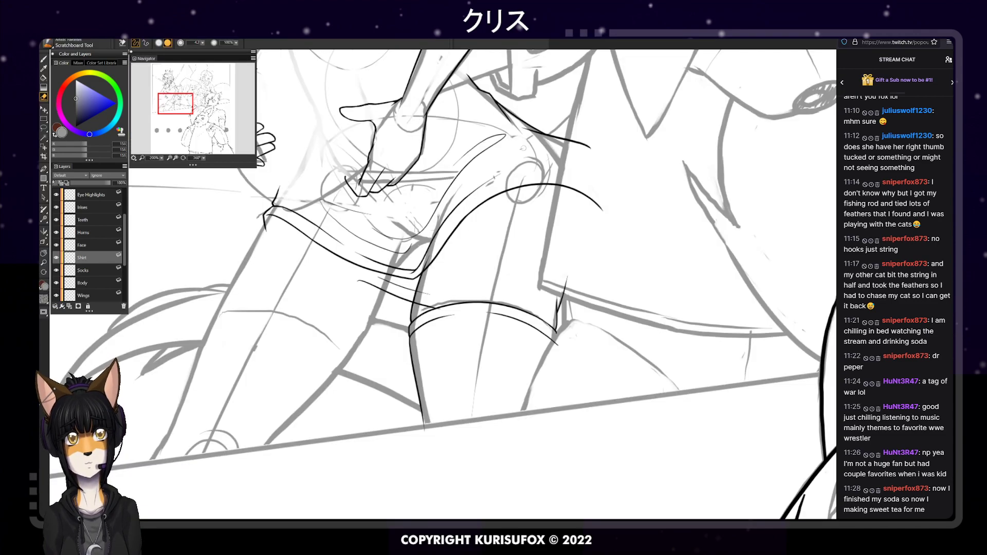
{"action": "key", "text": "p"}
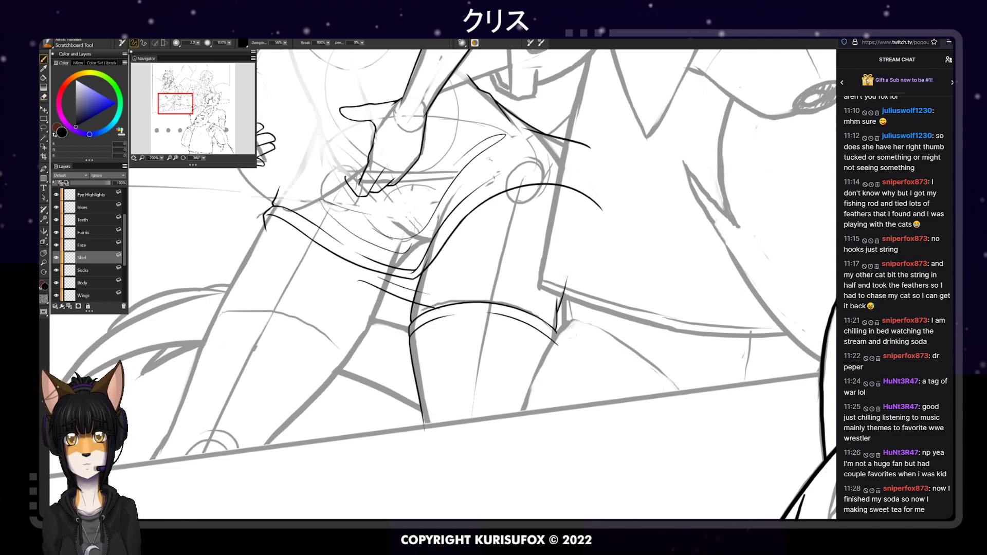
{"action": "key", "text": "e"}
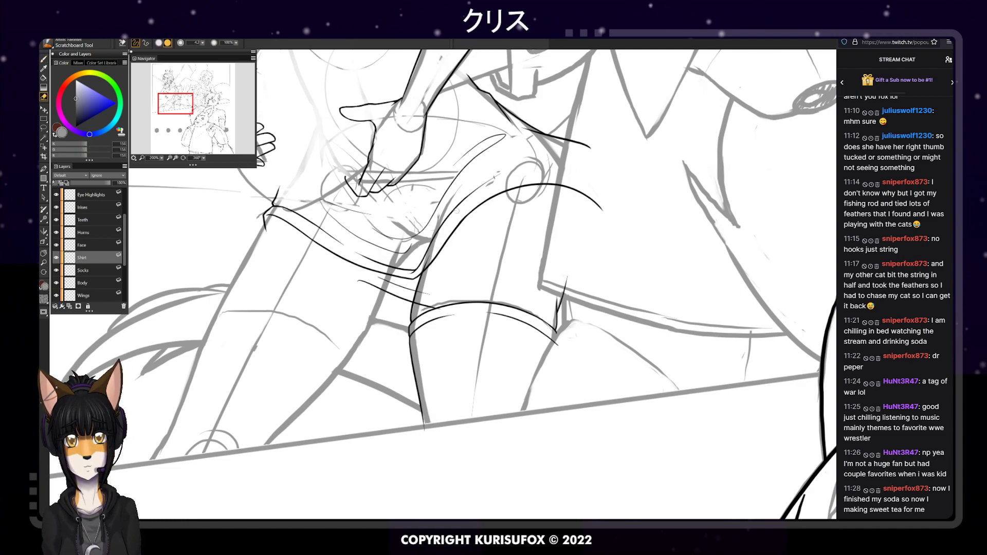
{"action": "key", "text": "p"}
{"action": "left_click_drag", "start_coordinate": [599, 178], "coordinate": [502, 180]}
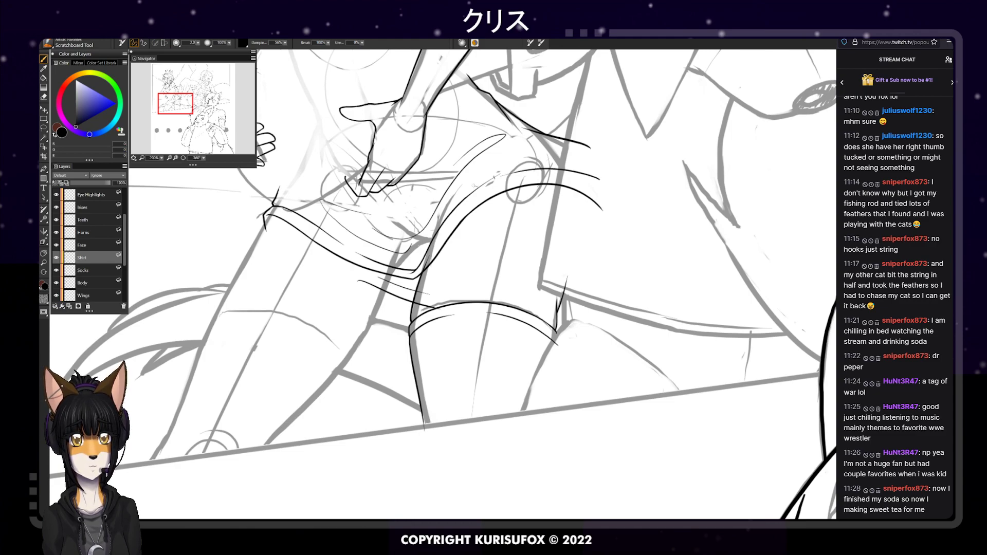
Erase the overshooting lower end of the inner thigh line beside the sock's inner corner on the Body layer
{"action": "key", "text": "e"}
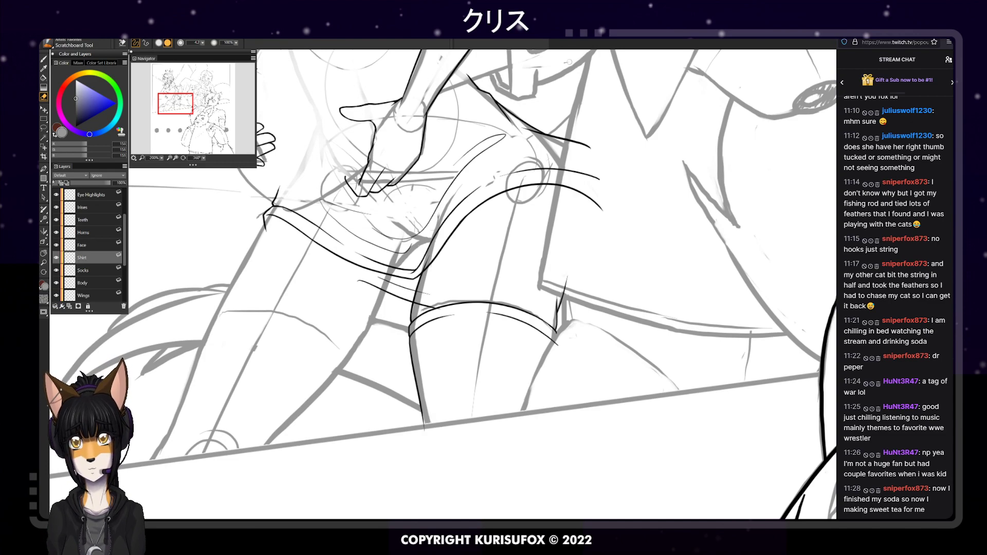
{"action": "left_click", "coordinate": [97, 283]}
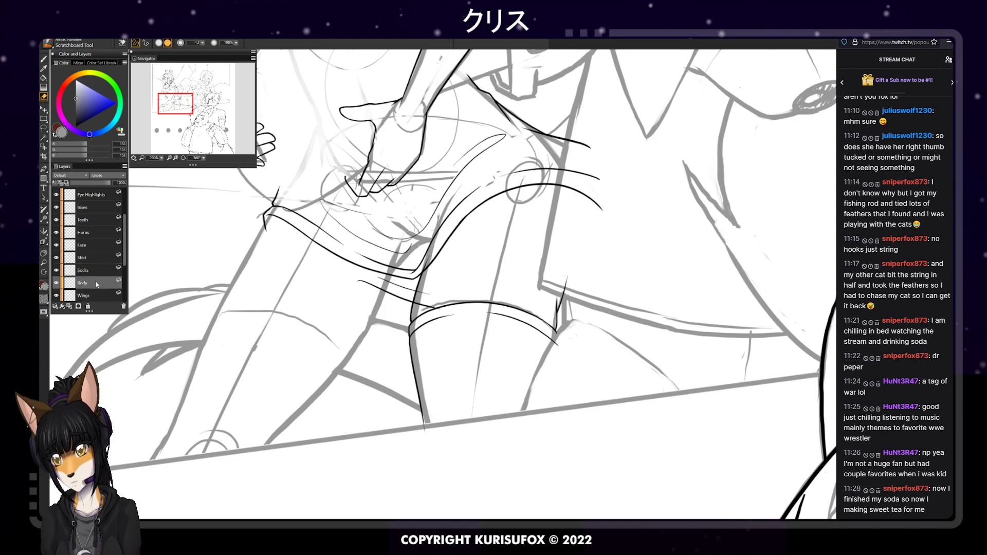
{"action": "left_click", "coordinate": [97, 261]}
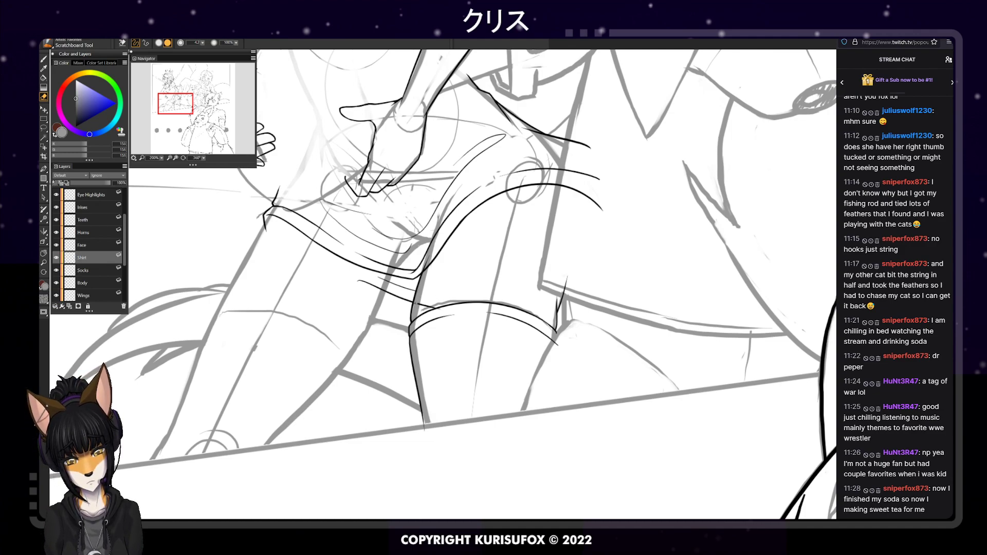
{"action": "left_click", "coordinate": [101, 281]}
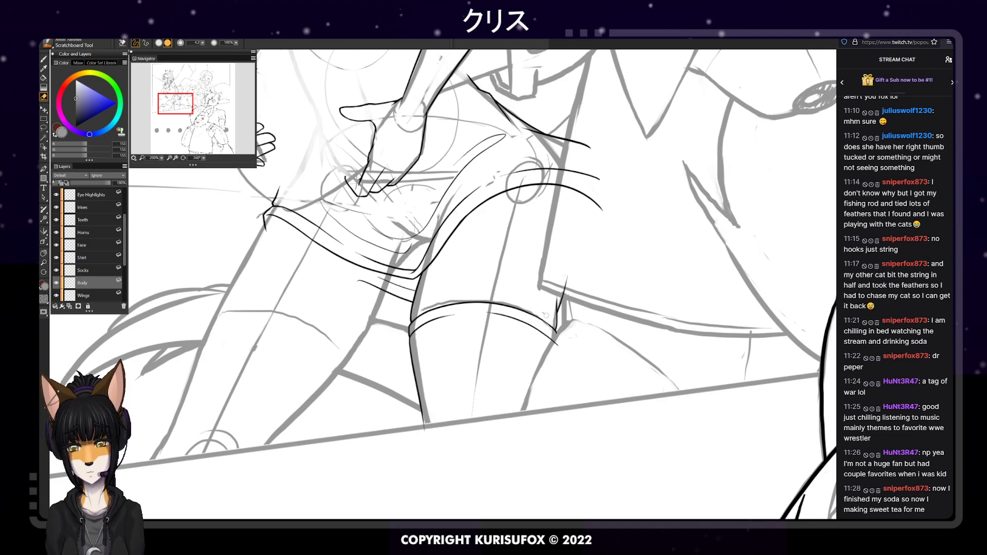
Make the Socks layer active with the inking brush and save the drawing
{"action": "scroll", "coordinate": [545, 316], "scroll_direction": "down", "scroll_amount": 5}
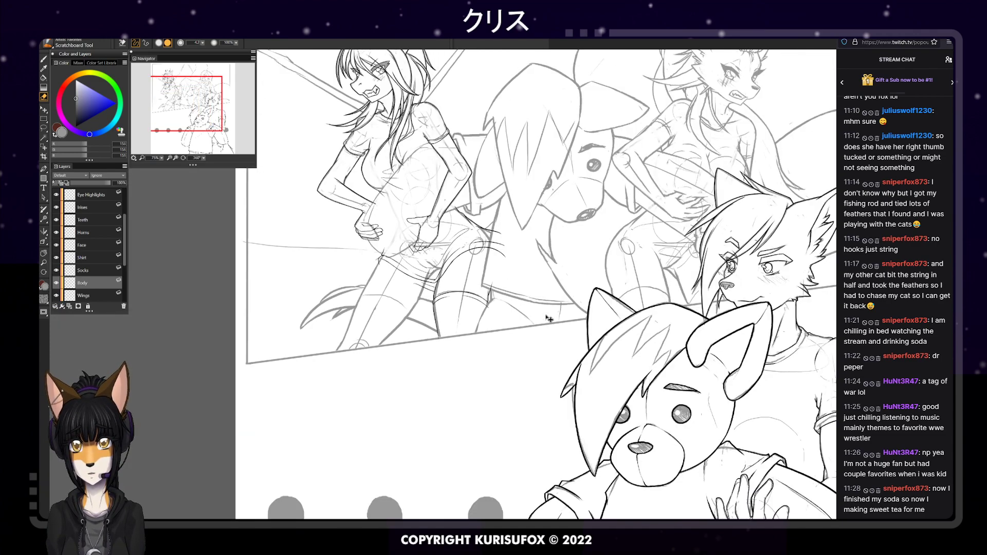
{"action": "scroll", "coordinate": [548, 319], "scroll_direction": "down", "scroll_amount": 1}
{"action": "scroll", "coordinate": [549, 318], "scroll_direction": "down", "scroll_amount": 1}
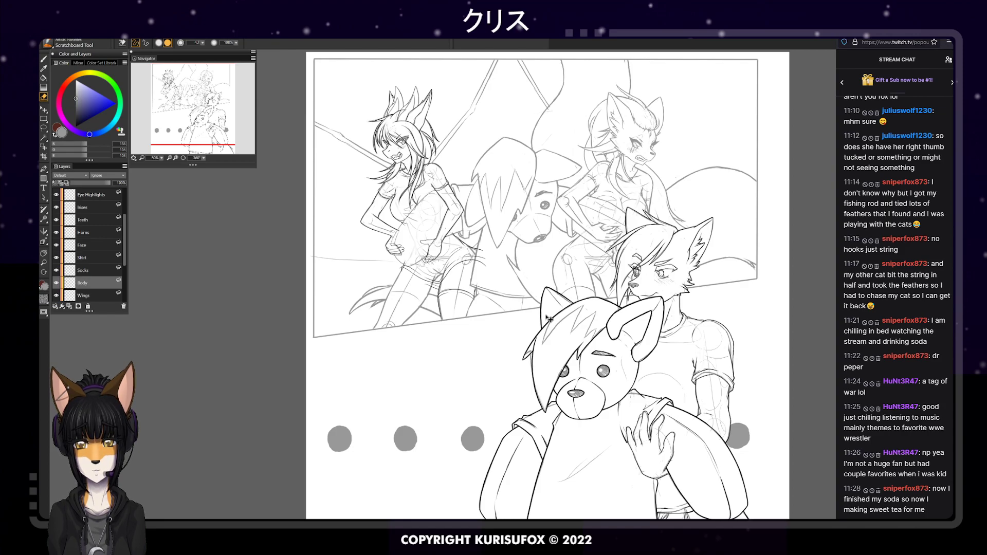
{"action": "key", "text": "ctrl+plus"}
{"action": "key", "text": "ctrl+plus"}
{"action": "key", "text": "ctrl+plus"}
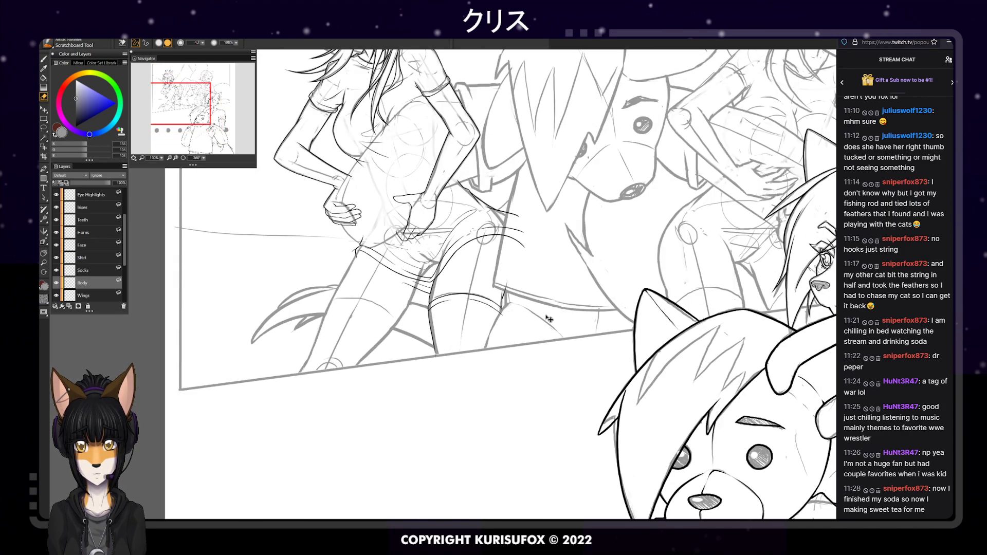
{"action": "key", "text": "ctrl+plus"}
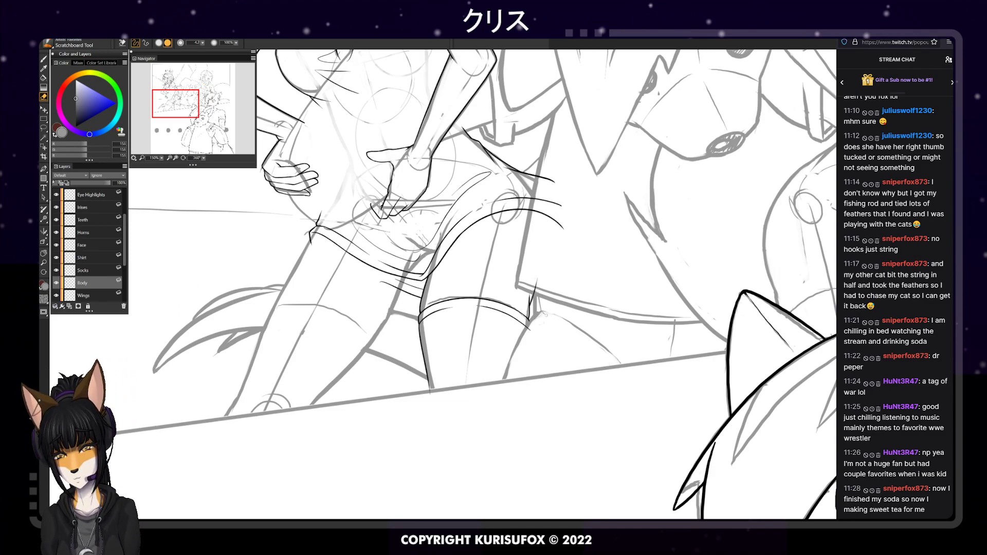
{"action": "key", "text": "b"}
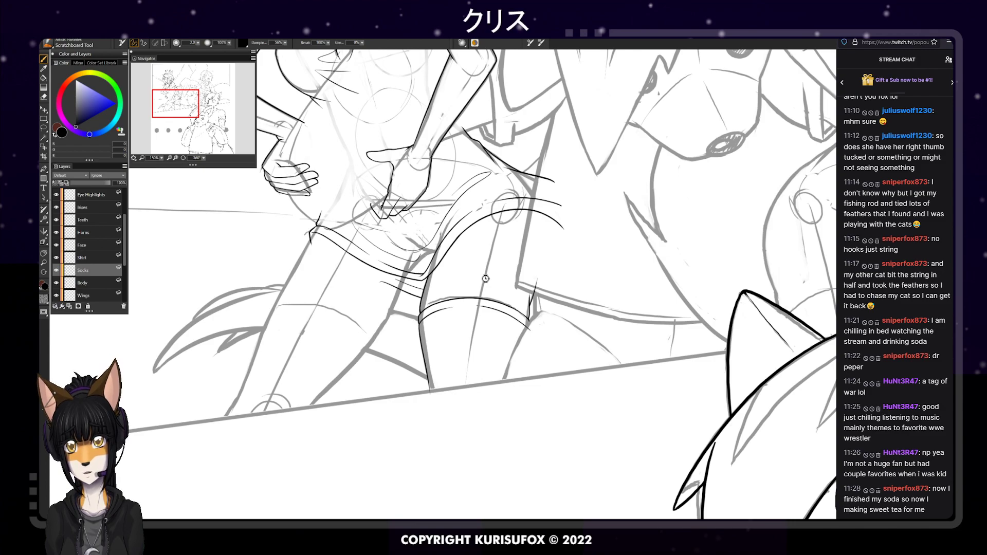
{"action": "key", "text": "ctrl+s"}
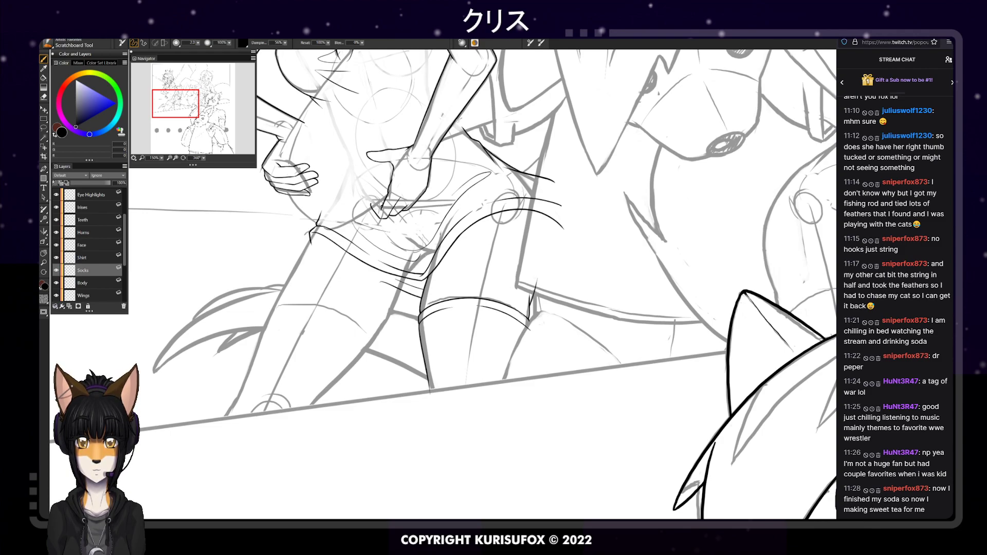
Rotate the canvas nearly upside down and ink the inner half of the other sock's top edge along the sketched curve
{"action": "left_click_drag", "start_coordinate": [204, 158], "coordinate": [231, 151]}
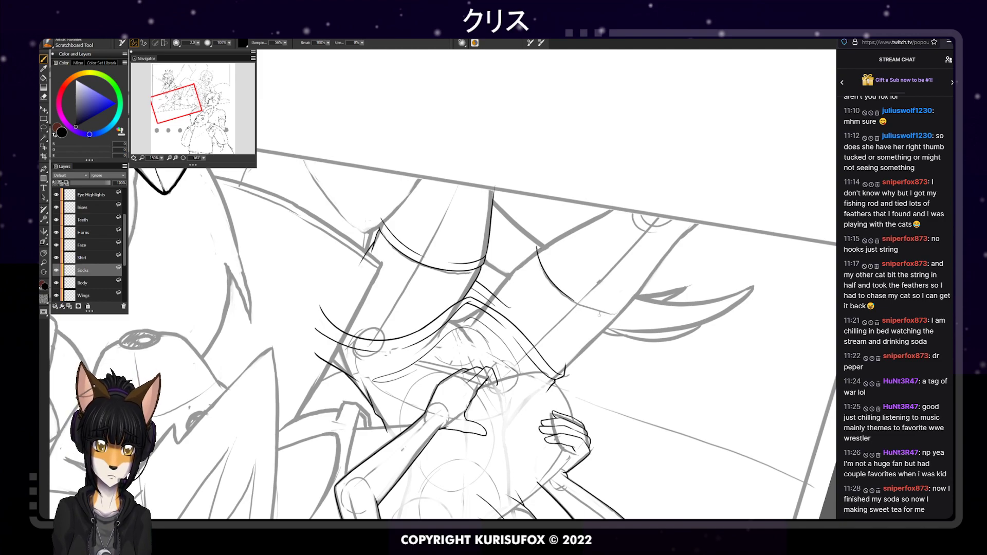
{"action": "left_click_drag", "start_coordinate": [536, 249], "coordinate": [572, 302]}
{"action": "key", "text": "ctrl+z"}
{"action": "mouse_move", "coordinate": [537, 248]}
{"action": "left_mouse_down"}
{"action": "mouse_move", "coordinate": [572, 302]}
{"action": "mouse_move", "coordinate": [564, 300]}
{"action": "left_mouse_up"}
{"action": "key", "text": "ctrl+z"}
{"action": "left_click_drag", "start_coordinate": [620, 320], "coordinate": [560, 294]}
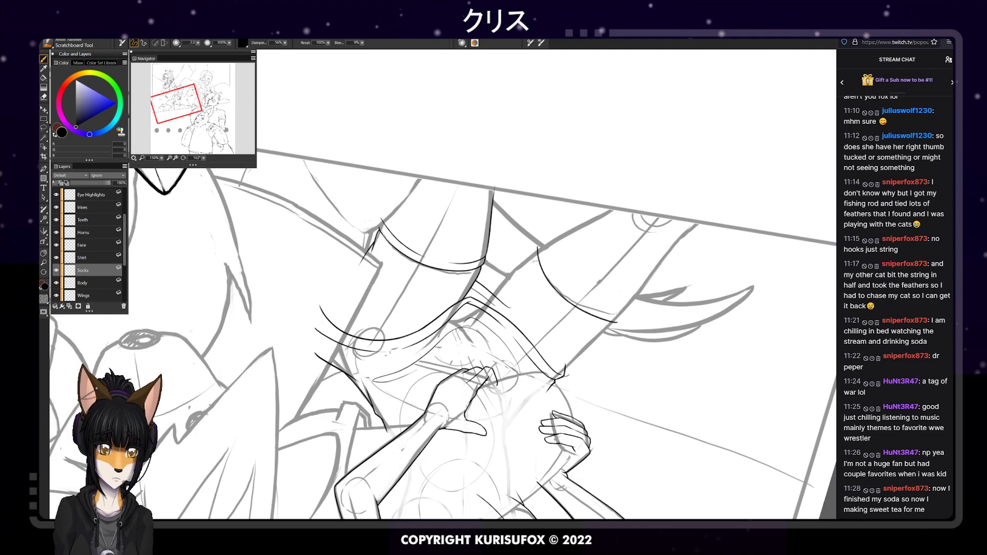
{"action": "left_click_drag", "start_coordinate": [625, 318], "coordinate": [561, 294]}
{"action": "key", "text": "ctrl+z"}
{"action": "left_click_drag", "start_coordinate": [623, 317], "coordinate": [563, 297]}
{"action": "key", "text": "ctrl+z"}
{"action": "key", "text": "ctrl+z"}
{"action": "left_click_drag", "start_coordinate": [537, 247], "coordinate": [576, 304]}
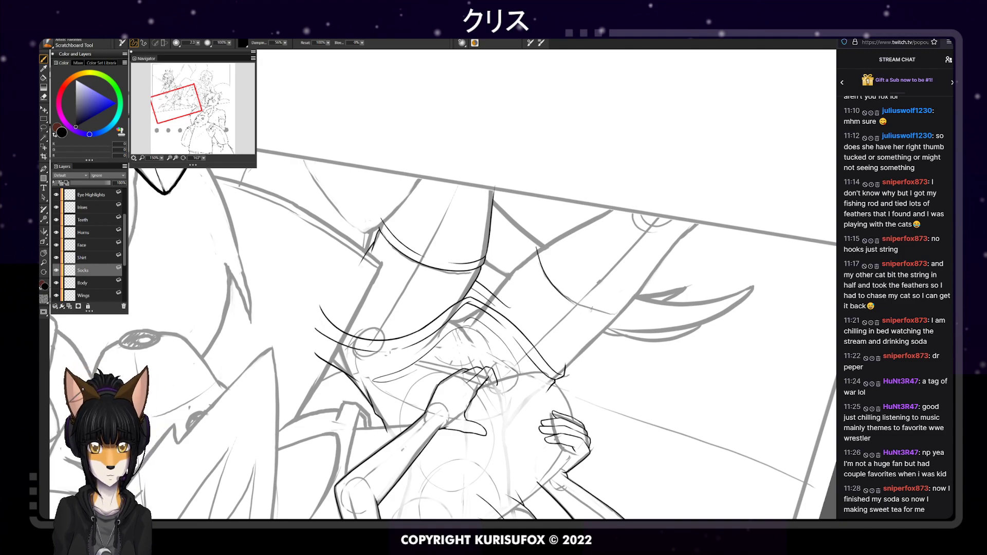
{"action": "key", "text": "ctrl+z"}
{"action": "mouse_move", "coordinate": [536, 251]}
{"action": "left_mouse_down"}
{"action": "mouse_move", "coordinate": [566, 298]}
{"action": "mouse_move", "coordinate": [619, 319]}
{"action": "left_mouse_up"}
{"action": "key", "text": "ctrl+z"}
Try to ink the outer half of that sock's top edge at the current canvas angle
{"action": "left_click_drag", "start_coordinate": [562, 296], "coordinate": [619, 319]}
{"action": "key", "text": "ctrl+z"}
{"action": "left_click_drag", "start_coordinate": [561, 295], "coordinate": [619, 318]}
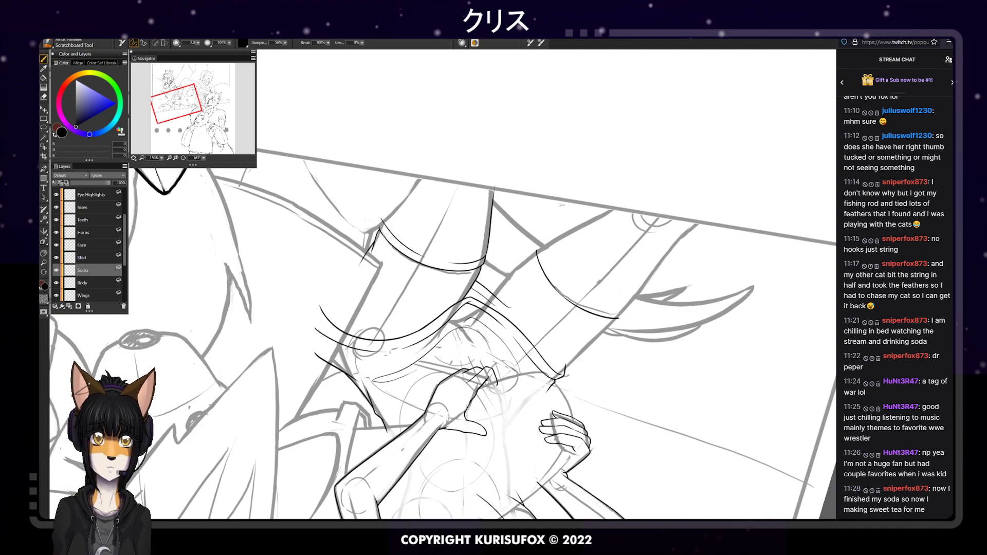
{"action": "key", "text": "ctrl+z"}
{"action": "left_click_drag", "start_coordinate": [620, 319], "coordinate": [565, 302]}
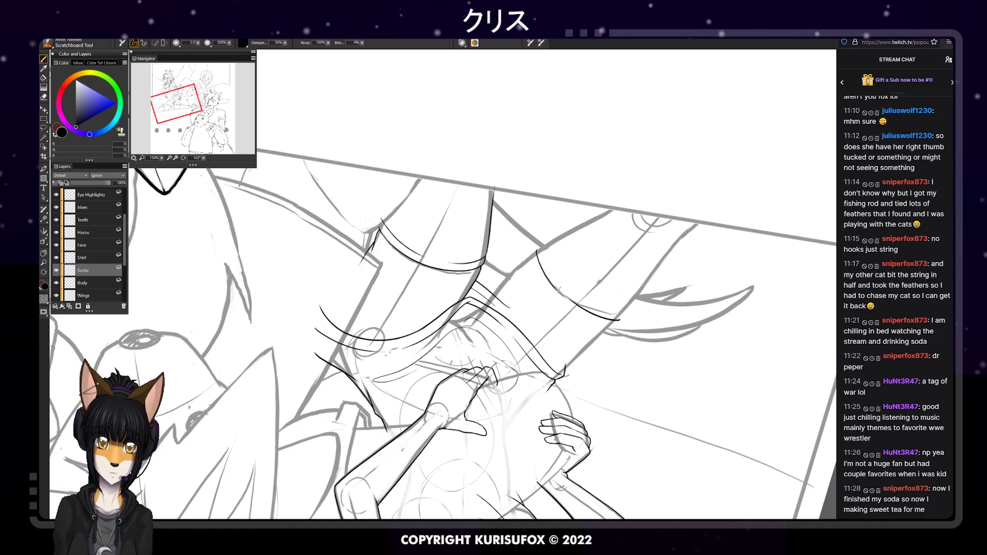
{"action": "key", "text": "ctrl+z"}
{"action": "mouse_move", "coordinate": [617, 318]}
{"action": "left_mouse_down"}
{"action": "mouse_move", "coordinate": [562, 299]}
{"action": "mouse_move", "coordinate": [622, 319]}
{"action": "left_mouse_up"}
{"action": "key", "text": "ctrl+z"}
{"action": "key", "text": "ctrl+z"}
{"action": "left_click_drag", "start_coordinate": [559, 295], "coordinate": [619, 320]}
{"action": "key", "text": "ctrl+z"}
{"action": "left_click_drag", "start_coordinate": [558, 294], "coordinate": [619, 319]}
{"action": "key", "text": "ctrl+z"}
{"action": "left_click_drag", "start_coordinate": [559, 294], "coordinate": [617, 319]}
{"action": "key", "text": "ctrl+z"}
{"action": "left_click_drag", "start_coordinate": [557, 294], "coordinate": [619, 318]}
{"action": "key", "text": "ctrl+z"}
{"action": "mouse_move", "coordinate": [560, 293]}
{"action": "left_mouse_down"}
{"action": "mouse_move", "coordinate": [617, 316]}
{"action": "mouse_move", "coordinate": [562, 295]}
{"action": "left_mouse_up"}
{"action": "key", "text": "ctrl+z"}
{"action": "key", "text": "ctrl+z"}
{"action": "left_click_drag", "start_coordinate": [618, 319], "coordinate": [559, 293]}
{"action": "key", "text": "ctrl+z"}
{"action": "left_click_drag", "start_coordinate": [620, 319], "coordinate": [557, 291]}
{"action": "key", "text": "ctrl+z"}
{"action": "key", "text": "ctrl+z"}
{"action": "left_click_drag", "start_coordinate": [619, 319], "coordinate": [559, 292]}
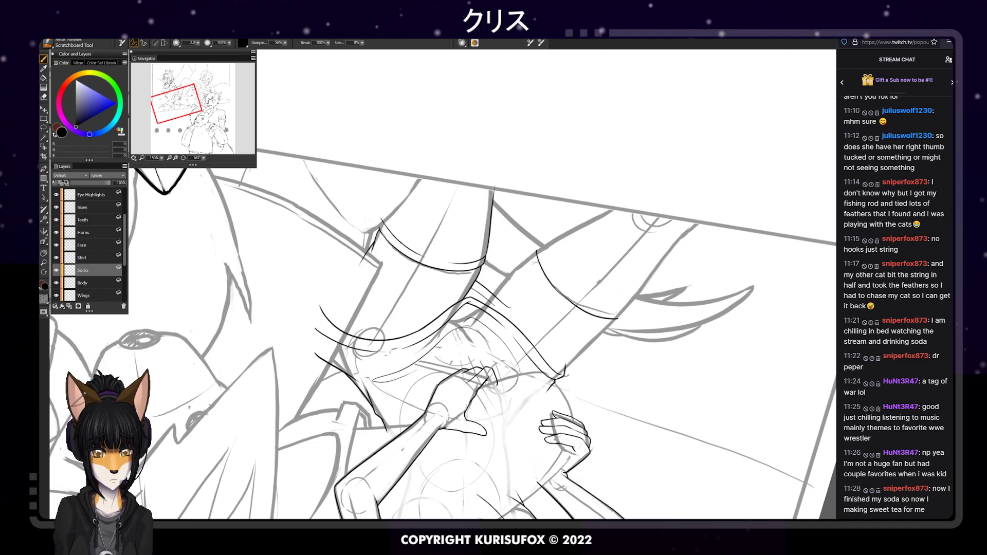
{"action": "key", "text": "ctrl+z"}
{"action": "left_click_drag", "start_coordinate": [620, 319], "coordinate": [556, 291]}
{"action": "key", "text": "ctrl+z"}
{"action": "left_click_drag", "start_coordinate": [619, 319], "coordinate": [557, 292]}
{"action": "key", "text": "ctrl+z"}
Rotate the canvas a little further and ink the outer half of the sock's top edge, redrawing it until it joins the inner half smoothly
{"action": "left_click", "coordinate": [203, 158]}
{"action": "left_click_drag", "start_coordinate": [203, 164], "coordinate": [200, 163]}
{"action": "left_click_drag", "start_coordinate": [595, 377], "coordinate": [552, 337]}
{"action": "key", "text": "ctrl+z"}
{"action": "left_click_drag", "start_coordinate": [600, 374], "coordinate": [549, 333]}
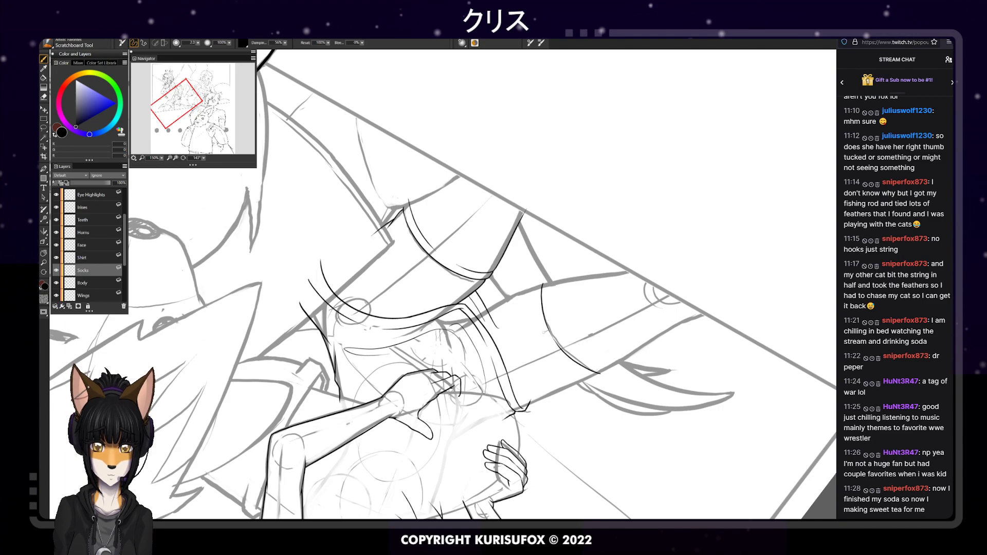
{"action": "key", "text": "ctrl+z"}
{"action": "left_click_drag", "start_coordinate": [595, 376], "coordinate": [551, 338]}
{"action": "key", "text": "ctrl+z"}
{"action": "left_click_drag", "start_coordinate": [594, 376], "coordinate": [550, 335]}
{"action": "key", "text": "ctrl+z"}
{"action": "left_click_drag", "start_coordinate": [597, 375], "coordinate": [553, 339]}
{"action": "key", "text": "ctrl+z"}
{"action": "left_click_drag", "start_coordinate": [595, 376], "coordinate": [553, 335]}
{"action": "key", "text": "ctrl+z"}
{"action": "left_click_drag", "start_coordinate": [597, 374], "coordinate": [553, 338]}
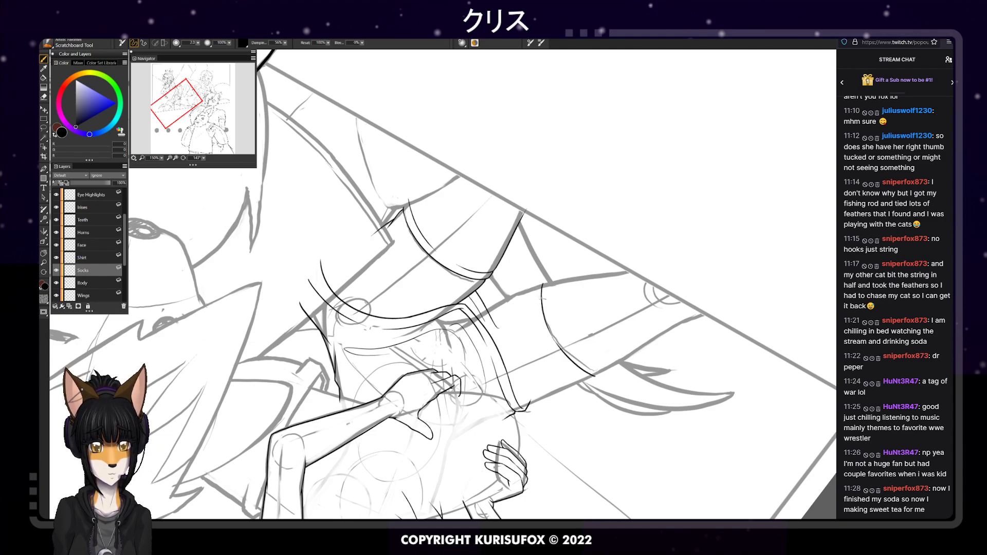
{"action": "key", "text": "ctrl+z"}
{"action": "left_click_drag", "start_coordinate": [596, 374], "coordinate": [553, 338]}
{"action": "key", "text": "ctrl+z"}
{"action": "left_click_drag", "start_coordinate": [596, 374], "coordinate": [553, 338]}
{"action": "key", "text": "ctrl+z"}
{"action": "left_click_drag", "start_coordinate": [596, 375], "coordinate": [553, 337]}
{"action": "key", "text": "ctrl+z"}
{"action": "left_click_drag", "start_coordinate": [597, 375], "coordinate": [552, 337]}
{"action": "key", "text": "ctrl+z"}
{"action": "left_click_drag", "start_coordinate": [595, 376], "coordinate": [549, 334]}
{"action": "key", "text": "ctrl+z"}
{"action": "mouse_move", "coordinate": [596, 375]}
{"action": "left_mouse_down"}
{"action": "mouse_move", "coordinate": [538, 302]}
{"action": "mouse_move", "coordinate": [556, 320]}
{"action": "left_mouse_up"}
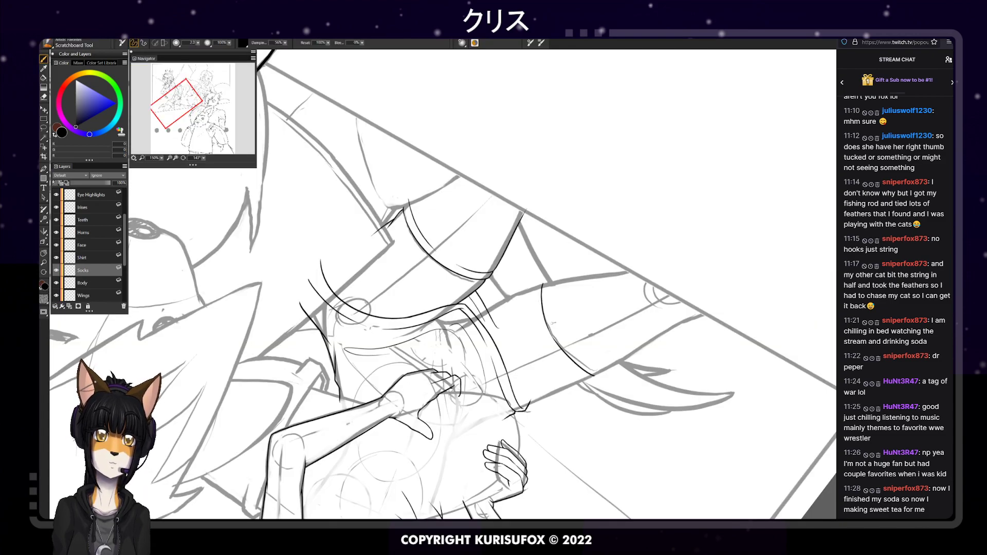
Return the canvas upright and ink a short downward stroke at the outer corner of the new sock's top edge
{"action": "left_click_drag", "start_coordinate": [205, 158], "coordinate": [625, 123]}
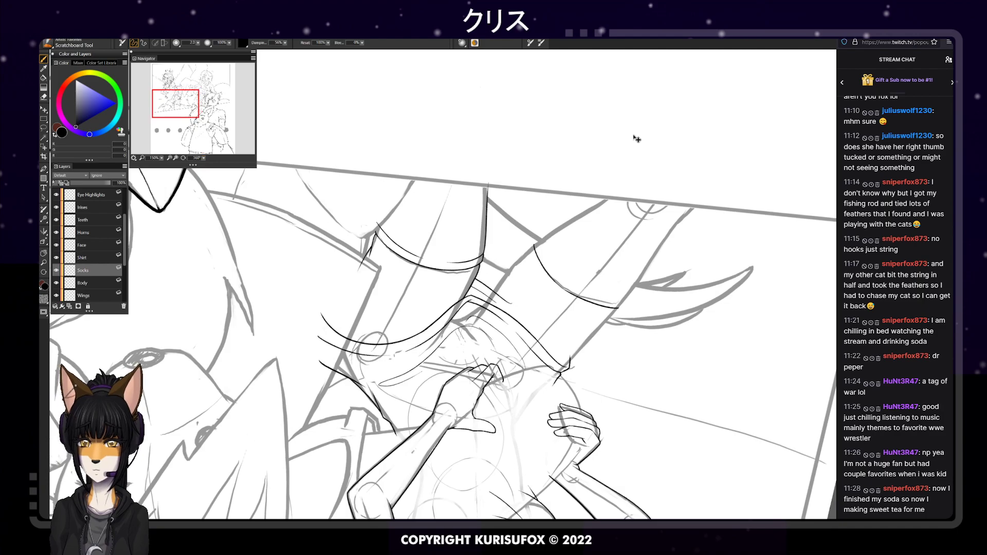
{"action": "key", "text": "ctrl+minus"}
{"action": "key", "text": "ctrl+minus"}
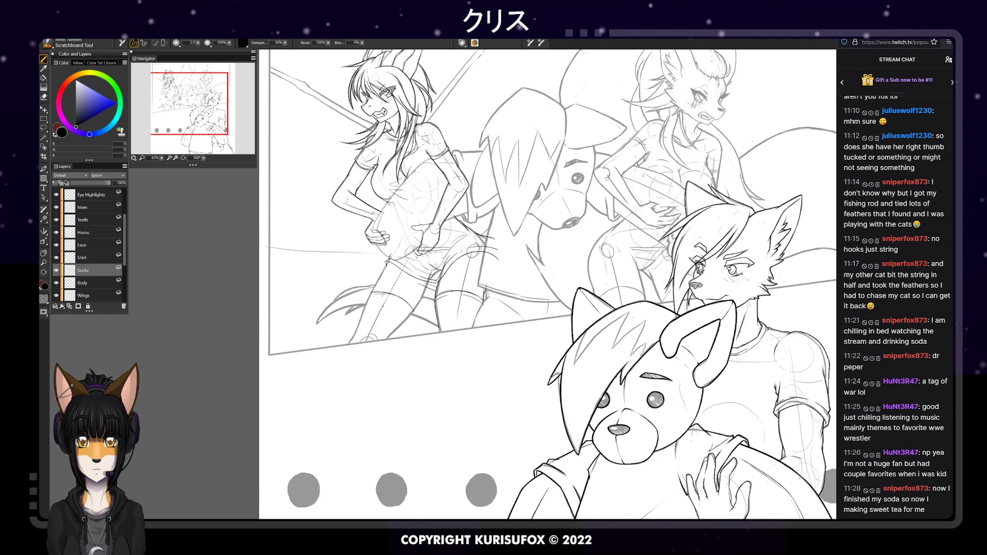
{"action": "key", "text": "ctrl+plus"}
{"action": "key", "text": "ctrl+plus"}
{"action": "key", "text": "ctrl+plus"}
{"action": "key", "text": "ctrl+plus"}
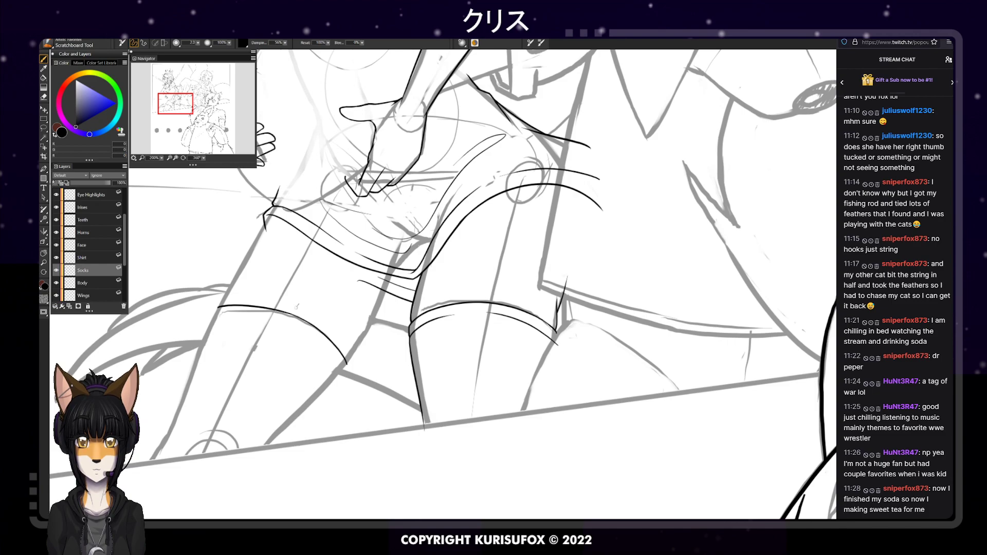
{"action": "key", "text": "e"}
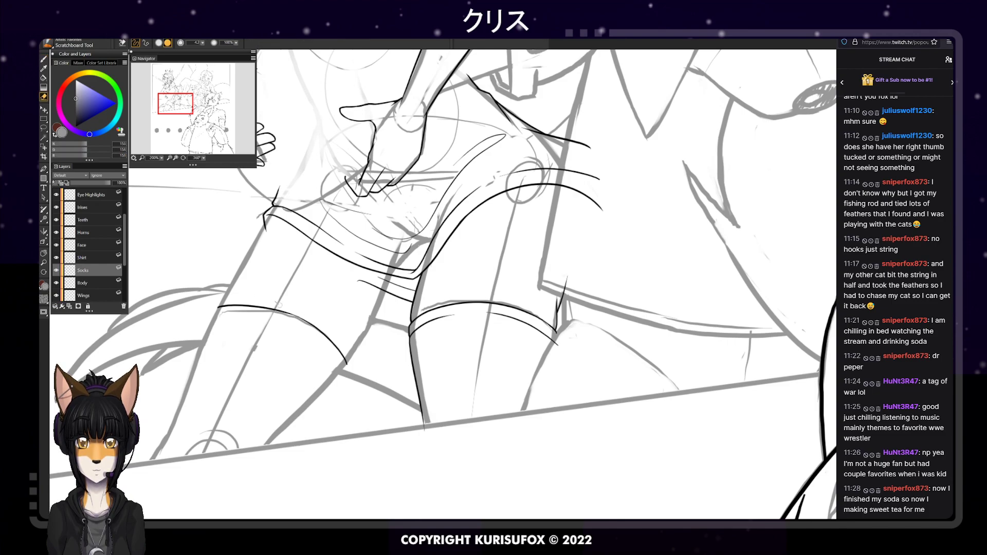
{"action": "key", "text": "p"}
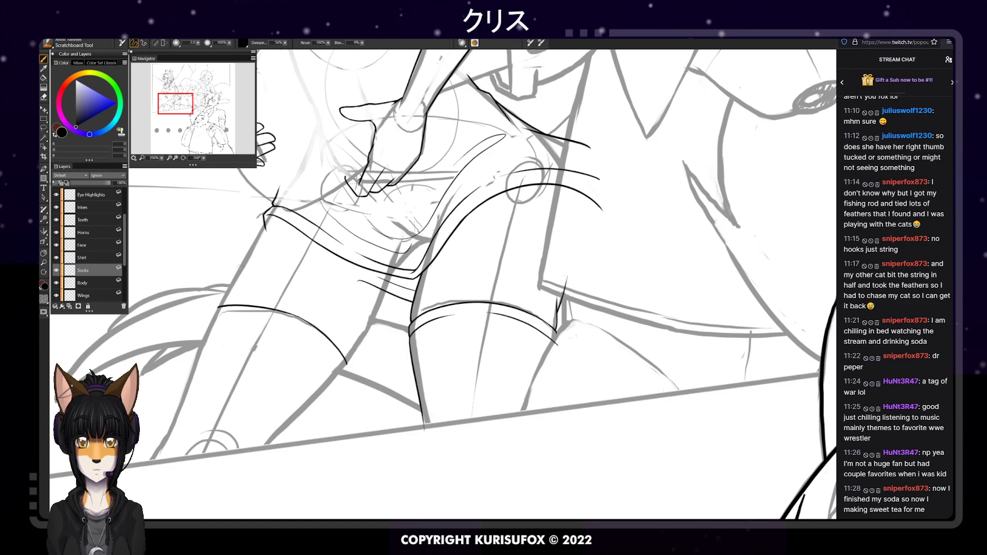
{"action": "mouse_move", "coordinate": [219, 307]}
{"action": "left_mouse_down"}
{"action": "mouse_move", "coordinate": [212, 334]}
{"action": "mouse_move", "coordinate": [212, 321]}
{"action": "left_mouse_up"}
{"action": "key", "text": "ctrl+z"}
{"action": "key", "text": "ctrl+z"}
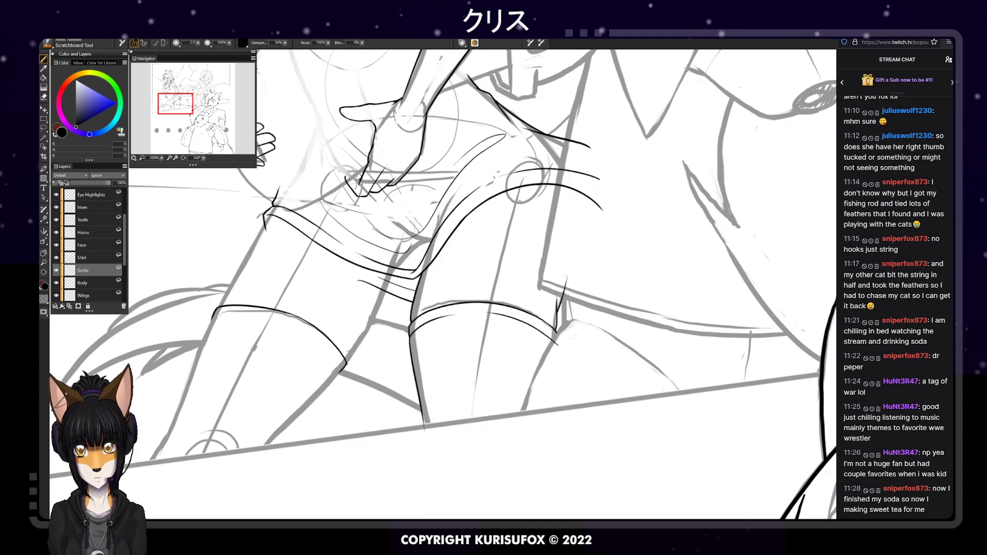
Clean up and touch up the short turned-down stroke at the inner corner of the same sock's top edge
{"action": "key", "text": "e"}
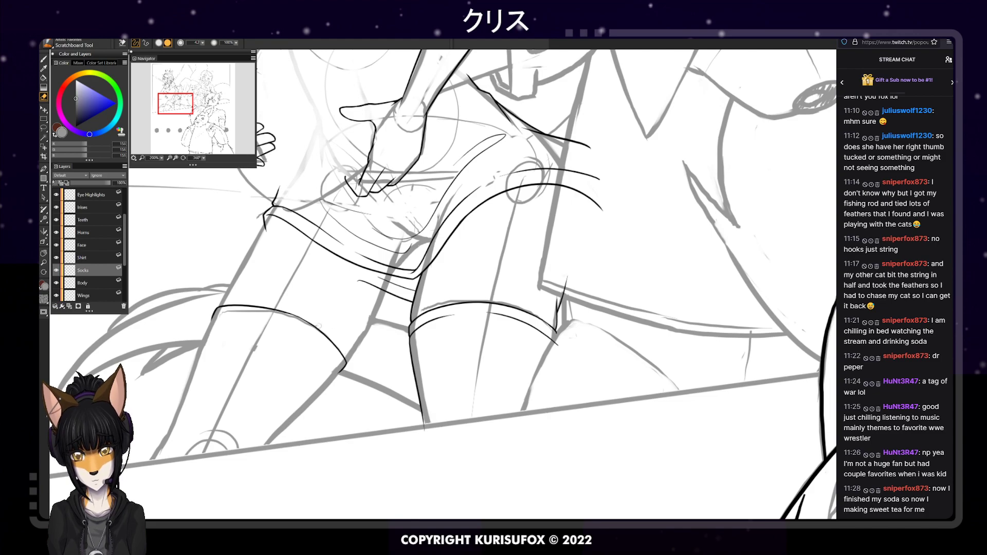
{"action": "key", "text": "p"}
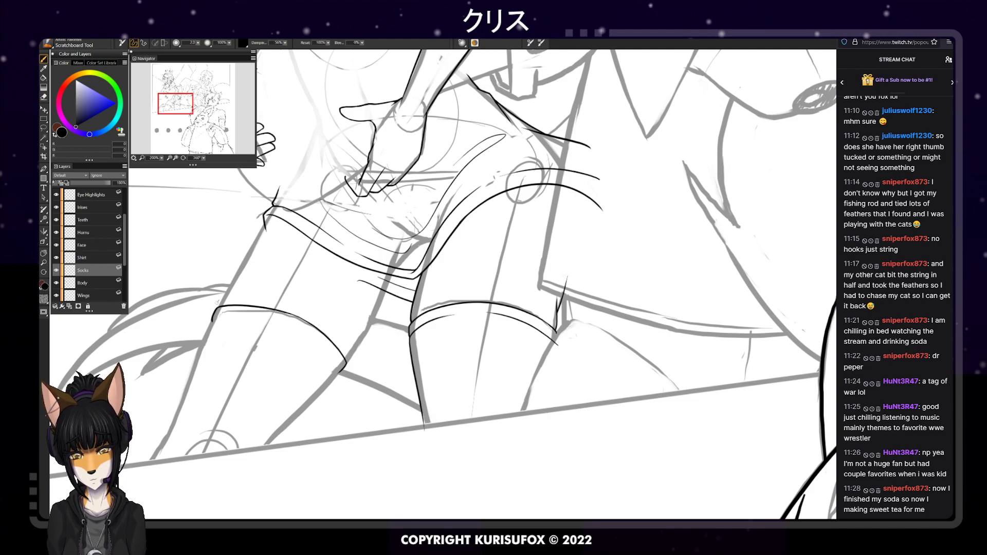
{"action": "key", "text": "e"}
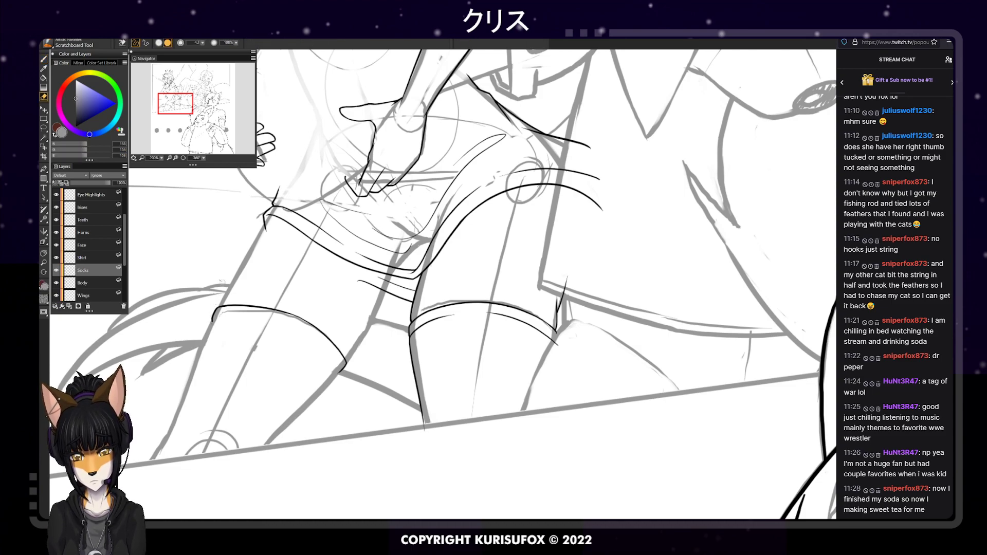
{"action": "key", "text": "p"}
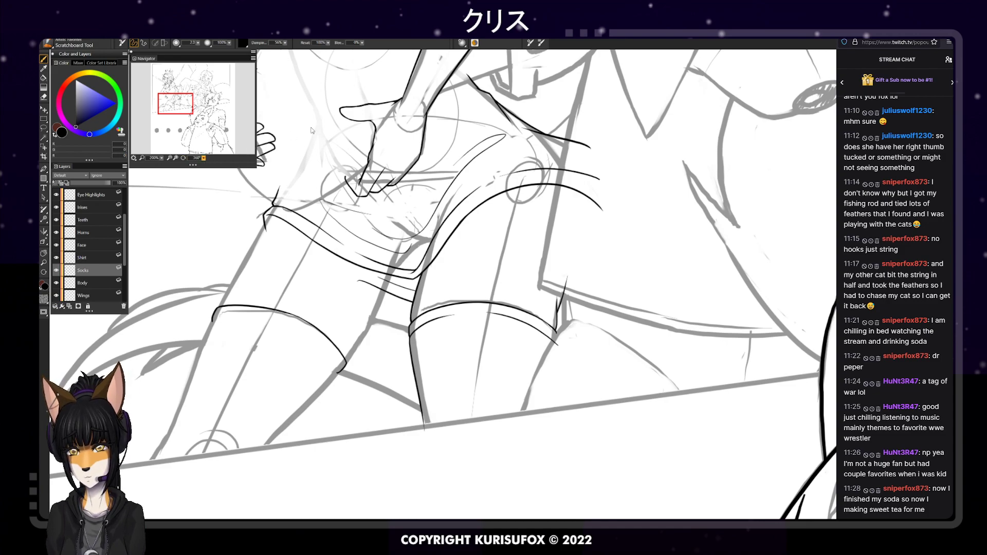
Rotate the canvas and ink the inner part of a second line parallel to the sock's top edge, forming its cuff band
{"action": "left_click_drag", "start_coordinate": [203, 158], "coordinate": [225, 159]}
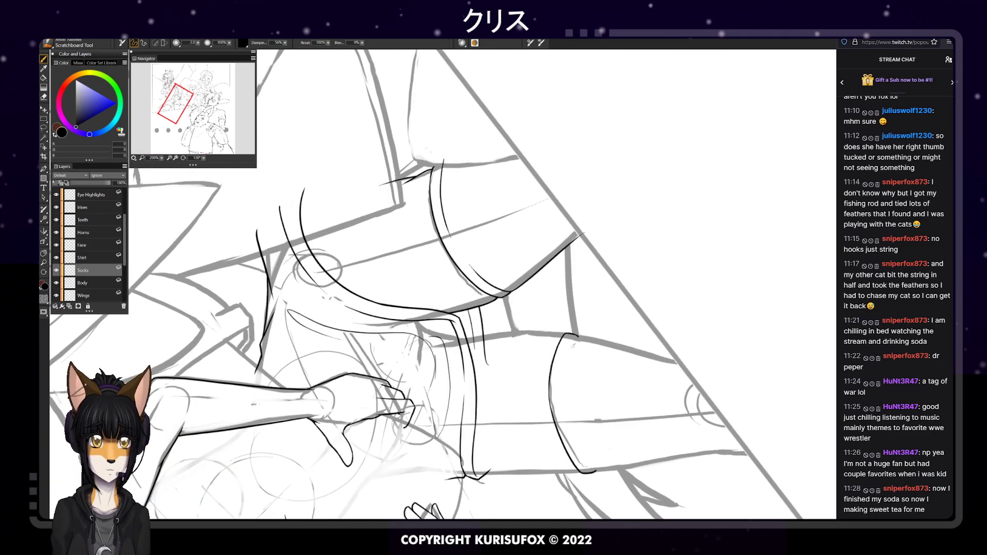
{"action": "left_click_drag", "start_coordinate": [579, 337], "coordinate": [566, 378]}
{"action": "key", "text": "ctrl+z"}
{"action": "key", "text": "ctrl+z"}
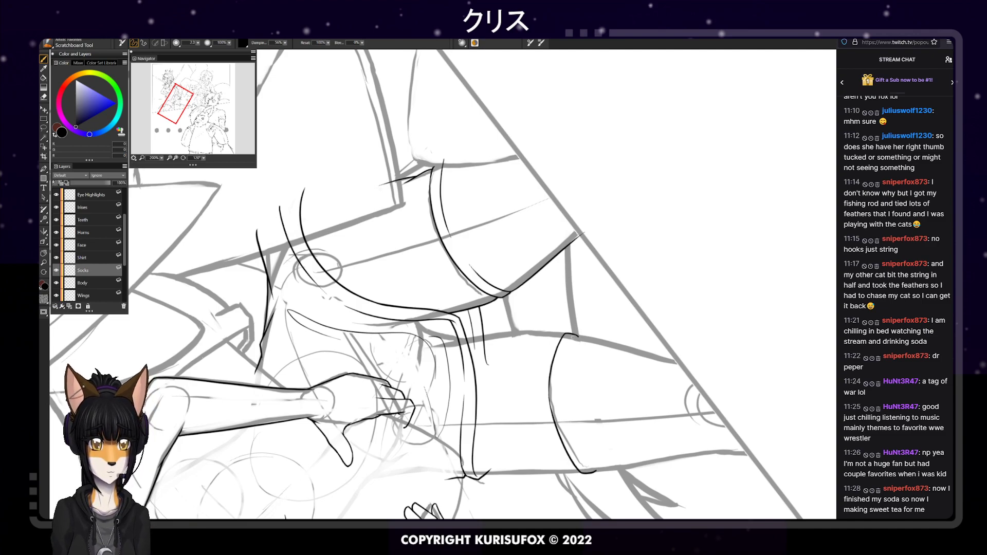
{"action": "left_click_drag", "start_coordinate": [577, 335], "coordinate": [562, 381]}
{"action": "key", "text": "ctrl+z"}
{"action": "left_click_drag", "start_coordinate": [576, 337], "coordinate": [564, 371]}
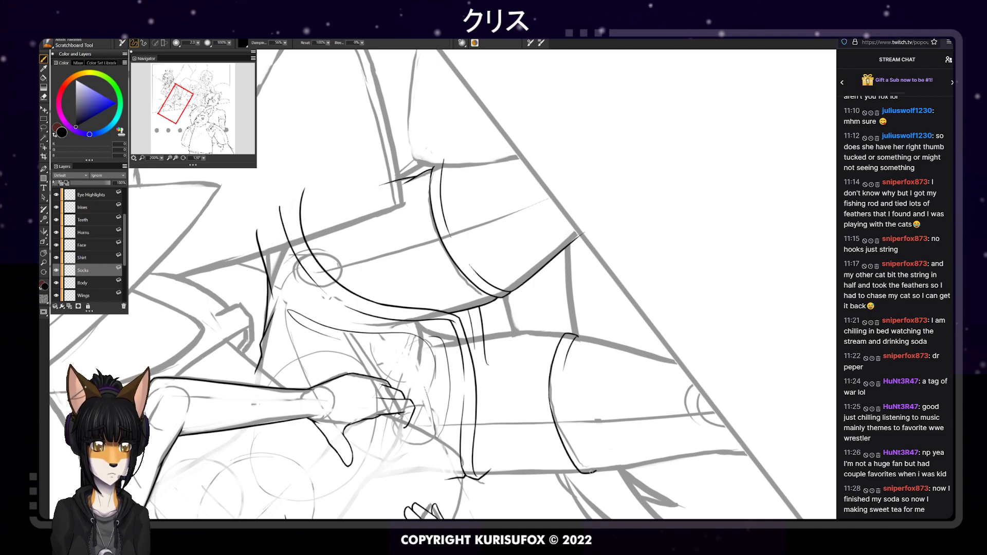
Ink the outer part of the cuff's second line, redrawing it until it meets the inner part smoothly
{"action": "left_click_drag", "start_coordinate": [592, 471], "coordinate": [575, 431]}
{"action": "key", "text": "ctrl+z"}
{"action": "left_click_drag", "start_coordinate": [591, 469], "coordinate": [569, 419]}
{"action": "key", "text": "ctrl+z"}
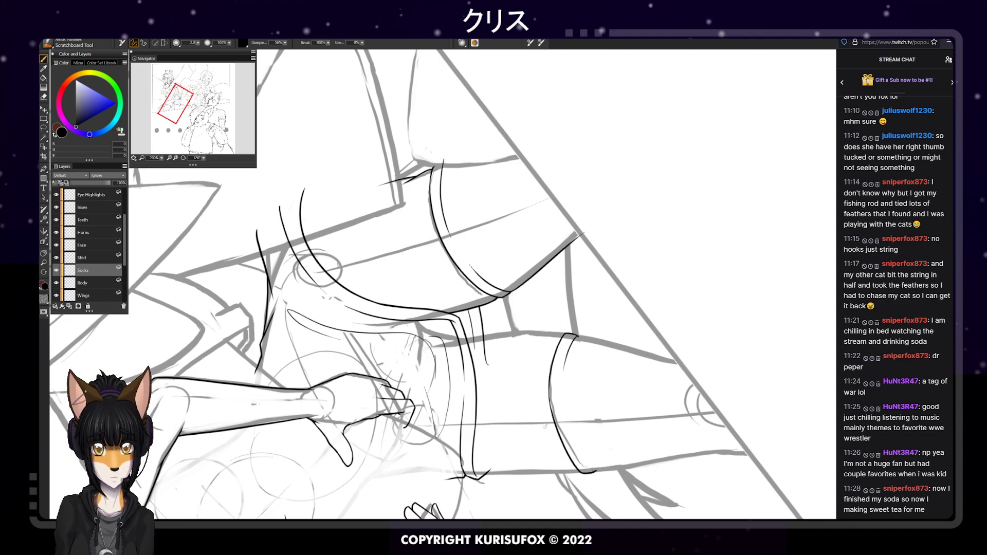
{"action": "left_click_drag", "start_coordinate": [594, 472], "coordinate": [566, 401]}
{"action": "key", "text": "ctrl+z"}
{"action": "left_click_drag", "start_coordinate": [594, 471], "coordinate": [566, 401]}
{"action": "key", "text": "ctrl+z"}
{"action": "left_click_drag", "start_coordinate": [592, 472], "coordinate": [565, 395]}
{"action": "key", "text": "ctrl+z"}
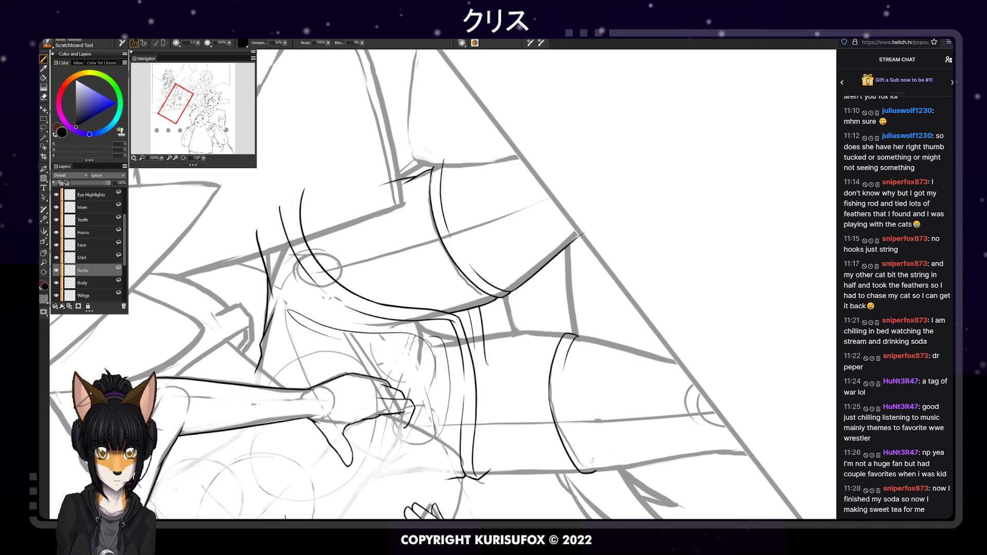
{"action": "left_click_drag", "start_coordinate": [593, 472], "coordinate": [564, 394]}
{"action": "left_click_drag", "start_coordinate": [592, 472], "coordinate": [565, 365]}
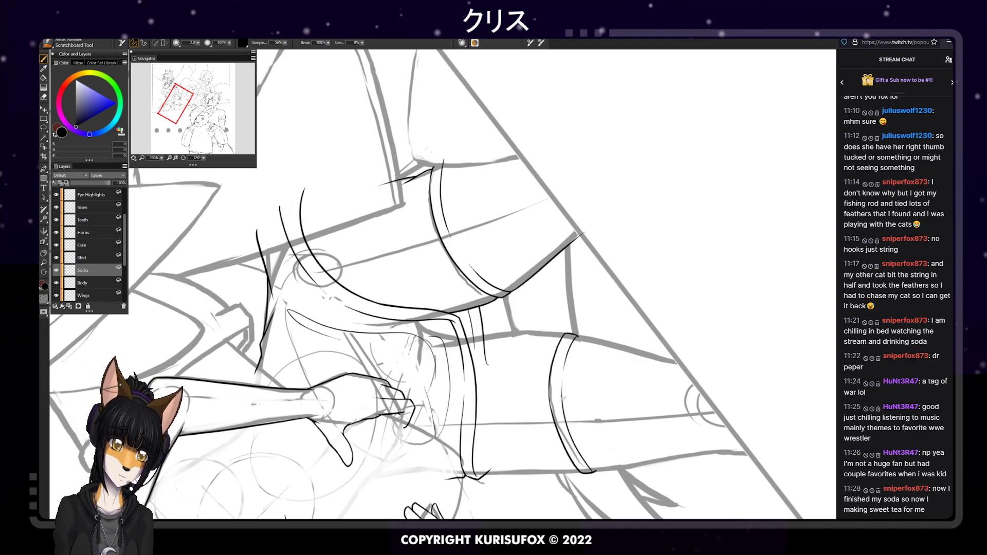
{"action": "key", "text": "ctrl+z"}
{"action": "left_click_drag", "start_coordinate": [591, 471], "coordinate": [564, 404]}
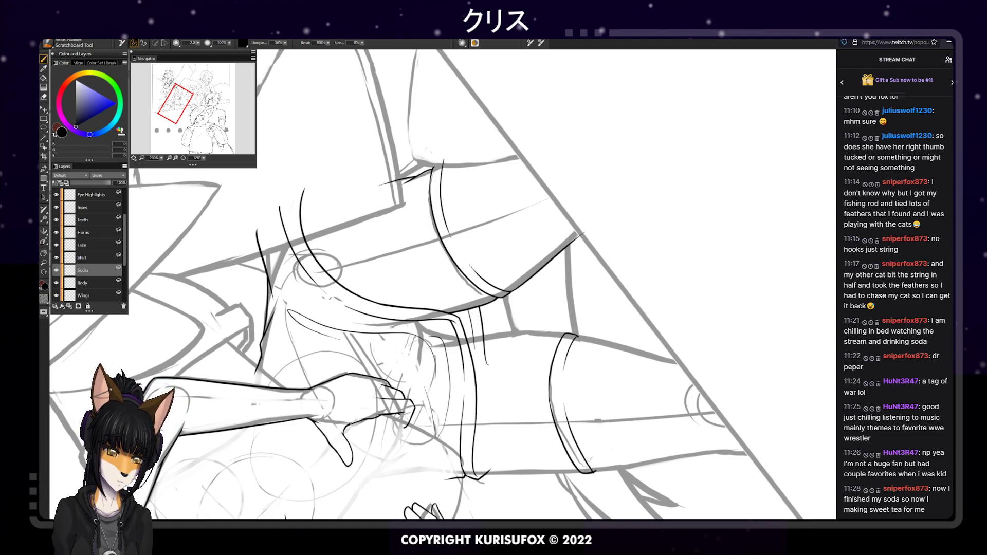
Erase the overshooting end of the cuff line at the sock's outer corner and return the canvas upright
{"action": "key", "text": "n"}
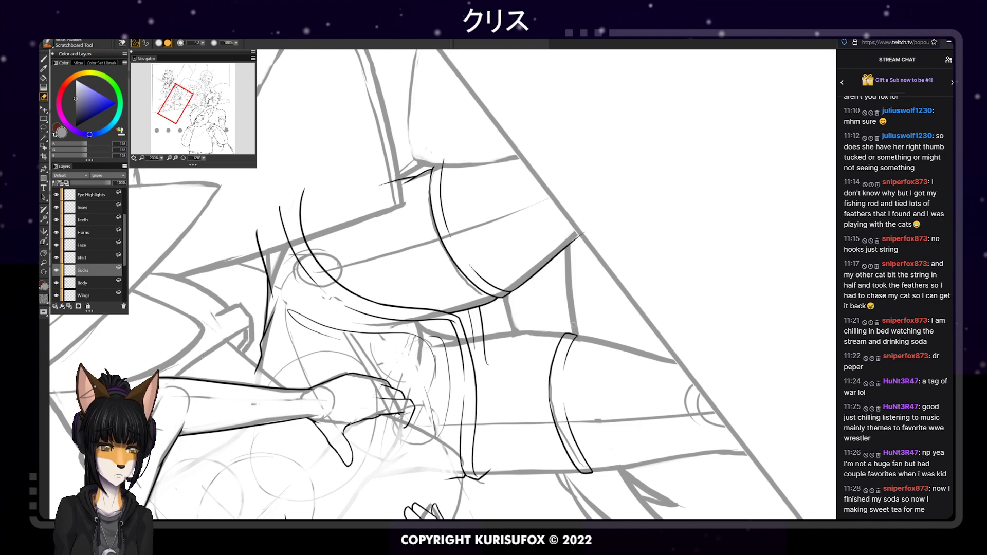
{"action": "key", "text": "p"}
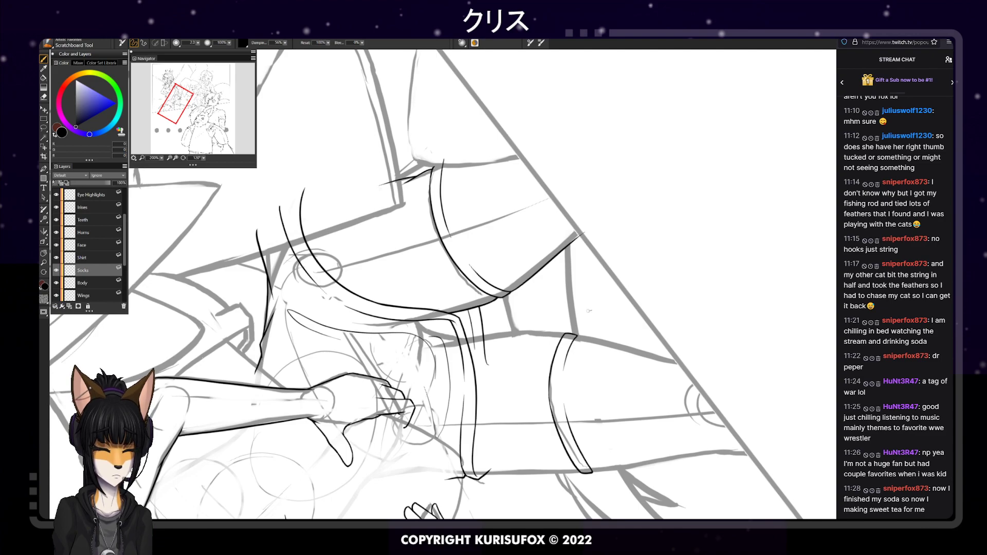
{"action": "left_click_drag", "start_coordinate": [203, 159], "coordinate": [246, 163]}
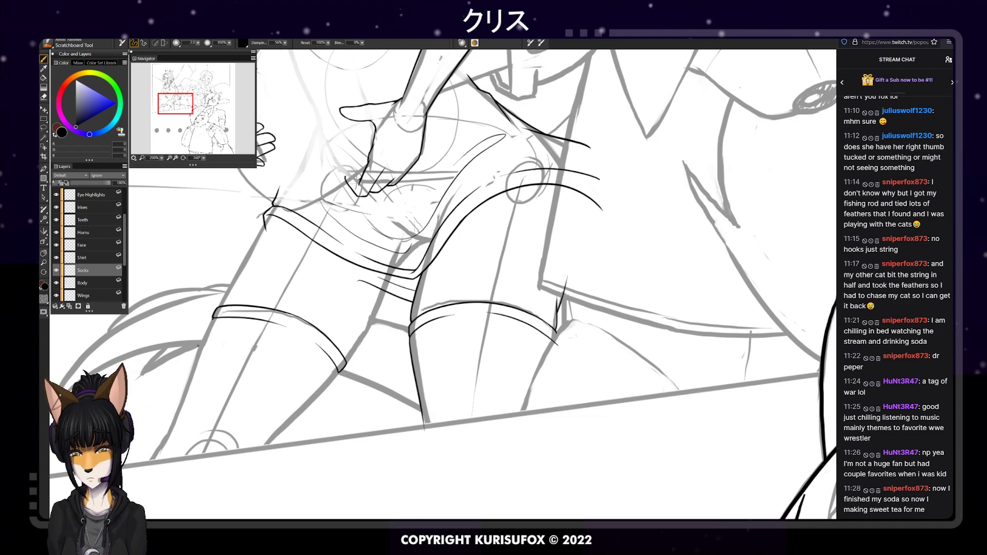
Ink the outer and inner side contours of that sock down past the ledge line, redrawing the inner one until it flows smoothly
{"action": "left_click_drag", "start_coordinate": [161, 454], "coordinate": [213, 318]}
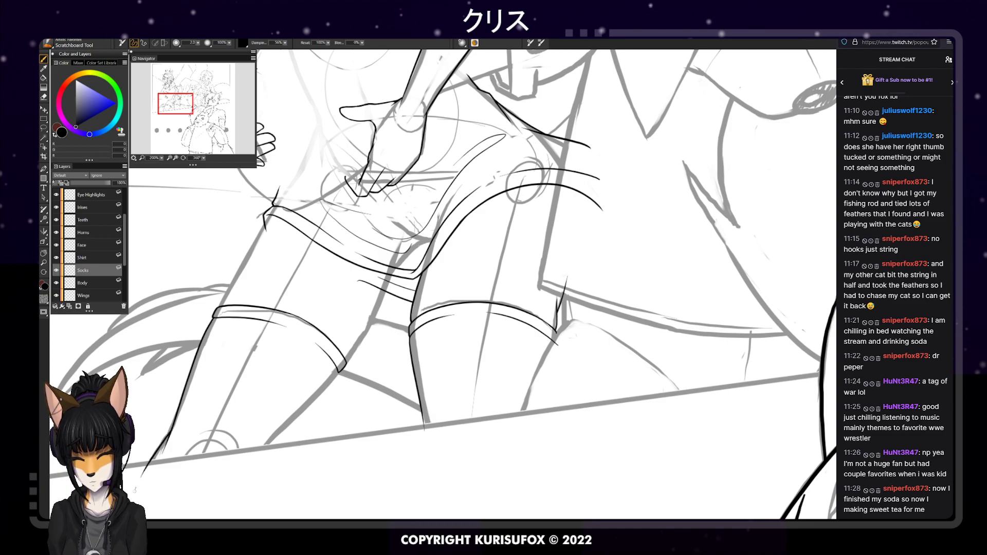
{"action": "left_click_drag", "start_coordinate": [338, 369], "coordinate": [241, 476]}
{"action": "key", "text": "ctrl+z"}
{"action": "left_click_drag", "start_coordinate": [337, 369], "coordinate": [258, 472]}
{"action": "key", "text": "ctrl+z"}
{"action": "left_click_drag", "start_coordinate": [337, 369], "coordinate": [249, 466]}
{"action": "key", "text": "ctrl+z"}
{"action": "left_click_drag", "start_coordinate": [337, 370], "coordinate": [251, 464]}
{"action": "key", "text": "ctrl+z"}
{"action": "left_click_drag", "start_coordinate": [338, 370], "coordinate": [313, 402]}
{"action": "key", "text": "ctrl+z"}
{"action": "left_click_drag", "start_coordinate": [338, 371], "coordinate": [299, 416]}
{"action": "key", "text": "ctrl+z"}
{"action": "left_click_drag", "start_coordinate": [338, 368], "coordinate": [298, 419]}
{"action": "key", "text": "ctrl+z"}
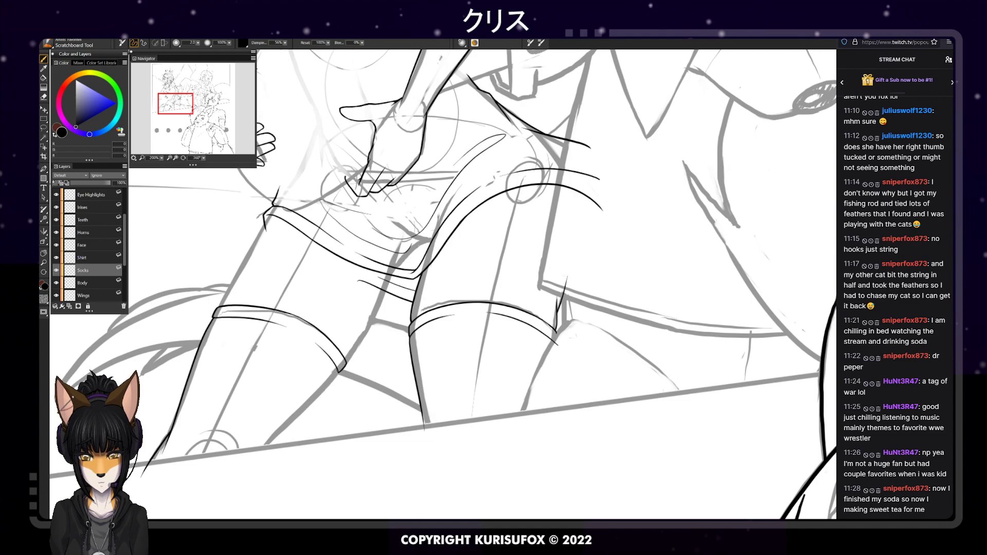
{"action": "left_click_drag", "start_coordinate": [259, 457], "coordinate": [304, 409]}
{"action": "key", "text": "ctrl+z"}
{"action": "left_click_drag", "start_coordinate": [260, 458], "coordinate": [312, 405]}
{"action": "key", "text": "ctrl+z"}
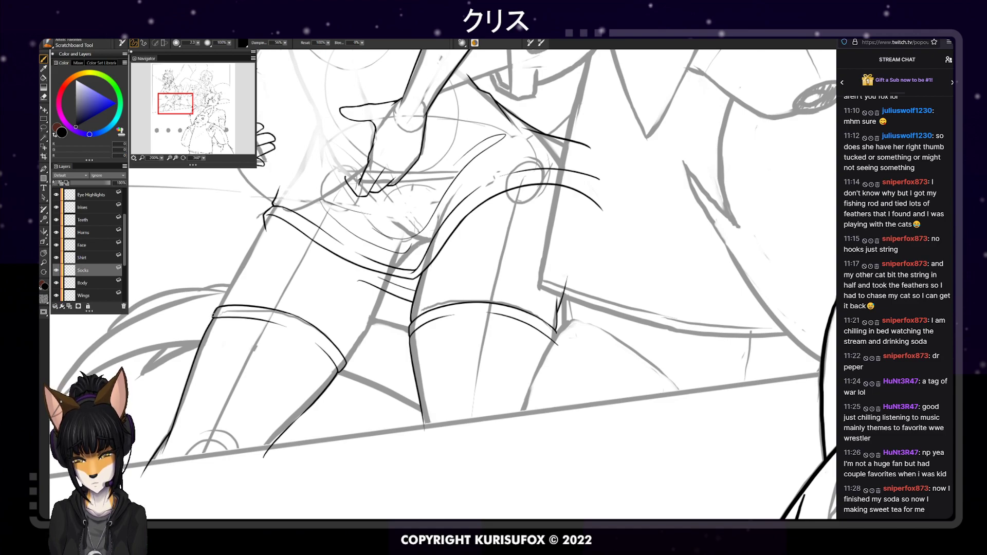
Check the sock outline at a rotated canvas angle and save the drawing
{"action": "left_click_drag", "start_coordinate": [203, 159], "coordinate": [194, 160]}
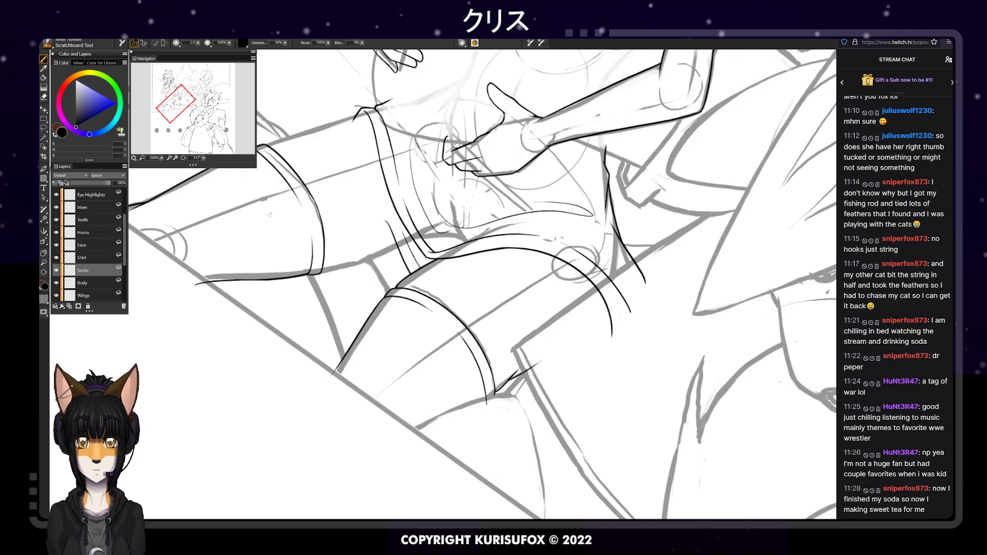
{"action": "left_click_drag", "start_coordinate": [204, 159], "coordinate": [221, 159]}
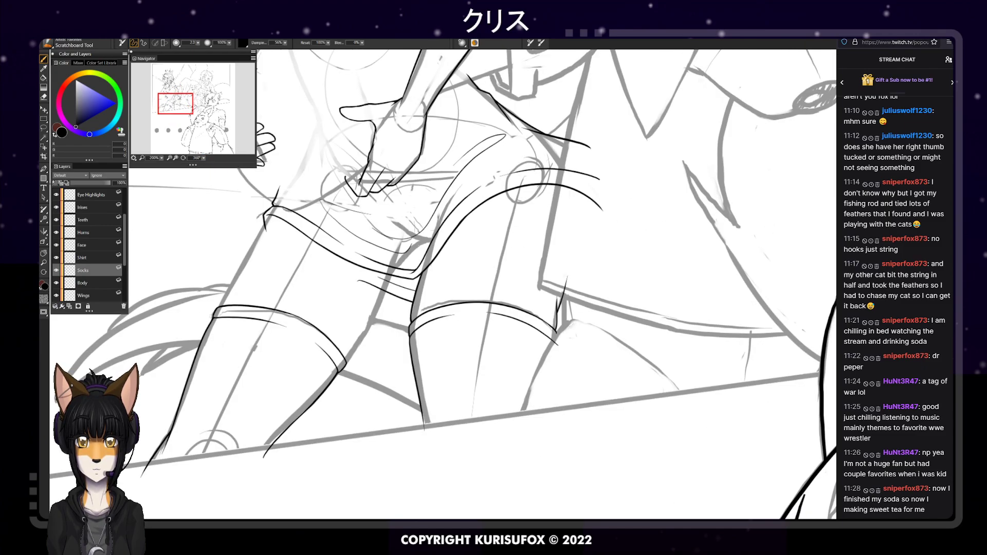
{"action": "key", "text": "n"}
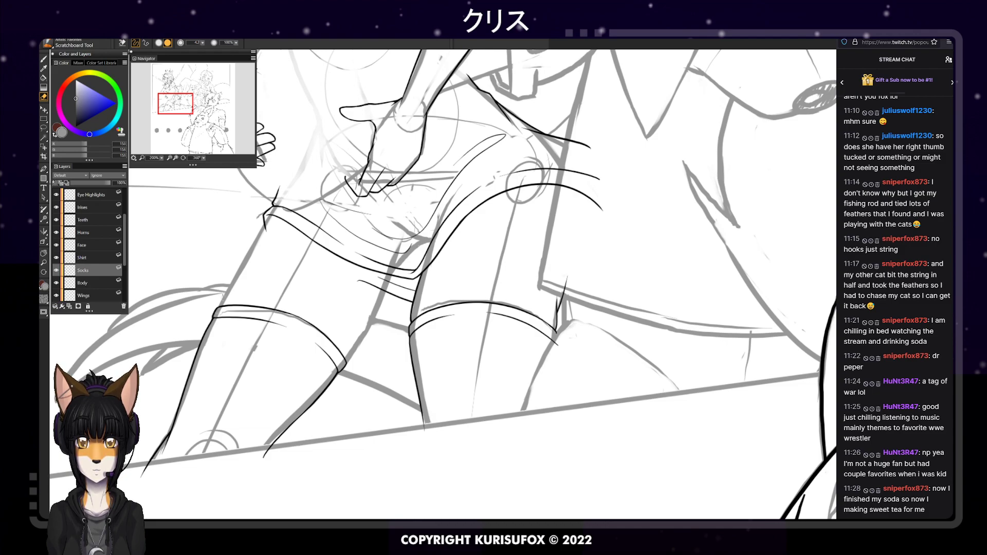
{"action": "key", "text": "b"}
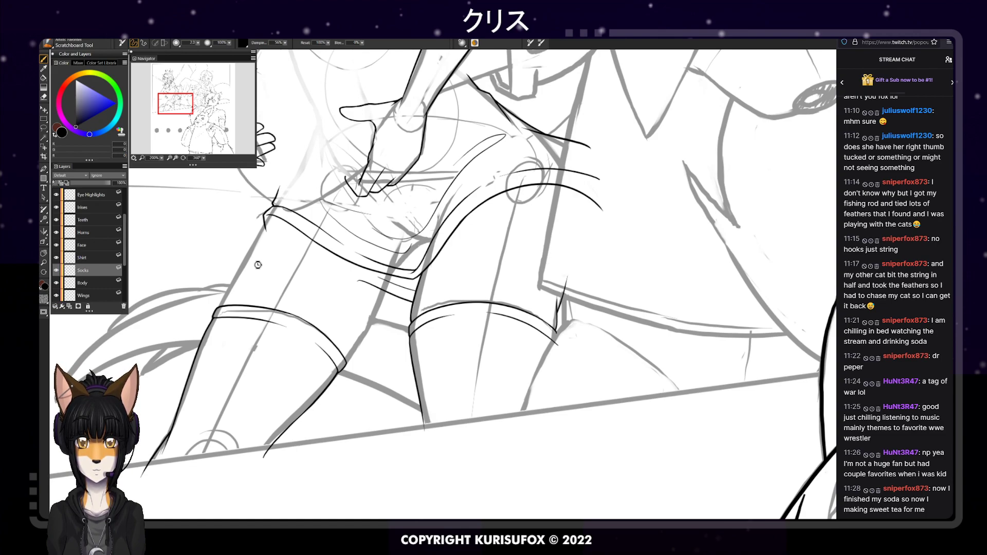
{"action": "key", "text": "ctrl+s"}
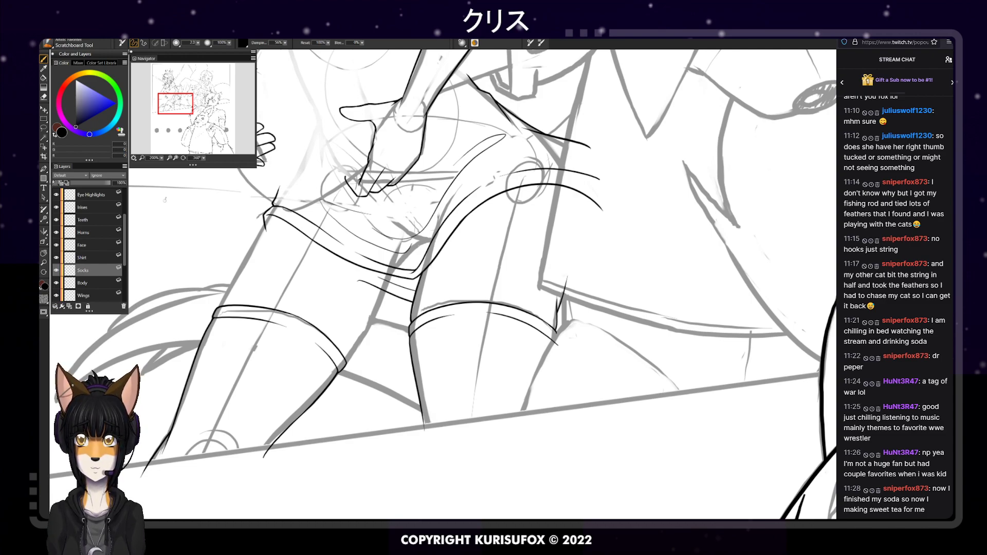
On the Body layer, ink a short stroke of the outer thigh rising from the sock's outer corner
{"action": "left_click", "coordinate": [94, 286]}
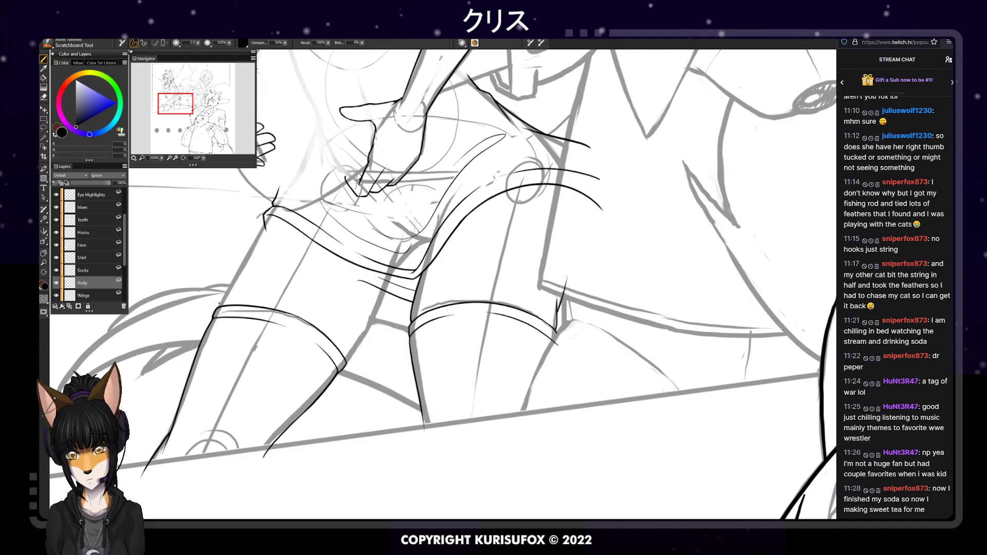
{"action": "mouse_move", "coordinate": [221, 311]}
{"action": "left_mouse_down"}
{"action": "mouse_move", "coordinate": [237, 263]}
{"action": "mouse_move", "coordinate": [229, 284]}
{"action": "left_mouse_up"}
{"action": "key", "text": "ctrl+z"}
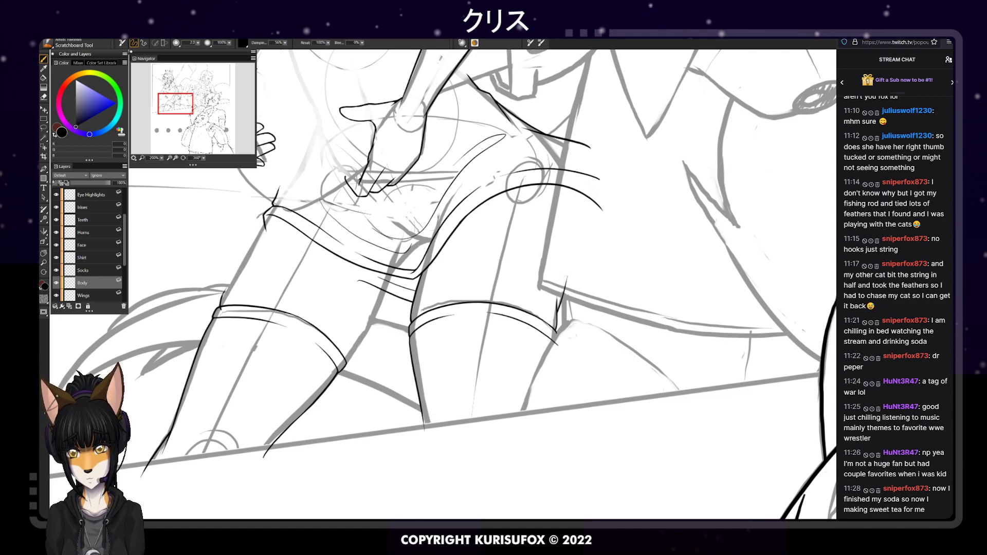
{"action": "key", "text": "ctrl+z"}
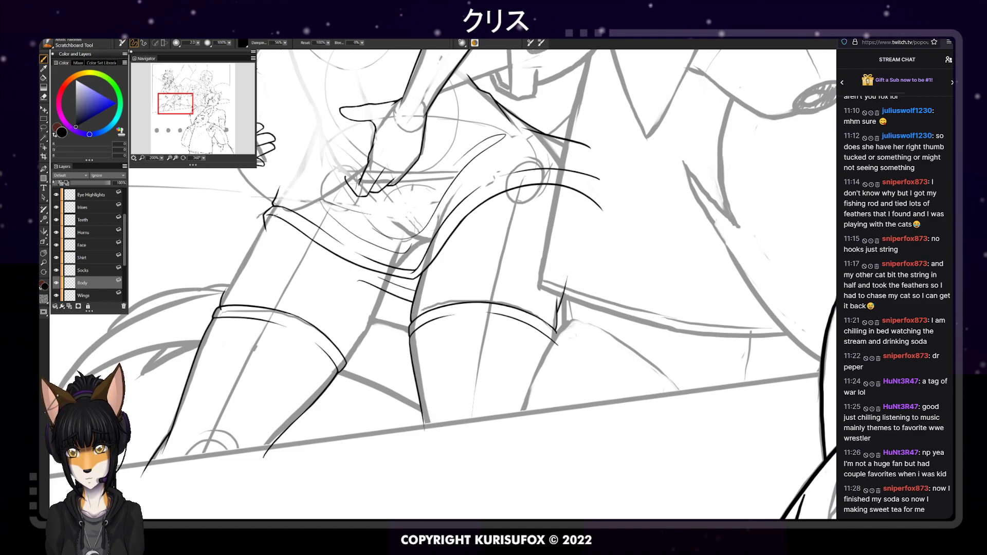
Ink the outer thigh contour from the short stroke above the sock up to the shirt hem, redrawing it until it fits
{"action": "mouse_move", "coordinate": [222, 307]}
{"action": "left_mouse_down"}
{"action": "mouse_move", "coordinate": [273, 207]}
{"action": "mouse_move", "coordinate": [222, 295]}
{"action": "mouse_move", "coordinate": [299, 180]}
{"action": "left_mouse_up"}
{"action": "key", "text": "ctrl+z"}
{"action": "key", "text": "ctrl+z"}
{"action": "key", "text": "ctrl+z"}
{"action": "key", "text": "ctrl+z"}
{"action": "key", "text": "ctrl+z"}
{"action": "left_click_drag", "start_coordinate": [221, 299], "coordinate": [283, 181]}
{"action": "key", "text": "ctrl+z"}
{"action": "left_click_drag", "start_coordinate": [223, 292], "coordinate": [301, 169]}
{"action": "key", "text": "ctrl+z"}
{"action": "left_click_drag", "start_coordinate": [222, 295], "coordinate": [309, 160]}
{"action": "key", "text": "ctrl+z"}
{"action": "left_click_drag", "start_coordinate": [224, 291], "coordinate": [288, 190]}
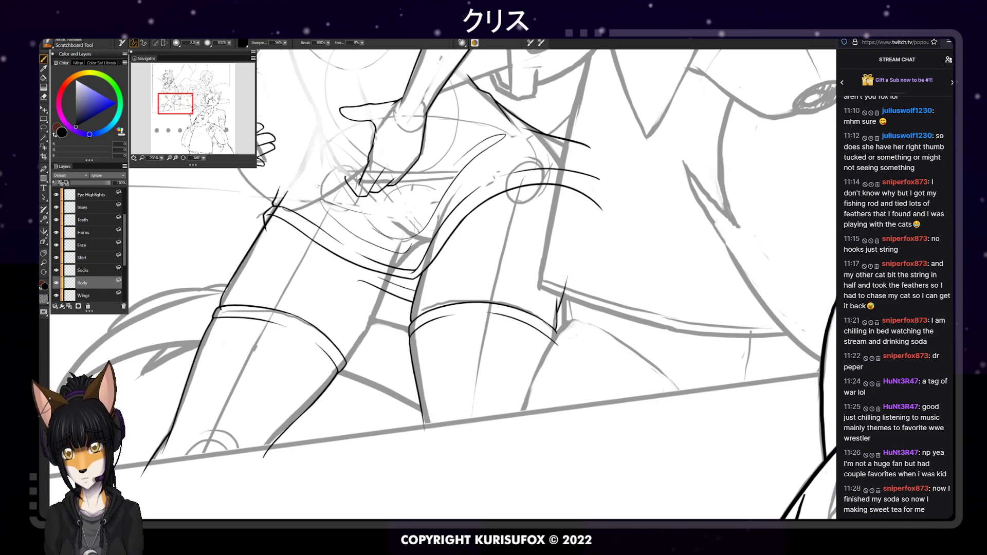
Erase the thigh line above the shirt hem on the Body layer and the overlapping hem end on the Shirt layer
{"action": "key", "text": "n"}
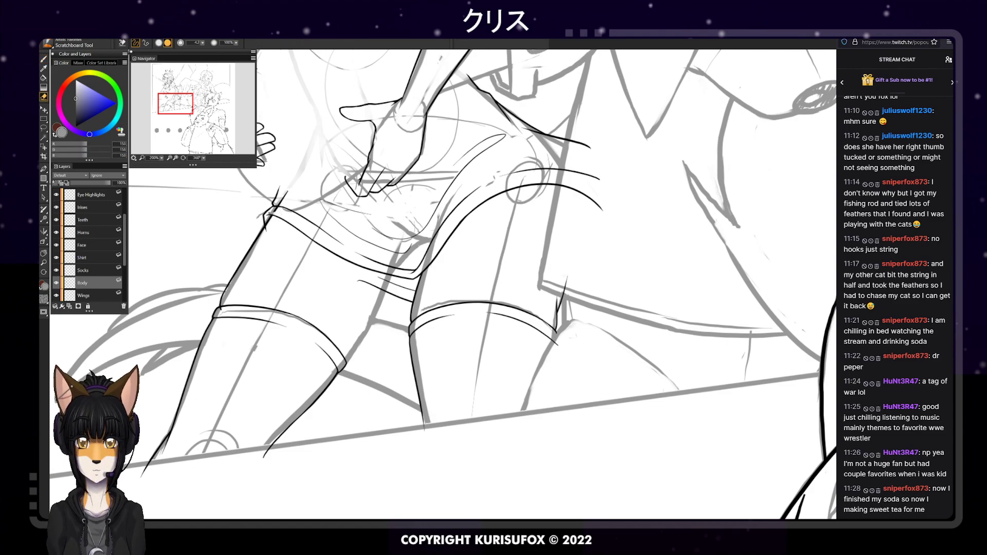
{"action": "left_click_drag", "start_coordinate": [278, 207], "coordinate": [282, 199]}
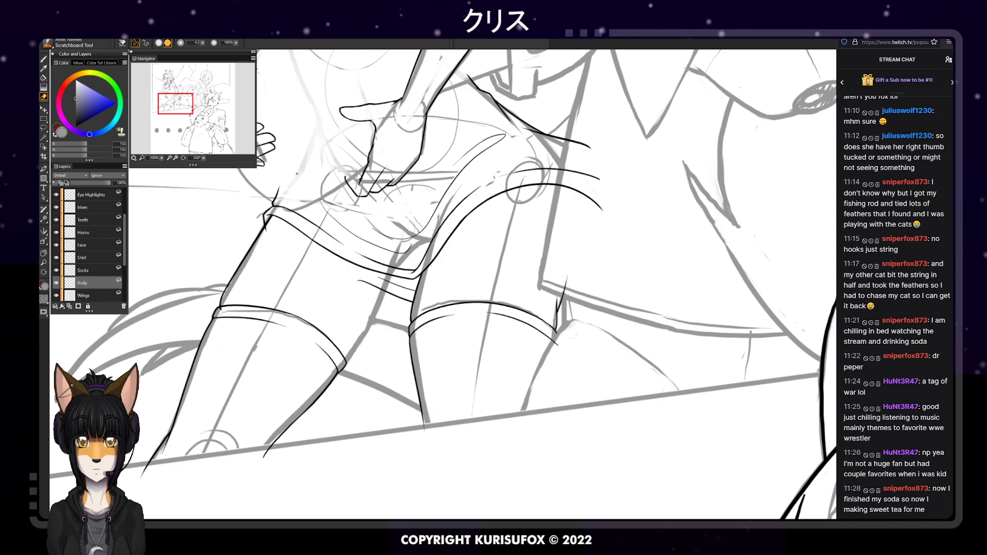
{"action": "left_click", "coordinate": [95, 259]}
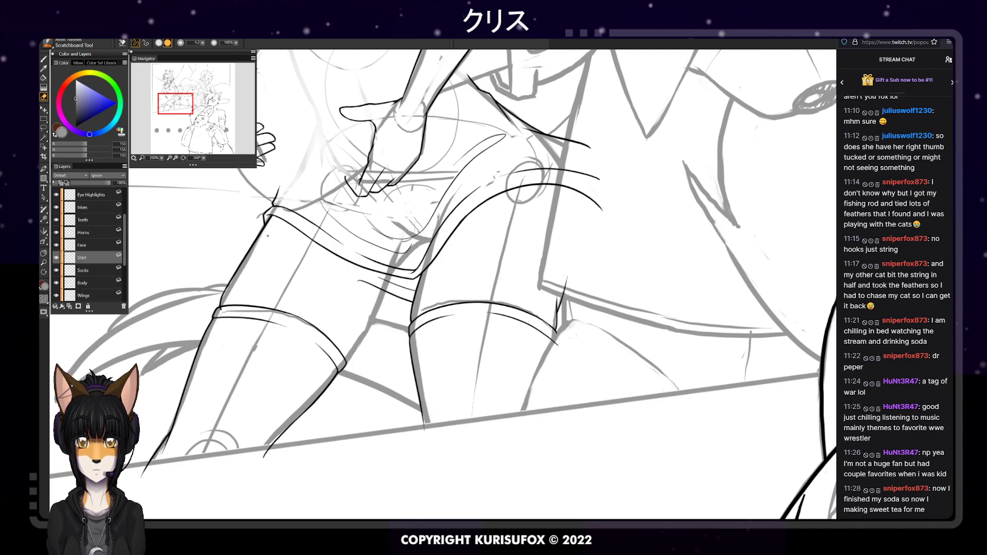
{"action": "left_click", "coordinate": [88, 282]}
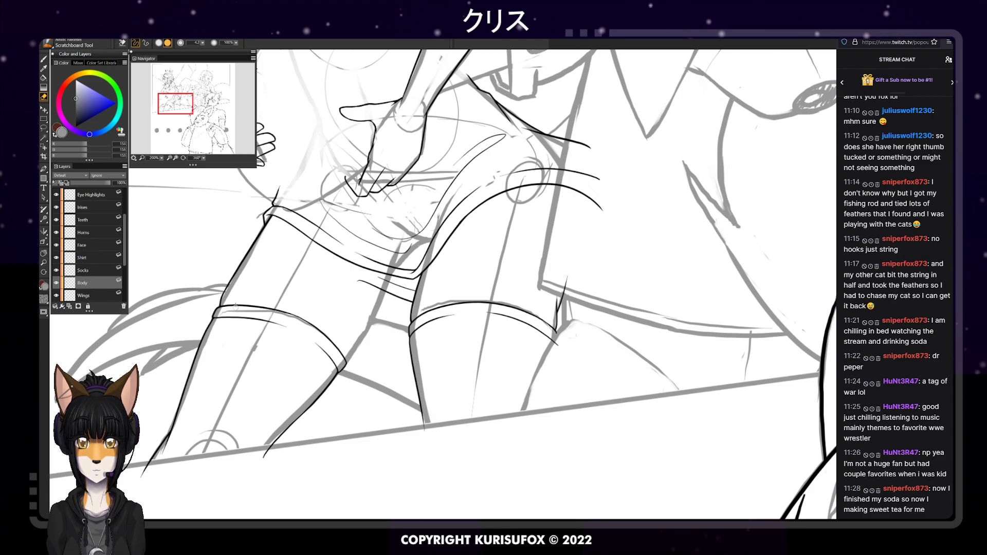
Rotate the canvas and ink the same leg's inner thigh contour from the sock's inner corner up to the shirt hem on the Body layer
{"action": "key", "text": "b"}
{"action": "left_click_drag", "start_coordinate": [204, 157], "coordinate": [183, 156]}
{"action": "mouse_move", "coordinate": [390, 166]}
{"action": "left_mouse_down"}
{"action": "mouse_move", "coordinate": [397, 187]}
{"action": "mouse_move", "coordinate": [449, 219]}
{"action": "left_mouse_up"}
{"action": "key", "text": "ctrl+z"}
{"action": "key", "text": "ctrl+z"}
{"action": "left_click_drag", "start_coordinate": [394, 179], "coordinate": [455, 225]}
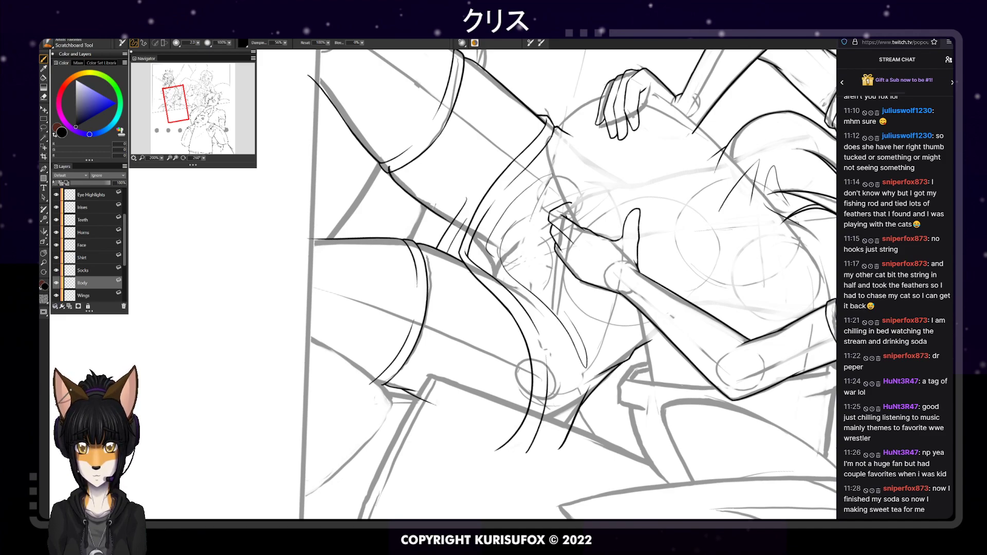
{"action": "key", "text": "ctrl+z"}
{"action": "left_click_drag", "start_coordinate": [395, 181], "coordinate": [475, 236]}
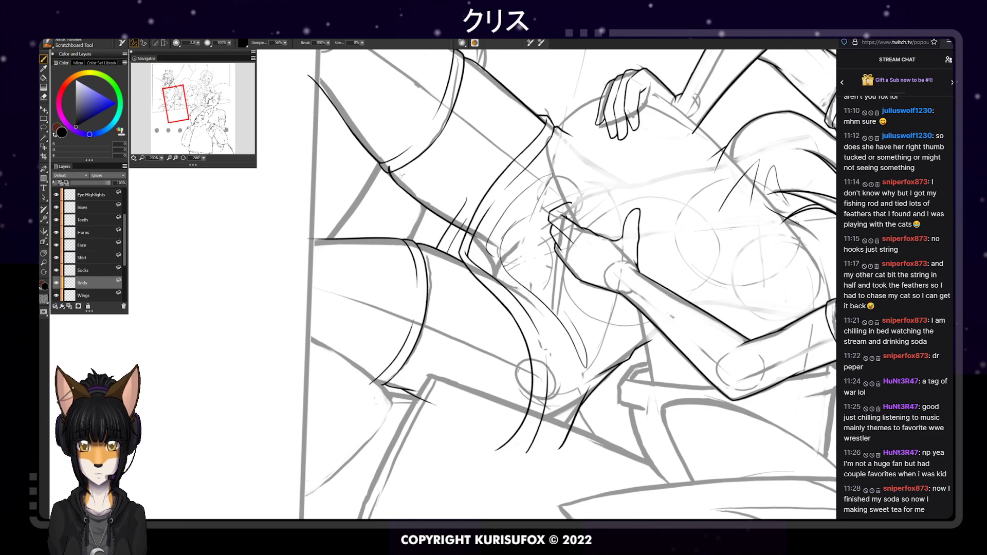
{"action": "left_click_drag", "start_coordinate": [419, 191], "coordinate": [485, 243]}
{"action": "key", "text": "ctrl+z"}
{"action": "key", "text": "ctrl+z"}
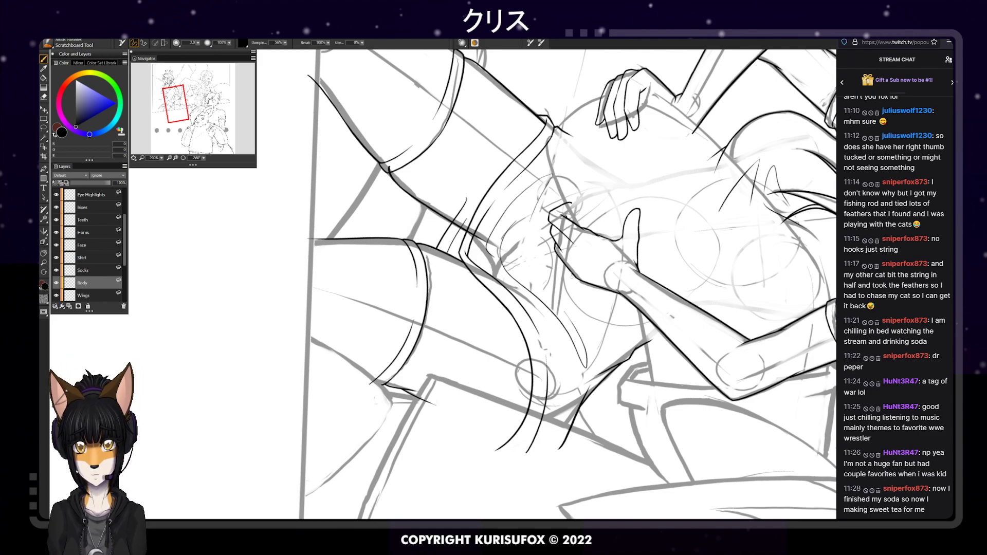
Erase the inner thigh line's overshoot at the hem and trim the Shirt layer's short lines between the thighs
{"action": "key", "text": "e"}
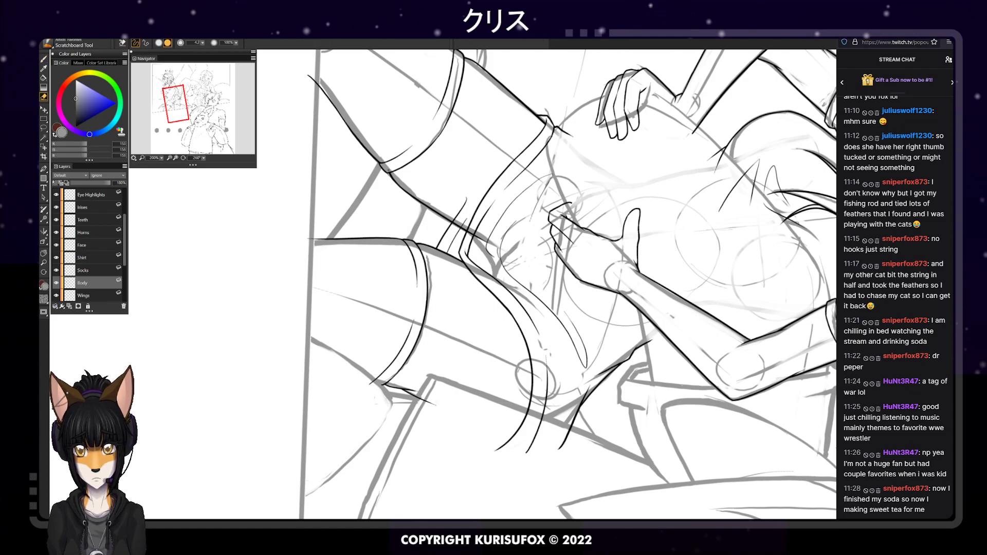
{"action": "left_click_drag", "start_coordinate": [476, 229], "coordinate": [470, 234]}
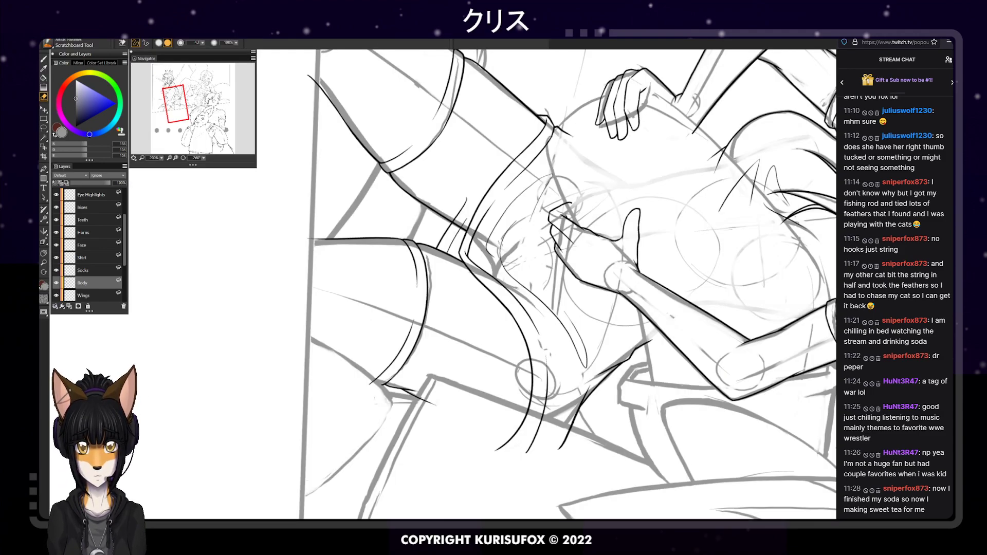
{"action": "left_click", "coordinate": [95, 257]}
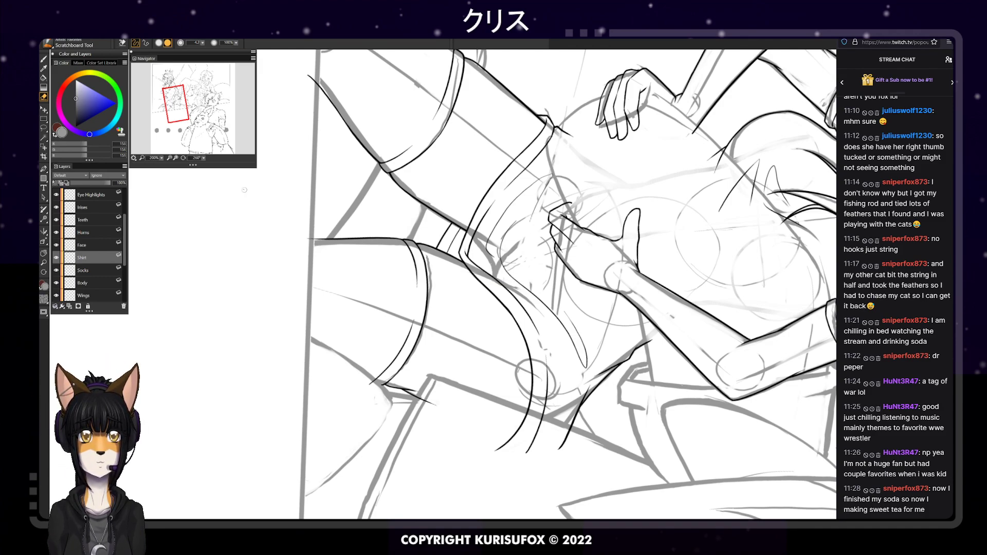
{"action": "left_click", "coordinate": [102, 284]}
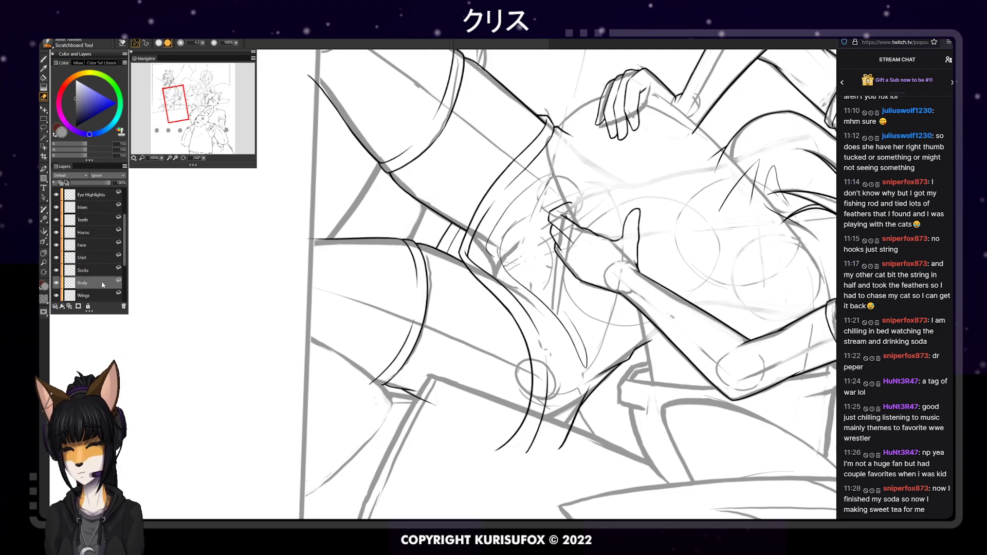
Ink a short finger line on the hand above the shirt hem on the Body layer and erase its excess
{"action": "key", "text": "ctrl+plus"}
{"action": "key", "text": "b"}
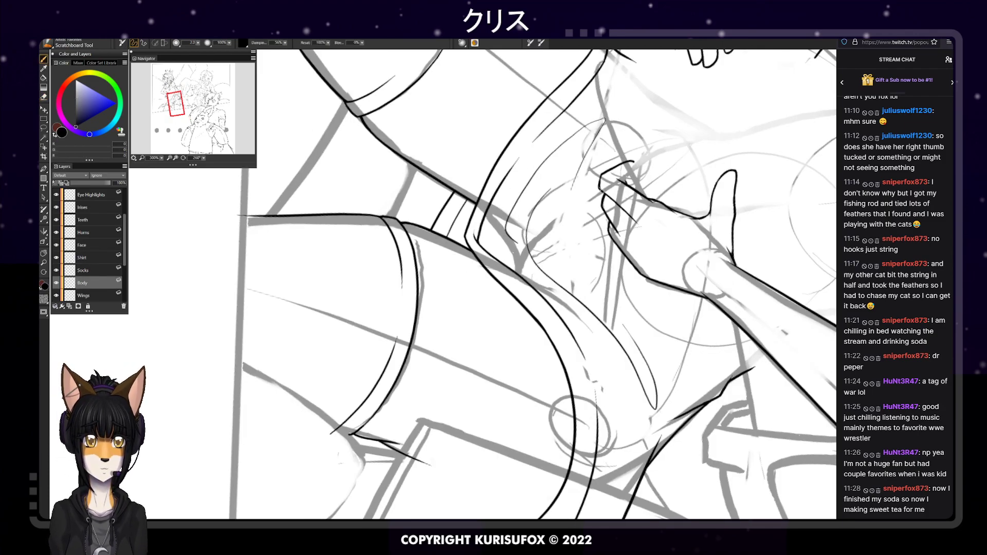
{"action": "left_click_drag", "start_coordinate": [601, 189], "coordinate": [635, 223]}
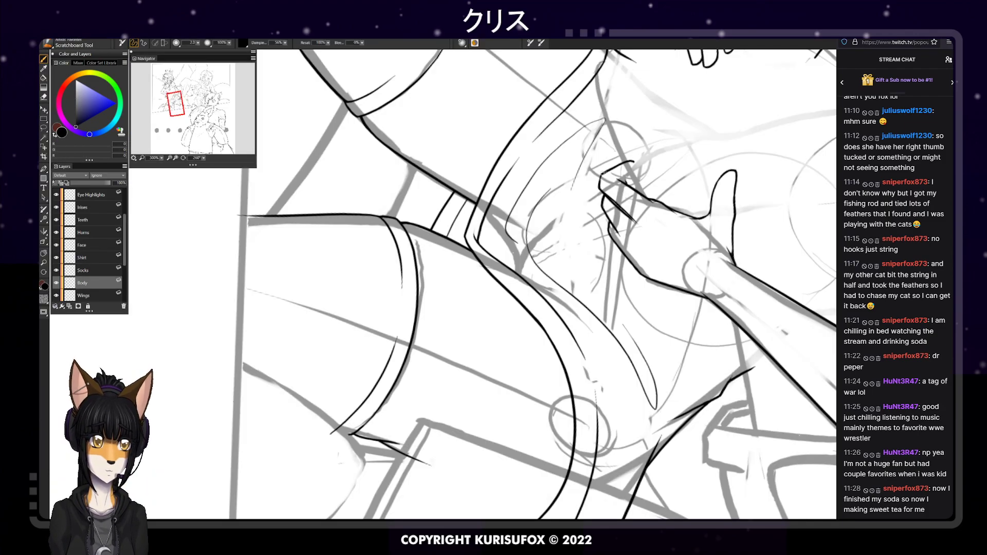
{"action": "key", "text": "e"}
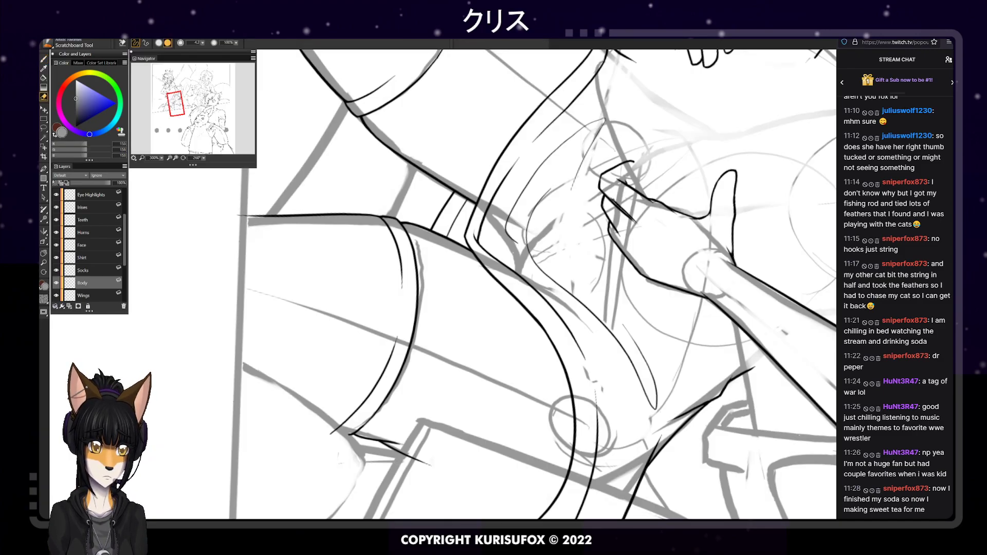
{"action": "left_click_drag", "start_coordinate": [613, 201], "coordinate": [630, 217]}
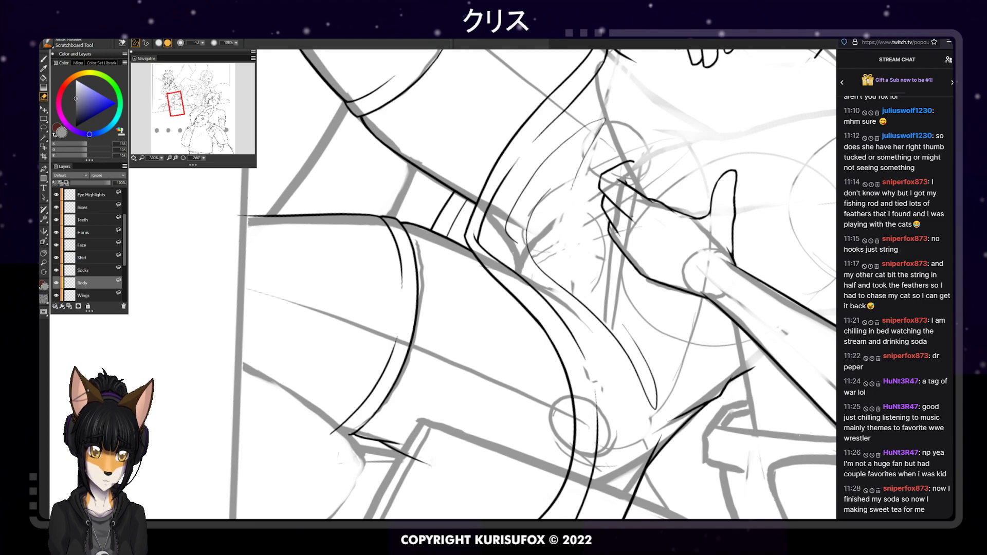
{"action": "mouse_move", "coordinate": [607, 193]}
{"action": "left_mouse_down"}
{"action": "mouse_move", "coordinate": [620, 207]}
{"action": "mouse_move", "coordinate": [606, 193]}
{"action": "left_mouse_up"}
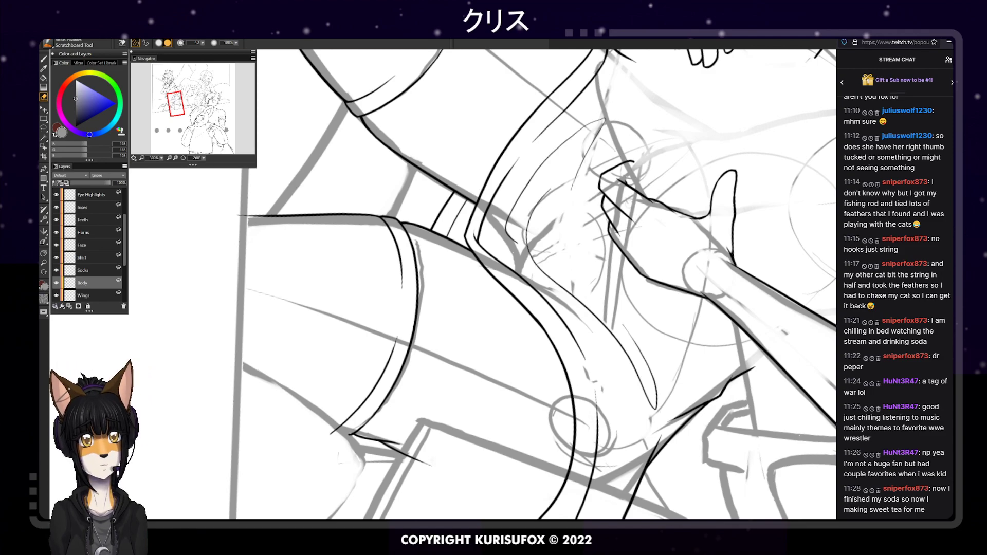
{"action": "key", "text": "p"}
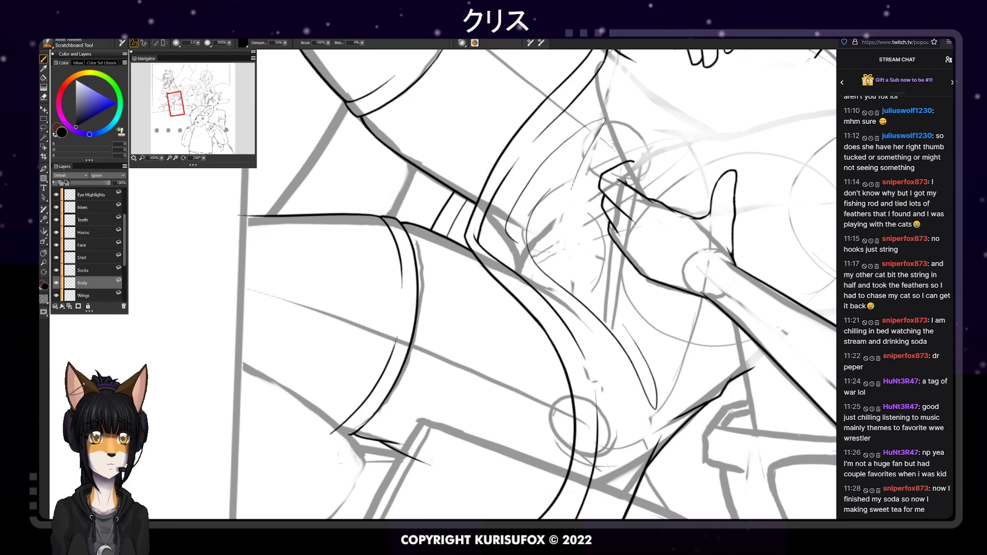
{"action": "key", "text": "e"}
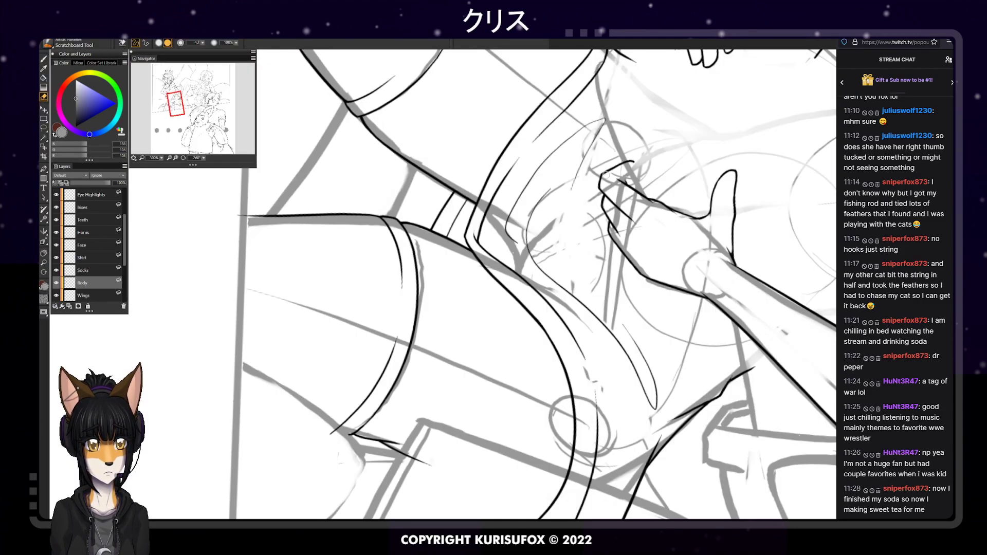
Reset the canvas rotation and save the drawing
{"action": "left_click_drag", "start_coordinate": [204, 158], "coordinate": [257, 158]}
{"action": "scroll", "coordinate": [722, 141], "scroll_direction": "down", "scroll_amount": 5}
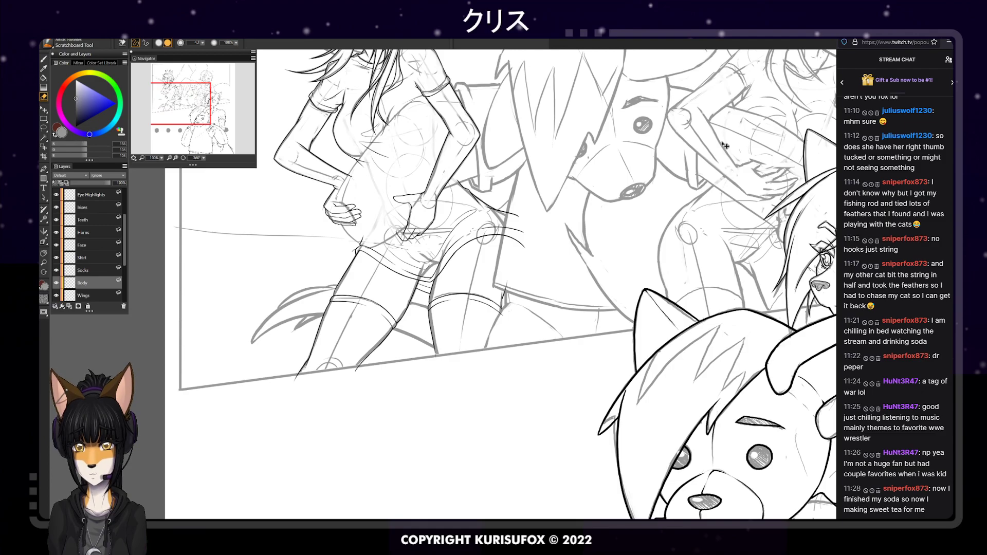
{"action": "scroll", "coordinate": [723, 146], "scroll_direction": "down", "scroll_amount": 2}
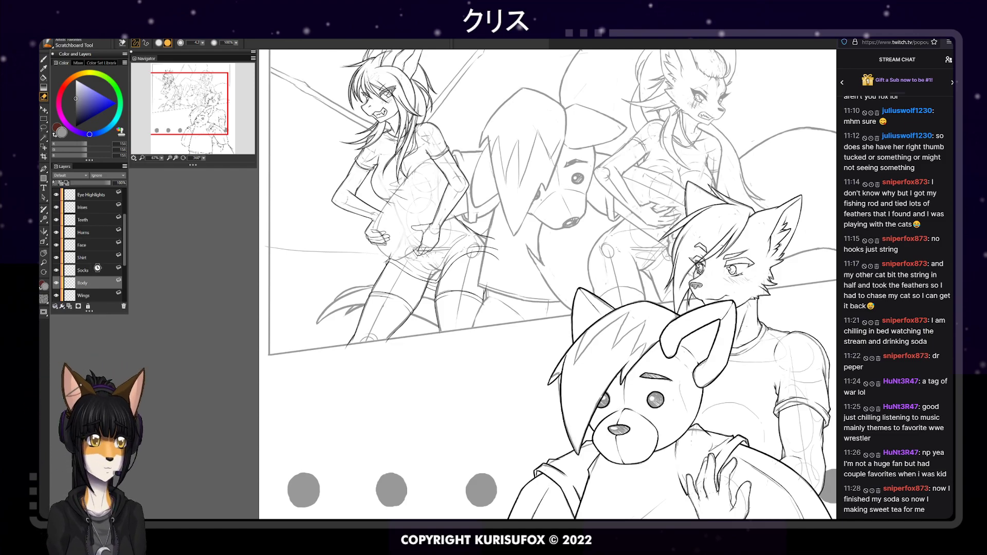
{"action": "key", "text": "ctrl+s"}
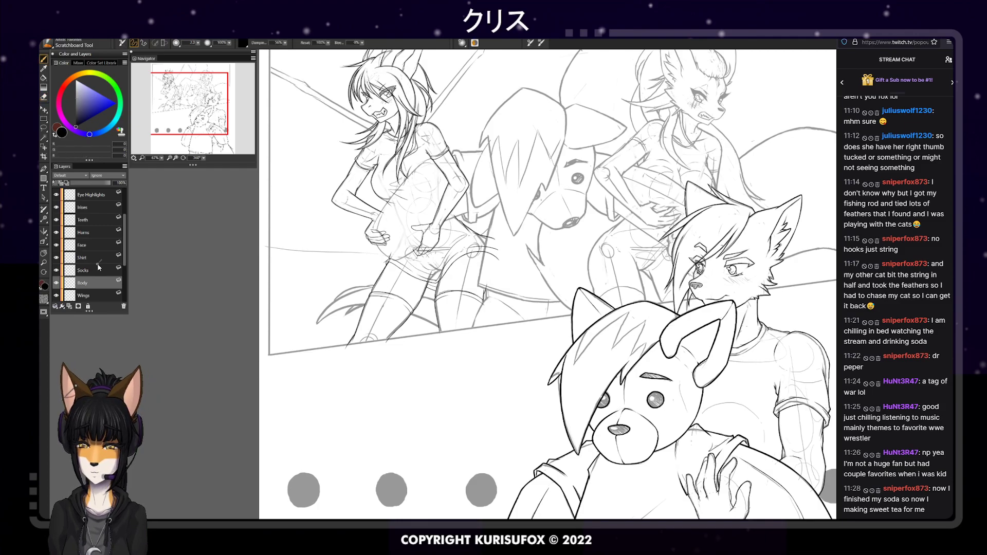
{"action": "left_click", "coordinate": [100, 271]}
{"action": "left_click", "coordinate": [97, 257]}
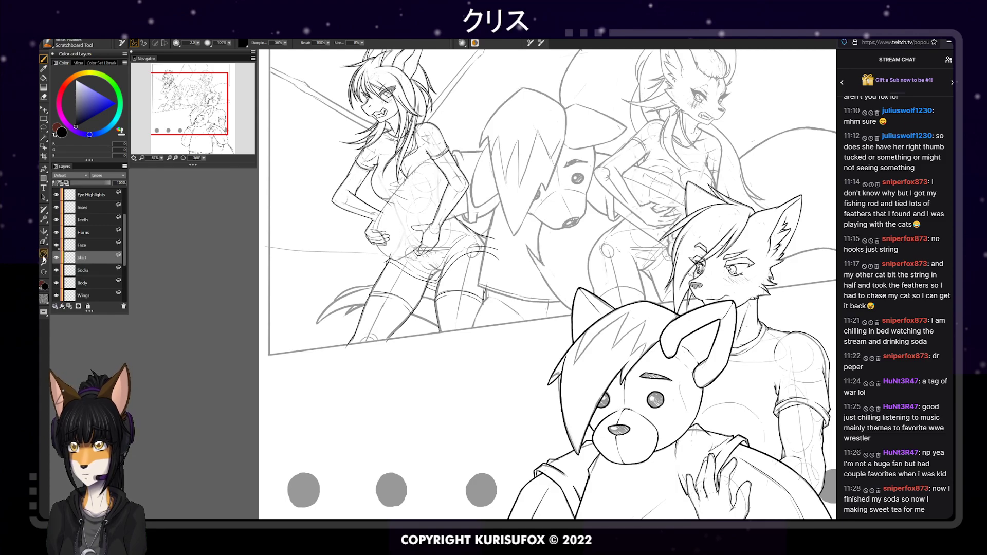
{"action": "left_click", "coordinate": [43, 253]}
{"action": "mouse_move", "coordinate": [523, 153]}
{"action": "left_mouse_down"}
{"action": "mouse_move", "coordinate": [529, 265]}
{"action": "mouse_move", "coordinate": [522, 235]}
{"action": "left_mouse_up"}
{"action": "key", "text": "ctrl+plus"}
{"action": "key", "text": "ctrl+plus"}
{"action": "key", "text": "ctrl+plus"}
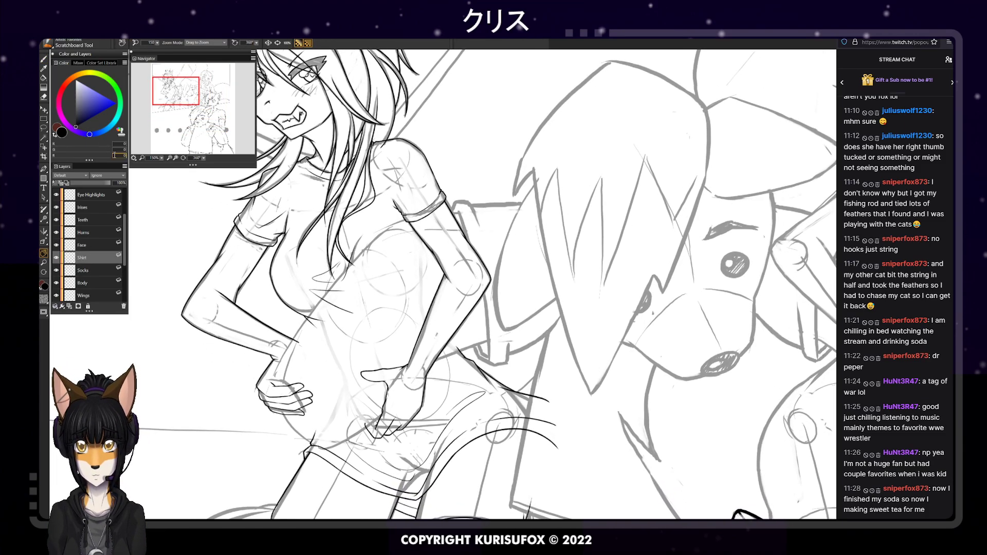
{"action": "left_click", "coordinate": [44, 59]}
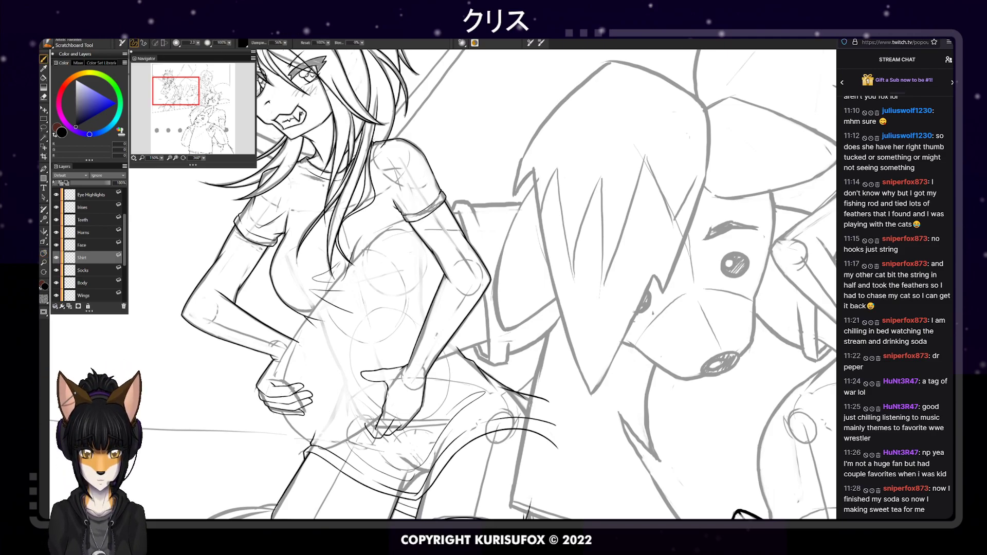
{"action": "key", "text": "e"}
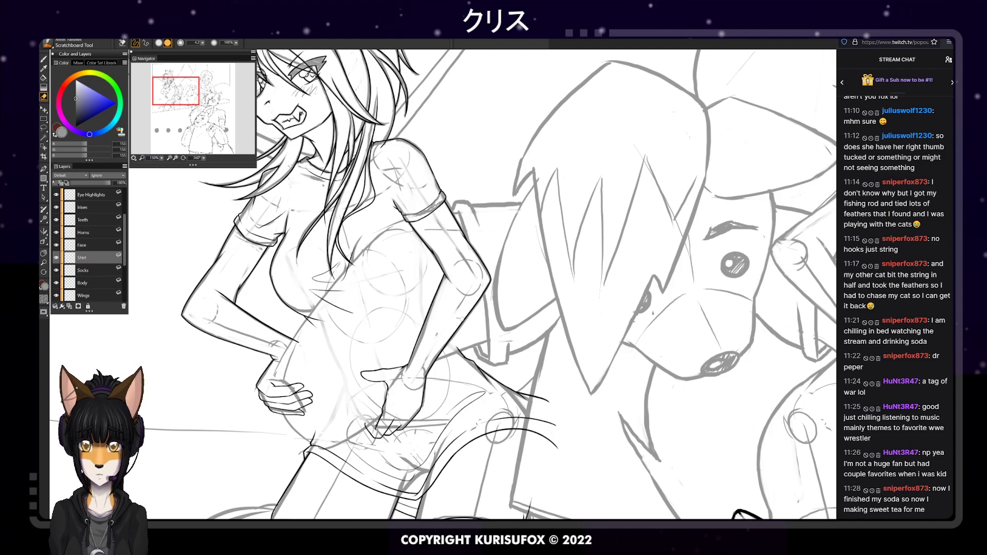
{"action": "scroll", "coordinate": [465, 322], "scroll_direction": "down", "scroll_amount": 2}
{"action": "key", "text": "b"}
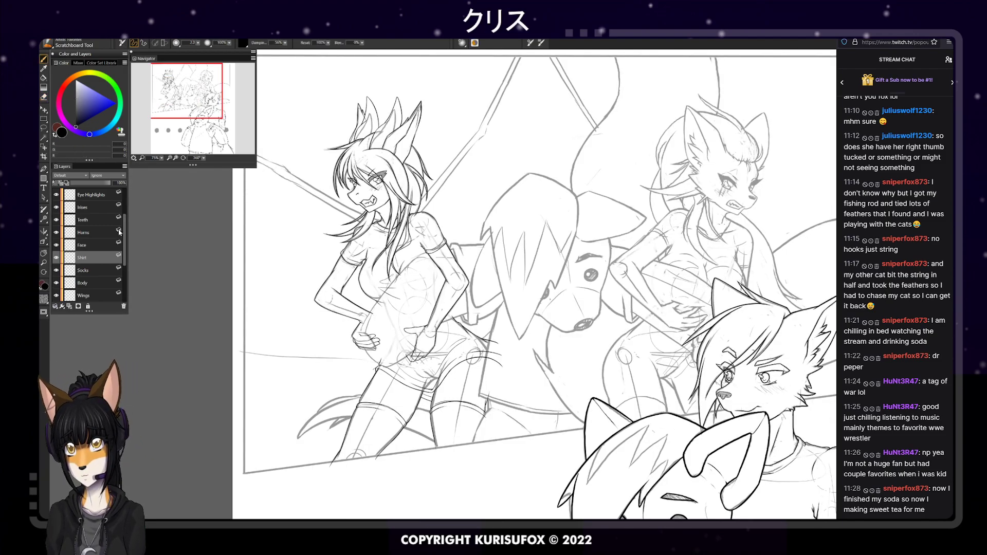
Hide the Sketch layer to check the clean line art on its own, and show the sketch again
{"action": "left_click_drag", "start_coordinate": [124, 243], "coordinate": [124, 292]}
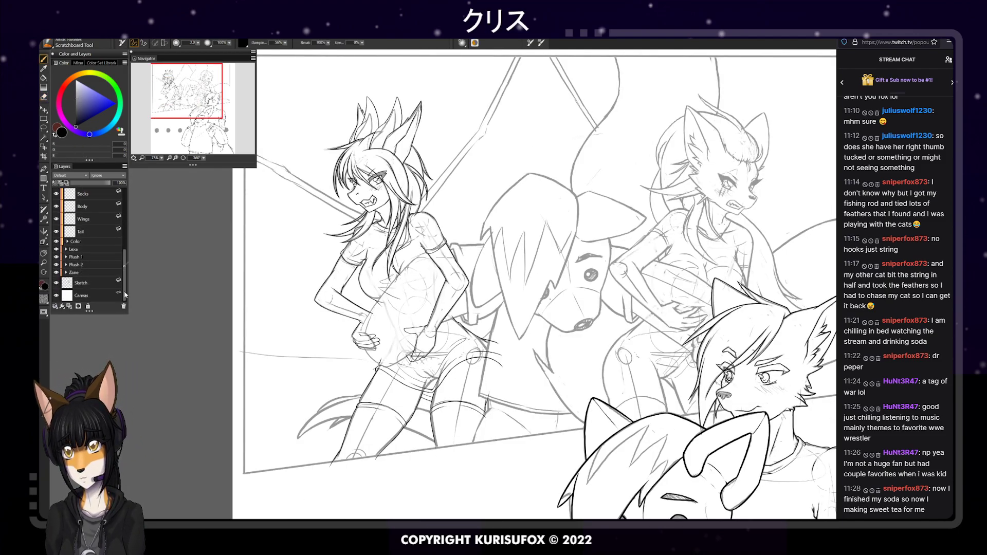
{"action": "left_click", "coordinate": [56, 283]}
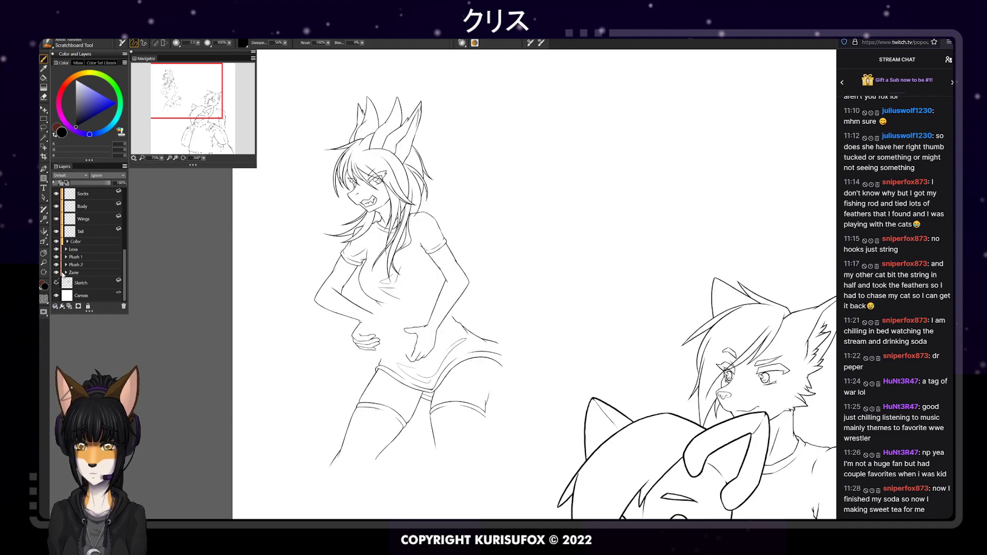
{"action": "key", "text": "ctrl+minus"}
{"action": "key", "text": "ctrl+minus"}
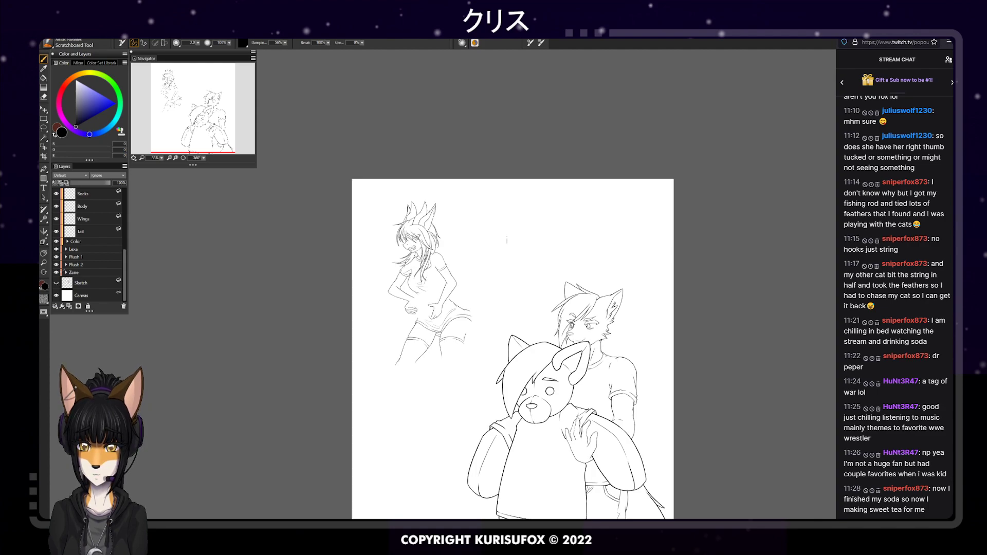
{"action": "key", "text": "ctrl+plus"}
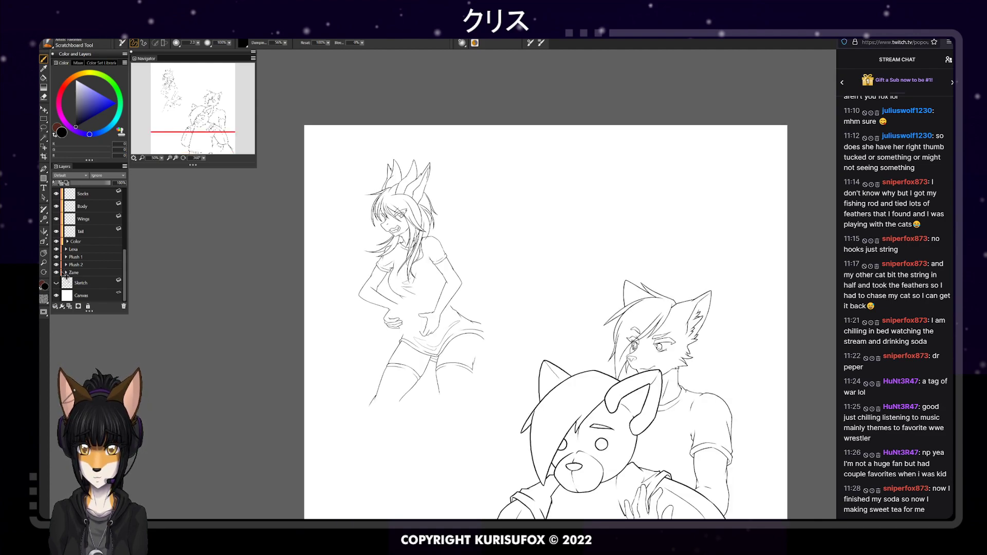
{"action": "key", "text": "ctrl+plus"}
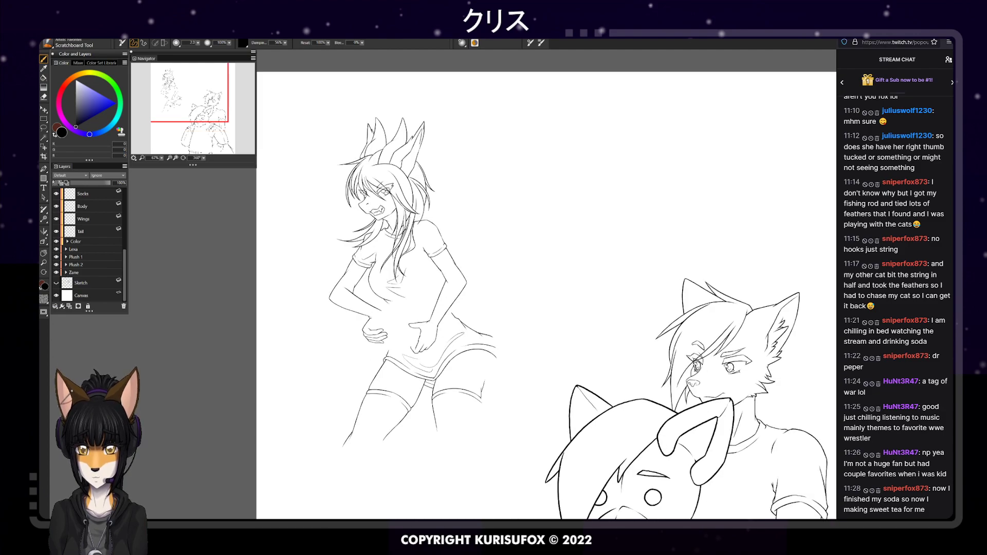
{"action": "left_click", "coordinate": [56, 282]}
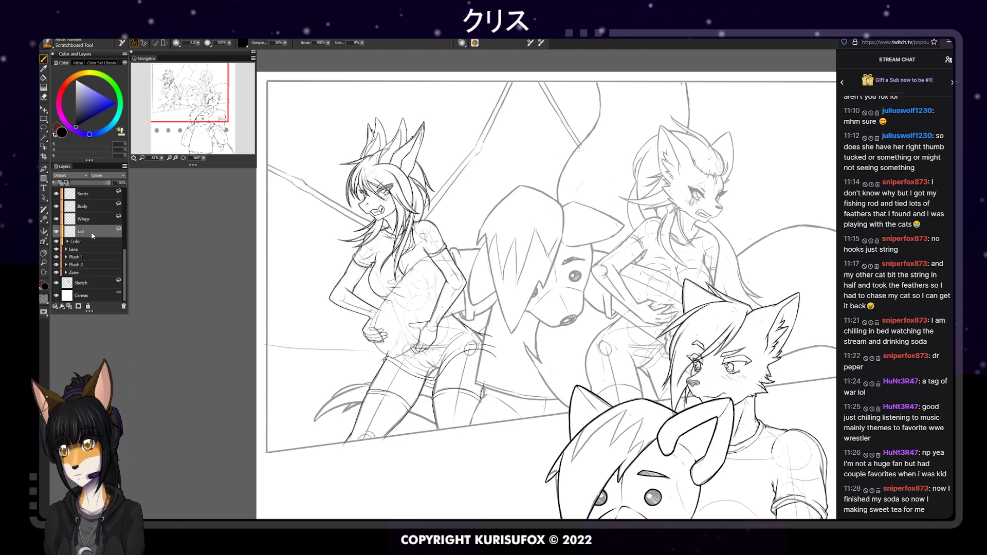
Ink the upper contour of the pointed tail tip up to the thigh on the Tail layer, redrawing it once
{"action": "key", "text": "ctrl+plus"}
{"action": "key", "text": "ctrl+plus"}
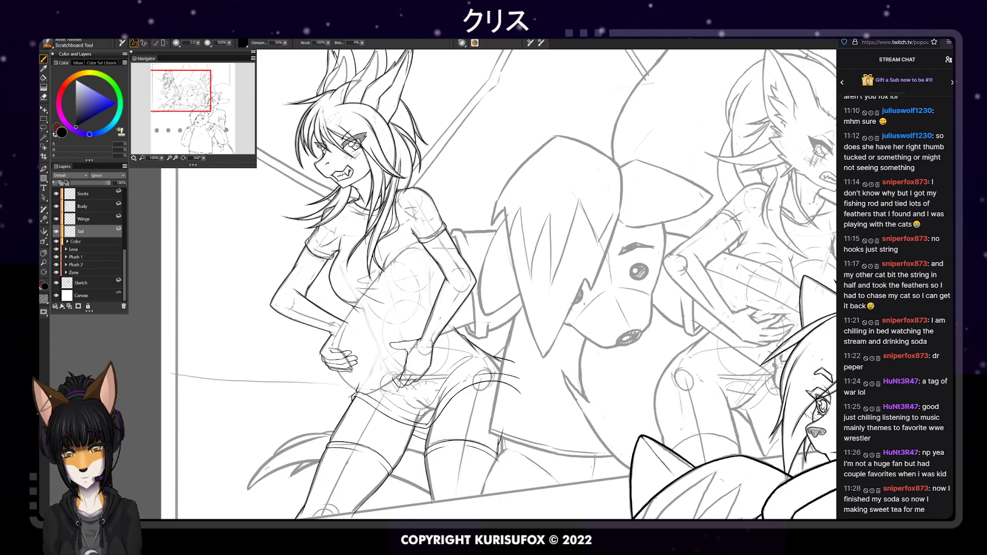
{"action": "left_click", "coordinate": [43, 253]}
{"action": "left_click_drag", "start_coordinate": [460, 361], "coordinate": [532, 248]}
{"action": "key", "text": "ctrl+plus"}
{"action": "key", "text": "p"}
{"action": "left_click_drag", "start_coordinate": [257, 426], "coordinate": [372, 349]}
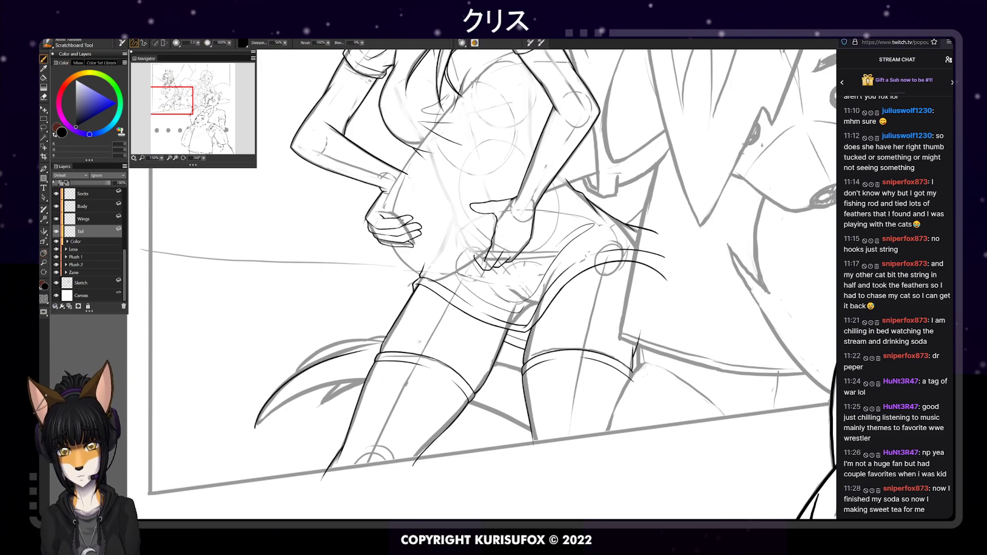
{"action": "key", "text": "ctrl+z"}
{"action": "left_click_drag", "start_coordinate": [258, 426], "coordinate": [379, 342]}
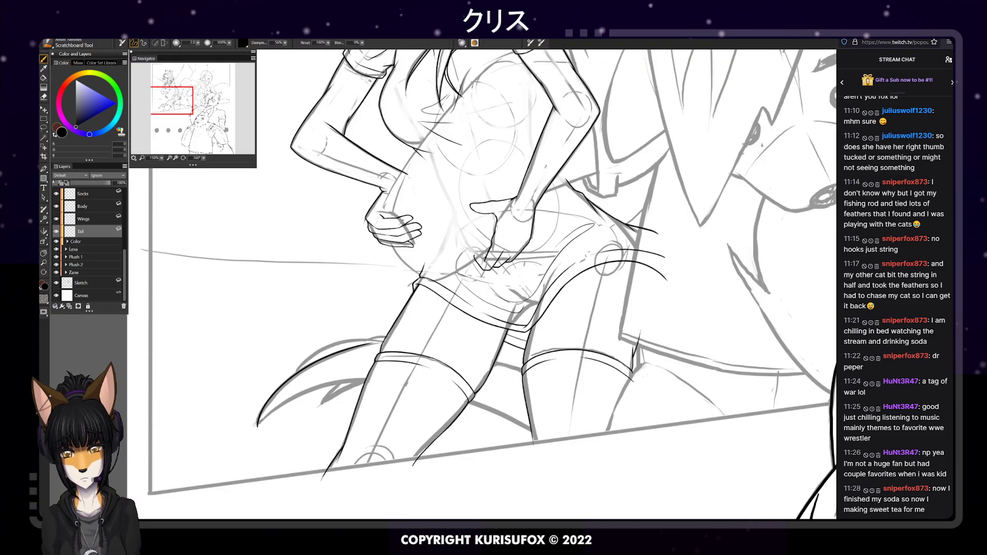
Ink the tail tip's lower contour from the point to the sock, redrawing it until it fits the sketch
{"action": "left_click_drag", "start_coordinate": [258, 426], "coordinate": [342, 377]}
{"action": "key", "text": "ctrl+z"}
{"action": "left_click_drag", "start_coordinate": [257, 426], "coordinate": [362, 383]}
{"action": "key", "text": "ctrl+z"}
{"action": "mouse_move", "coordinate": [258, 426]}
{"action": "left_mouse_down"}
{"action": "mouse_move", "coordinate": [329, 389]}
{"action": "mouse_move", "coordinate": [401, 386]}
{"action": "left_mouse_up"}
{"action": "key", "text": "ctrl+z"}
{"action": "left_click_drag", "start_coordinate": [257, 426], "coordinate": [407, 371]}
{"action": "key", "text": "ctrl+z"}
{"action": "left_click_drag", "start_coordinate": [257, 426], "coordinate": [421, 382]}
{"action": "key", "text": "ctrl+z"}
{"action": "left_click_drag", "start_coordinate": [257, 426], "coordinate": [402, 376]}
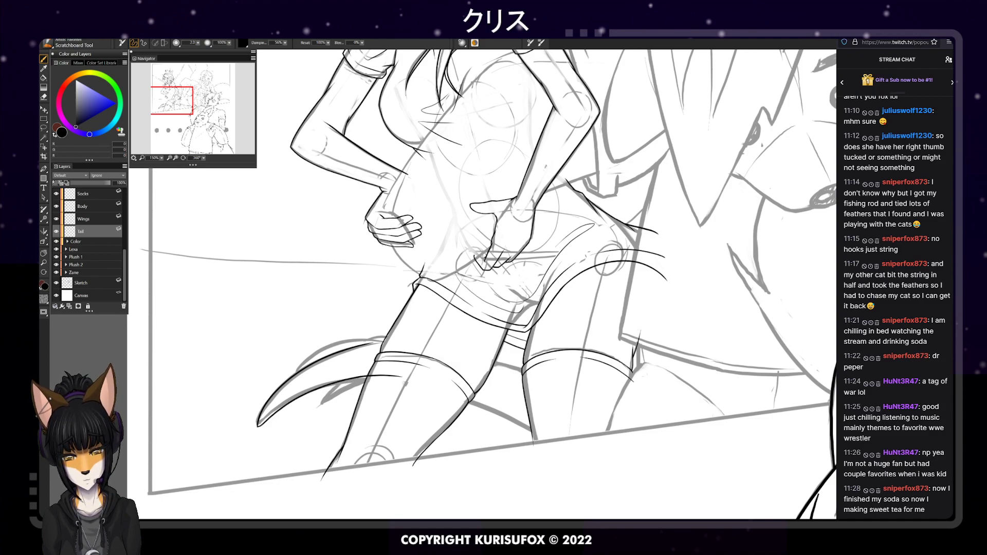
{"action": "key", "text": "ctrl+z"}
{"action": "left_click_drag", "start_coordinate": [258, 426], "coordinate": [414, 379]}
{"action": "key", "text": "ctrl+z"}
{"action": "left_click_drag", "start_coordinate": [257, 426], "coordinate": [403, 384]}
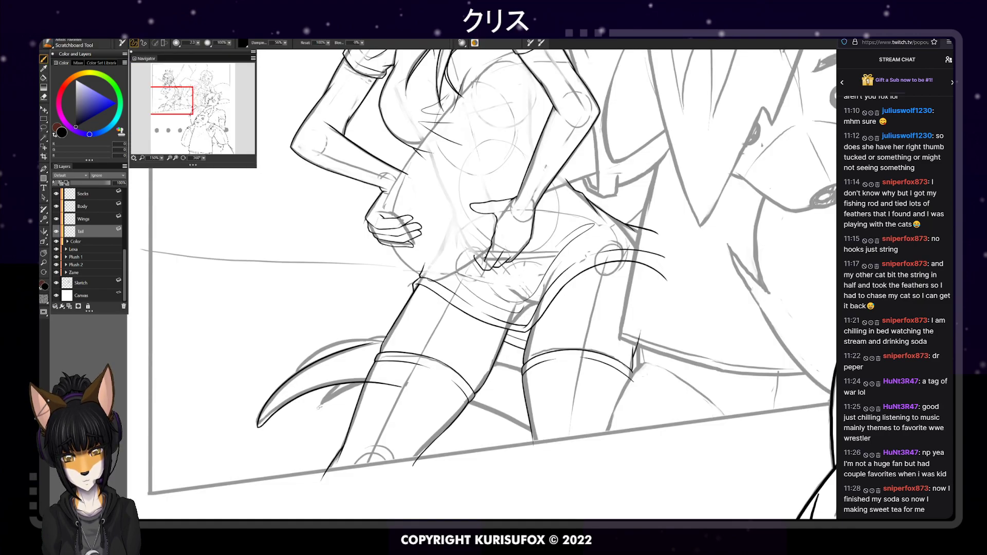
Ink the small pointed fur tuft beneath the tail's lower contour
{"action": "left_click_drag", "start_coordinate": [317, 411], "coordinate": [343, 385]}
{"action": "key", "text": "ctrl+z"}
{"action": "key", "text": "ctrl+z"}
{"action": "left_click_drag", "start_coordinate": [314, 414], "coordinate": [352, 383]}
{"action": "mouse_move", "coordinate": [315, 412]}
{"action": "left_mouse_down"}
{"action": "mouse_move", "coordinate": [390, 383]}
{"action": "mouse_move", "coordinate": [318, 406]}
{"action": "left_mouse_up"}
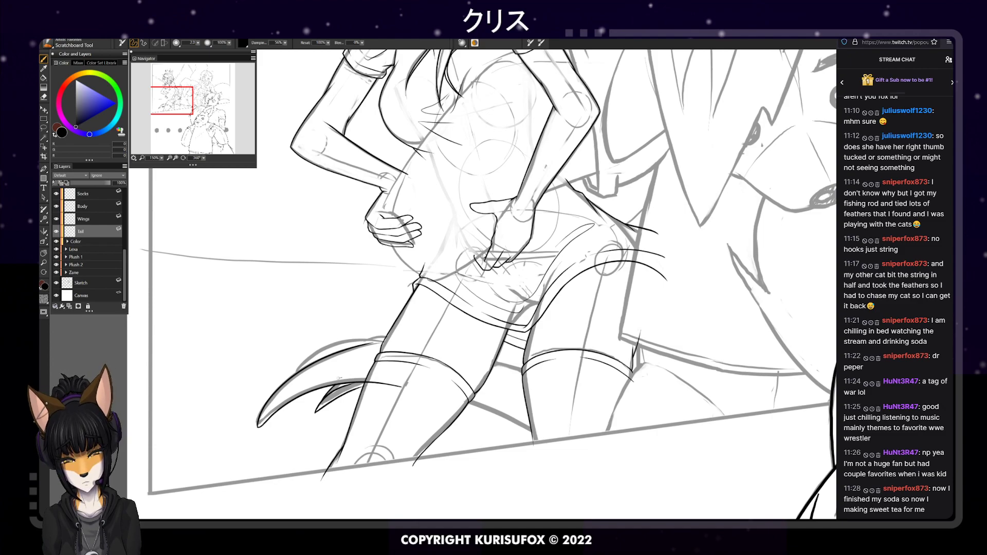
{"action": "key", "text": "n"}
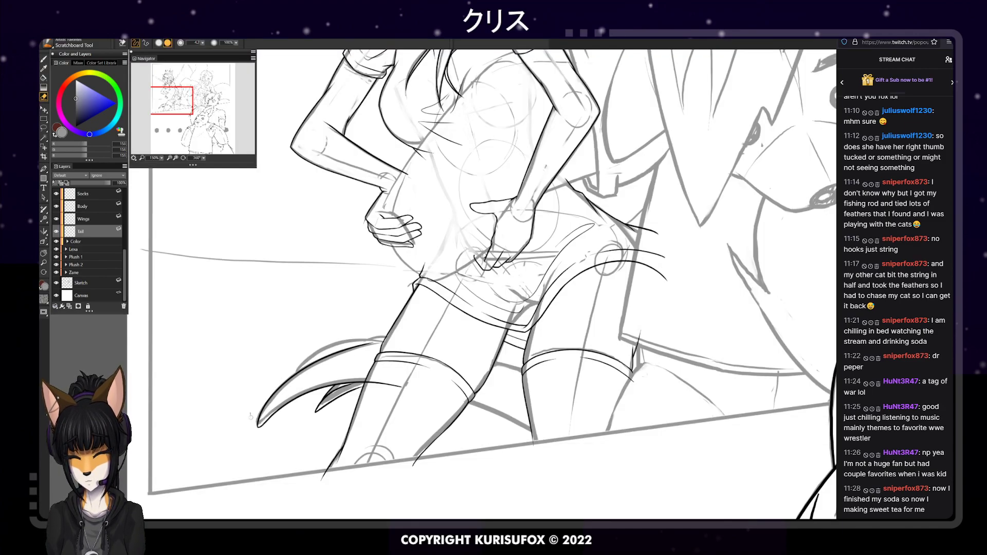
Ink the tail's outermost upper curve from above the tip to the thigh, redrawing it until it fits
{"action": "key", "text": "b"}
{"action": "left_click_drag", "start_coordinate": [297, 373], "coordinate": [429, 336]}
{"action": "key", "text": "ctrl+z"}
{"action": "left_click_drag", "start_coordinate": [297, 370], "coordinate": [406, 341]}
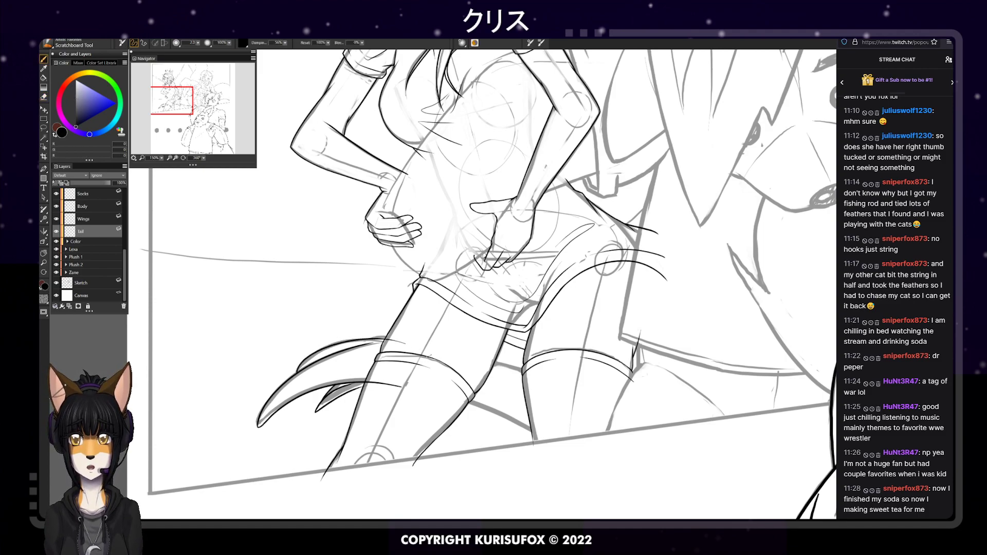
{"action": "key", "text": "ctrl+z"}
{"action": "left_click_drag", "start_coordinate": [297, 371], "coordinate": [412, 343]}
{"action": "key", "text": "ctrl+z"}
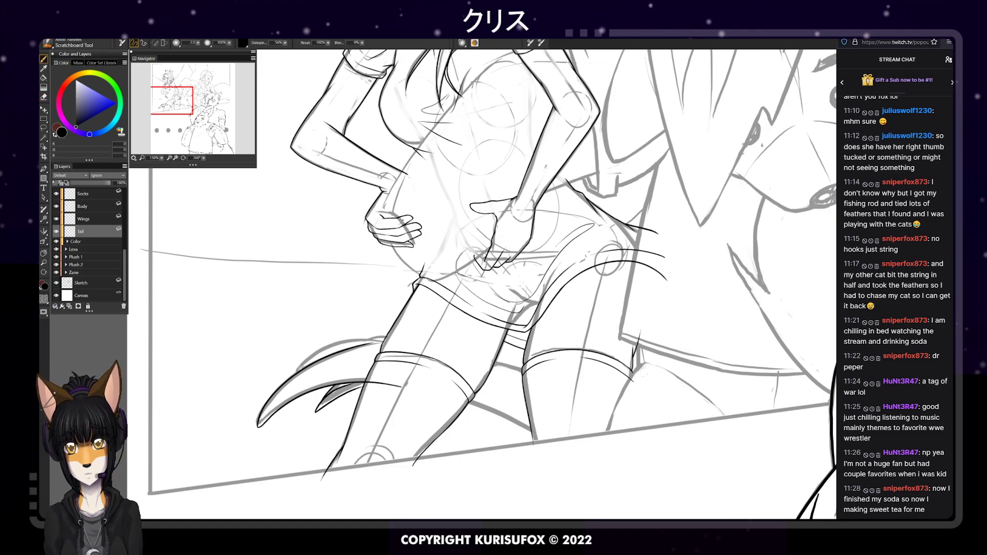
{"action": "left_click_drag", "start_coordinate": [296, 371], "coordinate": [412, 342]}
{"action": "left_click_drag", "start_coordinate": [297, 372], "coordinate": [403, 352]}
{"action": "key", "text": "ctrl+z"}
{"action": "left_click_drag", "start_coordinate": [299, 370], "coordinate": [415, 341]}
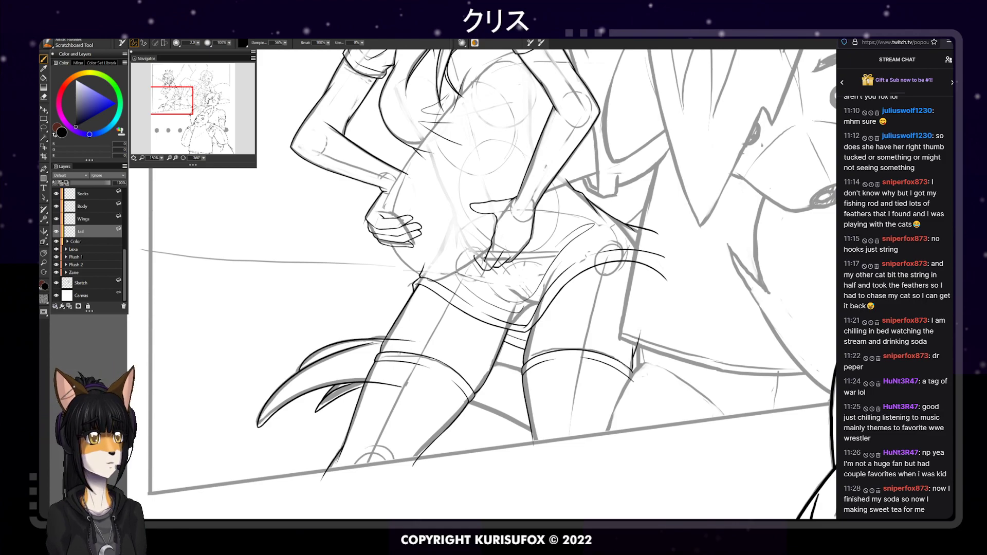
{"action": "key", "text": "ctrl+z"}
{"action": "left_click_drag", "start_coordinate": [297, 372], "coordinate": [409, 342]}
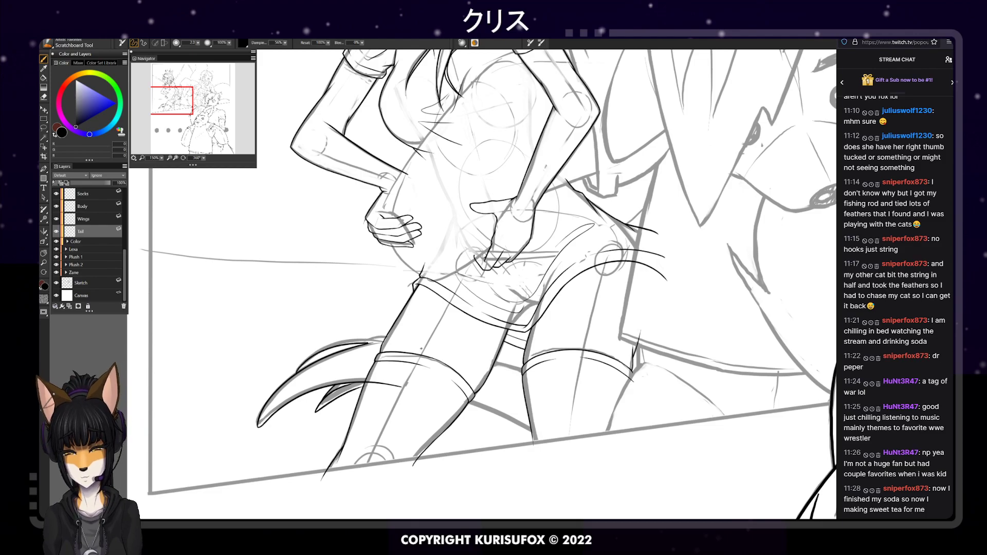
{"action": "key", "text": "ctrl+z"}
{"action": "left_click_drag", "start_coordinate": [296, 373], "coordinate": [400, 334]}
{"action": "key", "text": "ctrl+z"}
{"action": "left_click_drag", "start_coordinate": [294, 375], "coordinate": [396, 340]}
{"action": "key", "text": "ctrl+z"}
{"action": "mouse_move", "coordinate": [296, 373]}
{"action": "left_mouse_down"}
{"action": "mouse_move", "coordinate": [410, 342]}
{"action": "mouse_move", "coordinate": [380, 336]}
{"action": "mouse_move", "coordinate": [404, 335]}
{"action": "left_mouse_up"}
{"action": "key", "text": "ctrl+z"}
{"action": "key", "text": "ctrl+z"}
{"action": "key", "text": "ctrl+z"}
{"action": "key", "text": "ctrl+z"}
{"action": "key", "text": "ctrl+z"}
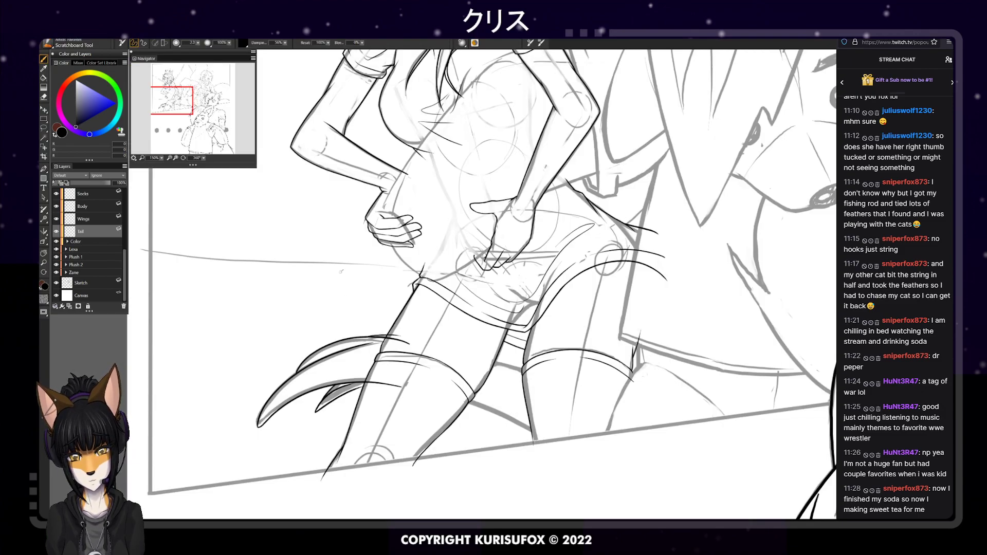
{"action": "left_click_drag", "start_coordinate": [355, 390], "coordinate": [375, 385]}
{"action": "key", "text": "ctrl+z"}
{"action": "key", "text": "ctrl+z"}
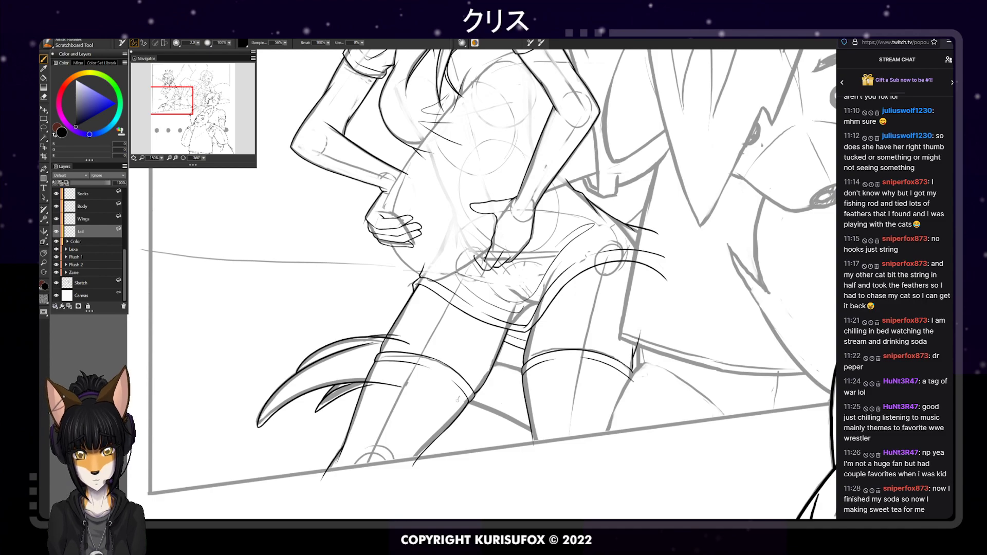
Ink the tail's lower edge between the two legs, redrawing the line until it follows the sketch
{"action": "left_click_drag", "start_coordinate": [449, 394], "coordinate": [541, 432]}
{"action": "key", "text": "ctrl+z"}
{"action": "left_click_drag", "start_coordinate": [452, 394], "coordinate": [541, 431]}
{"action": "key", "text": "ctrl+z"}
{"action": "left_click_drag", "start_coordinate": [452, 397], "coordinate": [541, 435]}
{"action": "key", "text": "ctrl+z"}
{"action": "left_click_drag", "start_coordinate": [457, 401], "coordinate": [538, 438]}
{"action": "key", "text": "ctrl+z"}
{"action": "left_click_drag", "start_coordinate": [457, 402], "coordinate": [538, 438]}
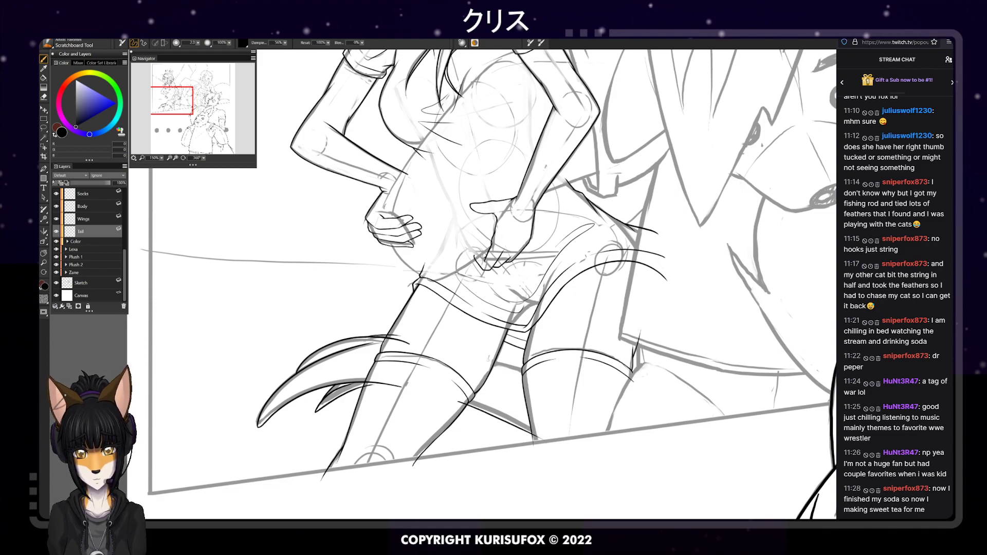
Ink the tail's upper edge between the two legs and erase the parts that overrun the leg outlines
{"action": "left_click_drag", "start_coordinate": [482, 356], "coordinate": [537, 374]}
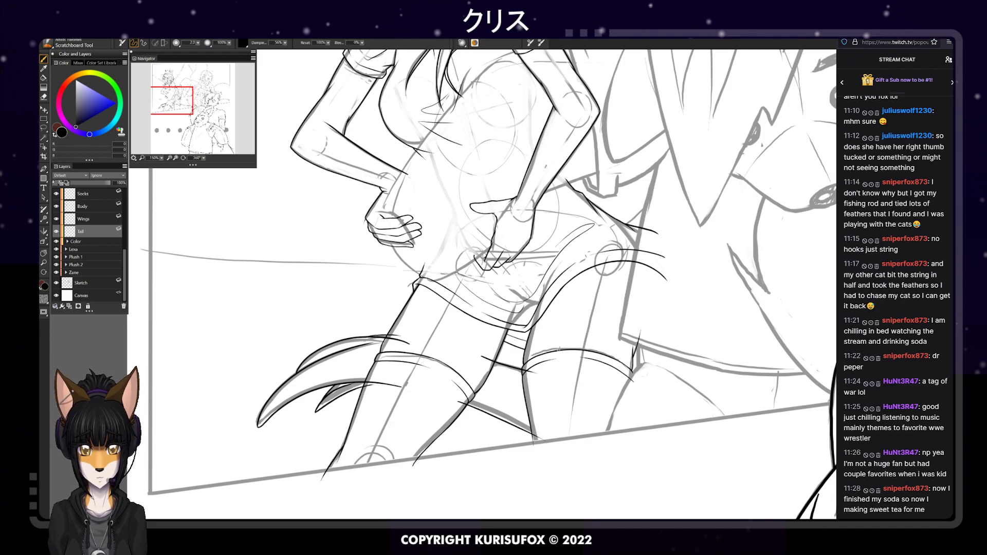
{"action": "key", "text": "e"}
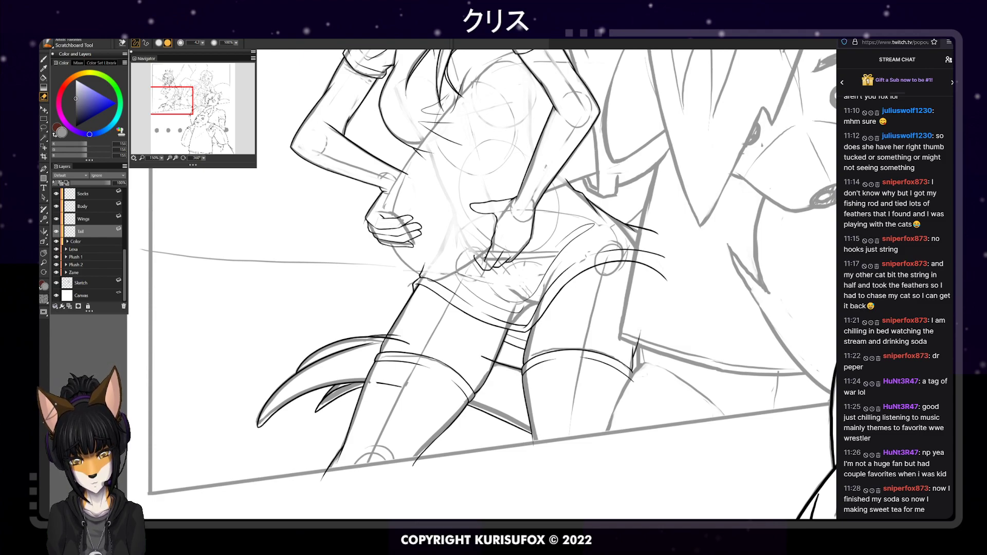
{"action": "left_click_drag", "start_coordinate": [388, 376], "coordinate": [379, 383]}
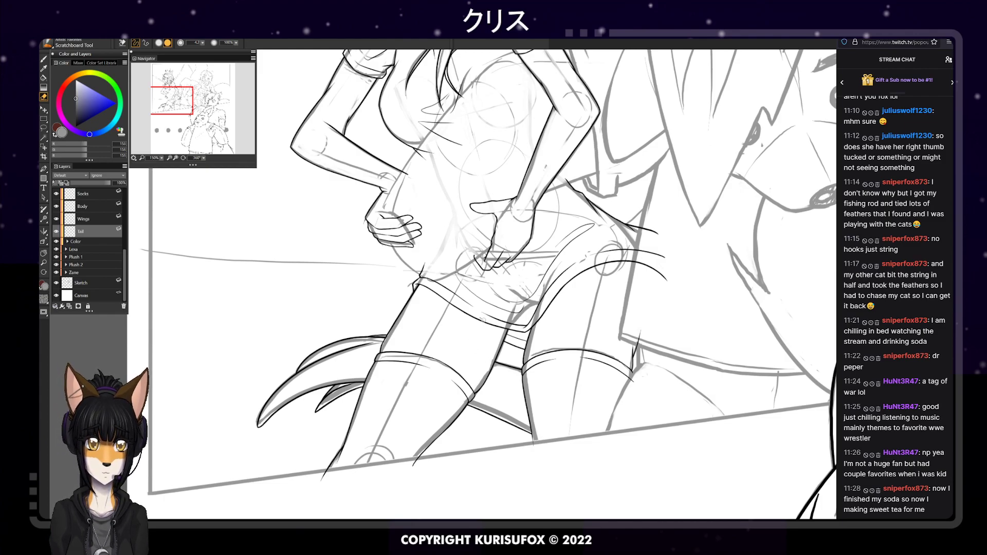
{"action": "scroll", "coordinate": [485, 322], "scroll_direction": "down", "scroll_amount": 3}
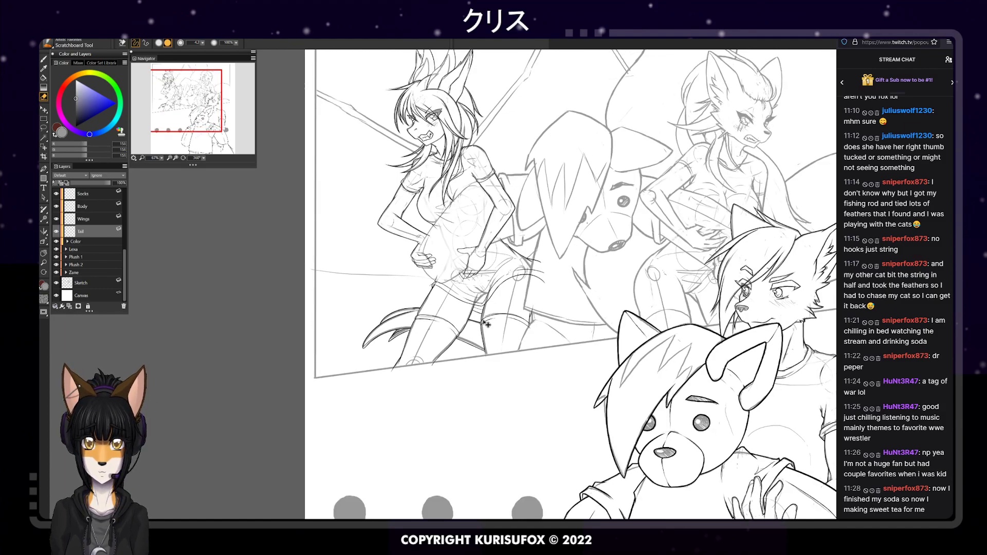
{"action": "scroll", "coordinate": [486, 322], "scroll_direction": "up", "scroll_amount": 3}
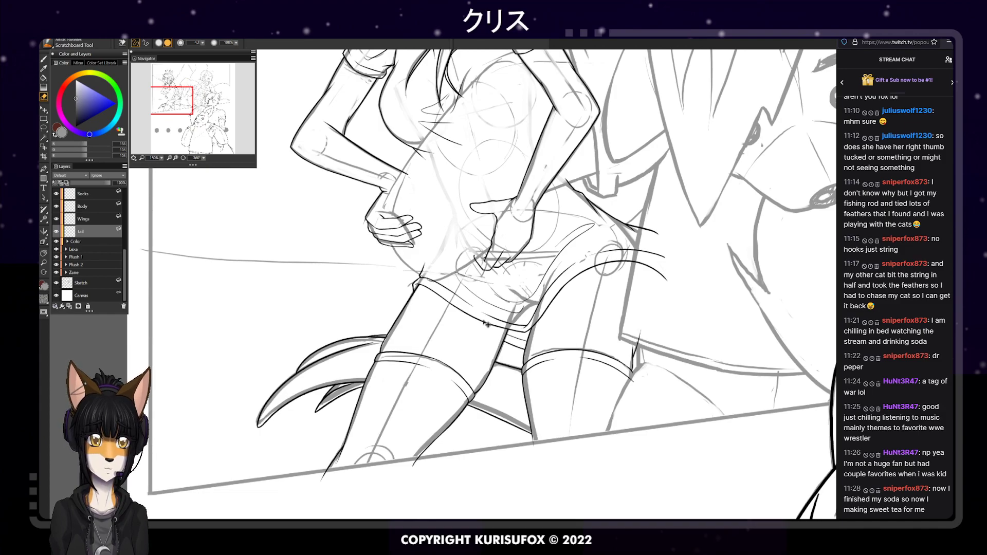
Ink a short diagonal tail line rising from the hip beside the shirt and trim its inner end
{"action": "key", "text": "p"}
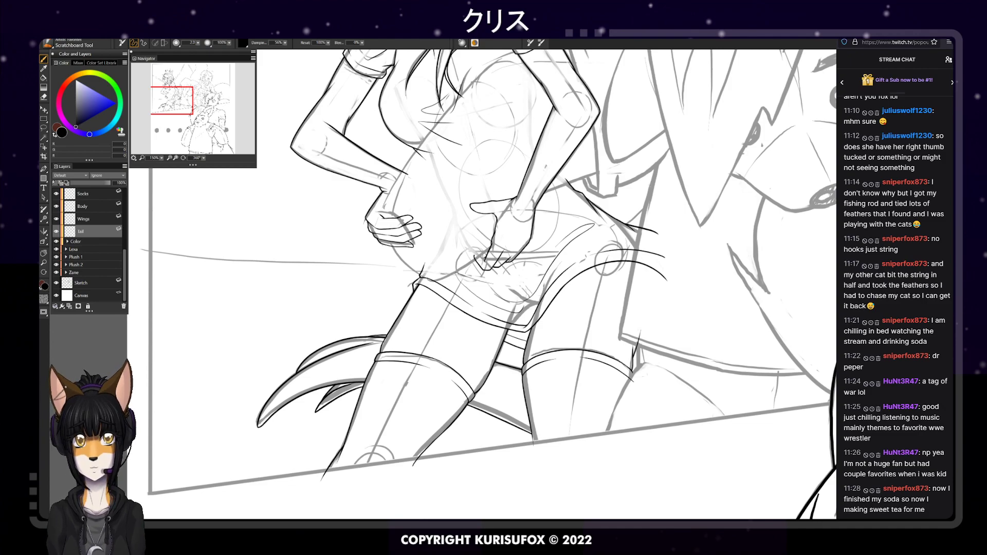
{"action": "left_click_drag", "start_coordinate": [617, 230], "coordinate": [666, 193]}
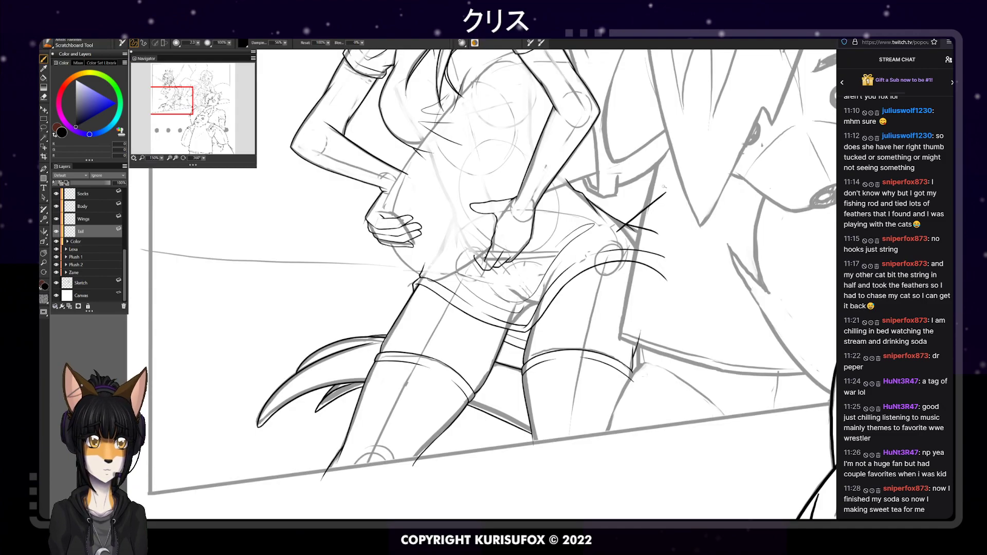
{"action": "key", "text": "e"}
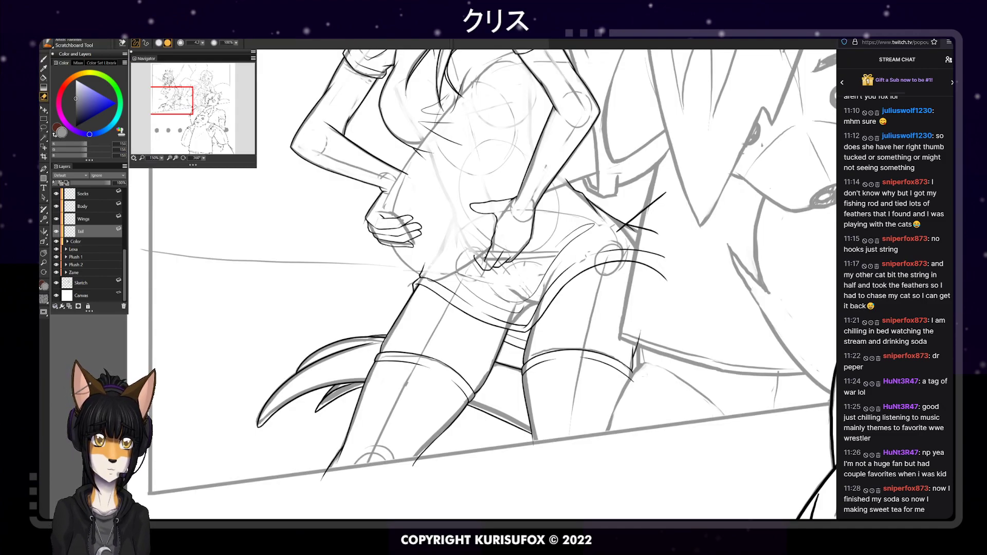
{"action": "left_click_drag", "start_coordinate": [618, 226], "coordinate": [623, 228]}
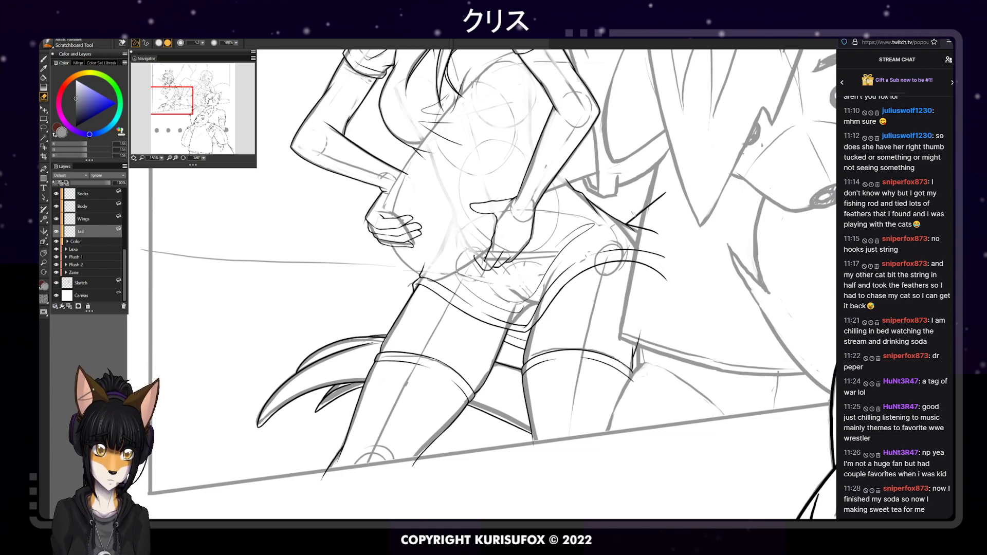
Ink a short line at the shirt's hip edge on the Shirt layer
{"action": "scroll", "coordinate": [105, 227], "scroll_direction": "up", "scroll_amount": 4}
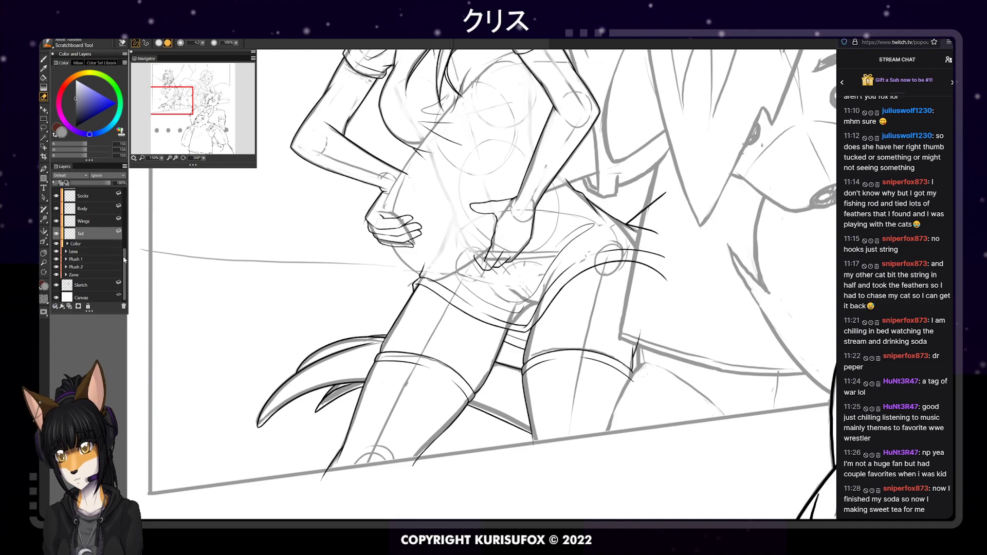
{"action": "left_click", "coordinate": [108, 232]}
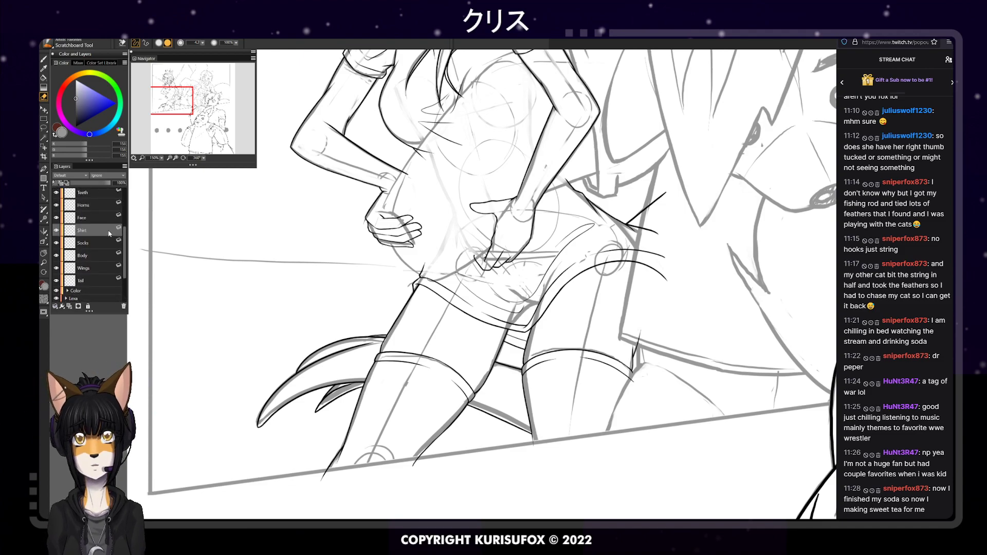
{"action": "key", "text": "p"}
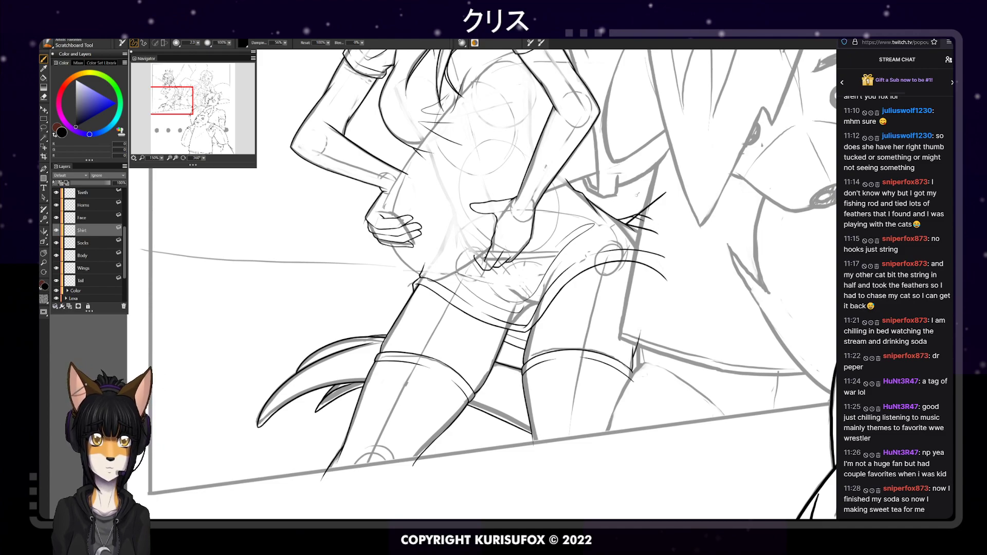
Erase the diagonal stroke above the hip on the Tail layer
{"action": "key", "text": "e"}
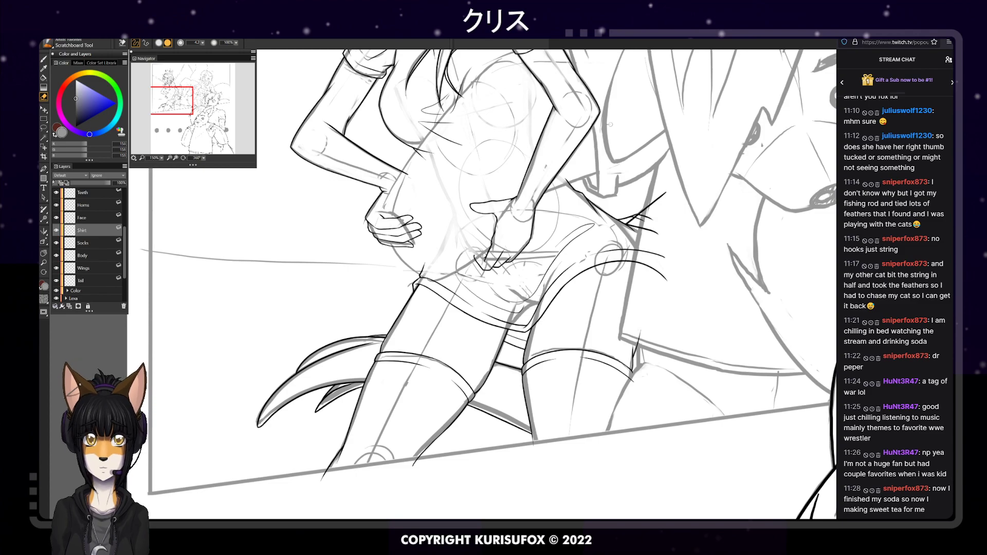
{"action": "left_click", "coordinate": [88, 279]}
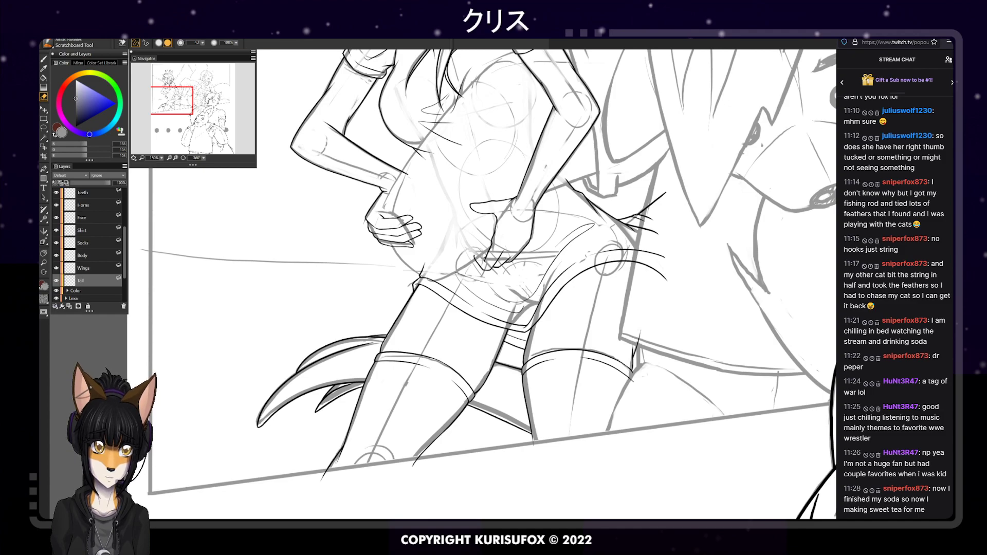
{"action": "left_click_drag", "start_coordinate": [640, 213], "coordinate": [660, 196]}
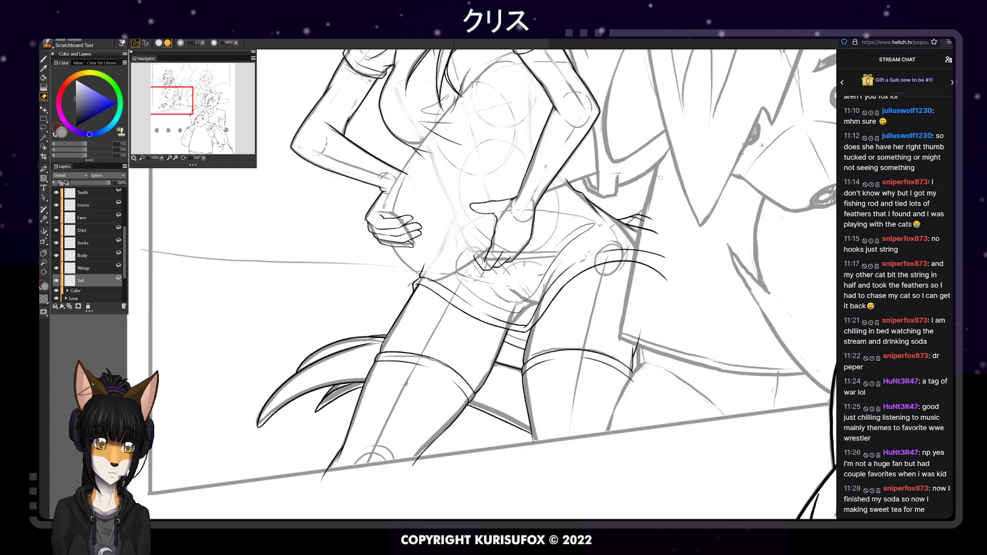
Redraw a shorter diagonal tail line at the hip on the Tail layer
{"action": "key", "text": "p"}
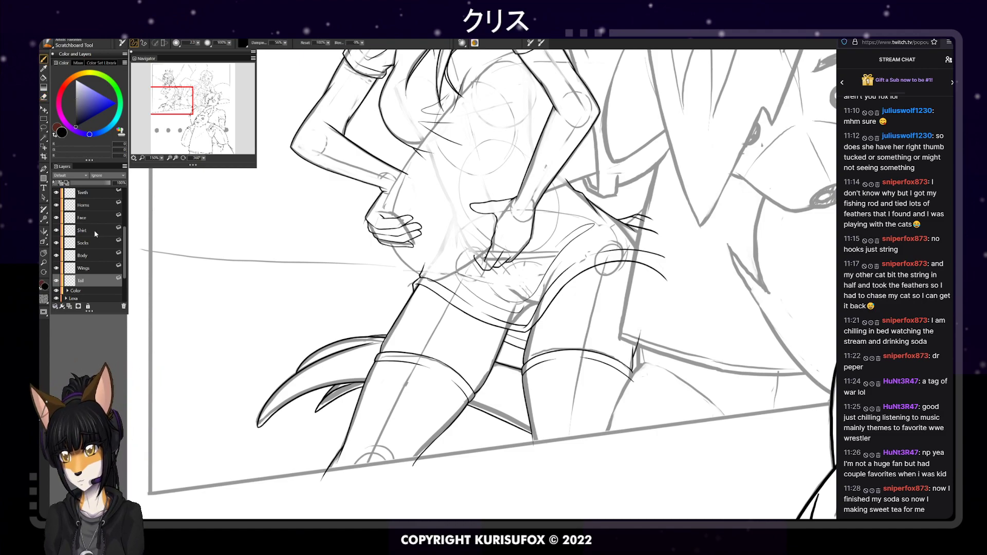
{"action": "left_click", "coordinate": [95, 233]}
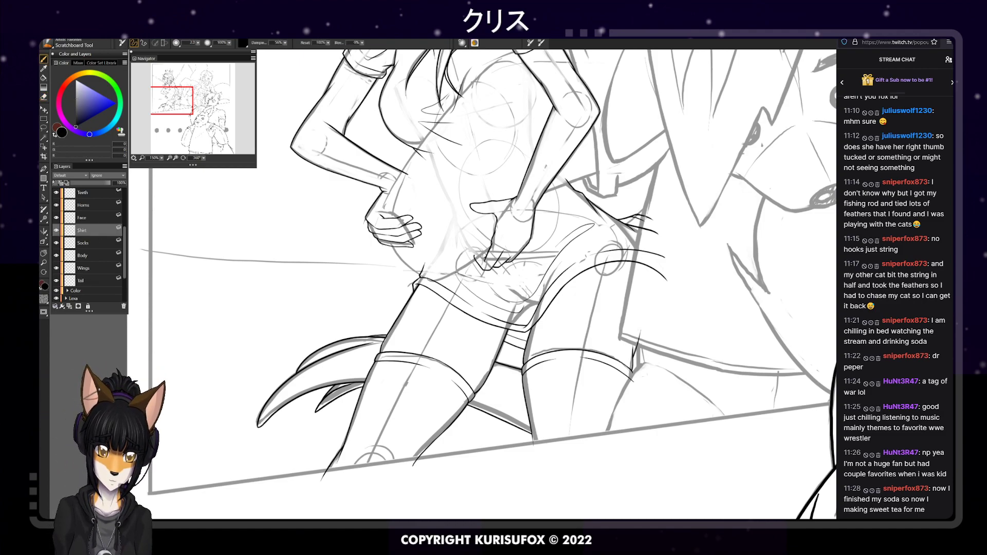
{"action": "key", "text": "e"}
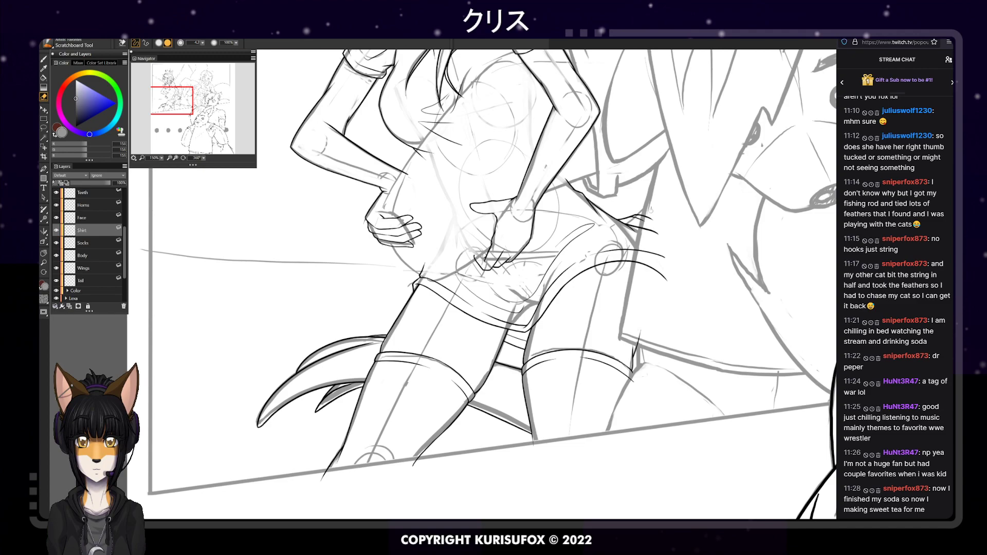
{"action": "key", "text": "p"}
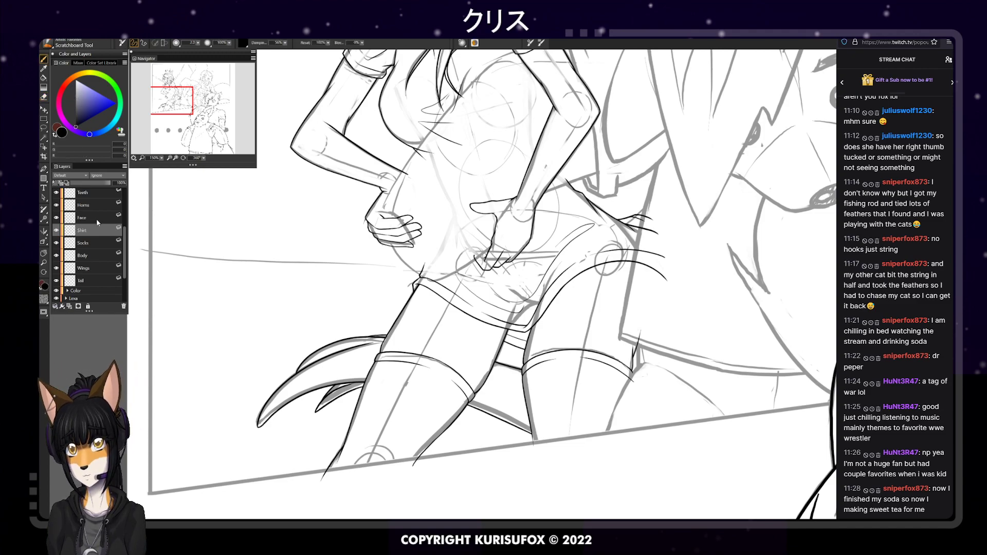
{"action": "left_click", "coordinate": [96, 275]}
{"action": "mouse_move", "coordinate": [636, 218]}
{"action": "left_mouse_down"}
{"action": "mouse_move", "coordinate": [664, 197]}
{"action": "mouse_move", "coordinate": [655, 200]}
{"action": "left_mouse_up"}
{"action": "key", "text": "ctrl+z"}
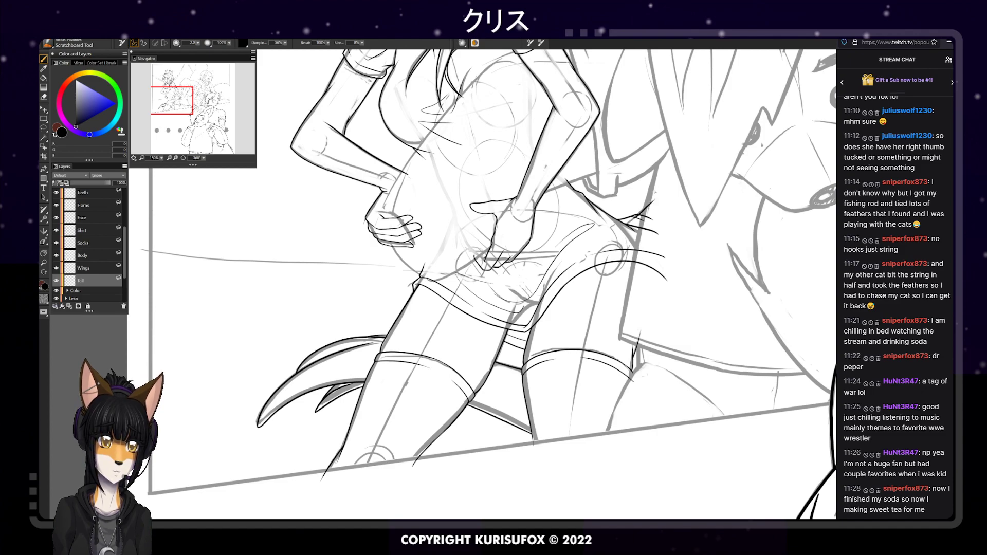
Save the illustration with the inked tail lines
{"action": "key", "text": "e"}
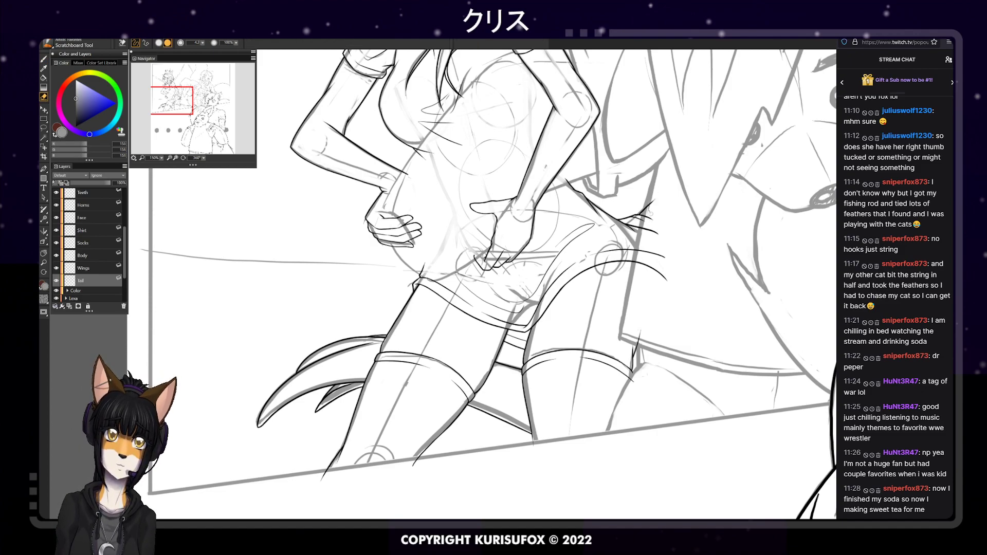
{"action": "key", "text": "ctrl+minus"}
{"action": "key", "text": "ctrl+minus"}
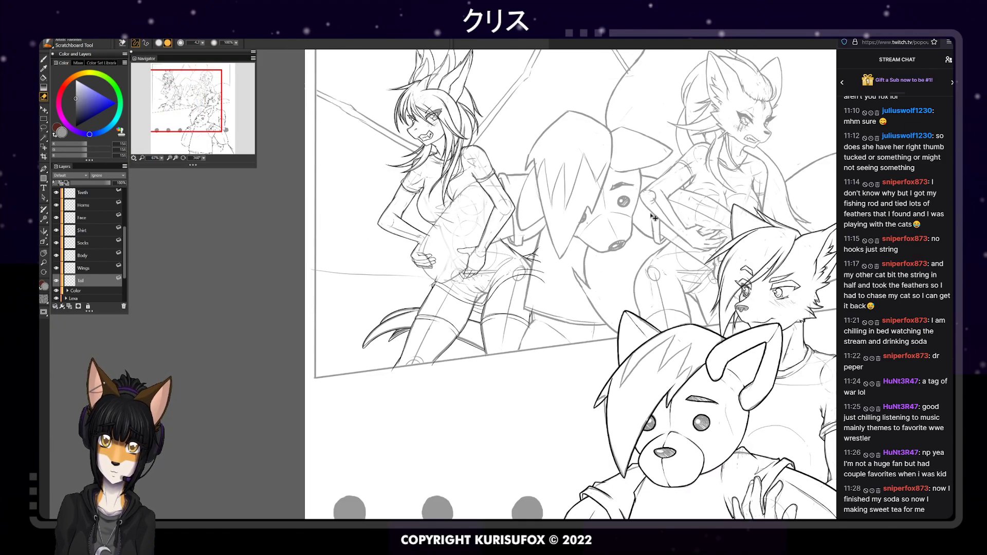
{"action": "key", "text": "ctrl+minus"}
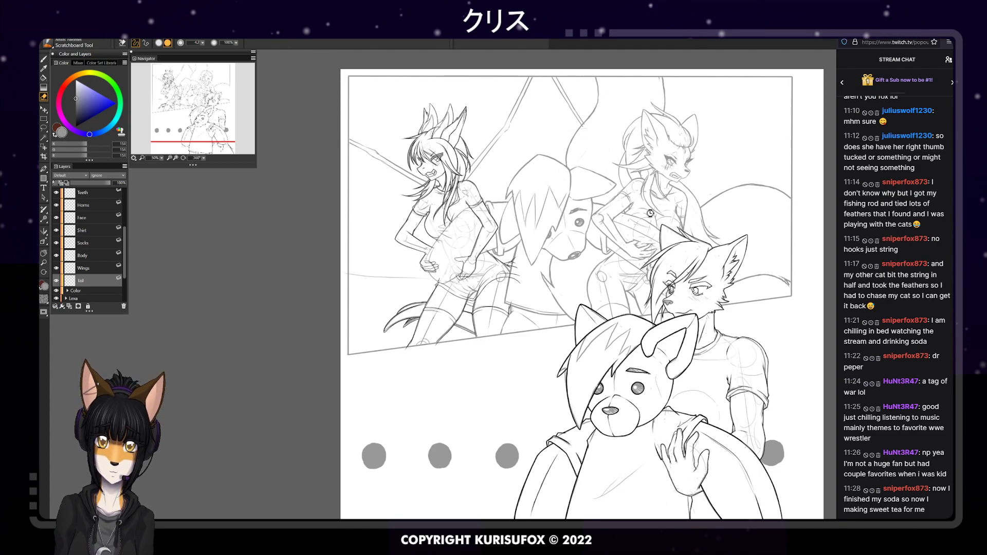
{"action": "key", "text": "ctrl+s"}
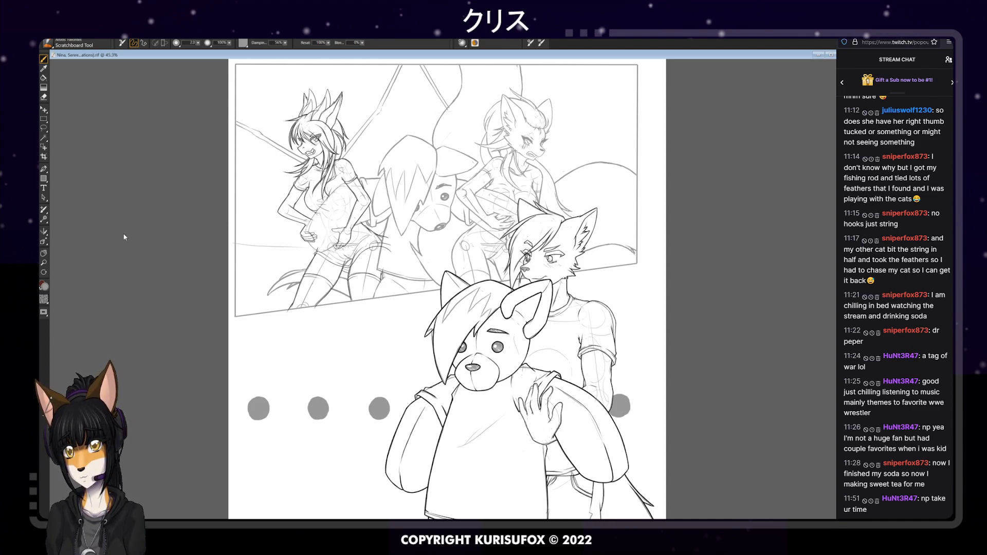
Ink the tail tip's upper contour in black from the point to the thigh, redrawing it until it fits the sketch
{"action": "left_click", "coordinate": [45, 254]}
{"action": "left_click_drag", "start_coordinate": [433, 229], "coordinate": [531, 236]}
{"action": "scroll", "coordinate": [532, 236], "scroll_direction": "up", "scroll_amount": 2}
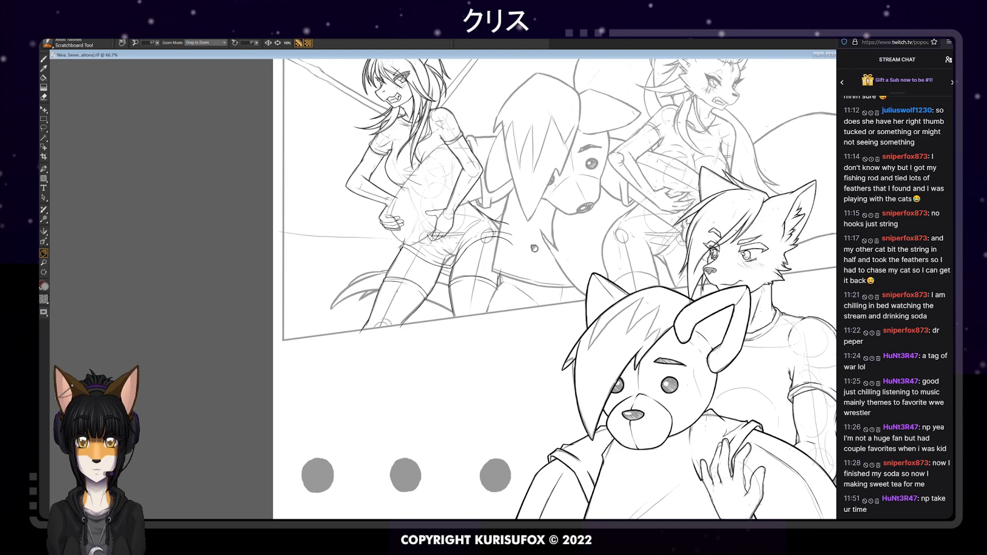
{"action": "left_click_drag", "start_coordinate": [534, 248], "coordinate": [592, 272]}
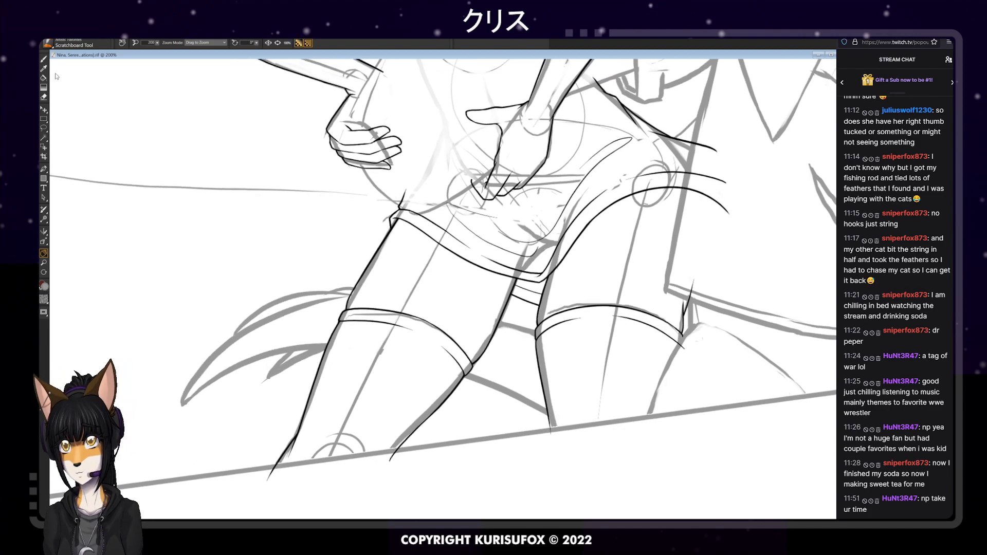
{"action": "left_click", "coordinate": [44, 60]}
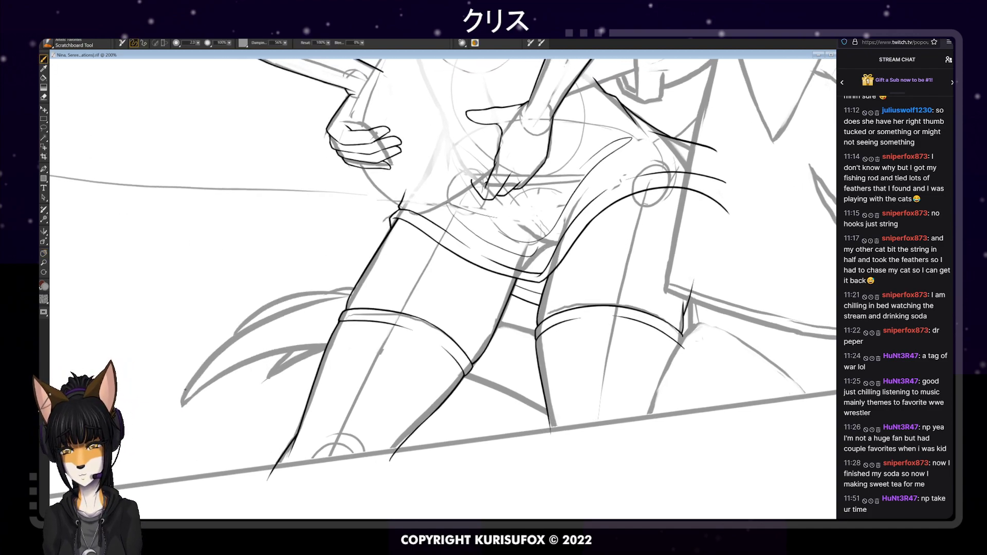
{"action": "left_click", "coordinate": [80, 145]}
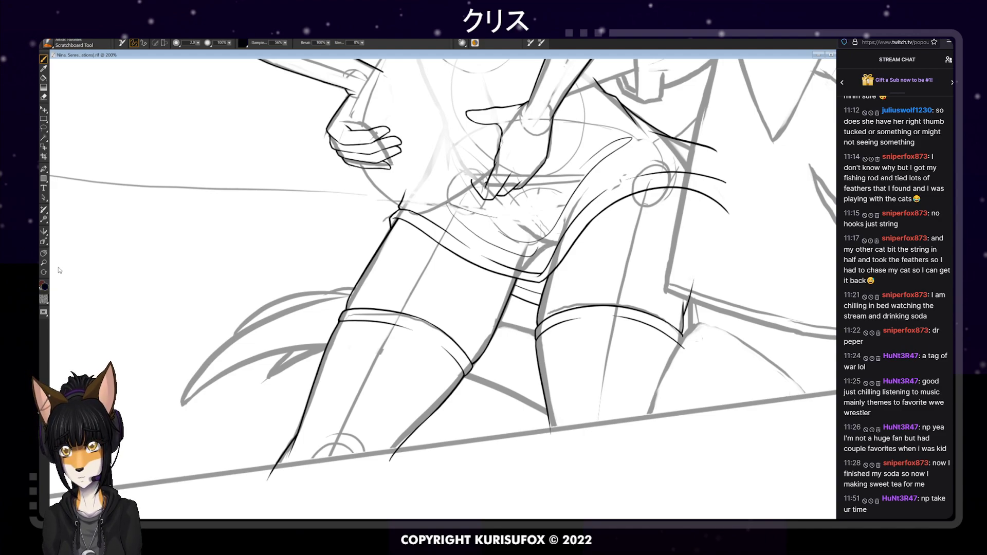
{"action": "mouse_move", "coordinate": [183, 406]}
{"action": "left_mouse_down"}
{"action": "mouse_move", "coordinate": [293, 306]}
{"action": "mouse_move", "coordinate": [350, 295]}
{"action": "left_mouse_up"}
{"action": "key", "text": "ctrl+z"}
{"action": "key", "text": "ctrl+z"}
{"action": "left_click_drag", "start_coordinate": [181, 407], "coordinate": [349, 294]}
Ink the tail tip's lower contour from the point to the sock, redrawing it until it follows the sketch
{"action": "left_click_drag", "start_coordinate": [181, 407], "coordinate": [316, 341]}
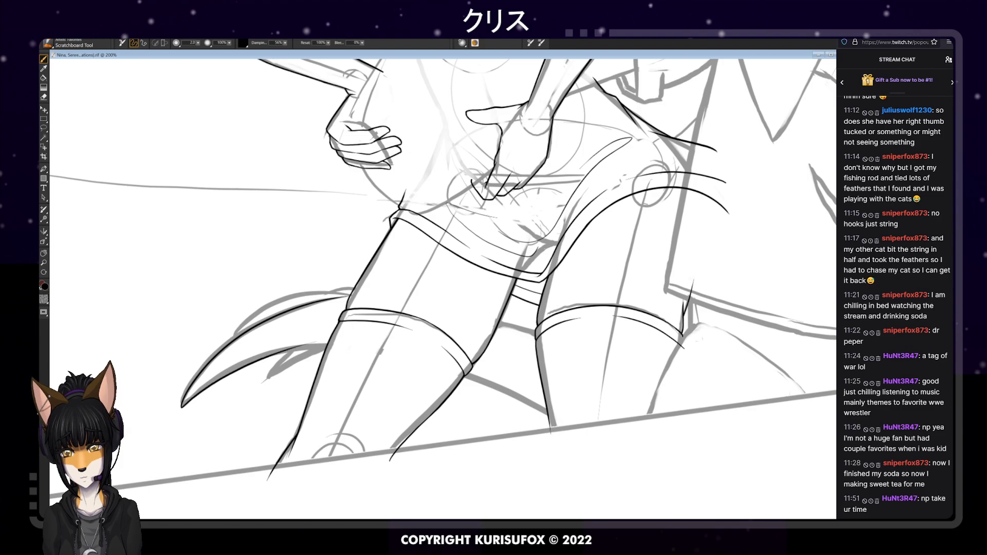
{"action": "key", "text": "ctrl+z"}
{"action": "left_click_drag", "start_coordinate": [245, 370], "coordinate": [304, 353]}
{"action": "key", "text": "ctrl+z"}
{"action": "left_click_drag", "start_coordinate": [183, 409], "coordinate": [320, 350]}
{"action": "key", "text": "ctrl+z"}
{"action": "left_click_drag", "start_coordinate": [181, 407], "coordinate": [318, 353]}
{"action": "key", "text": "ctrl+z"}
{"action": "left_click_drag", "start_coordinate": [181, 408], "coordinate": [332, 341]}
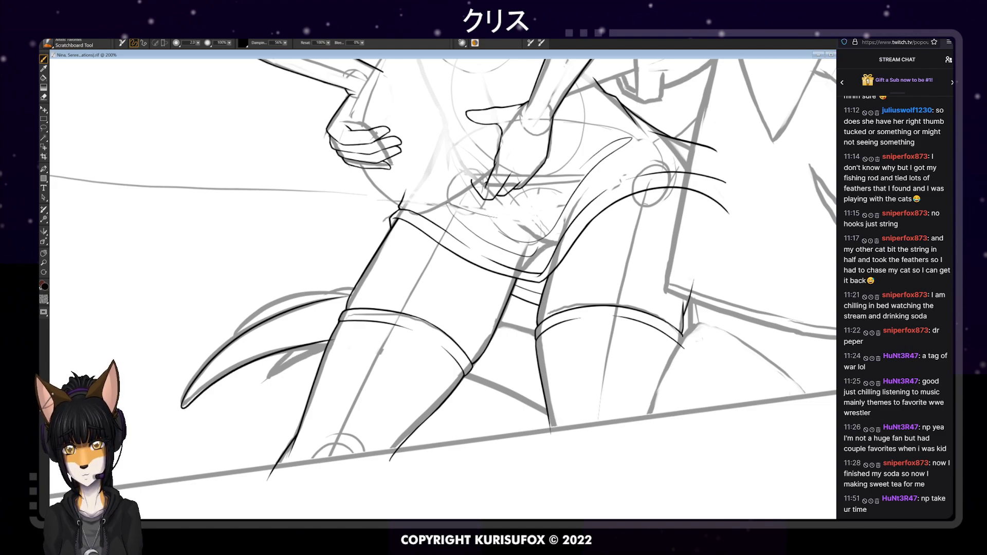
Ink the outer edges of the small pointed fur tuft beneath the tail's lower contour
{"action": "left_click_drag", "start_coordinate": [255, 389], "coordinate": [307, 347]}
{"action": "key", "text": "ctrl+z"}
{"action": "left_click_drag", "start_coordinate": [253, 394], "coordinate": [304, 348]}
{"action": "left_click_drag", "start_coordinate": [267, 381], "coordinate": [337, 345]}
Ink the short inner strand line along the upper side of the fur tuft, redrawing it until it fits
{"action": "left_click_drag", "start_coordinate": [263, 375], "coordinate": [307, 339]}
{"action": "key", "text": "ctrl+z"}
{"action": "left_click_drag", "start_coordinate": [263, 375], "coordinate": [309, 339]}
{"action": "key", "text": "ctrl+z"}
{"action": "key", "text": "ctrl+z"}
{"action": "key", "text": "ctrl+z"}
{"action": "left_click_drag", "start_coordinate": [266, 371], "coordinate": [308, 343]}
{"action": "key", "text": "ctrl+z"}
{"action": "left_click_drag", "start_coordinate": [264, 371], "coordinate": [307, 343]}
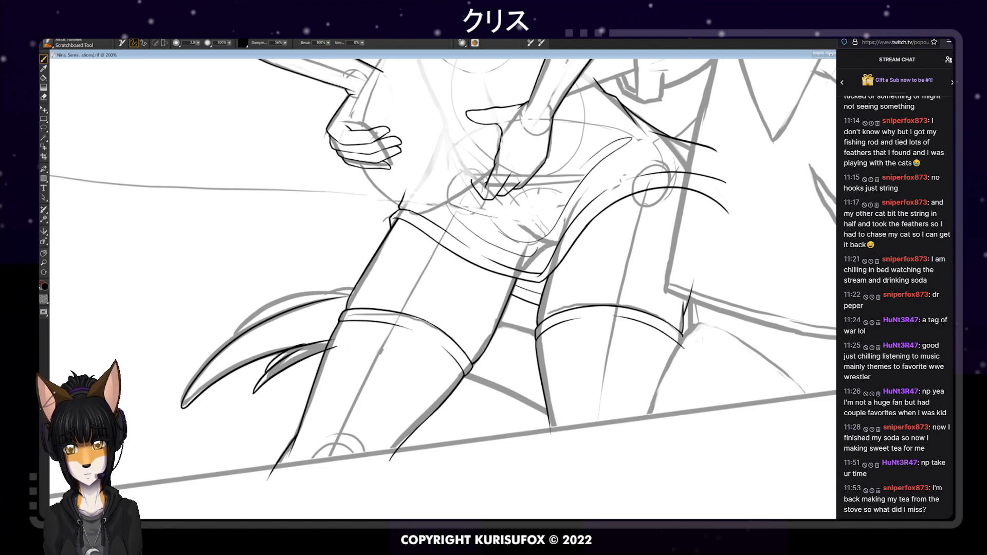
{"action": "key", "text": "ctrl+z"}
{"action": "left_click_drag", "start_coordinate": [265, 373], "coordinate": [313, 342]}
{"action": "key", "text": "ctrl+z"}
{"action": "left_click_drag", "start_coordinate": [266, 371], "coordinate": [307, 342]}
{"action": "key", "text": "ctrl+z"}
{"action": "left_click_drag", "start_coordinate": [267, 370], "coordinate": [307, 340]}
{"action": "key", "text": "ctrl+z"}
{"action": "key", "text": "ctrl+z"}
{"action": "left_click_drag", "start_coordinate": [267, 371], "coordinate": [291, 349]}
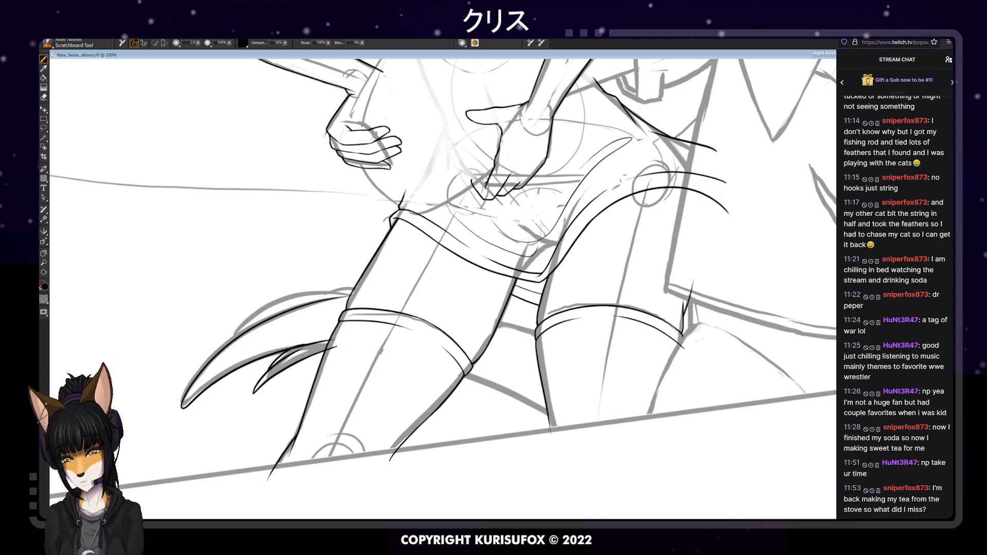
Ink the tail's lower edge between the two legs, redrawing the line until it follows the sketch
{"action": "key", "text": "n"}
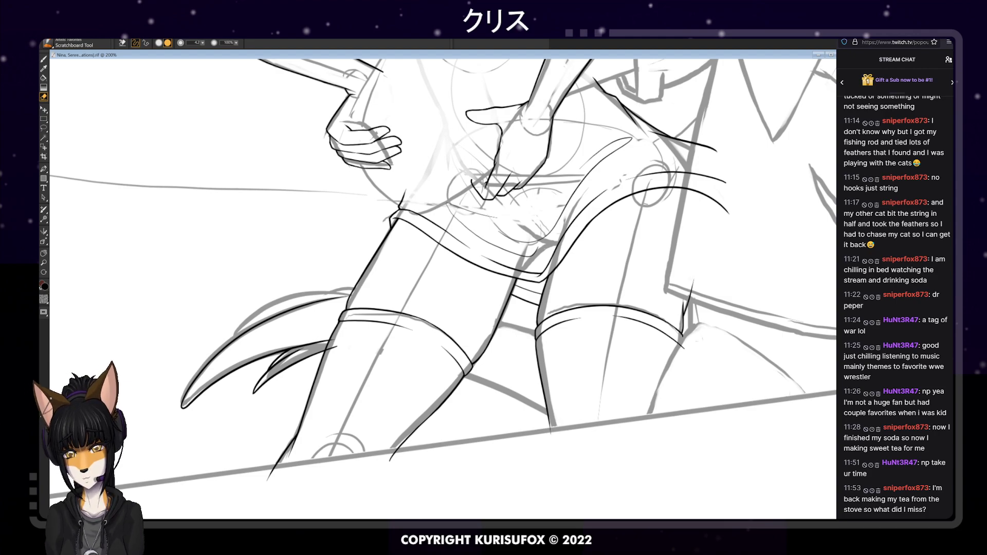
{"action": "key", "text": "b"}
{"action": "left_click_drag", "start_coordinate": [440, 376], "coordinate": [577, 423]}
{"action": "key", "text": "ctrl+z"}
{"action": "left_click_drag", "start_coordinate": [453, 375], "coordinate": [547, 413]}
{"action": "key", "text": "ctrl+z"}
{"action": "left_click_drag", "start_coordinate": [456, 378], "coordinate": [555, 418]}
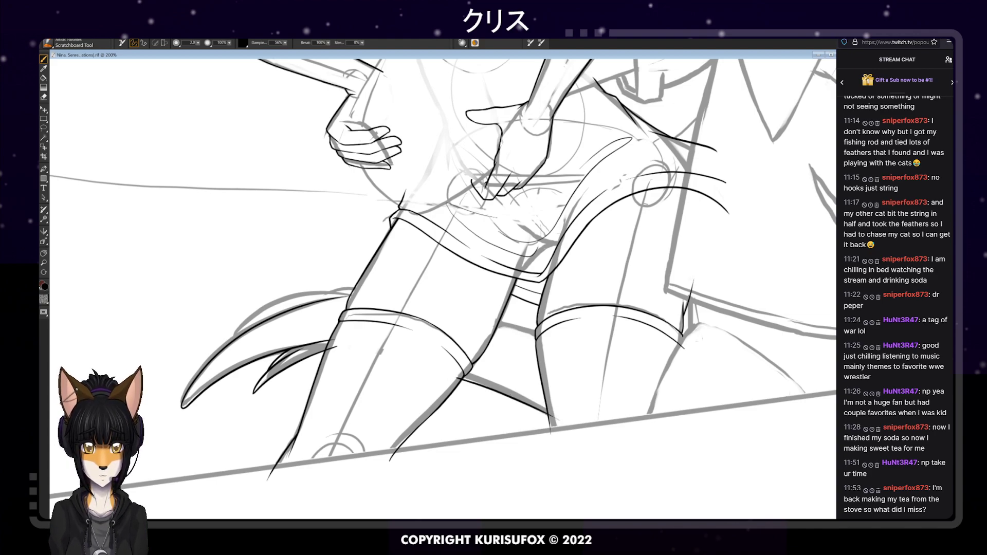
{"action": "key", "text": "ctrl+z"}
{"action": "left_click_drag", "start_coordinate": [460, 376], "coordinate": [553, 417]}
{"action": "key", "text": "ctrl+z"}
{"action": "left_click_drag", "start_coordinate": [458, 376], "coordinate": [562, 430]}
{"action": "key", "text": "ctrl+z"}
{"action": "left_click_drag", "start_coordinate": [454, 376], "coordinate": [555, 417]}
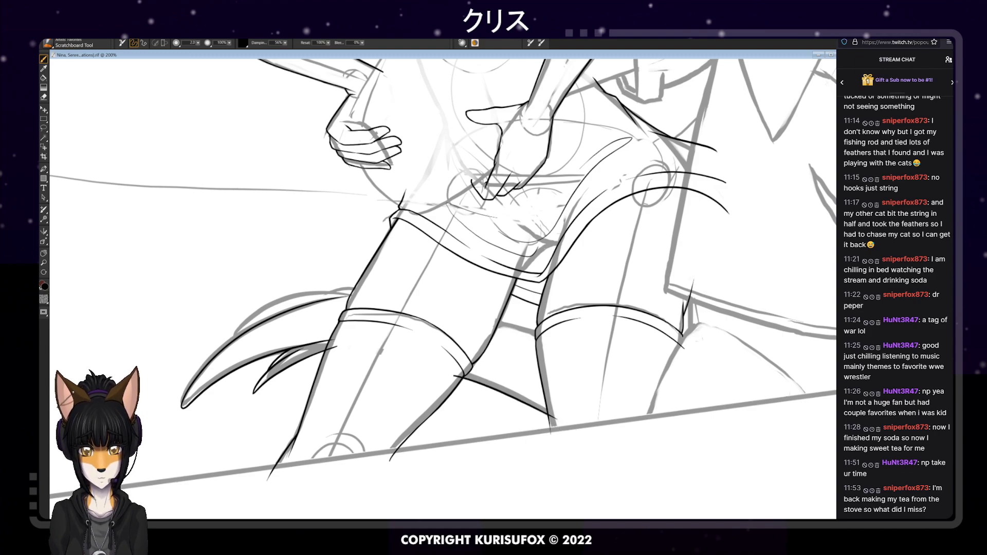
Ink the tail's upper edge between the two legs, redrawing the line until it follows the sketch
{"action": "left_click_drag", "start_coordinate": [483, 315], "coordinate": [550, 330]}
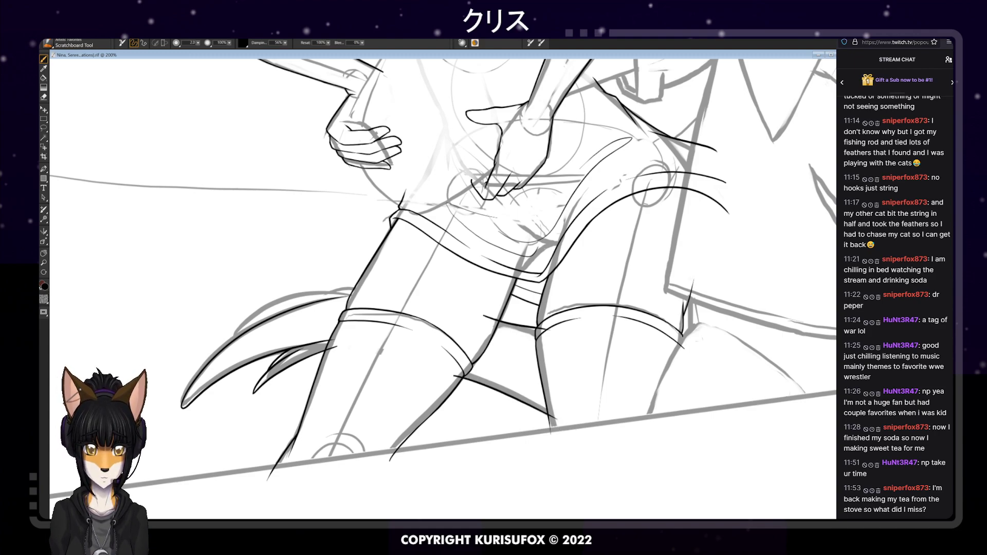
{"action": "left_click_drag", "start_coordinate": [481, 316], "coordinate": [555, 335]}
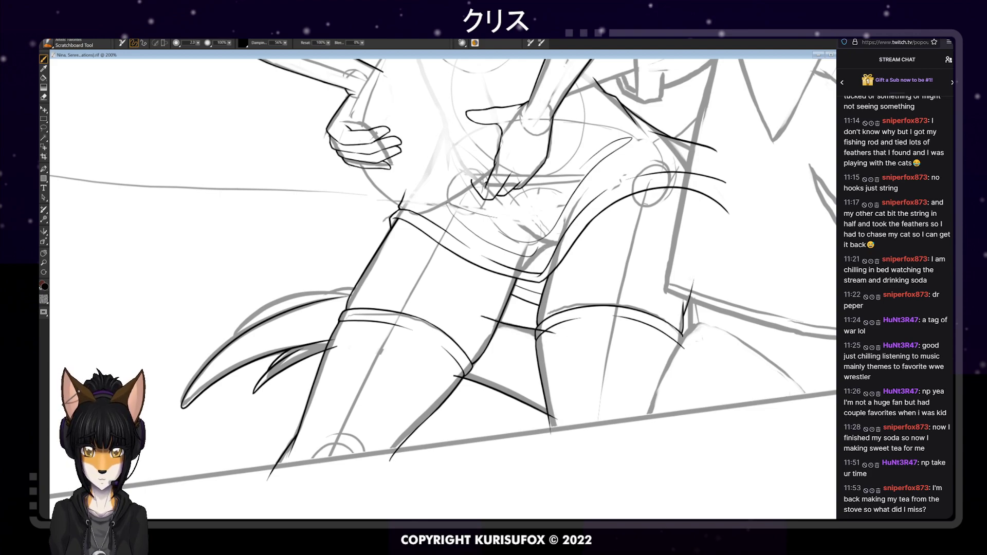
{"action": "key", "text": "ctrl+z"}
{"action": "left_click_drag", "start_coordinate": [488, 321], "coordinate": [565, 347]}
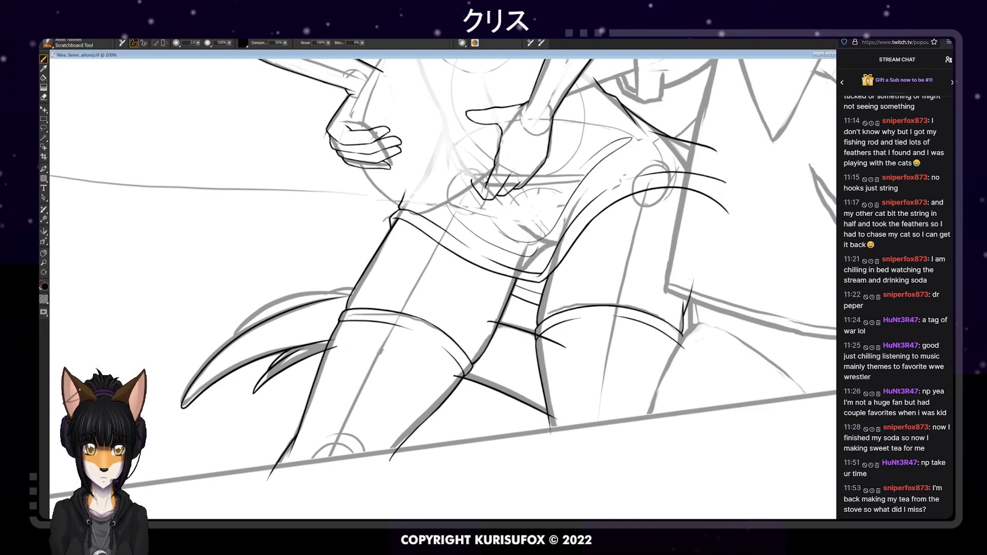
Erase the tail-line overshoots that run into the legs and the stray marks around them
{"action": "key", "text": "n"}
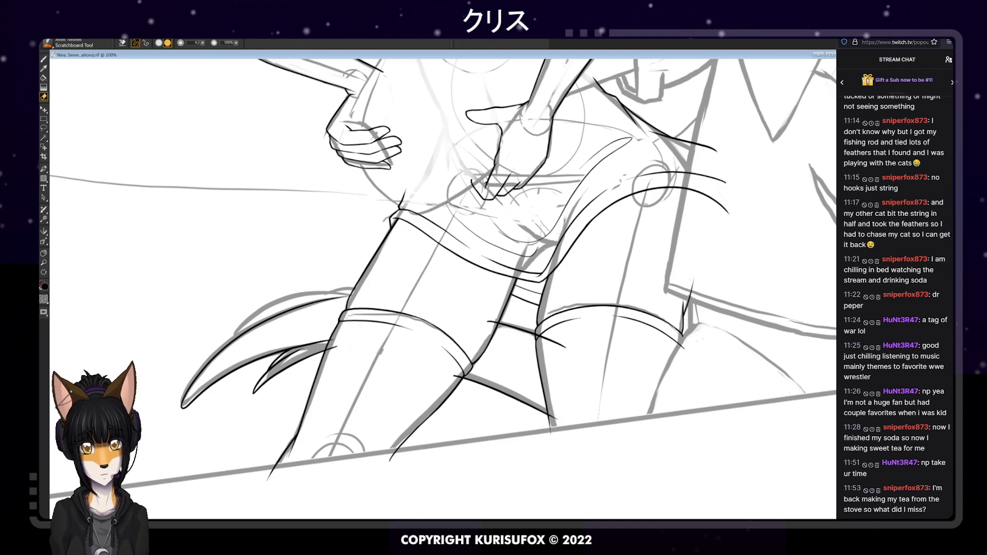
{"action": "left_click_drag", "start_coordinate": [540, 334], "coordinate": [562, 346]}
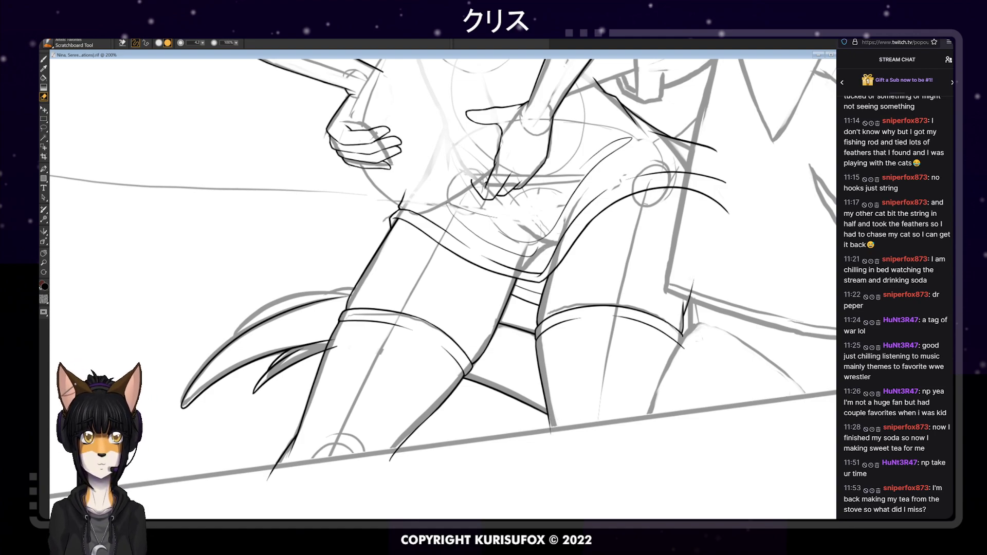
{"action": "key", "text": "b"}
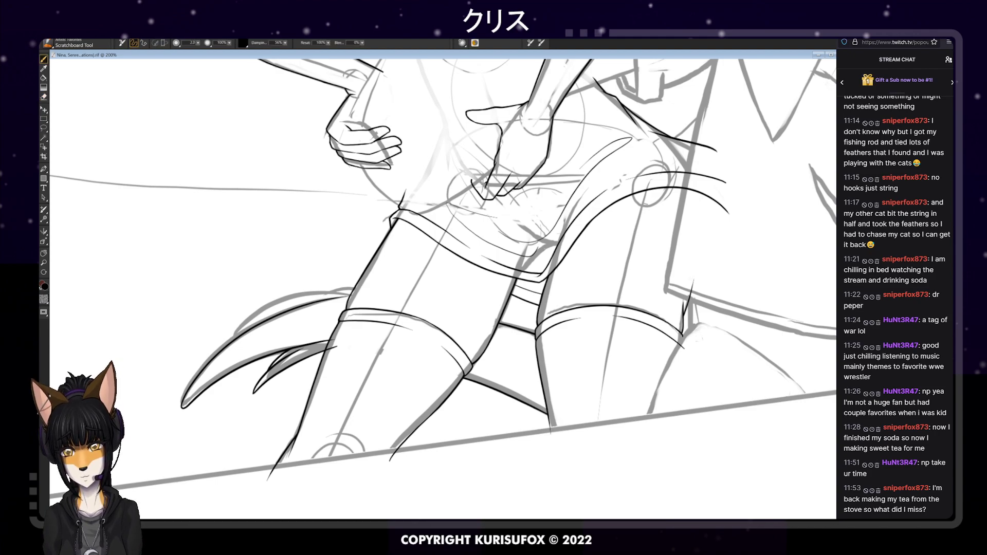
{"action": "key", "text": "n"}
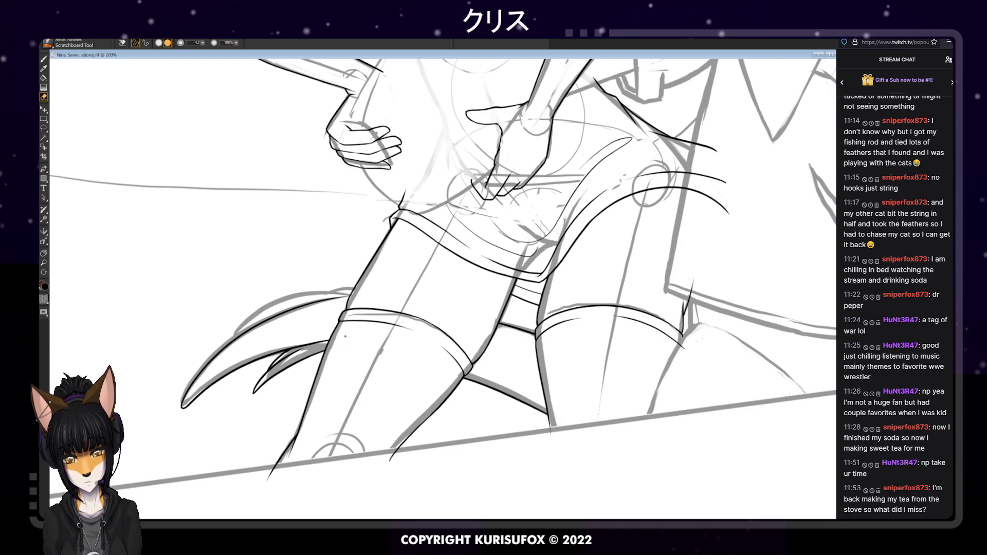
{"action": "key", "text": "b"}
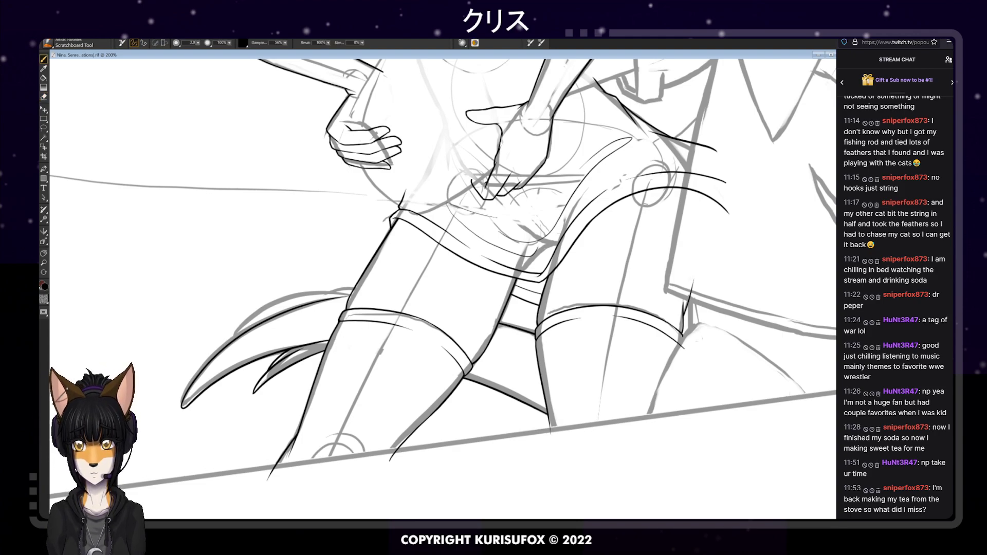
Ink the outer fur strand above the tail tip up to the thigh, redrawing it until it fits, and erase the overshoot on the thigh
{"action": "mouse_move", "coordinate": [233, 339]}
{"action": "left_mouse_down"}
{"action": "mouse_move", "coordinate": [241, 328]}
{"action": "mouse_move", "coordinate": [357, 296]}
{"action": "left_mouse_up"}
{"action": "key", "text": "ctrl+z"}
{"action": "left_click_drag", "start_coordinate": [234, 339], "coordinate": [389, 295]}
{"action": "key", "text": "ctrl+z"}
{"action": "mouse_move", "coordinate": [233, 340]}
{"action": "left_mouse_down"}
{"action": "mouse_move", "coordinate": [286, 302]}
{"action": "mouse_move", "coordinate": [383, 294]}
{"action": "mouse_move", "coordinate": [373, 289]}
{"action": "left_mouse_up"}
{"action": "key", "text": "ctrl+z"}
{"action": "key", "text": "ctrl+z"}
{"action": "key", "text": "ctrl+z"}
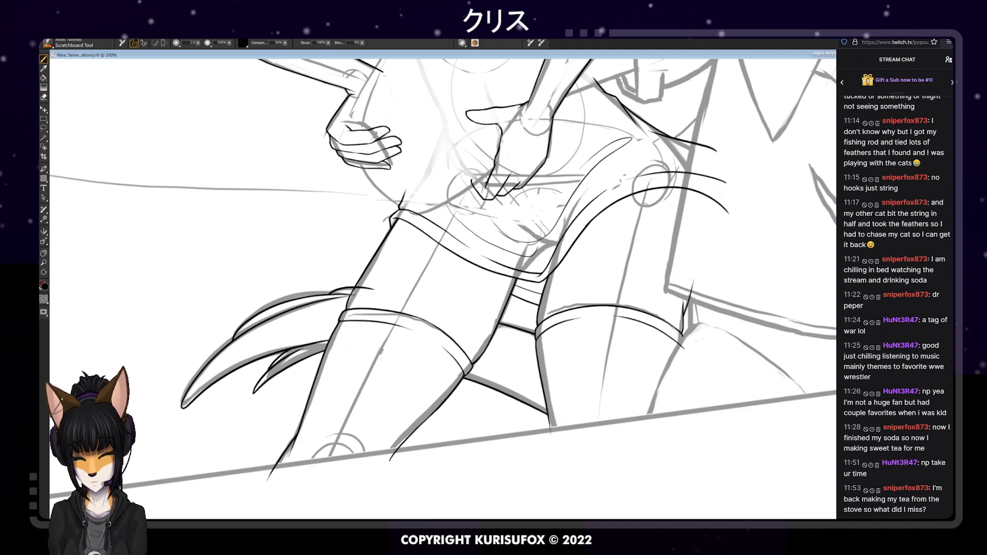
{"action": "key", "text": "n"}
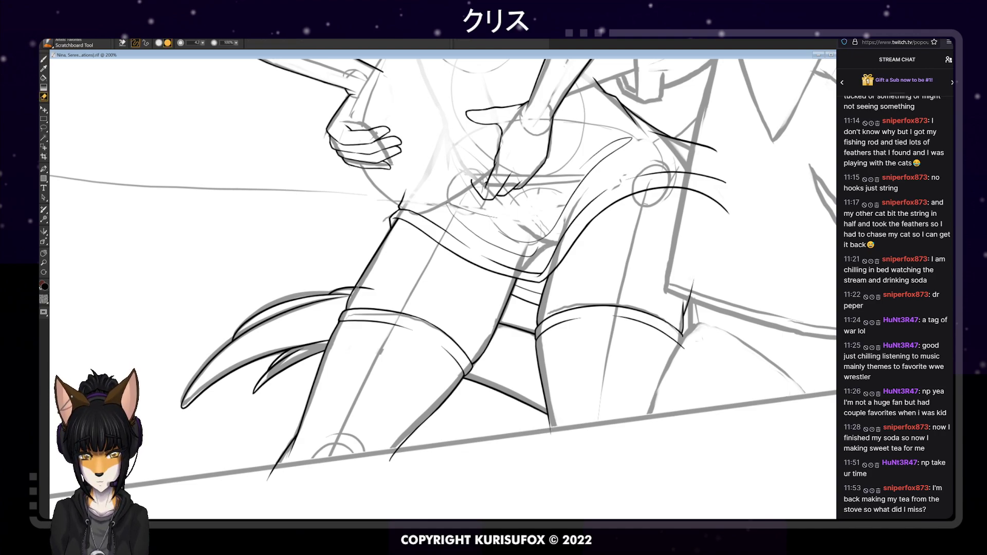
{"action": "left_click_drag", "start_coordinate": [364, 288], "coordinate": [372, 291]}
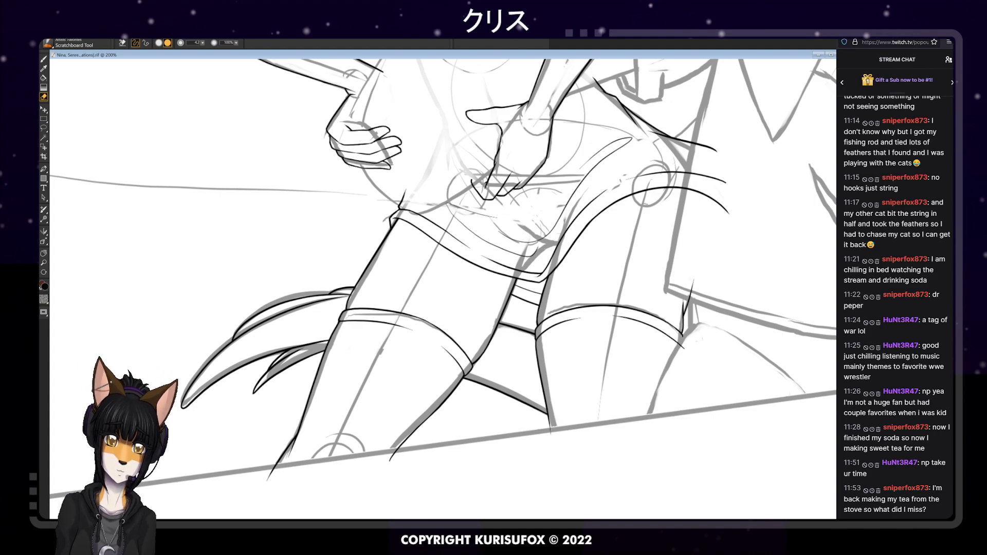
Extend the second leg's inner sock line a little below the slanted panel border
{"action": "key", "text": "b"}
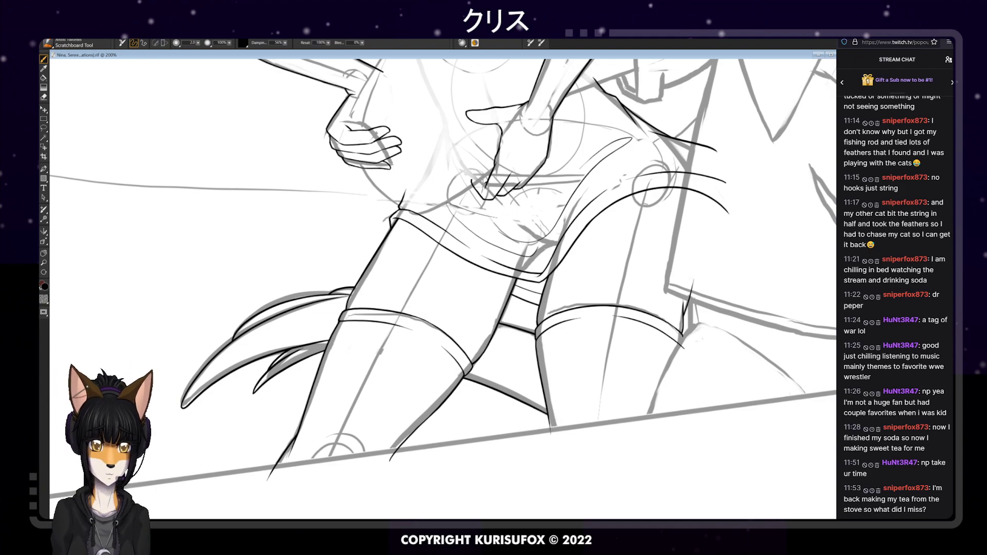
{"action": "left_click_drag", "start_coordinate": [549, 419], "coordinate": [551, 445]}
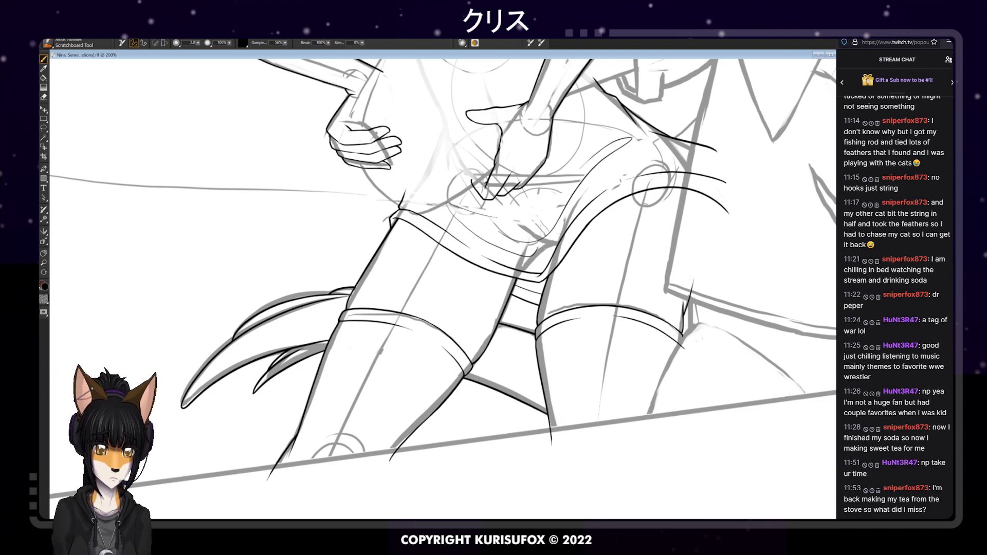
Ink the short line running outward from the end of the back contour at the hip, correcting the first stroke
{"action": "key", "text": "ctrl+minus"}
{"action": "key", "text": "ctrl+minus"}
{"action": "key", "text": "ctrl+minus"}
{"action": "key", "text": "ctrl+minus"}
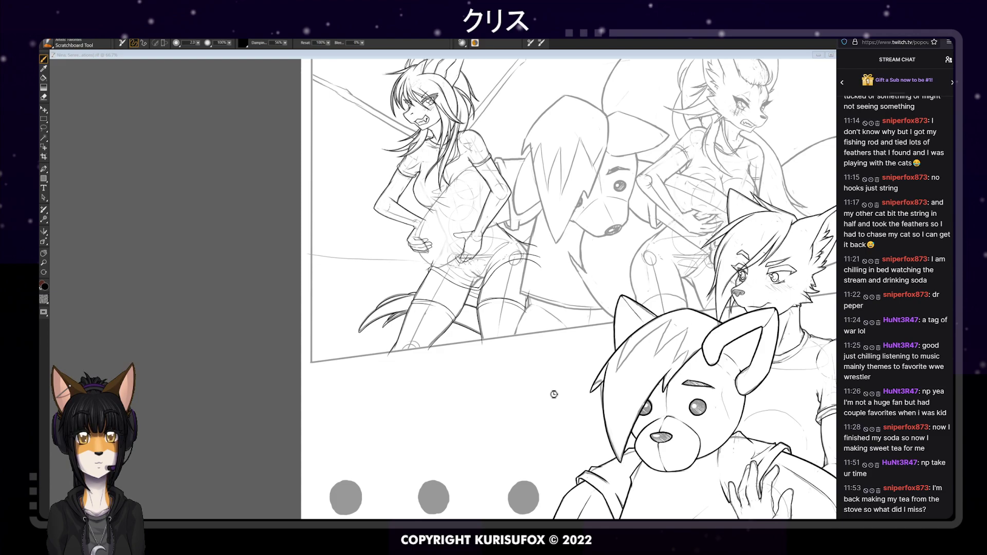
{"action": "left_click", "coordinate": [554, 394]}
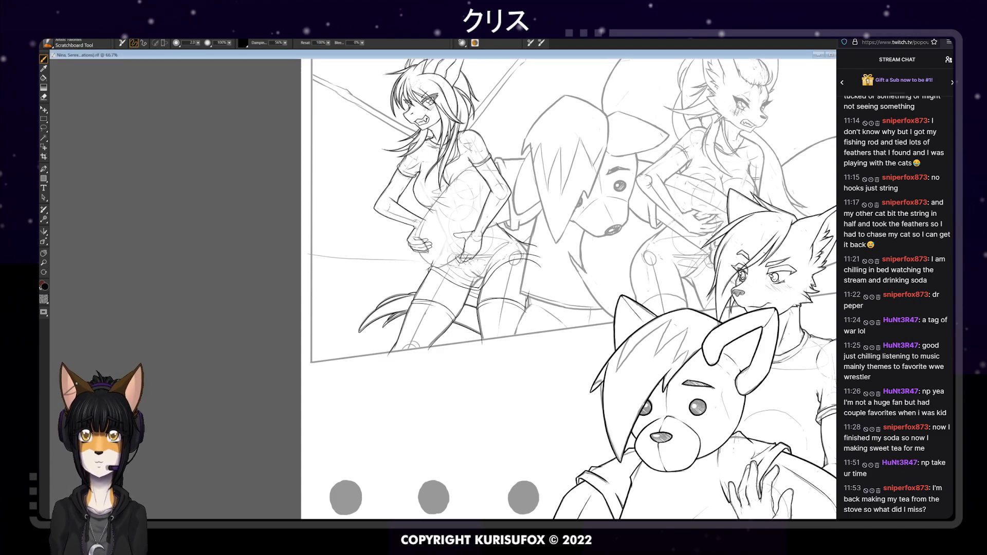
{"action": "key", "text": "ctrl+plus"}
{"action": "key", "text": "ctrl+plus"}
{"action": "key", "text": "ctrl+plus"}
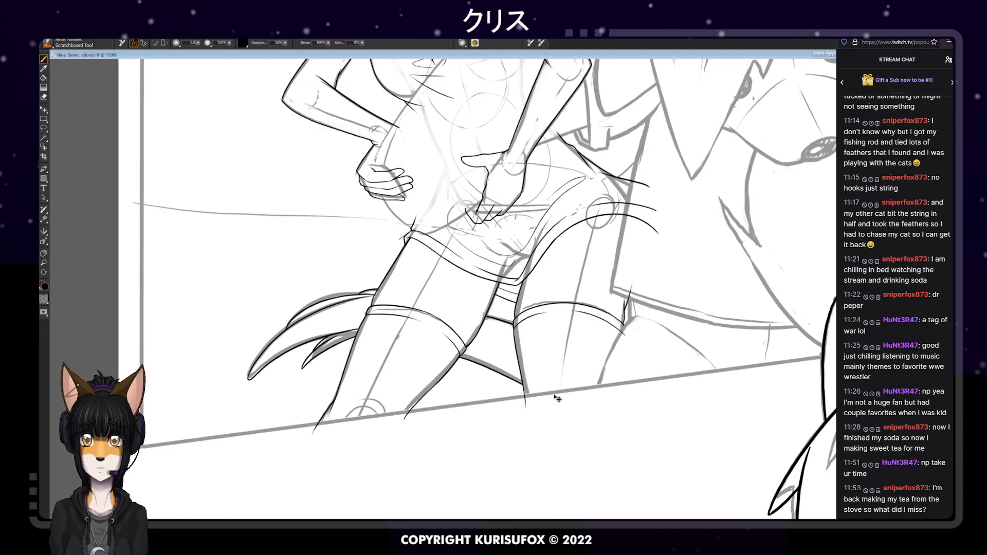
{"action": "left_click", "coordinate": [43, 253]}
{"action": "left_click_drag", "start_coordinate": [664, 190], "coordinate": [630, 313]}
{"action": "left_click_drag", "start_coordinate": [642, 150], "coordinate": [637, 215]}
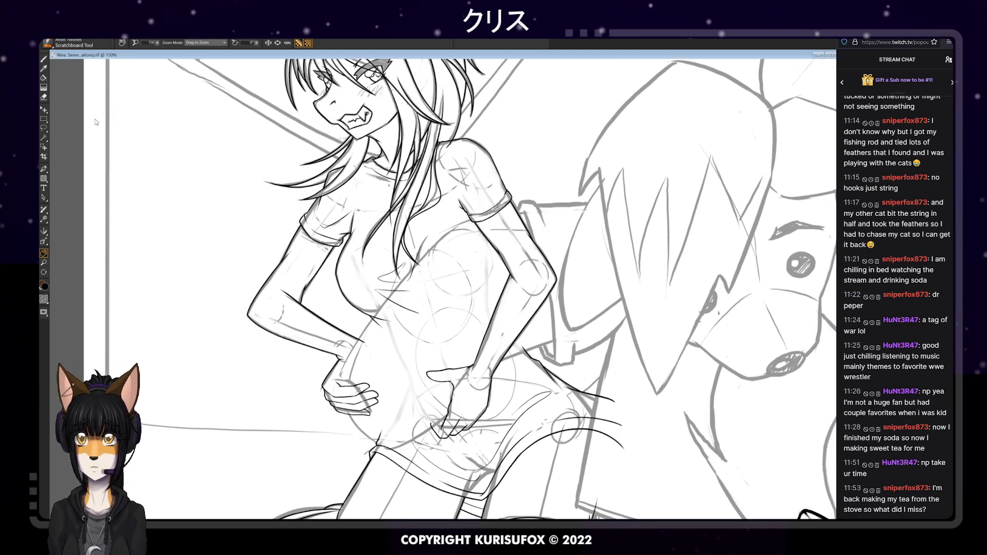
{"action": "key", "text": "b"}
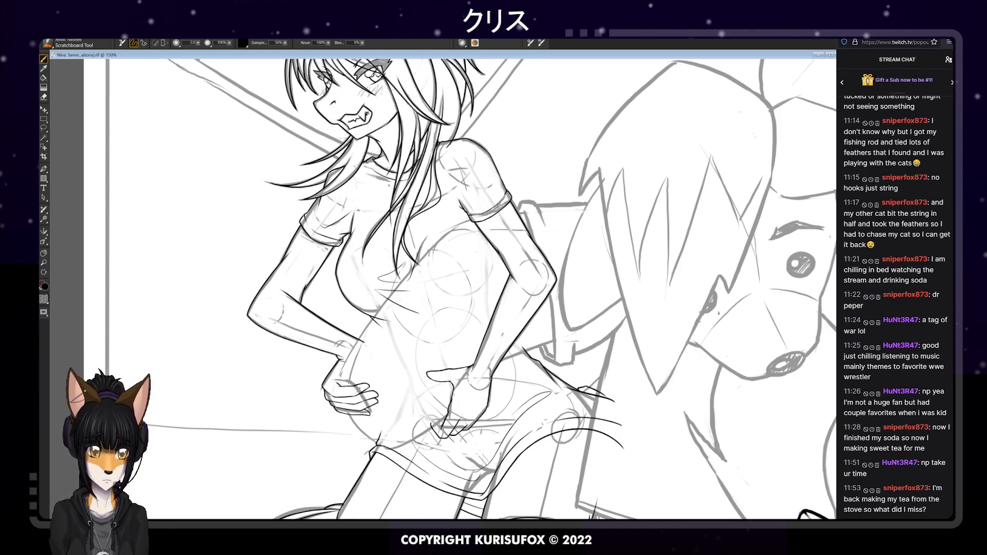
{"action": "left_click_drag", "start_coordinate": [585, 387], "coordinate": [615, 395]}
{"action": "key", "text": "ctrl+z"}
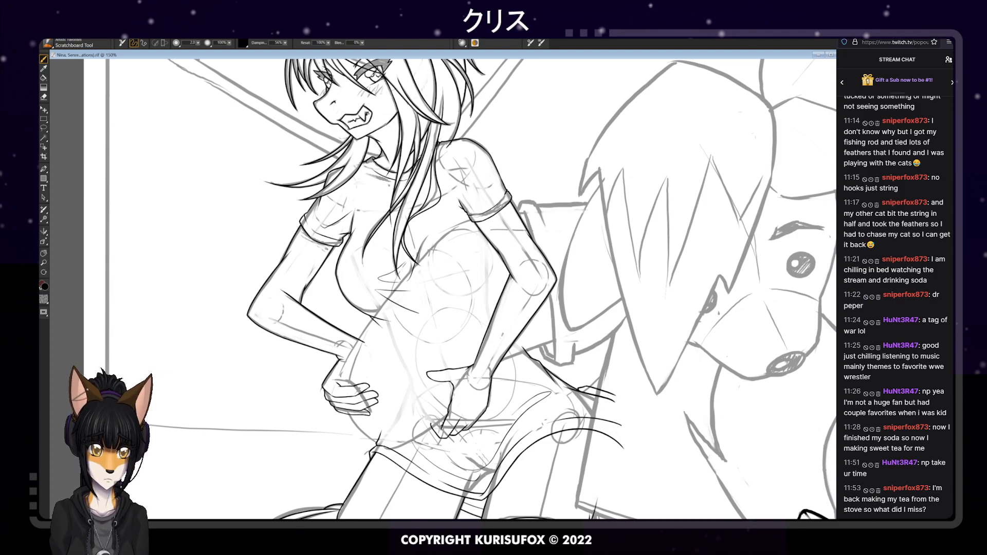
{"action": "key", "text": "n"}
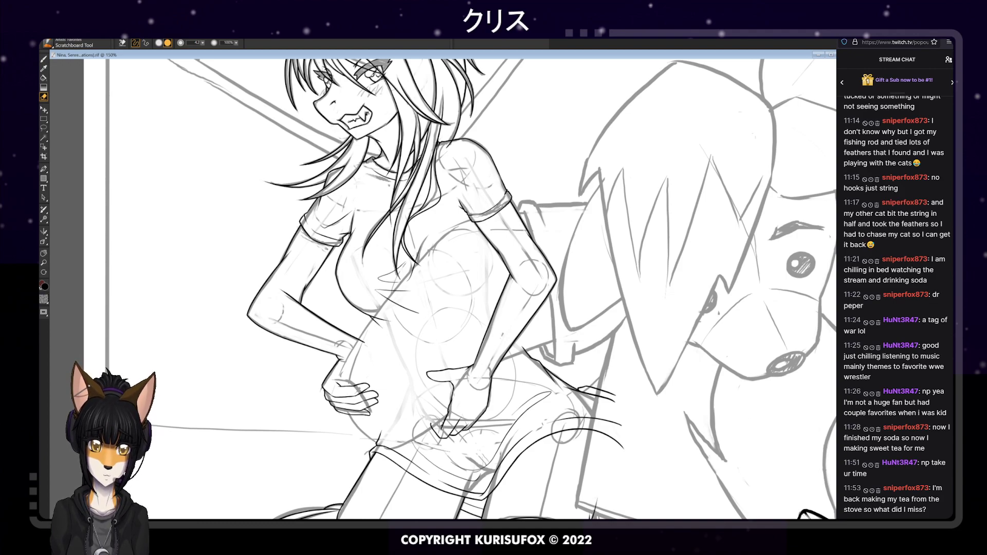
{"action": "key", "text": "b"}
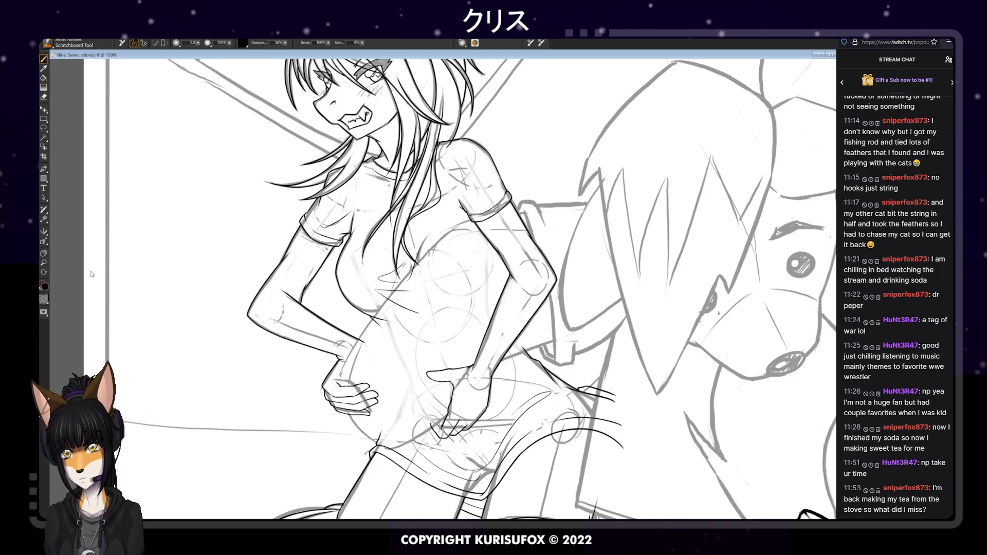
Ink a short line slanting up and outward from the hip across the small strokes, redrawing it until it fits
{"action": "left_click_drag", "start_coordinate": [586, 390], "coordinate": [623, 364]}
{"action": "key", "text": "ctrl+z"}
{"action": "key", "text": "ctrl+z"}
{"action": "key", "text": "ctrl+z"}
{"action": "left_click_drag", "start_coordinate": [588, 391], "coordinate": [621, 365]}
{"action": "key", "text": "ctrl+z"}
{"action": "left_click_drag", "start_coordinate": [584, 392], "coordinate": [618, 364]}
Erase the inner end of the slanted hip line where it overshoots the neighbouring short strokes
{"action": "key", "text": "n"}
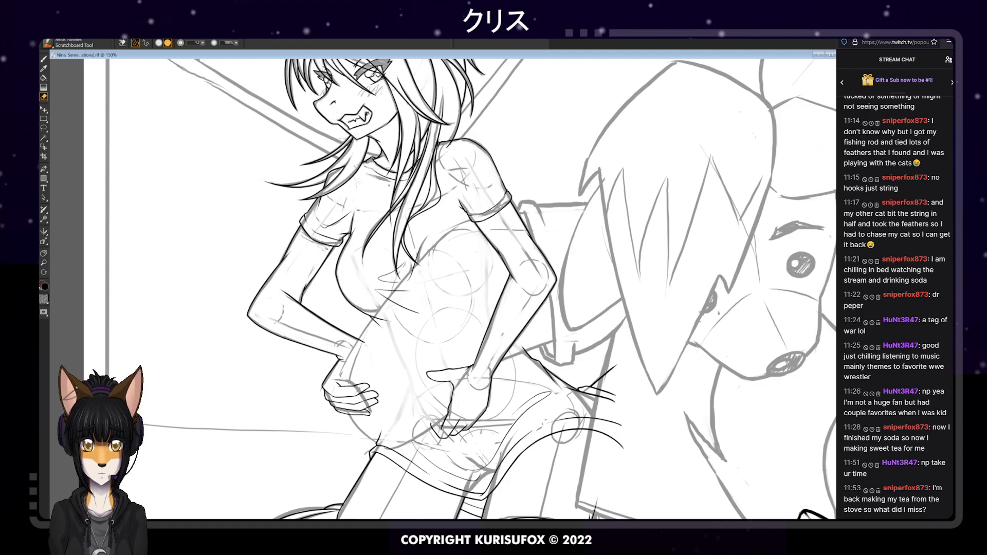
{"action": "scroll", "coordinate": [623, 291], "scroll_direction": "down", "scroll_amount": 4}
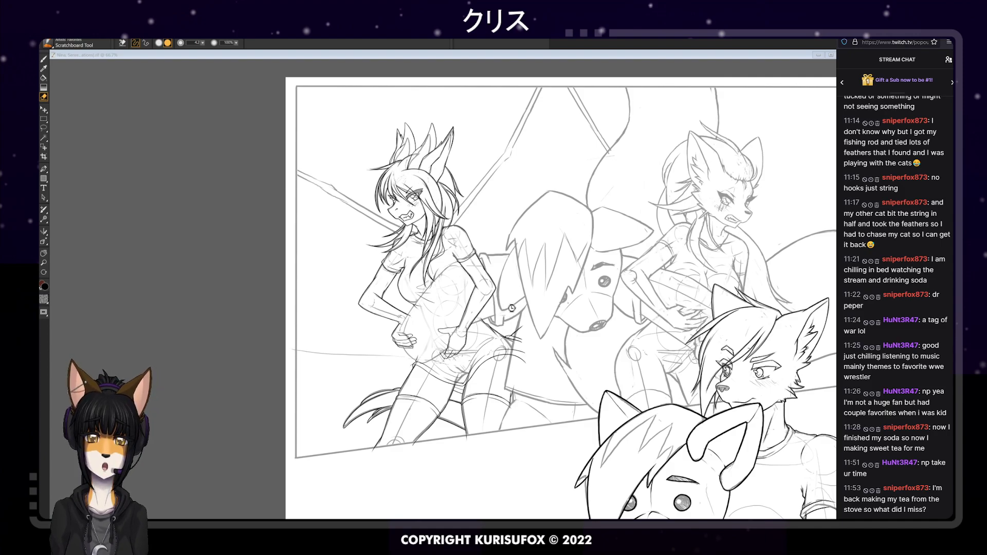
{"action": "scroll", "coordinate": [514, 324], "scroll_direction": "up", "scroll_amount": 3}
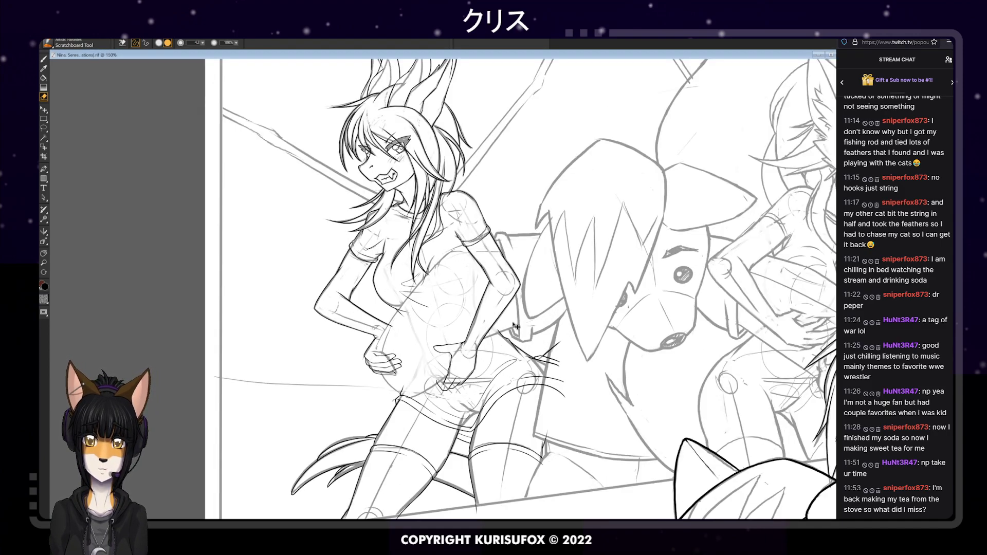
{"action": "scroll", "coordinate": [514, 325], "scroll_direction": "up", "scroll_amount": 1}
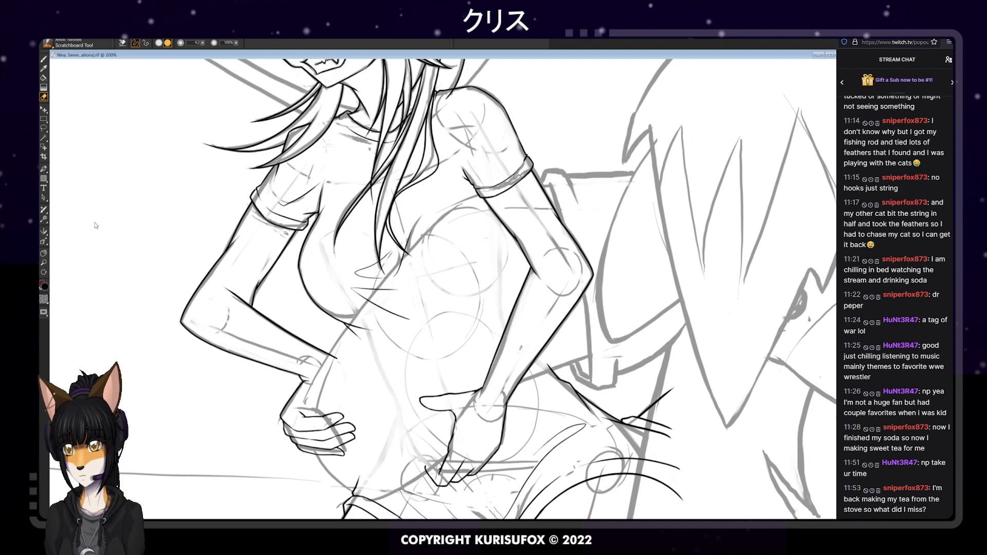
{"action": "key", "text": "ctrl+plus"}
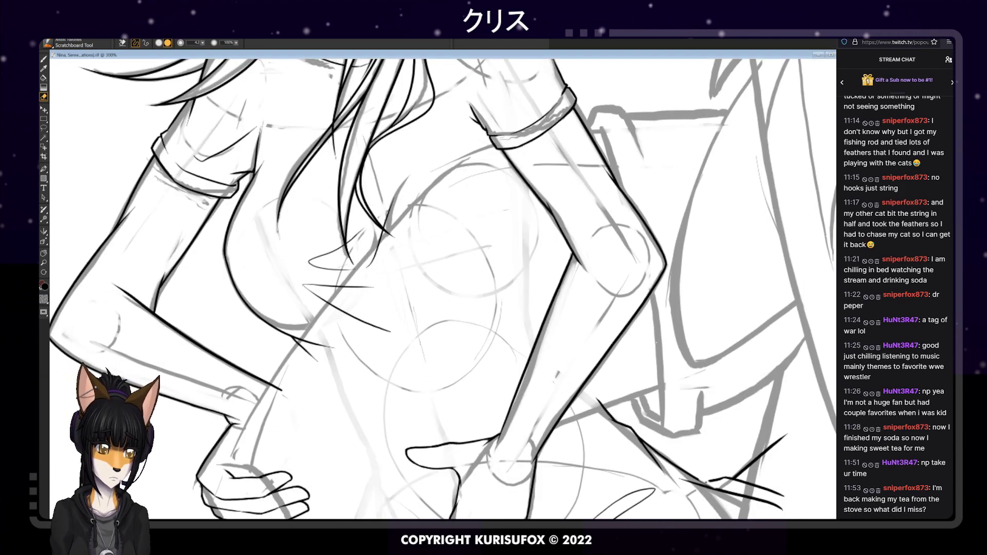
{"action": "left_click_drag", "start_coordinate": [711, 482], "coordinate": [724, 479]}
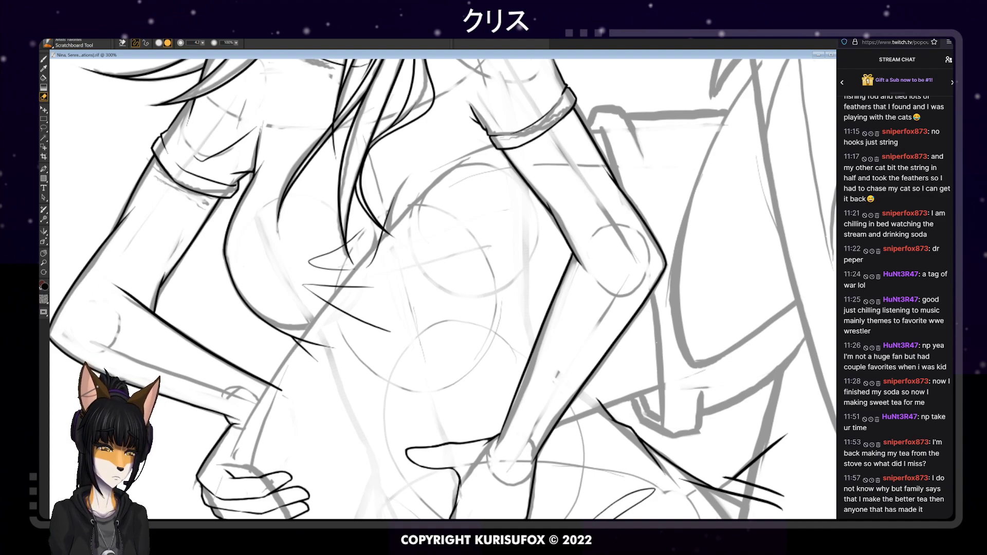
Rotate the canvas to a comfortable angle and ink a short stroke joining the ends of the small lines at the hip
{"action": "key", "text": "b"}
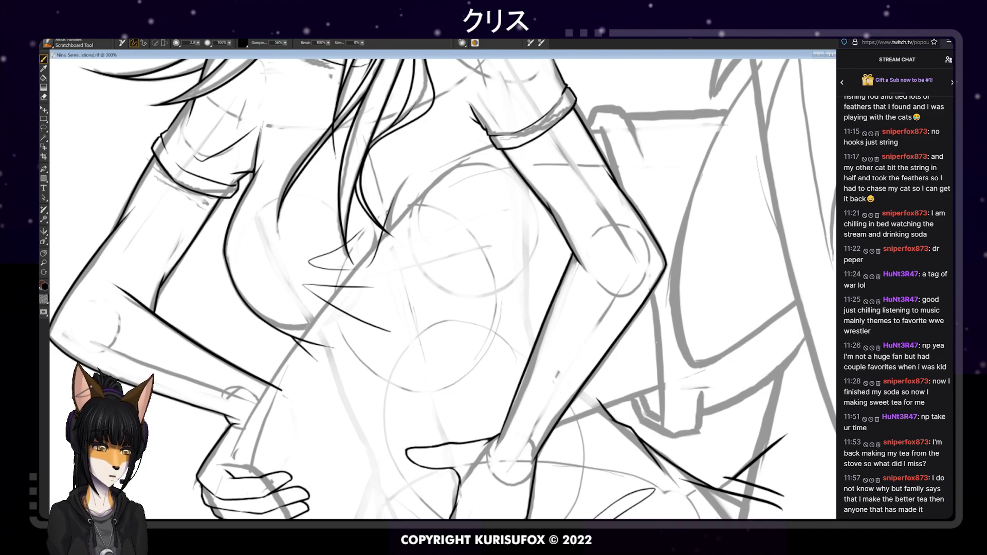
{"action": "left_click_drag", "start_coordinate": [218, 158], "coordinate": [684, 360]}
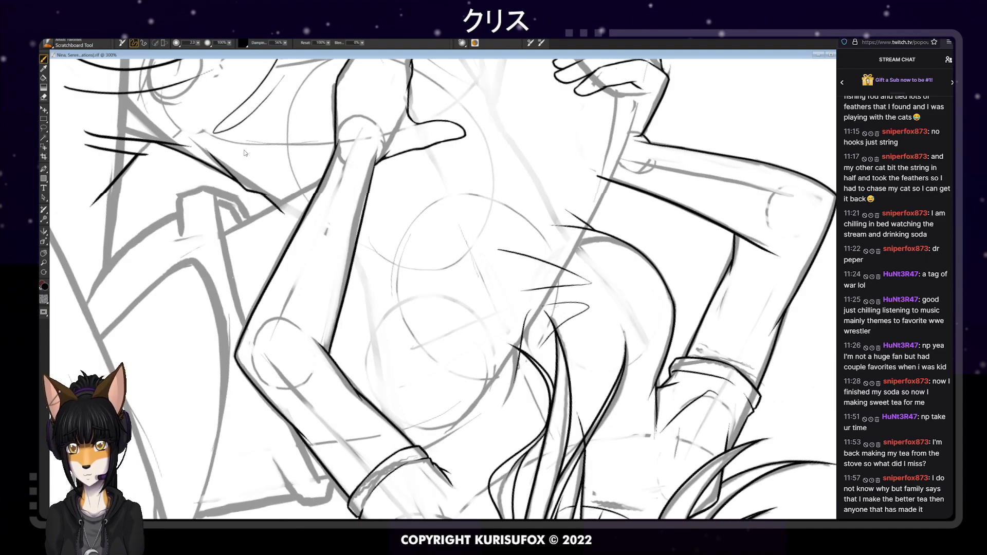
{"action": "left_click", "coordinate": [327, 130]}
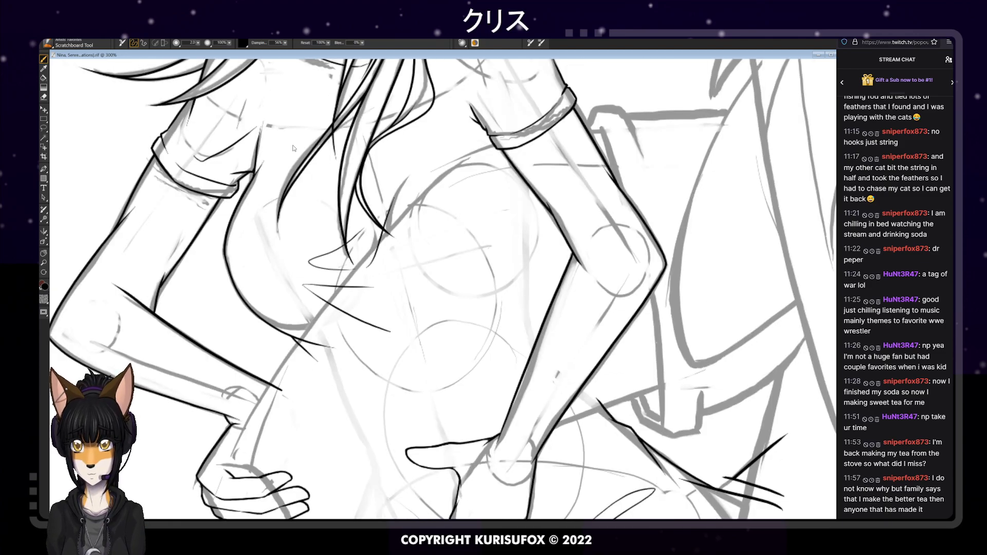
{"action": "mouse_move", "coordinate": [273, 149]}
{"action": "left_mouse_down"}
{"action": "mouse_move", "coordinate": [303, 124]}
{"action": "mouse_move", "coordinate": [591, 141]}
{"action": "left_mouse_up"}
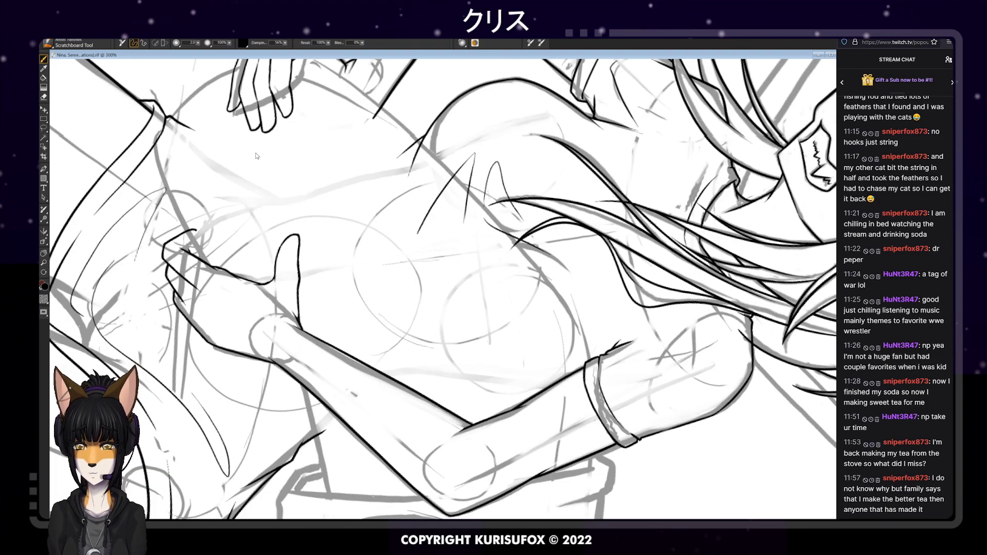
{"action": "left_click_drag", "start_coordinate": [216, 169], "coordinate": [222, 159]}
{"action": "left_click", "coordinate": [44, 254]}
{"action": "left_click", "coordinate": [43, 254]}
{"action": "left_click_drag", "start_coordinate": [450, 185], "coordinate": [498, 144]}
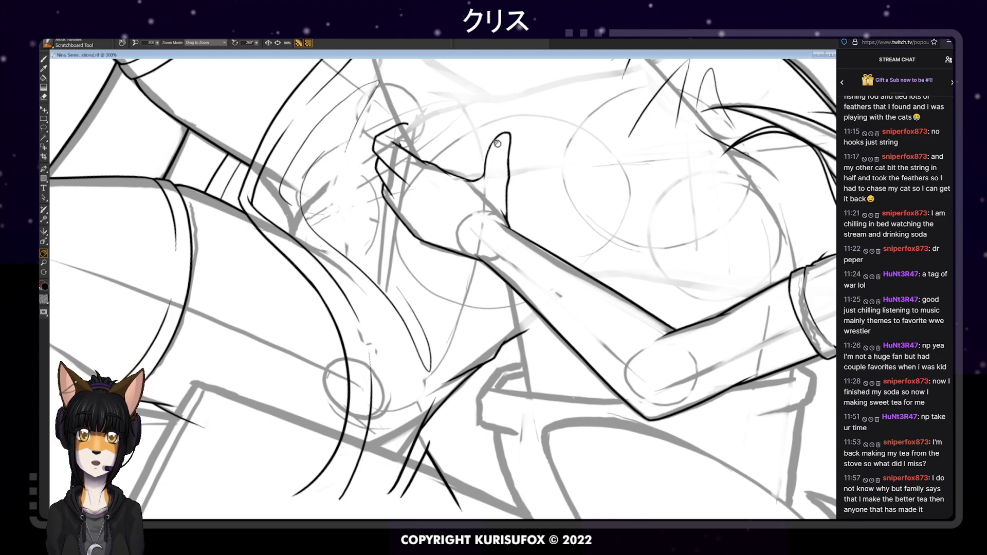
{"action": "key", "text": "b"}
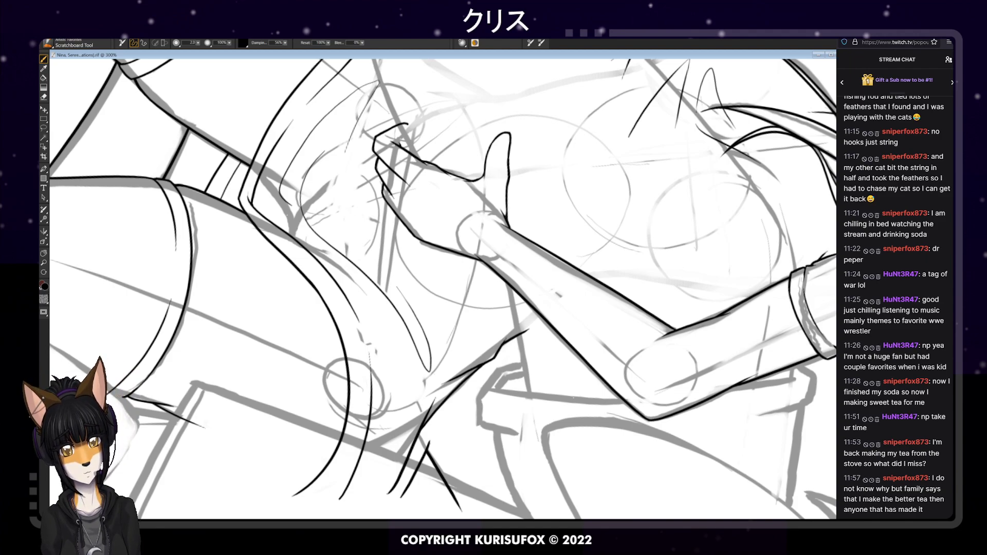
{"action": "left_click_drag", "start_coordinate": [430, 421], "coordinate": [428, 449]}
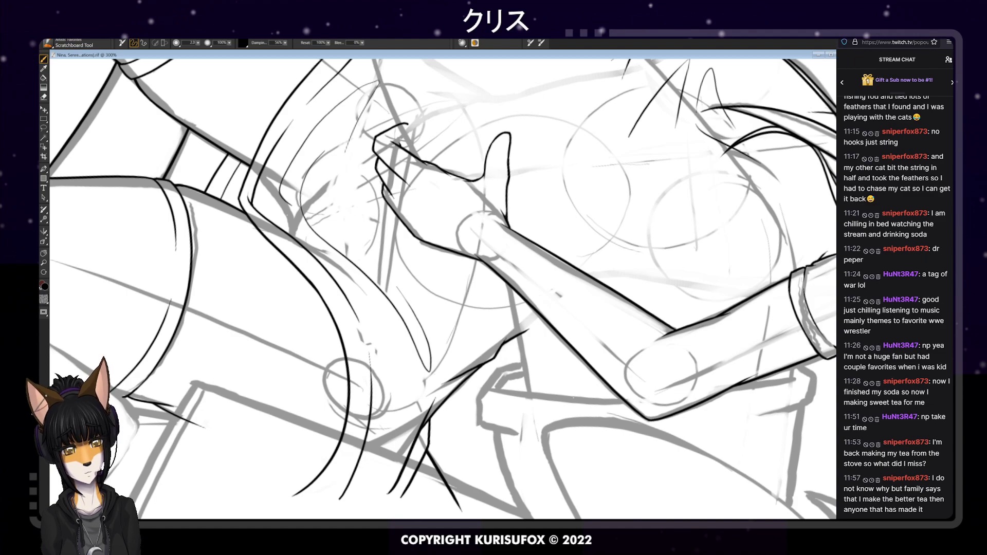
{"action": "key", "text": "n"}
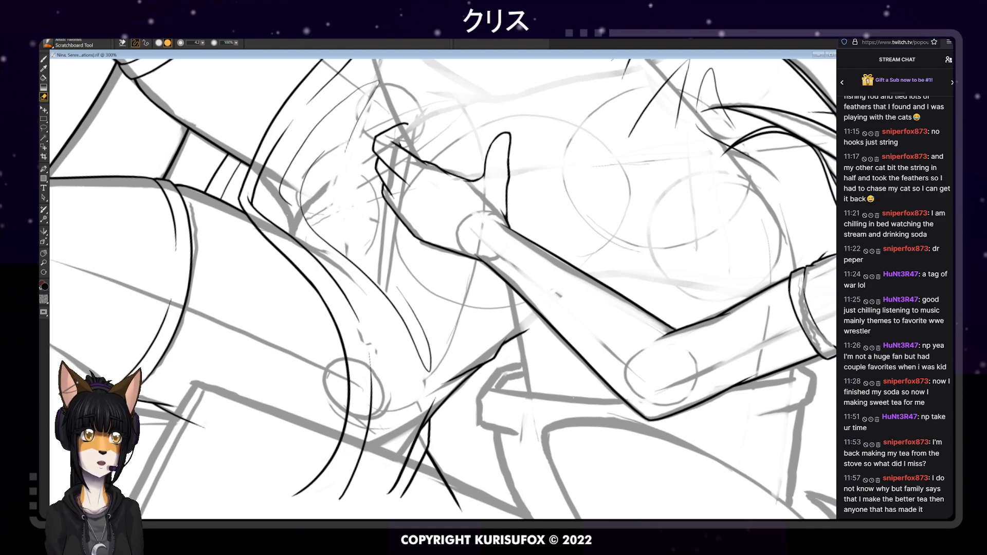
Ink a short stroke among the small lines at the girl's hip
{"action": "key", "text": "b"}
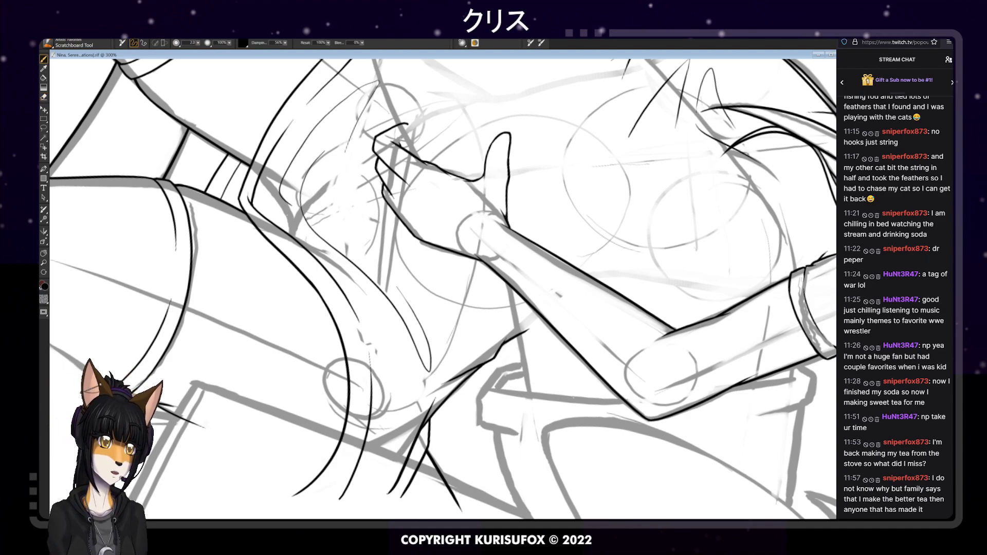
{"action": "left_click", "coordinate": [832, 53]}
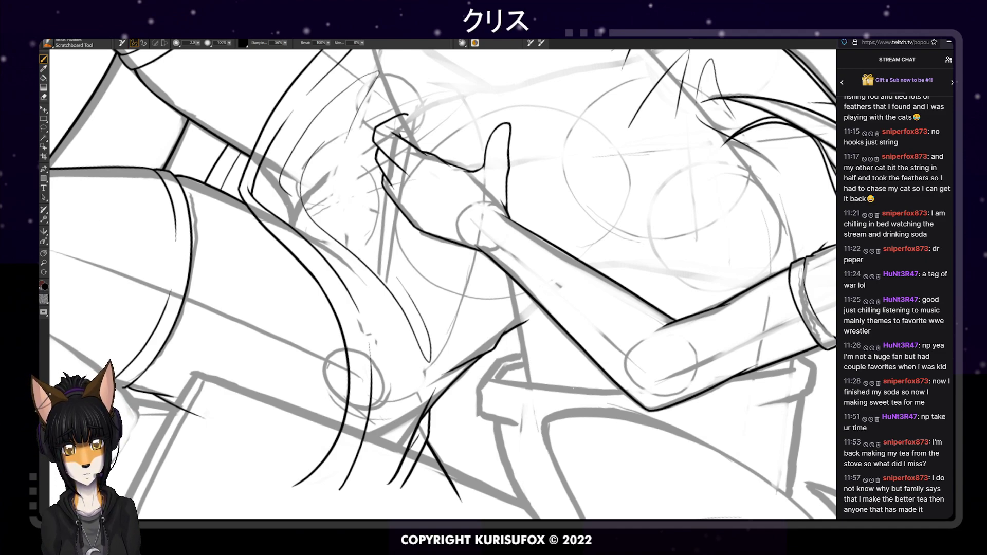
{"action": "left_click_drag", "start_coordinate": [407, 454], "coordinate": [421, 428]}
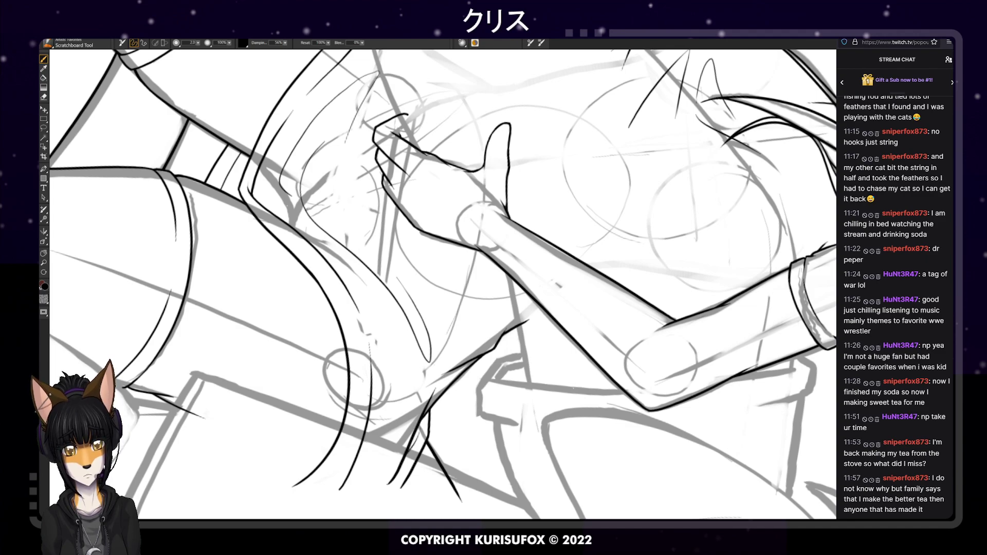
Reset the canvas rotation and ink the upper edge of the left pole behind the girl's head, redrawing it until it follows the sketch
{"action": "left_click_drag", "start_coordinate": [207, 162], "coordinate": [376, 491]}
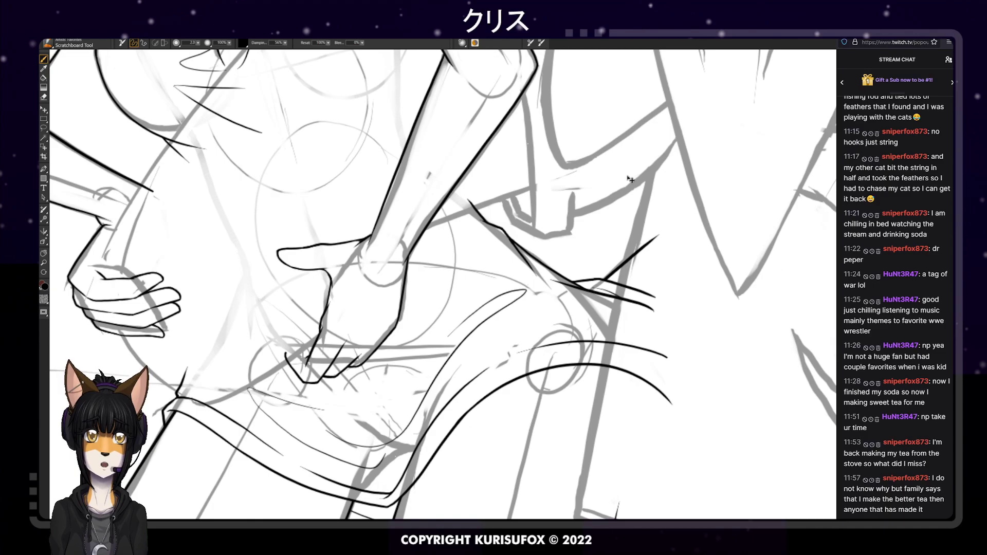
{"action": "key", "text": "ctrl+minus"}
{"action": "key", "text": "ctrl+minus"}
{"action": "key", "text": "ctrl+minus"}
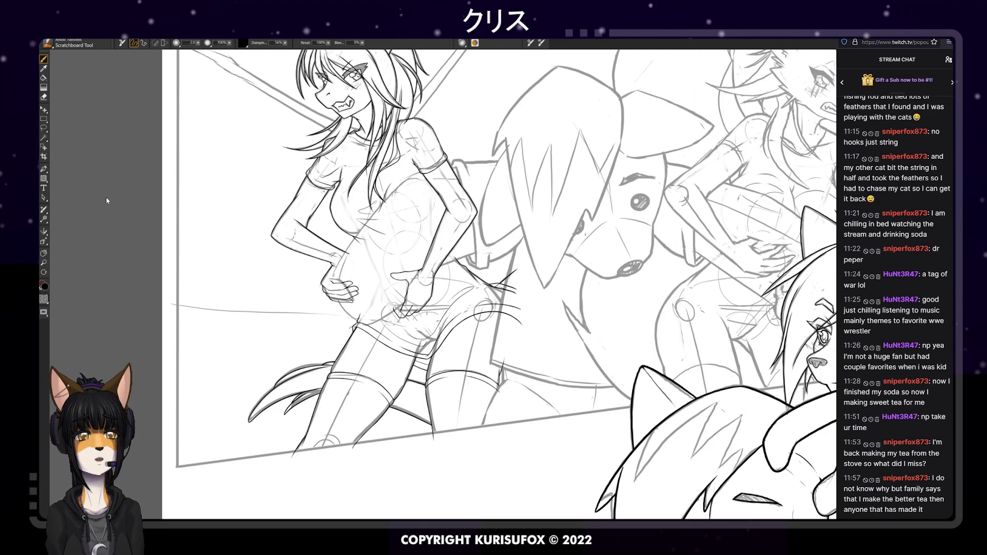
{"action": "left_click", "coordinate": [45, 253]}
{"action": "left_click_drag", "start_coordinate": [295, 210], "coordinate": [301, 382]}
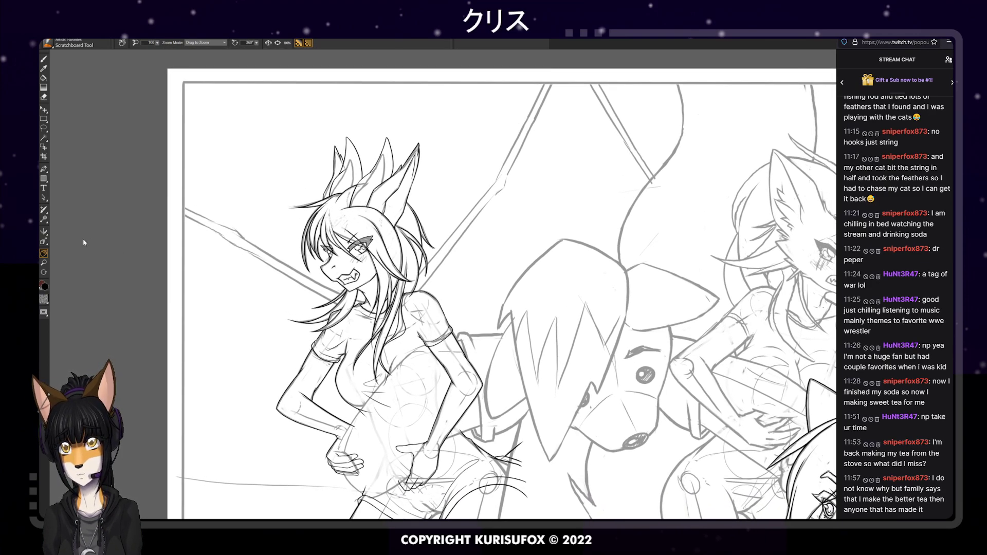
{"action": "mouse_move", "coordinate": [443, 215]}
{"action": "left_mouse_down"}
{"action": "mouse_move", "coordinate": [557, 229]}
{"action": "mouse_move", "coordinate": [582, 222]}
{"action": "left_mouse_up"}
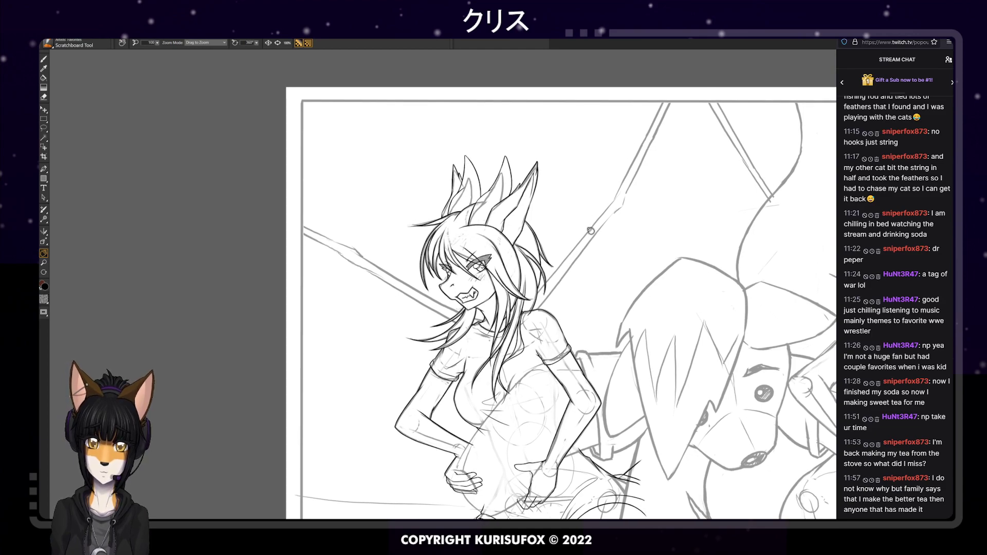
{"action": "key", "text": "ctrl+plus"}
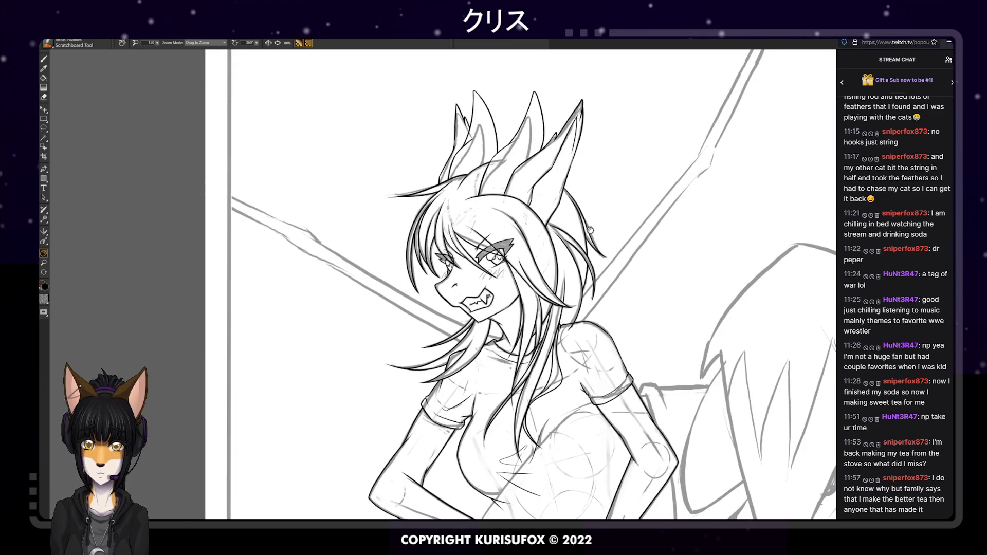
{"action": "key", "text": "b"}
{"action": "mouse_move", "coordinate": [282, 224]}
{"action": "left_mouse_down"}
{"action": "mouse_move", "coordinate": [310, 230]}
{"action": "mouse_move", "coordinate": [434, 309]}
{"action": "left_mouse_up"}
{"action": "key", "text": "ctrl+z"}
{"action": "key", "text": "ctrl+z"}
{"action": "key", "text": "ctrl+z"}
{"action": "key", "text": "ctrl+z"}
{"action": "key", "text": "ctrl+z"}
{"action": "key", "text": "ctrl+z"}
{"action": "key", "text": "ctrl+z"}
{"action": "key", "text": "ctrl+z"}
{"action": "key", "text": "ctrl+z"}
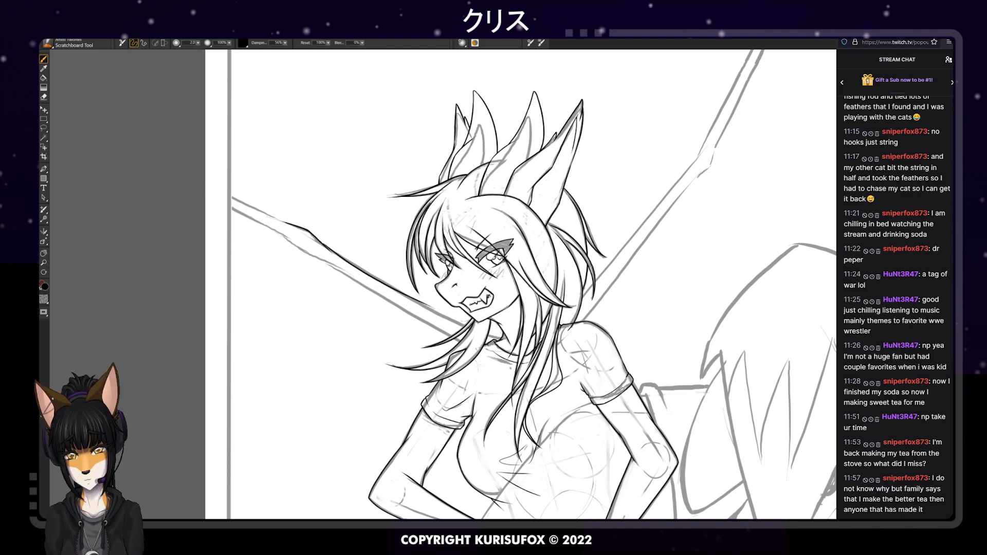
{"action": "key", "text": "ctrl+z"}
{"action": "left_click_drag", "start_coordinate": [322, 243], "coordinate": [426, 306]}
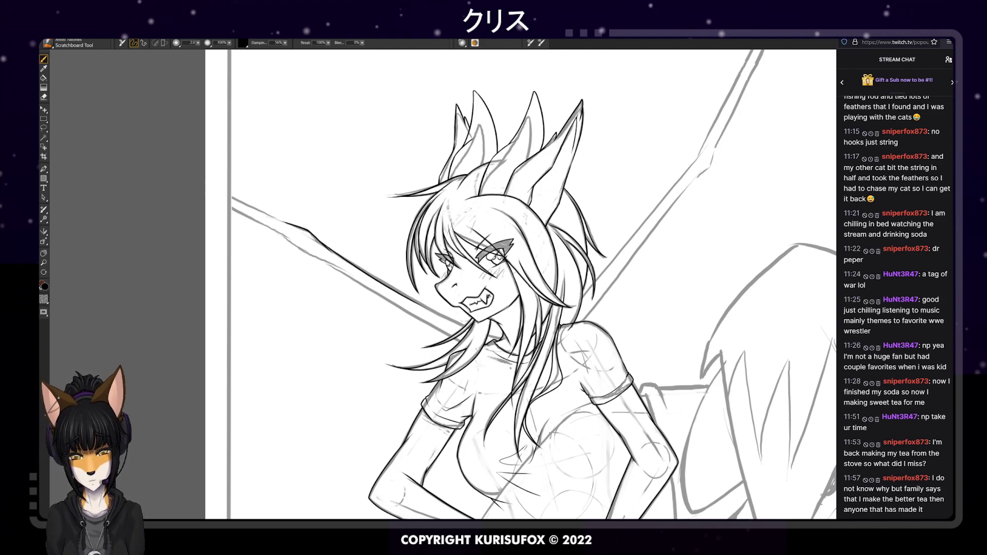
Try to extend the left pole's upper edge behind the hair towards the girl's neck
{"action": "left_click_drag", "start_coordinate": [507, 341], "coordinate": [452, 319]}
{"action": "key", "text": "ctrl+z"}
{"action": "mouse_move", "coordinate": [503, 343]}
{"action": "left_mouse_down"}
{"action": "mouse_move", "coordinate": [428, 308]}
{"action": "mouse_move", "coordinate": [499, 343]}
{"action": "left_mouse_up"}
{"action": "key", "text": "ctrl+z"}
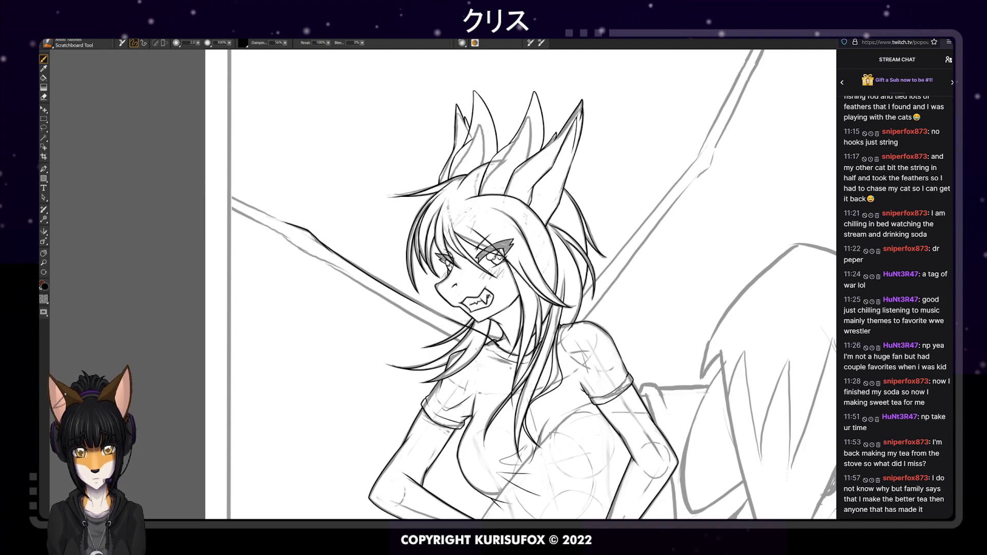
{"action": "left_click_drag", "start_coordinate": [416, 303], "coordinate": [449, 319]}
{"action": "key", "text": "ctrl+z"}
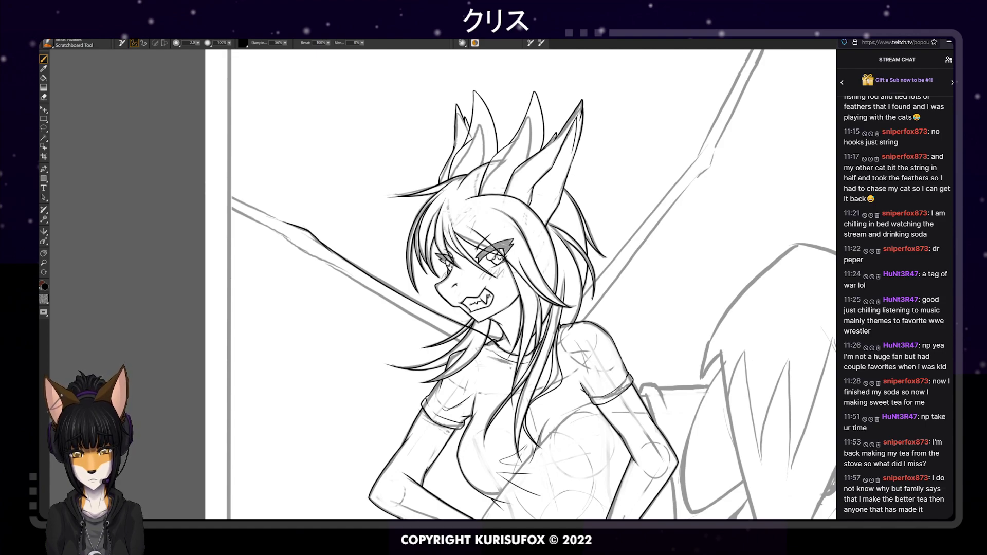
Ink the lower edge of the left pole from its bend down to the girl's hair, redrawing the stroke until it fits
{"action": "key", "text": "e"}
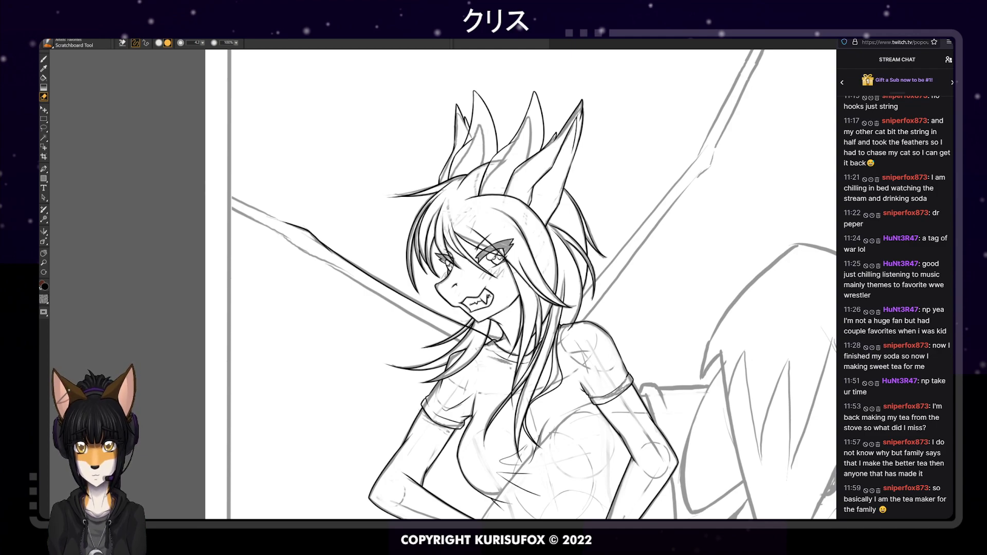
{"action": "key", "text": "b"}
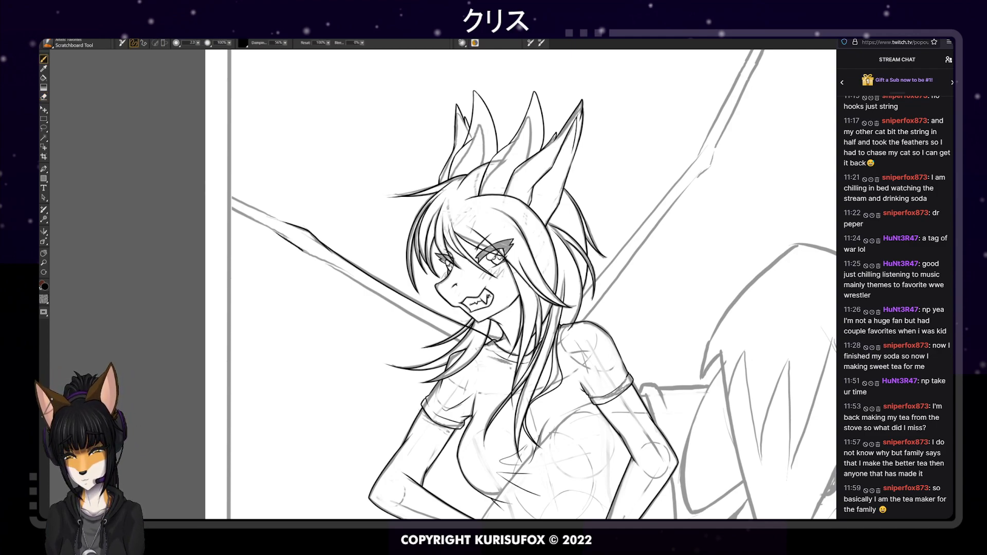
{"action": "left_click_drag", "start_coordinate": [302, 250], "coordinate": [401, 311]}
{"action": "key", "text": "ctrl+z"}
{"action": "left_click_drag", "start_coordinate": [314, 256], "coordinate": [509, 373]}
{"action": "key", "text": "ctrl+z"}
{"action": "key", "text": "ctrl+z"}
{"action": "key", "text": "ctrl+z"}
{"action": "key", "text": "ctrl+z"}
{"action": "key", "text": "ctrl+z"}
{"action": "left_click_drag", "start_coordinate": [318, 256], "coordinate": [414, 311]}
{"action": "left_click_drag", "start_coordinate": [492, 361], "coordinate": [504, 369]}
{"action": "key", "text": "ctrl+z"}
{"action": "left_click_drag", "start_coordinate": [315, 257], "coordinate": [461, 348]}
{"action": "key", "text": "ctrl+z"}
{"action": "left_click_drag", "start_coordinate": [314, 255], "coordinate": [492, 360]}
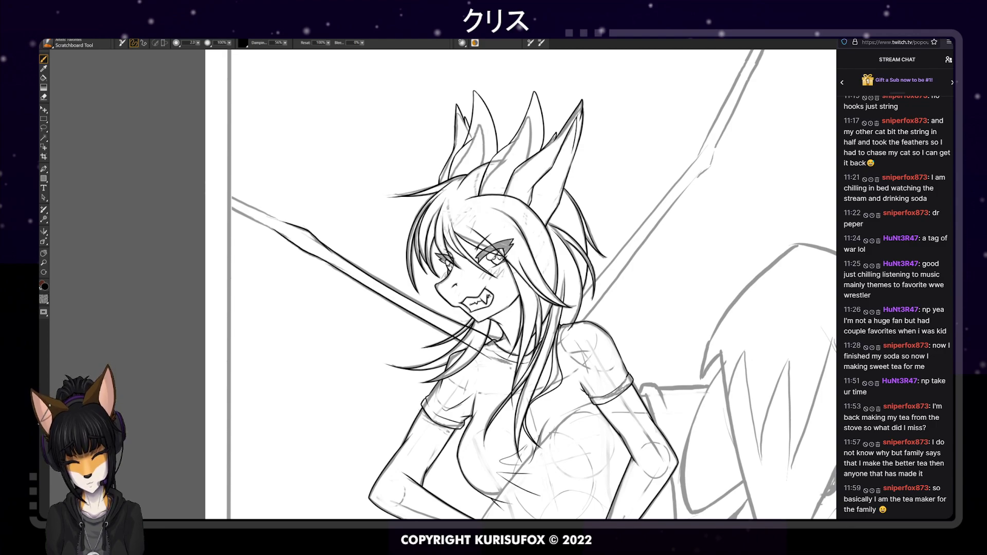
Ink both edges of the left pole's outer segment past the panel border and clean up the overlap at the bend
{"action": "key", "text": "e"}
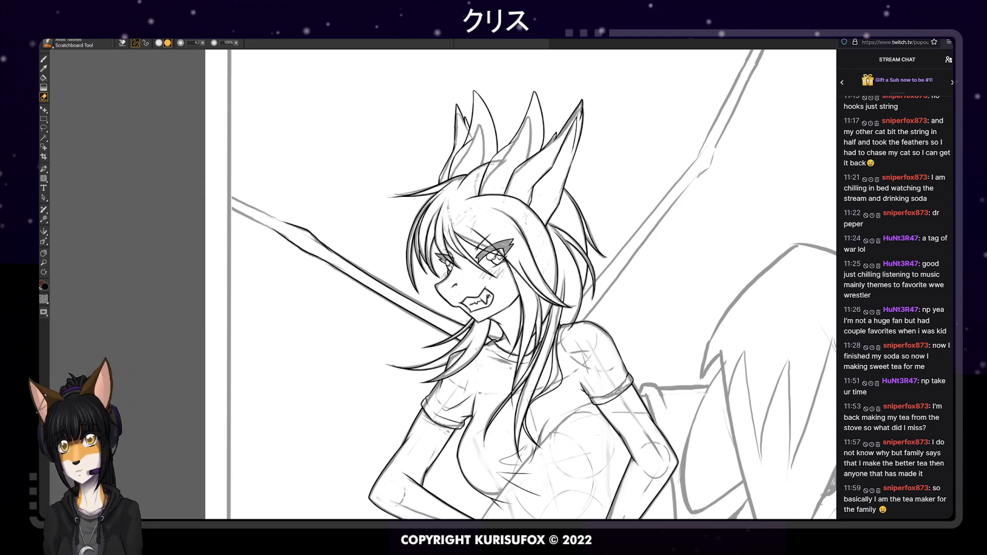
{"action": "key", "text": "b"}
{"action": "left_click_drag", "start_coordinate": [217, 186], "coordinate": [280, 219]}
{"action": "key", "text": "ctrl+z"}
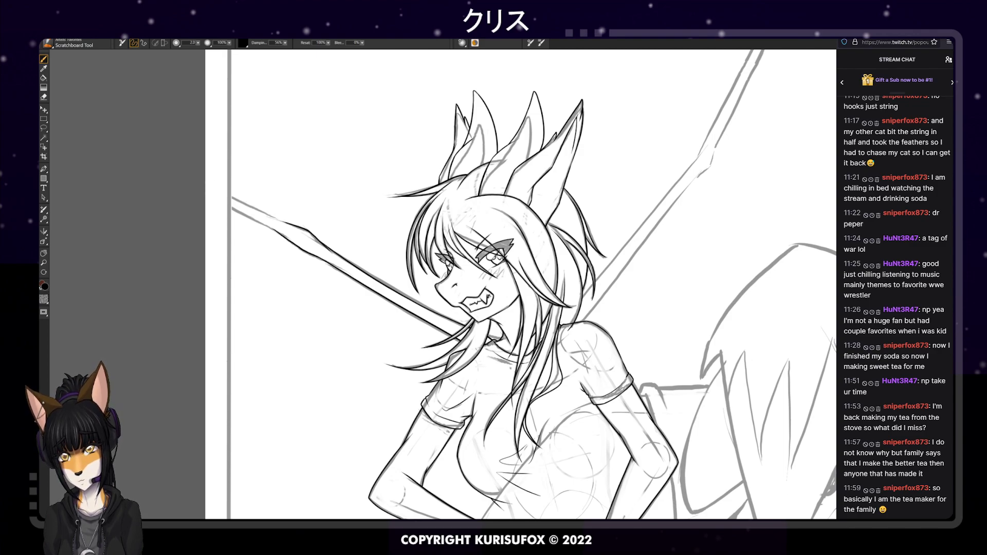
{"action": "left_click_drag", "start_coordinate": [223, 191], "coordinate": [301, 229]}
{"action": "key", "text": "ctrl+z"}
{"action": "left_click_drag", "start_coordinate": [222, 191], "coordinate": [294, 227]}
{"action": "left_click_drag", "start_coordinate": [226, 205], "coordinate": [285, 233]}
{"action": "key", "text": "ctrl+z"}
{"action": "left_click_drag", "start_coordinate": [227, 205], "coordinate": [289, 238]}
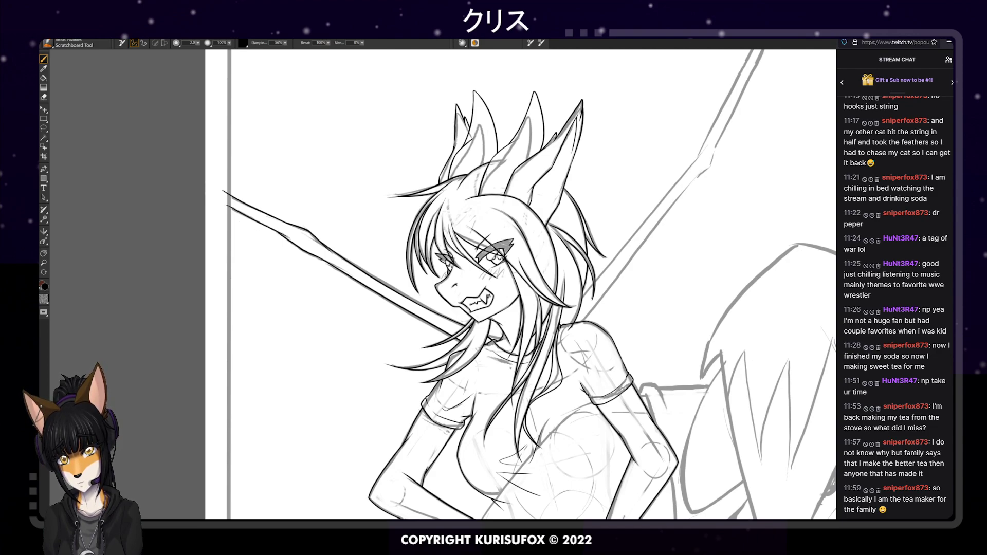
{"action": "key", "text": "e"}
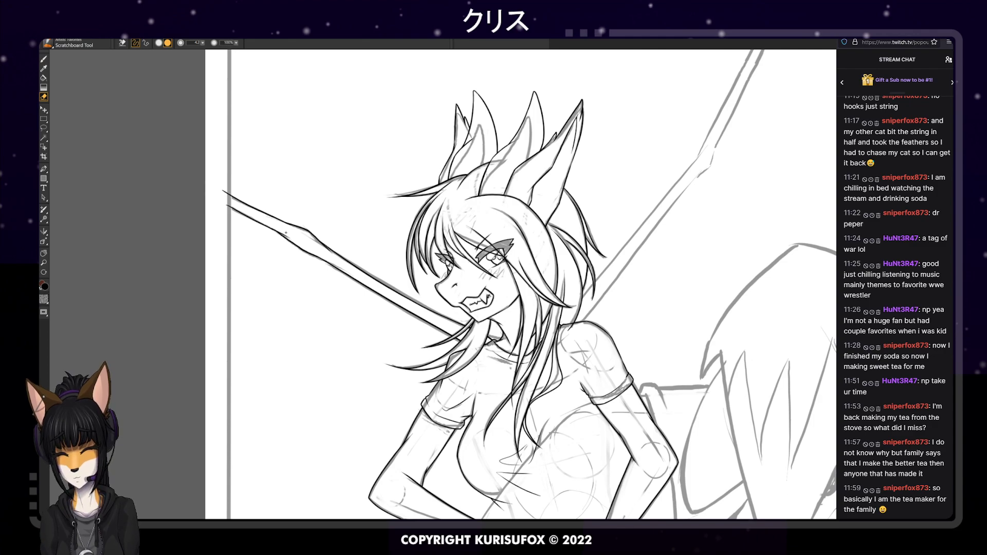
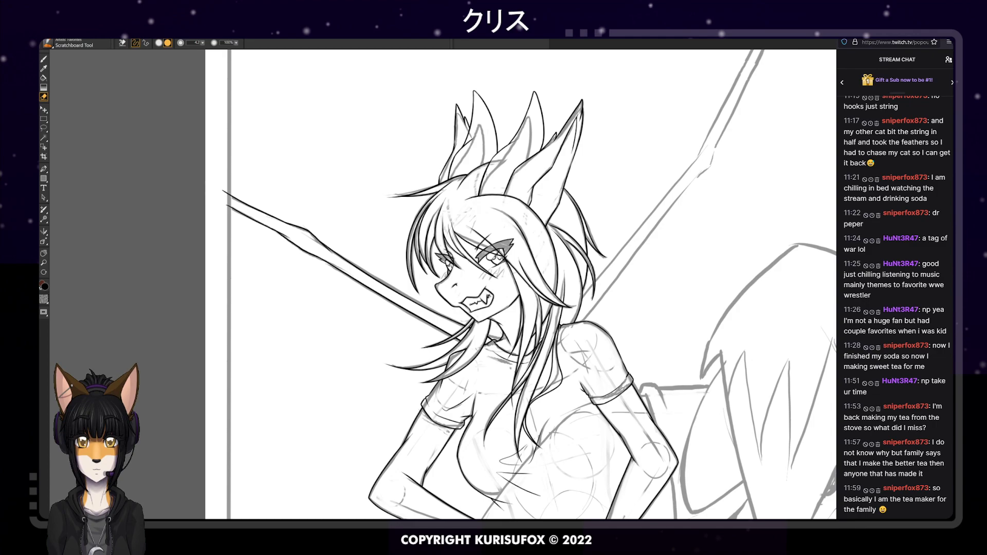
Ink both edges of the right pole from behind the girl's hair up to its bend, redrawing strokes that miss the sketch
{"action": "key", "text": "b"}
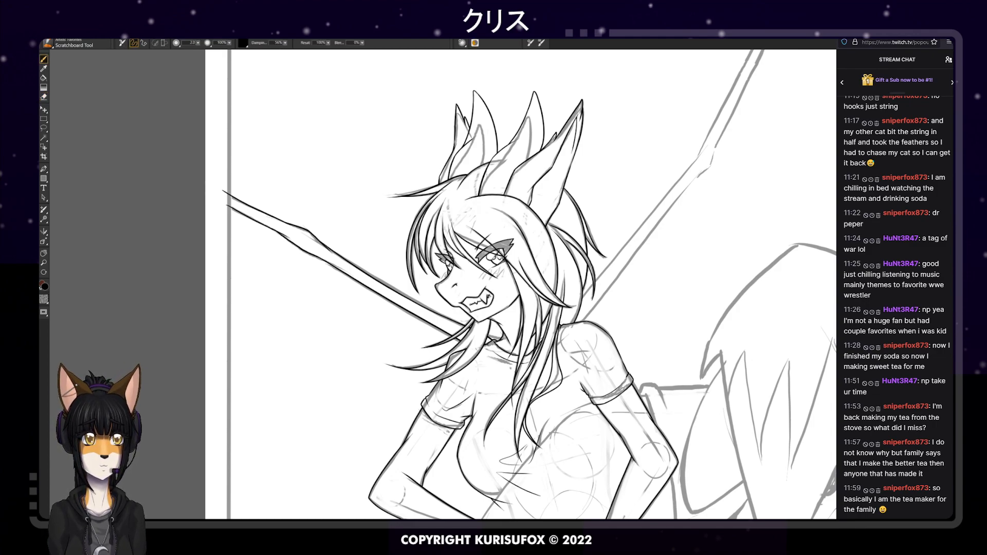
{"action": "left_click_drag", "start_coordinate": [578, 300], "coordinate": [699, 160]}
{"action": "key", "text": "ctrl+z"}
{"action": "left_click_drag", "start_coordinate": [580, 299], "coordinate": [706, 149]}
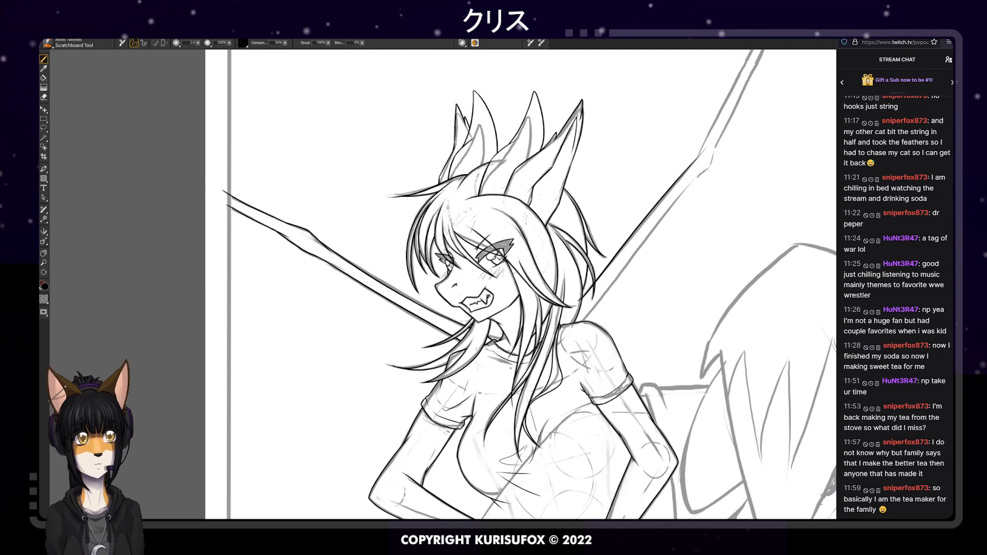
{"action": "left_click_drag", "start_coordinate": [584, 327], "coordinate": [698, 169]}
{"action": "key", "text": "ctrl+z"}
{"action": "left_click_drag", "start_coordinate": [583, 327], "coordinate": [700, 175]}
{"action": "key", "text": "ctrl+z"}
{"action": "left_click_drag", "start_coordinate": [581, 329], "coordinate": [708, 162]}
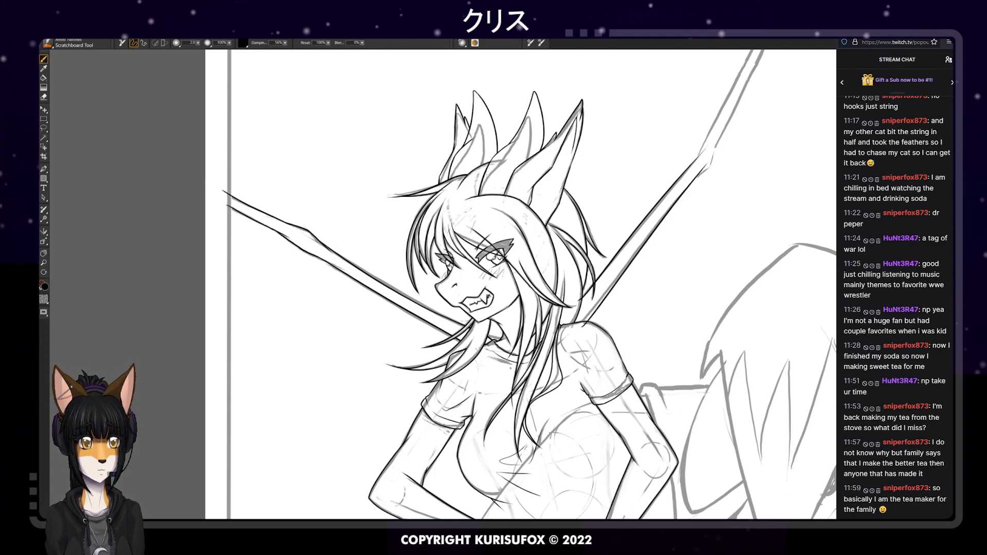
Erase stray line ends on the right pole, rotate the canvas and ink the lower corner of its bend
{"action": "key", "text": "n"}
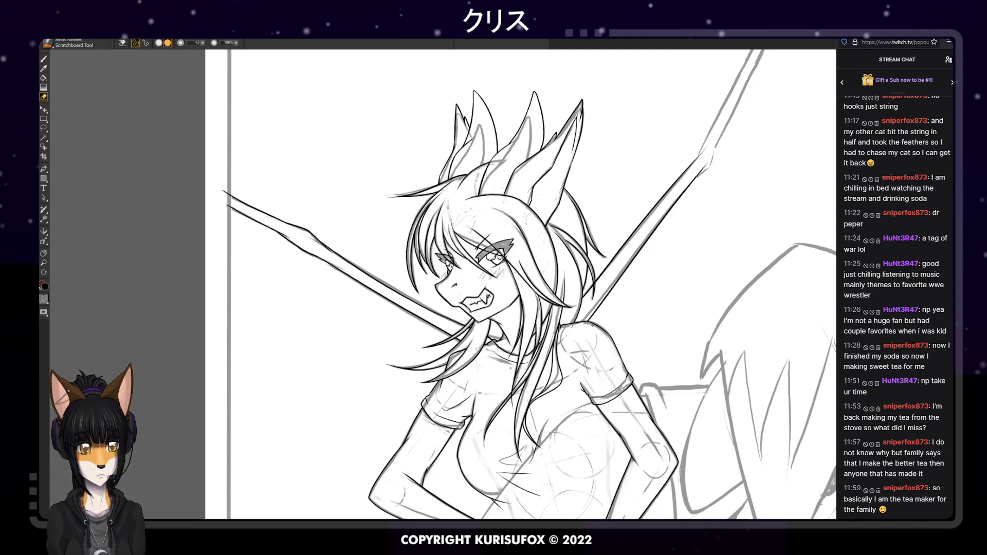
{"action": "left_click_drag", "start_coordinate": [204, 159], "coordinate": [190, 162]}
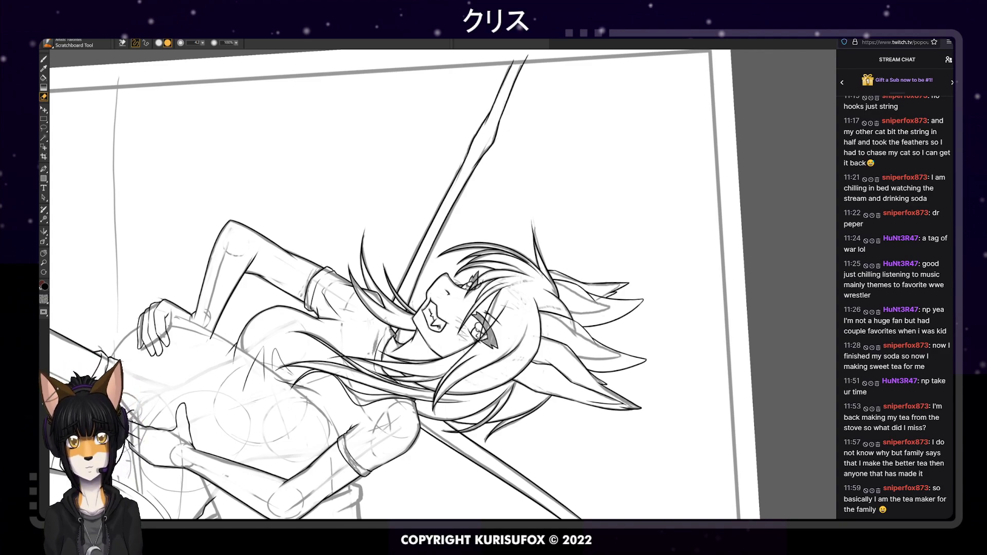
{"action": "left_click", "coordinate": [43, 254]}
{"action": "left_click_drag", "start_coordinate": [541, 337], "coordinate": [431, 195]}
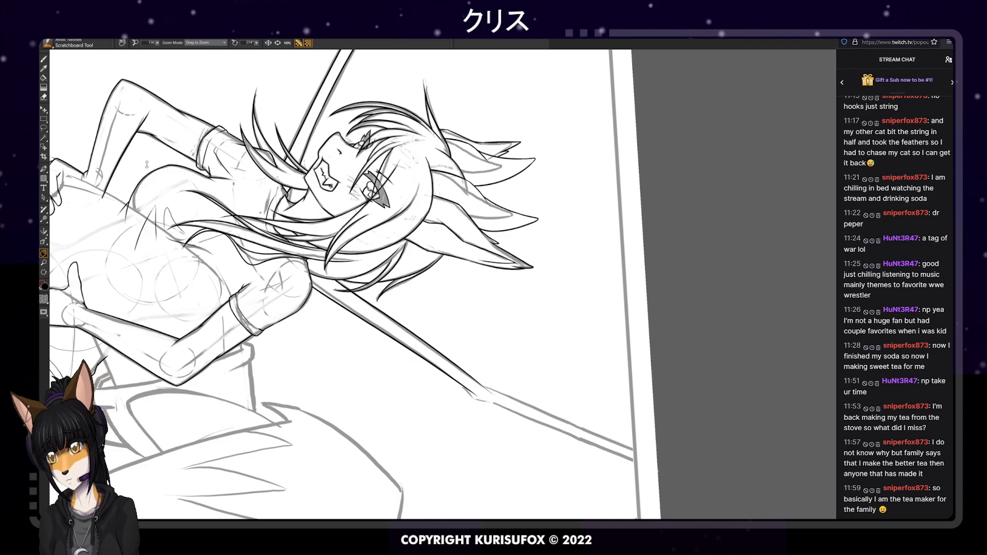
{"action": "left_click", "coordinate": [43, 97]}
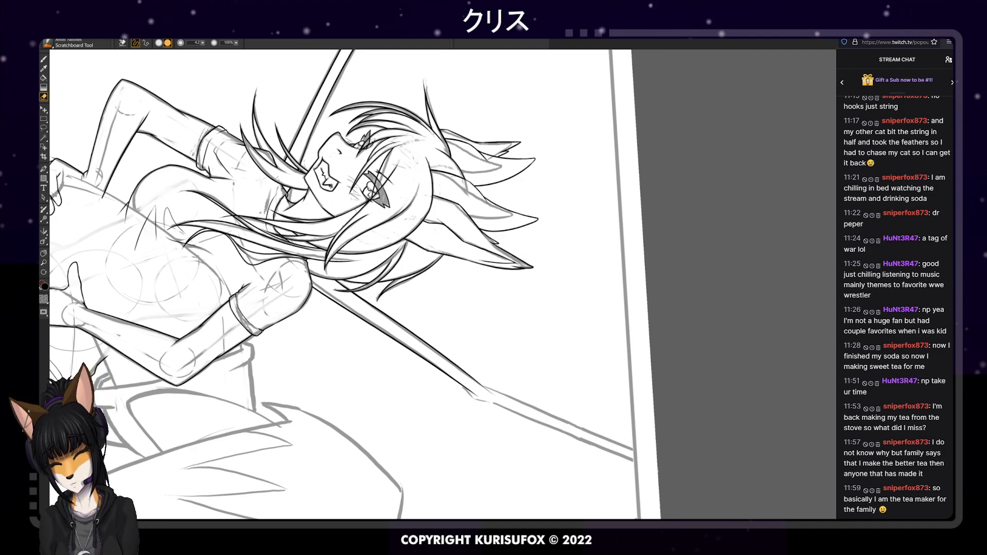
{"action": "key", "text": "b"}
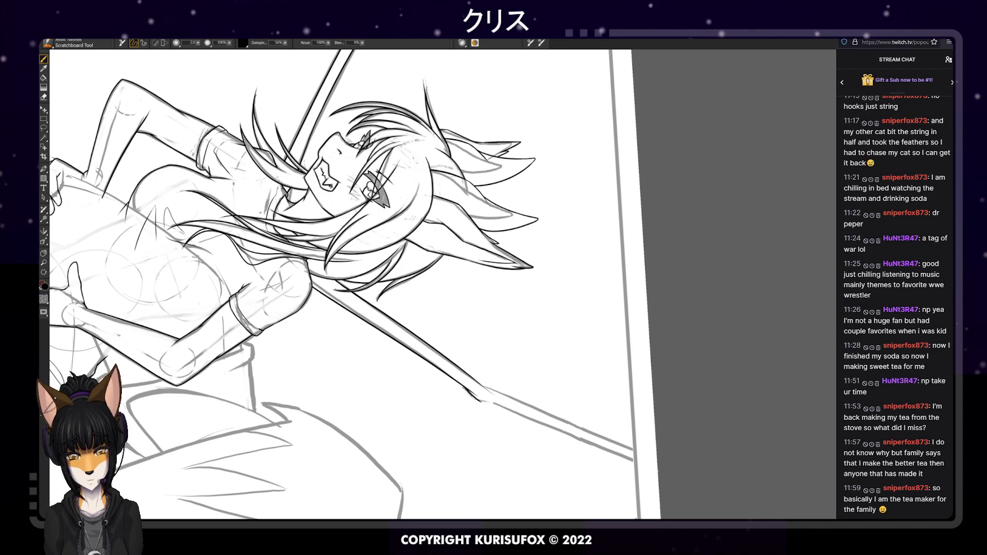
{"action": "left_click_drag", "start_coordinate": [480, 400], "coordinate": [500, 406]}
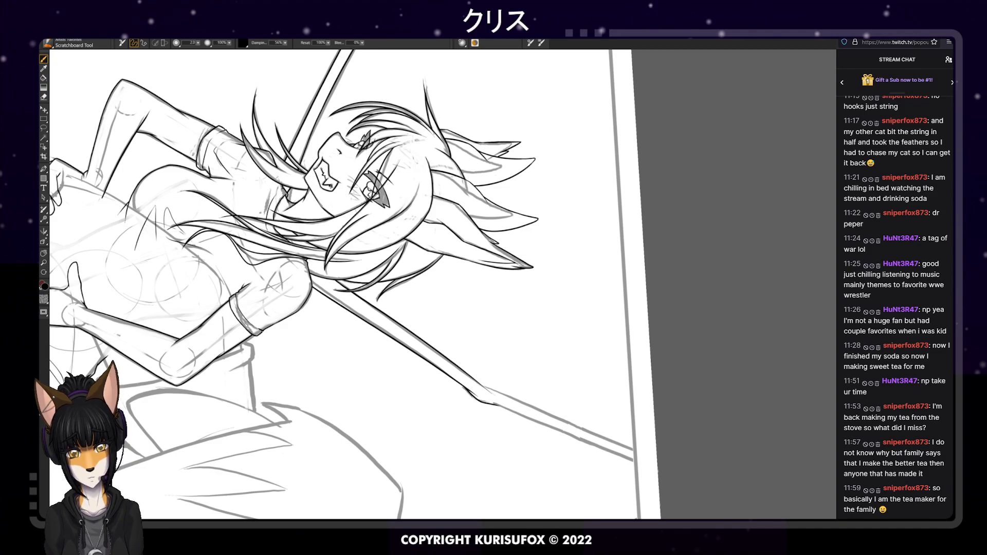
Try to ink the upper edge of the right pole's outer segment from the bend past the panel border
{"action": "left_click_drag", "start_coordinate": [478, 396], "coordinate": [655, 464]}
{"action": "key", "text": "ctrl+z"}
{"action": "key", "text": "ctrl+y"}
{"action": "key", "text": "ctrl+z"}
{"action": "left_click_drag", "start_coordinate": [470, 376], "coordinate": [658, 466]}
{"action": "key", "text": "ctrl+z"}
{"action": "left_click_drag", "start_coordinate": [473, 379], "coordinate": [657, 449]}
{"action": "key", "text": "ctrl+z"}
{"action": "left_click_drag", "start_coordinate": [474, 379], "coordinate": [658, 464]}
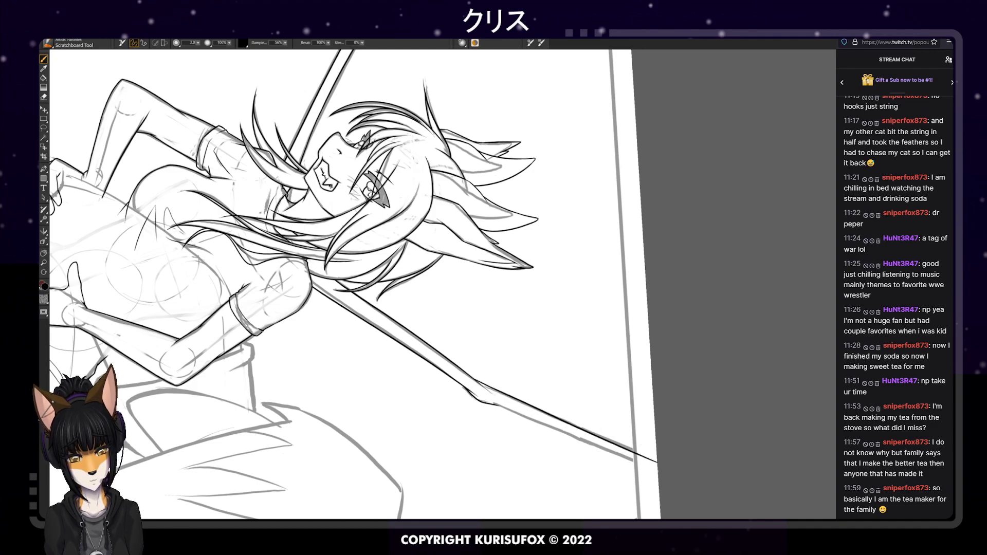
{"action": "key", "text": "ctrl+z"}
{"action": "key", "text": "ctrl+y"}
{"action": "key", "text": "ctrl+z"}
{"action": "key", "text": "ctrl+y"}
{"action": "key", "text": "ctrl+z"}
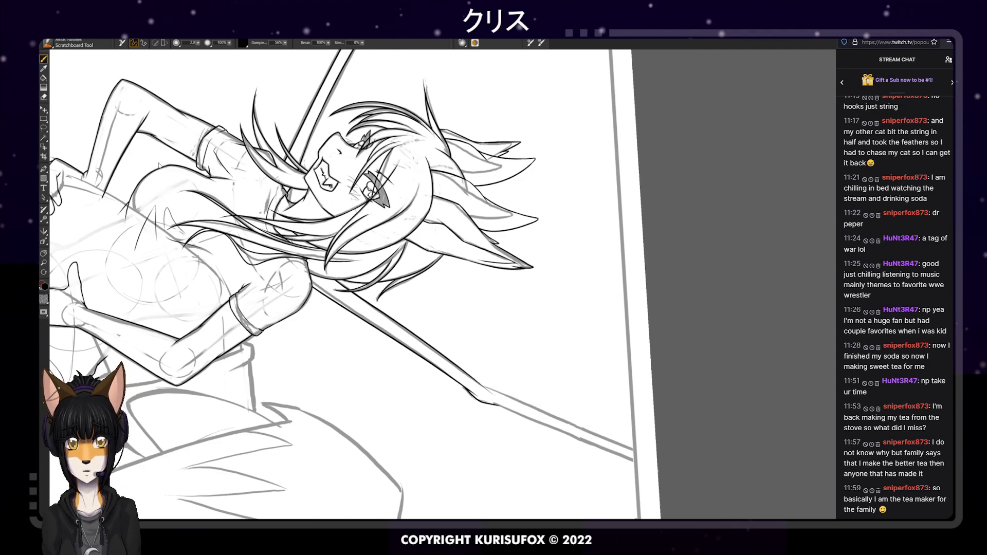
Rotate the canvas upright and ink the right pole's outer upper edge from the panel border down to the bend, redrawing it until it fits
{"action": "mouse_move", "coordinate": [207, 162]}
{"action": "left_mouse_down"}
{"action": "mouse_move", "coordinate": [179, 262]}
{"action": "mouse_move", "coordinate": [307, 509]}
{"action": "left_mouse_up"}
{"action": "left_click_drag", "start_coordinate": [626, 102], "coordinate": [524, 297]}
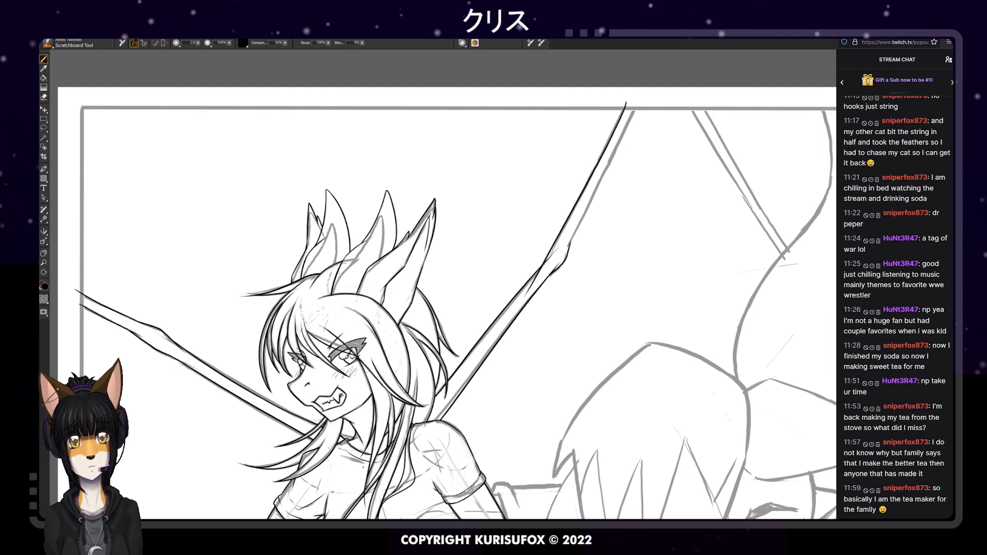
{"action": "key", "text": "ctrl+z"}
{"action": "left_click_drag", "start_coordinate": [627, 103], "coordinate": [522, 286]}
{"action": "key", "text": "ctrl+z"}
{"action": "left_click_drag", "start_coordinate": [626, 100], "coordinate": [530, 277]}
{"action": "key", "text": "ctrl+z"}
{"action": "left_click_drag", "start_coordinate": [627, 103], "coordinate": [532, 290]}
{"action": "key", "text": "ctrl+z"}
{"action": "left_click_drag", "start_coordinate": [625, 102], "coordinate": [531, 283]}
{"action": "key", "text": "ctrl+z"}
{"action": "left_click_drag", "start_coordinate": [626, 102], "coordinate": [532, 279]}
{"action": "key", "text": "ctrl+z"}
{"action": "mouse_move", "coordinate": [625, 103]}
{"action": "left_mouse_down"}
{"action": "mouse_move", "coordinate": [520, 300]}
{"action": "mouse_move", "coordinate": [626, 102]}
{"action": "left_mouse_up"}
{"action": "key", "text": "ctrl+z"}
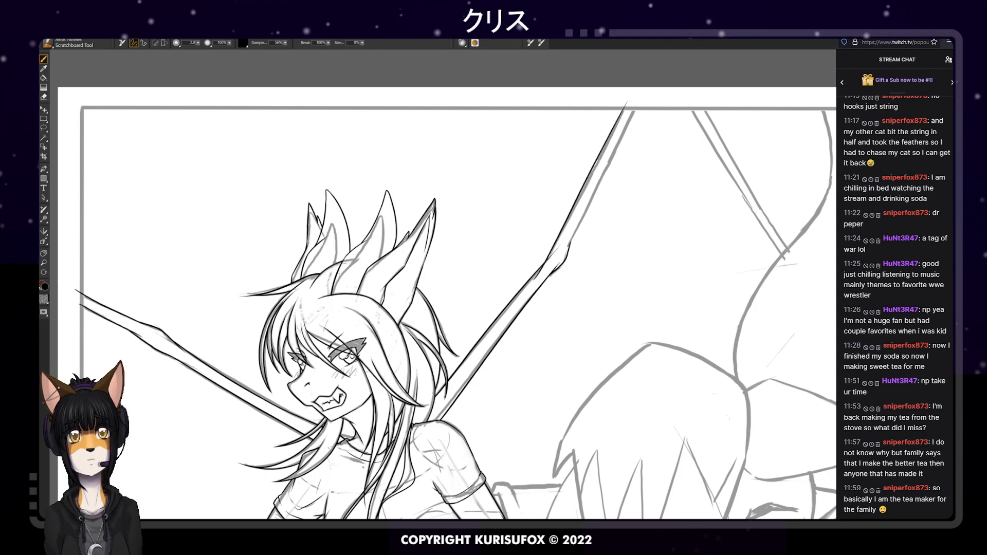
Erase the overshooting line end inside the right pole's bend and rotate the canvas for the remaining edge
{"action": "key", "text": "n"}
{"action": "left_click_drag", "start_coordinate": [537, 276], "coordinate": [542, 269]}
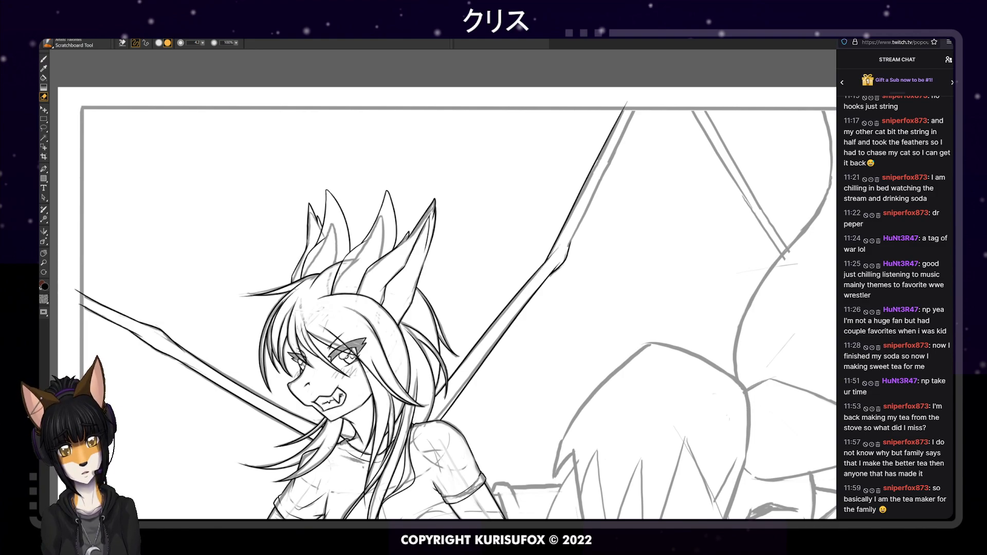
{"action": "left_click_drag", "start_coordinate": [189, 163], "coordinate": [474, 128]}
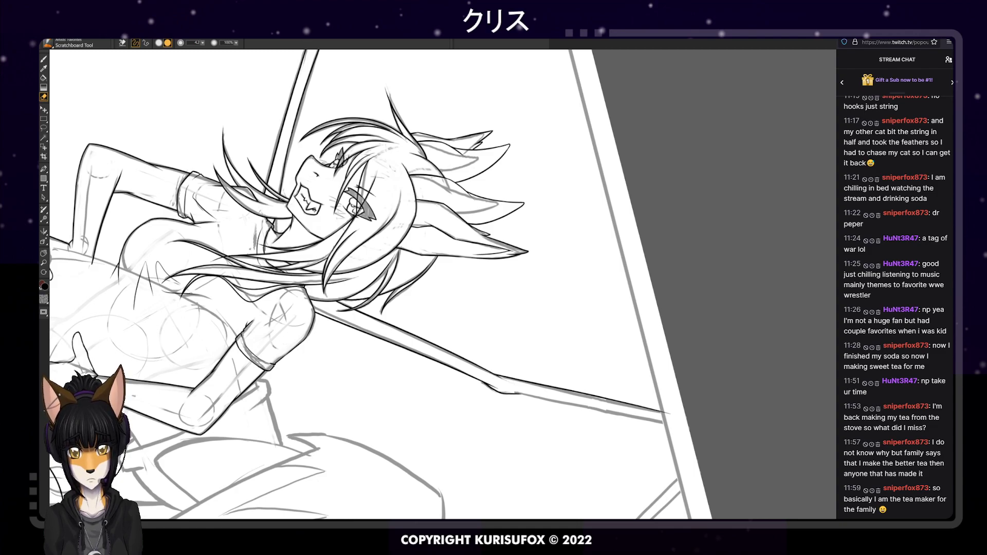
Try to ink the lower edge of the right pole's outer segment from the bend past the panel border
{"action": "key", "text": "b"}
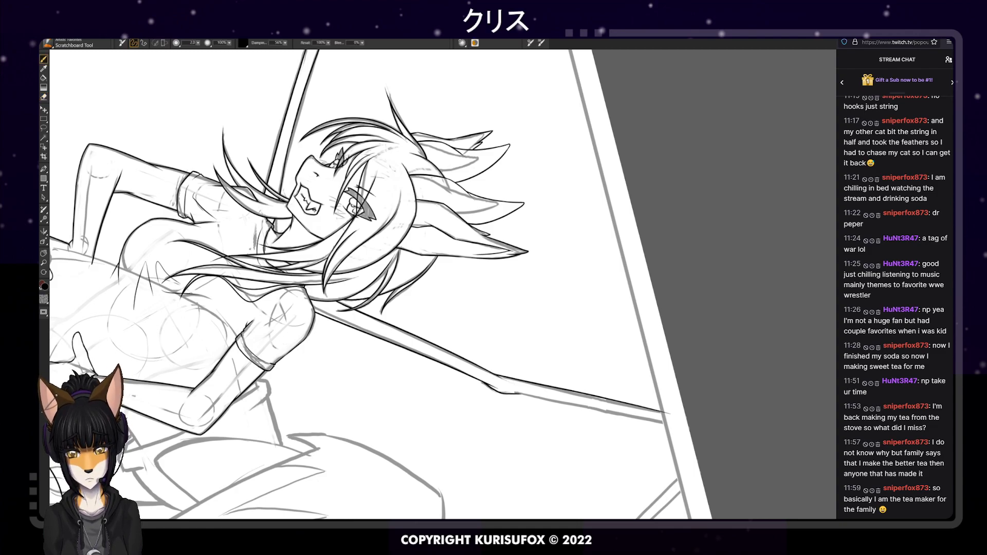
{"action": "key", "text": "e"}
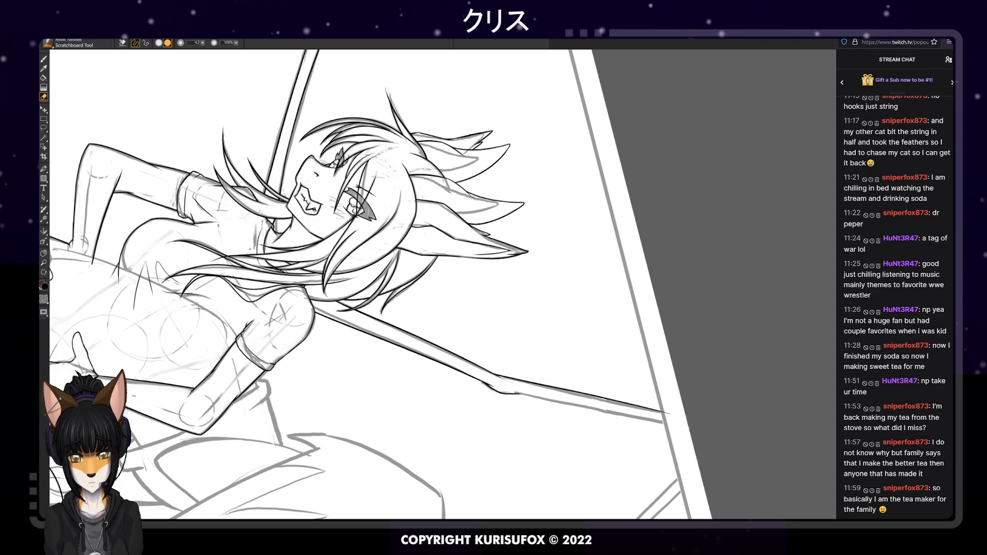
{"action": "key", "text": "b"}
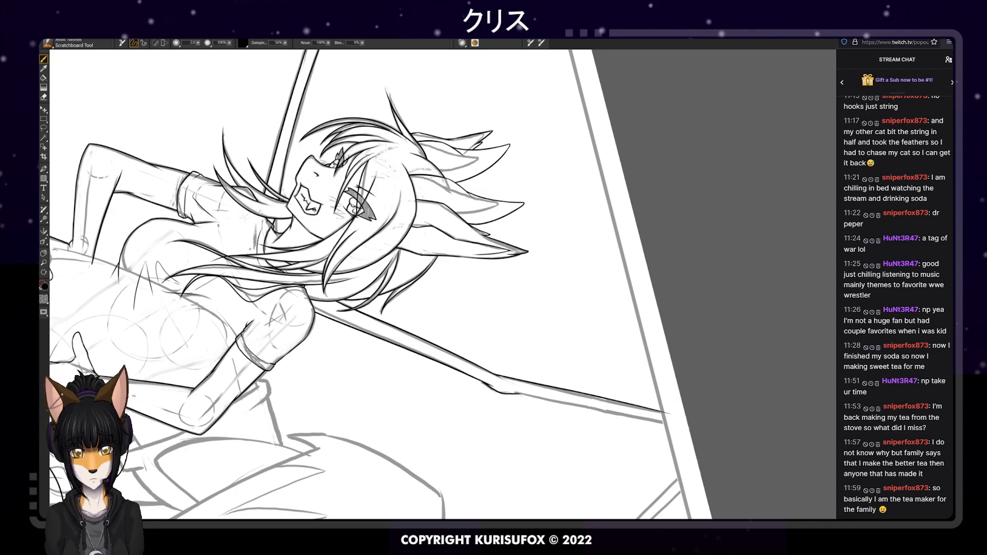
{"action": "left_click_drag", "start_coordinate": [518, 394], "coordinate": [690, 430]}
{"action": "key", "text": "ctrl+z"}
{"action": "left_click_drag", "start_coordinate": [518, 395], "coordinate": [686, 424]}
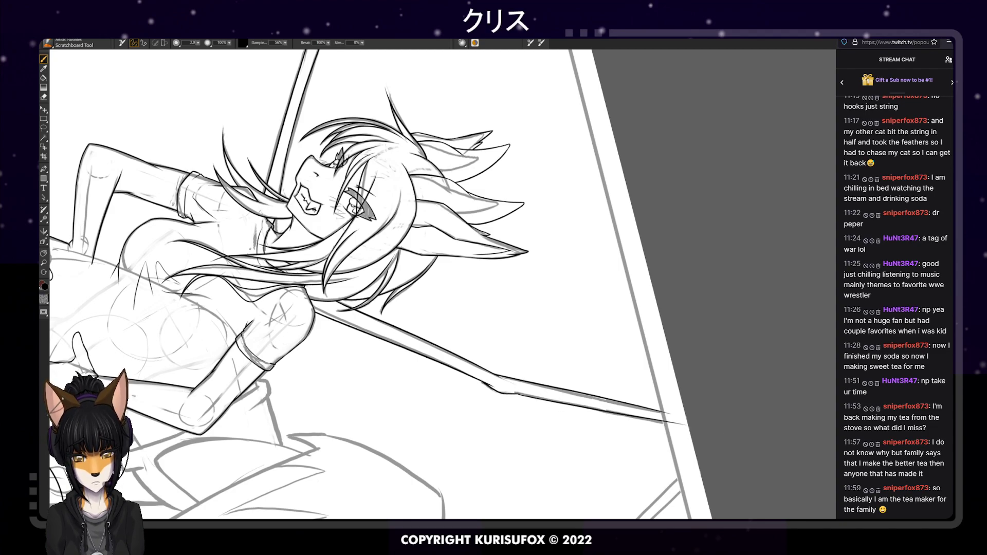
{"action": "key", "text": "ctrl+z"}
{"action": "left_click_drag", "start_coordinate": [572, 402], "coordinate": [688, 424]}
{"action": "key", "text": "ctrl+z"}
{"action": "key", "text": "ctrl+y"}
{"action": "key", "text": "ctrl+z"}
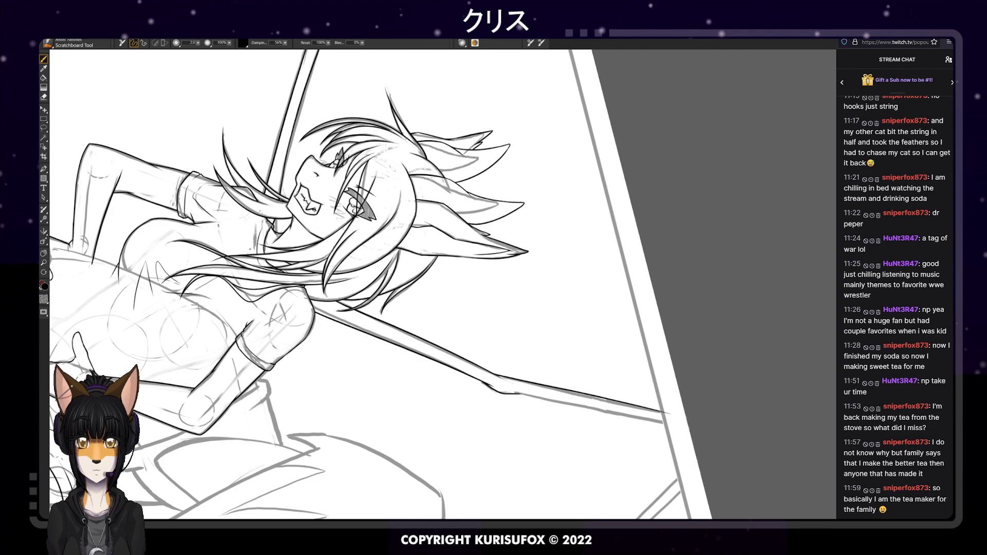
Ink the lower edge of the right pole's outer segment from the bend past the panel border, redrawing it until it fits
{"action": "left_click_drag", "start_coordinate": [570, 405], "coordinate": [689, 429]}
{"action": "key", "text": "ctrl+z"}
{"action": "left_click_drag", "start_coordinate": [517, 394], "coordinate": [689, 430]}
{"action": "key", "text": "ctrl+z"}
{"action": "left_click_drag", "start_coordinate": [518, 393], "coordinate": [688, 426]}
{"action": "key", "text": "ctrl+z"}
{"action": "left_click_drag", "start_coordinate": [518, 393], "coordinate": [689, 426]}
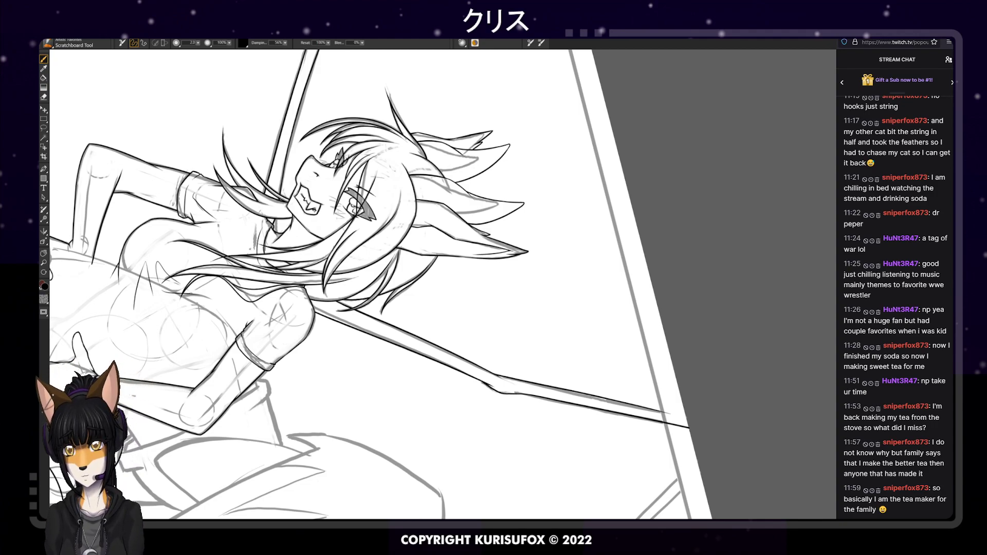
Reset the canvas rotation and ink the left edge of the second girl's pole from above the panel border downward, redrawing it until it fits
{"action": "key", "text": "n"}
{"action": "left_click", "coordinate": [562, 152], "text": "alt"}
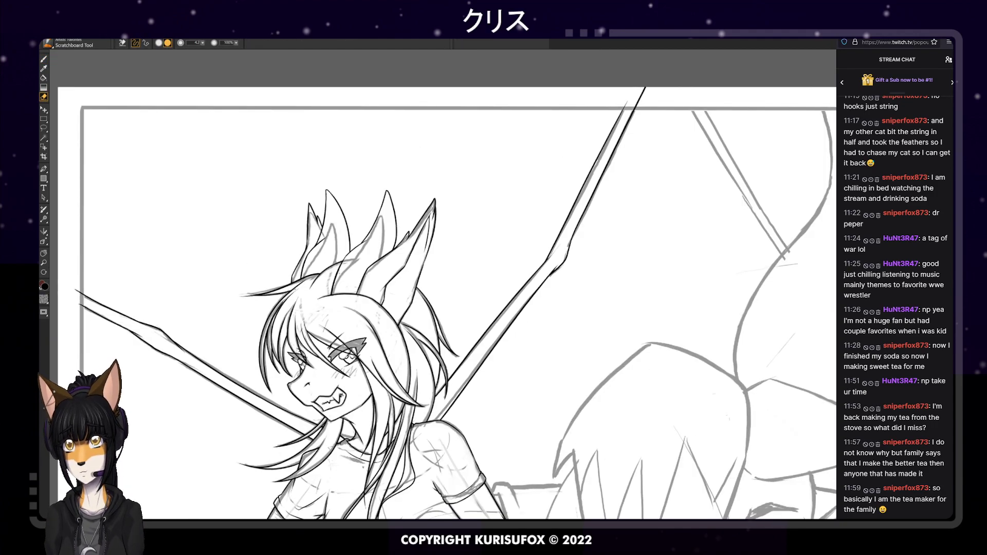
{"action": "key", "text": "b"}
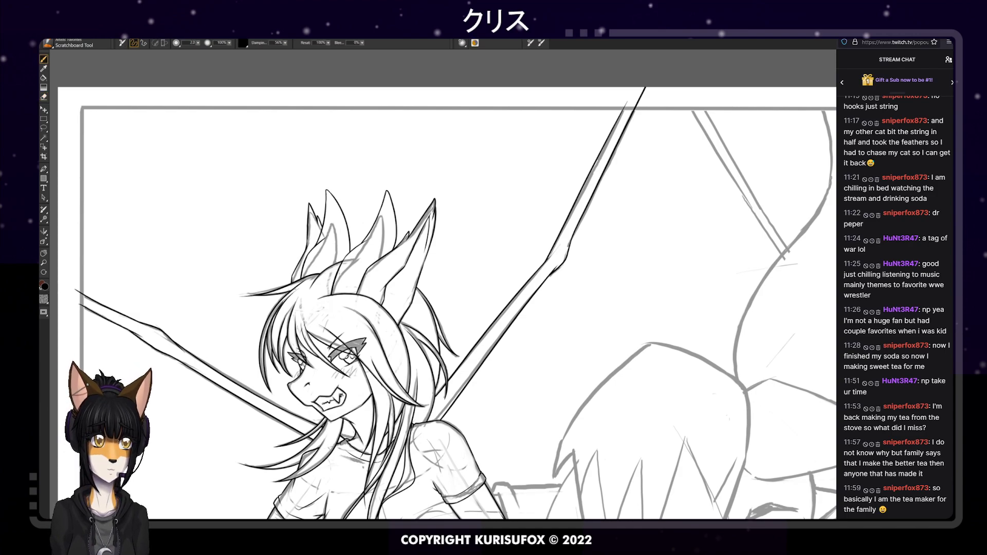
{"action": "key", "text": "ctrl+z"}
{"action": "left_click_drag", "start_coordinate": [686, 100], "coordinate": [815, 299]}
{"action": "key", "text": "ctrl+z"}
{"action": "left_click_drag", "start_coordinate": [689, 105], "coordinate": [808, 301]}
{"action": "key", "text": "ctrl+z"}
{"action": "left_click_drag", "start_coordinate": [685, 99], "coordinate": [799, 280]}
{"action": "key", "text": "ctrl+z"}
{"action": "left_click_drag", "start_coordinate": [683, 97], "coordinate": [819, 327]}
Ink the right edge of the second girl's pole parallel to the first line, redrawing it until it fits
{"action": "left_click_drag", "start_coordinate": [698, 99], "coordinate": [822, 315]}
{"action": "key", "text": "ctrl+z"}
{"action": "left_click_drag", "start_coordinate": [698, 98], "coordinate": [811, 280]}
{"action": "key", "text": "ctrl+z"}
{"action": "left_click_drag", "start_coordinate": [700, 101], "coordinate": [816, 292]}
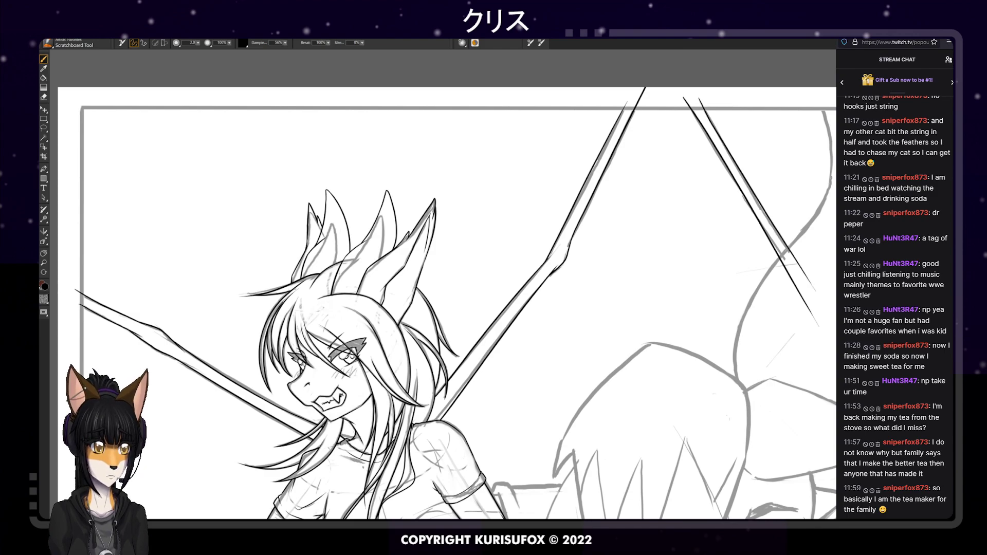
{"action": "key", "text": "ctrl+z"}
{"action": "left_click_drag", "start_coordinate": [699, 100], "coordinate": [817, 305]}
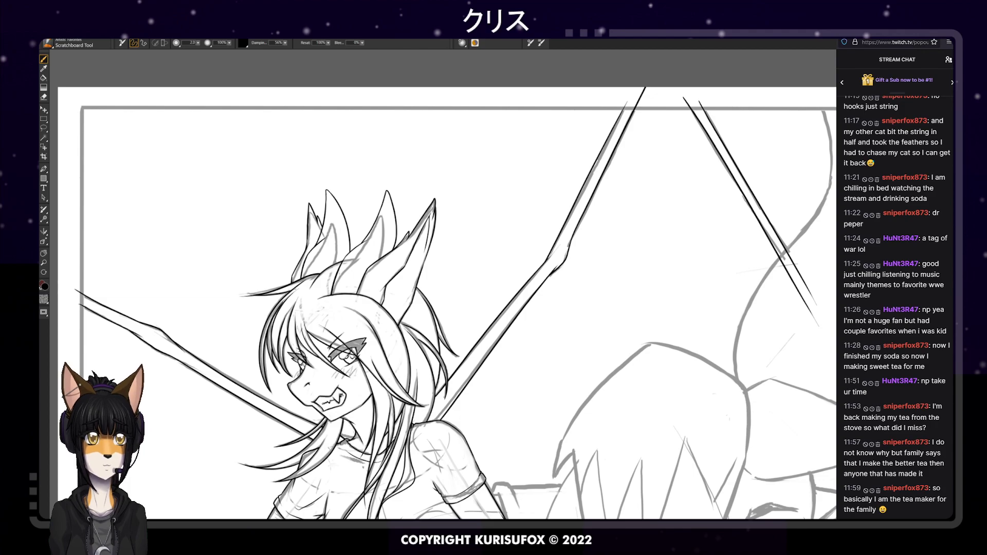
Examine the whole page to check the inked poles against the rest of the composition
{"action": "key", "text": "ctrl+minus"}
{"action": "key", "text": "ctrl+minus"}
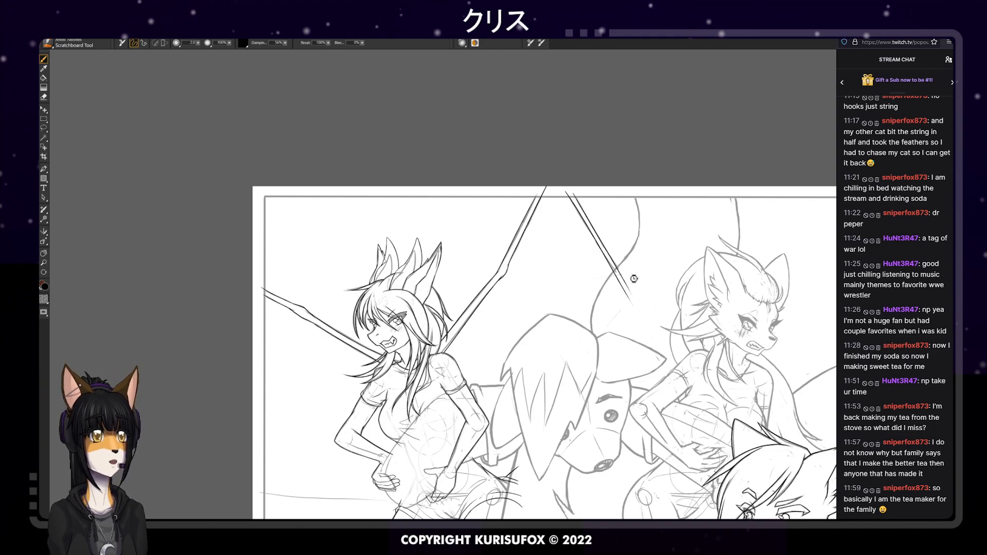
{"action": "key", "text": "ctrl+minus"}
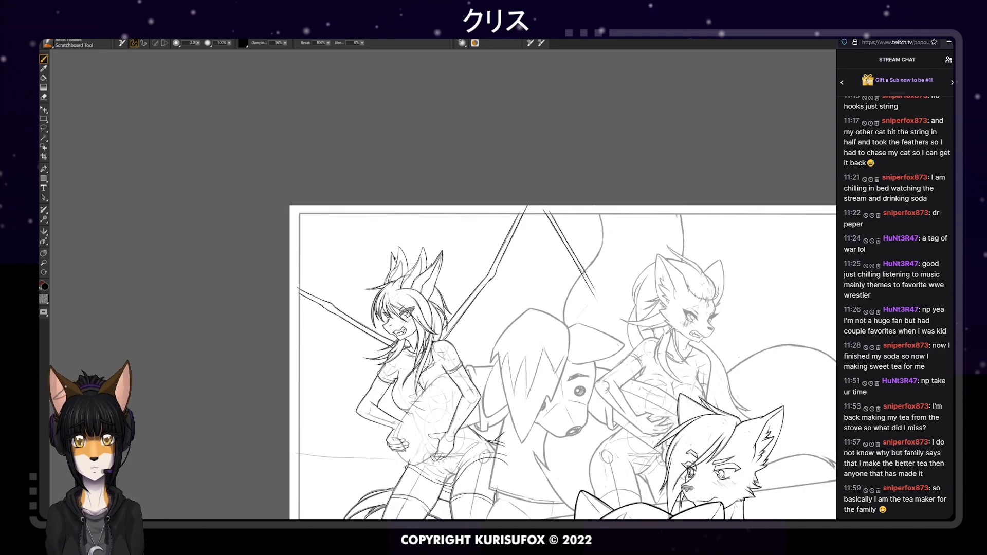
{"action": "left_click", "coordinate": [44, 253]}
{"action": "left_click_drag", "start_coordinate": [642, 342], "coordinate": [509, 227]}
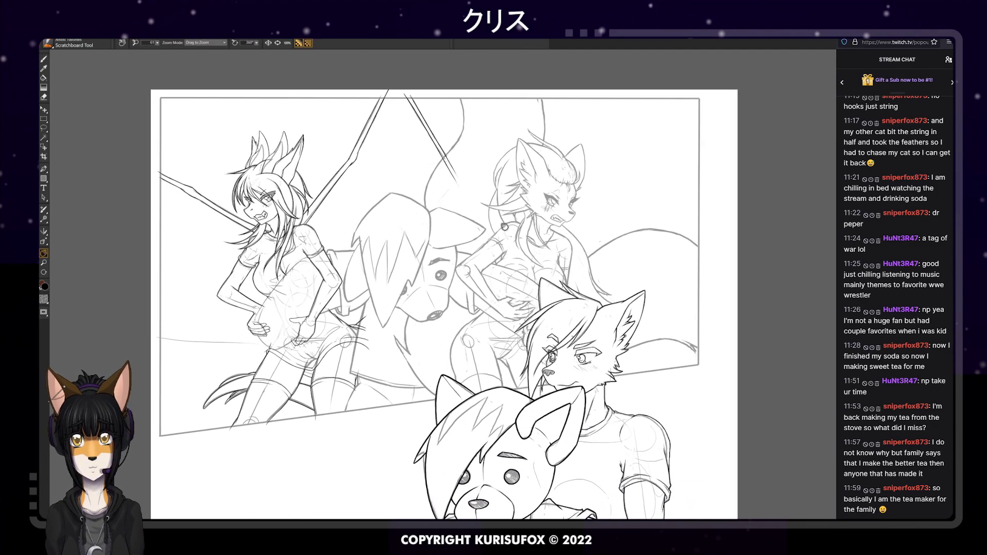
{"action": "left_click", "coordinate": [509, 227]}
{"action": "scroll", "coordinate": [510, 228], "scroll_direction": "up", "scroll_amount": 1}
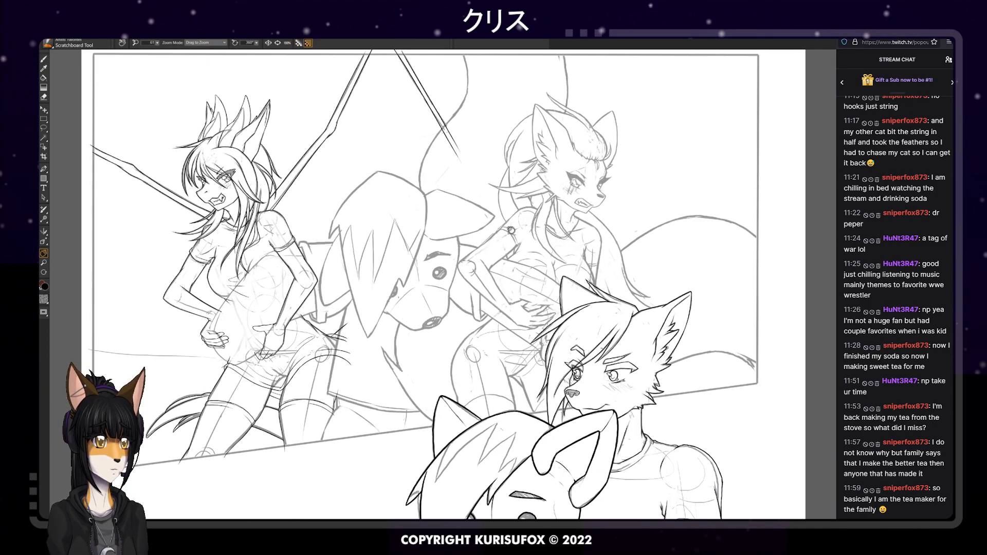
{"action": "scroll", "coordinate": [510, 229], "scroll_direction": "down", "scroll_amount": 4}
{"action": "scroll", "coordinate": [509, 230], "scroll_direction": "down", "scroll_amount": 1}
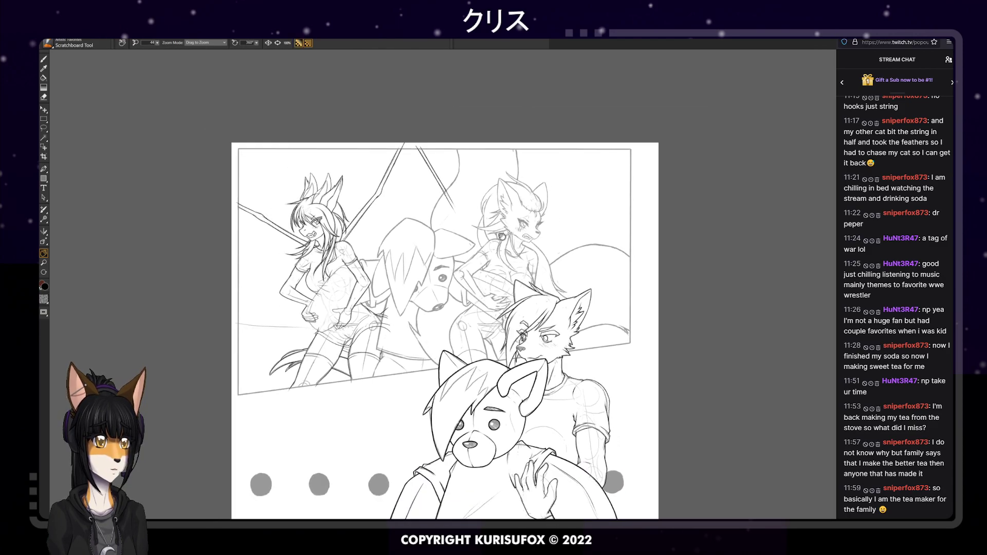
{"action": "left_click_drag", "start_coordinate": [499, 260], "coordinate": [517, 205]}
{"action": "scroll", "coordinate": [507, 219], "scroll_direction": "down", "scroll_amount": 1}
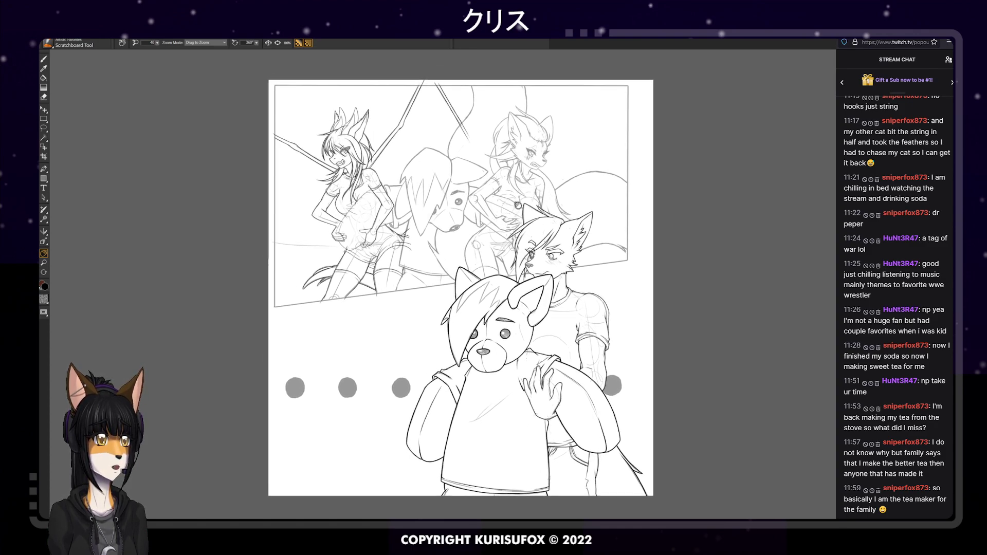